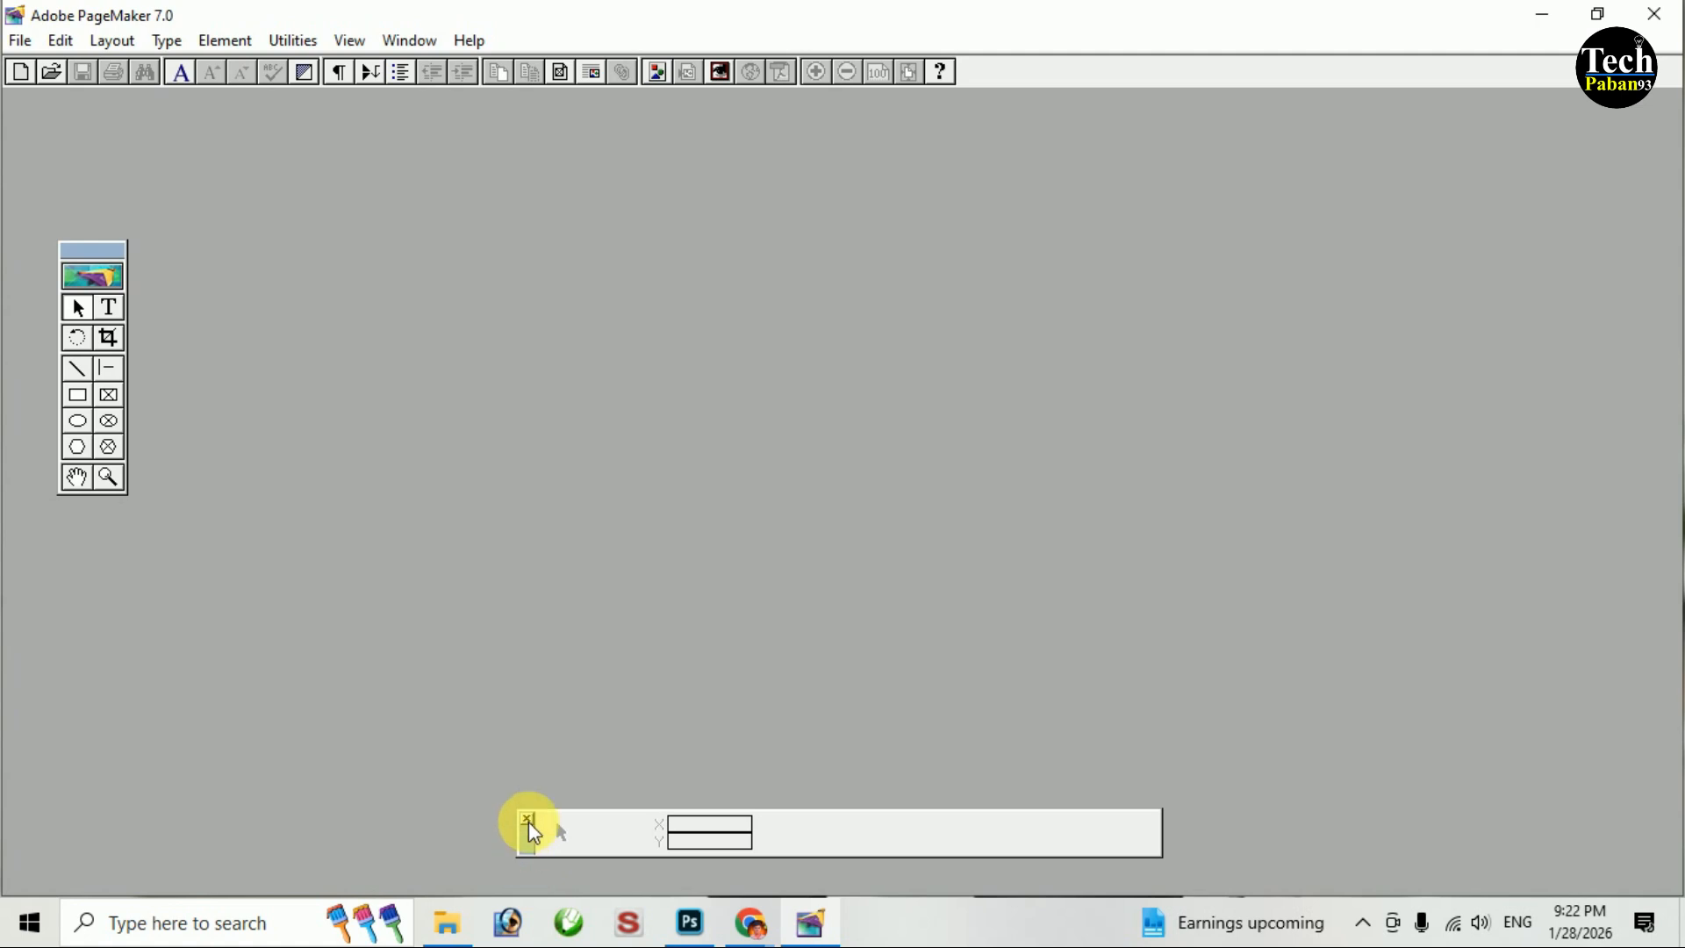
# Open the Pagemaker Tools publication from the PAGEMAKER PAID CLASS folder on Local Disk (D:).
pyautogui.moveTo(530, 829); pyautogui.dragTo(522, 824)
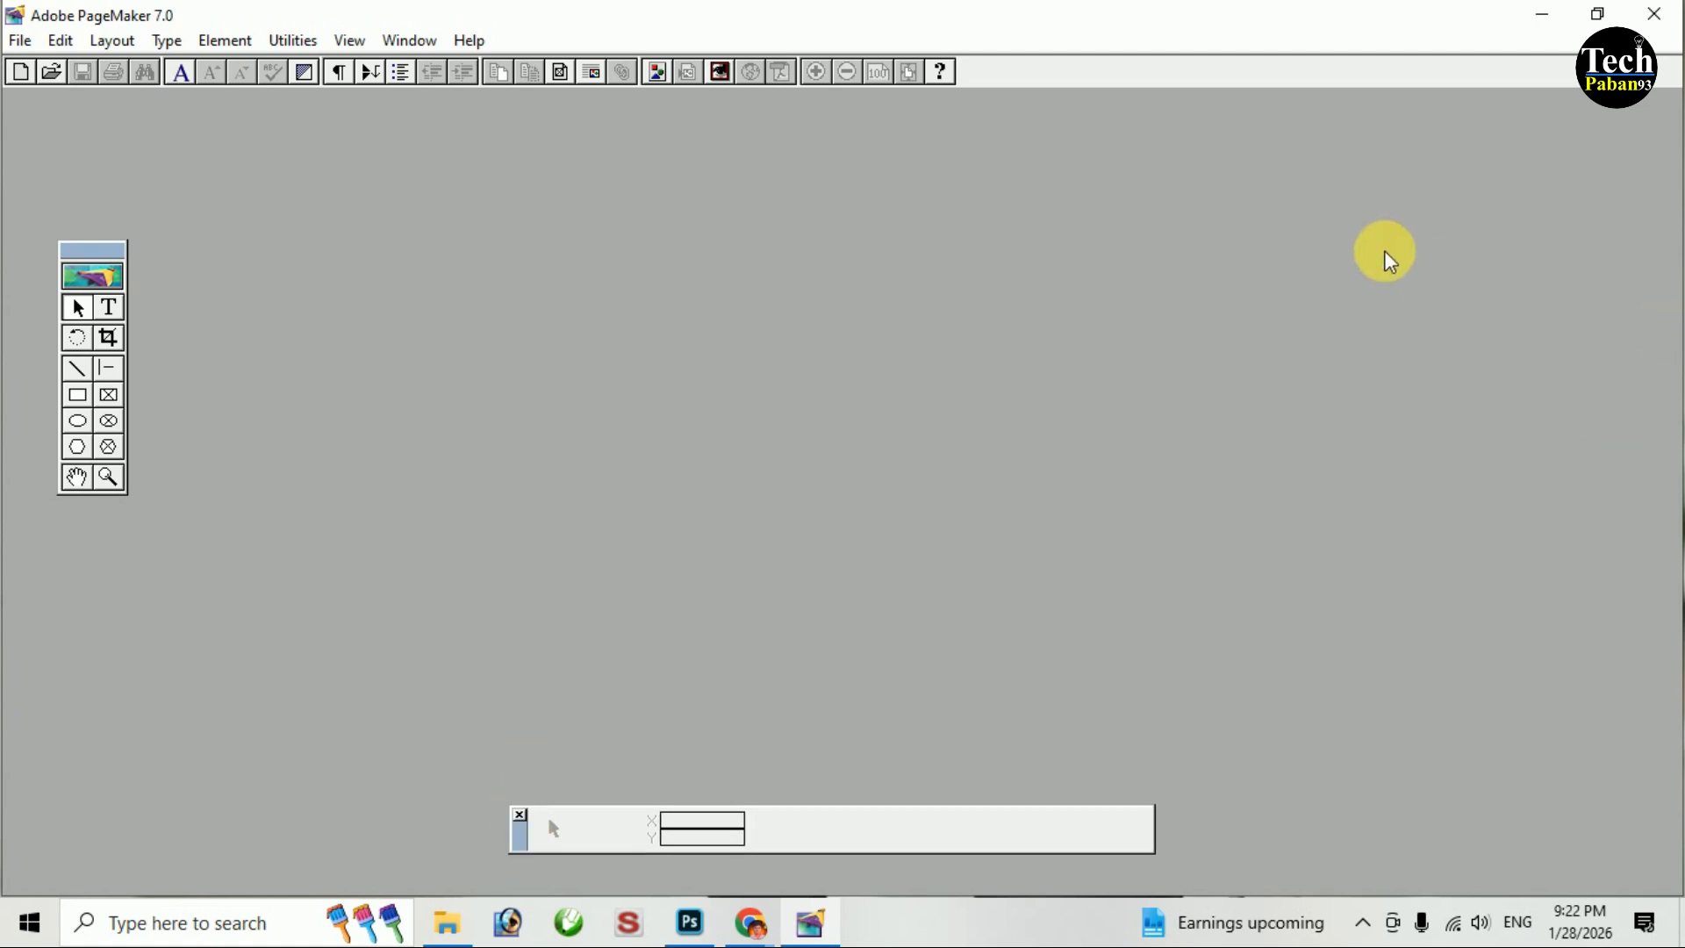
pyautogui.click(1545, 19)
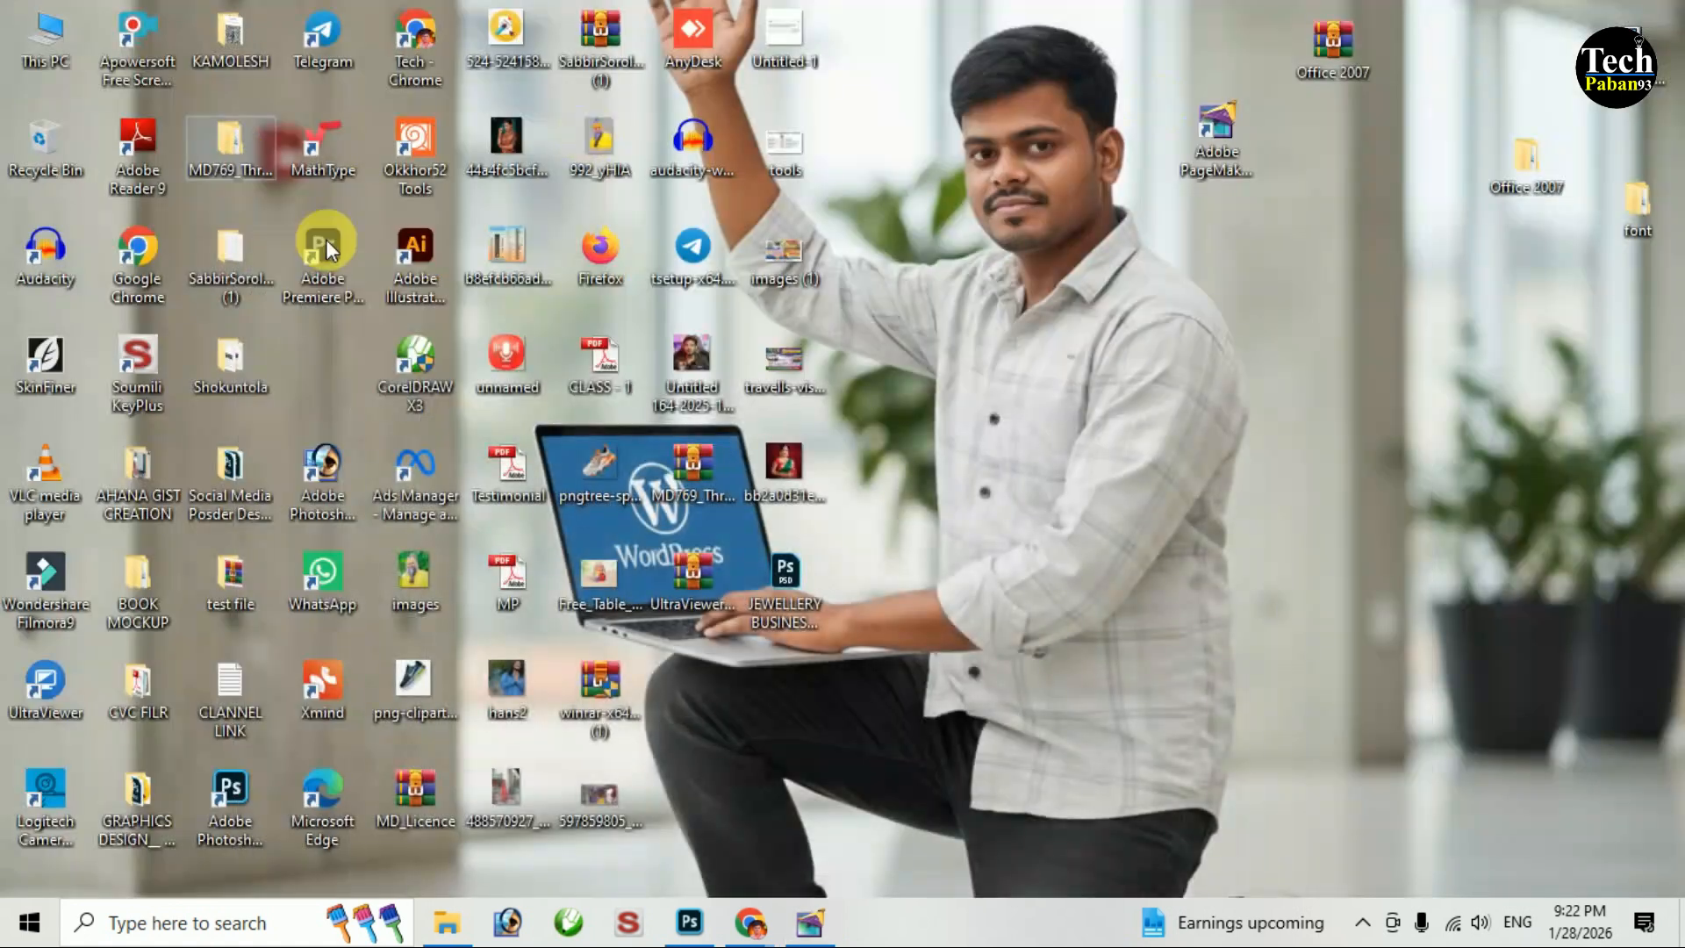
pyautogui.click(449, 926)
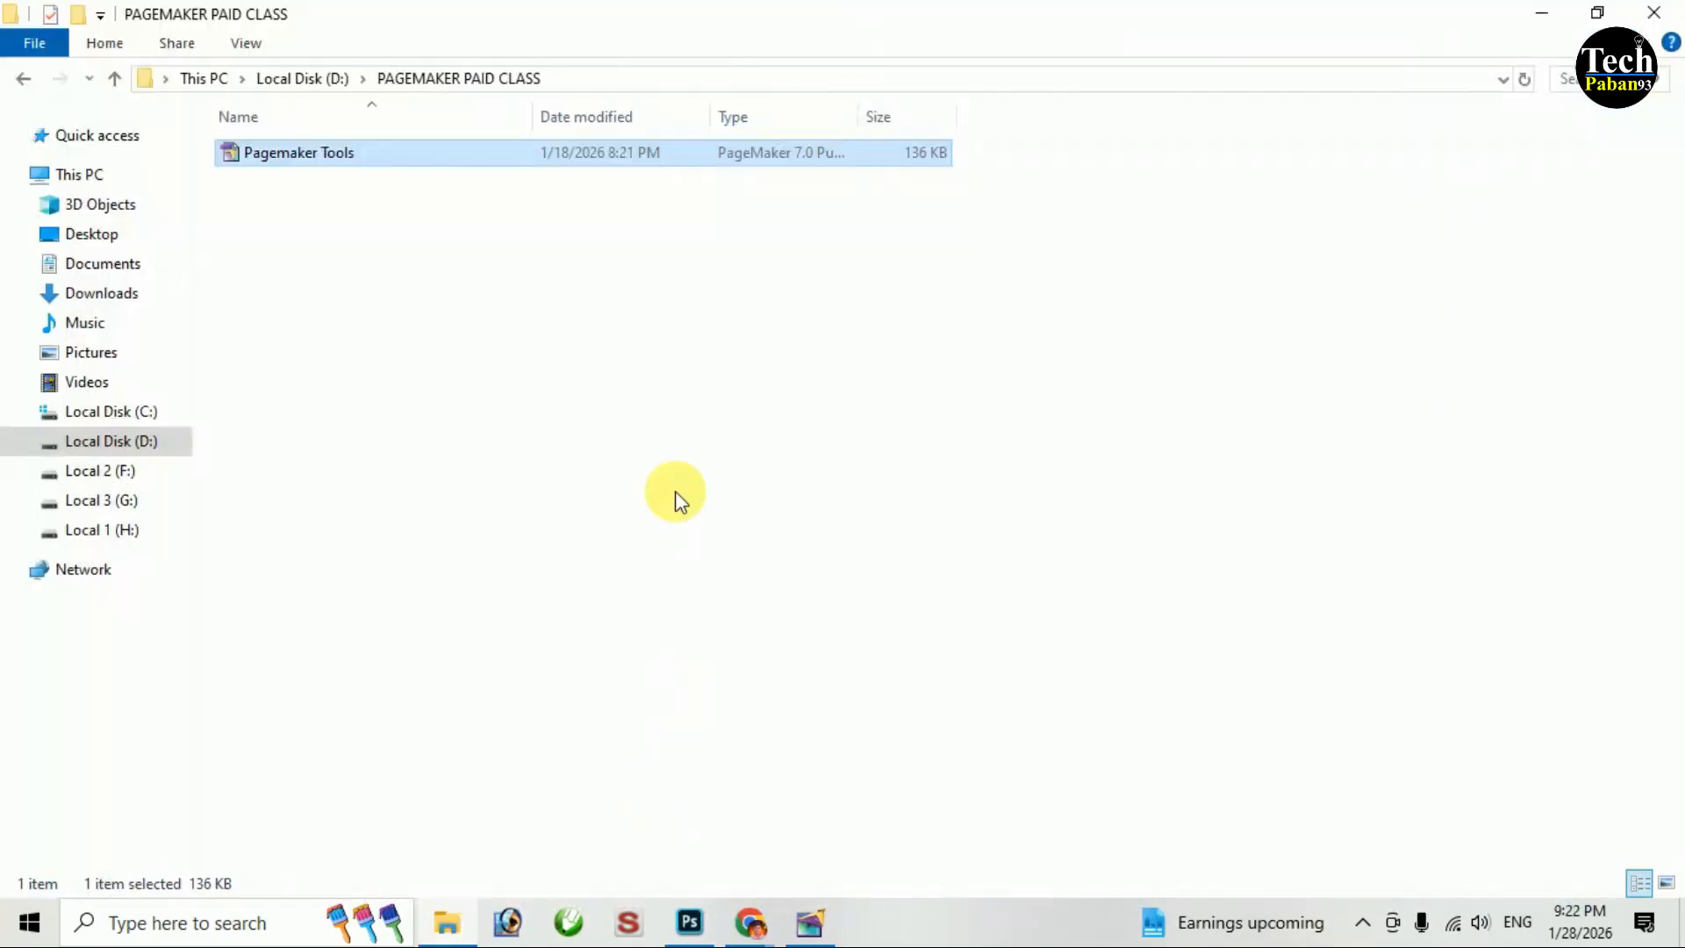
pyautogui.doubleClick(279, 156)
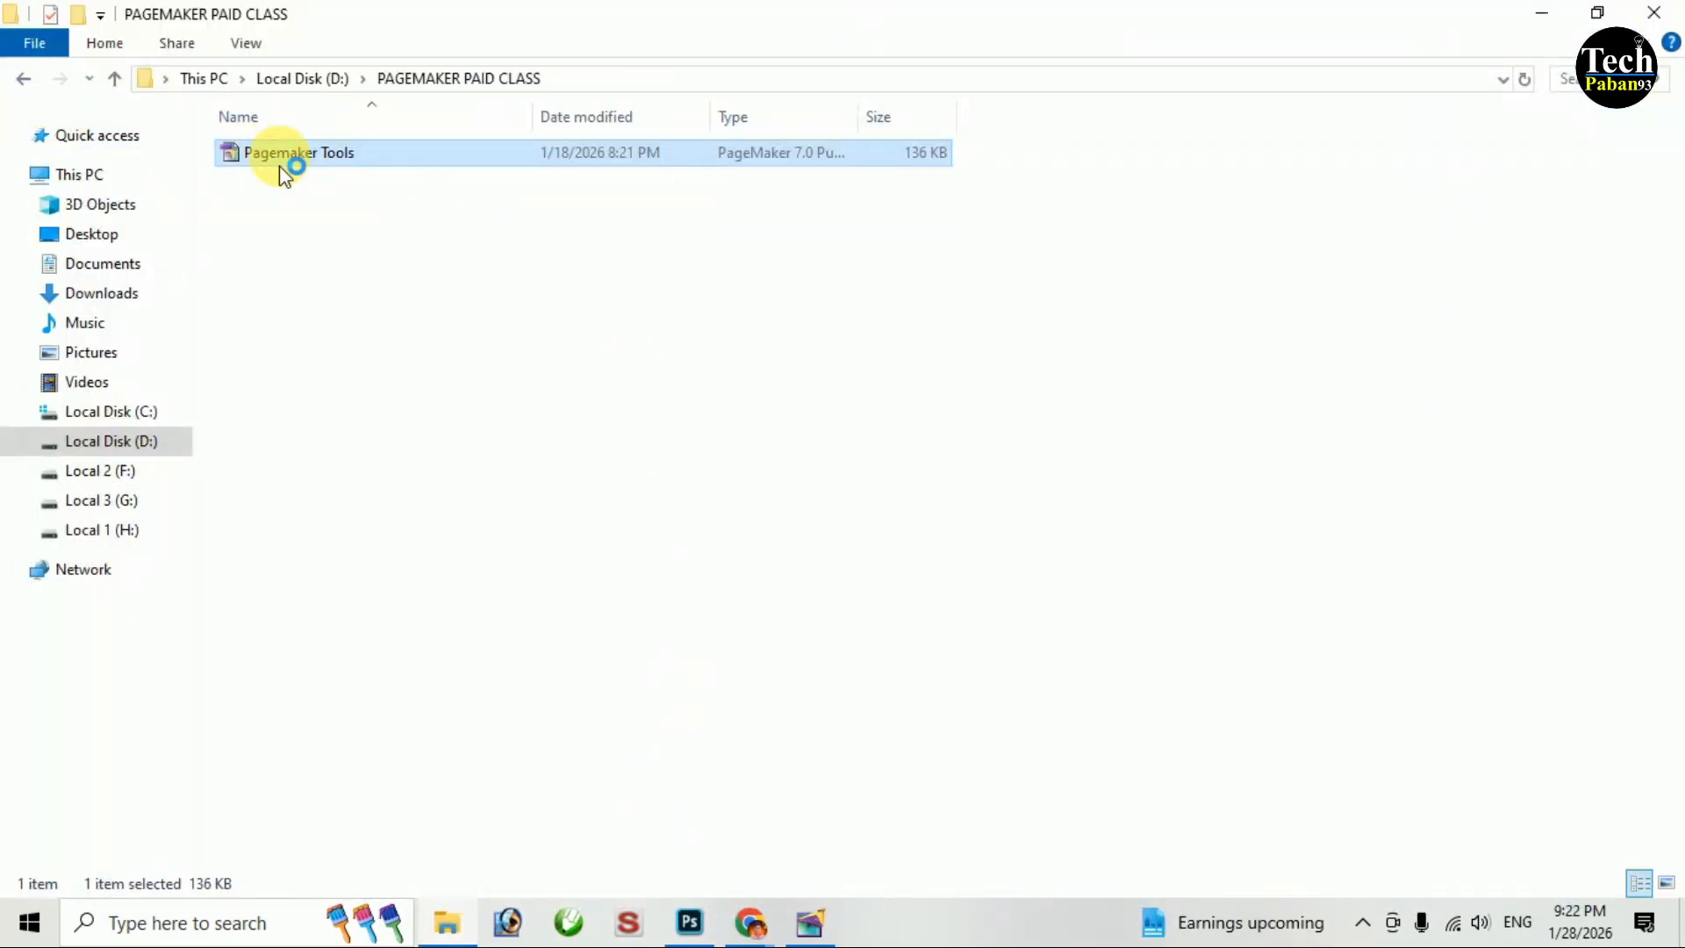
pyautogui.moveTo(794, 537)
pyautogui.mouseDown()
pyautogui.moveTo(884, 514)
pyautogui.moveTo(799, 509)
pyautogui.mouseUp()
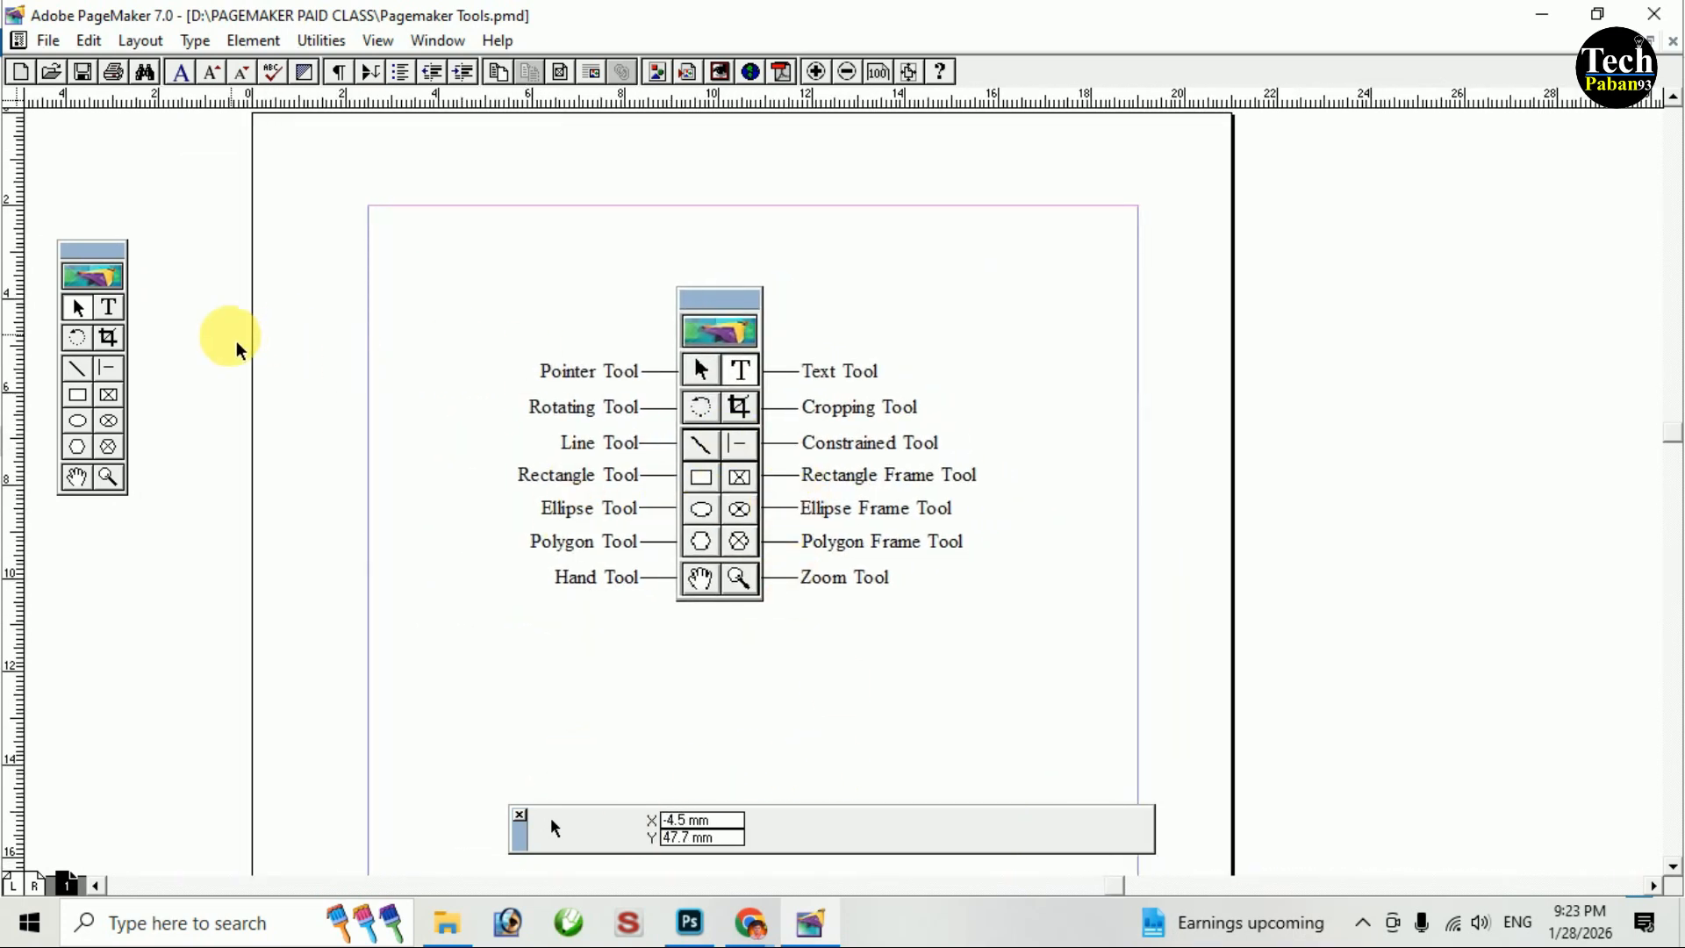
# Examine the labelled toolbox diagram, from the Pointer Tool to the Zoom Tool, at closer and wider magnification.
pyautogui.moveTo(70, 239)
pyautogui.mouseDown()
pyautogui.moveTo(482, 286)
pyautogui.moveTo(86, 266)
pyautogui.mouseUp()
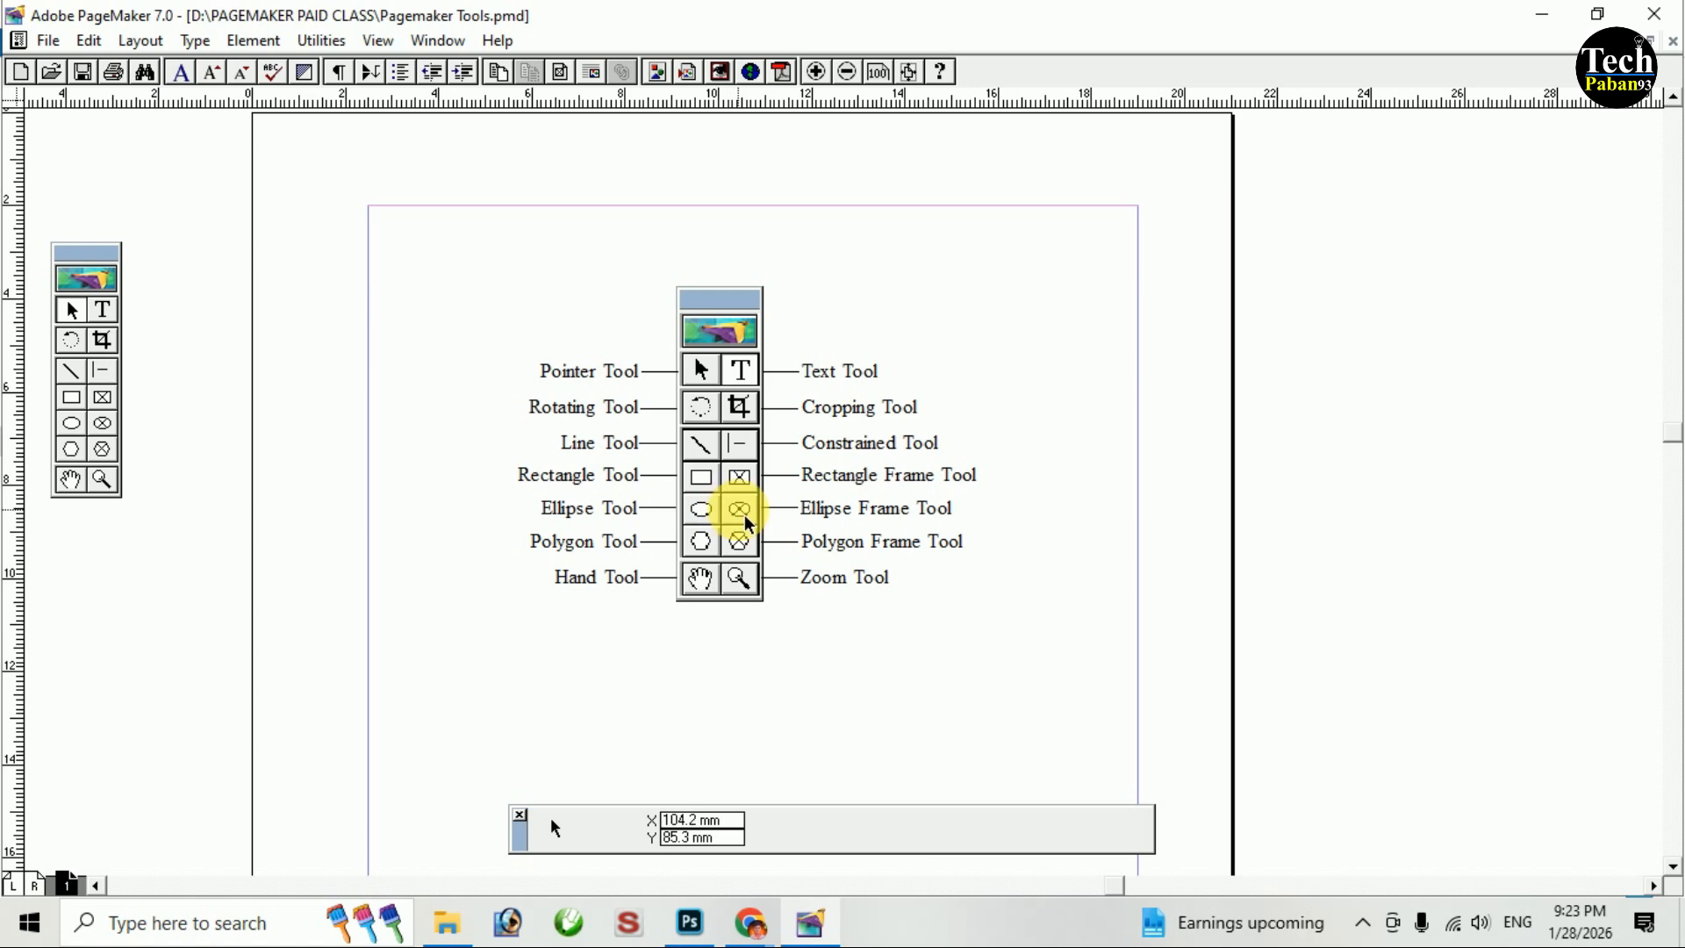
pyautogui.hotkey('ctrl', '+')
pyautogui.moveTo(442, 433); pyautogui.dragTo(619, 464)
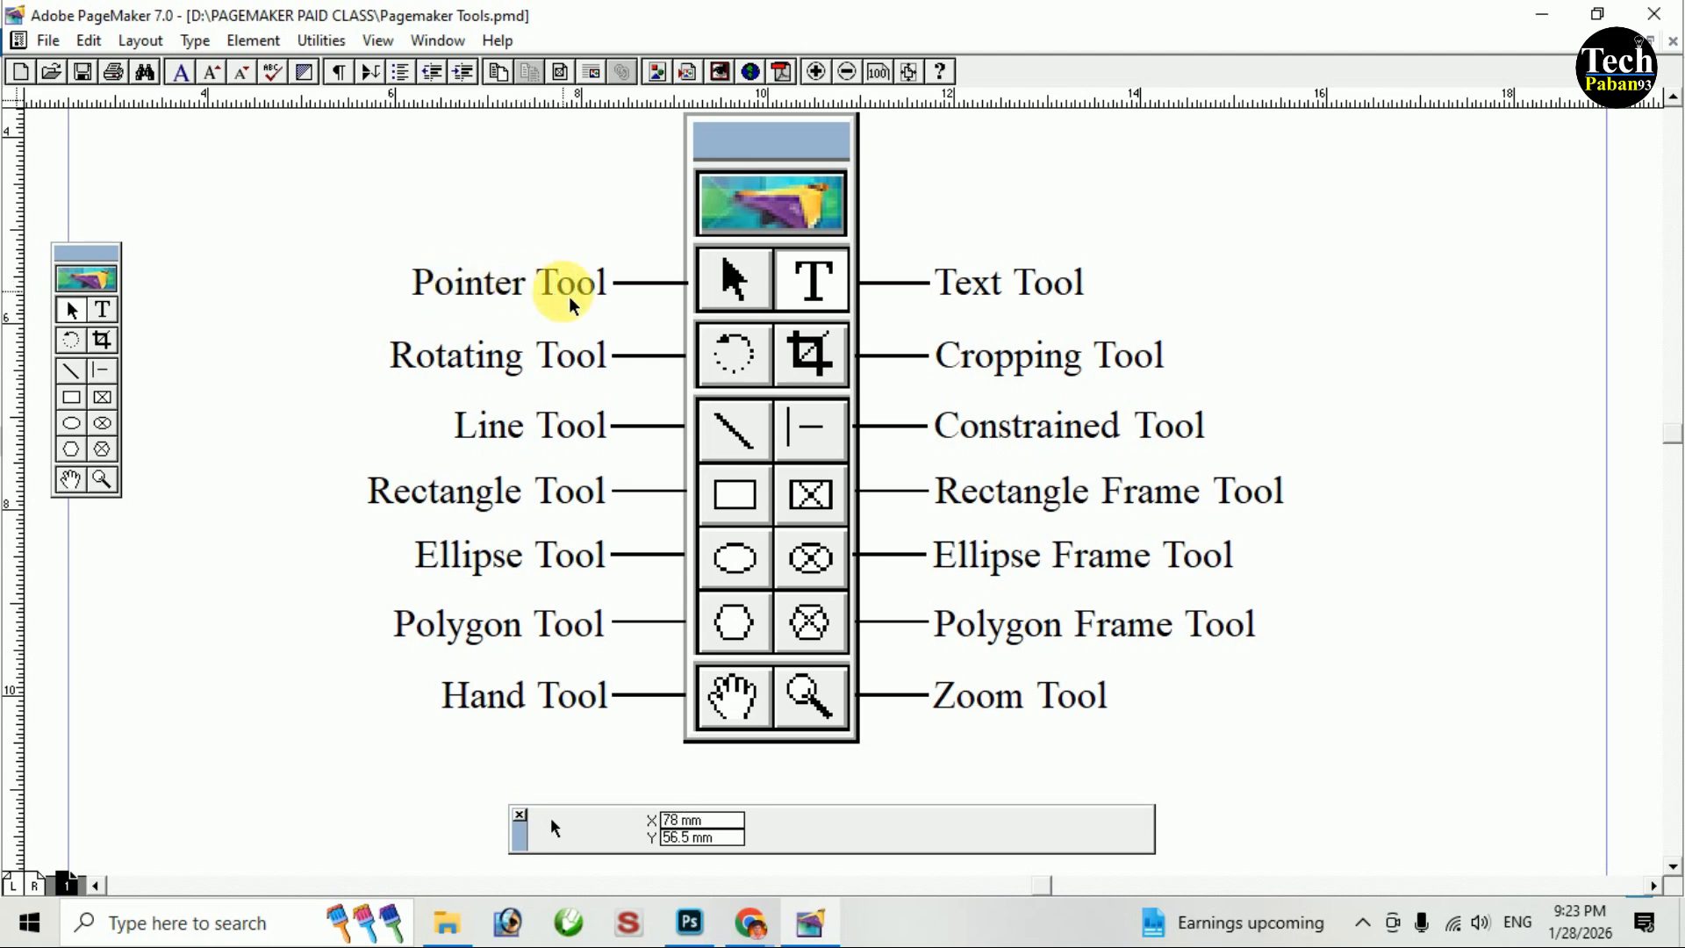
pyautogui.click(749, 297)
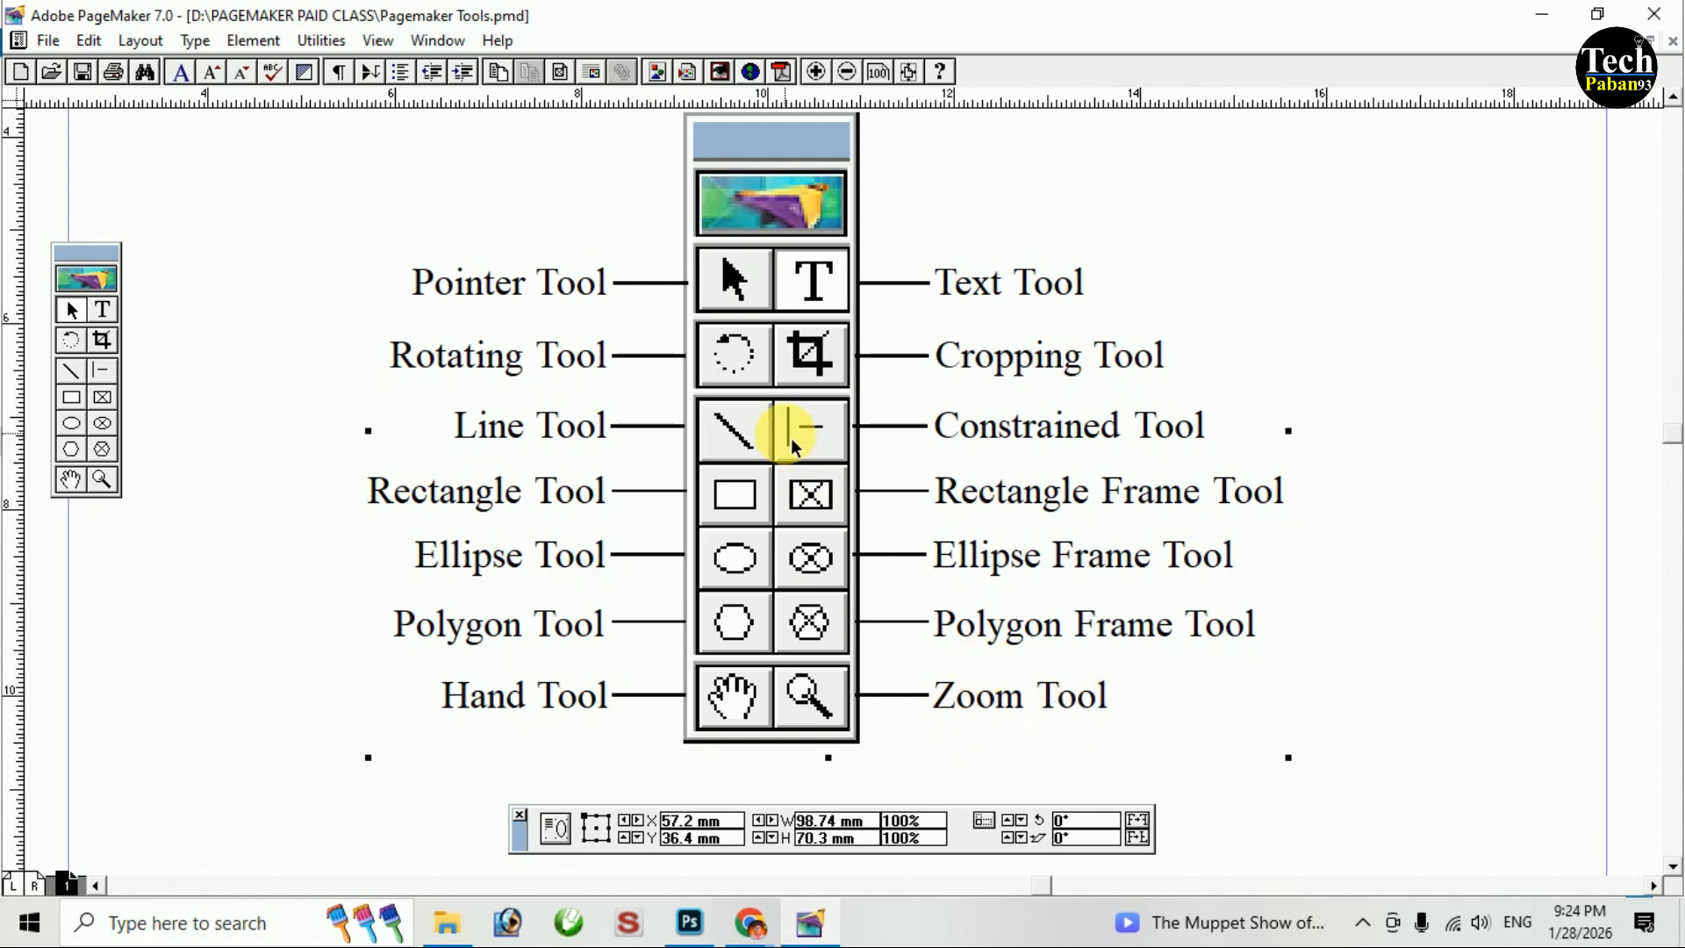
pyautogui.hotkey('ctrl', '-')
pyautogui.hotkey('ctrl', '+')
pyautogui.hotkey('ctrl', '-')
pyautogui.moveTo(795, 493); pyautogui.dragTo(764, 380)
pyautogui.click(490, 216)
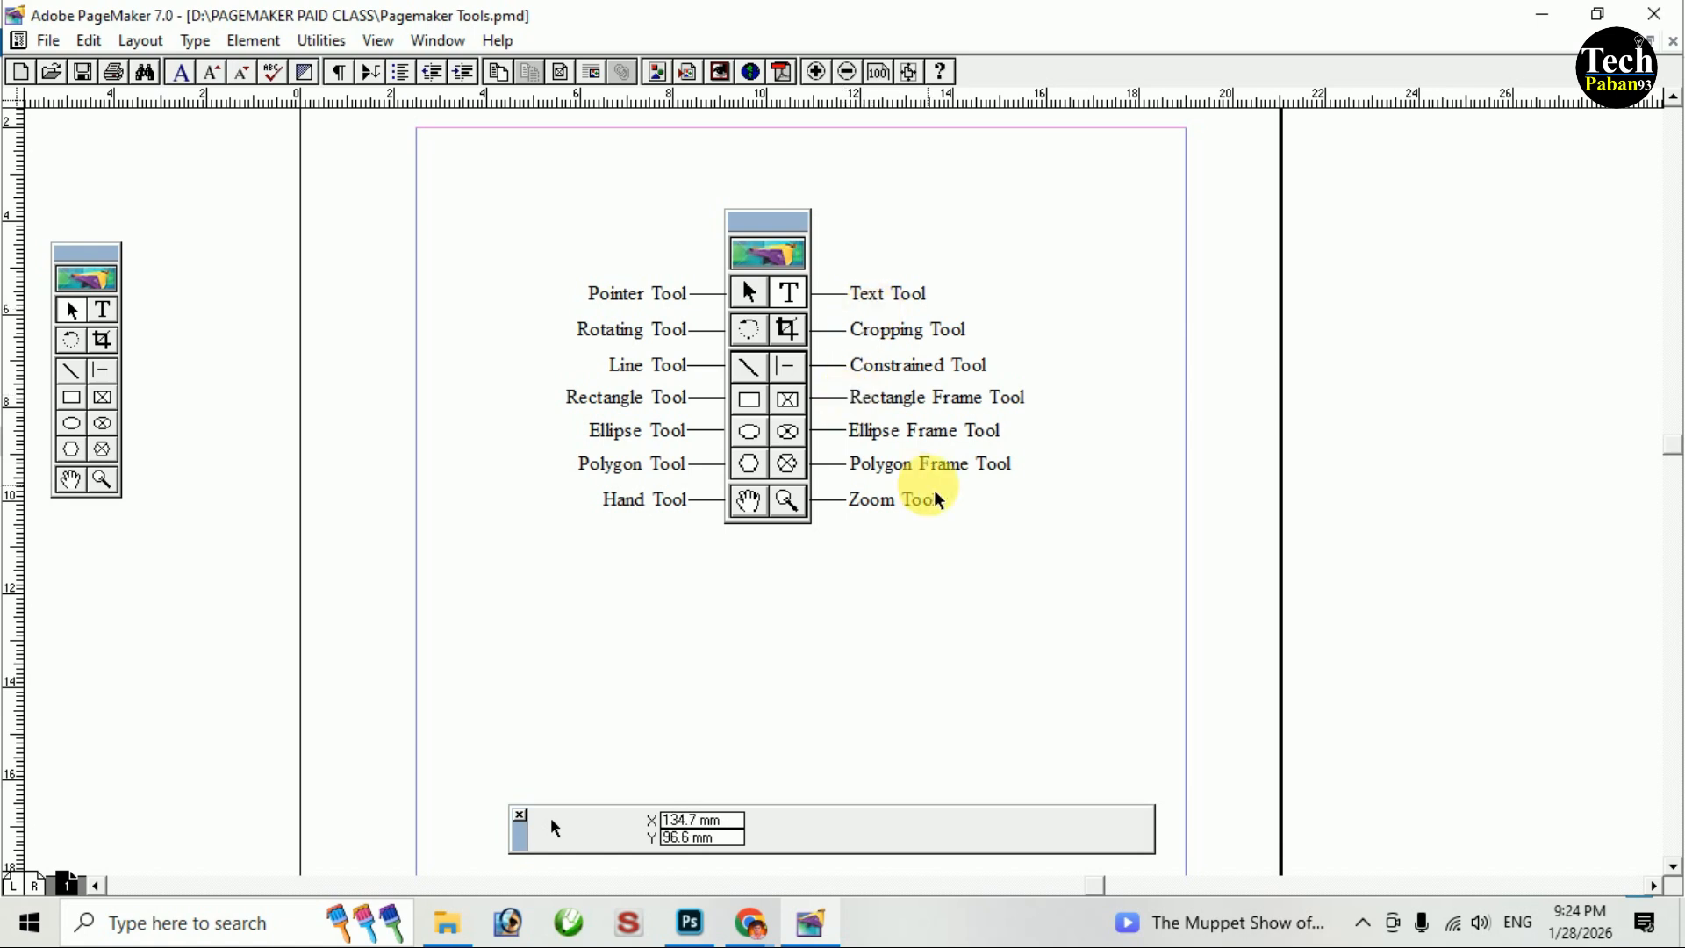
# Create a text block about 77 mm wide in the blank area below the toolbox diagram and enter "FHGKJDFHGM,NVCBN;DFHGSUJOI".
pyautogui.hotkey('ctrl', '+')
pyautogui.moveTo(782, 698); pyautogui.dragTo(797, 386)
pyautogui.moveTo(797, 544); pyautogui.dragTo(856, 560)
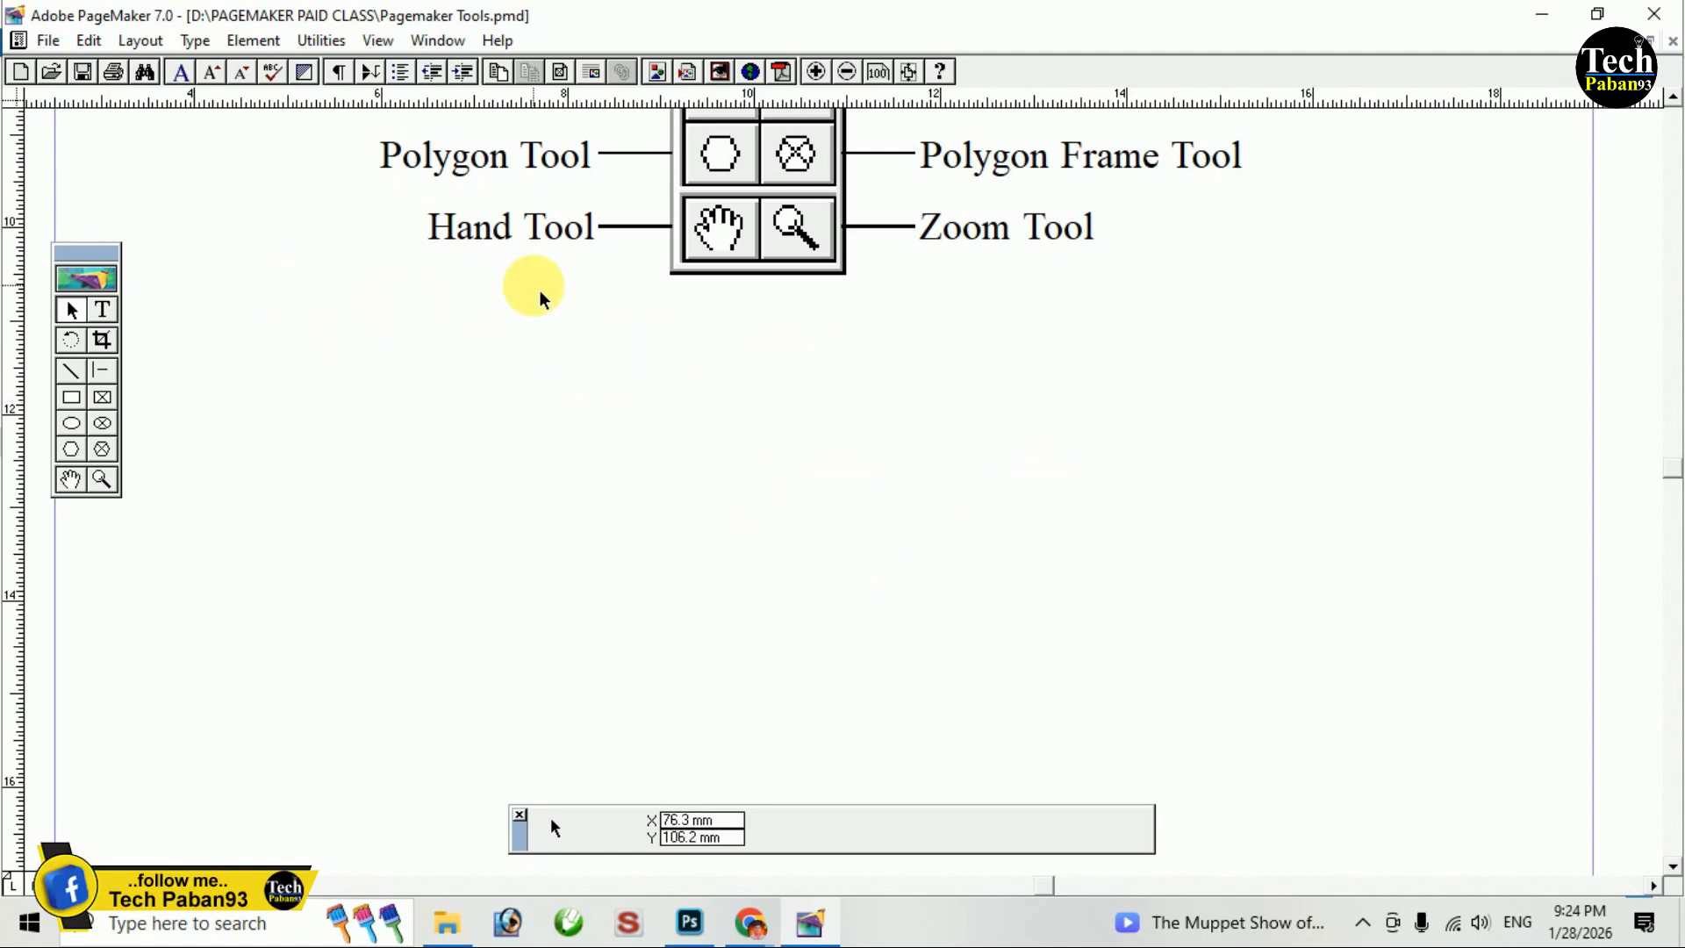
pyautogui.moveTo(84, 255); pyautogui.dragTo(155, 248)
pyautogui.click(173, 306)
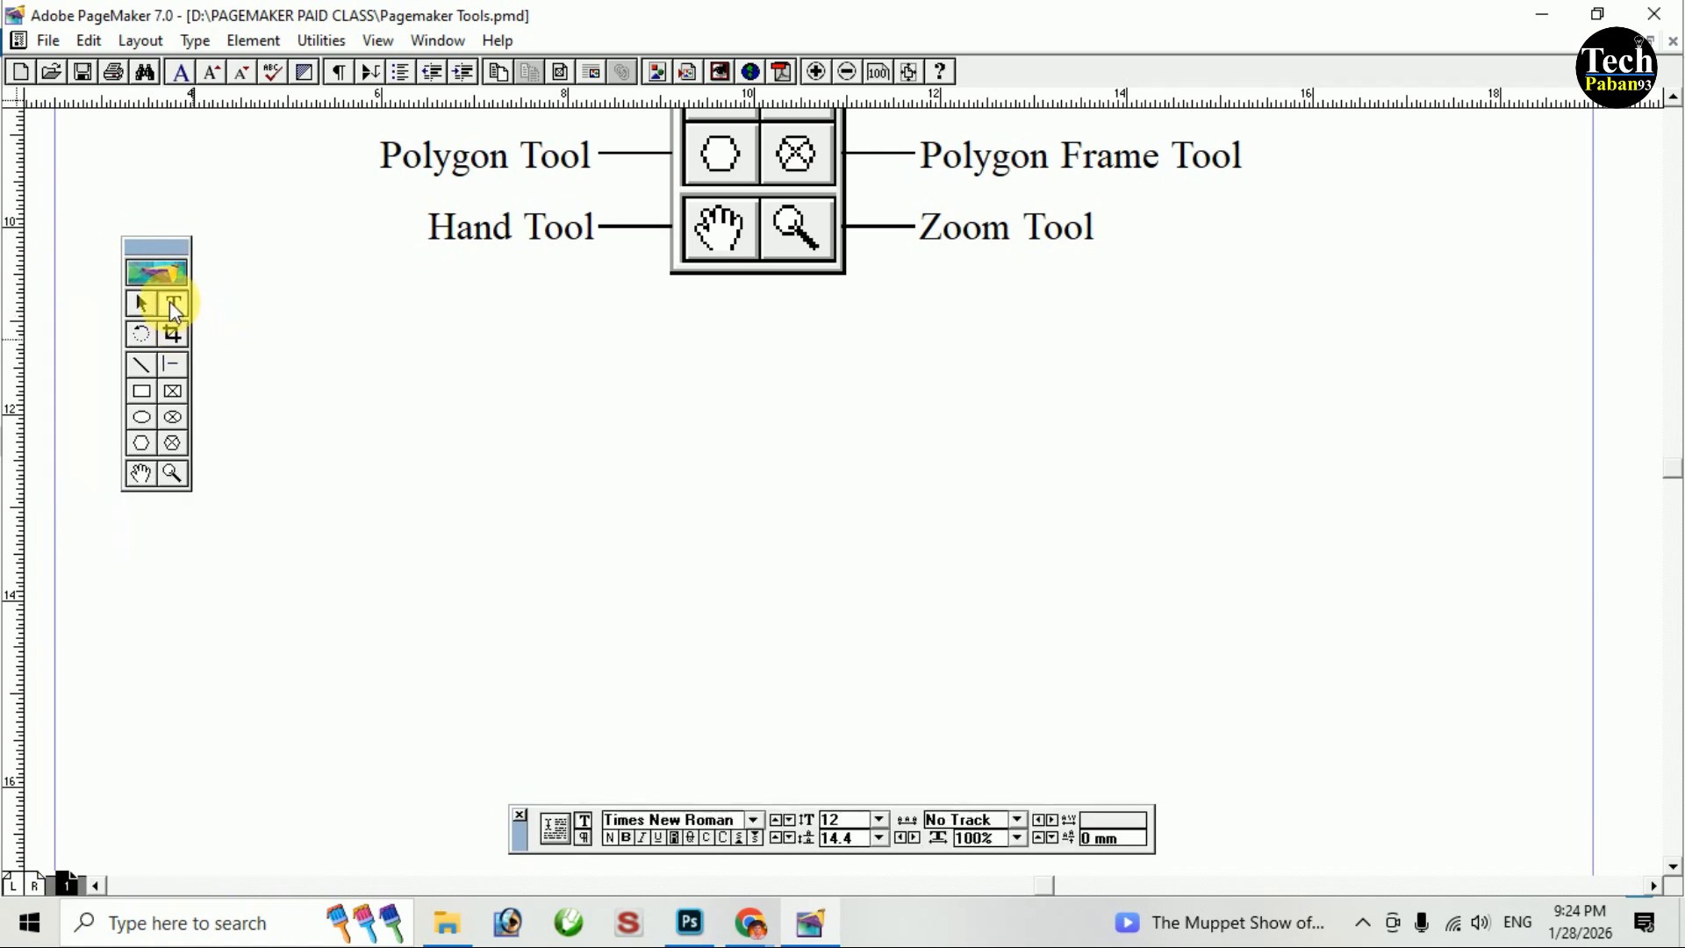
pyautogui.moveTo(529, 414); pyautogui.dragTo(1157, 564)
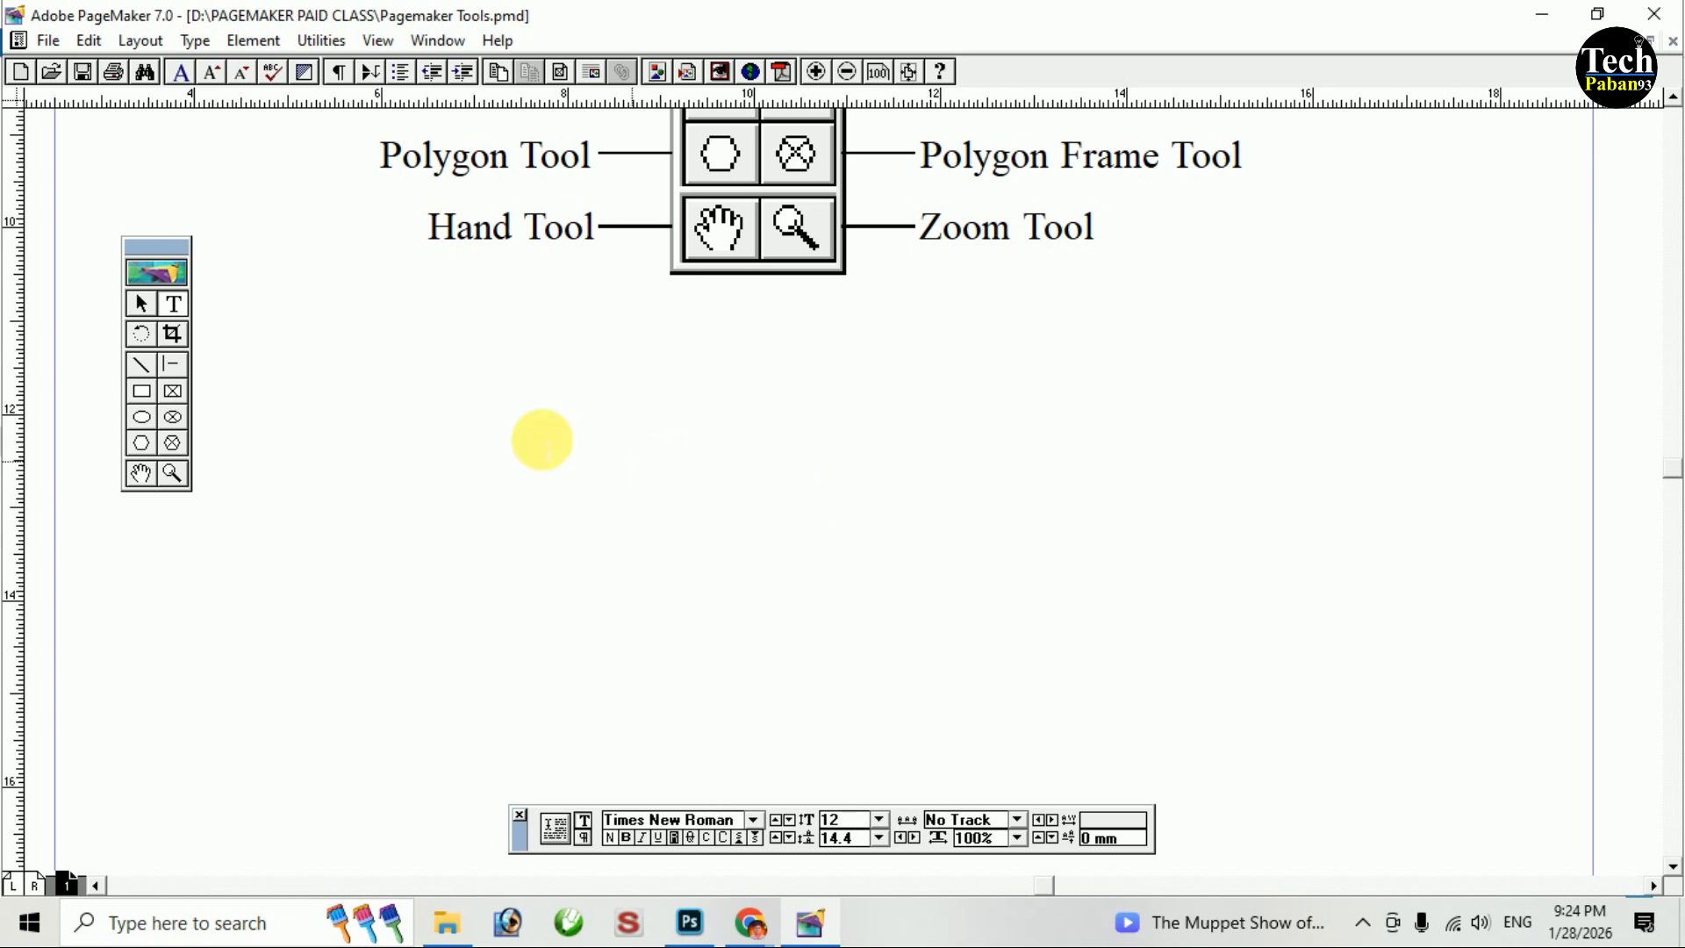
pyautogui.click(140, 303)
pyautogui.click(175, 304)
pyautogui.moveTo(502, 413); pyautogui.dragTo(1192, 460)
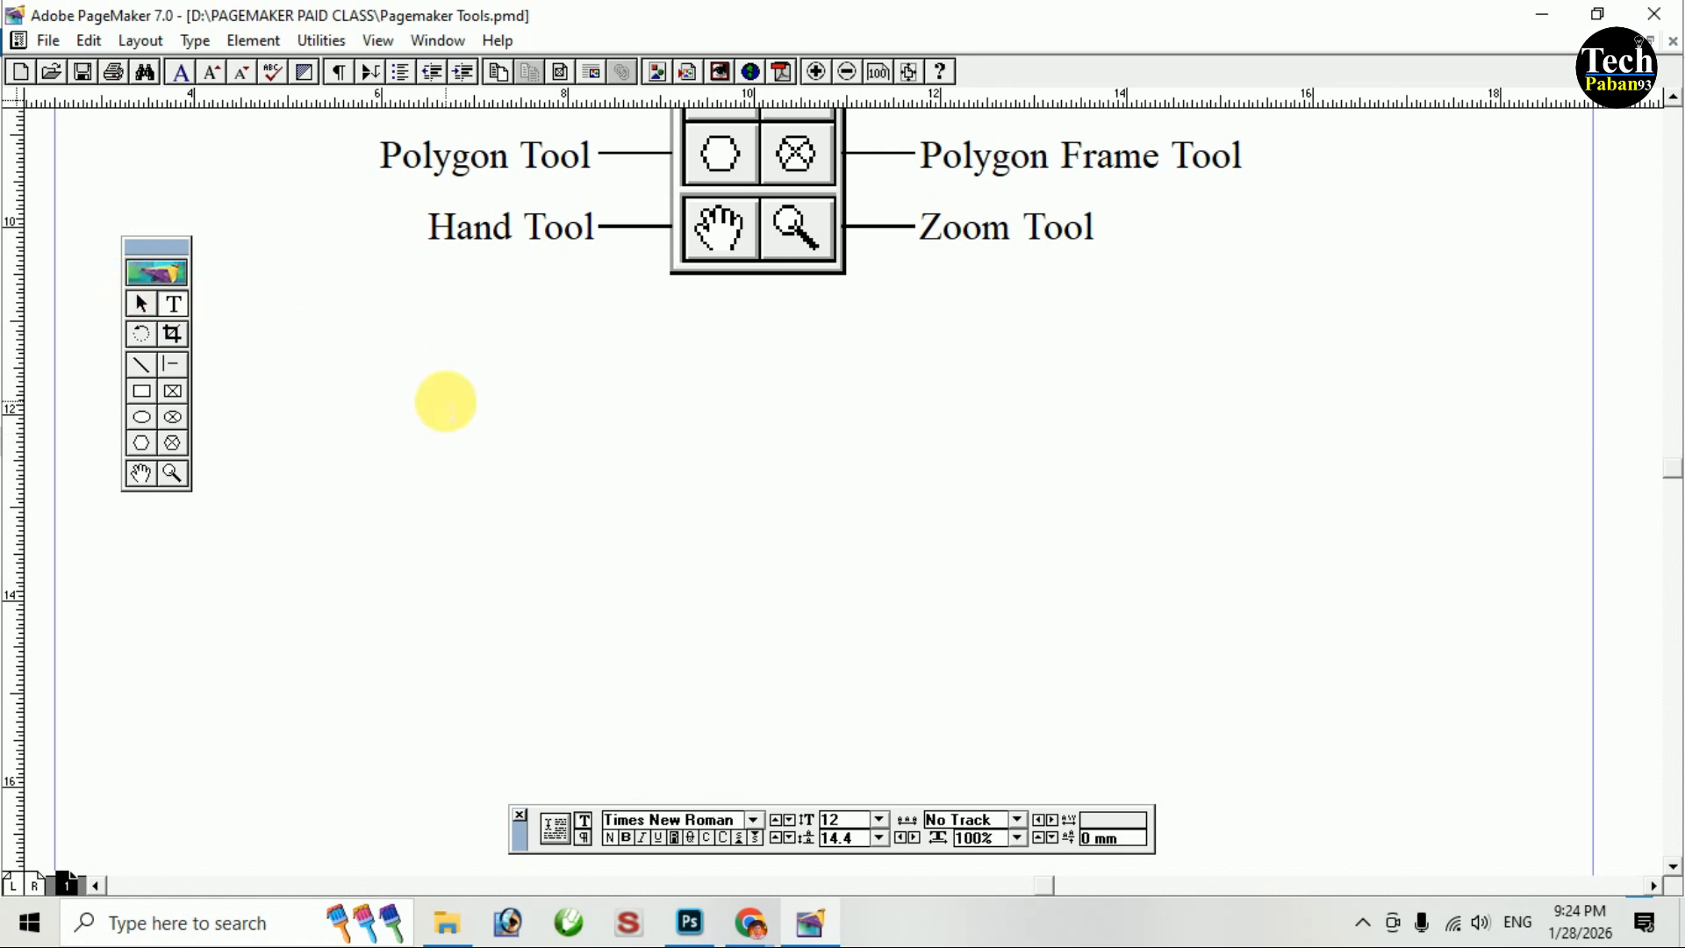
pyautogui.moveTo(436, 397)
pyautogui.mouseDown()
pyautogui.moveTo(634, 498)
pyautogui.moveTo(1147, 610)
pyautogui.moveTo(1137, 587)
pyautogui.mouseUp()
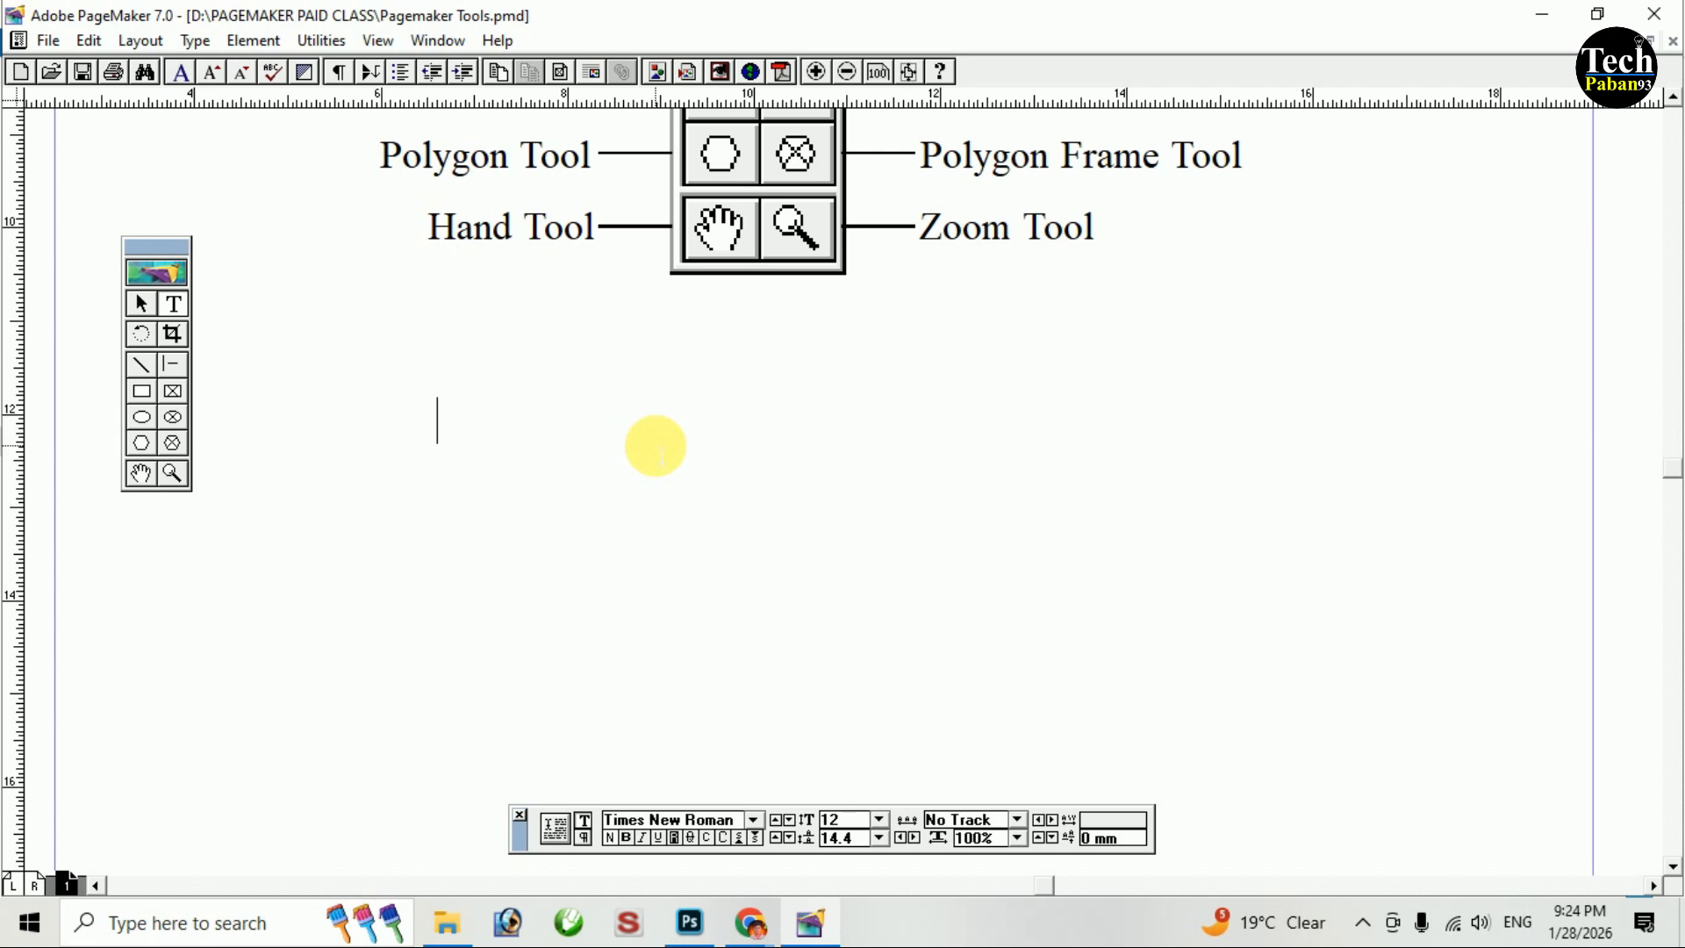
pyautogui.write('FHGKJDFHGM,NVCBN;DFHGSUJOI')
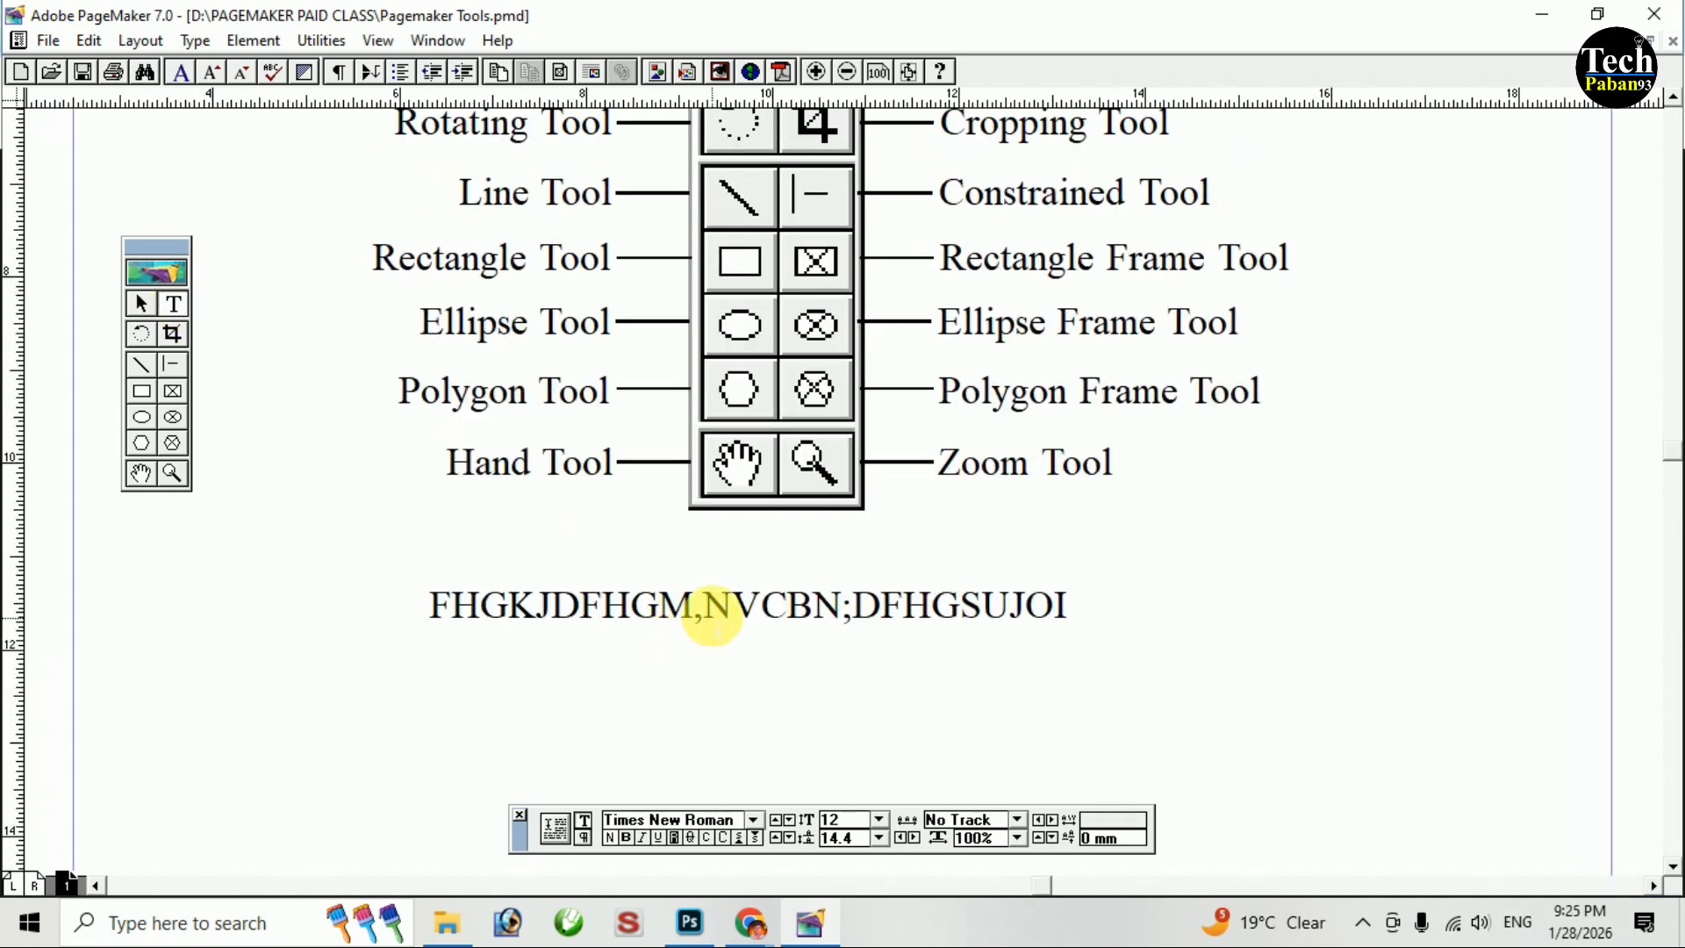
# Replace the text line below the diagram with "GHFGHGFHFGH" and return to the Pointer tool.
pyautogui.tripleClick(715, 619)
pyautogui.write('GHFGHGFHFGH')
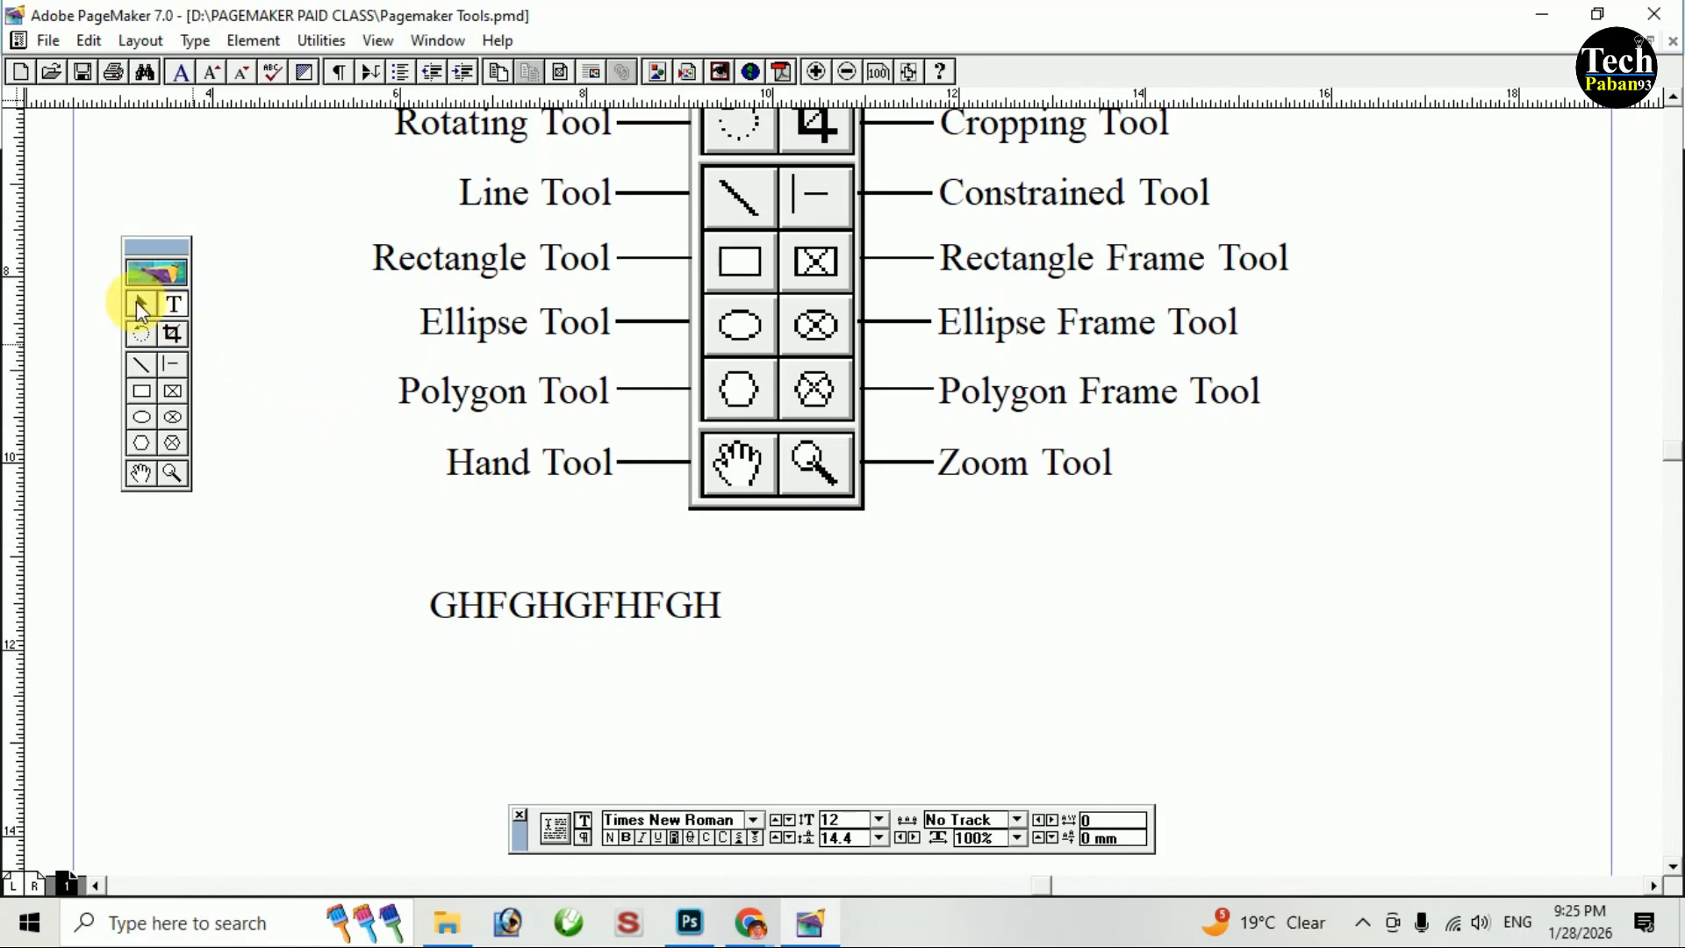
pyautogui.click(143, 312)
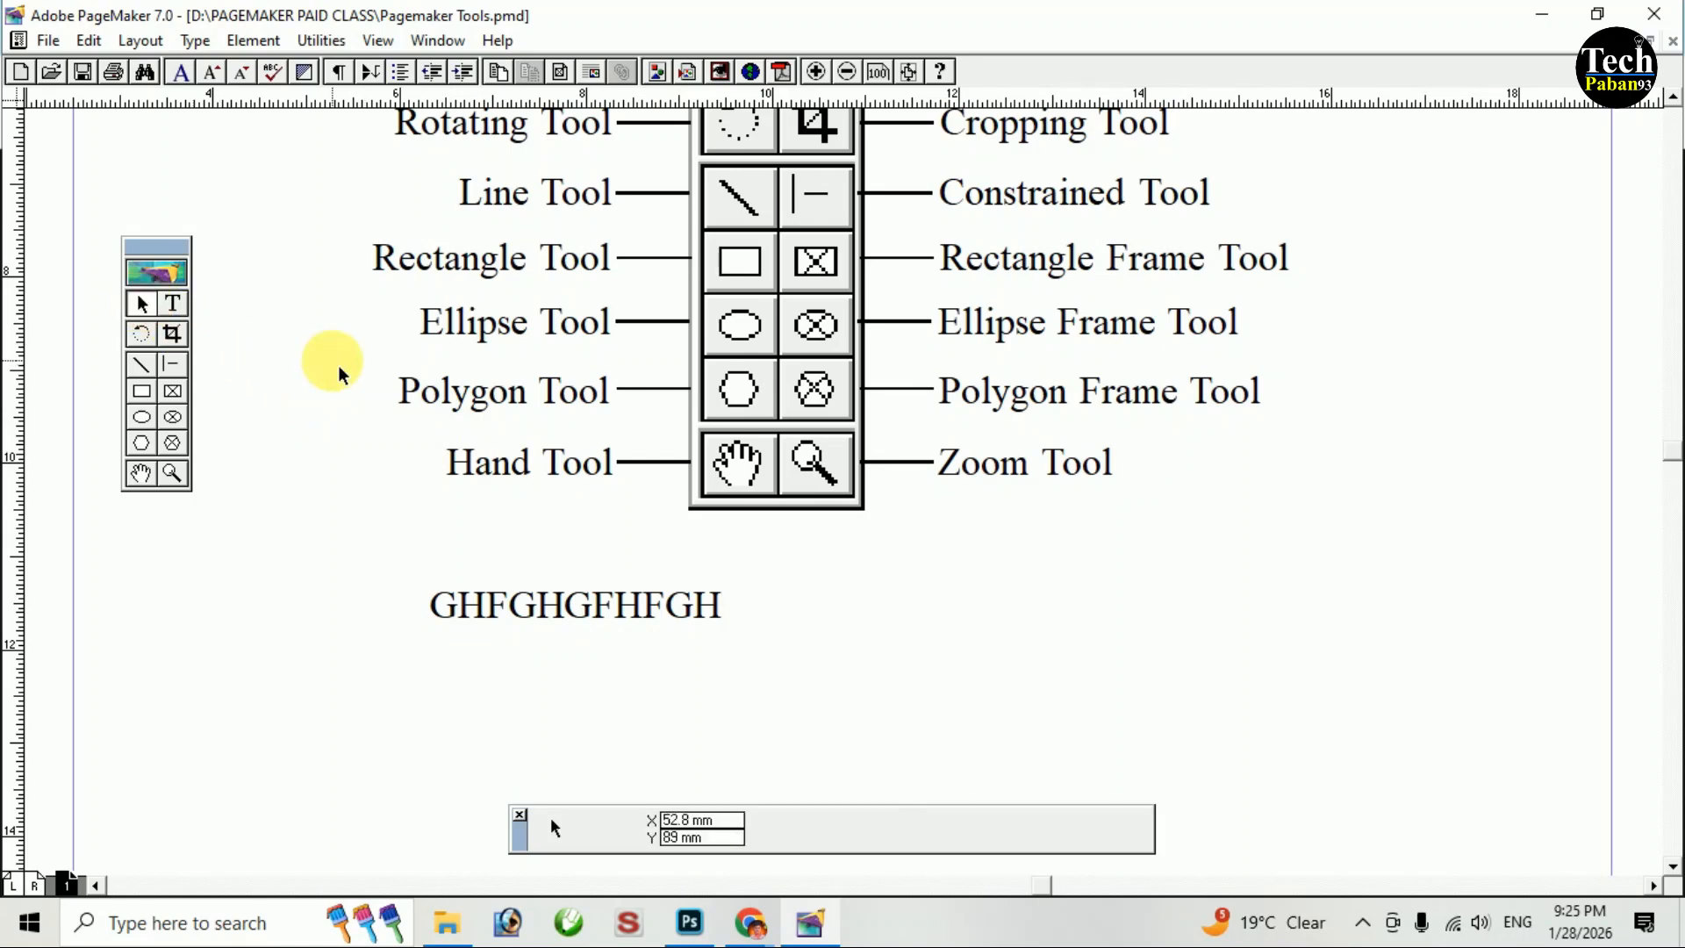
# Move the text block slightly down, to about X 64.8 mm, Y 117.9 mm.
pyautogui.scroll(3, 455, 527)
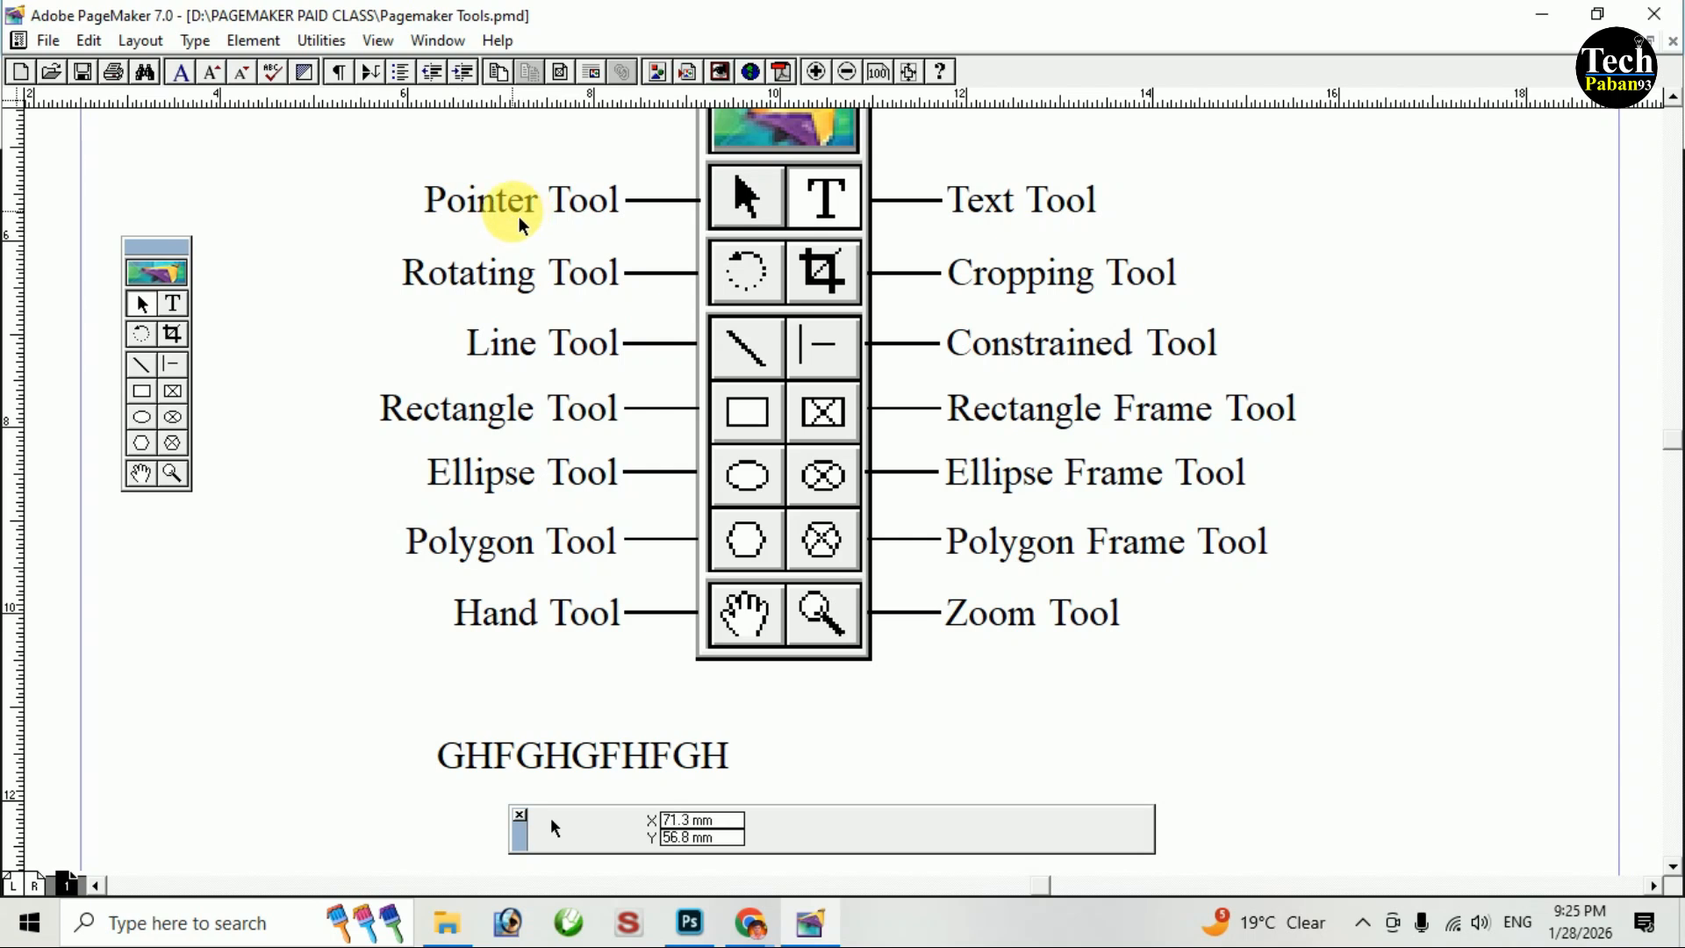
pyautogui.scroll(-3, 773, 289)
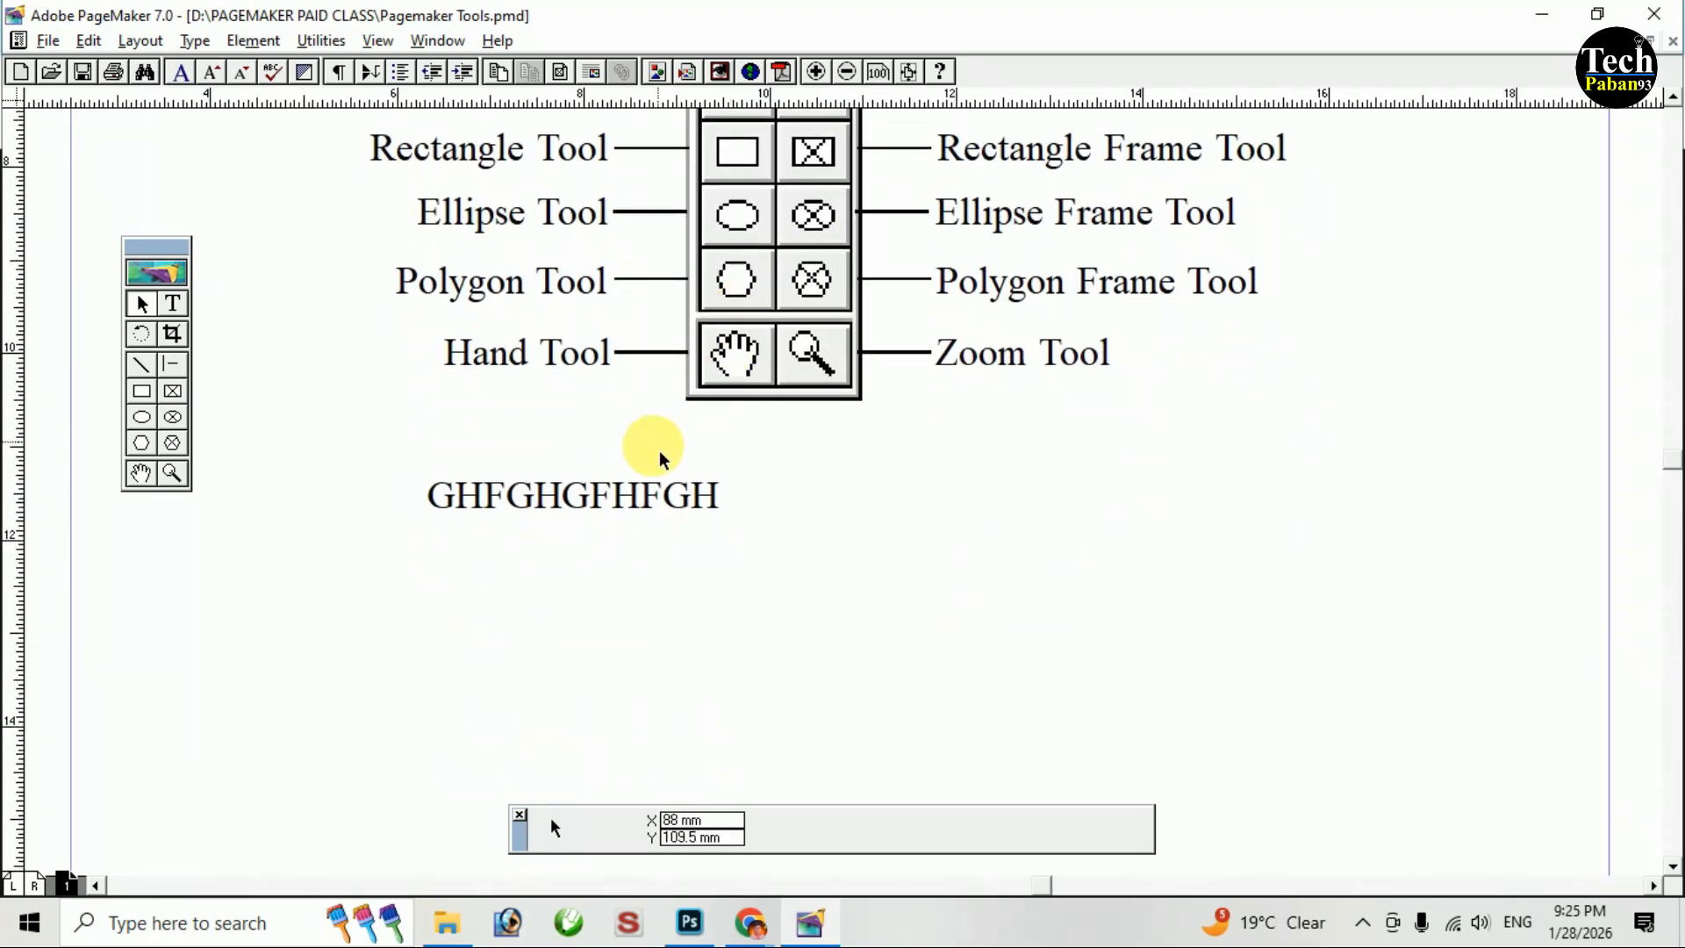
pyautogui.click(491, 502)
pyautogui.moveTo(553, 505); pyautogui.dragTo(568, 550)
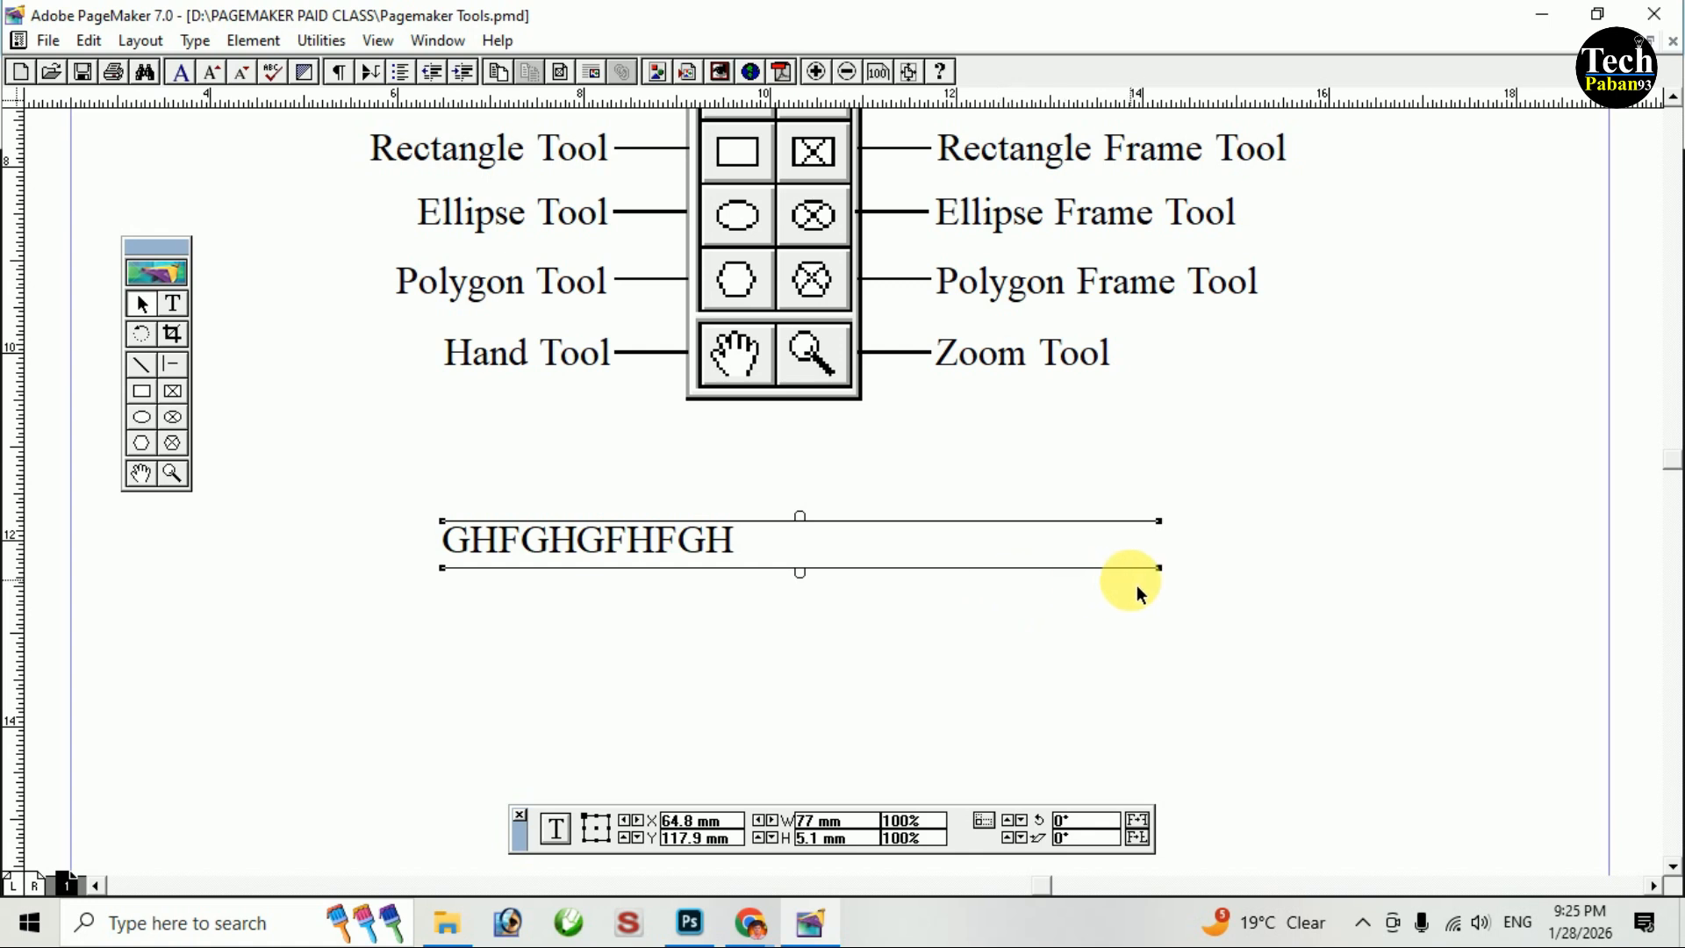
pyautogui.click(1162, 527)
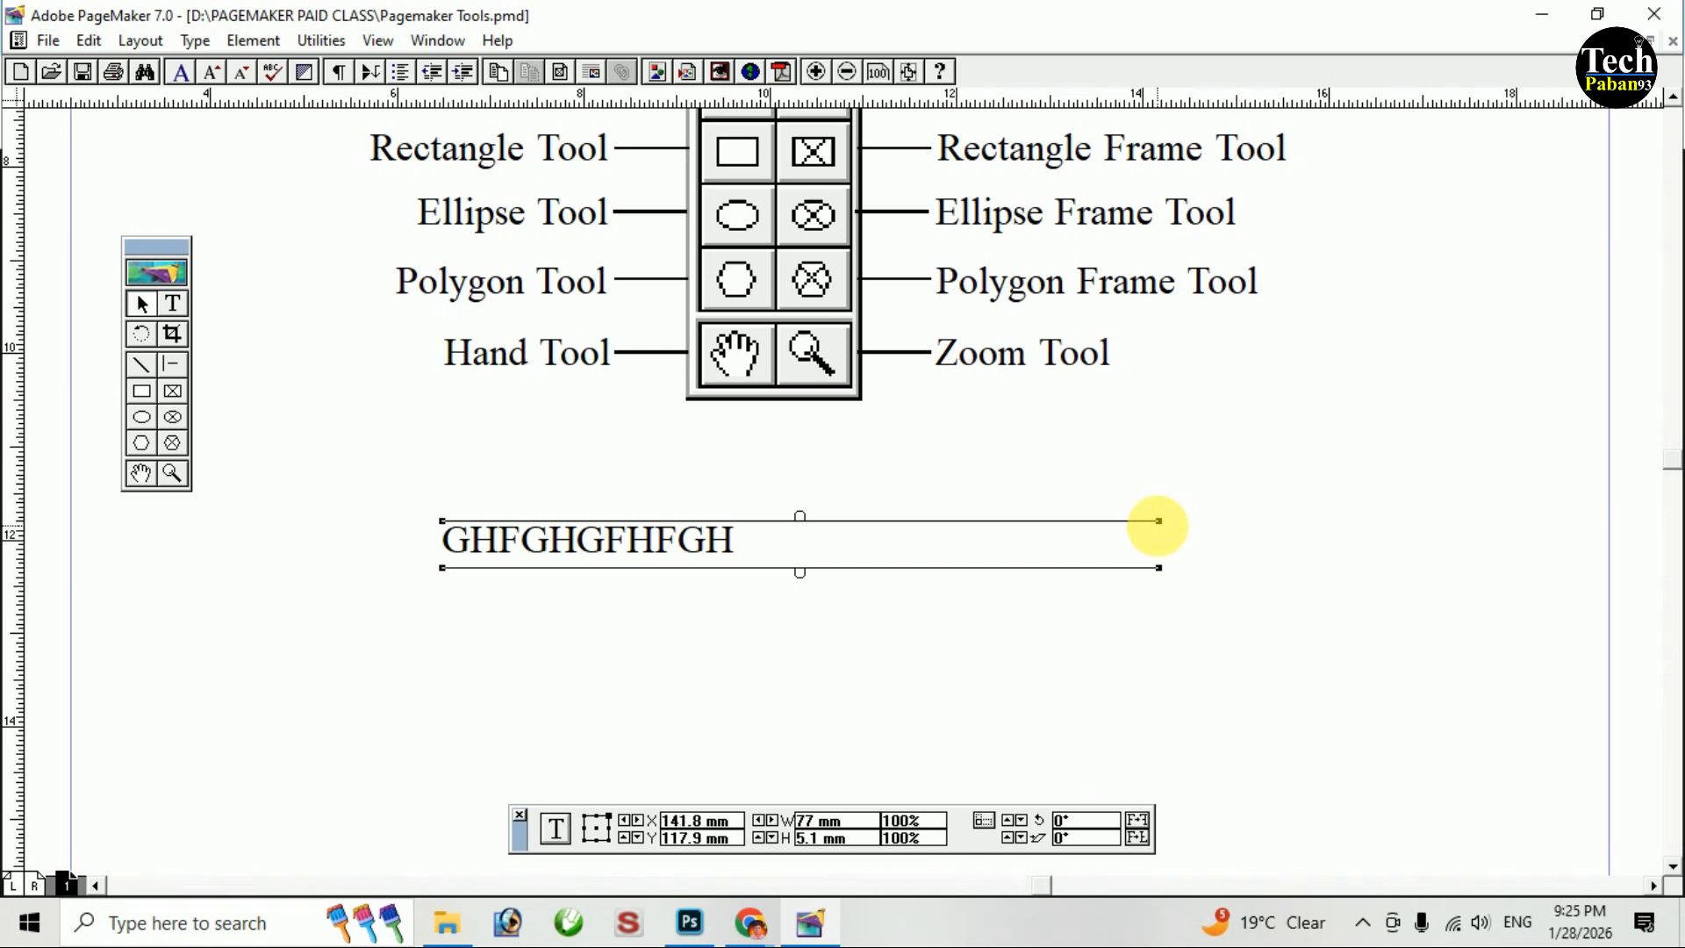
pyautogui.click(444, 523)
pyautogui.click(442, 568)
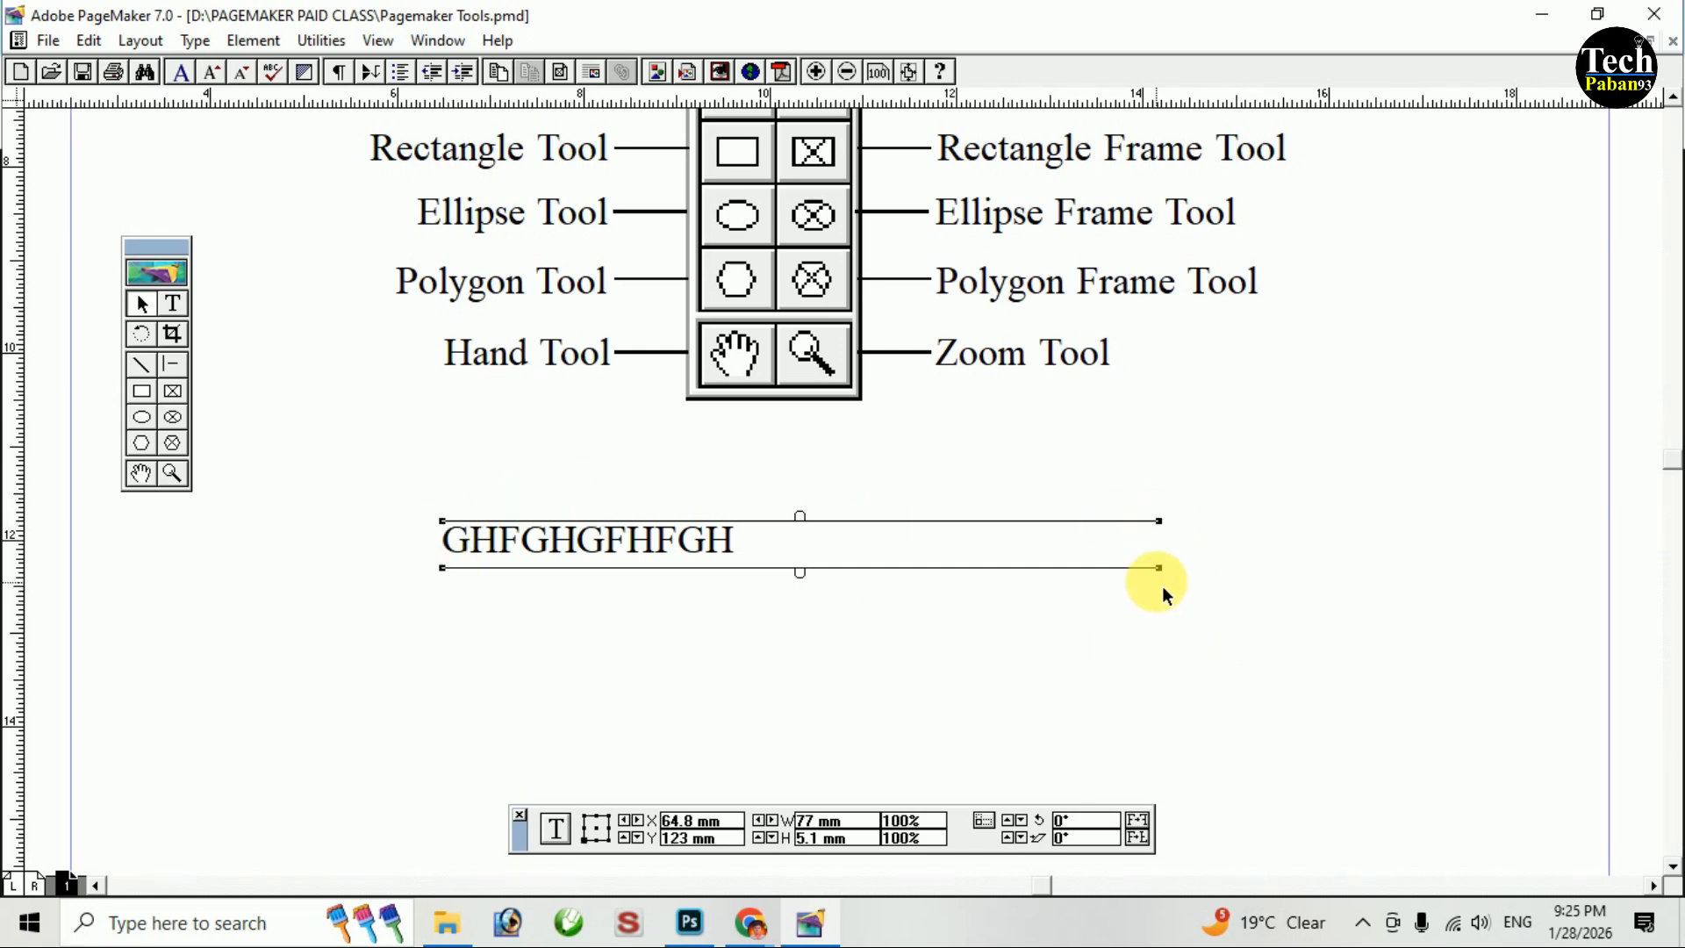
pyautogui.hotkey('ctrl', '+')
pyautogui.moveTo(847, 596); pyautogui.dragTo(906, 607)
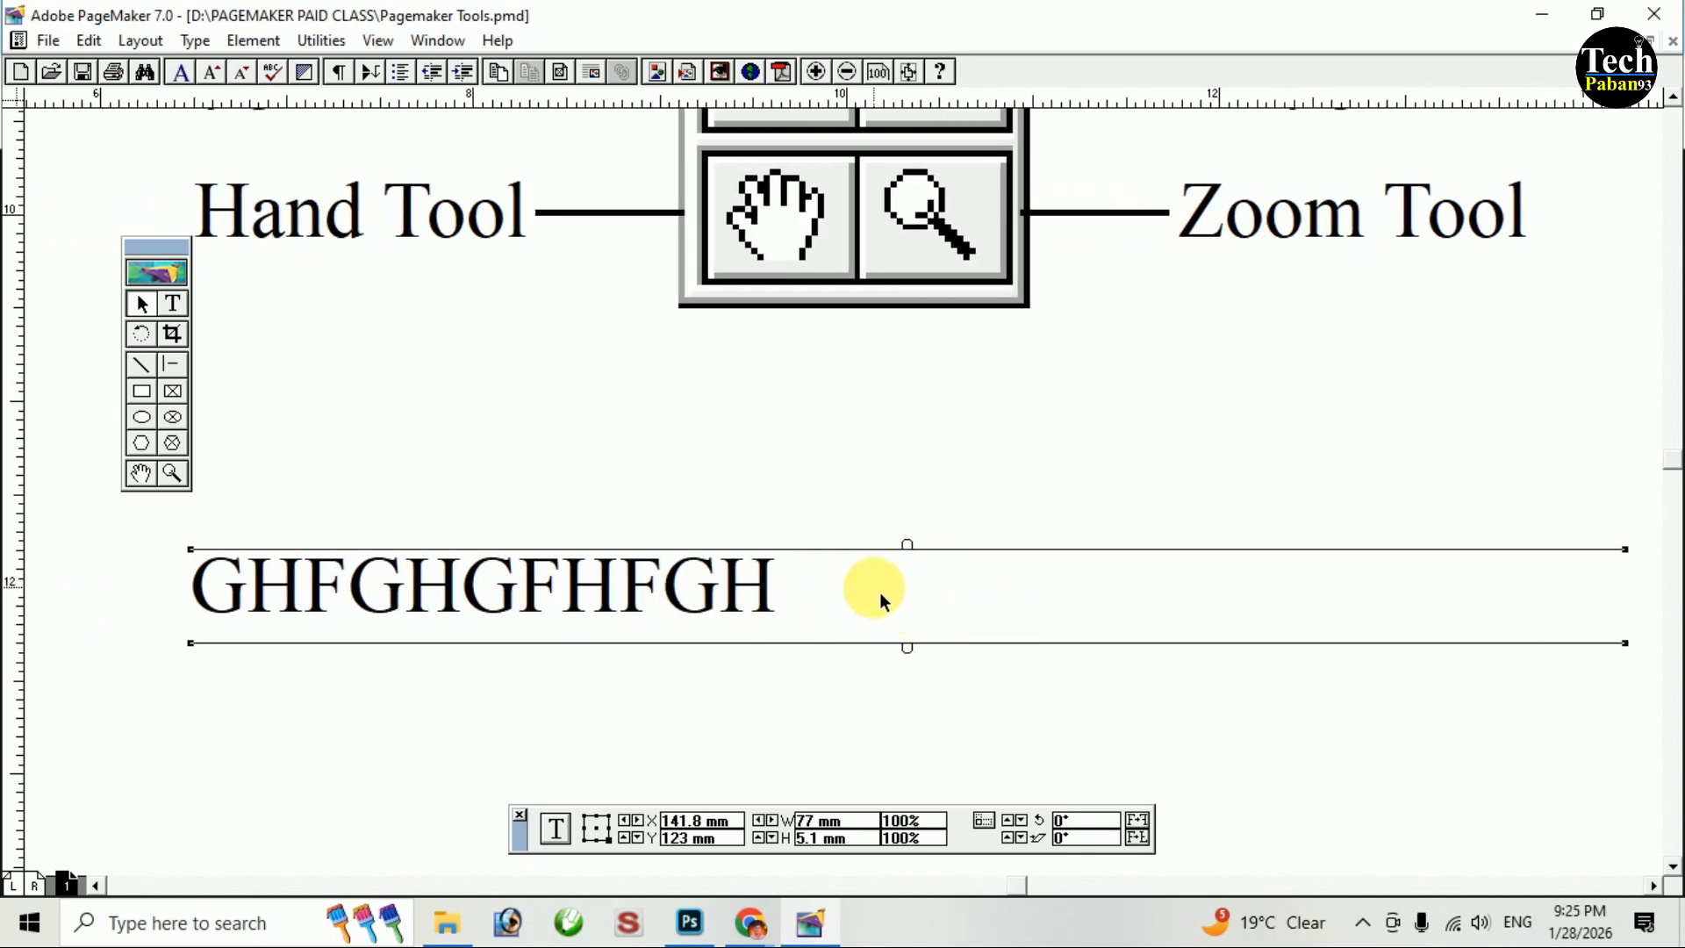
pyautogui.click(172, 302)
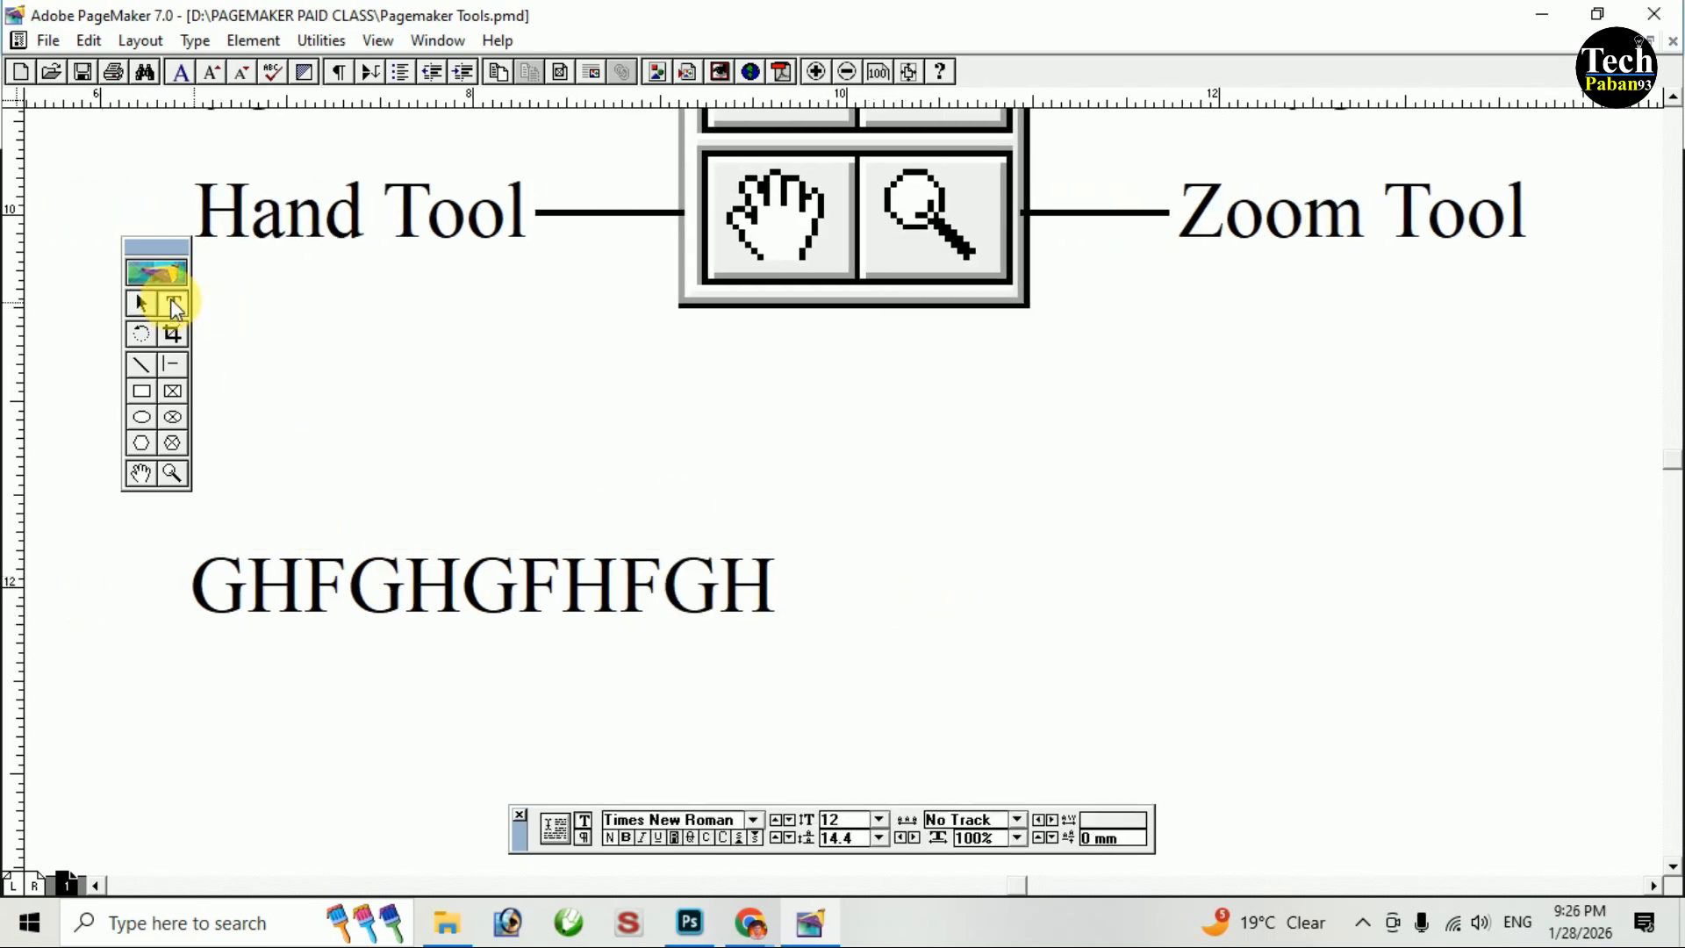
pyautogui.moveTo(396, 402); pyautogui.dragTo(1062, 500)
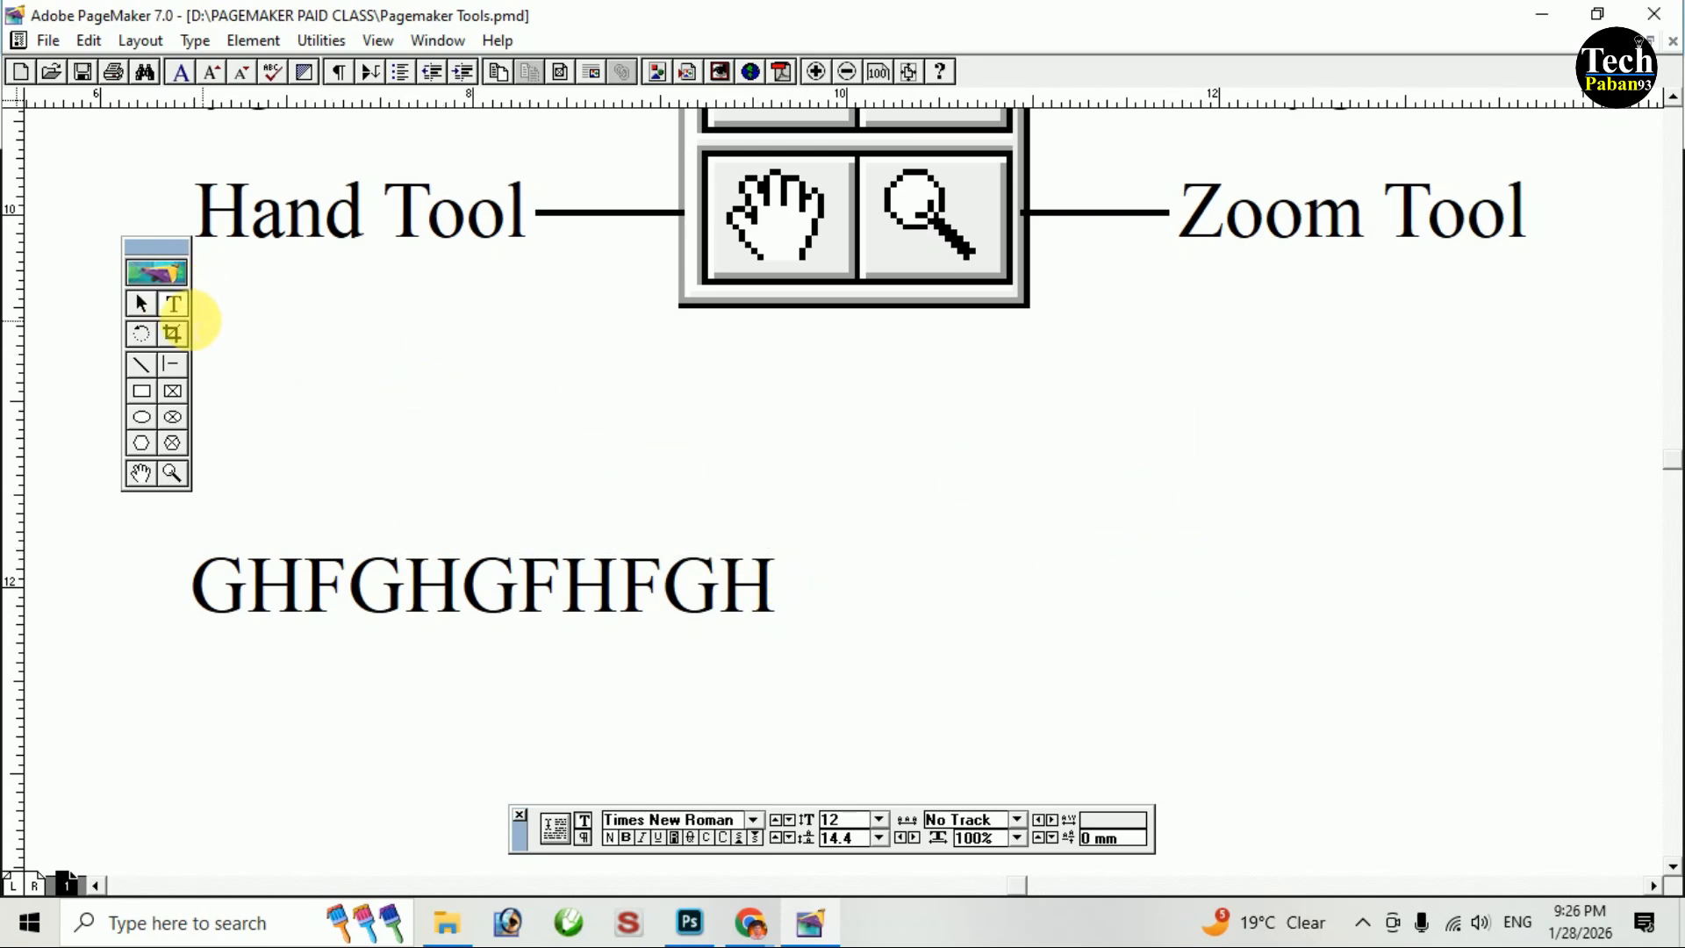
pyautogui.click(140, 303)
# Narrow the GHFGHGFHFGH text block to about 32 mm wide and move it up, centred beneath the toolbox diagram.
pyautogui.click(657, 603)
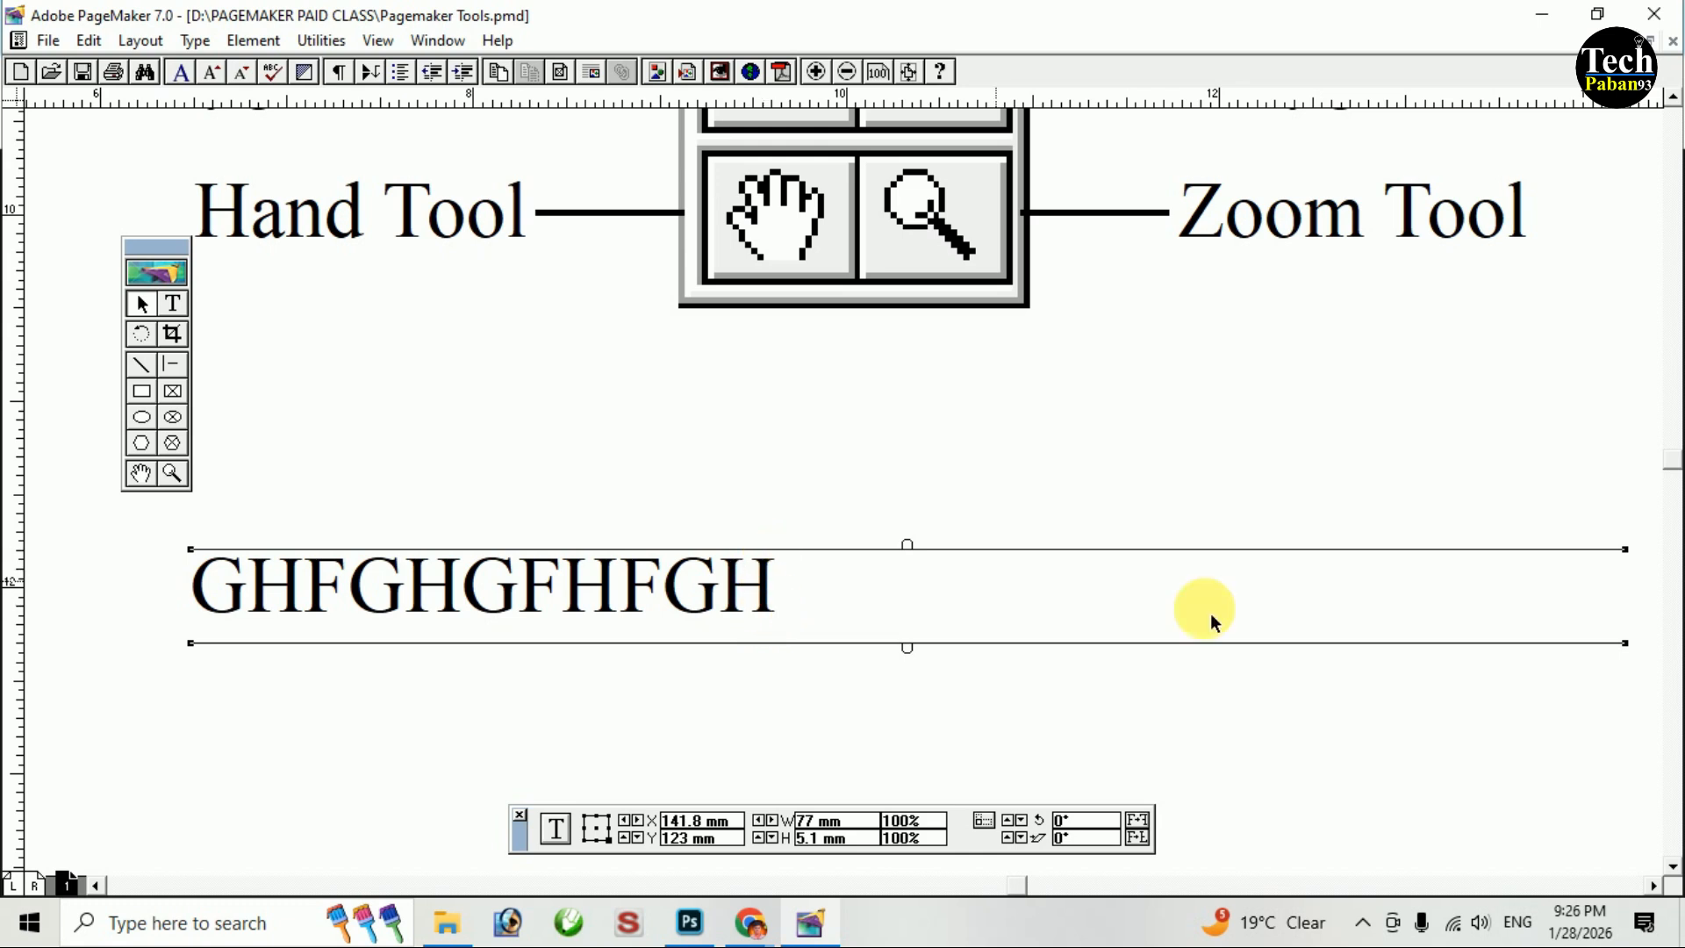
pyautogui.moveTo(1627, 650); pyautogui.dragTo(790, 634)
pyautogui.moveTo(656, 592); pyautogui.dragTo(989, 474)
pyautogui.moveTo(877, 471)
pyautogui.mouseDown()
pyautogui.moveTo(884, 444)
pyautogui.moveTo(893, 454)
pyautogui.mouseUp()
pyautogui.moveTo(792, 471); pyautogui.dragTo(778, 488)
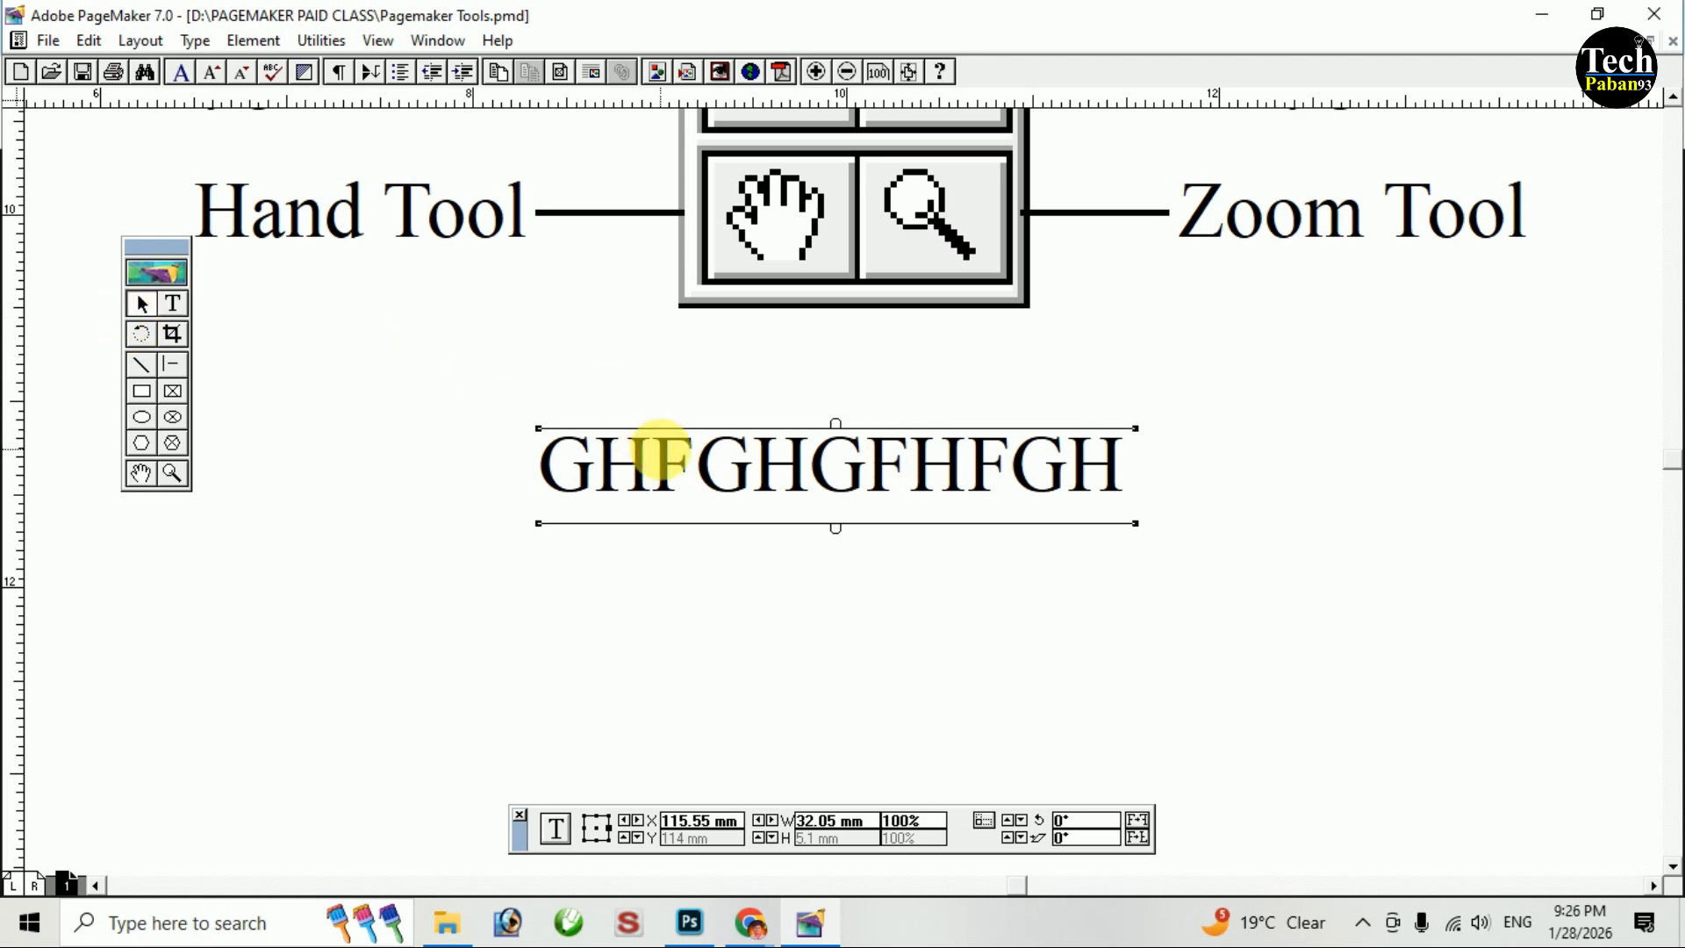
# Reposition the narrowed text block so its right edge is at about X 114.14 mm, Y 115.16 mm.
pyautogui.click(142, 303)
pyautogui.click(650, 466)
pyautogui.moveTo(650, 466); pyautogui.dragTo(647, 541)
pyautogui.moveTo(762, 544); pyautogui.dragTo(828, 488)
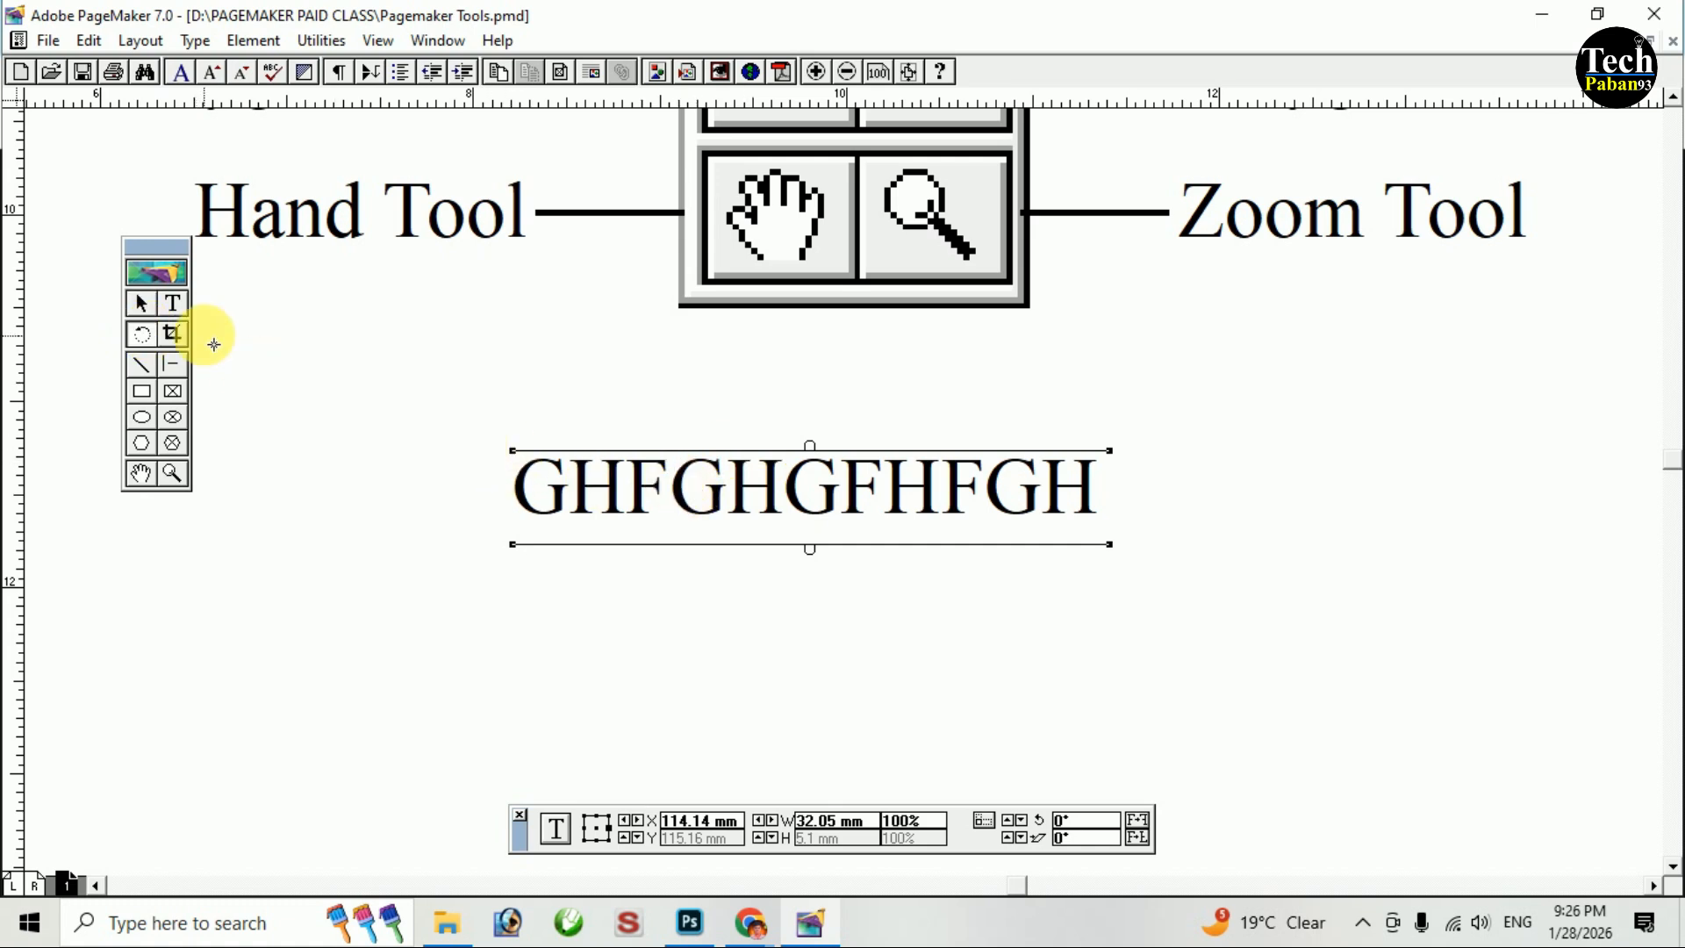
# Rotate the text block freehand with the Rotating tool and reset its rotation to 0°.
pyautogui.click(143, 335)
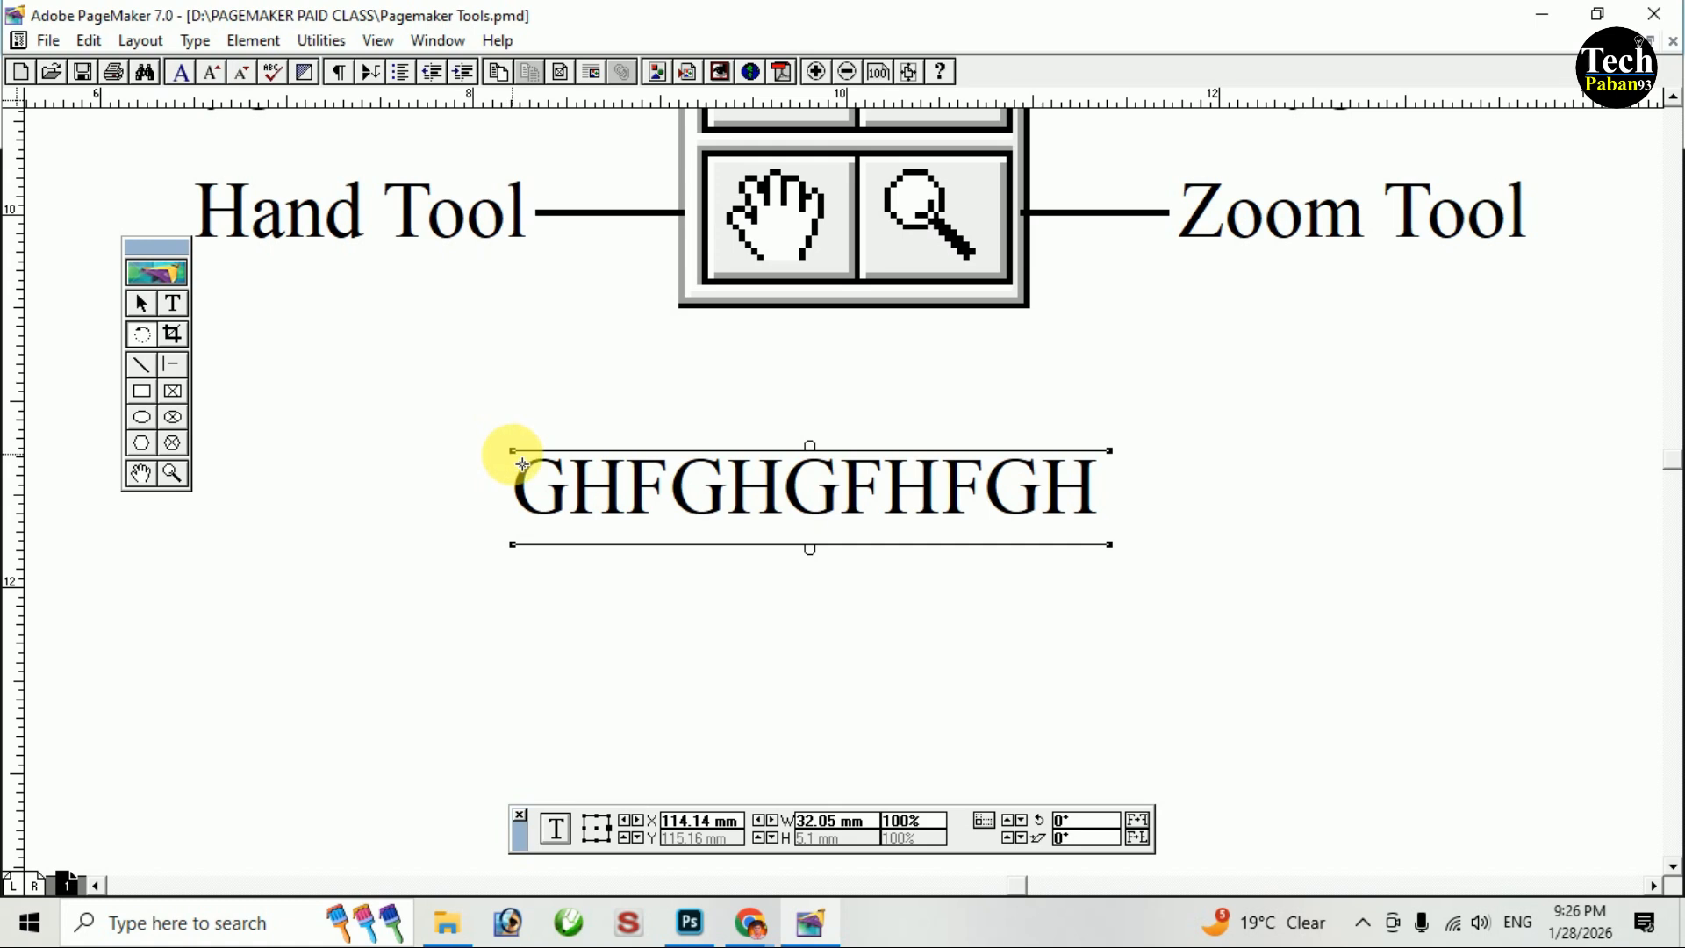
pyautogui.moveTo(516, 444); pyautogui.dragTo(623, 446)
pyautogui.moveTo(610, 359); pyautogui.dragTo(511, 509)
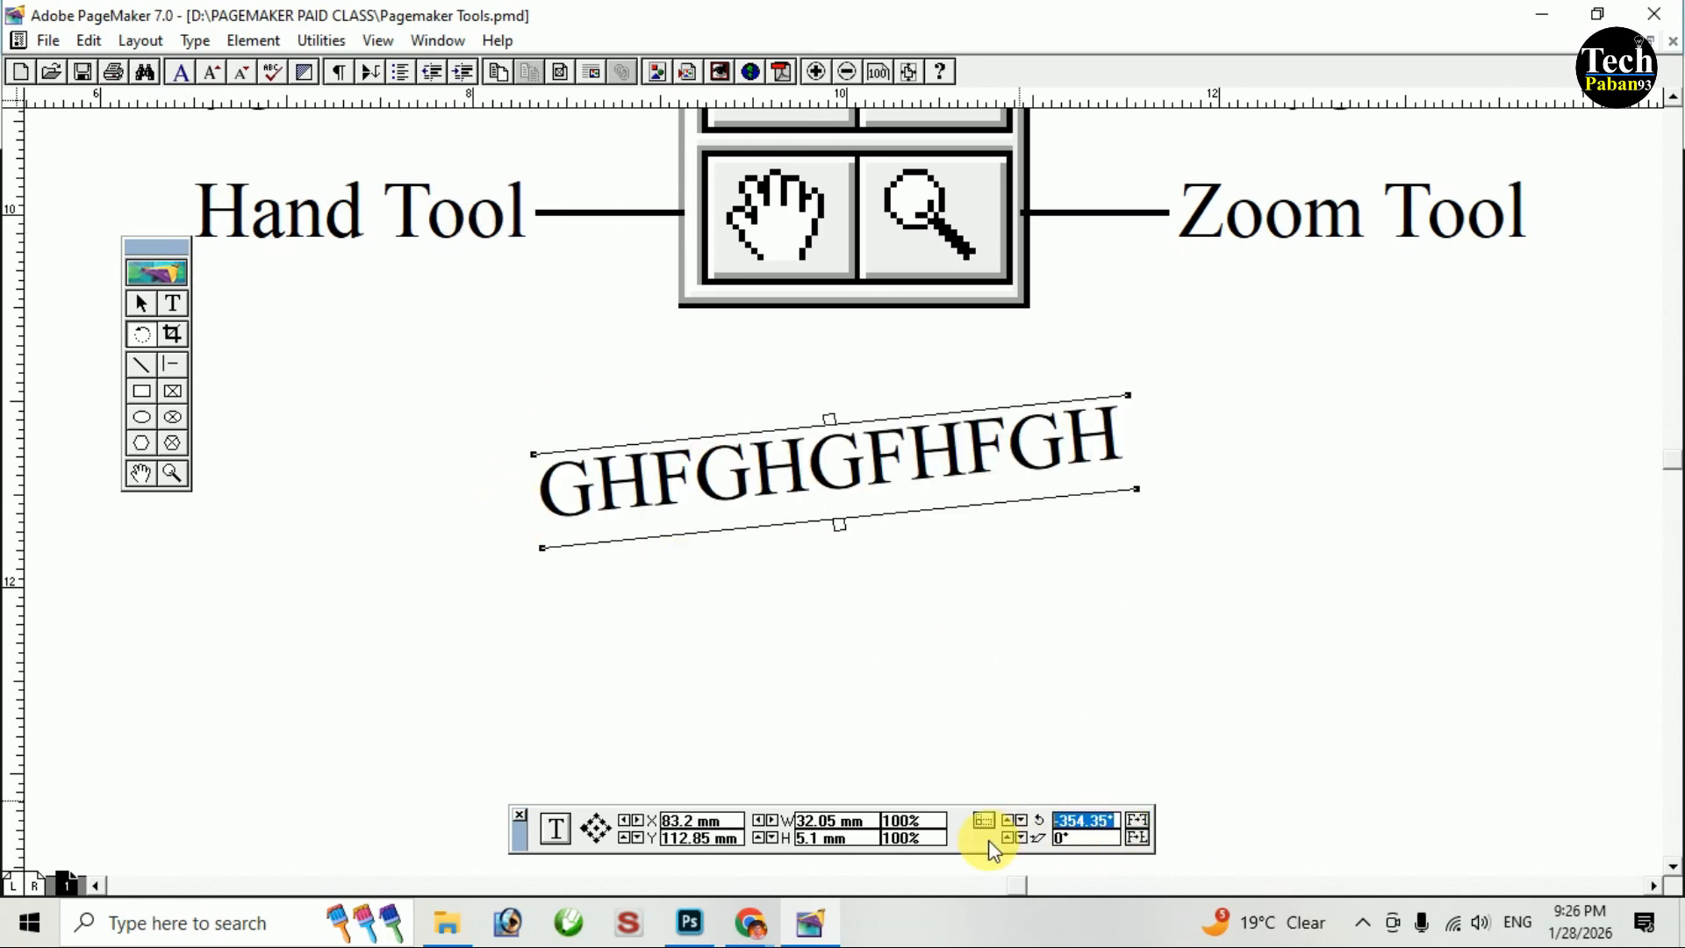
pyautogui.press('Return')
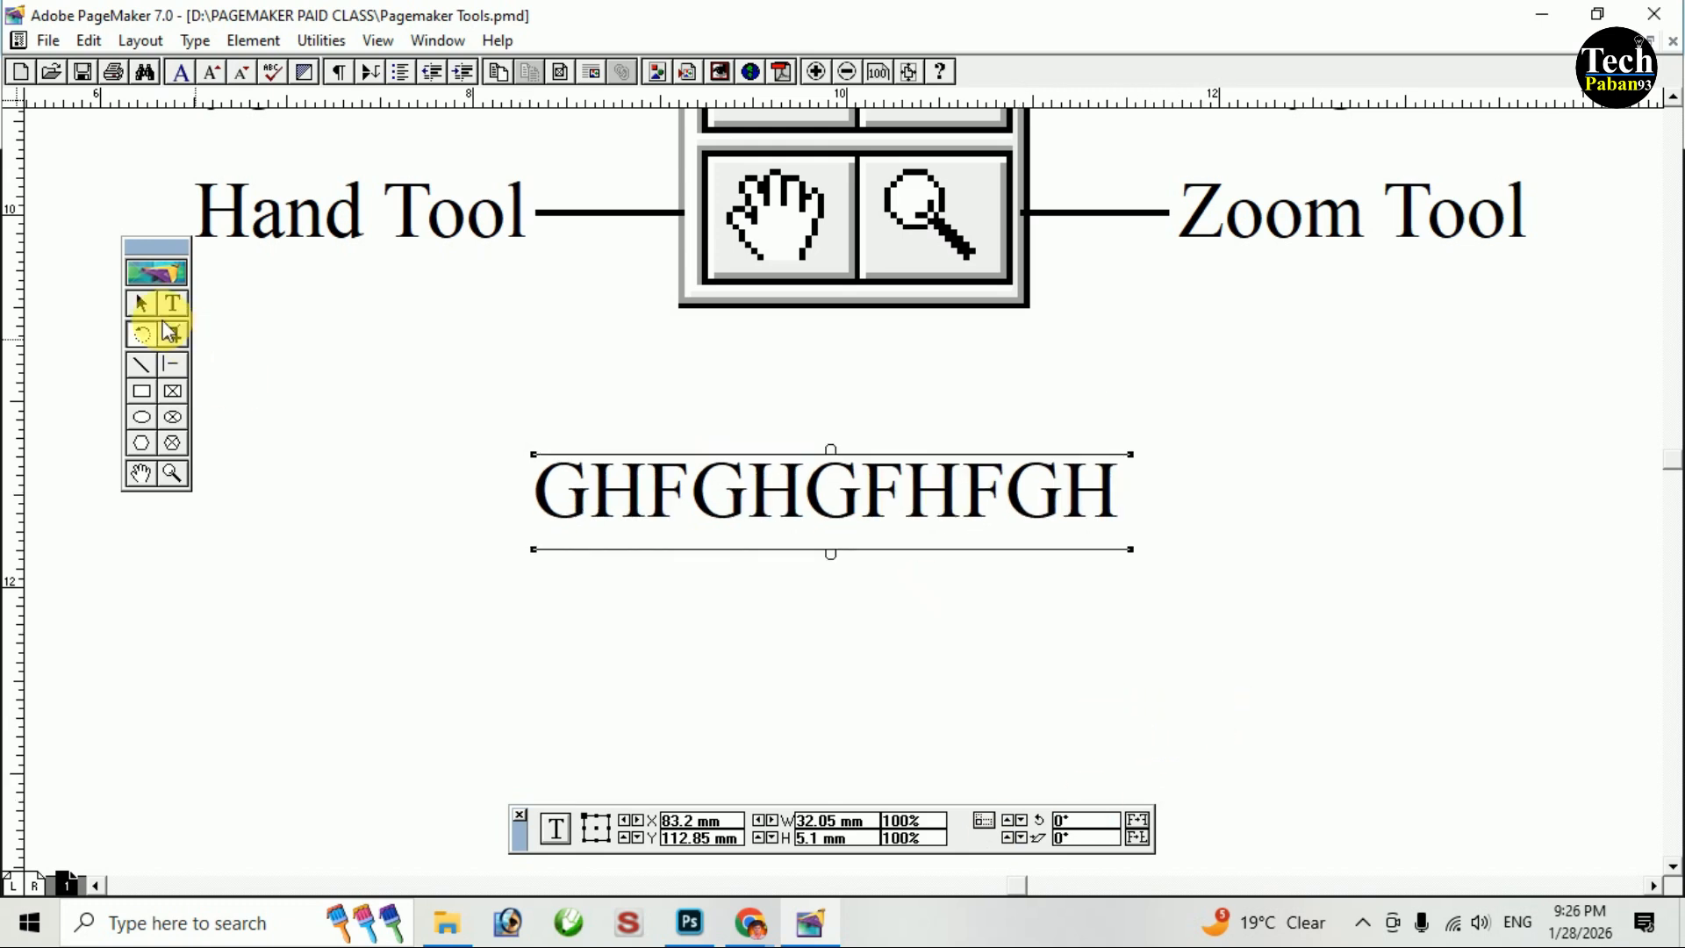
# Move the straight text block slightly left and up, to about X 80.45 mm, Y 112.27 mm.
pyautogui.click(876, 489)
pyautogui.moveTo(876, 489); pyautogui.dragTo(831, 482)
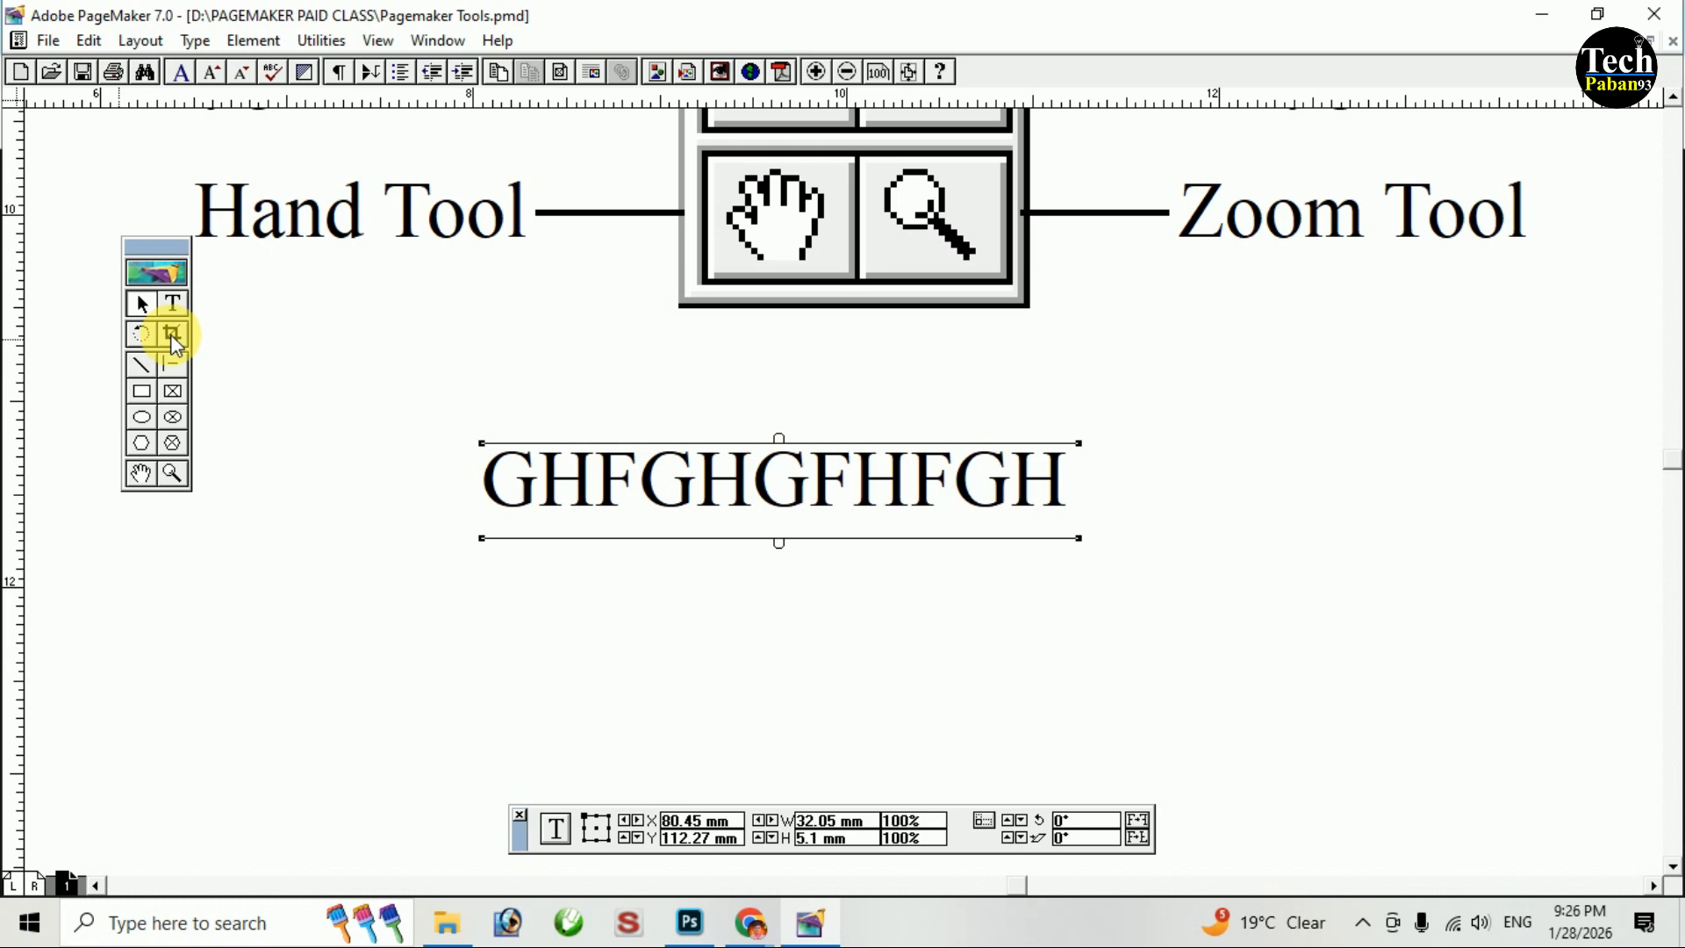
# Try to place the desktop picture images (1).jfif on the page below the text, and cancel the file type selection.
pyautogui.click(1541, 13)
pyautogui.click(1567, 14)
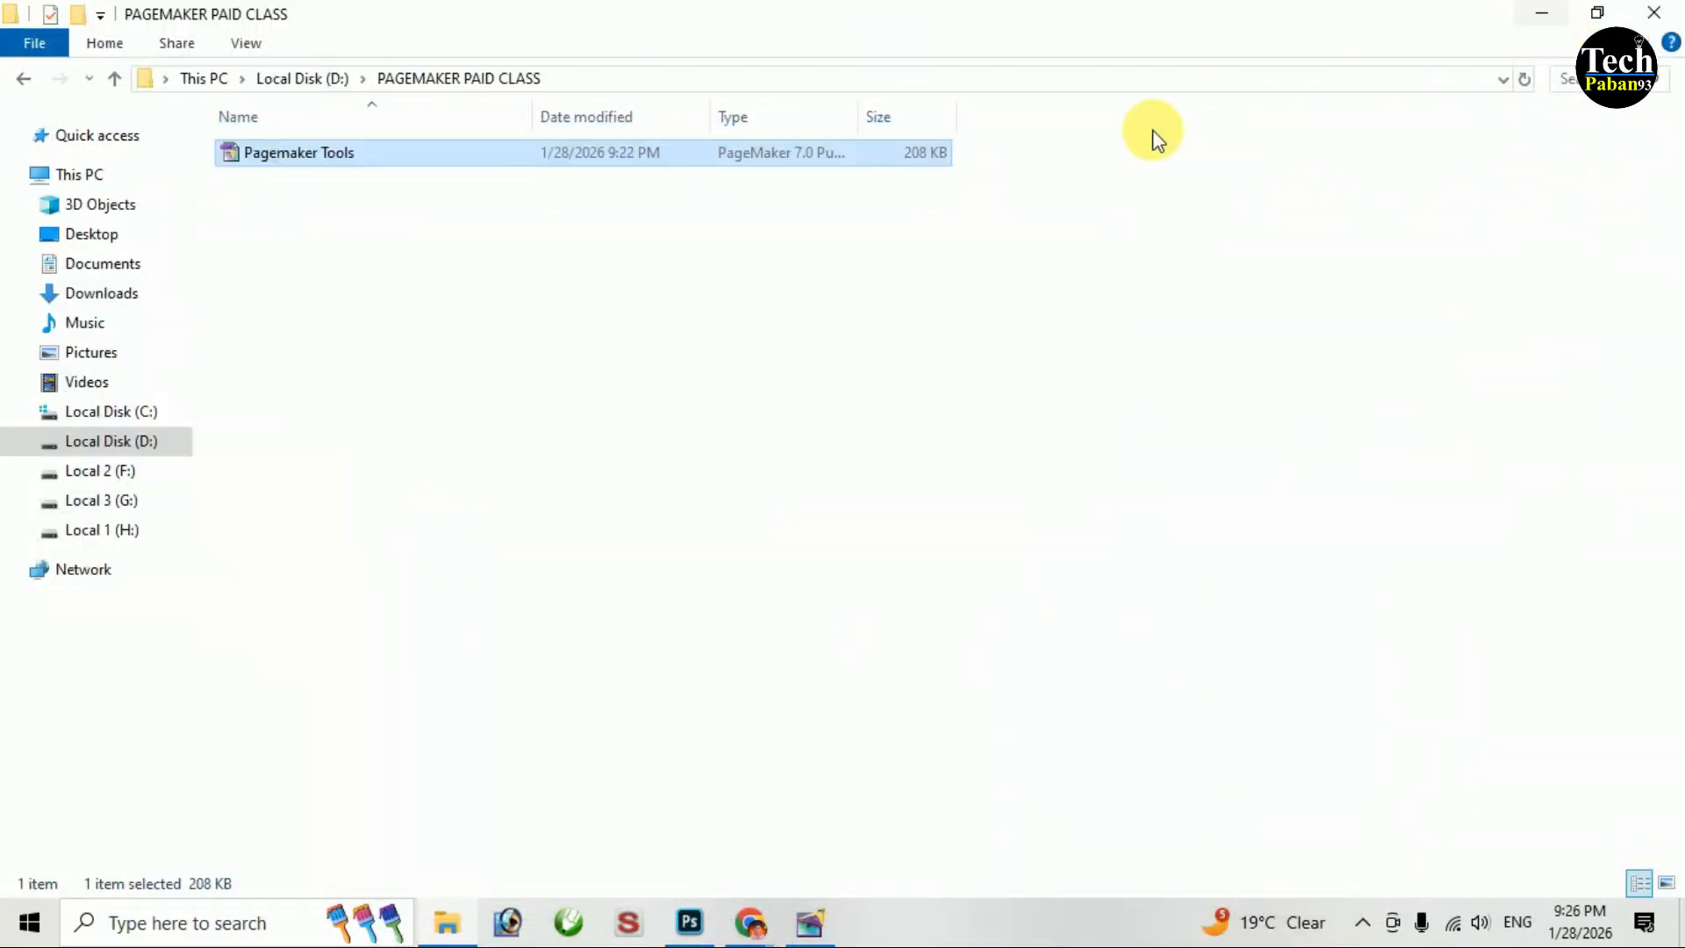
pyautogui.click(1550, 13)
pyautogui.moveTo(787, 260); pyautogui.dragTo(975, 606)
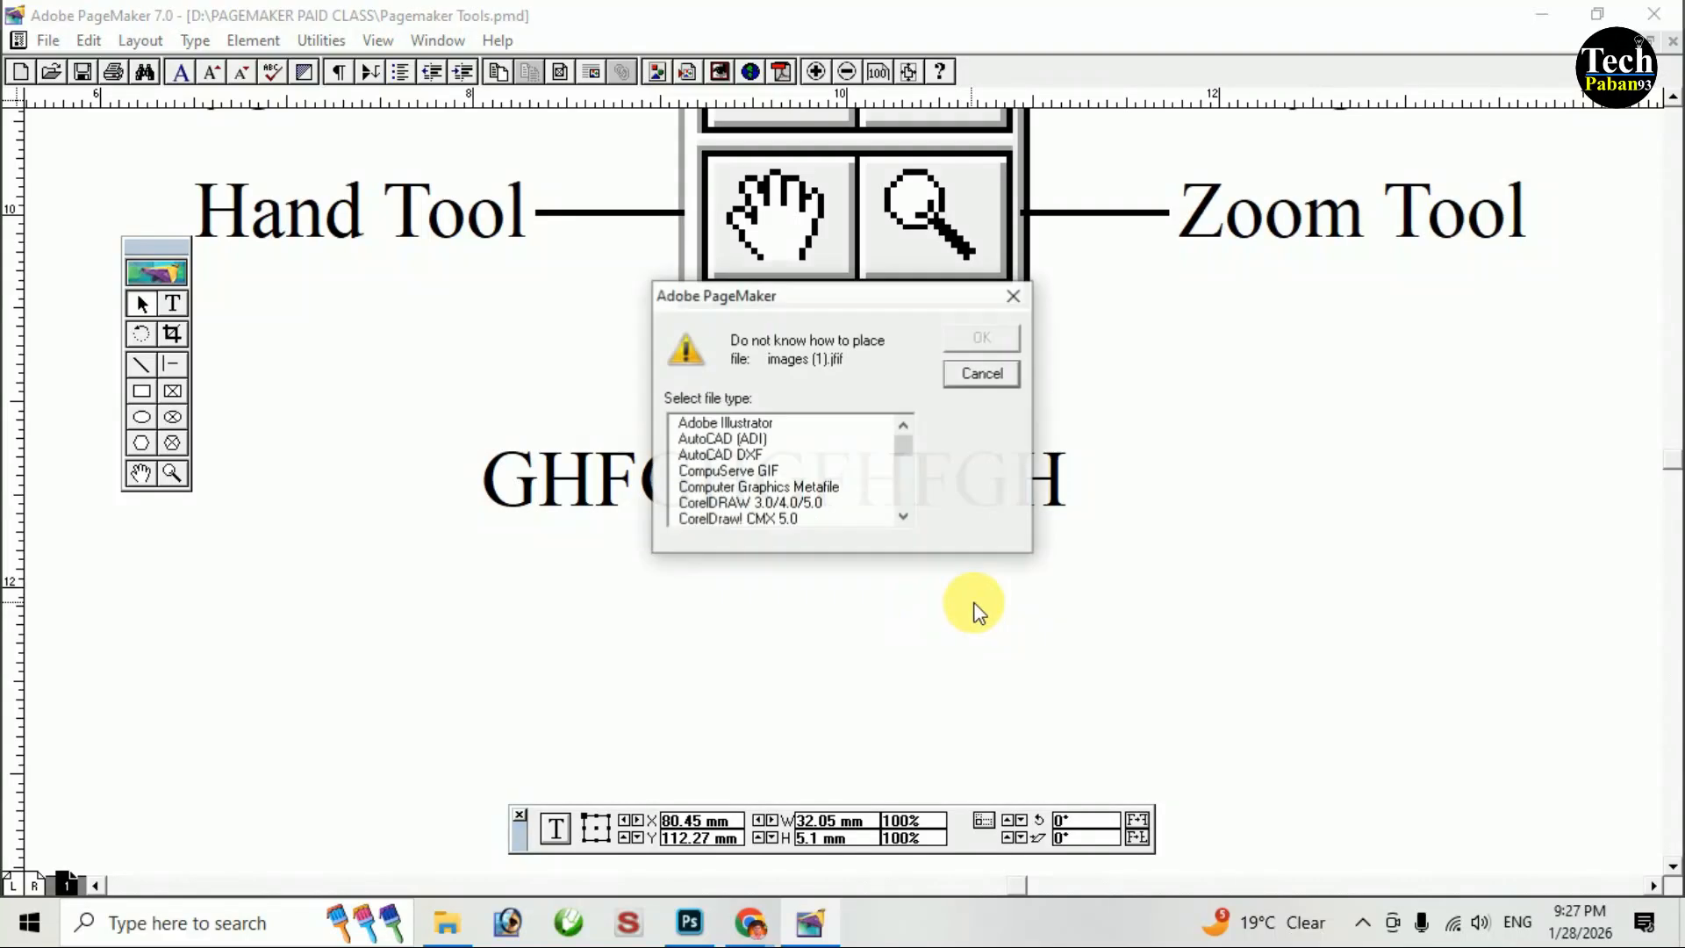
pyautogui.click(1014, 299)
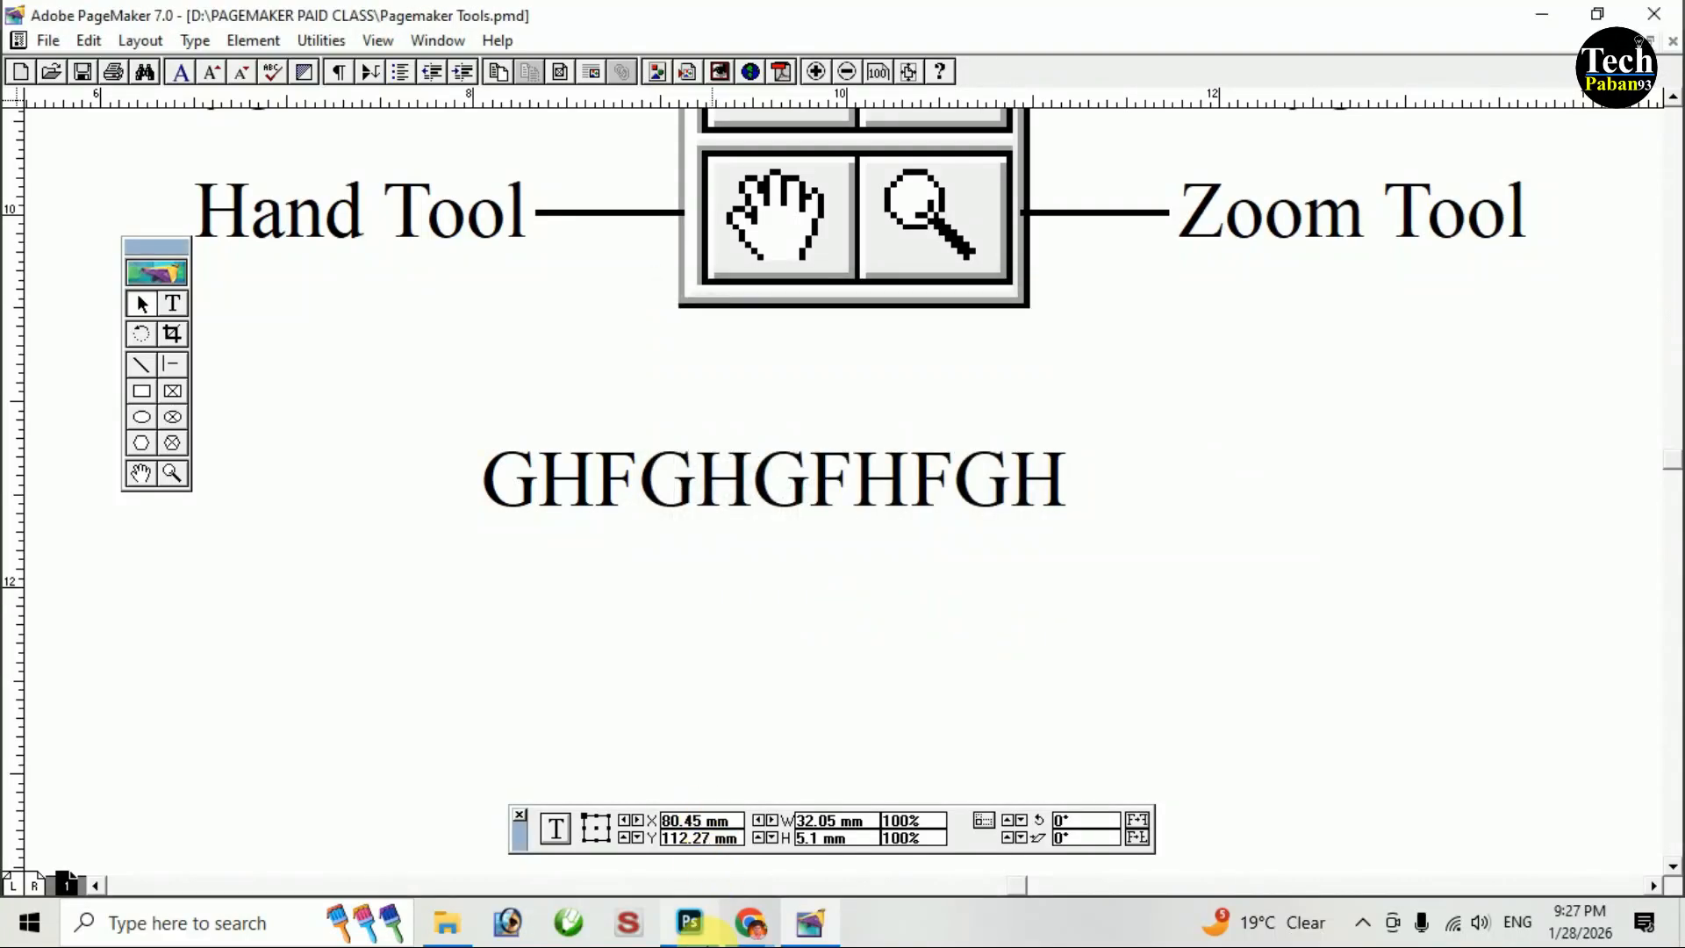
# Bring the green cash memo picture in from Photoshop, placing it at the end of the GHFGHGFHFGH text at about X 111 mm, Y 116 mm.
pyautogui.click(702, 928)
pyautogui.moveTo(696, 260); pyautogui.dragTo(1053, 520)
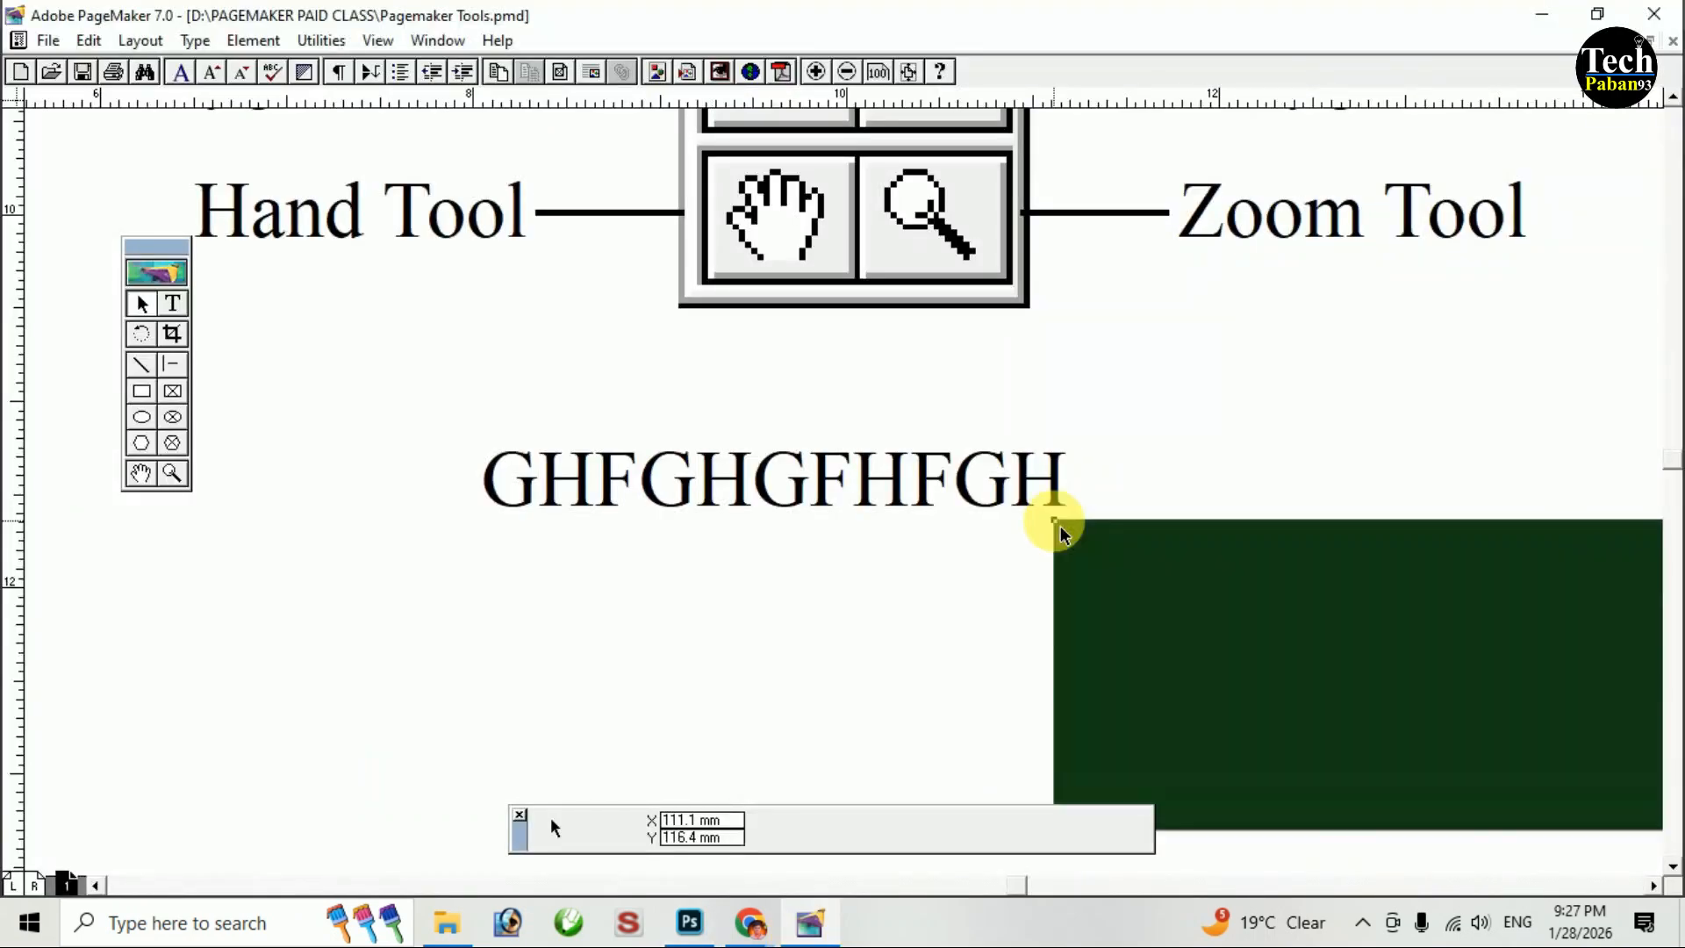
pyautogui.hotkey('ctrl', '-')
pyautogui.hotkey('ctrl', '-')
pyautogui.hotkey('ctrl', '-')
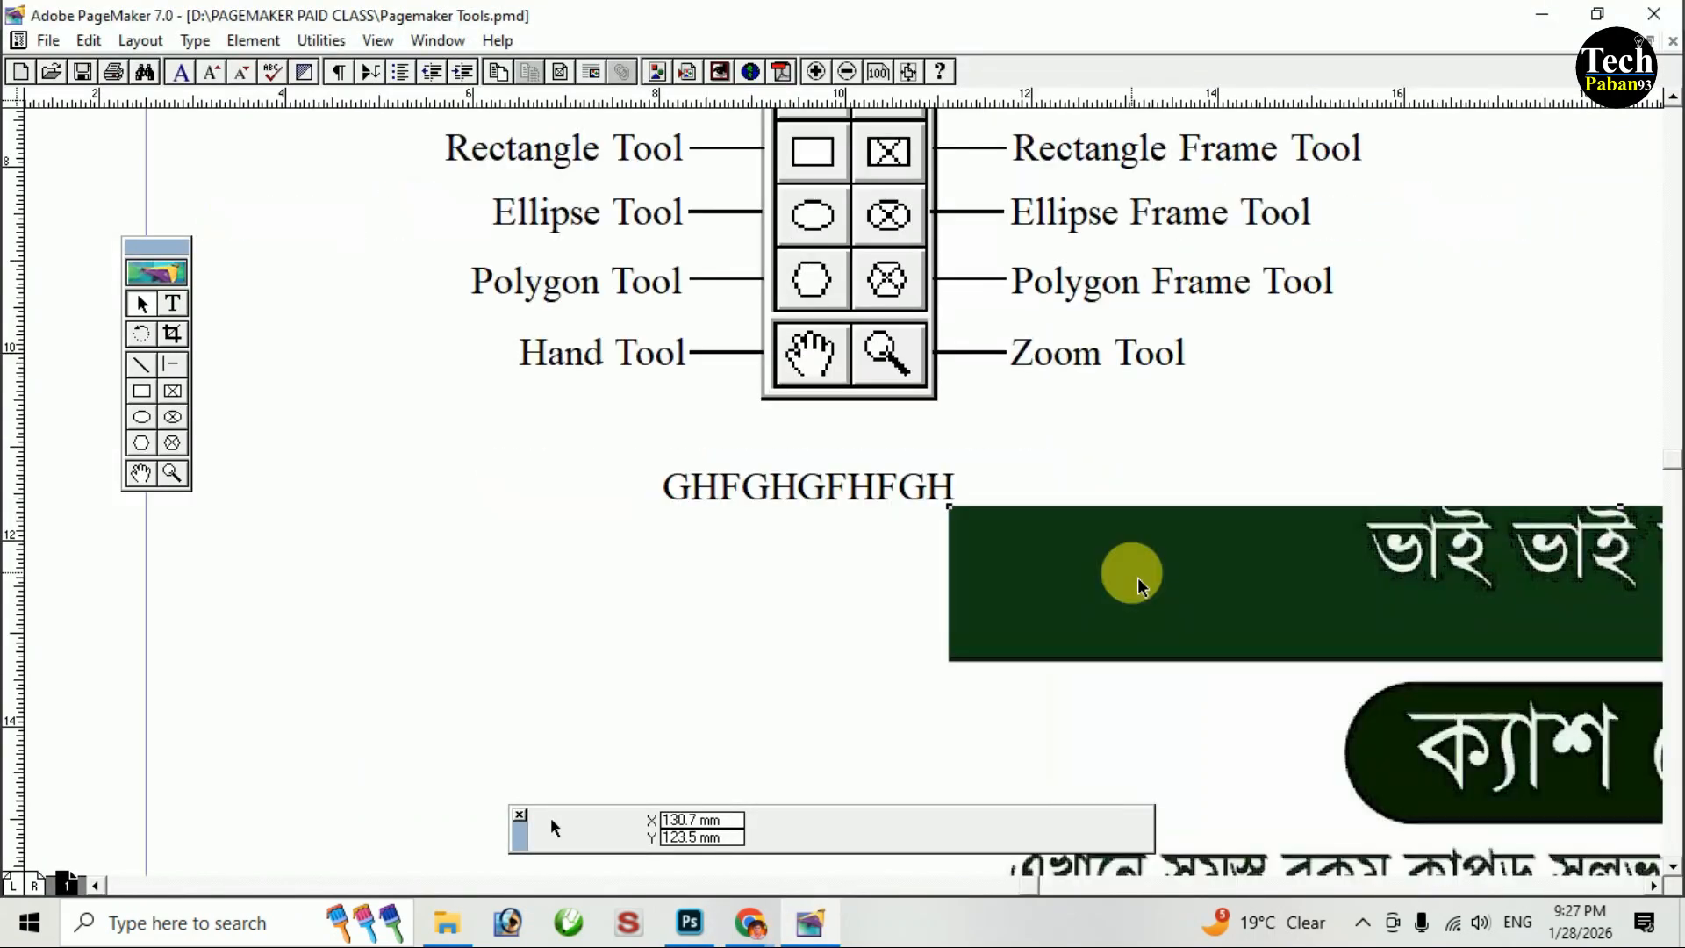
pyautogui.scroll(-5, 1065, 361)
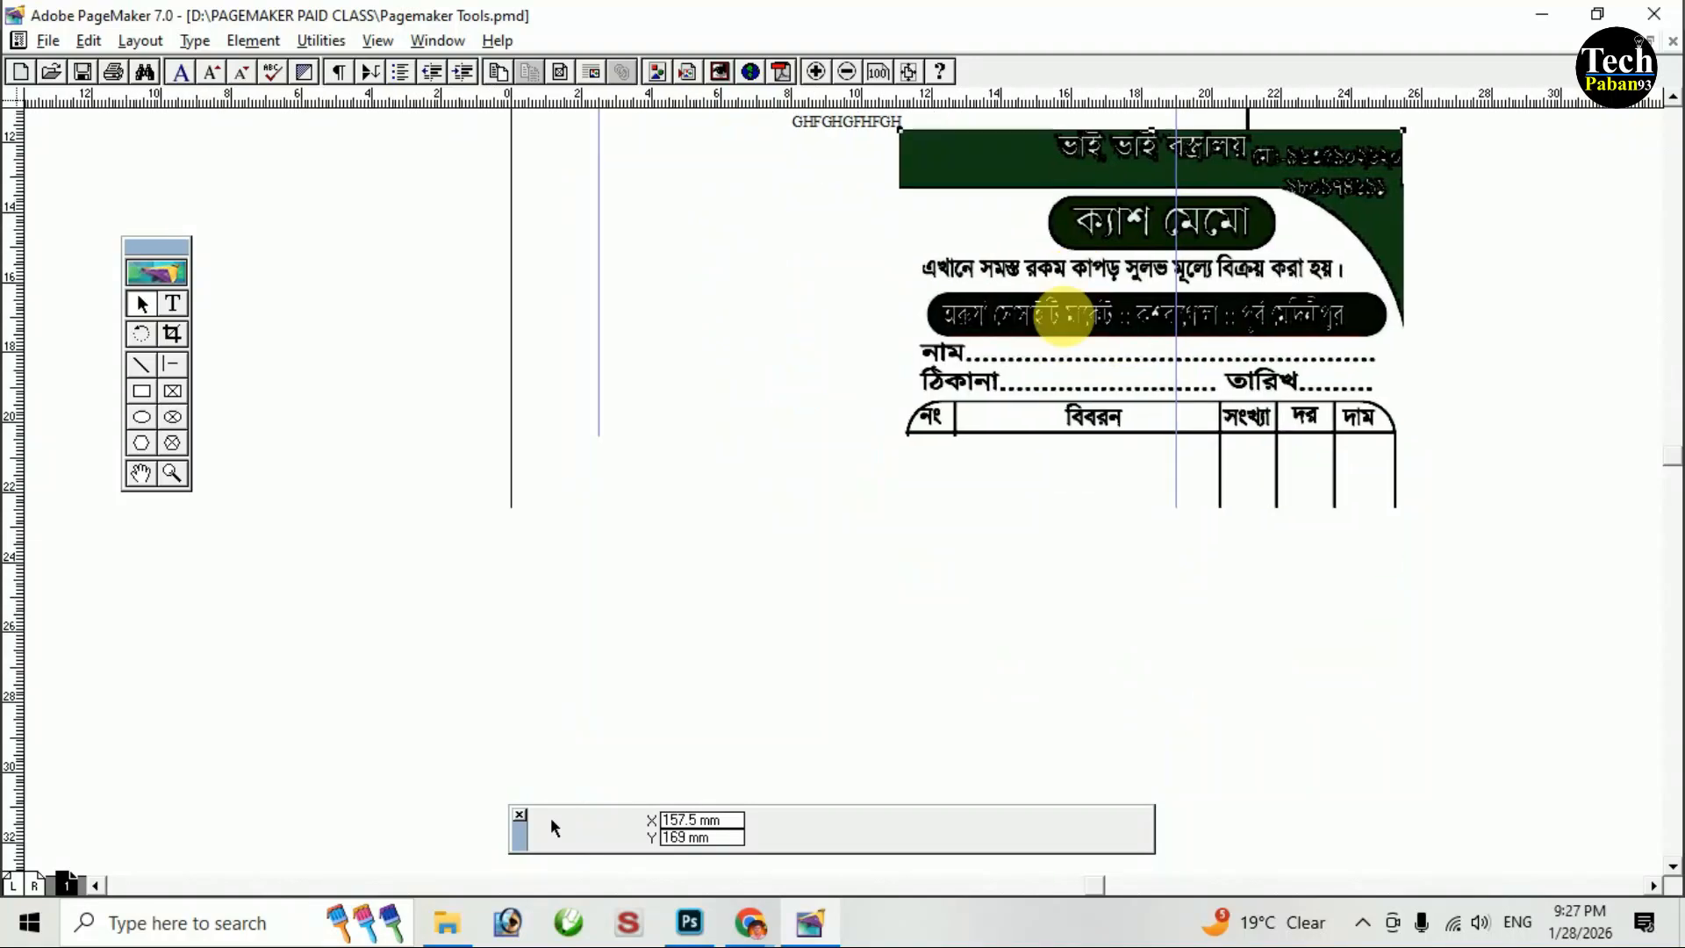
# Move the cash memo picture to X 30.5 mm, Y 159.47 mm and crop its upper edge down to Y 177 mm with the Cropping tool.
pyautogui.click(173, 334)
pyautogui.scroll(-2, 941, 366)
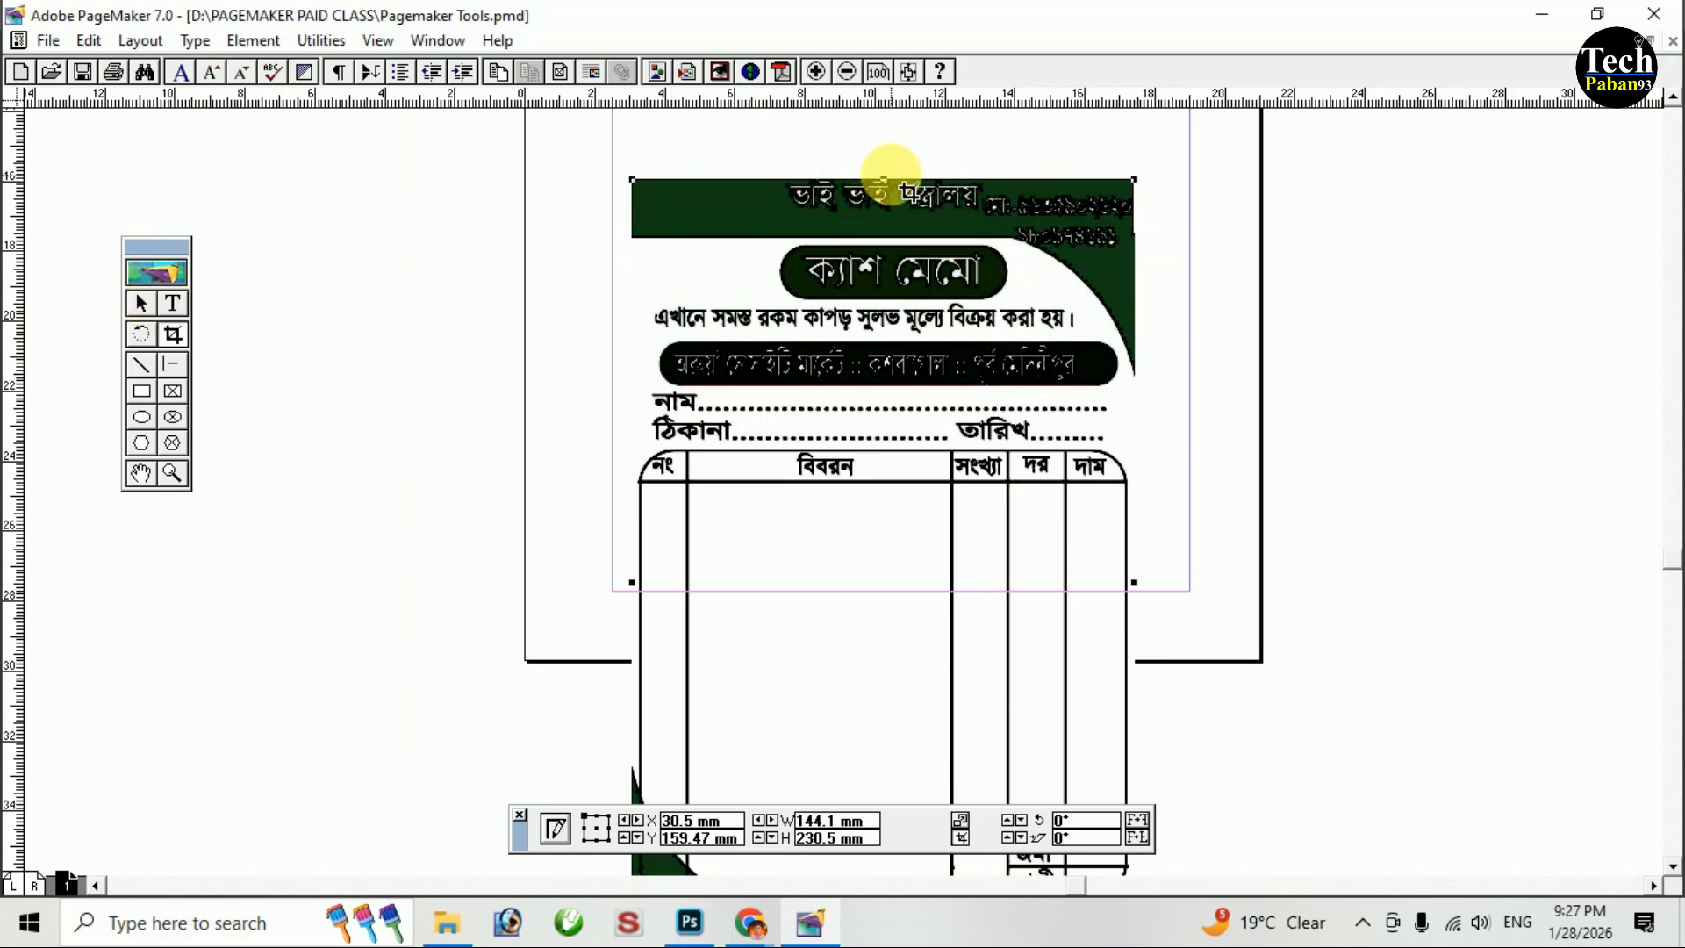
pyautogui.hotkey('ctrl', '2')
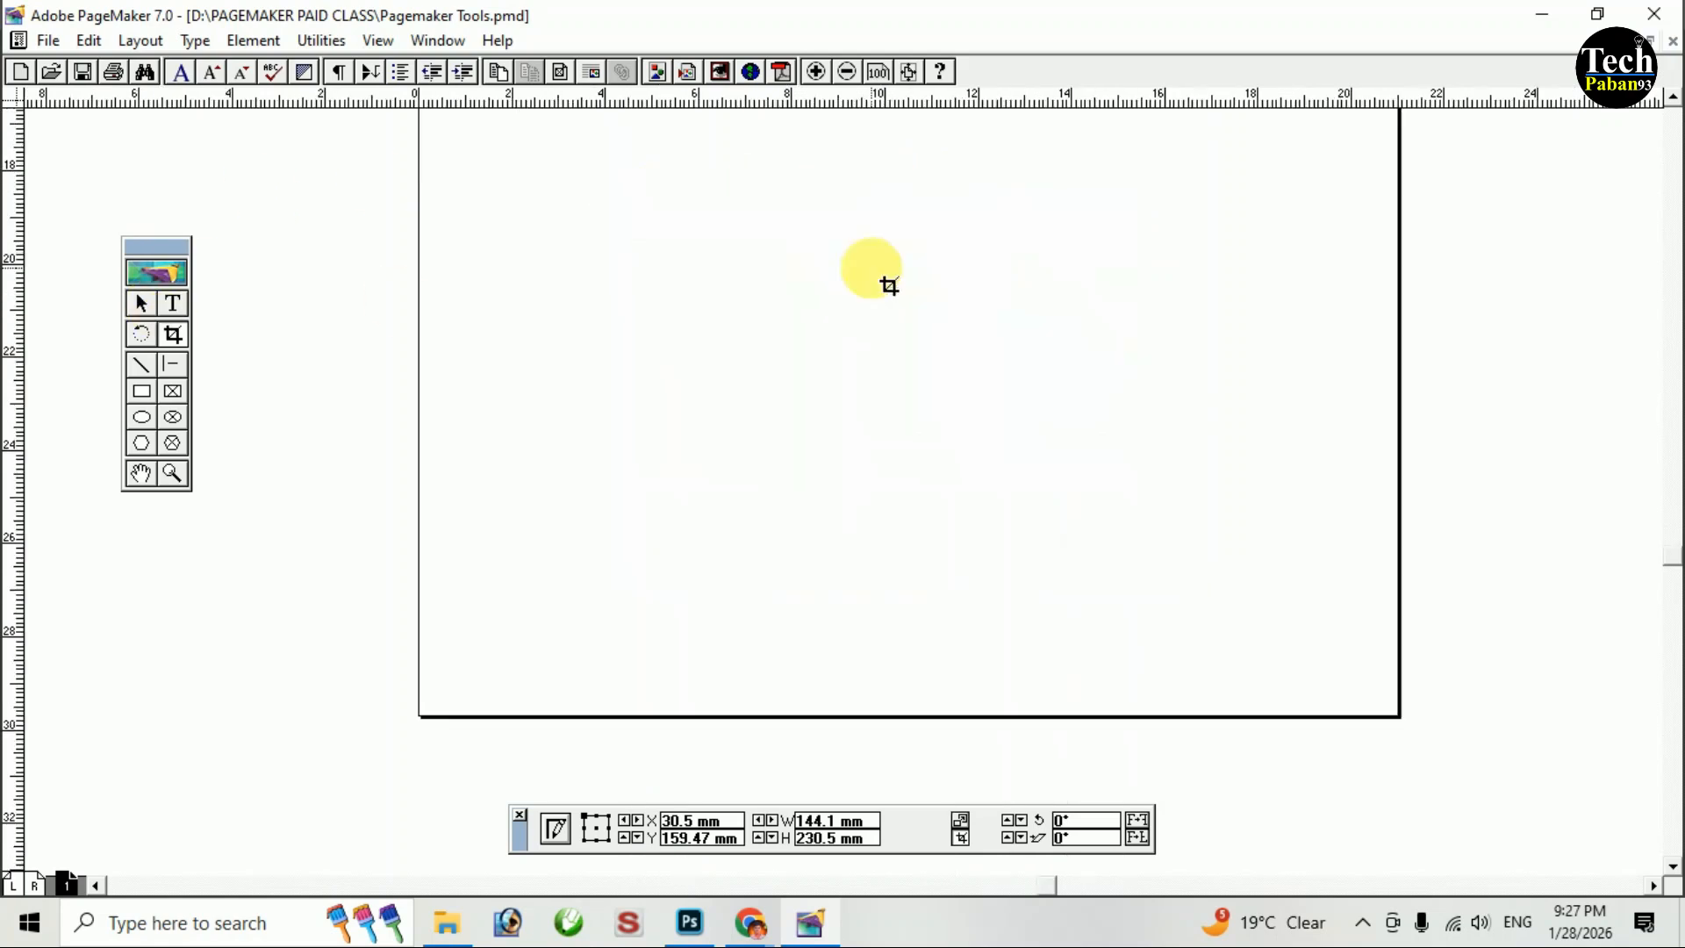
pyautogui.scroll(8, 889, 285)
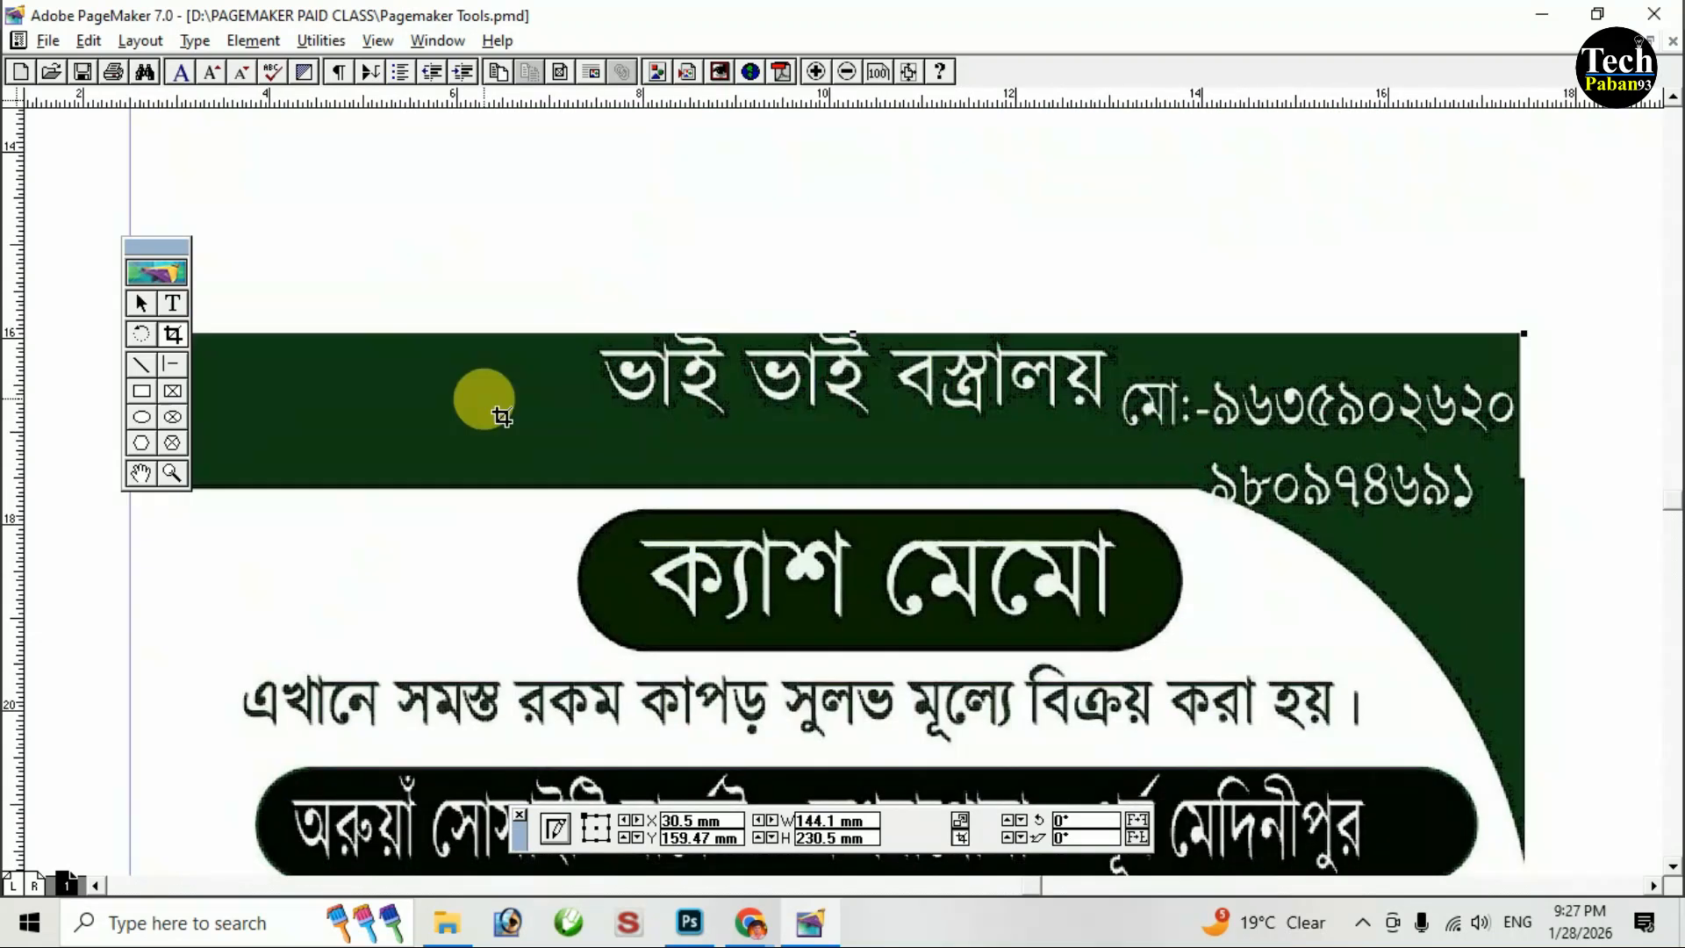
pyautogui.keyDown('alt'); pyautogui.moveTo(618, 455); pyautogui.dragTo(763, 426); pyautogui.keyUp('alt')
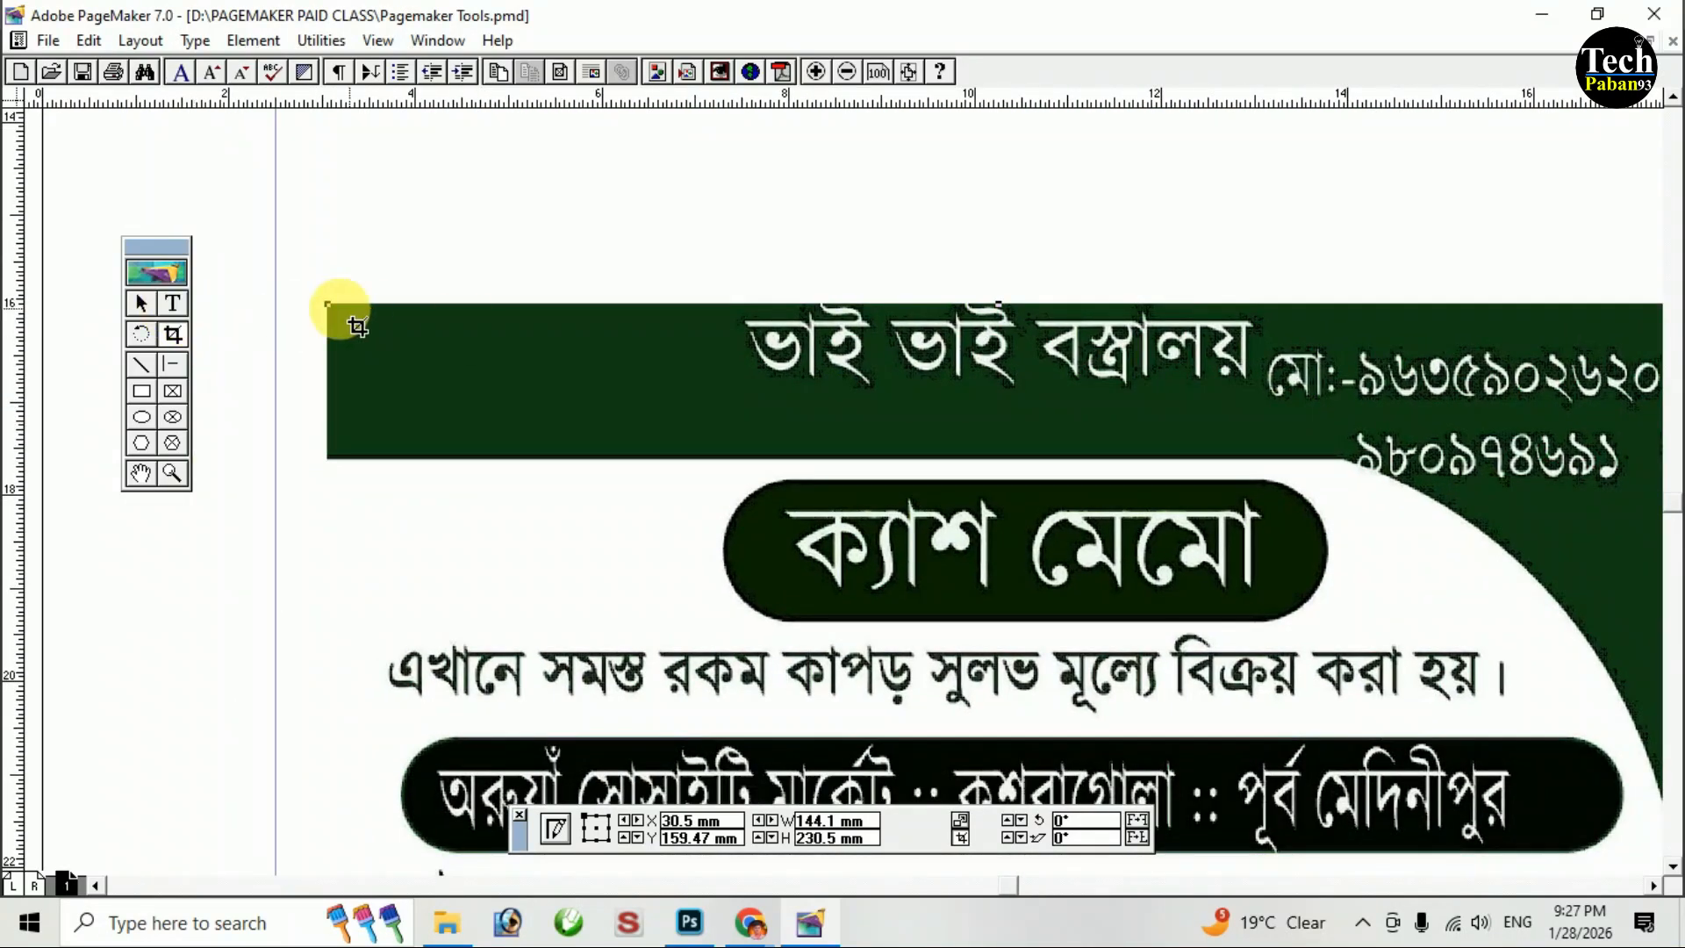
pyautogui.keyDown('alt'); pyautogui.moveTo(1219, 437); pyautogui.dragTo(1073, 392); pyautogui.keyUp('alt')
pyautogui.moveTo(871, 271); pyautogui.dragTo(889, 438)
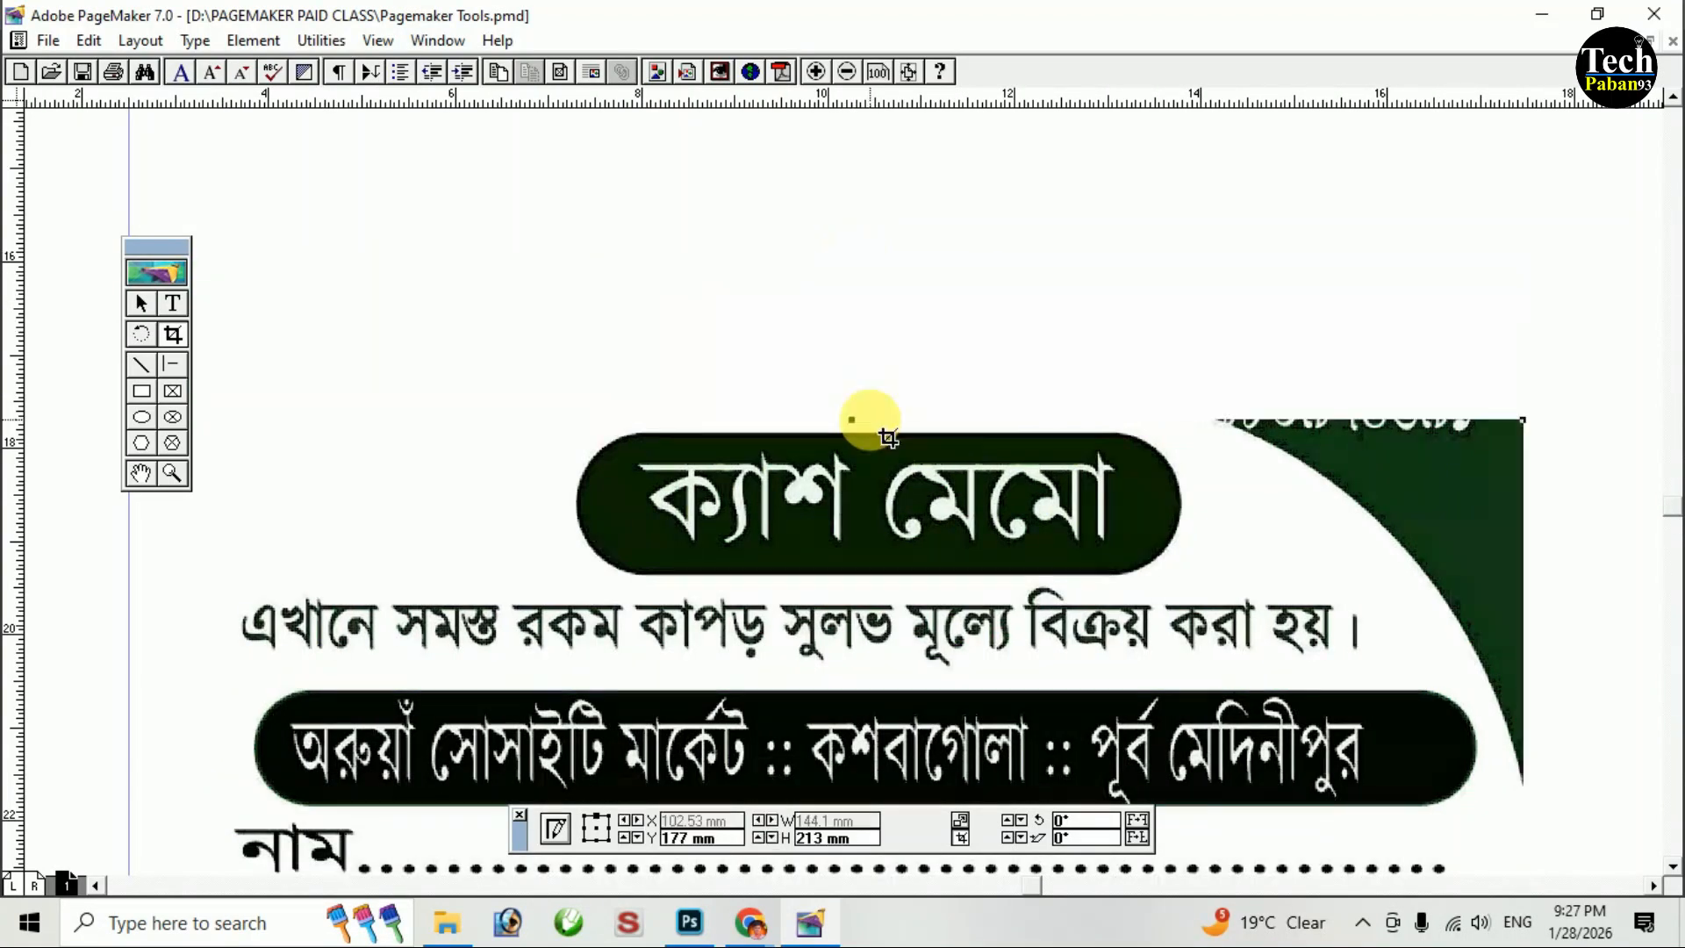
# Crop the cash memo picture's lower edge up to just below the black address band, to a height of about 45 mm.
pyautogui.hotkey('ctrl', '-')
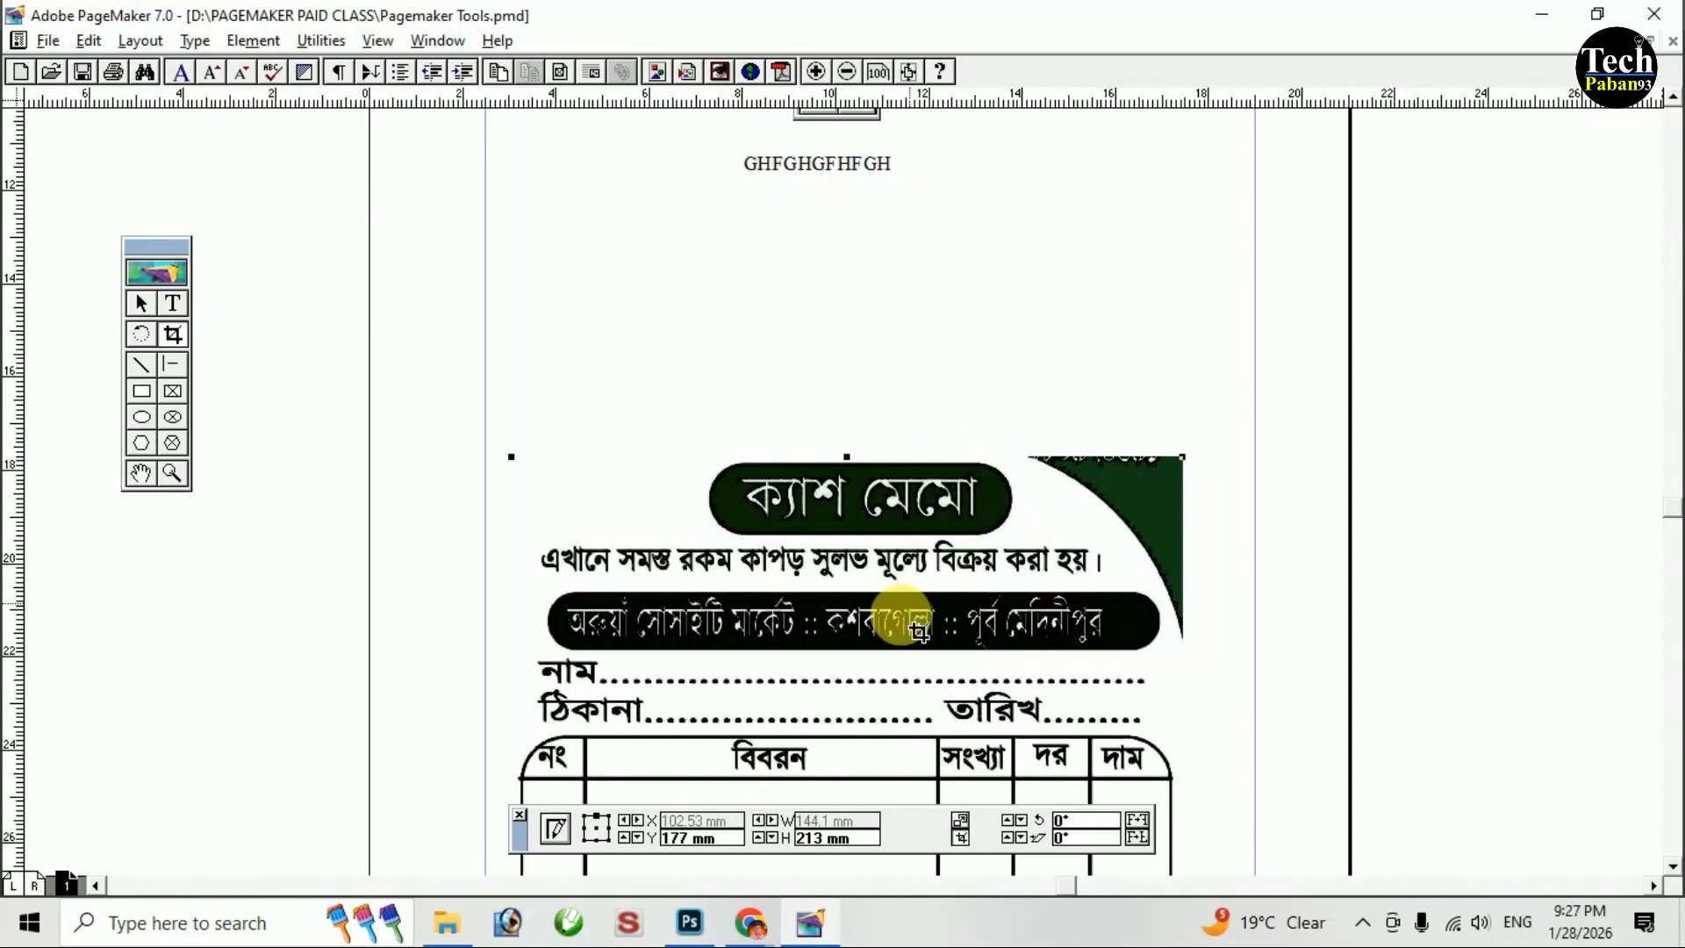
pyautogui.scroll(-3, 865, 699)
pyautogui.moveTo(885, 618); pyautogui.dragTo(884, 324)
pyautogui.moveTo(869, 740); pyautogui.dragTo(861, 469)
pyautogui.moveTo(832, 639); pyautogui.dragTo(832, 208)
pyautogui.scroll(6, 857, 662)
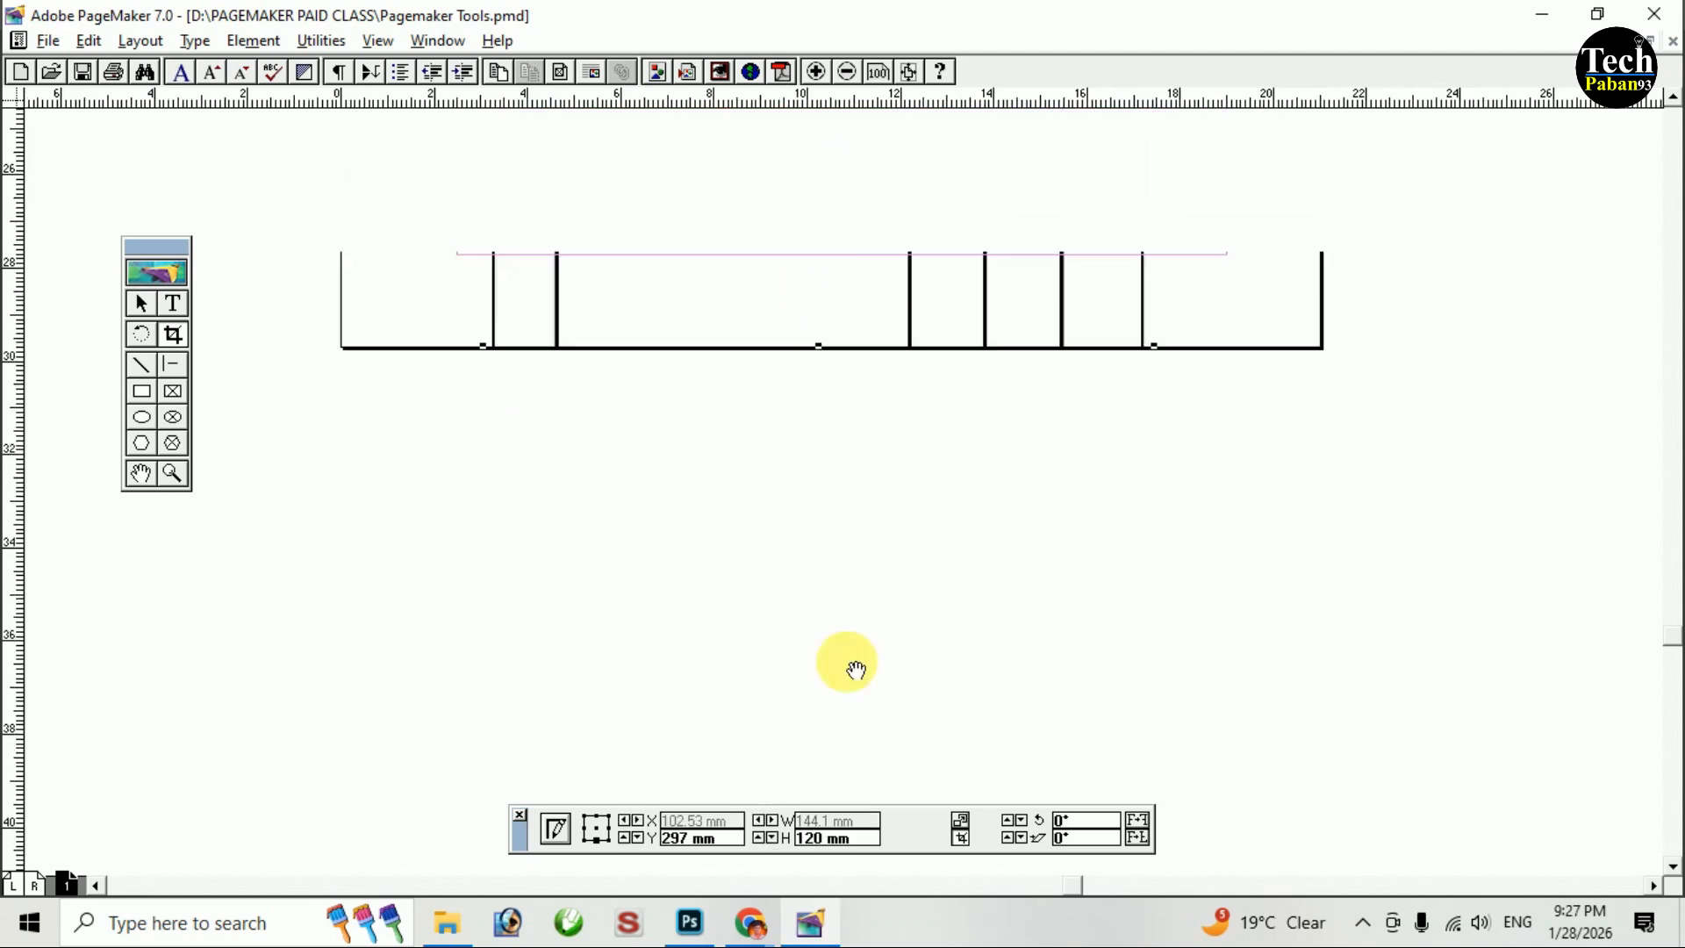
pyautogui.scroll(-3, 869, 714)
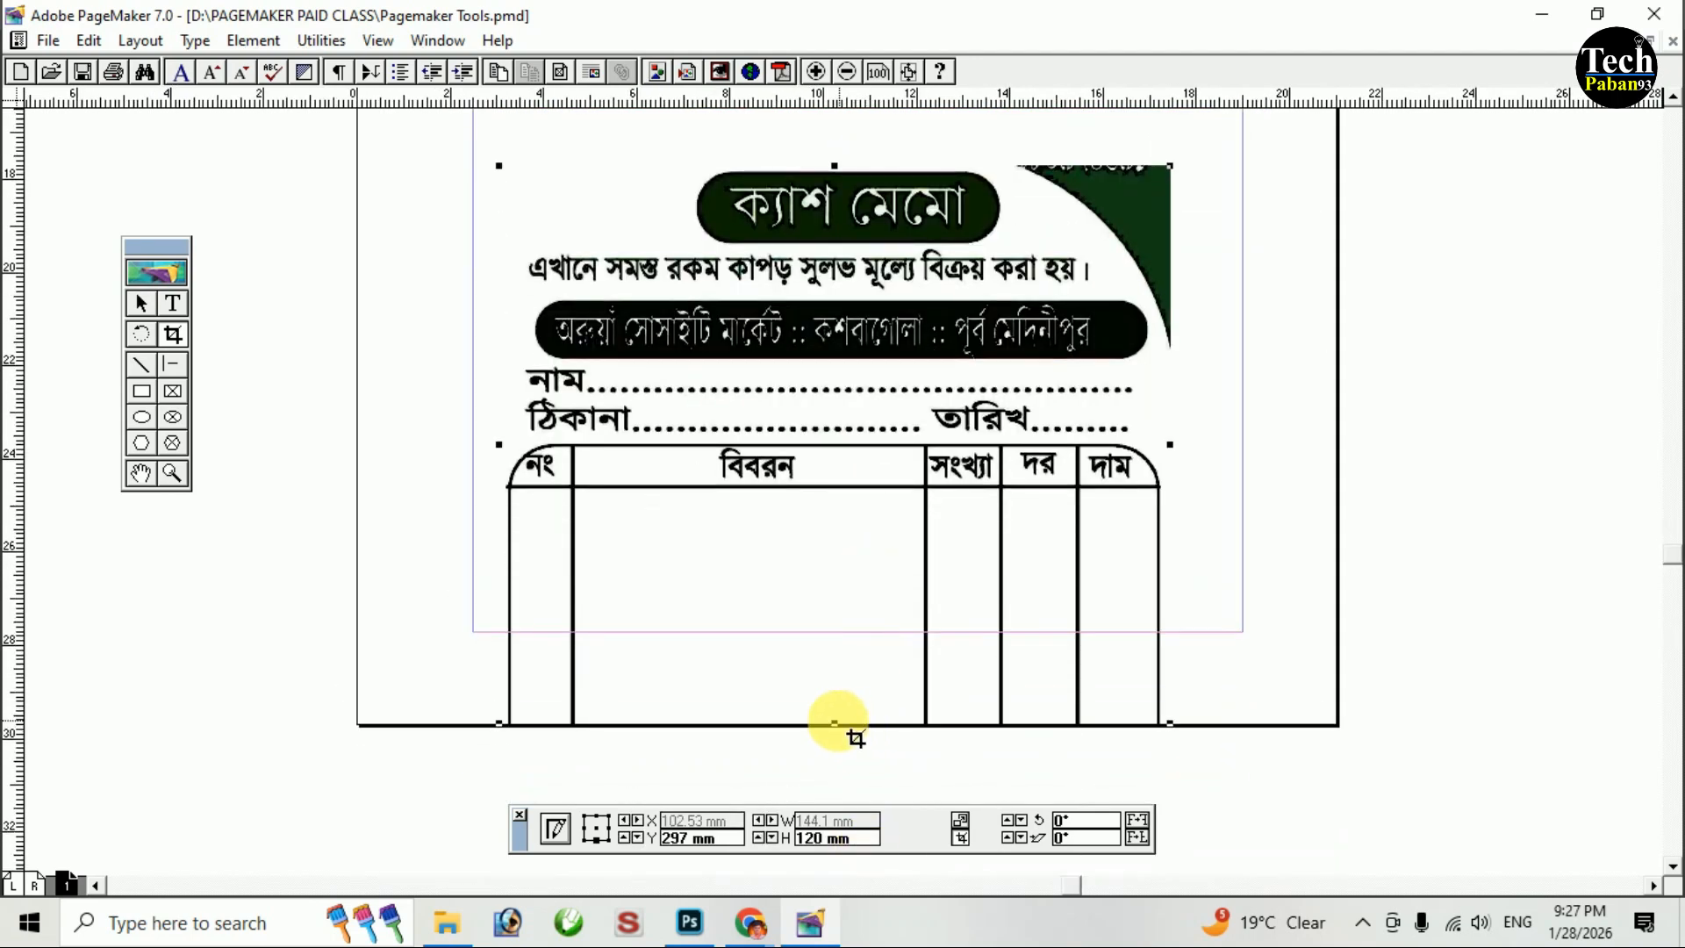
pyautogui.moveTo(834, 725); pyautogui.dragTo(875, 394)
# Crop both sides of the cash memo picture inward, to a width of about 95 mm starting at X 66.5 mm.
pyautogui.keyDown('alt'); pyautogui.moveTo(801, 273); pyautogui.dragTo(770, 395); pyautogui.keyUp('alt')
pyautogui.moveTo(1137, 394); pyautogui.dragTo(1076, 394)
pyautogui.moveTo(465, 394); pyautogui.dragTo(634, 394)
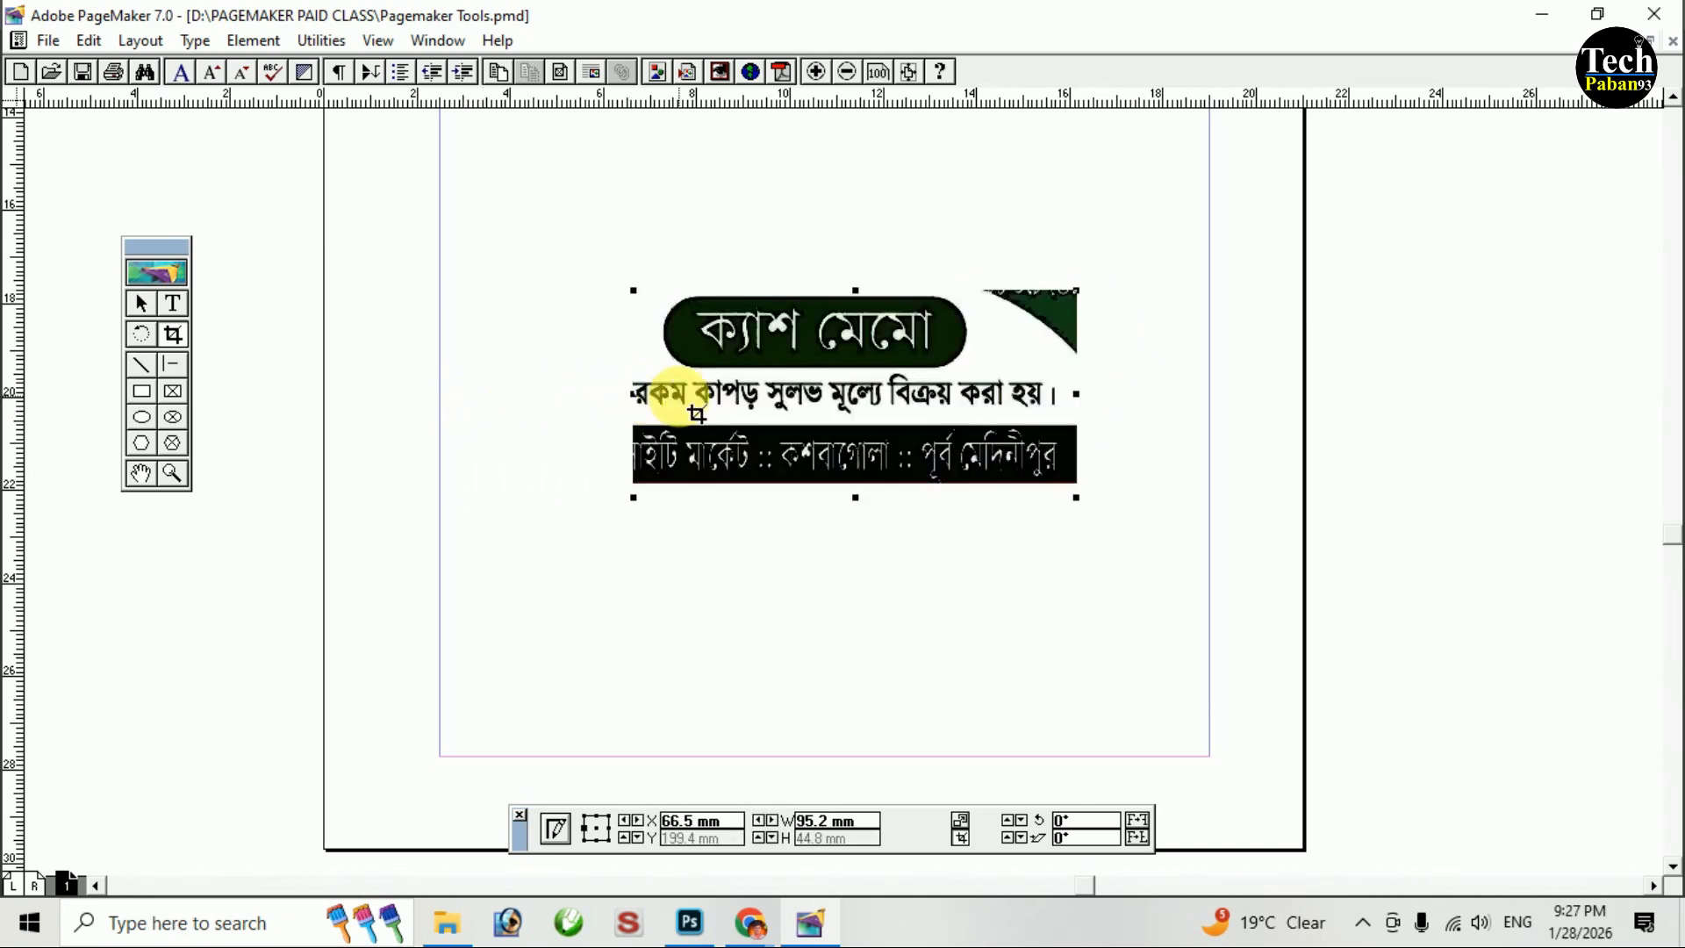
# Move the cropped picture with the Pointer tool to about X 61 mm, Y 185 mm and delete it.
pyautogui.click(142, 303)
pyautogui.click(952, 362)
pyautogui.moveTo(881, 374); pyautogui.dragTo(856, 307)
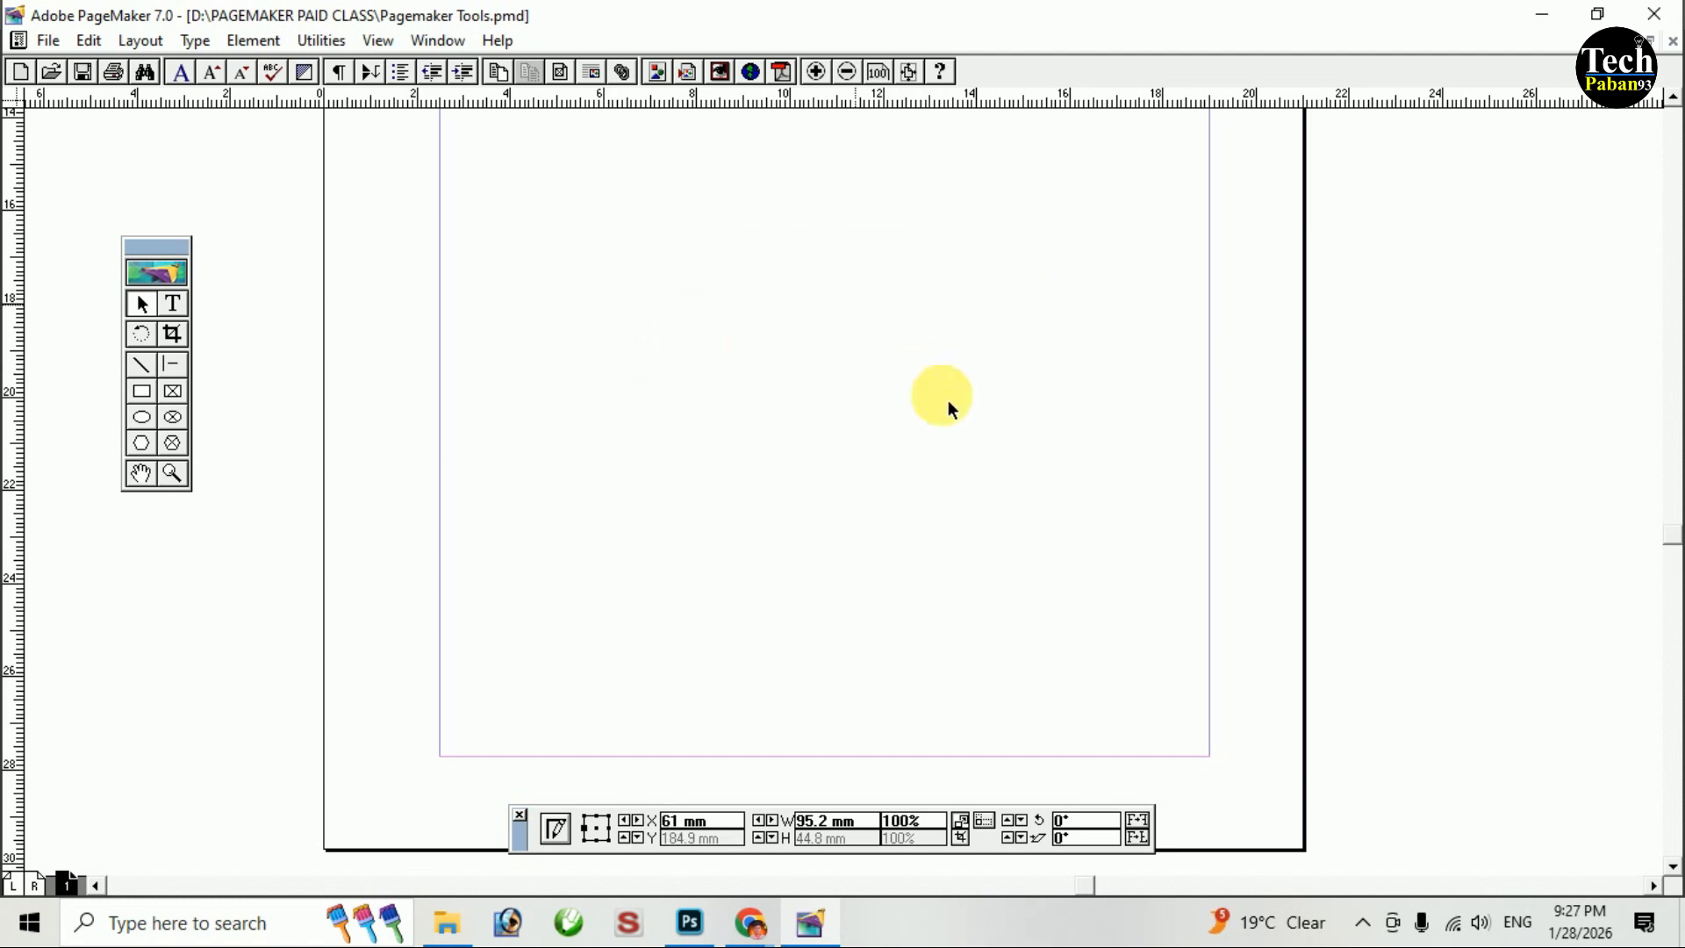
pyautogui.press('Delete')
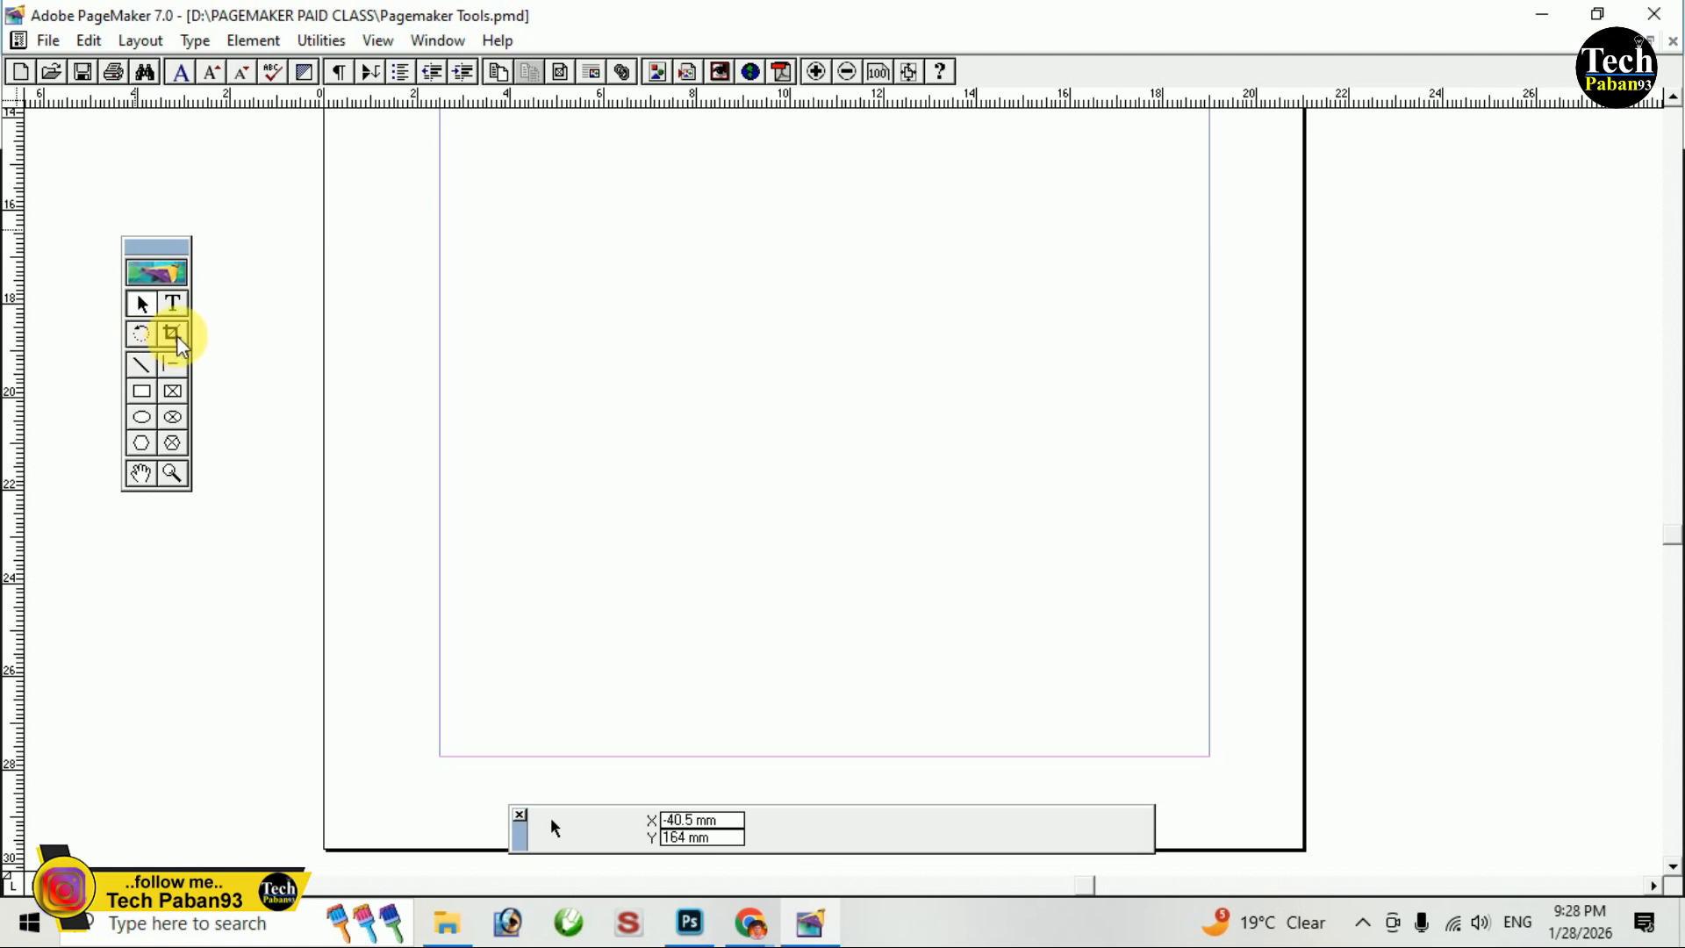
# Draw a nearly horizontal line about 90 mm long below the GHFGHGFHFGH text with the Line tool, and delete it.
pyautogui.scroll(10, 603, 412)
pyautogui.moveTo(643, 427); pyautogui.dragTo(593, 382)
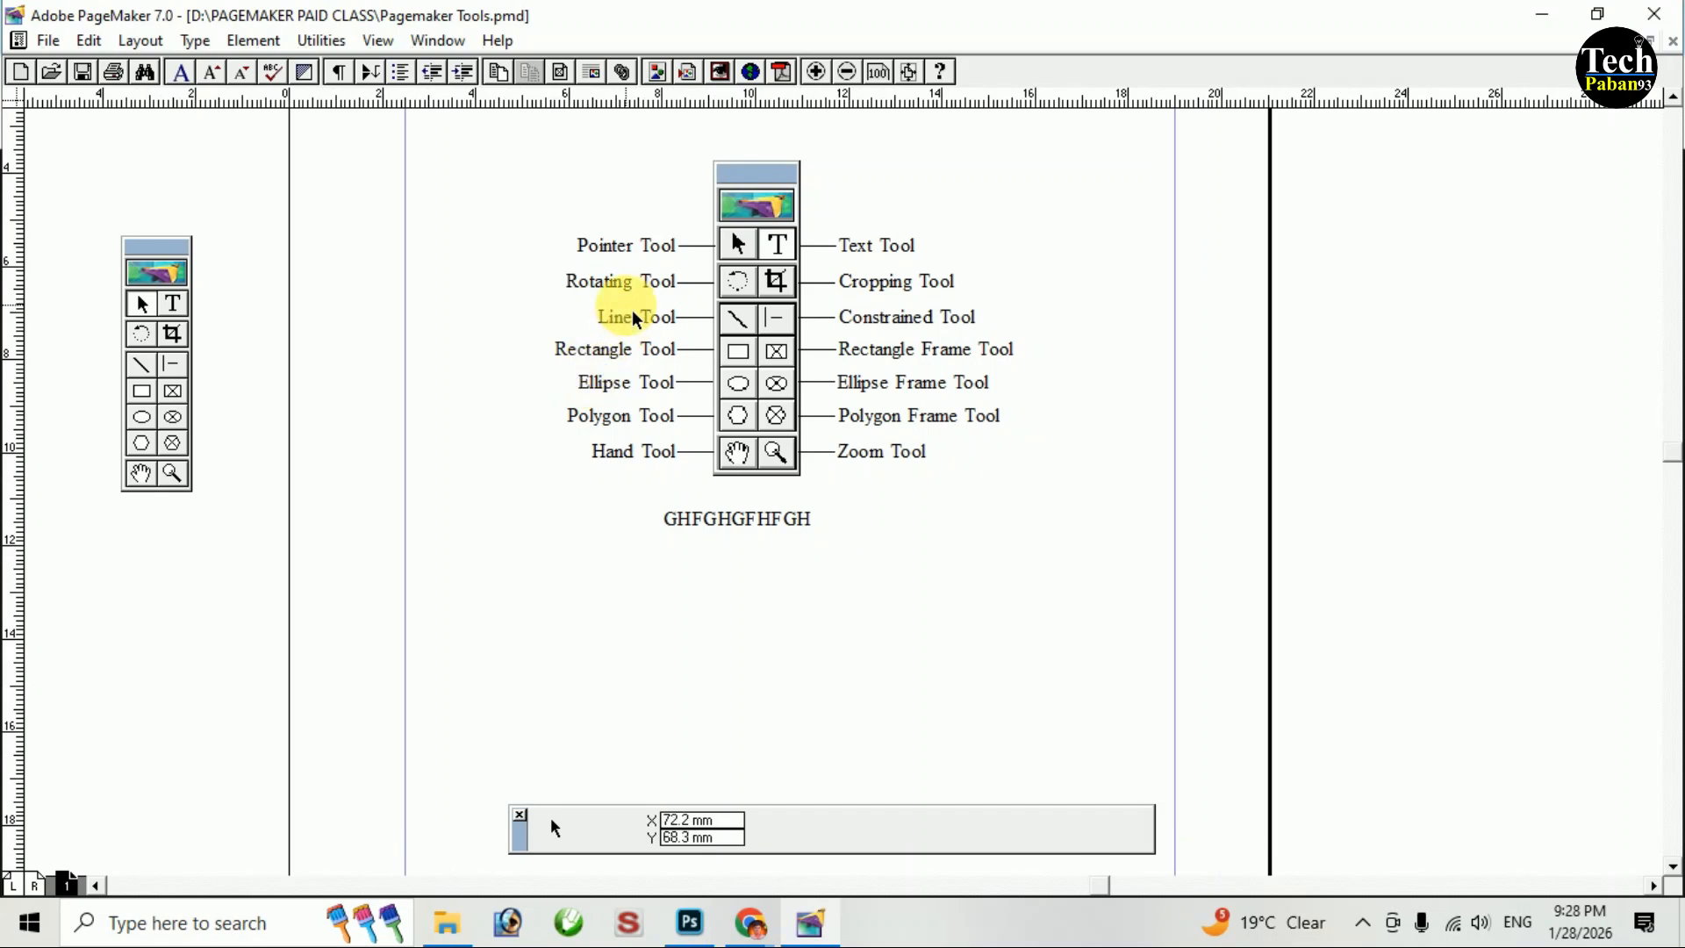
pyautogui.hotkey('ctrl', '+')
pyautogui.moveTo(513, 299); pyautogui.dragTo(579, 427)
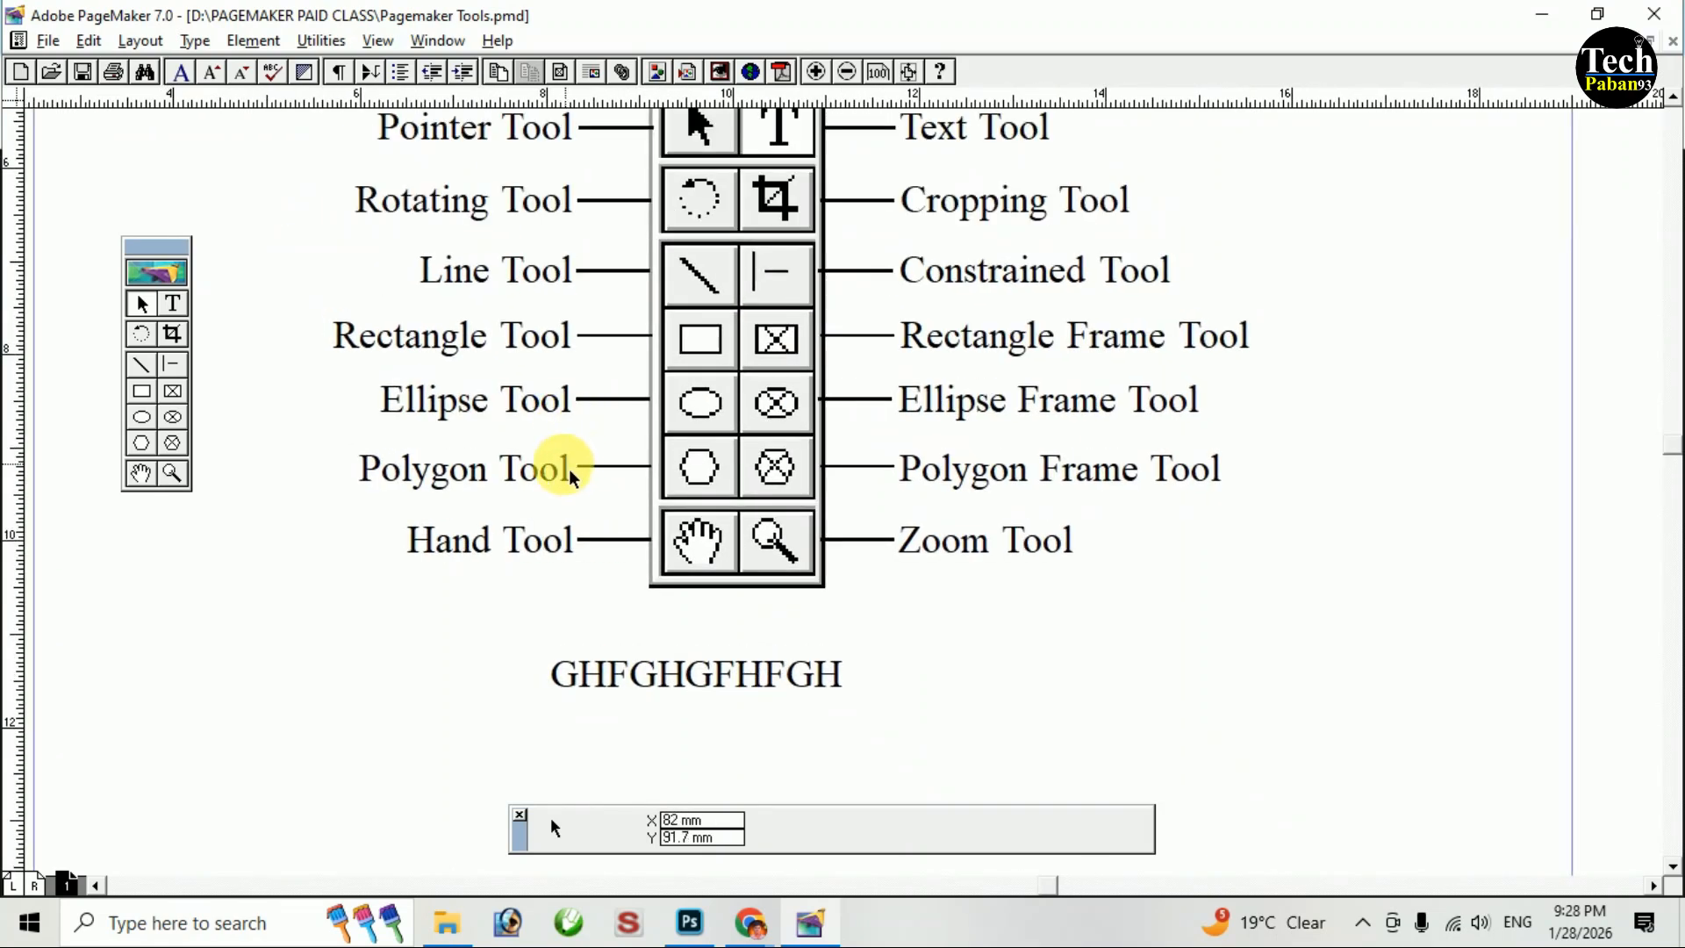
pyautogui.moveTo(625, 781); pyautogui.dragTo(640, 395)
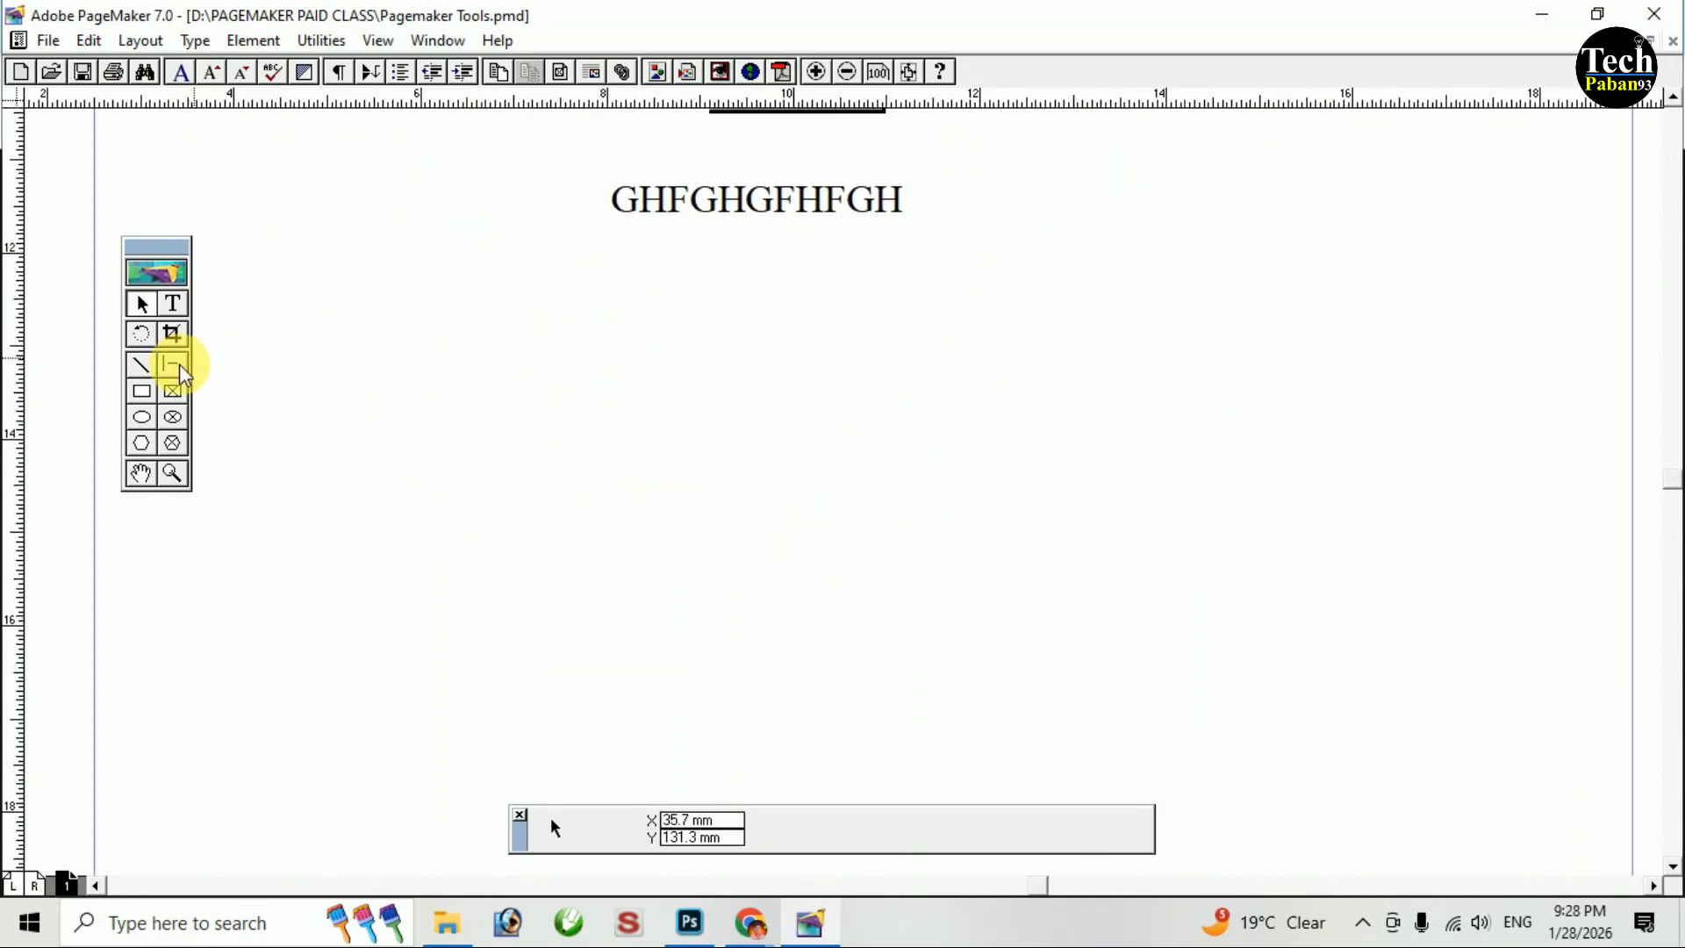
pyautogui.click(142, 367)
pyautogui.moveTo(503, 393)
pyautogui.mouseDown()
pyautogui.moveTo(745, 414)
pyautogui.moveTo(1362, 391)
pyautogui.moveTo(1328, 391)
pyautogui.moveTo(1343, 387)
pyautogui.mouseUp()
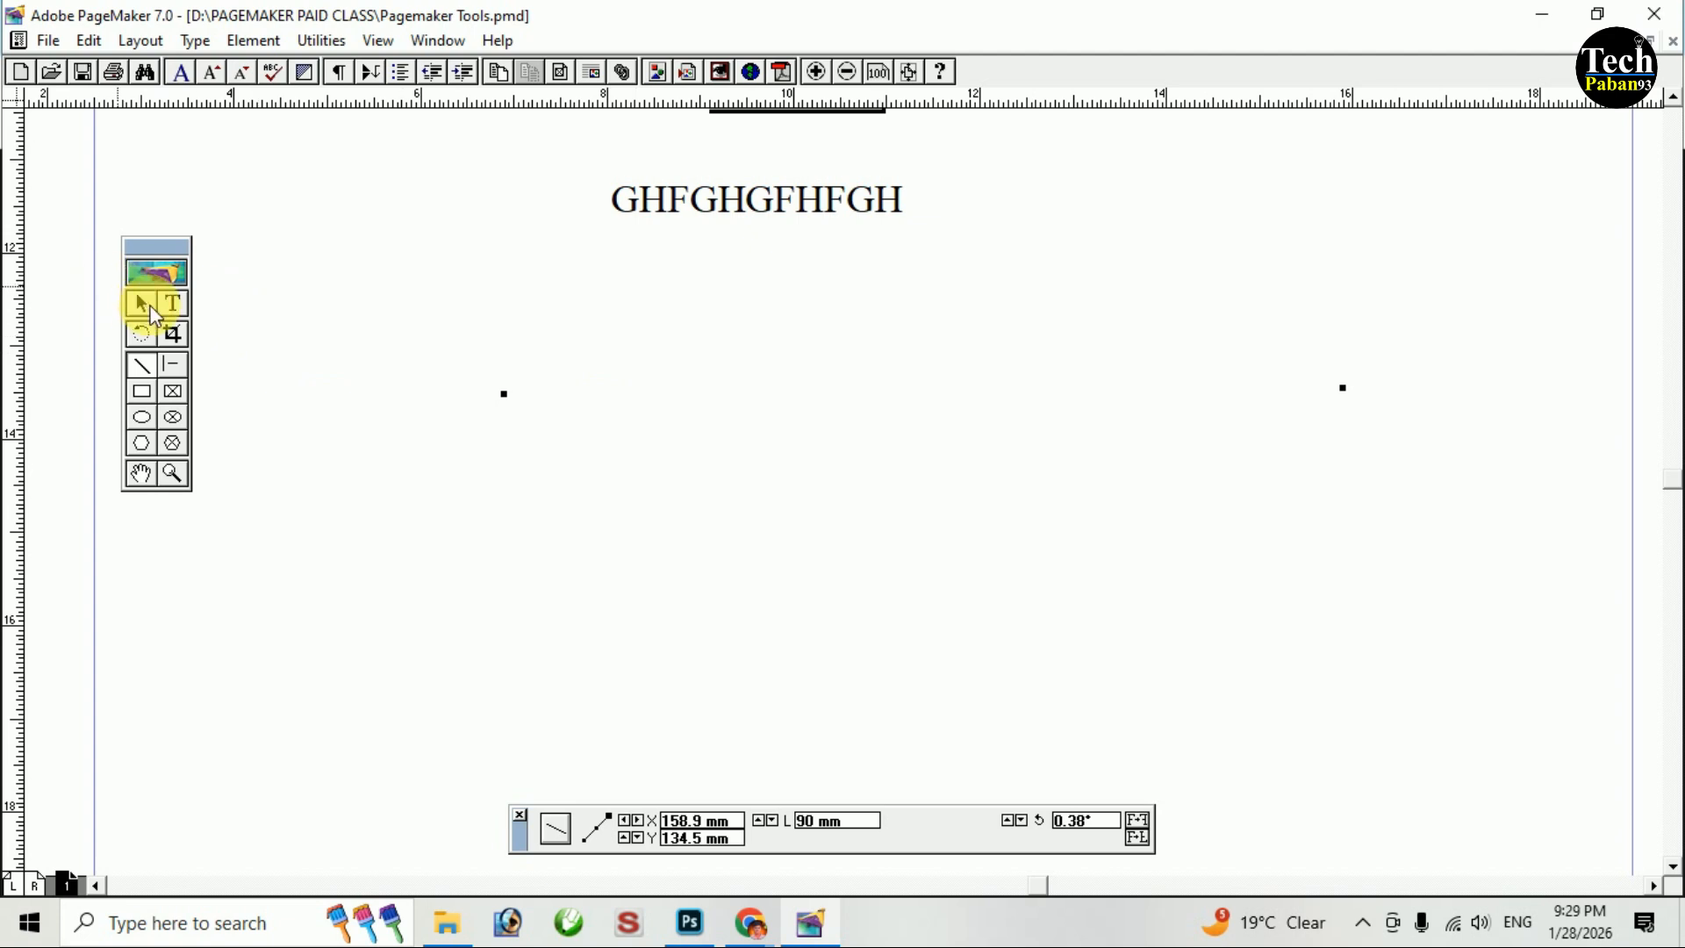
pyautogui.click(143, 304)
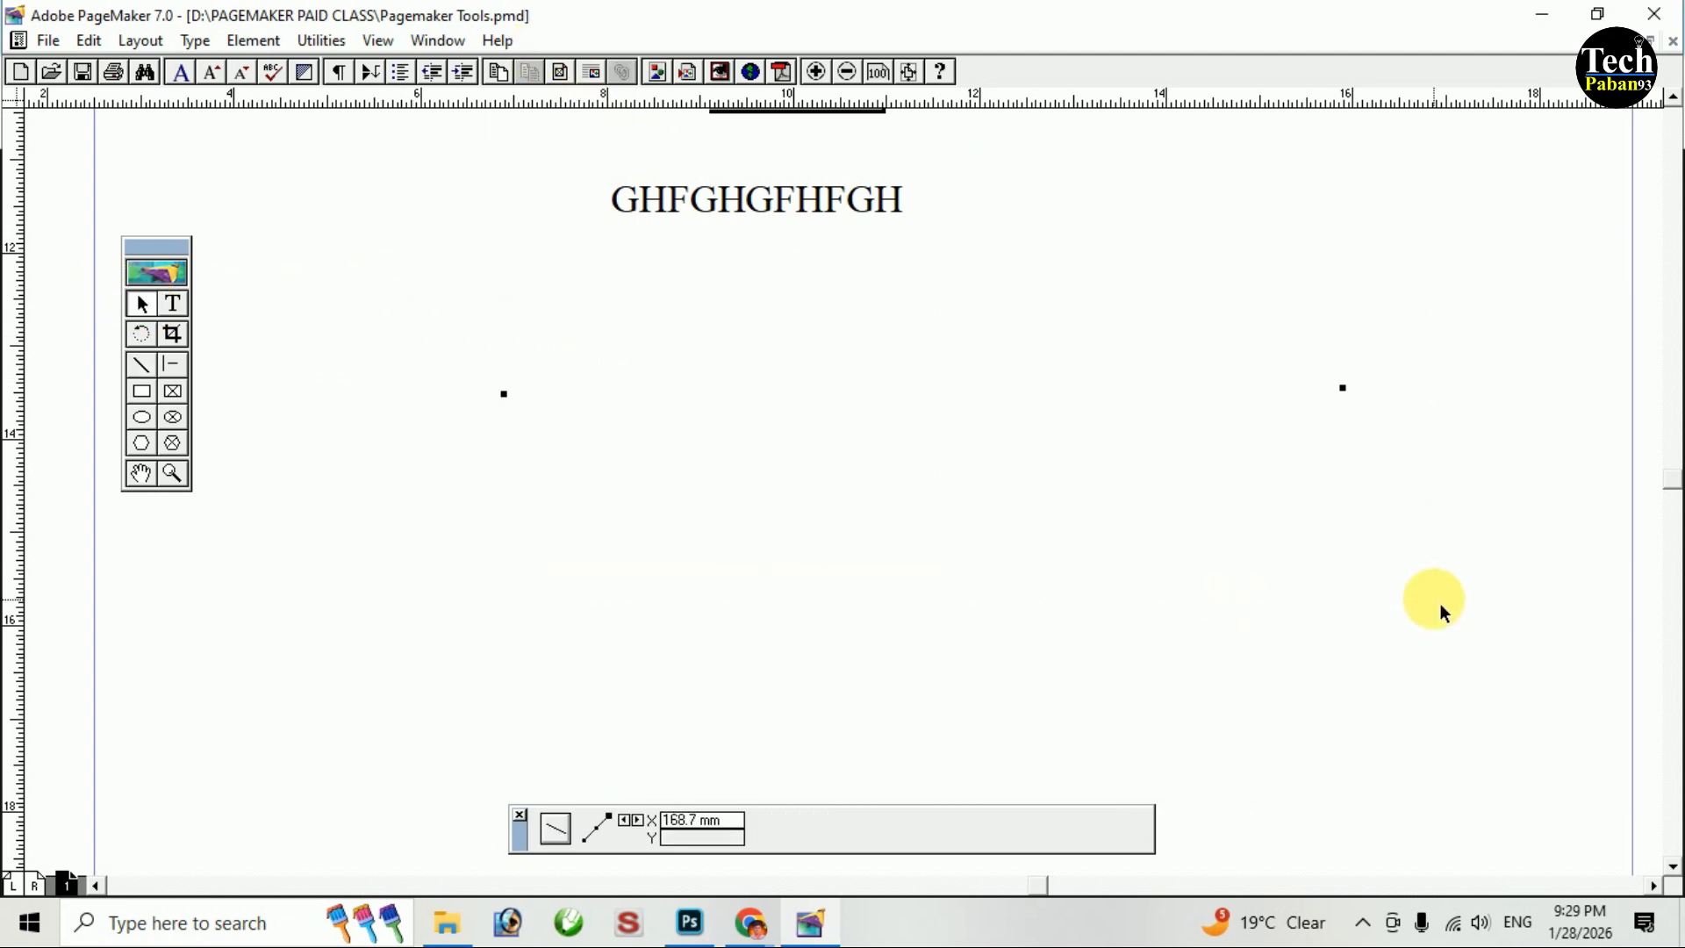
pyautogui.press('Delete')
# Show the Colors palette and set the default colour to Black.
pyautogui.click(446, 41)
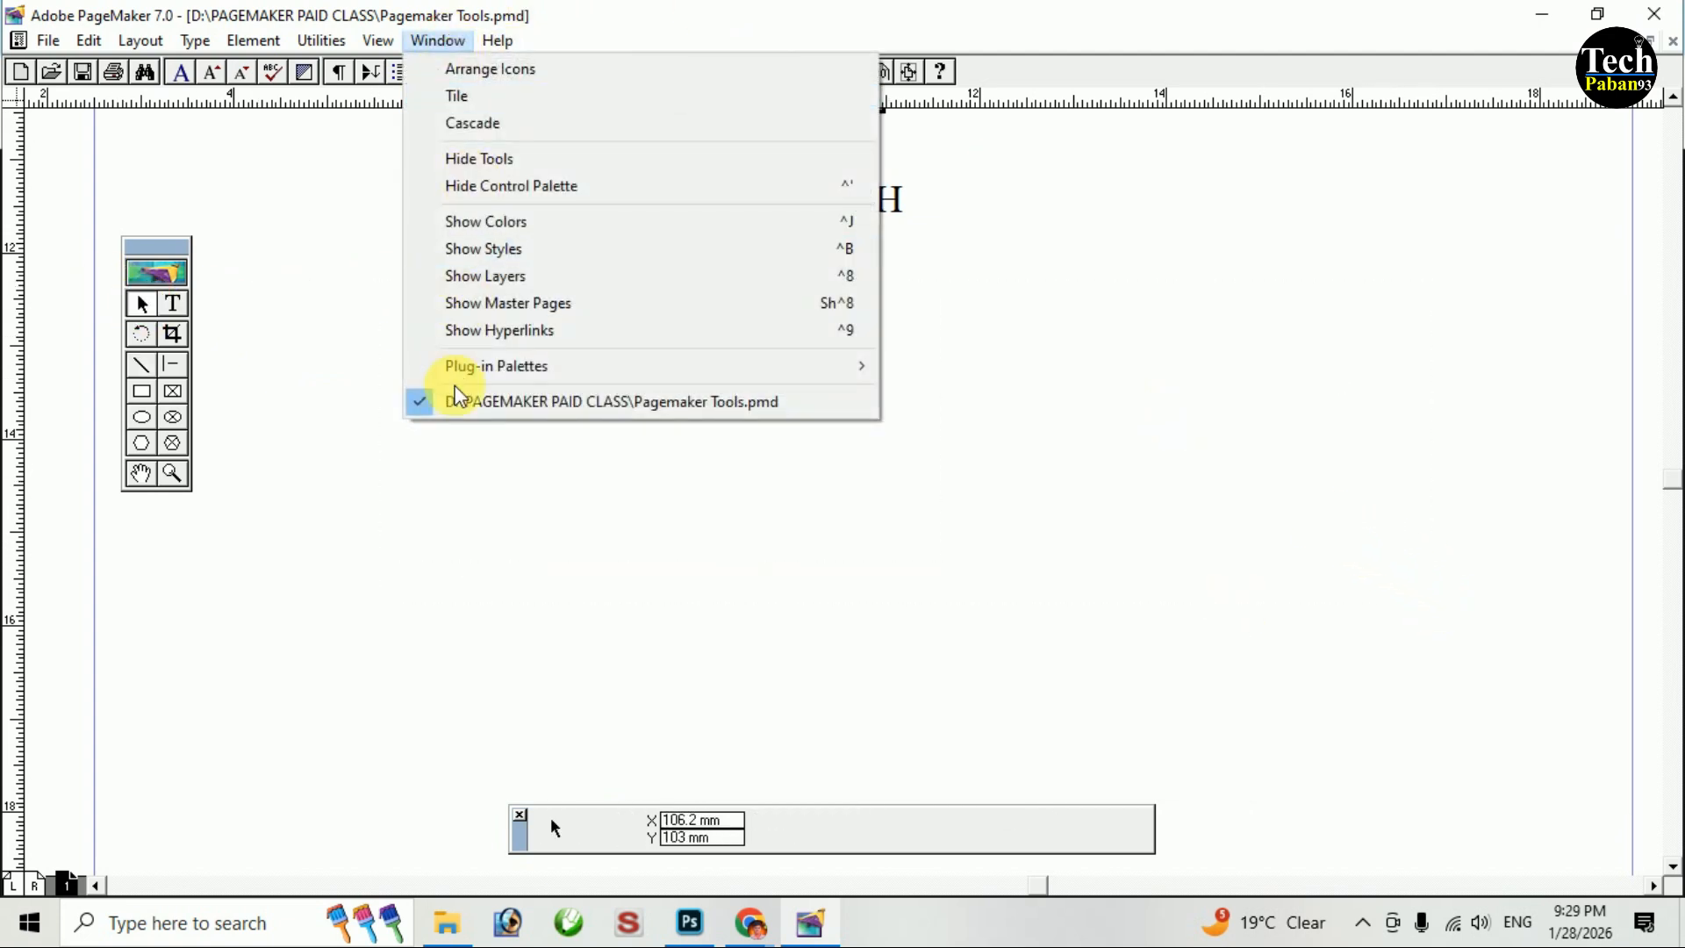
pyautogui.click(489, 221)
pyautogui.click(1398, 225)
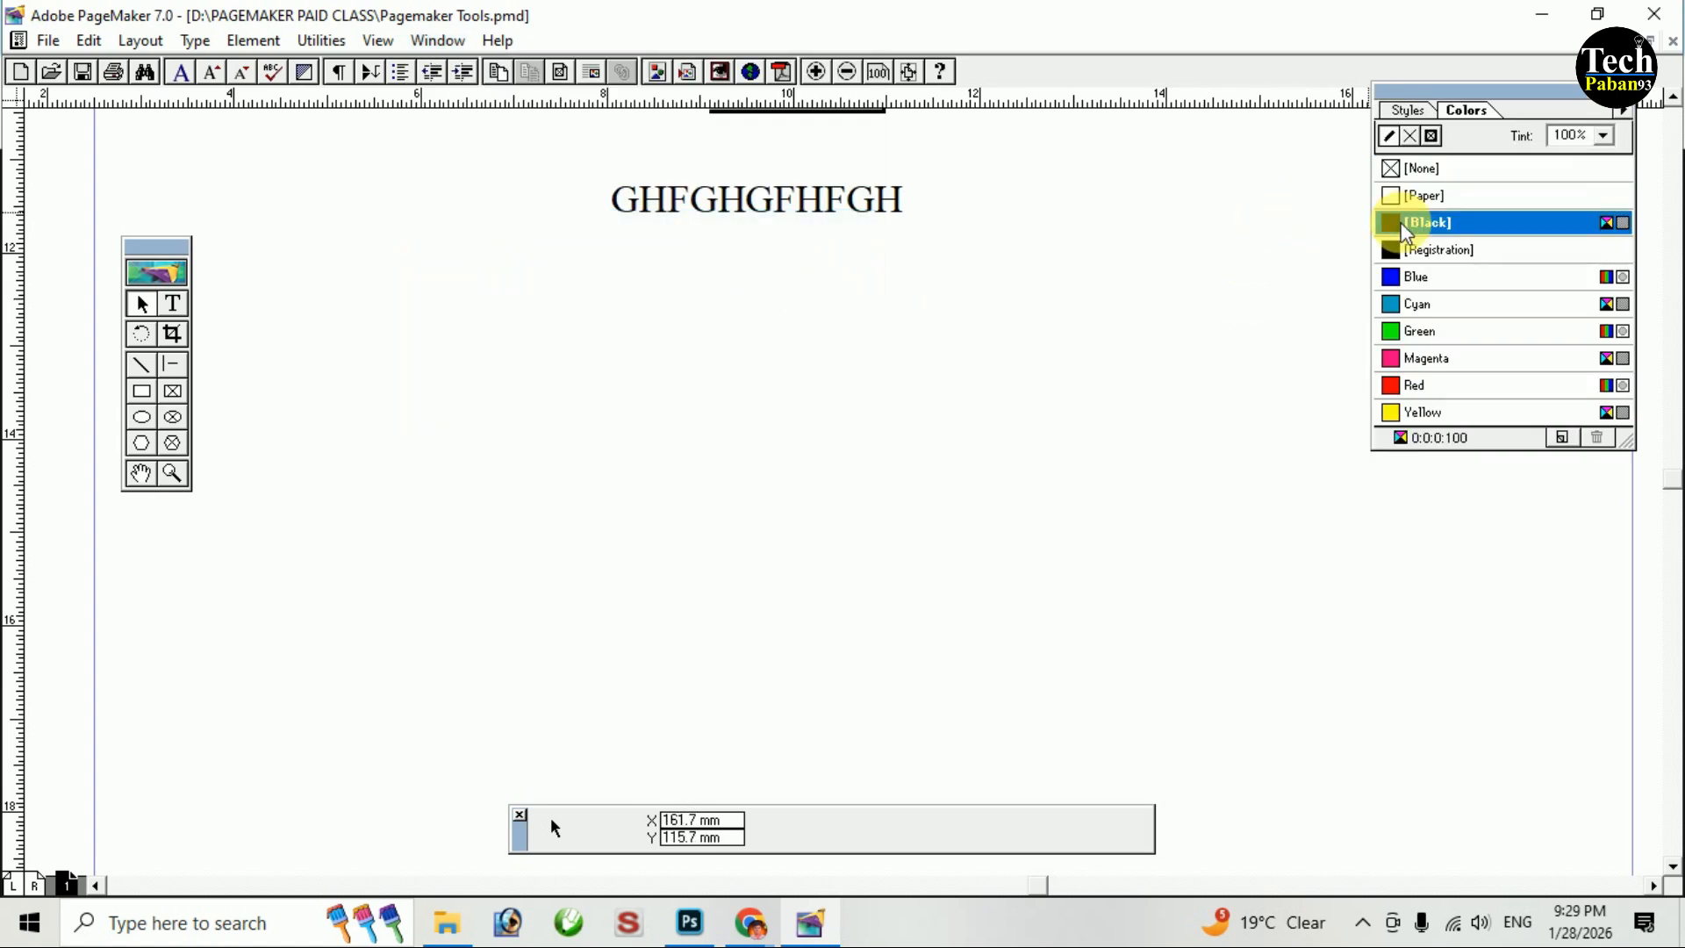
# Draw a freehand grid of three roughly horizontal and seven roughly vertical black lines below the text with the Line tool.
pyautogui.click(142, 364)
pyautogui.moveTo(412, 426)
pyautogui.mouseDown()
pyautogui.moveTo(1321, 479)
pyautogui.moveTo(1266, 432)
pyautogui.mouseUp()
pyautogui.moveTo(547, 352); pyautogui.dragTo(551, 732)
pyautogui.moveTo(695, 357); pyautogui.dragTo(700, 730)
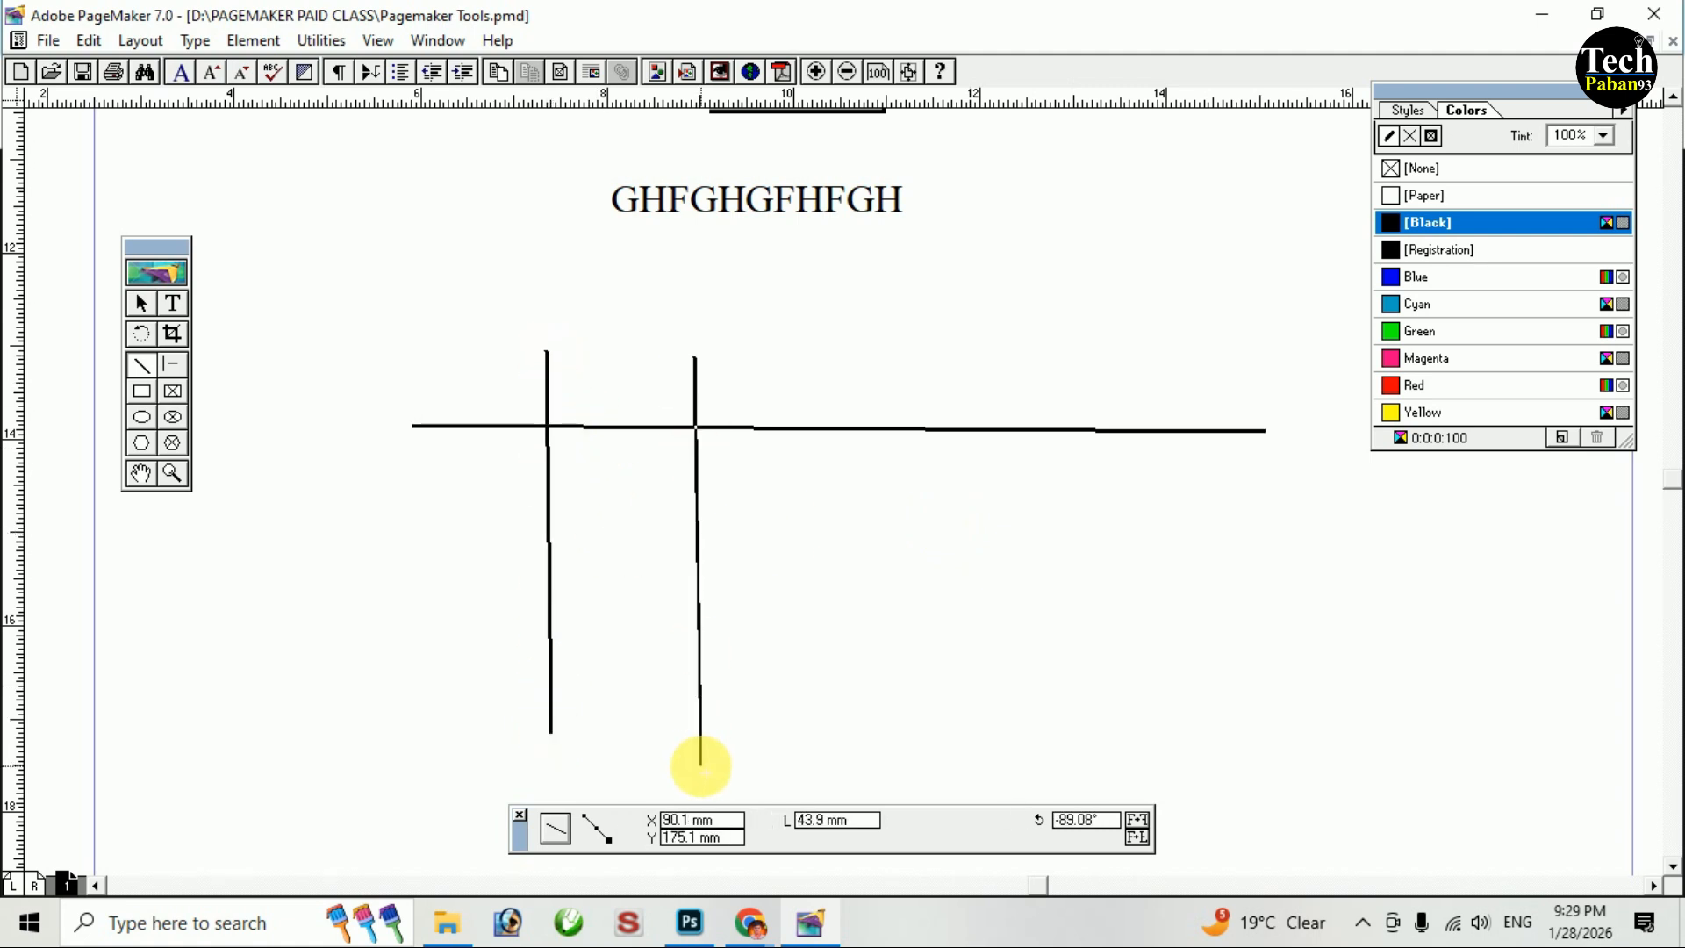
pyautogui.moveTo(955, 321)
pyautogui.mouseDown()
pyautogui.moveTo(933, 738)
pyautogui.moveTo(928, 716)
pyautogui.mouseUp()
pyautogui.moveTo(1111, 329); pyautogui.dragTo(1099, 654)
pyautogui.moveTo(389, 596); pyautogui.dragTo(1246, 572)
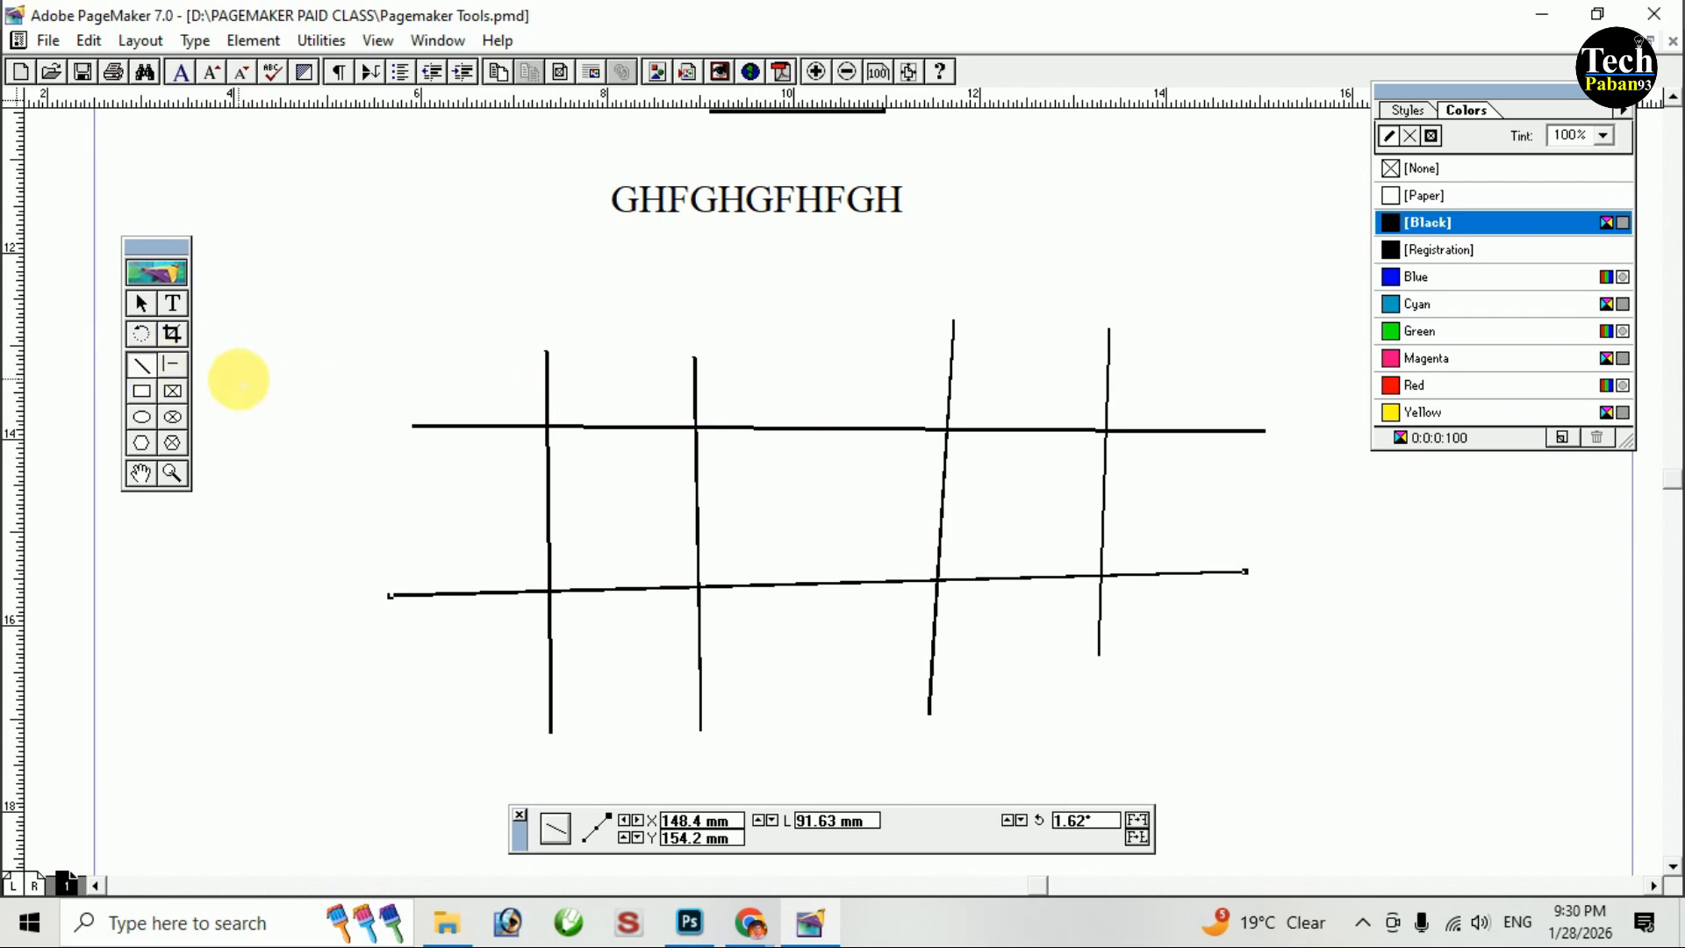
pyautogui.moveTo(607, 331)
pyautogui.mouseDown()
pyautogui.moveTo(621, 741)
pyautogui.moveTo(612, 722)
pyautogui.mouseUp()
pyautogui.moveTo(487, 500); pyautogui.dragTo(1204, 497)
pyautogui.moveTo(800, 364); pyautogui.dragTo(823, 712)
pyautogui.moveTo(851, 358); pyautogui.dragTo(895, 739)
pyautogui.hotkey('ctrl', '+')
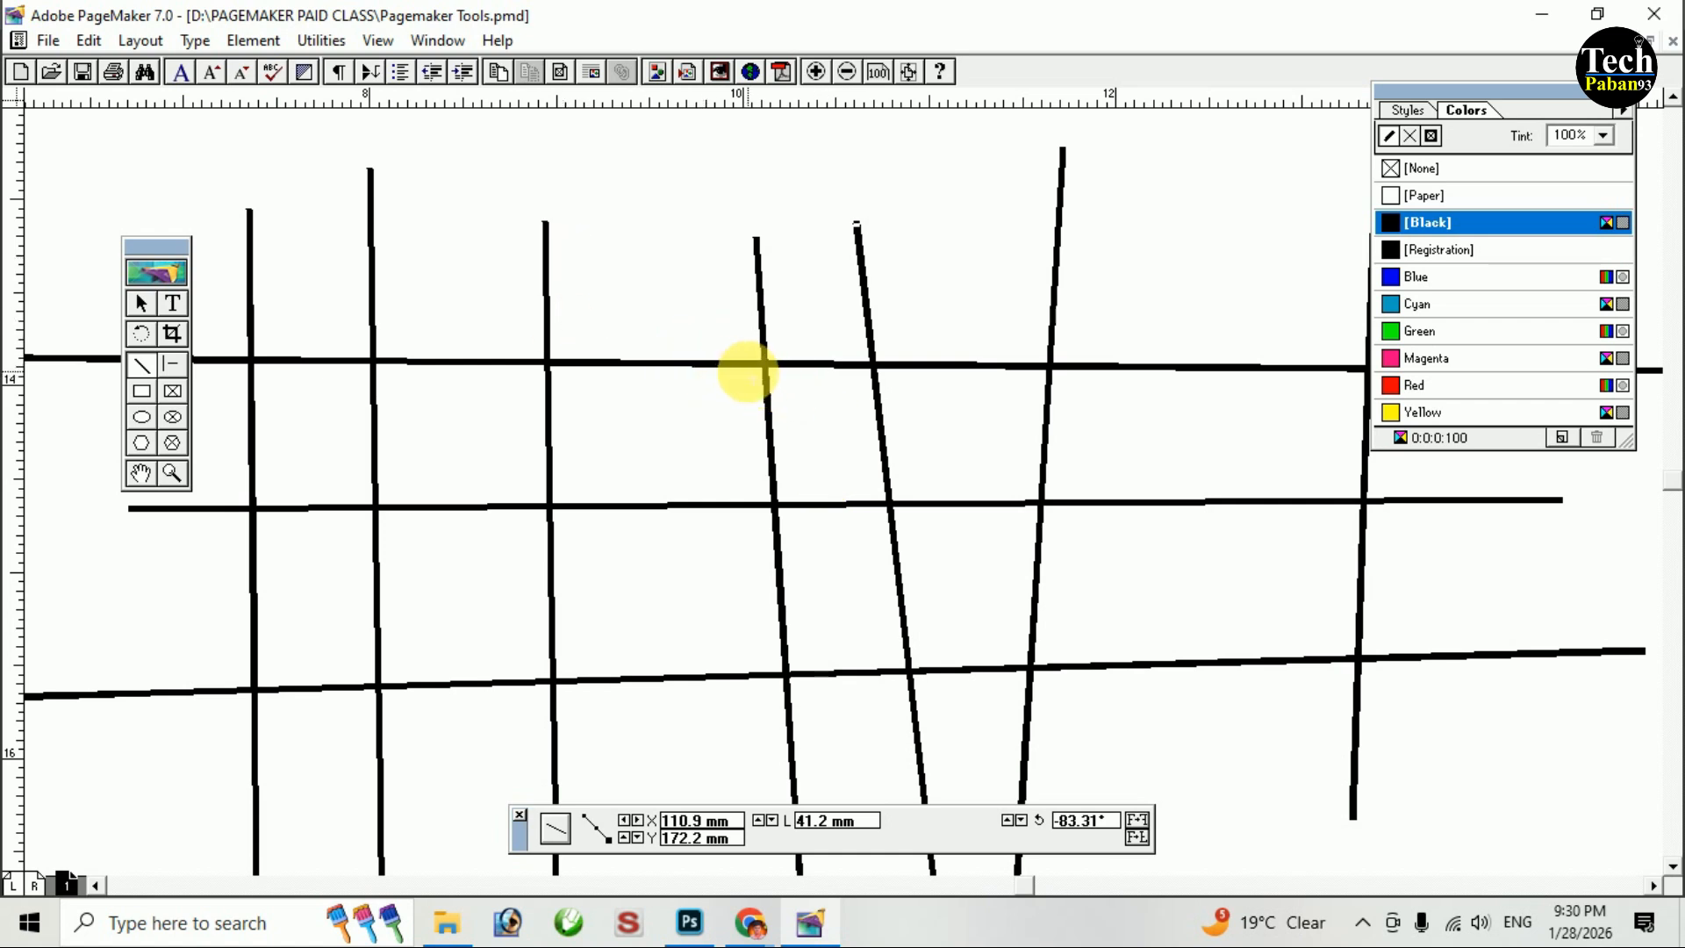
pyautogui.hotkey('ctrl', '-')
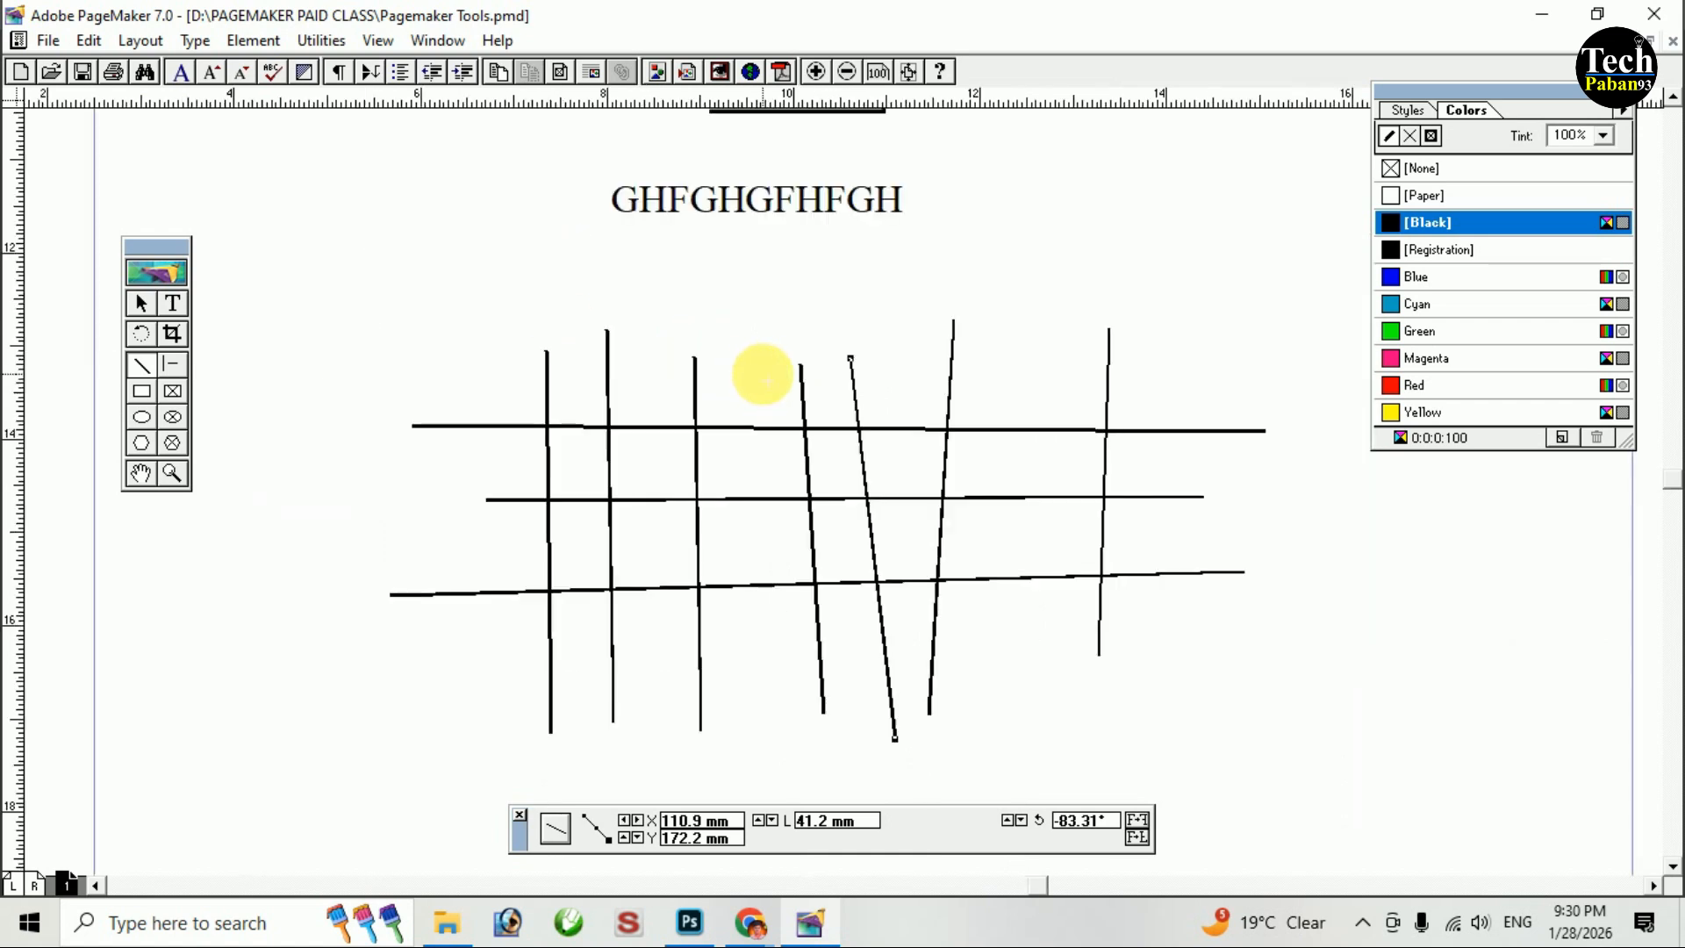
# Select the whole freehand line grid with the Pointer tool and delete it.
pyautogui.click(143, 305)
pyautogui.moveTo(351, 322)
pyautogui.mouseDown()
pyautogui.moveTo(1229, 681)
pyautogui.moveTo(1306, 748)
pyautogui.mouseUp()
pyautogui.press('Delete')
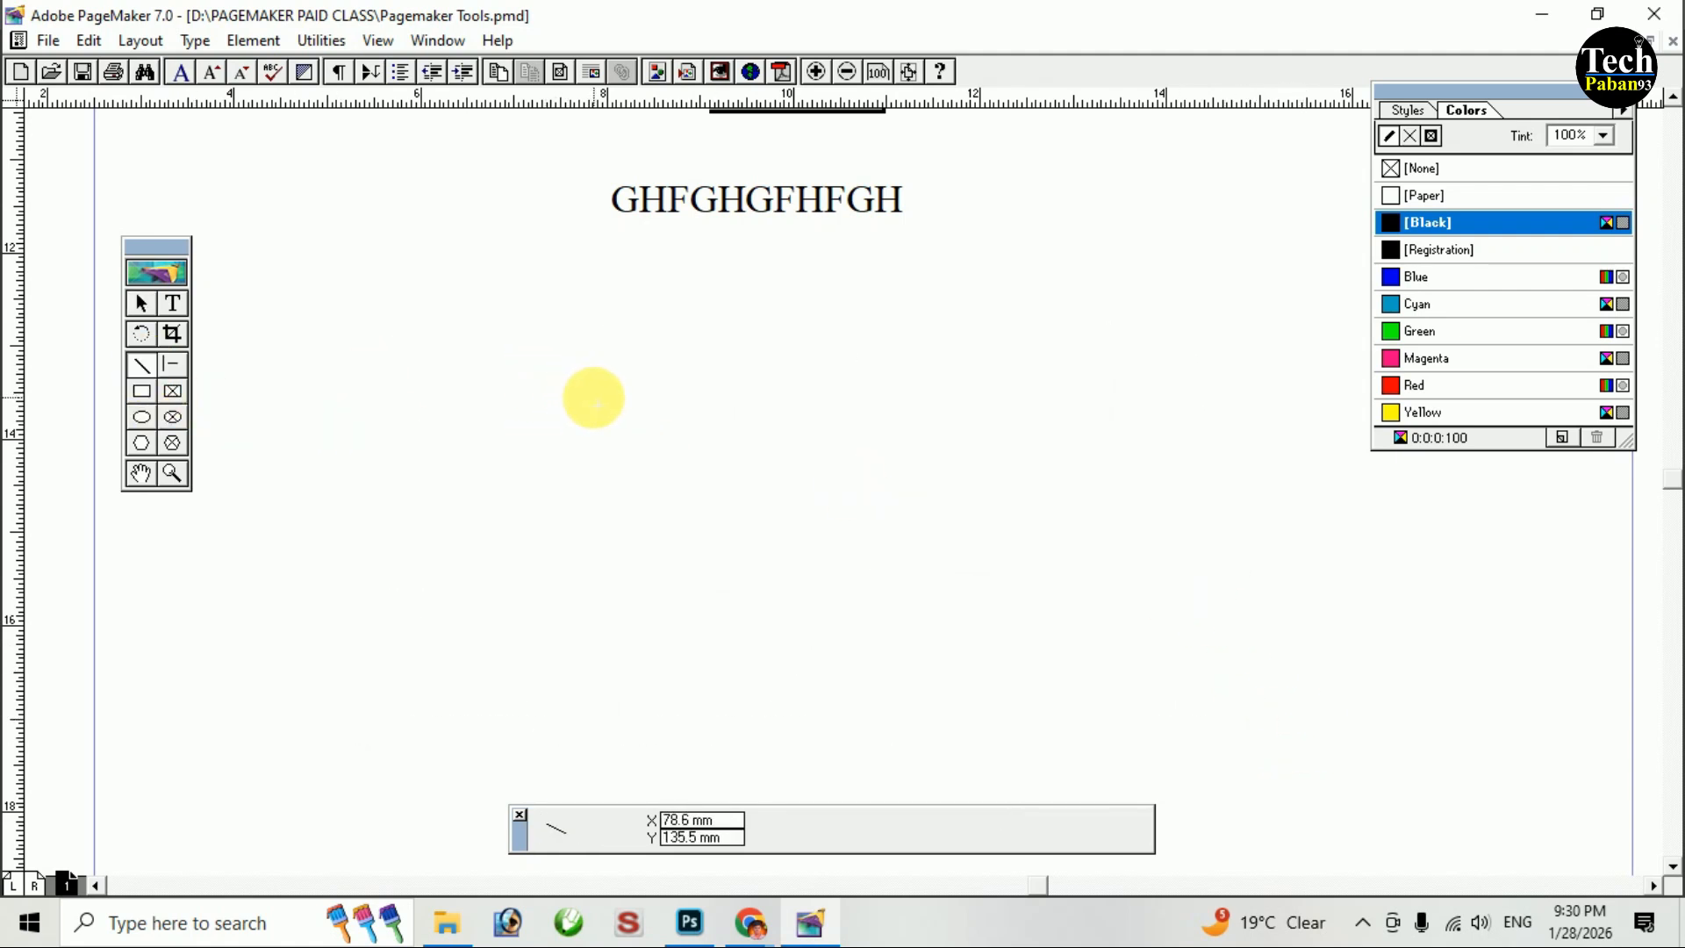
# Draw a grid of three exactly horizontal and four exactly vertical lines below the text, constraining each line to a straight angle.
pyautogui.moveTo(558, 420)
pyautogui.mouseDown()
pyautogui.moveTo(948, 470)
pyautogui.moveTo(1212, 482)
pyautogui.moveTo(828, 490)
pyautogui.moveTo(1177, 471)
pyautogui.mouseUp()
pyautogui.moveTo(640, 356); pyautogui.dragTo(640, 716)
pyautogui.moveTo(711, 353)
pyautogui.mouseDown()
pyautogui.moveTo(726, 703)
pyautogui.moveTo(711, 655)
pyautogui.mouseUp()
pyautogui.moveTo(549, 493); pyautogui.dragTo(1187, 488)
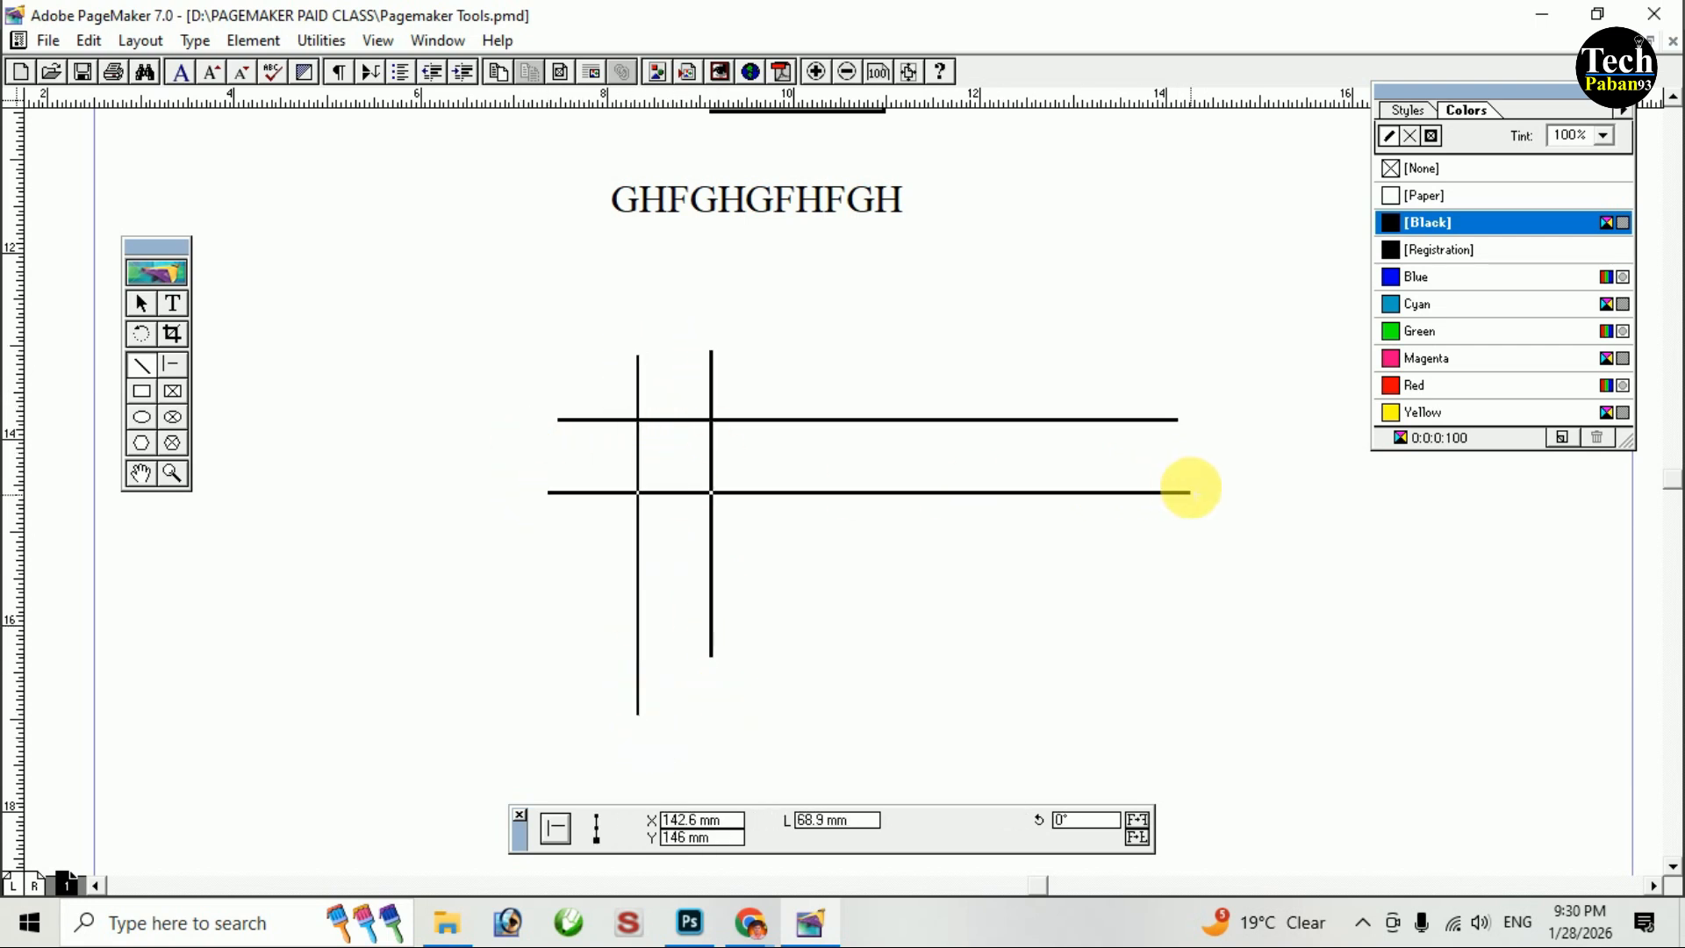
pyautogui.moveTo(798, 348)
pyautogui.mouseDown()
pyautogui.moveTo(798, 715)
pyautogui.moveTo(798, 694)
pyautogui.mouseUp()
pyautogui.moveTo(883, 351)
pyautogui.mouseDown()
pyautogui.moveTo(925, 688)
pyautogui.moveTo(883, 647)
pyautogui.mouseUp()
pyautogui.moveTo(563, 550); pyautogui.dragTo(1111, 550)
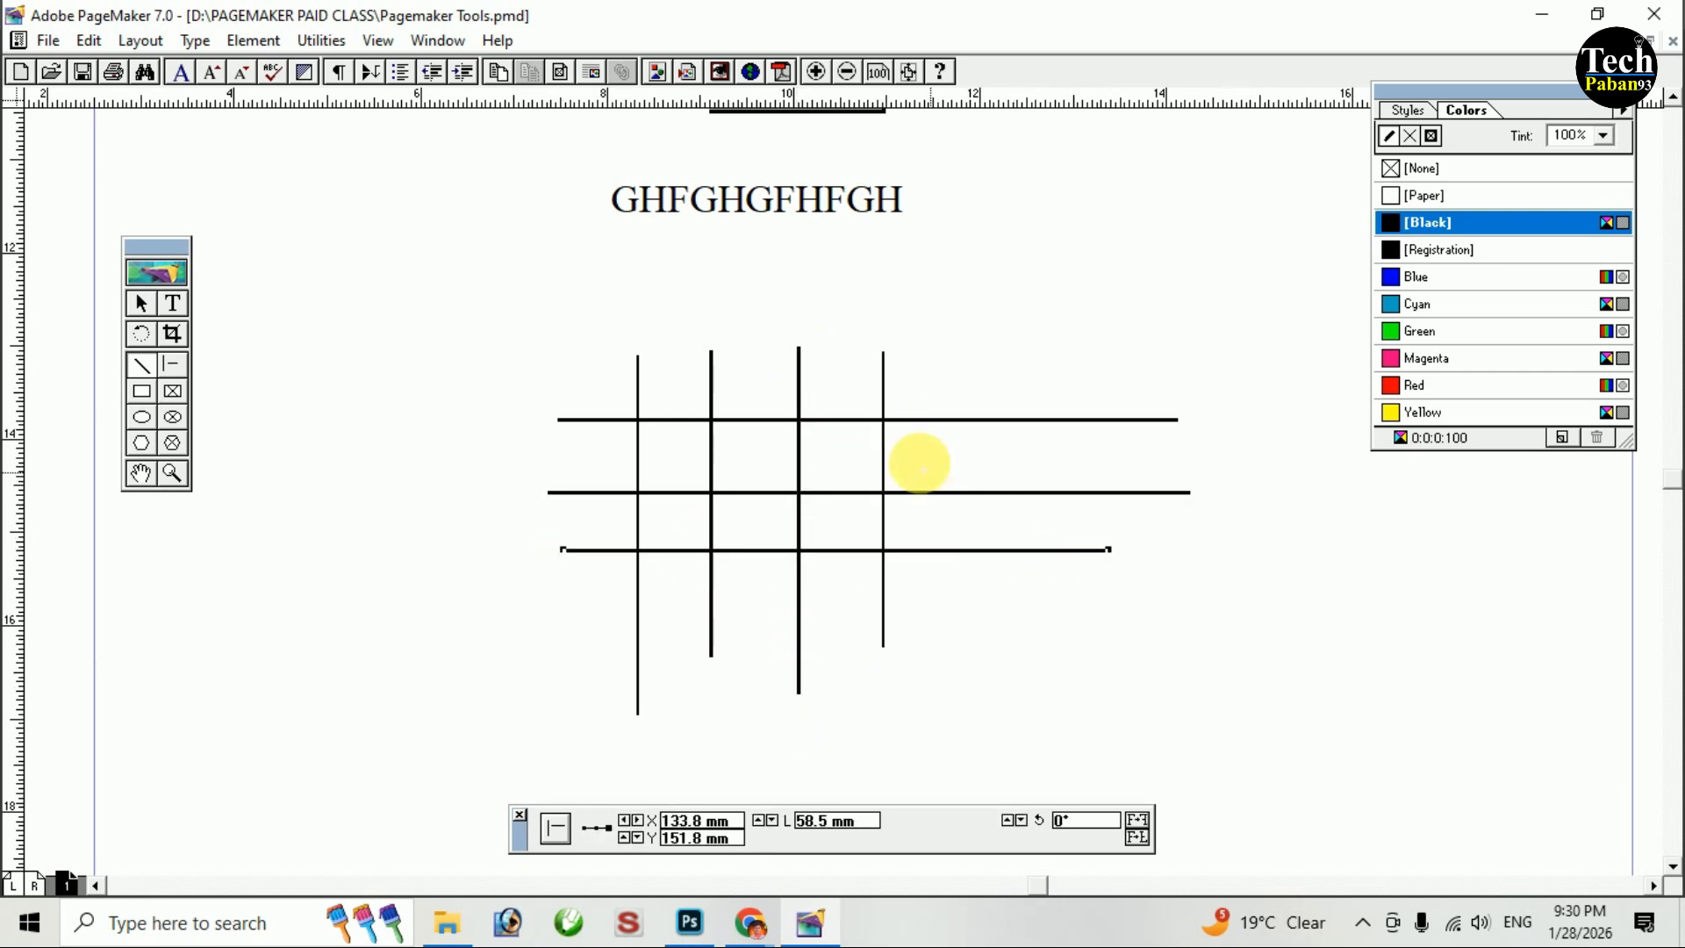
# Draw a straight horizontal line about 59 mm long above the grid and a freehand diagonal line about 42 mm long across it.
pyautogui.click(144, 366)
pyautogui.moveTo(539, 286)
pyautogui.mouseDown()
pyautogui.moveTo(869, 301)
pyautogui.moveTo(960, 287)
pyautogui.moveTo(962, 314)
pyautogui.moveTo(1028, 328)
pyautogui.moveTo(1061, 275)
pyautogui.moveTo(1089, 279)
pyautogui.mouseUp()
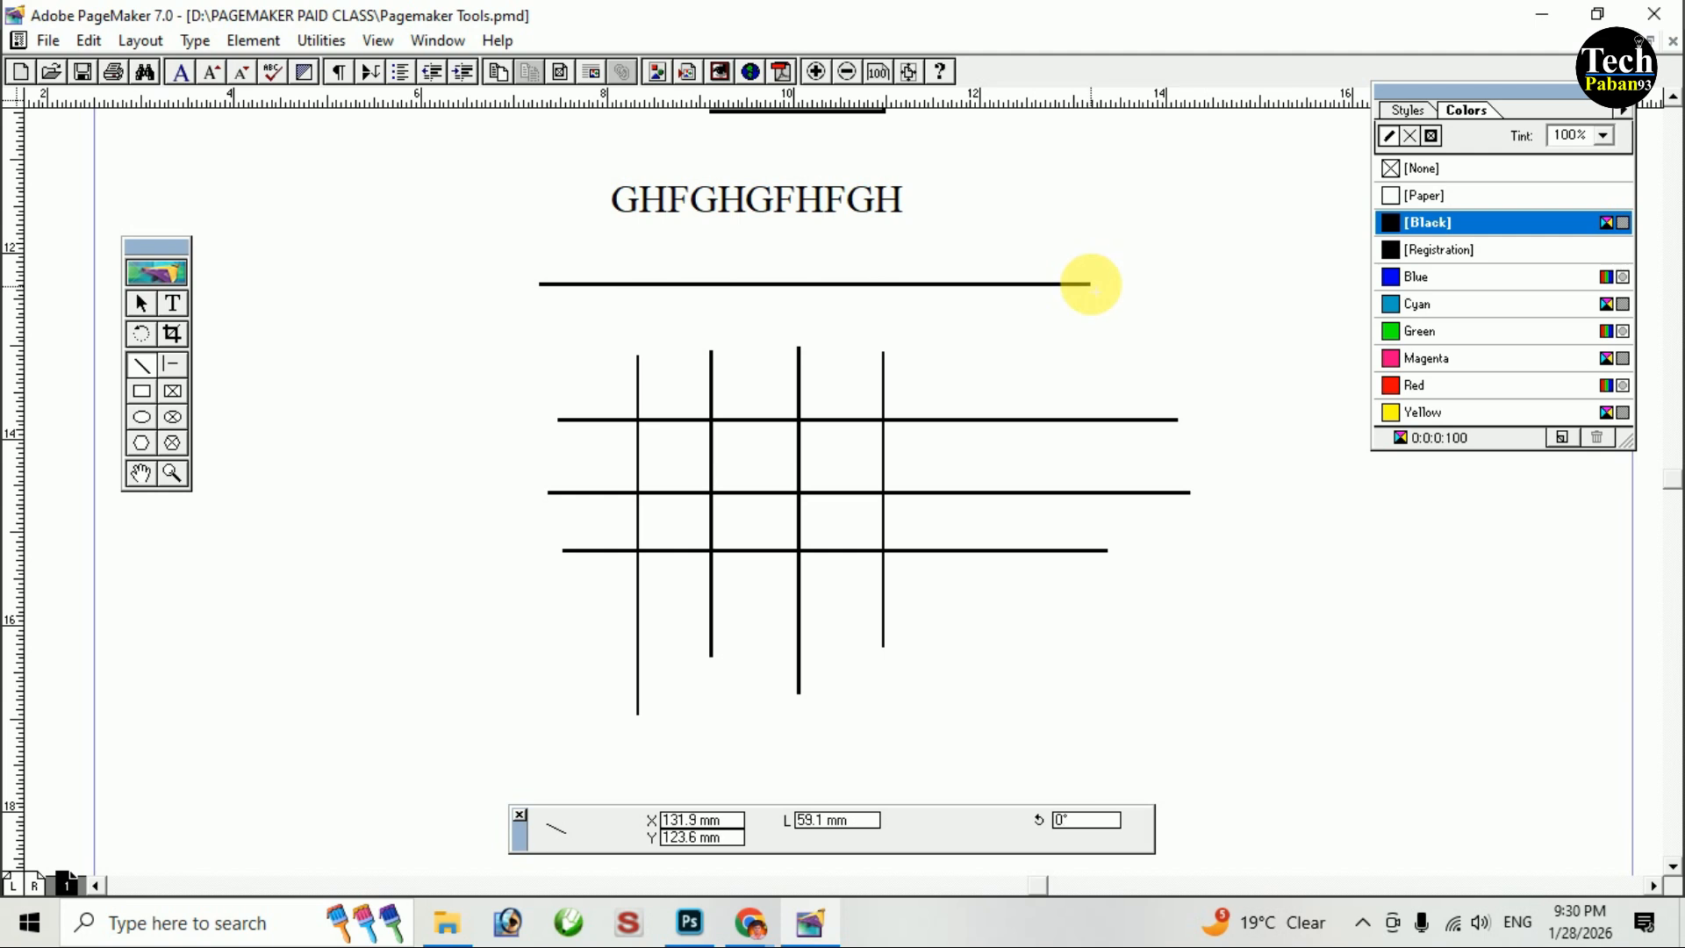
pyautogui.moveTo(1091, 284)
pyautogui.mouseDown()
pyautogui.moveTo(1052, 290)
pyautogui.moveTo(1089, 288)
pyautogui.mouseUp()
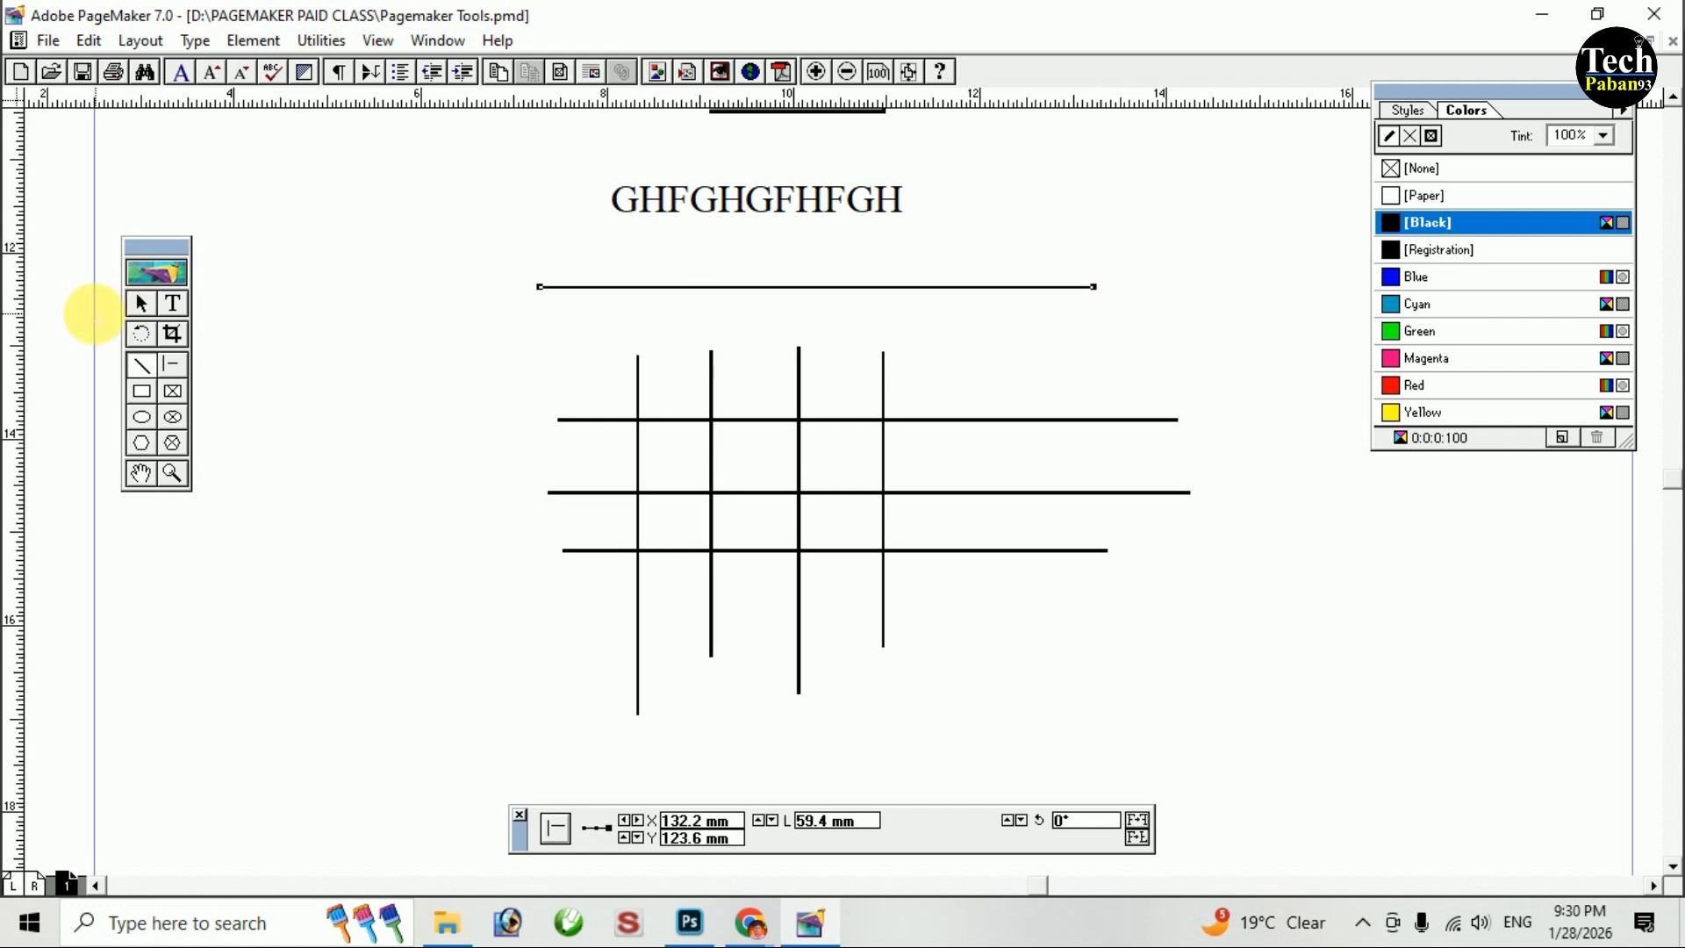
pyautogui.moveTo(496, 277); pyautogui.dragTo(833, 476)
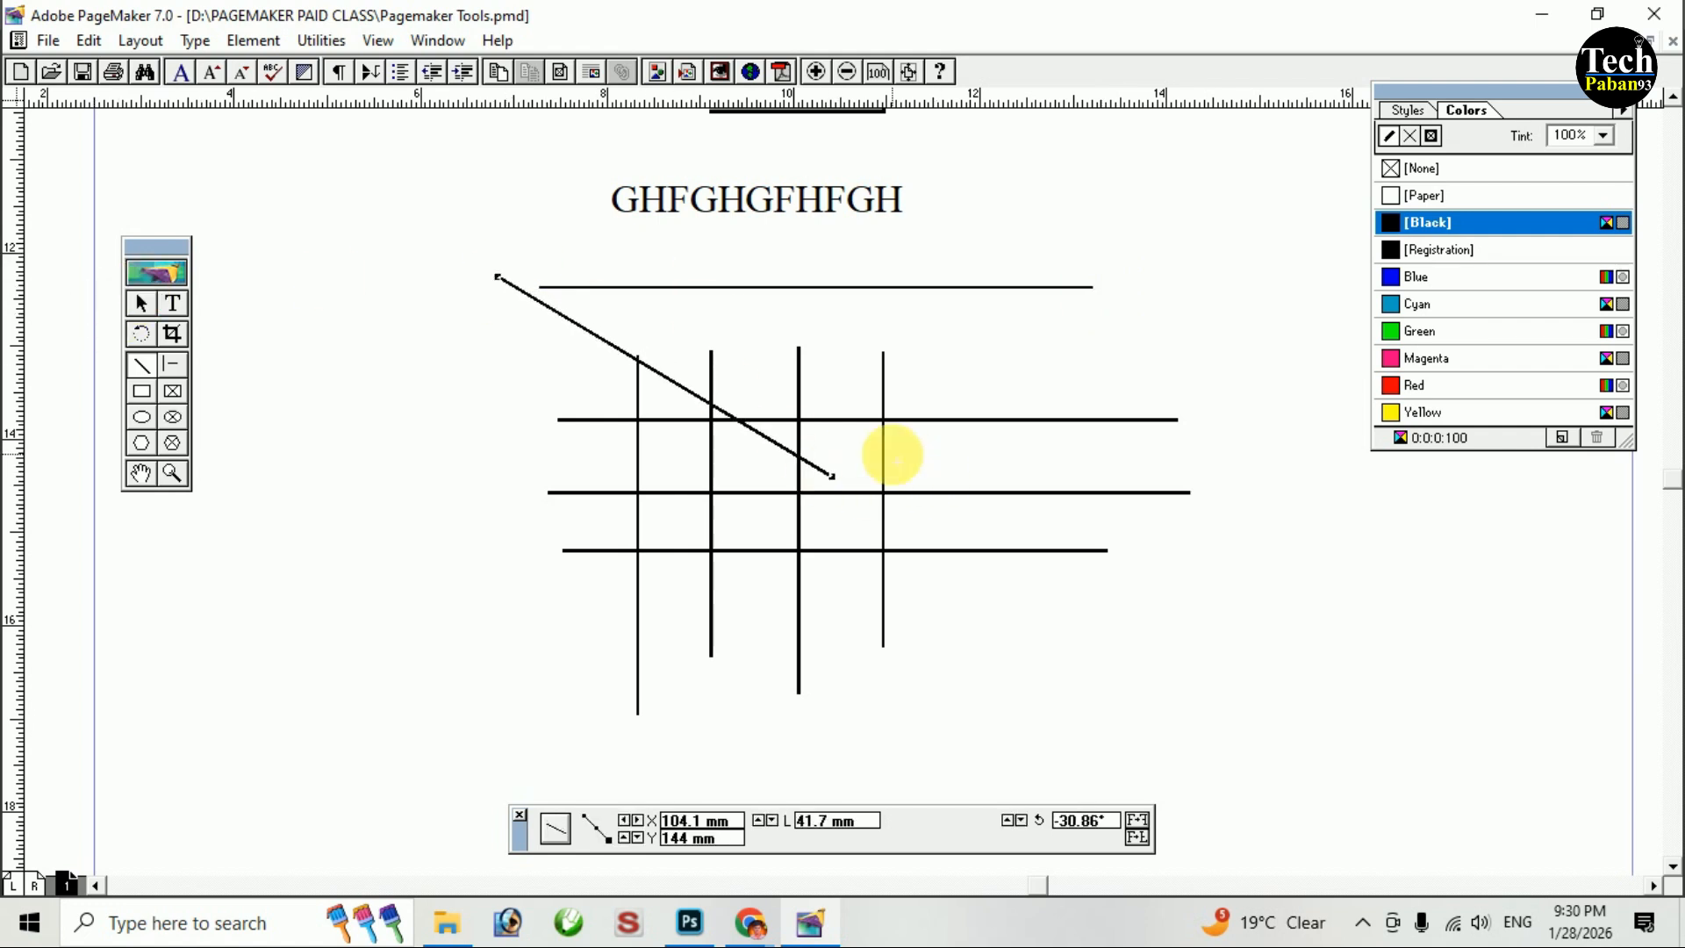
# Delete the diagonal line, and select and delete all the remaining straight lines below the text.
pyautogui.press('Delete')
pyautogui.click(141, 303)
pyautogui.moveTo(463, 264); pyautogui.dragTo(1306, 764)
pyautogui.press('Delete')
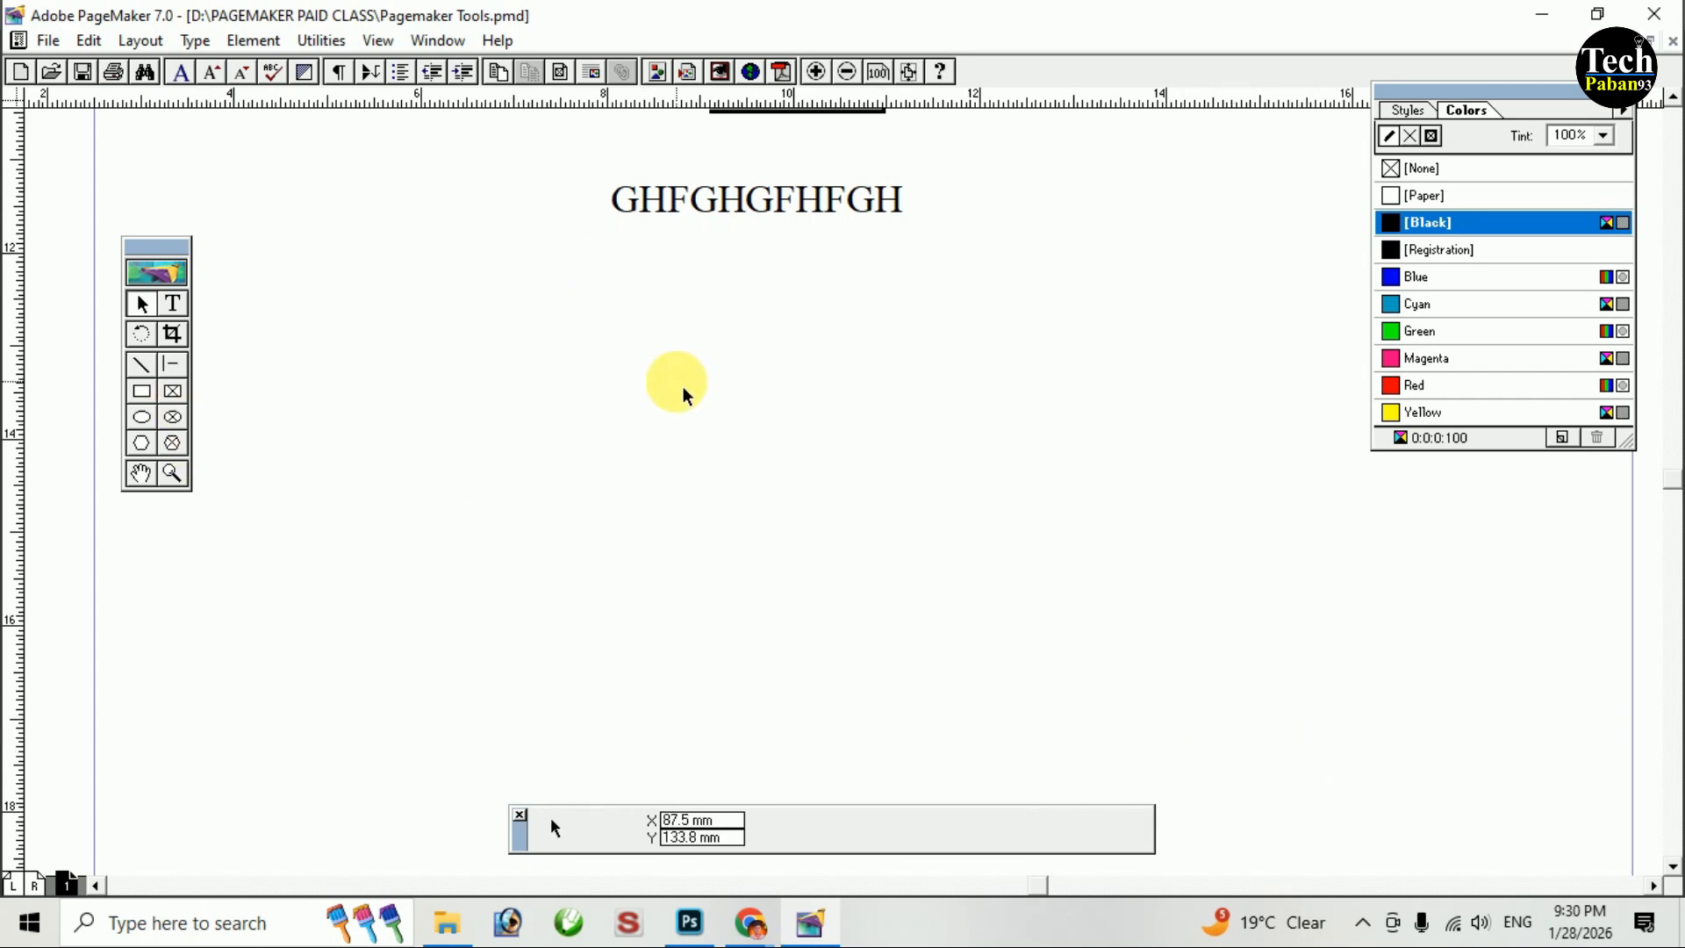
# Draw four horizontal, two vertical and two 45° diagonal lines crossing each other below the text with the Constrained Line tool.
pyautogui.moveTo(710, 285); pyautogui.dragTo(663, 726)
pyautogui.moveTo(930, 219)
pyautogui.mouseDown()
pyautogui.moveTo(904, 441)
pyautogui.moveTo(931, 408)
pyautogui.mouseUp()
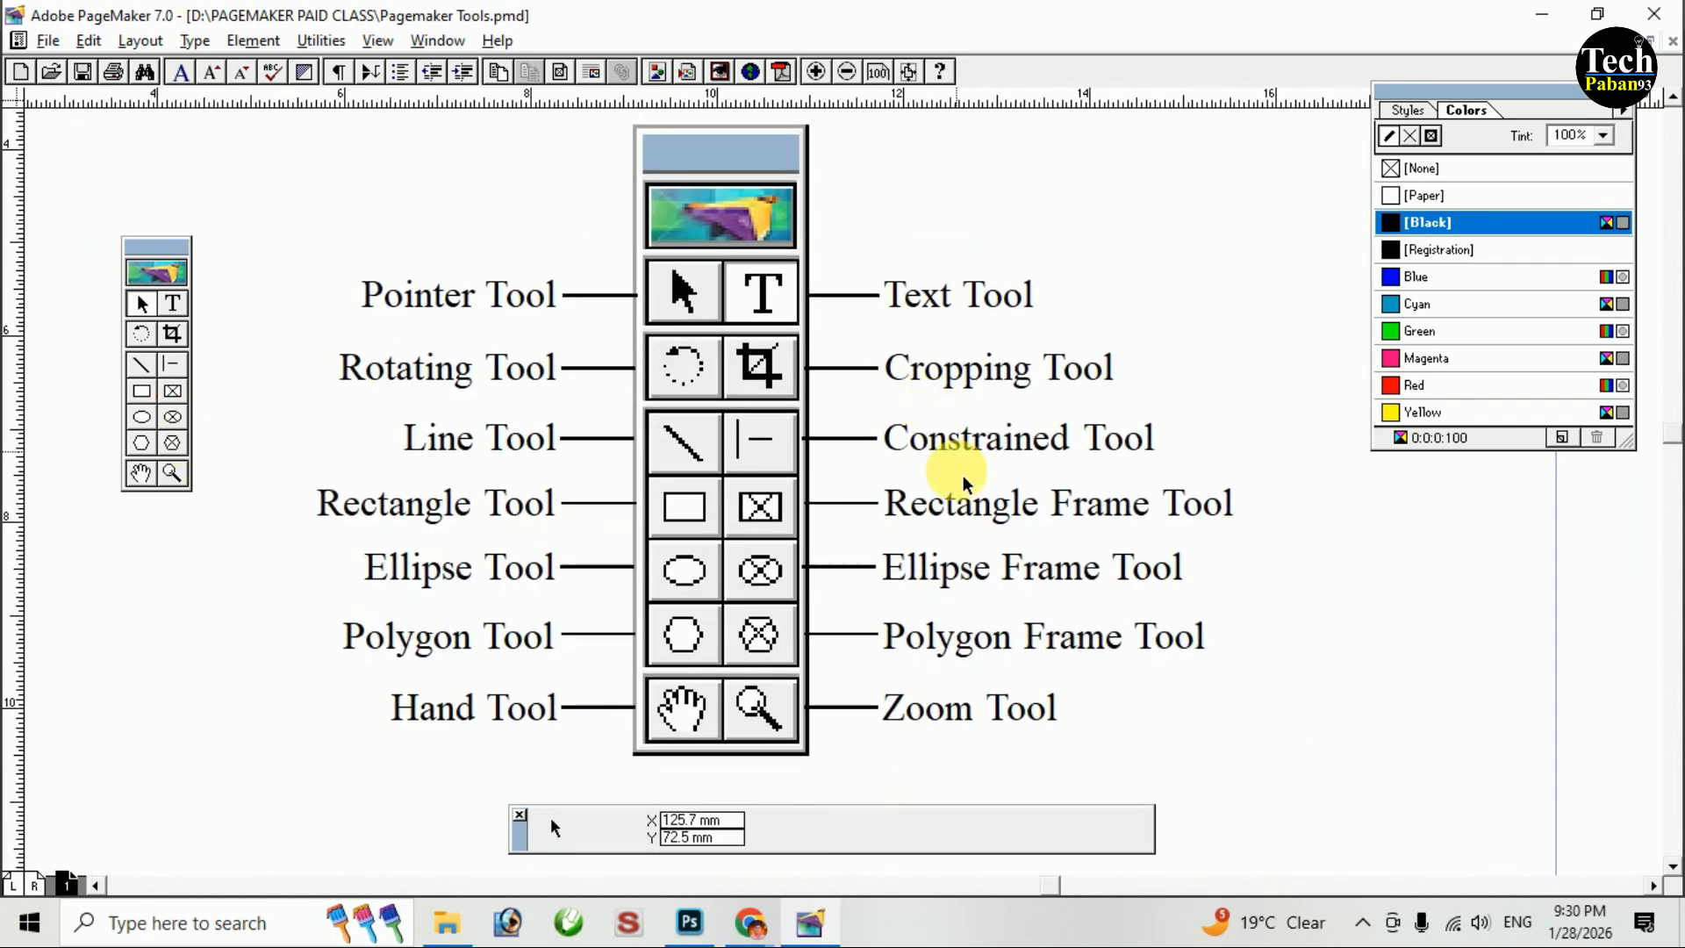
pyautogui.moveTo(963, 477); pyautogui.dragTo(963, 441)
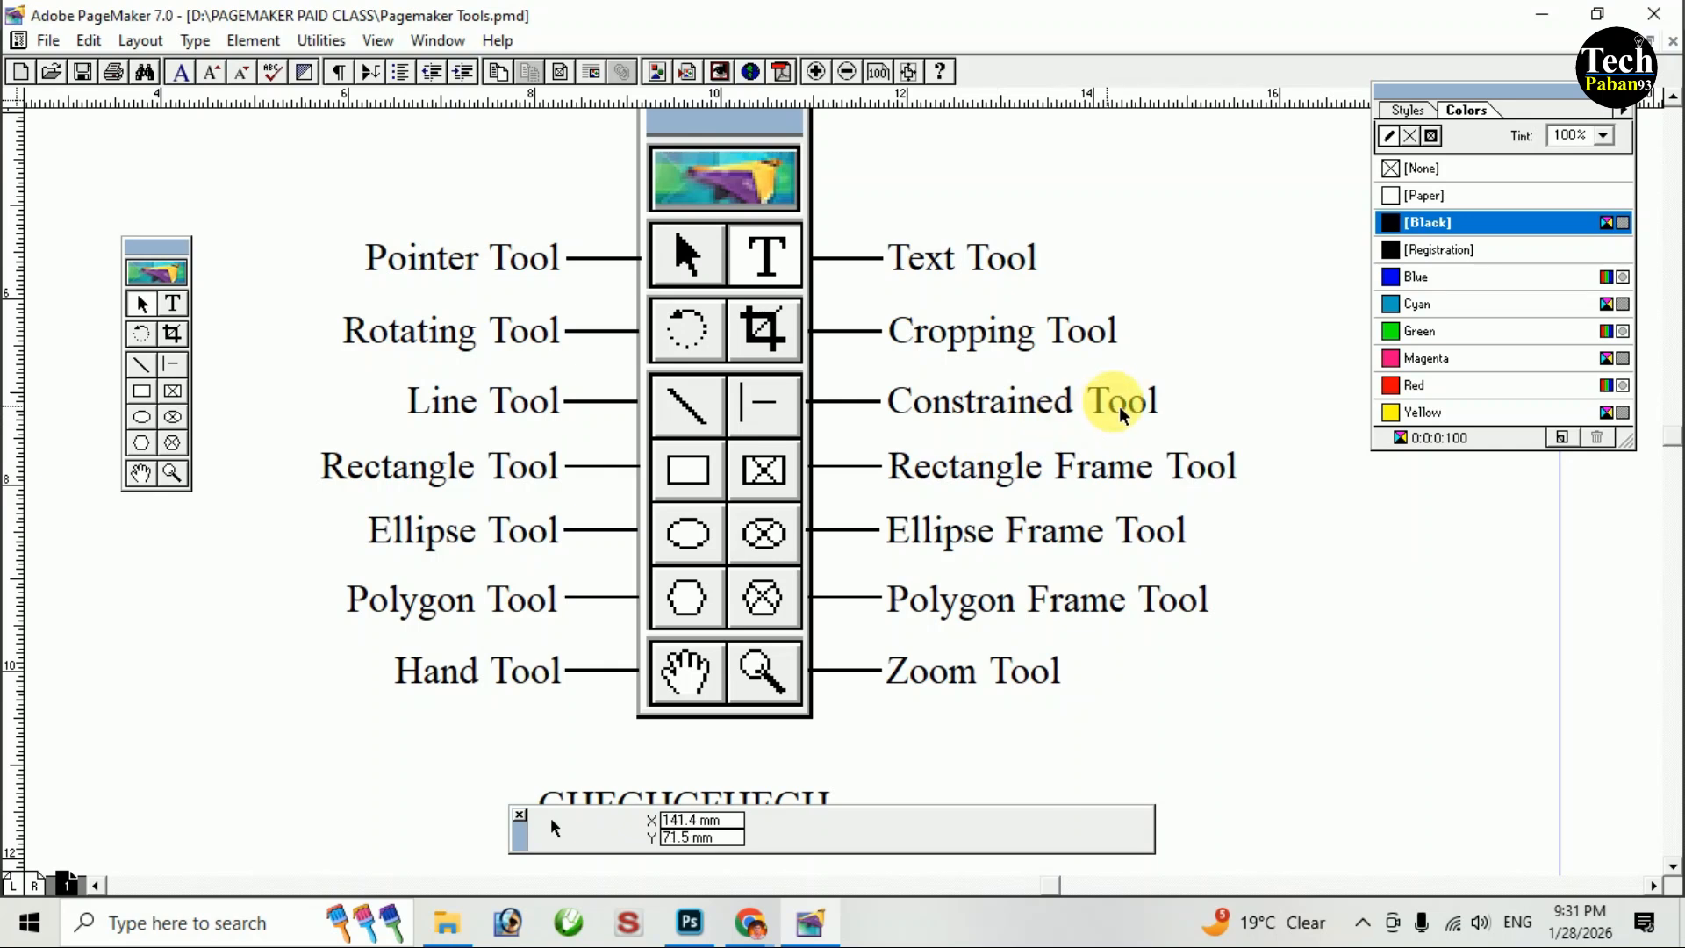
pyautogui.moveTo(909, 527); pyautogui.dragTo(933, 190)
pyautogui.moveTo(843, 499); pyautogui.dragTo(867, 312)
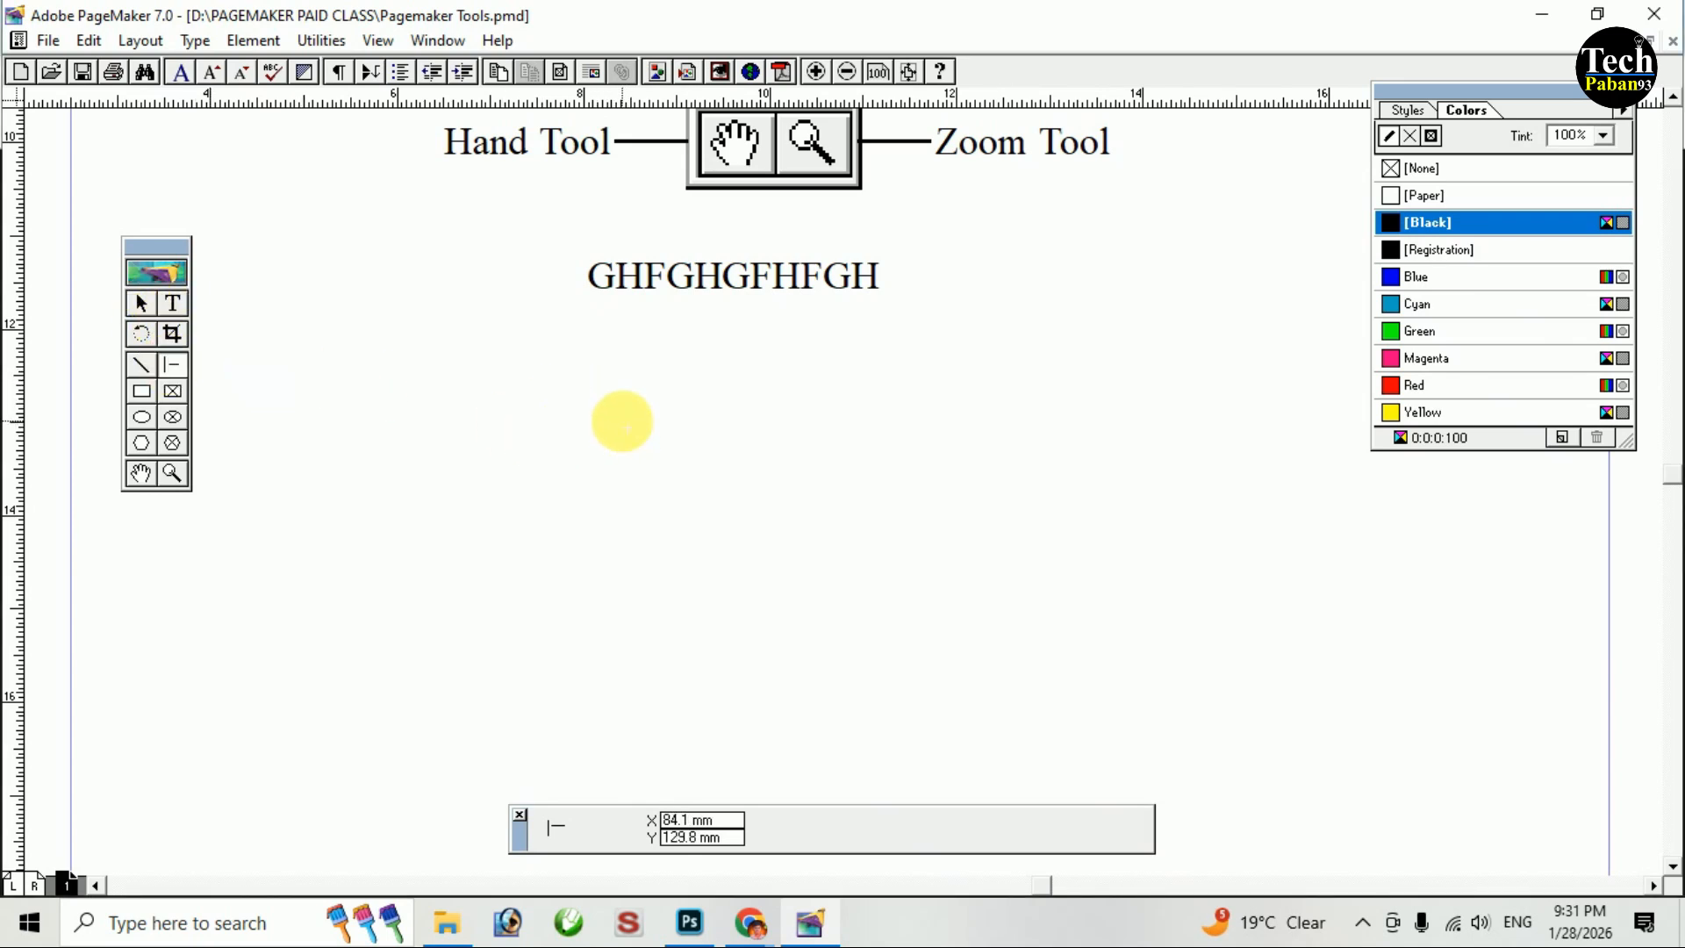
pyautogui.moveTo(558, 407); pyautogui.dragTo(1062, 442)
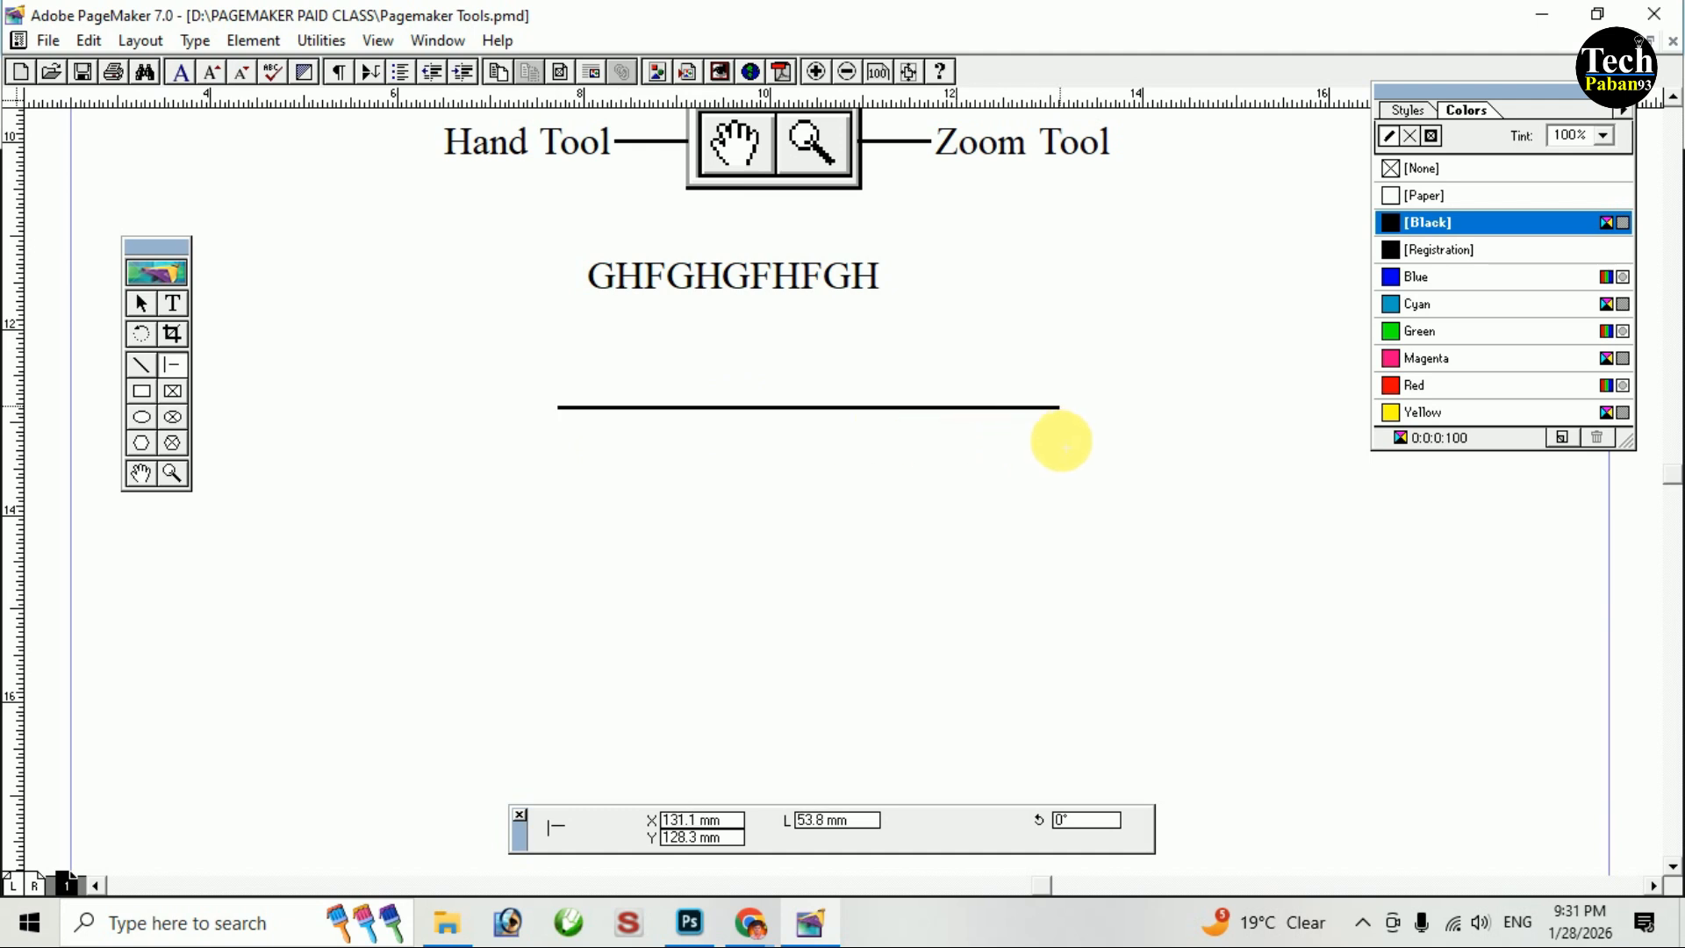
pyautogui.moveTo(683, 365); pyautogui.dragTo(689, 694)
pyautogui.moveTo(553, 482); pyautogui.dragTo(1102, 515)
pyautogui.moveTo(582, 355)
pyautogui.mouseDown()
pyautogui.moveTo(759, 533)
pyautogui.moveTo(1048, 696)
pyautogui.moveTo(1054, 663)
pyautogui.mouseUp()
pyautogui.moveTo(1011, 336); pyautogui.dragTo(553, 660)
pyautogui.moveTo(753, 367); pyautogui.dragTo(856, 639)
pyautogui.moveTo(542, 510)
pyautogui.mouseDown()
pyautogui.moveTo(778, 557)
pyautogui.moveTo(1026, 559)
pyautogui.mouseUp()
pyautogui.moveTo(595, 575); pyautogui.dragTo(1006, 575)
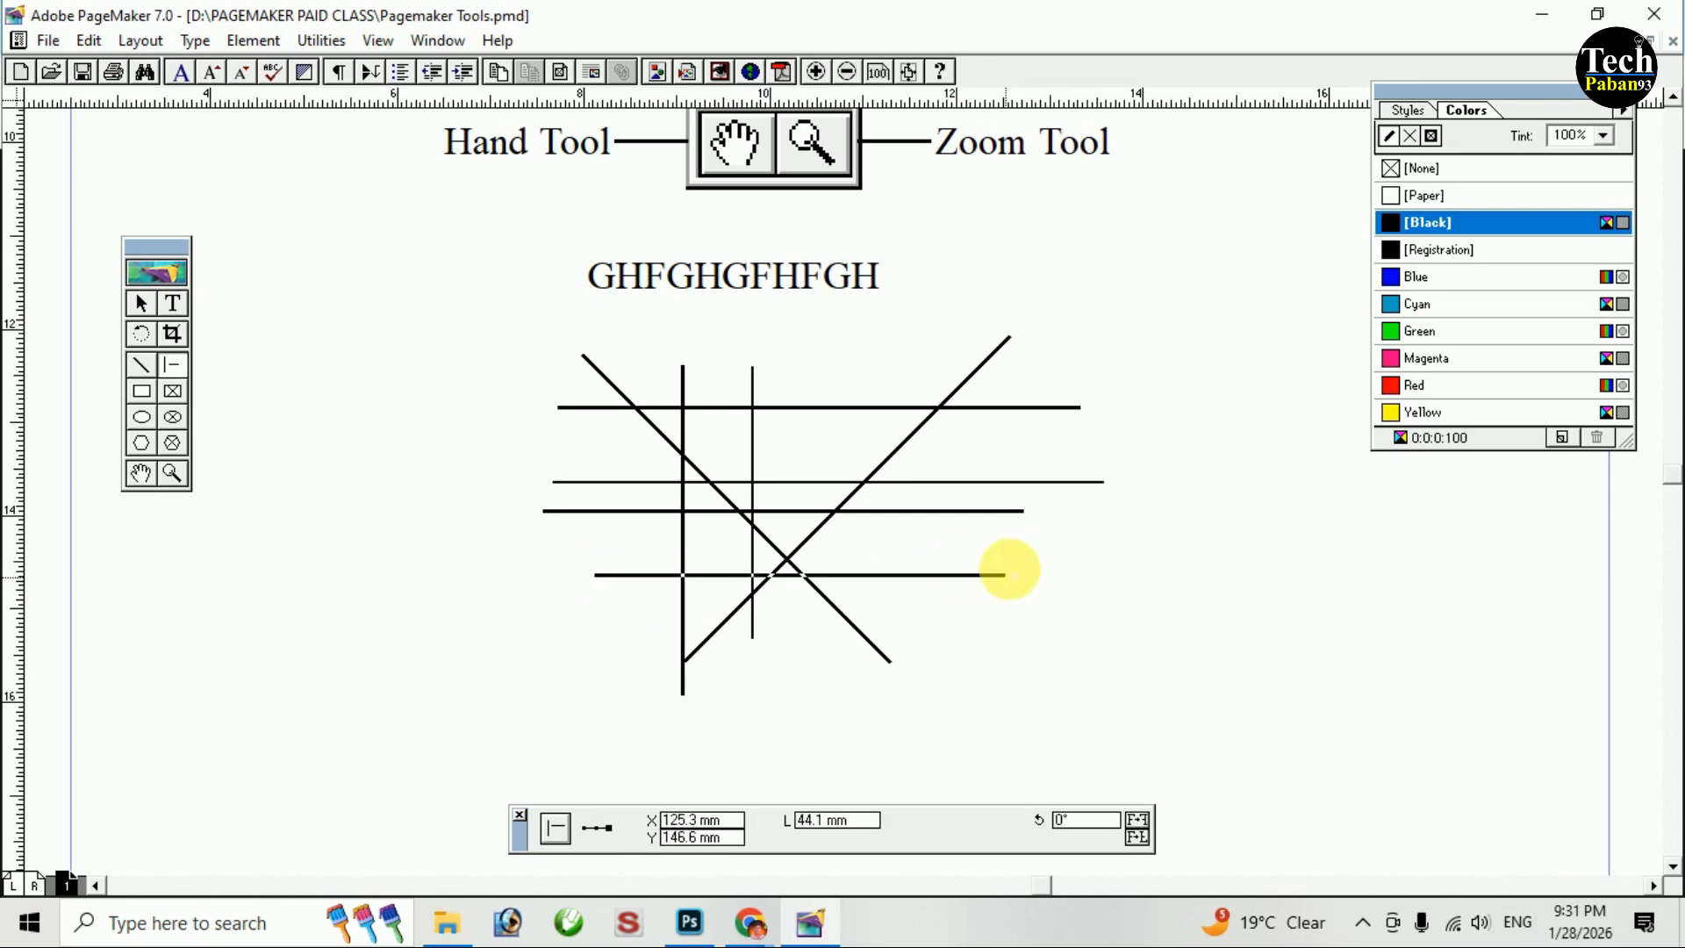
# Select the constrained lines with the Pointer tool, and draw a freehand slanted line about 22 mm long to their left with the Line tool.
pyautogui.click(140, 302)
pyautogui.moveTo(431, 337)
pyautogui.mouseDown()
pyautogui.moveTo(1242, 805)
pyautogui.moveTo(1150, 733)
pyautogui.mouseUp()
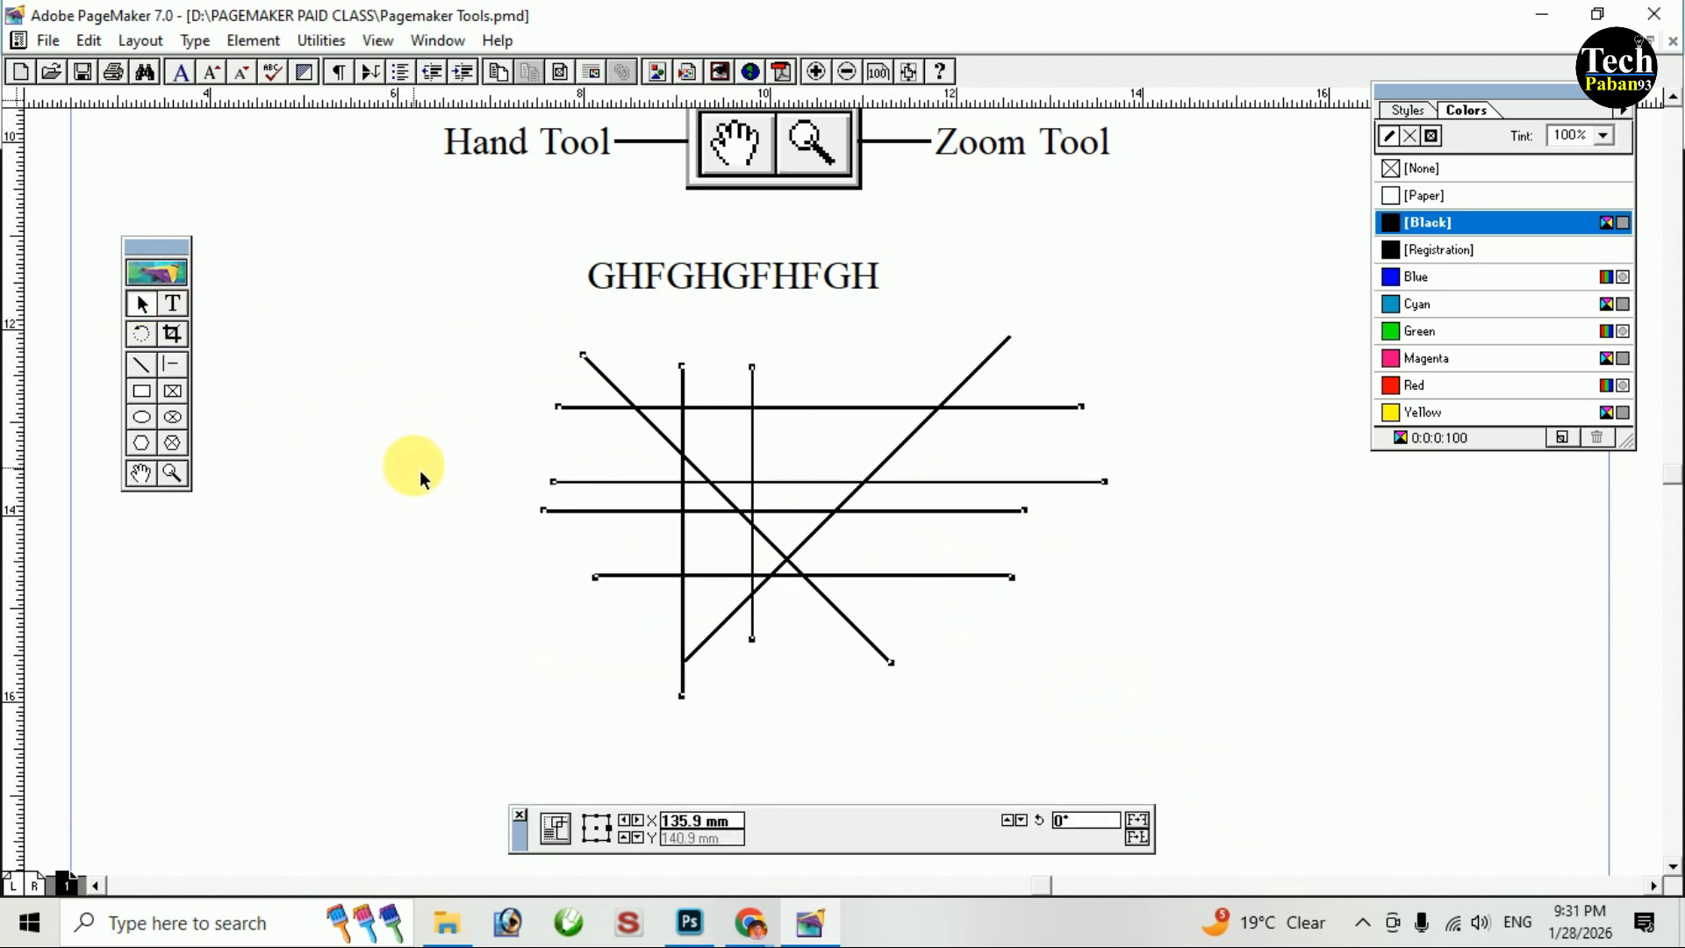
pyautogui.click(140, 364)
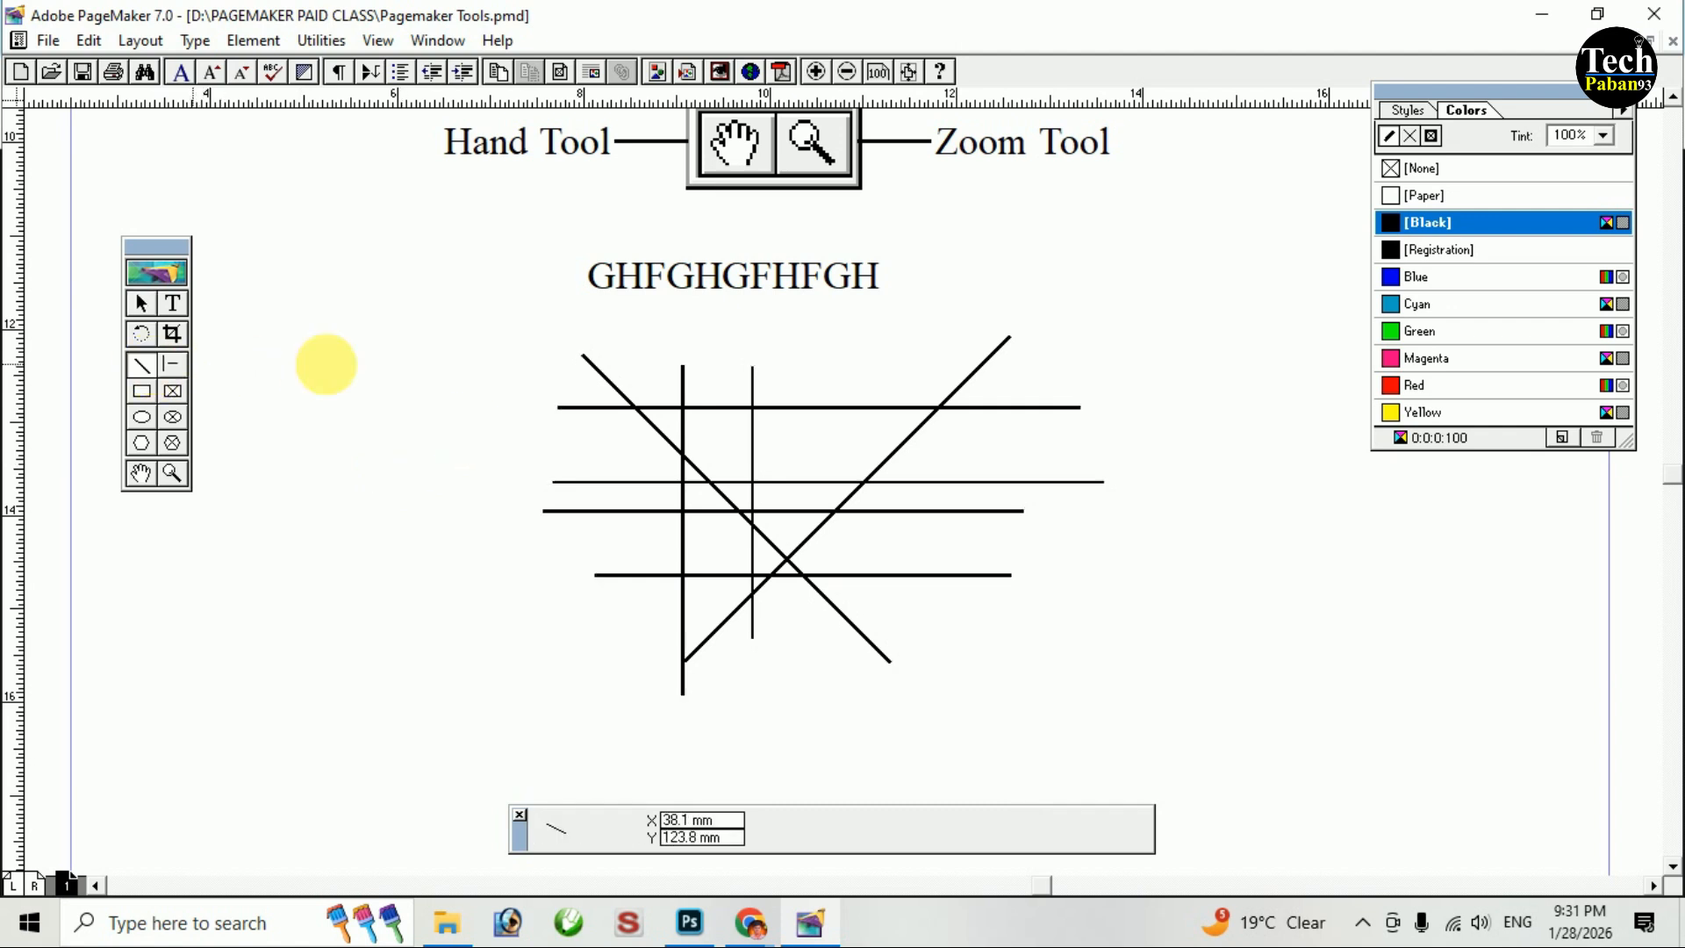
pyautogui.moveTo(395, 358)
pyautogui.mouseDown()
pyautogui.moveTo(503, 508)
pyautogui.moveTo(435, 529)
pyautogui.moveTo(371, 324)
pyautogui.moveTo(493, 535)
pyautogui.mouseUp()
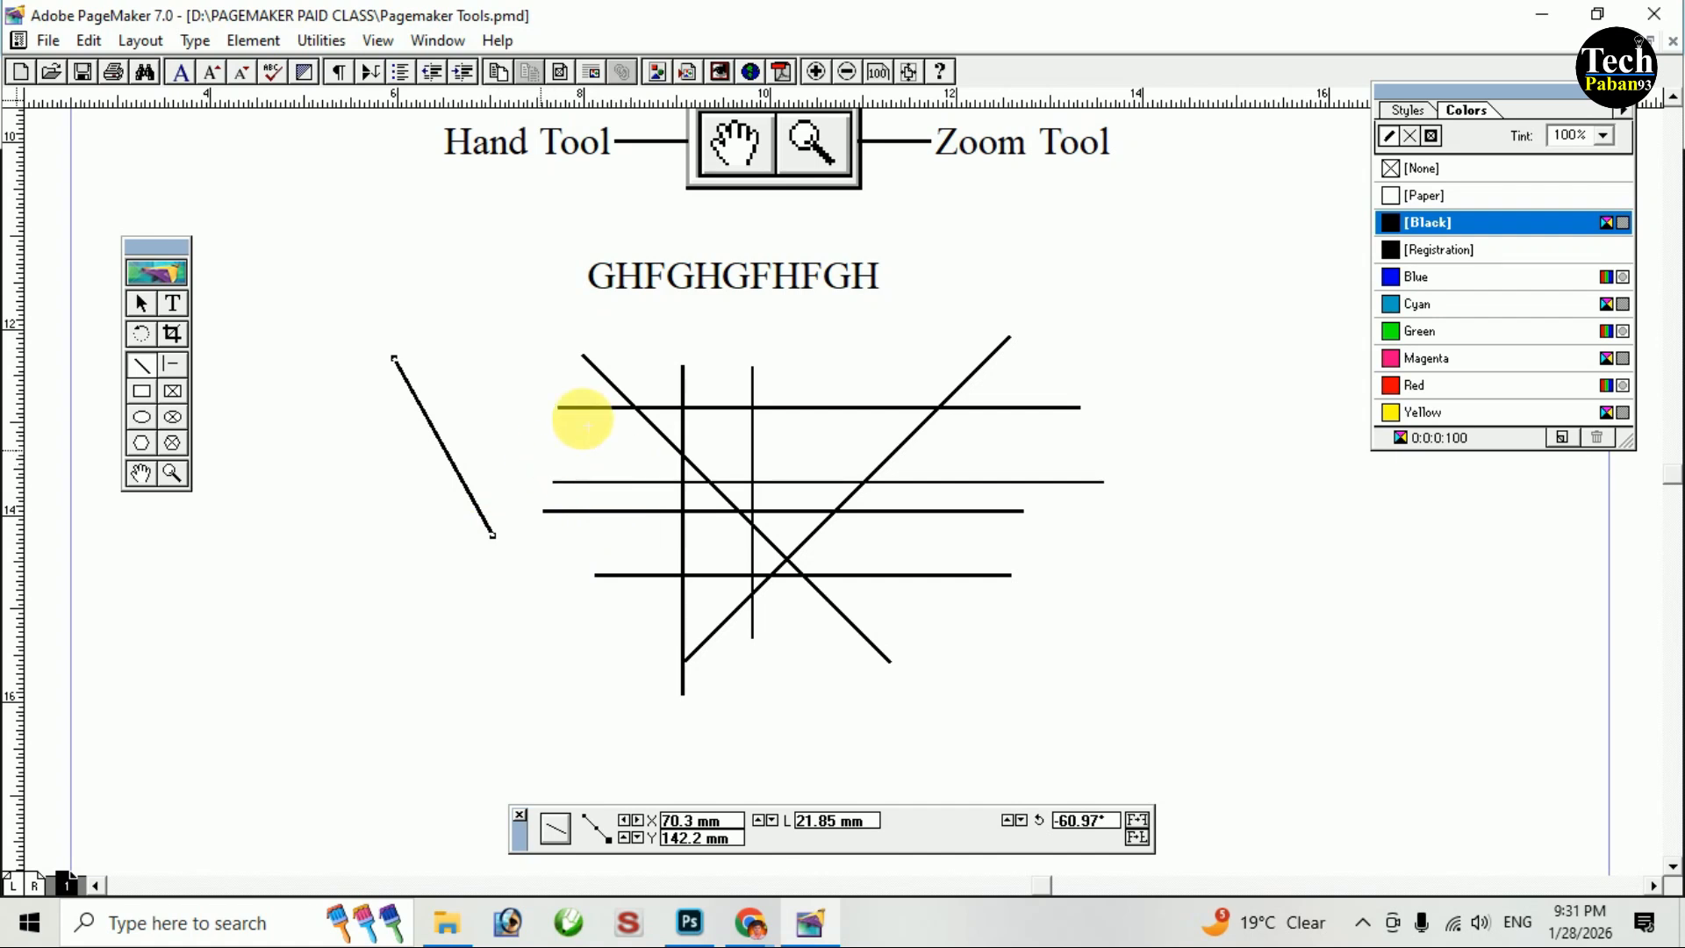
# Add two horizontal lines, one vertical line and two crossing 45° diagonals around the existing lines with the Constrained Line tool.
pyautogui.click(173, 375)
pyautogui.moveTo(490, 645)
pyautogui.mouseDown()
pyautogui.moveTo(1049, 760)
pyautogui.moveTo(1034, 756)
pyautogui.mouseUp()
pyautogui.moveTo(544, 590); pyautogui.dragTo(667, 749)
pyautogui.moveTo(540, 707); pyautogui.dragTo(694, 558)
pyautogui.moveTo(1112, 348); pyautogui.dragTo(1150, 688)
pyautogui.moveTo(1237, 420); pyautogui.dragTo(980, 532)
# Select all the lines below the text with the Pointer tool and delete them.
pyautogui.click(140, 303)
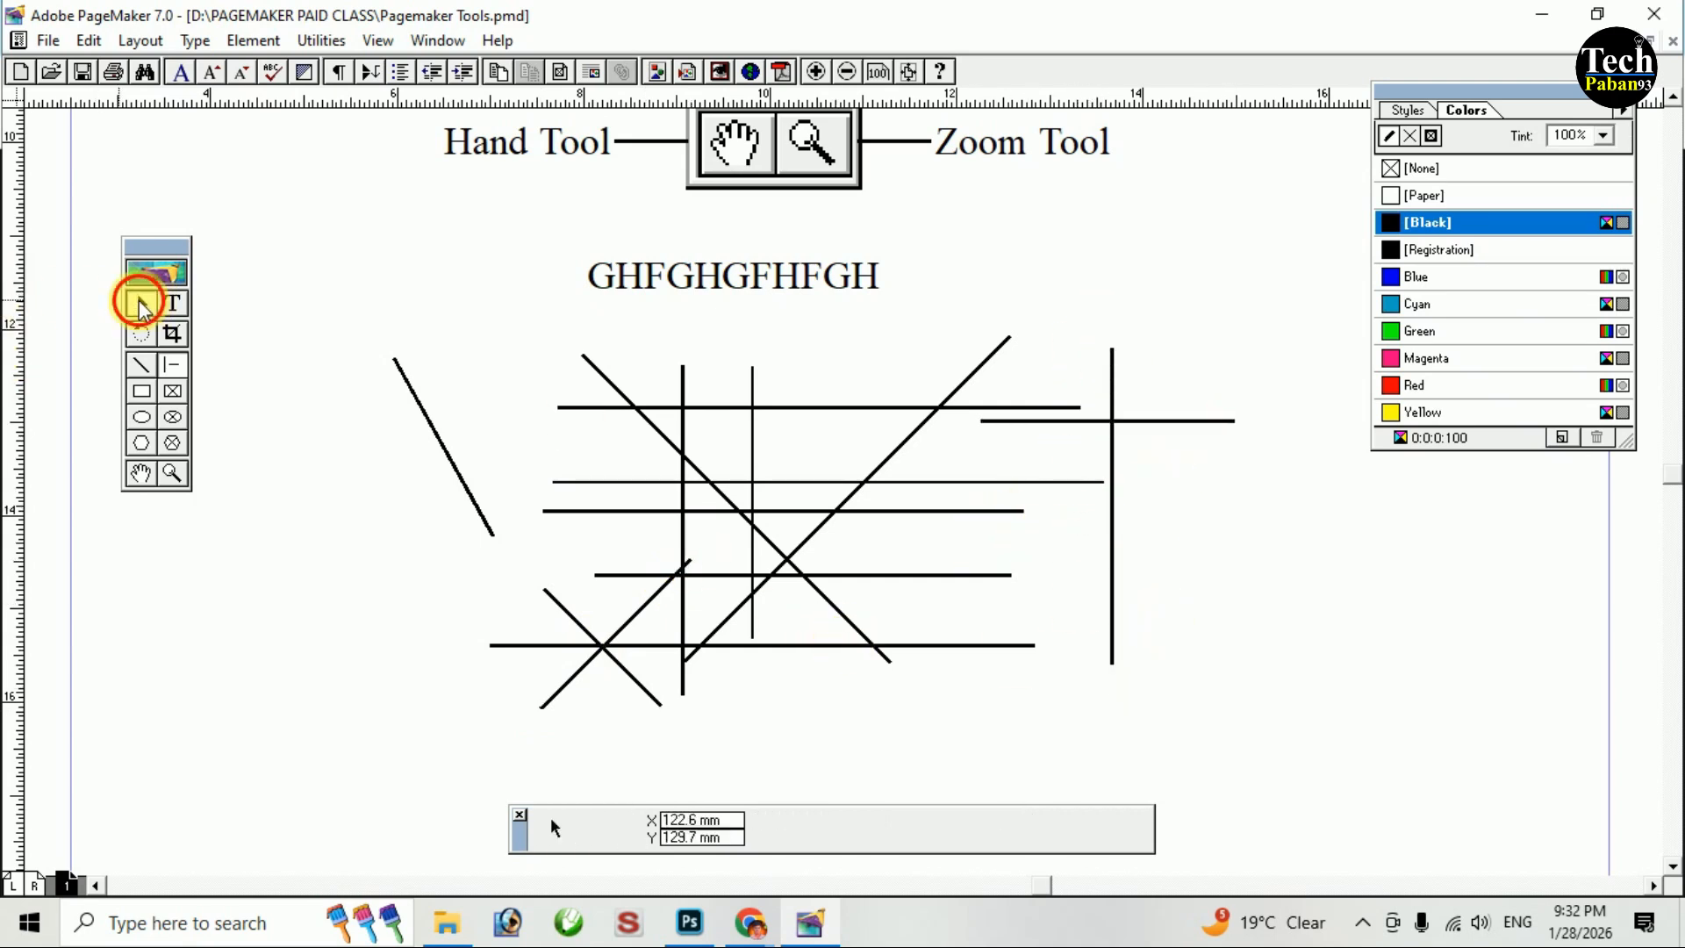
pyautogui.press('Delete')
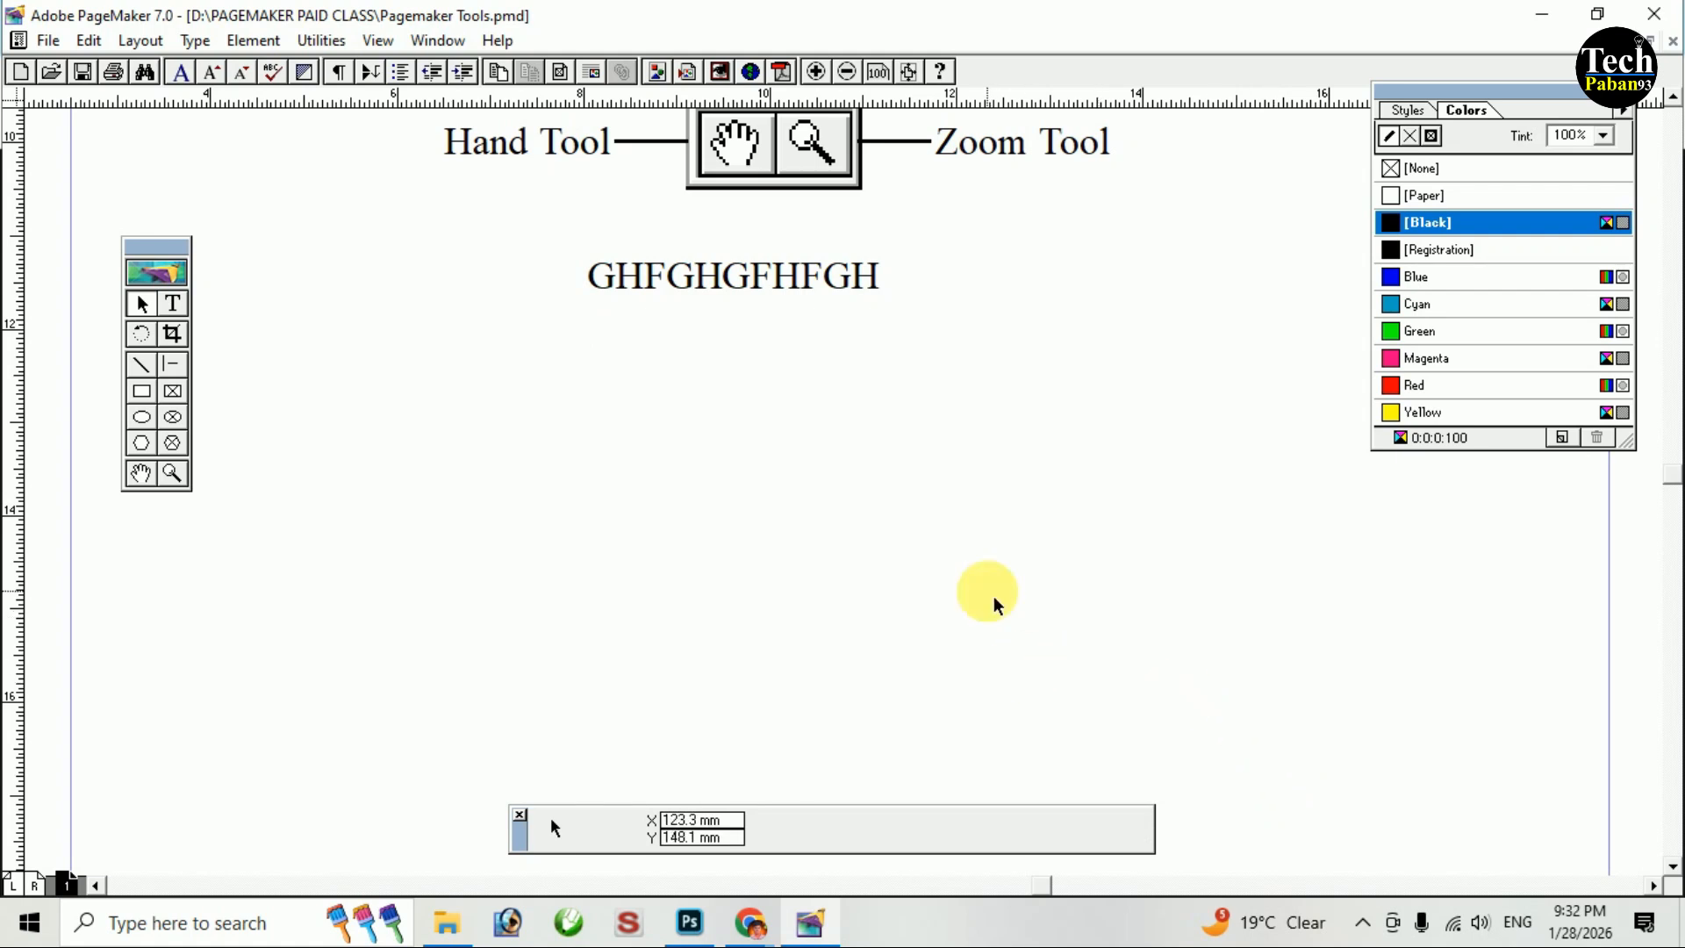
# Examine the Rectangle, Ellipse and Polygon tool labels in the toolbox diagram above the text.
pyautogui.scroll(5, 949, 509)
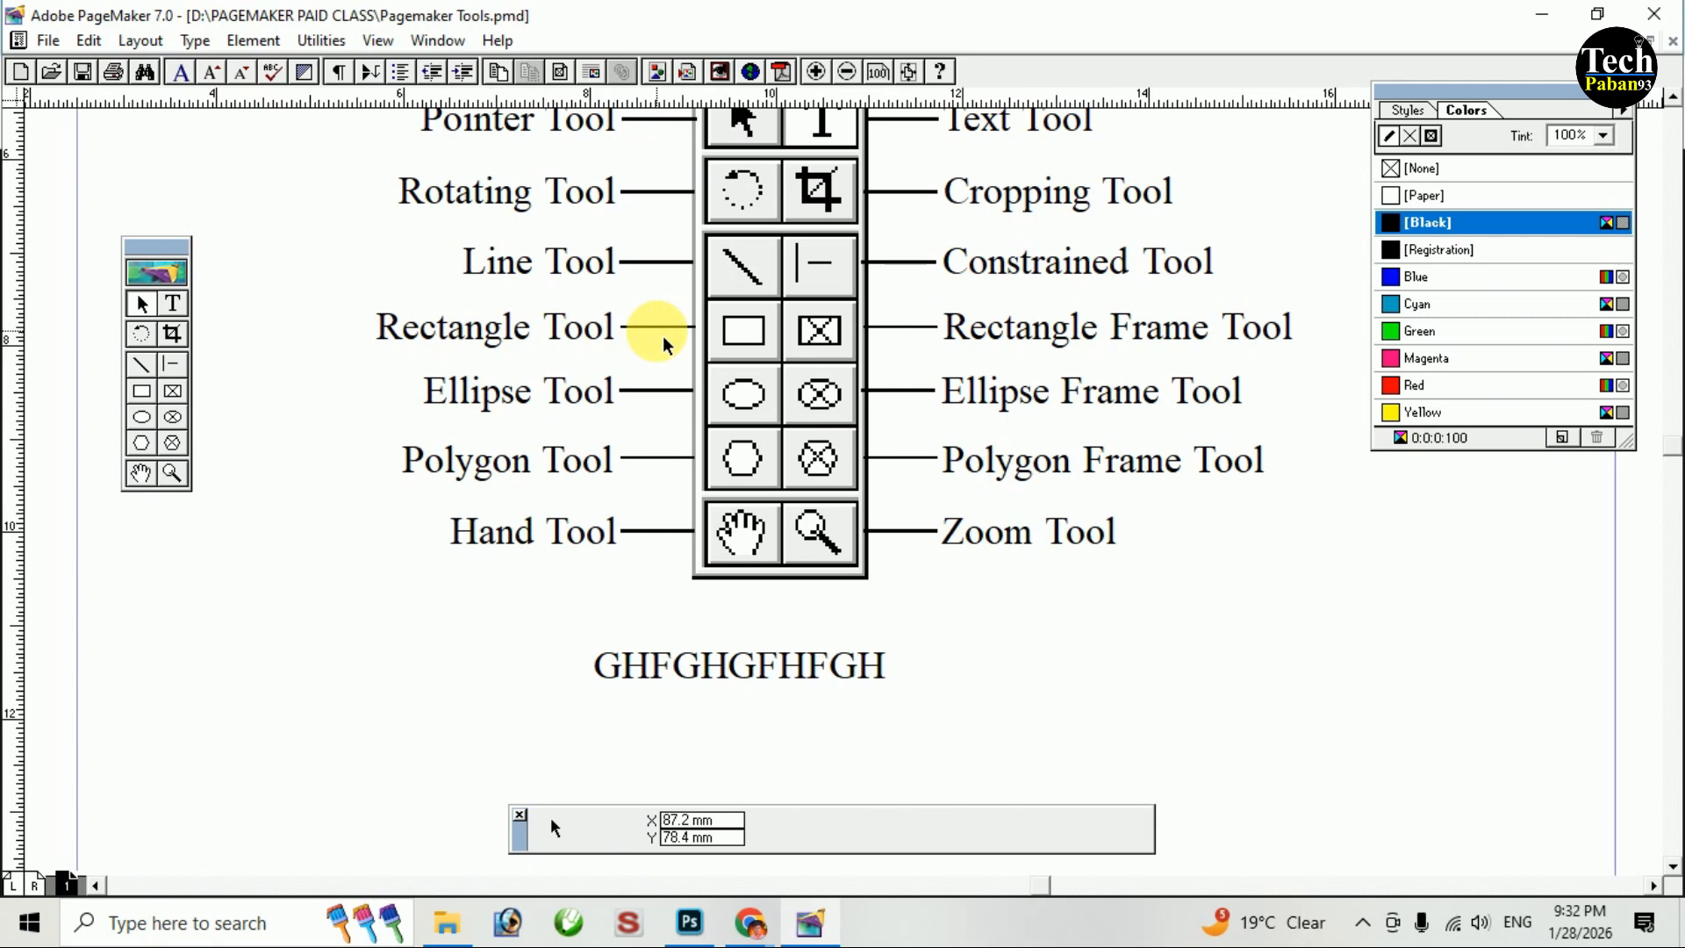
pyautogui.scroll(-5, 874, 531)
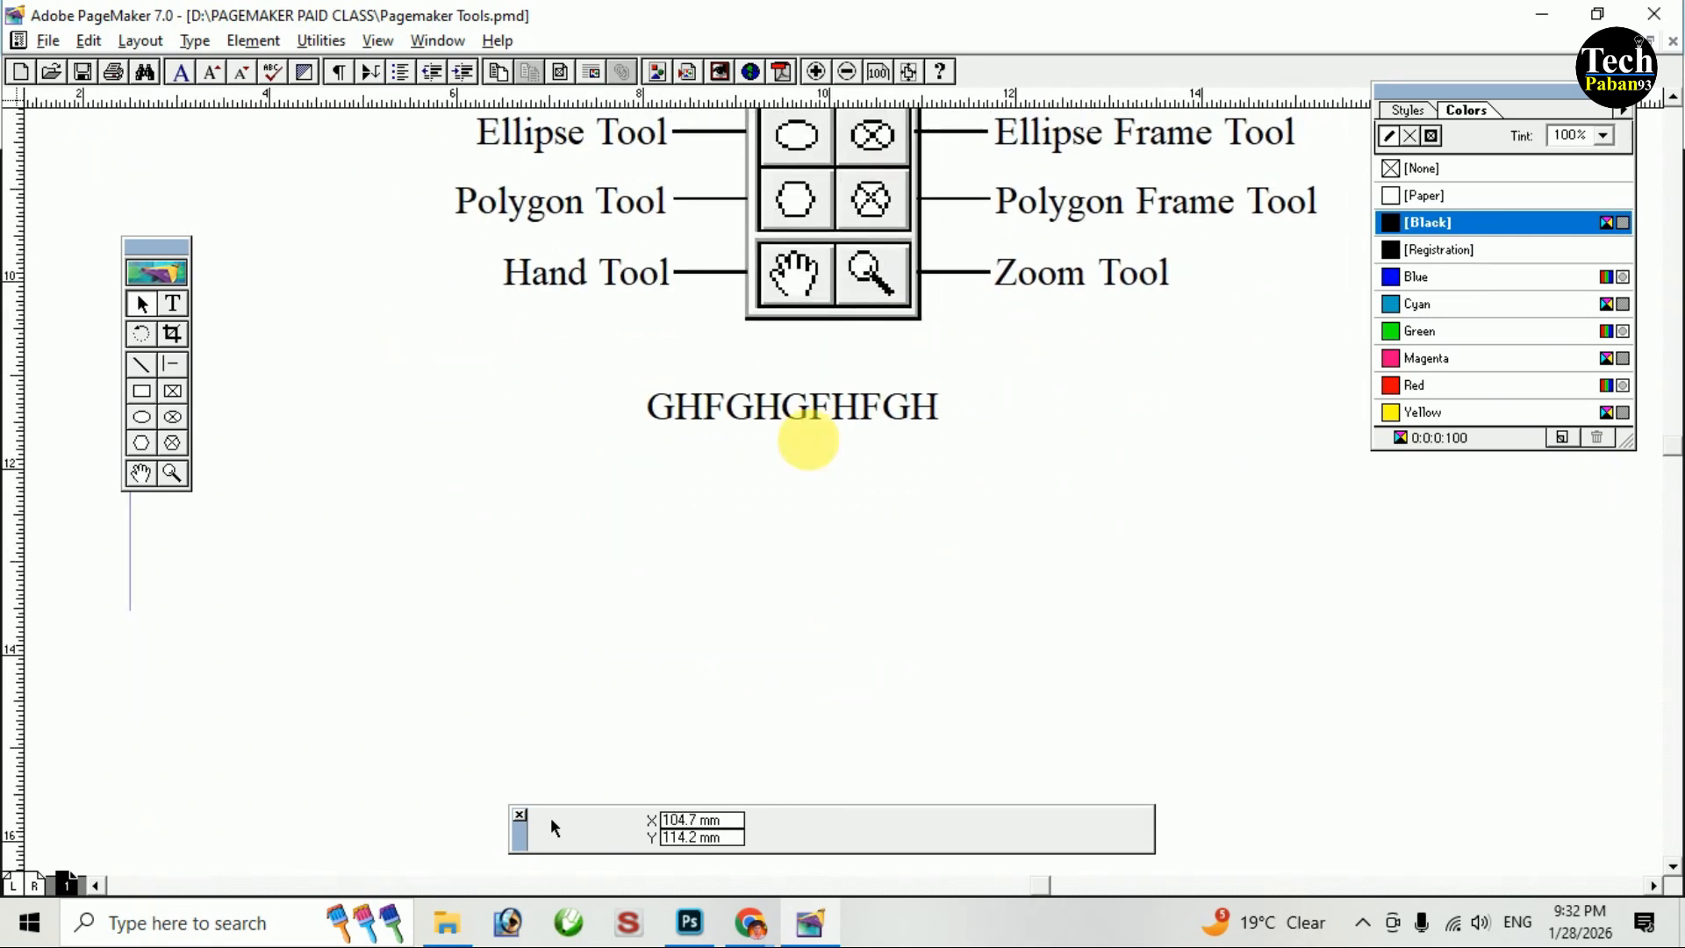
pyautogui.scroll(5, 865, 474)
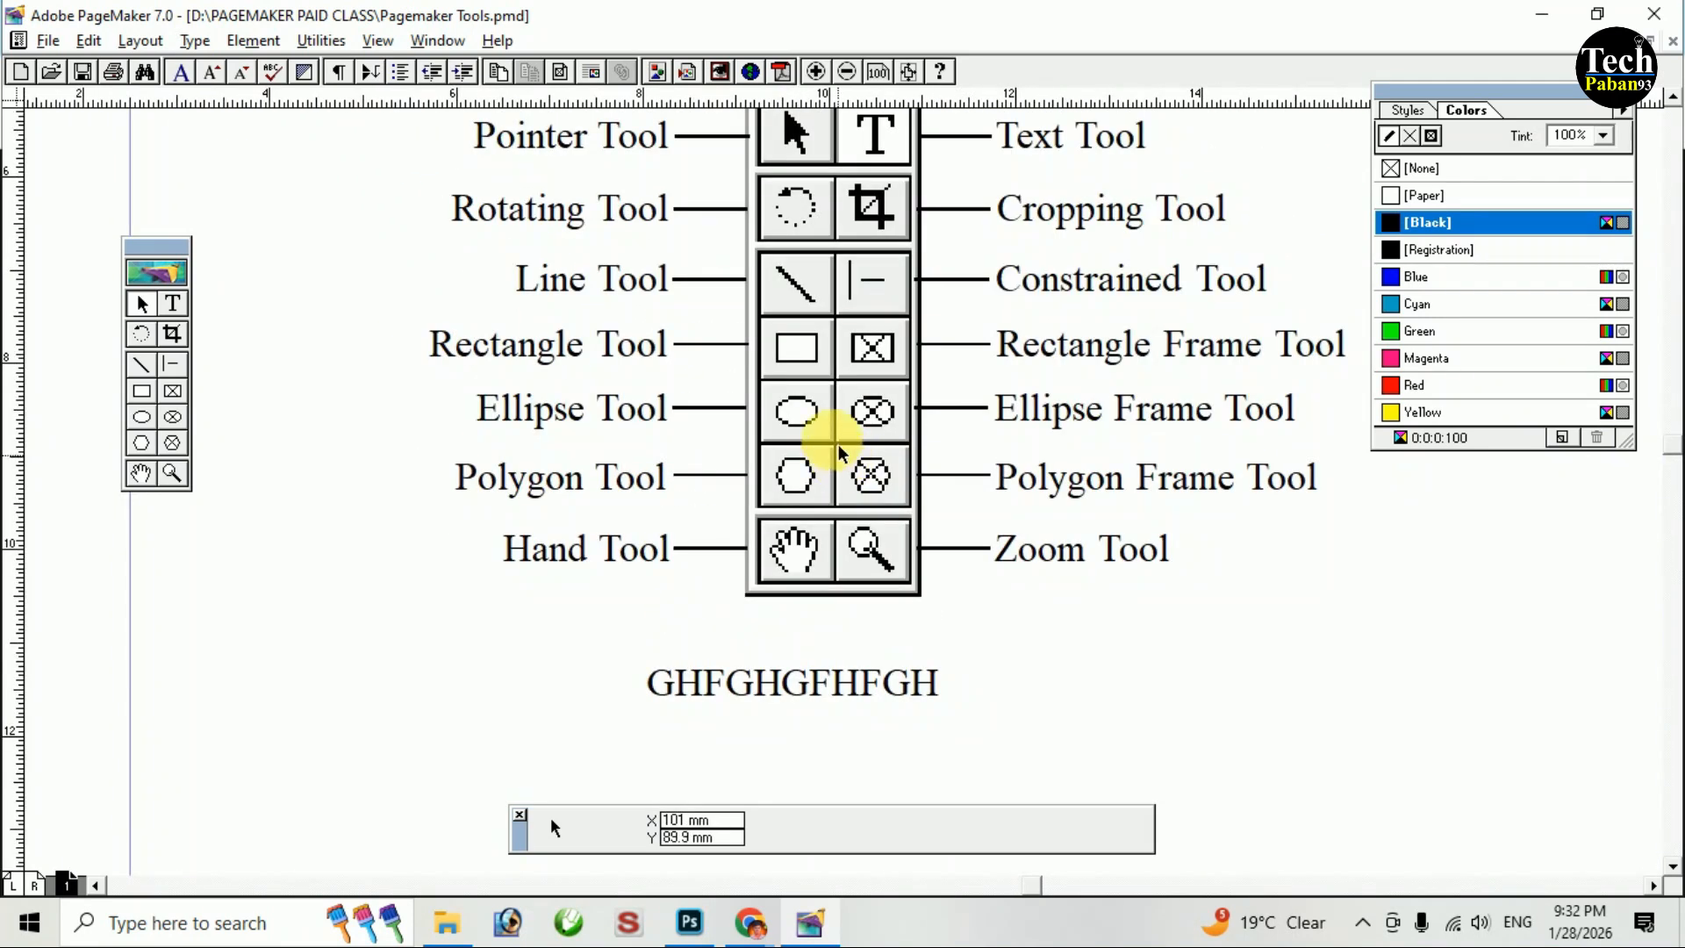
pyautogui.scroll(1, 790, 421)
pyautogui.scroll(-1, 838, 492)
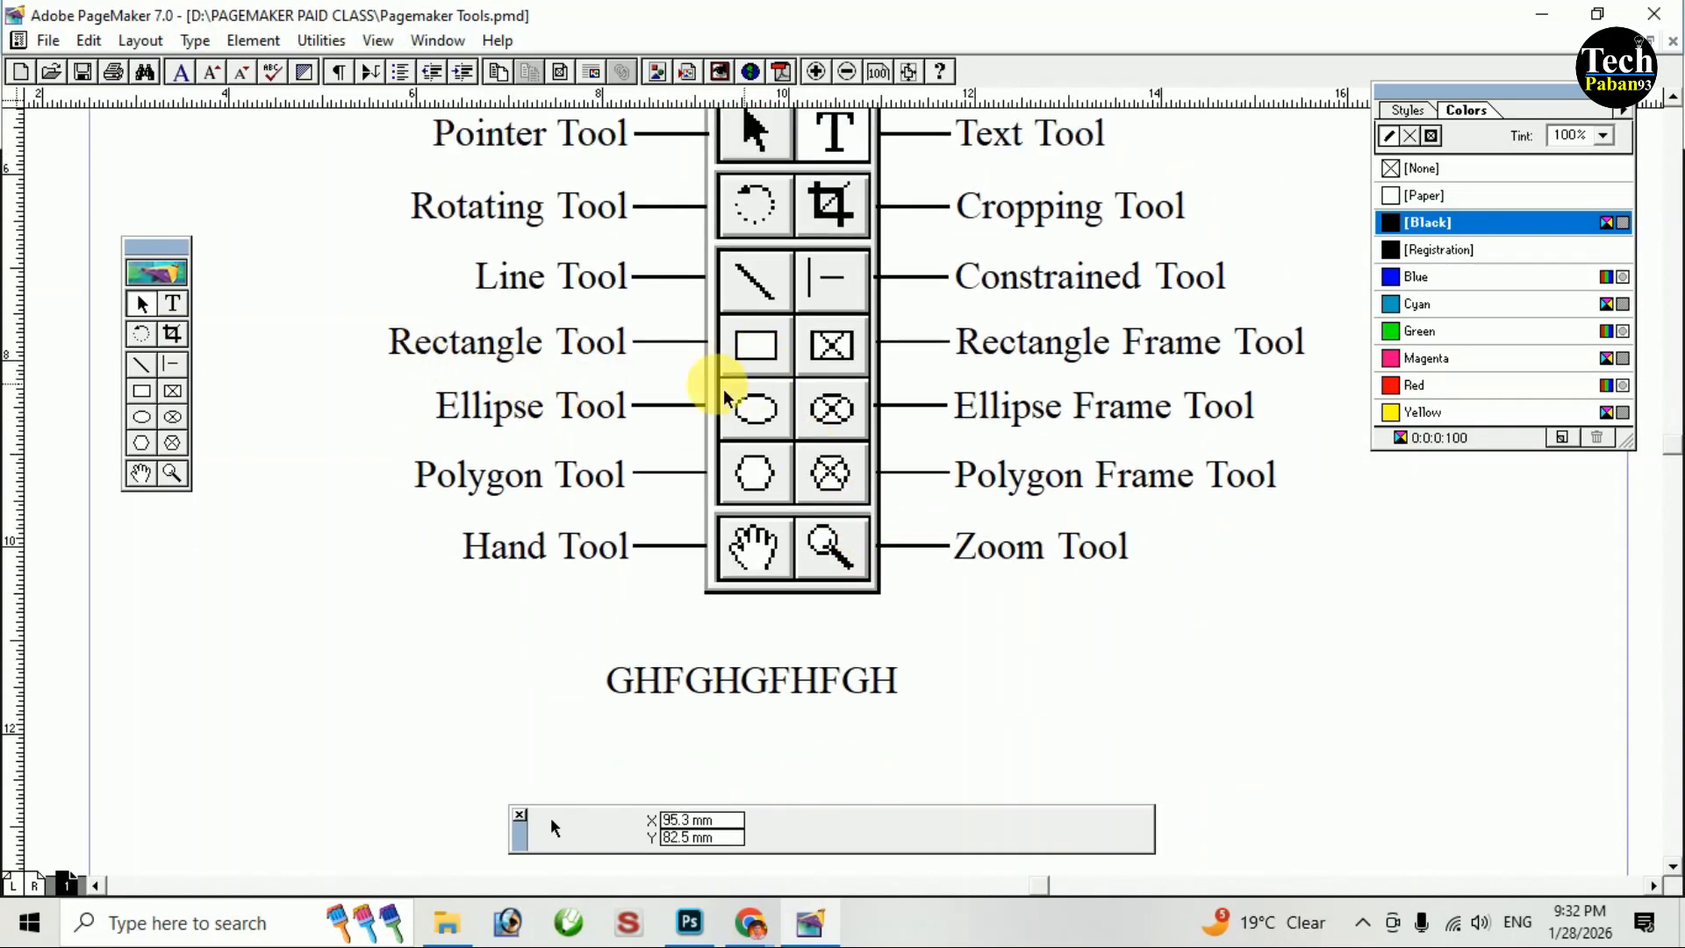
pyautogui.scroll(-2, 873, 553)
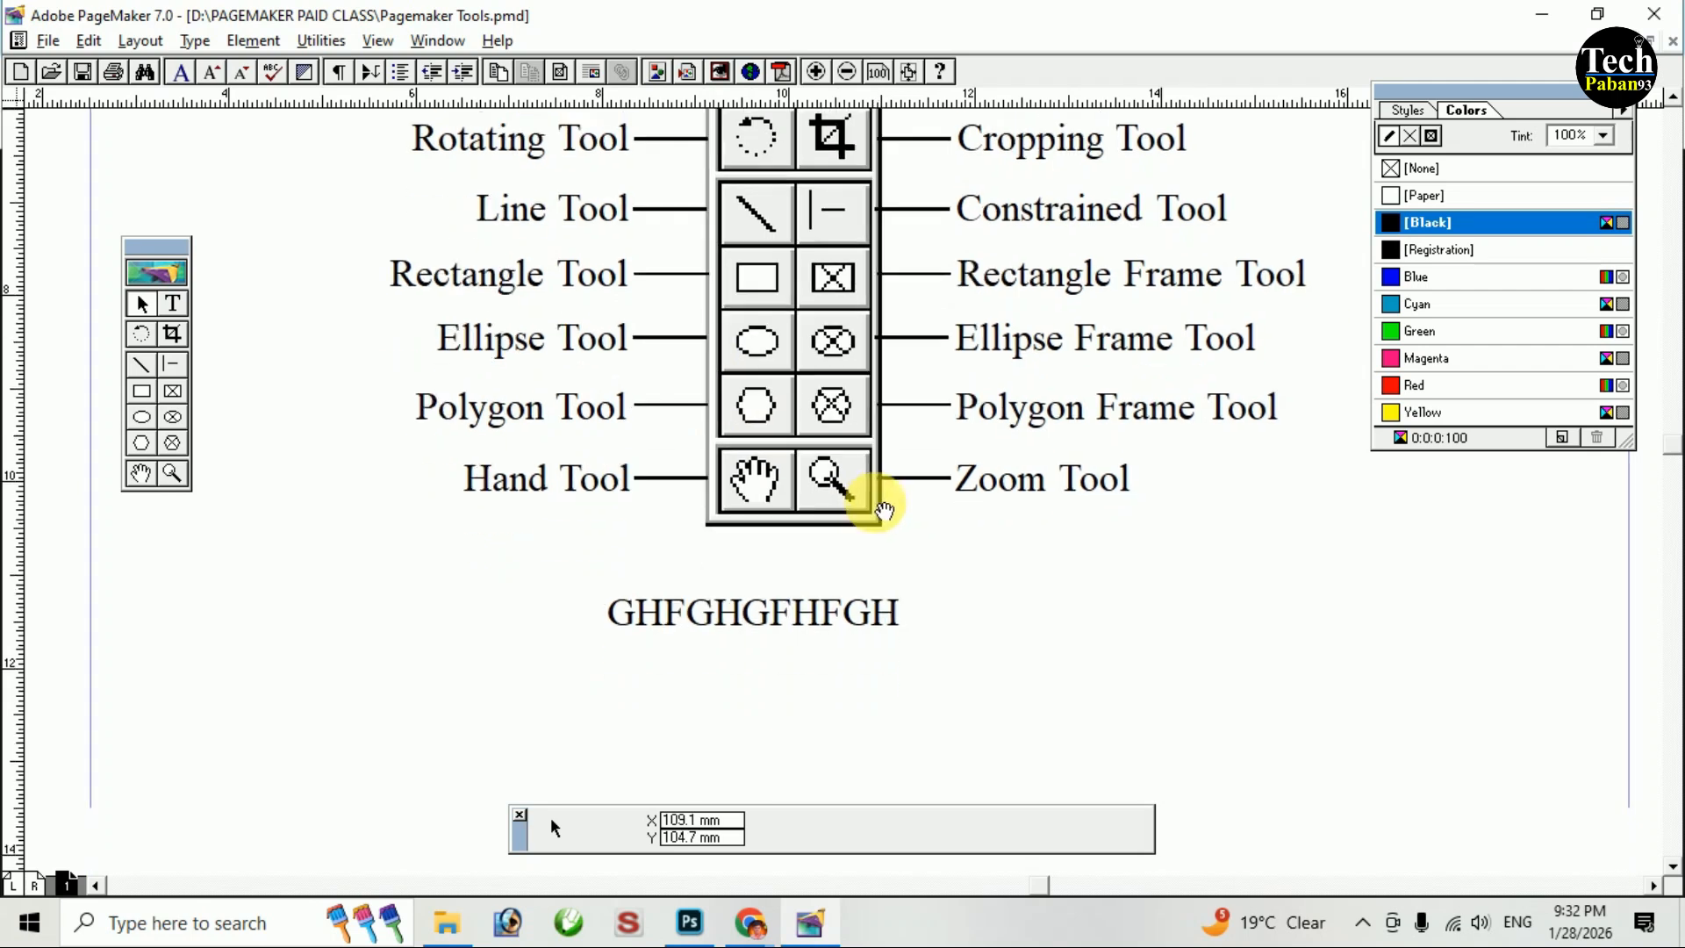
pyautogui.scroll(-3, 866, 362)
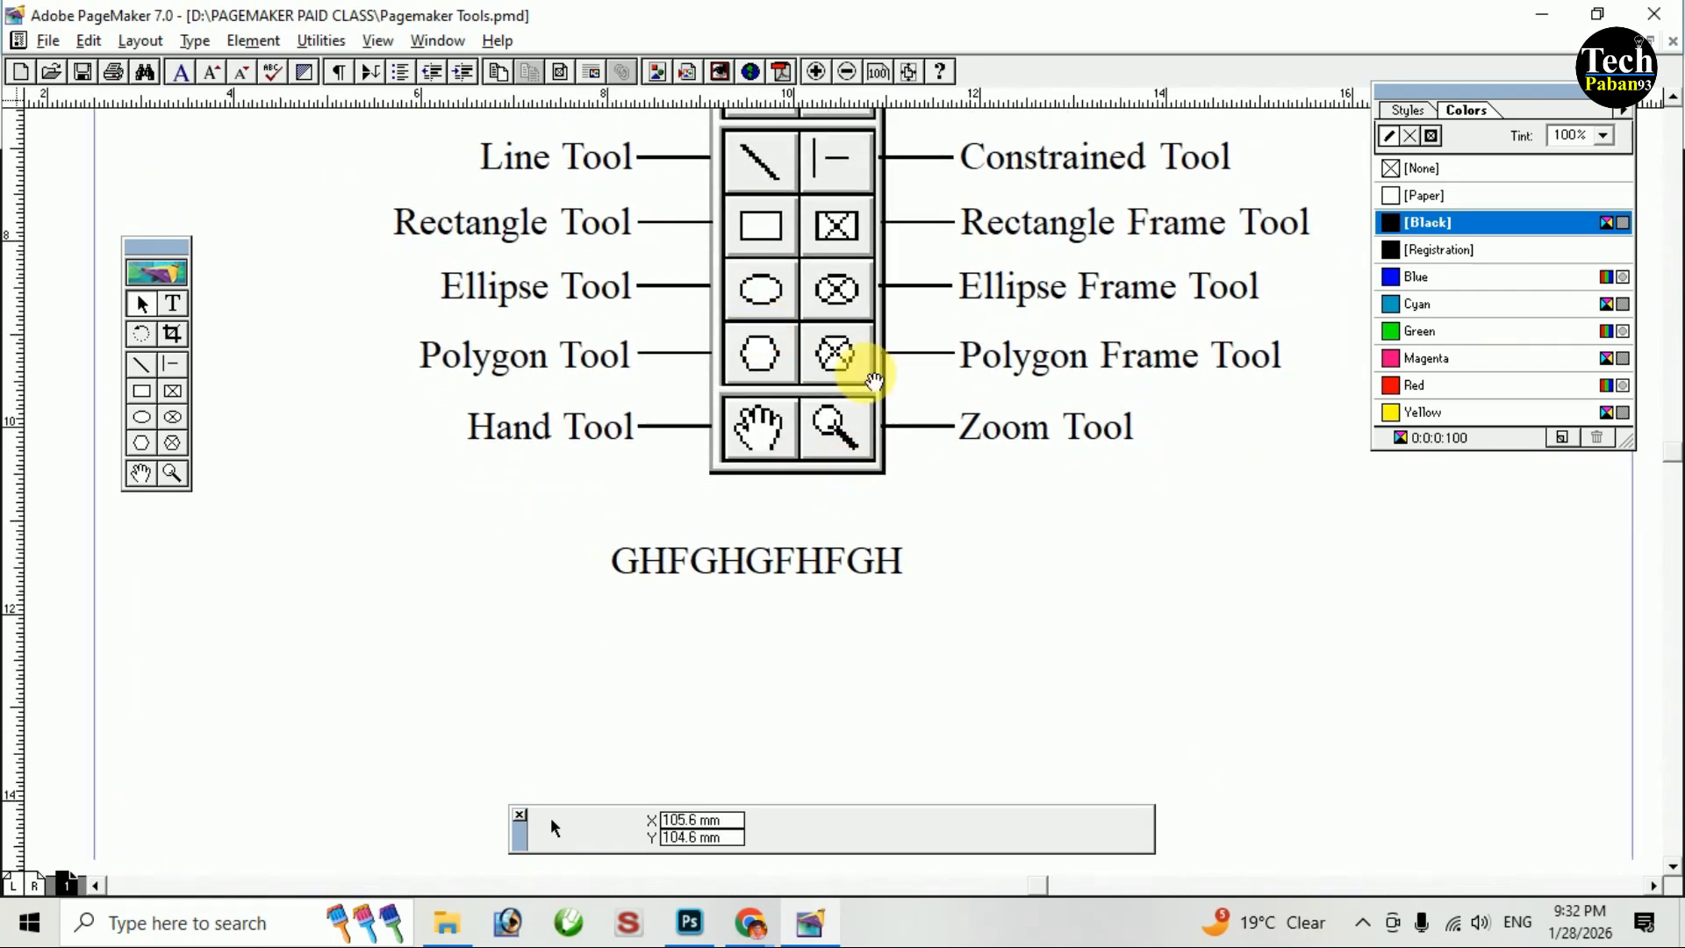
pyautogui.scroll(-3, 741, 357)
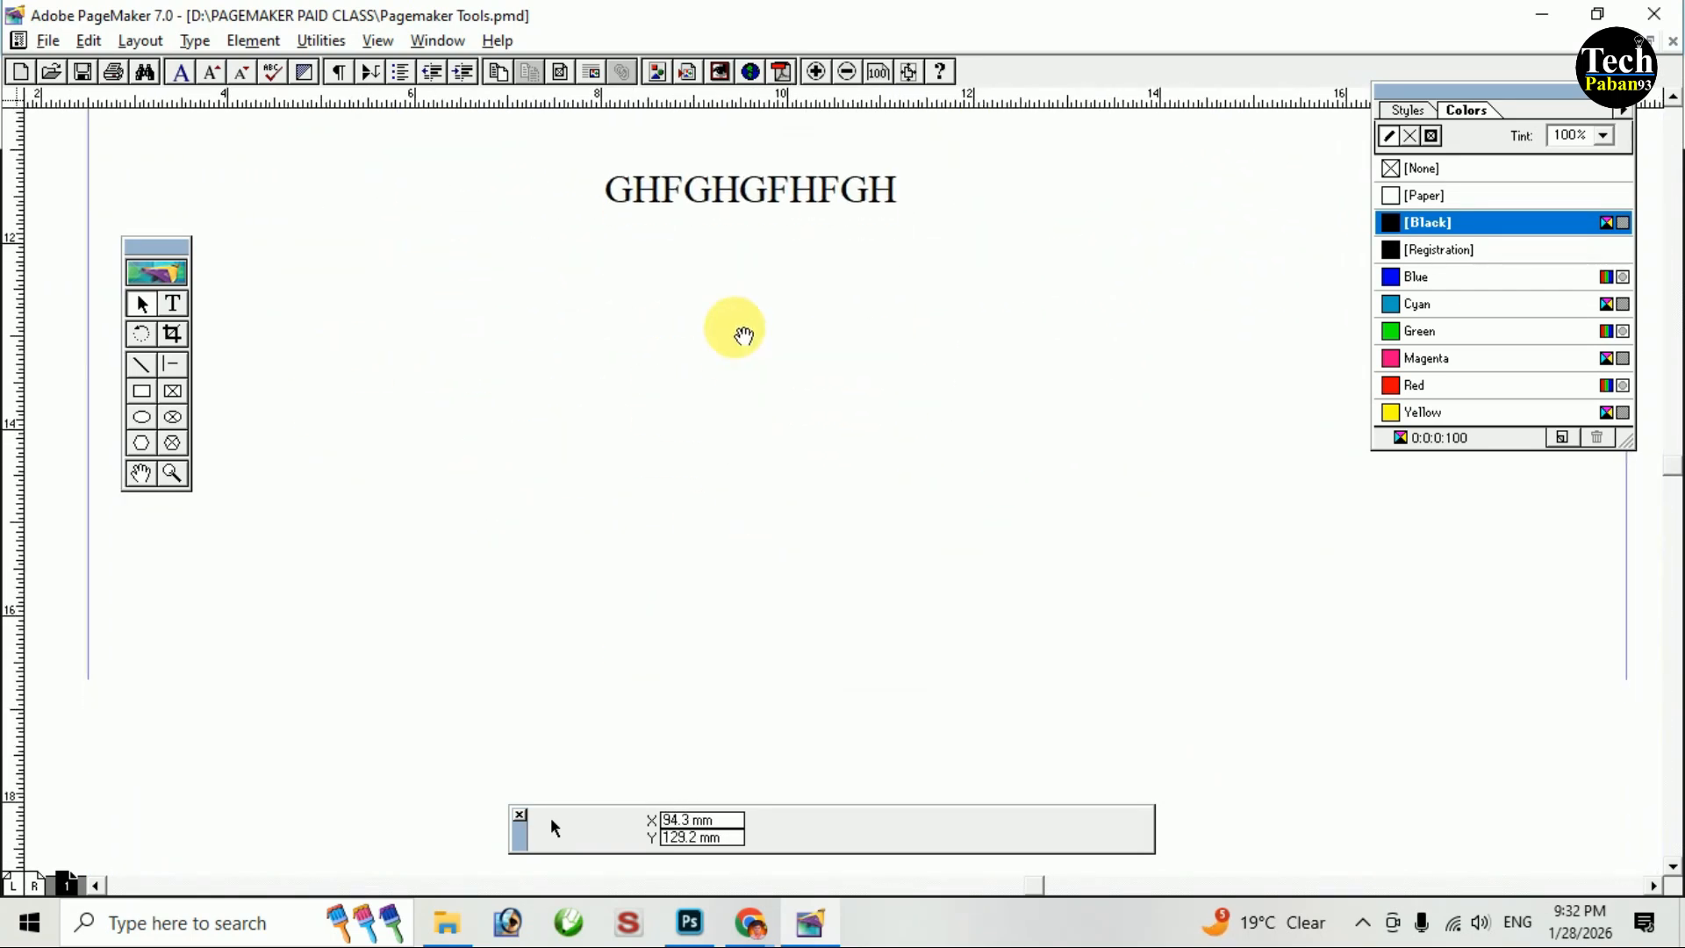
# Draw a long horizontal bar, a tall vertical bar, two wide rectangles, one about 35 × 13.5 mm, and a square below the text with the Rectangle tool.
pyautogui.moveTo(605, 299); pyautogui.dragTo(1069, 425)
pyautogui.press('Delete')
pyautogui.doubleClick(142, 395)
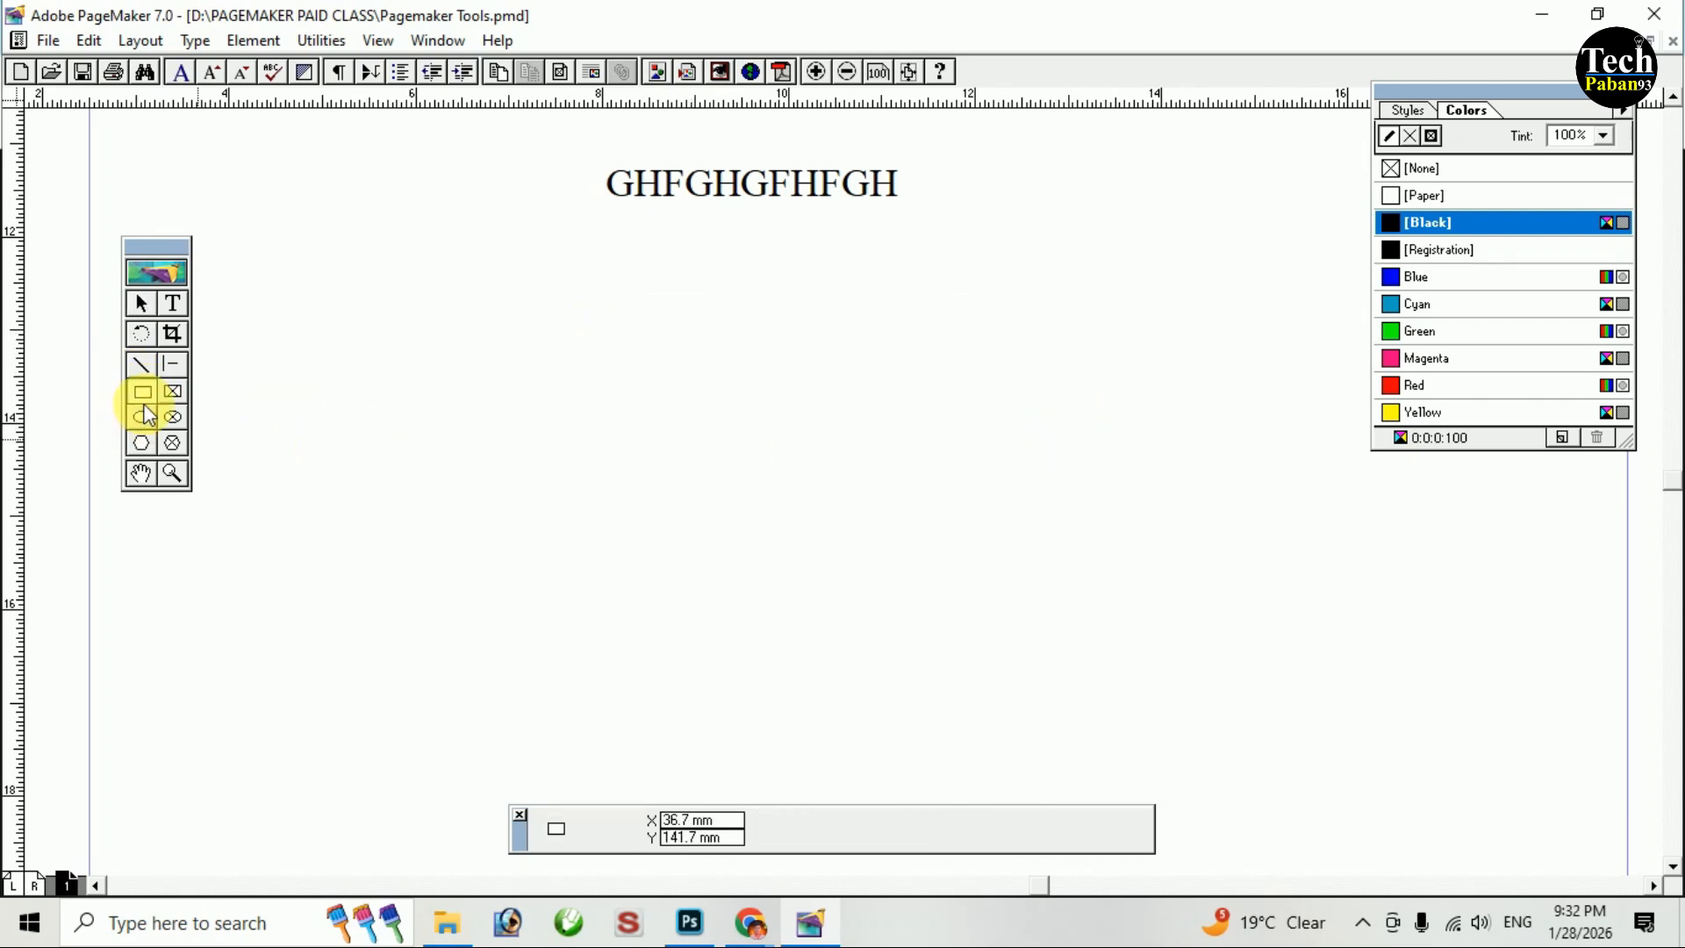
pyautogui.click(729, 382)
pyautogui.click(961, 375)
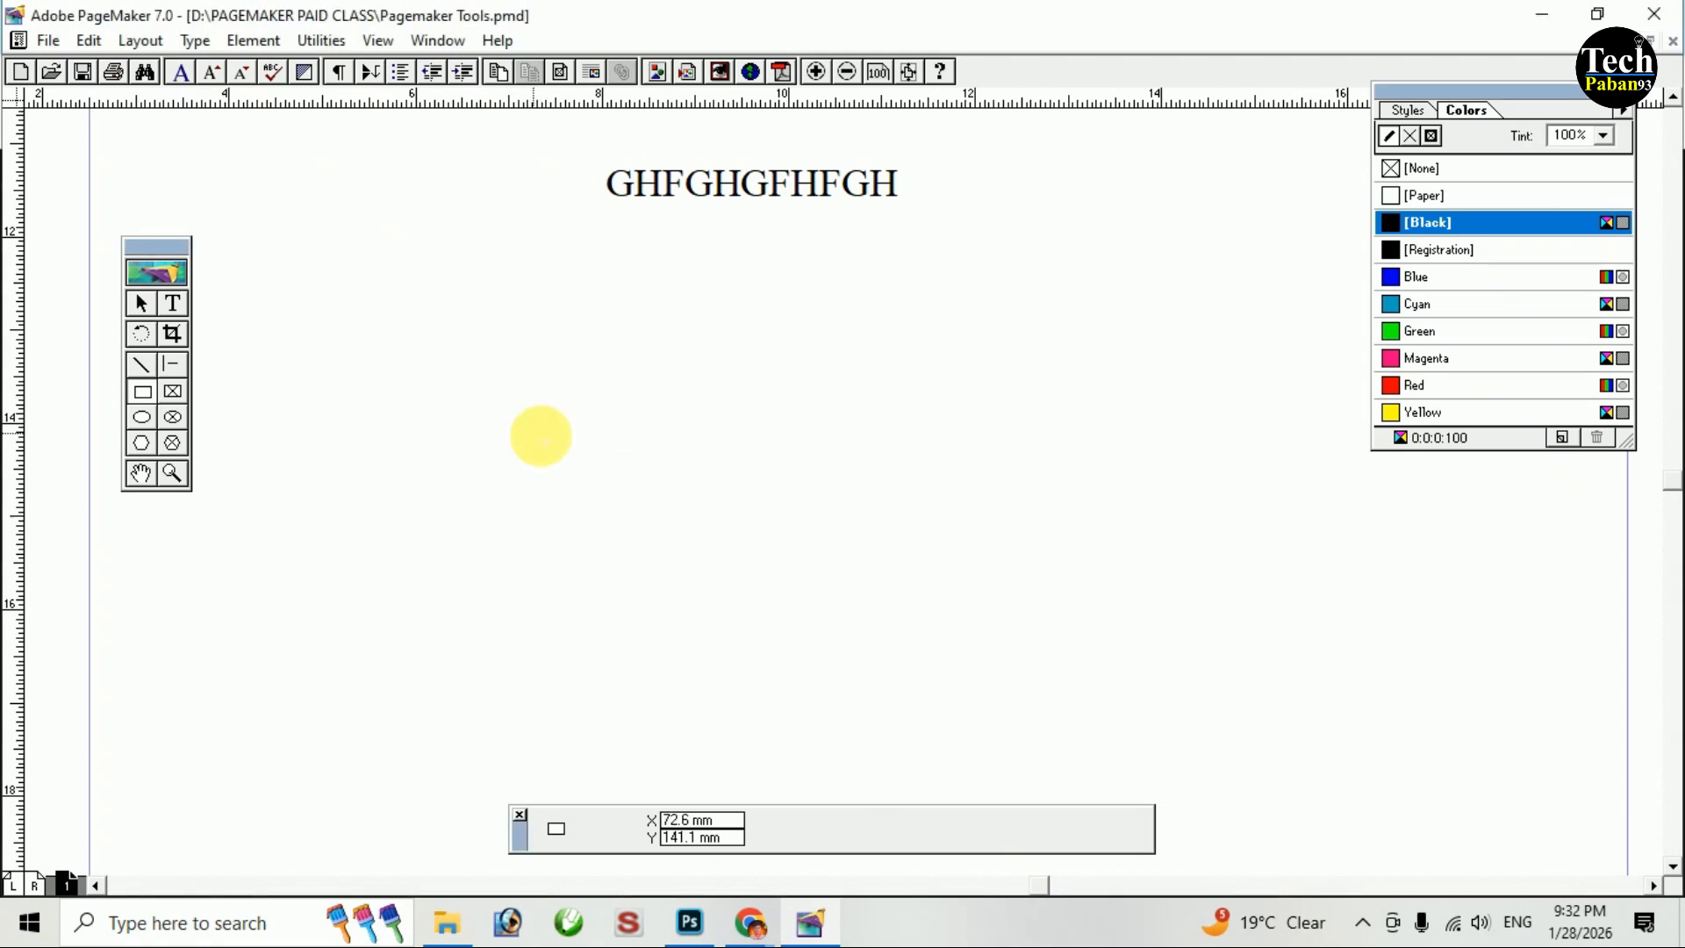
pyautogui.moveTo(540, 295)
pyautogui.mouseDown()
pyautogui.moveTo(1008, 459)
pyautogui.moveTo(1110, 456)
pyautogui.moveTo(918, 504)
pyautogui.moveTo(1046, 617)
pyautogui.moveTo(965, 464)
pyautogui.moveTo(1148, 629)
pyautogui.moveTo(1027, 485)
pyautogui.moveTo(1109, 583)
pyautogui.moveTo(971, 482)
pyautogui.moveTo(1208, 418)
pyautogui.moveTo(1274, 372)
pyautogui.moveTo(1264, 345)
pyautogui.moveTo(1184, 343)
pyautogui.mouseUp()
pyautogui.moveTo(643, 252)
pyautogui.mouseDown()
pyautogui.moveTo(723, 614)
pyautogui.moveTo(700, 644)
pyautogui.mouseUp()
pyautogui.moveTo(775, 375); pyautogui.dragTo(1039, 503)
pyautogui.moveTo(826, 567)
pyautogui.mouseDown()
pyautogui.moveTo(945, 615)
pyautogui.moveTo(1286, 688)
pyautogui.moveTo(1197, 673)
pyautogui.moveTo(1153, 693)
pyautogui.mouseUp()
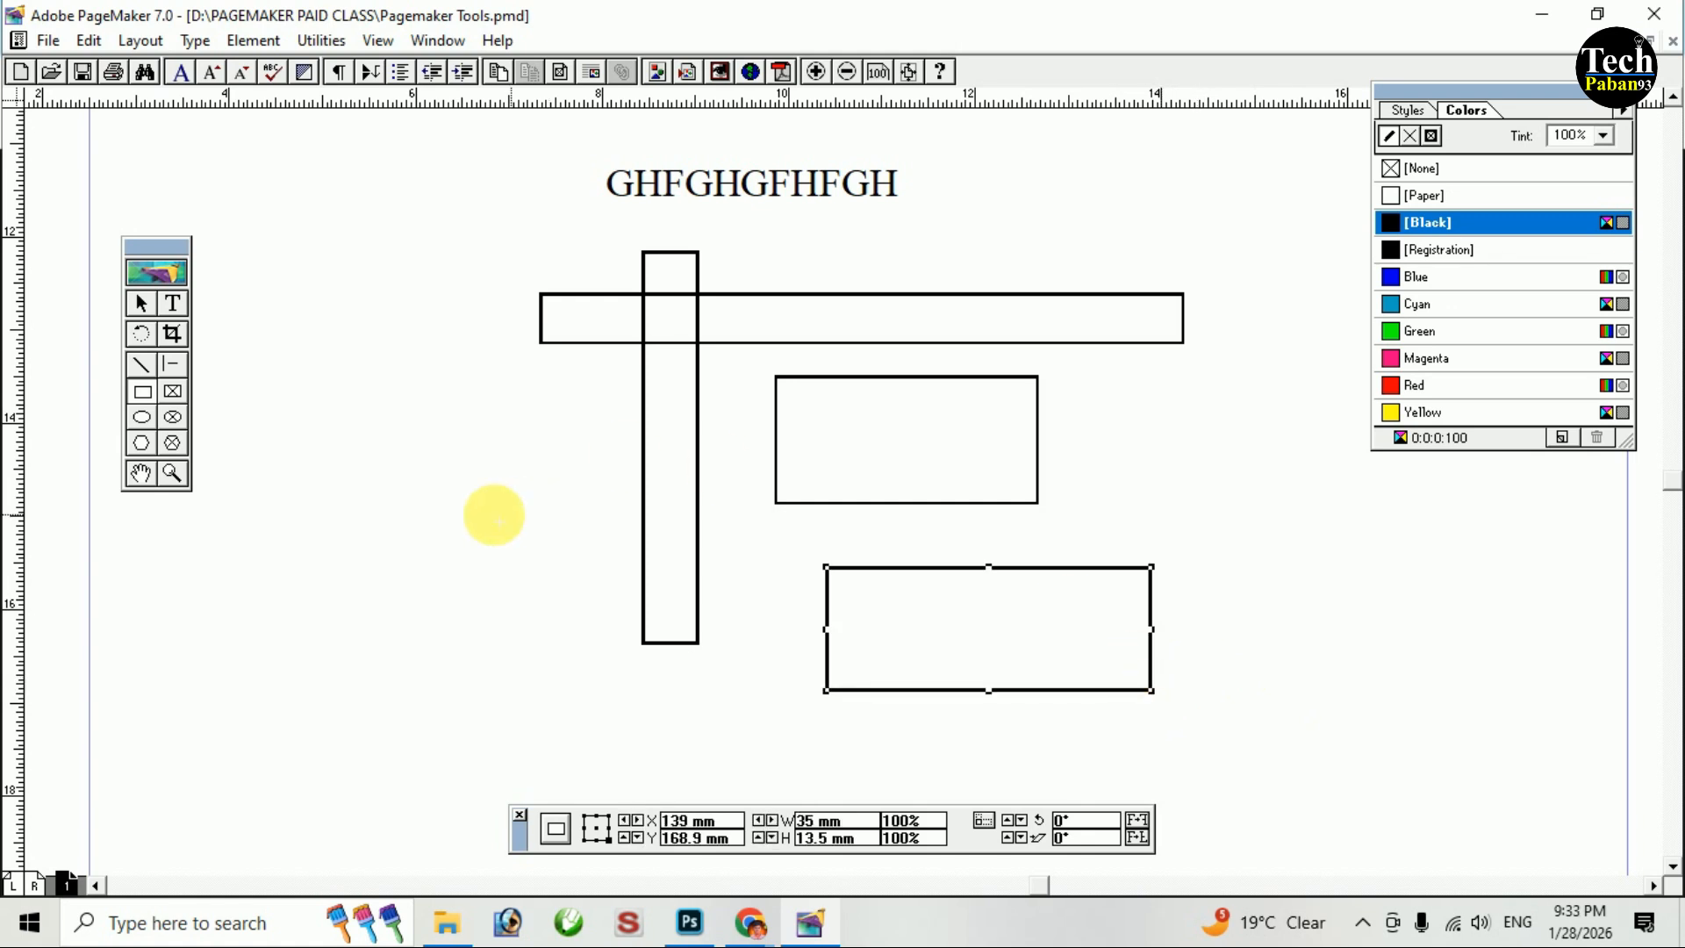
pyautogui.moveTo(362, 417)
pyautogui.mouseDown()
pyautogui.moveTo(576, 670)
pyautogui.moveTo(489, 542)
pyautogui.moveTo(586, 640)
pyautogui.moveTo(580, 587)
pyautogui.moveTo(607, 621)
pyautogui.moveTo(582, 583)
pyautogui.moveTo(600, 594)
pyautogui.mouseUp()
# Select all the rectangles together with the text line above them and delete them.
pyautogui.click(139, 306)
pyautogui.click(139, 306)
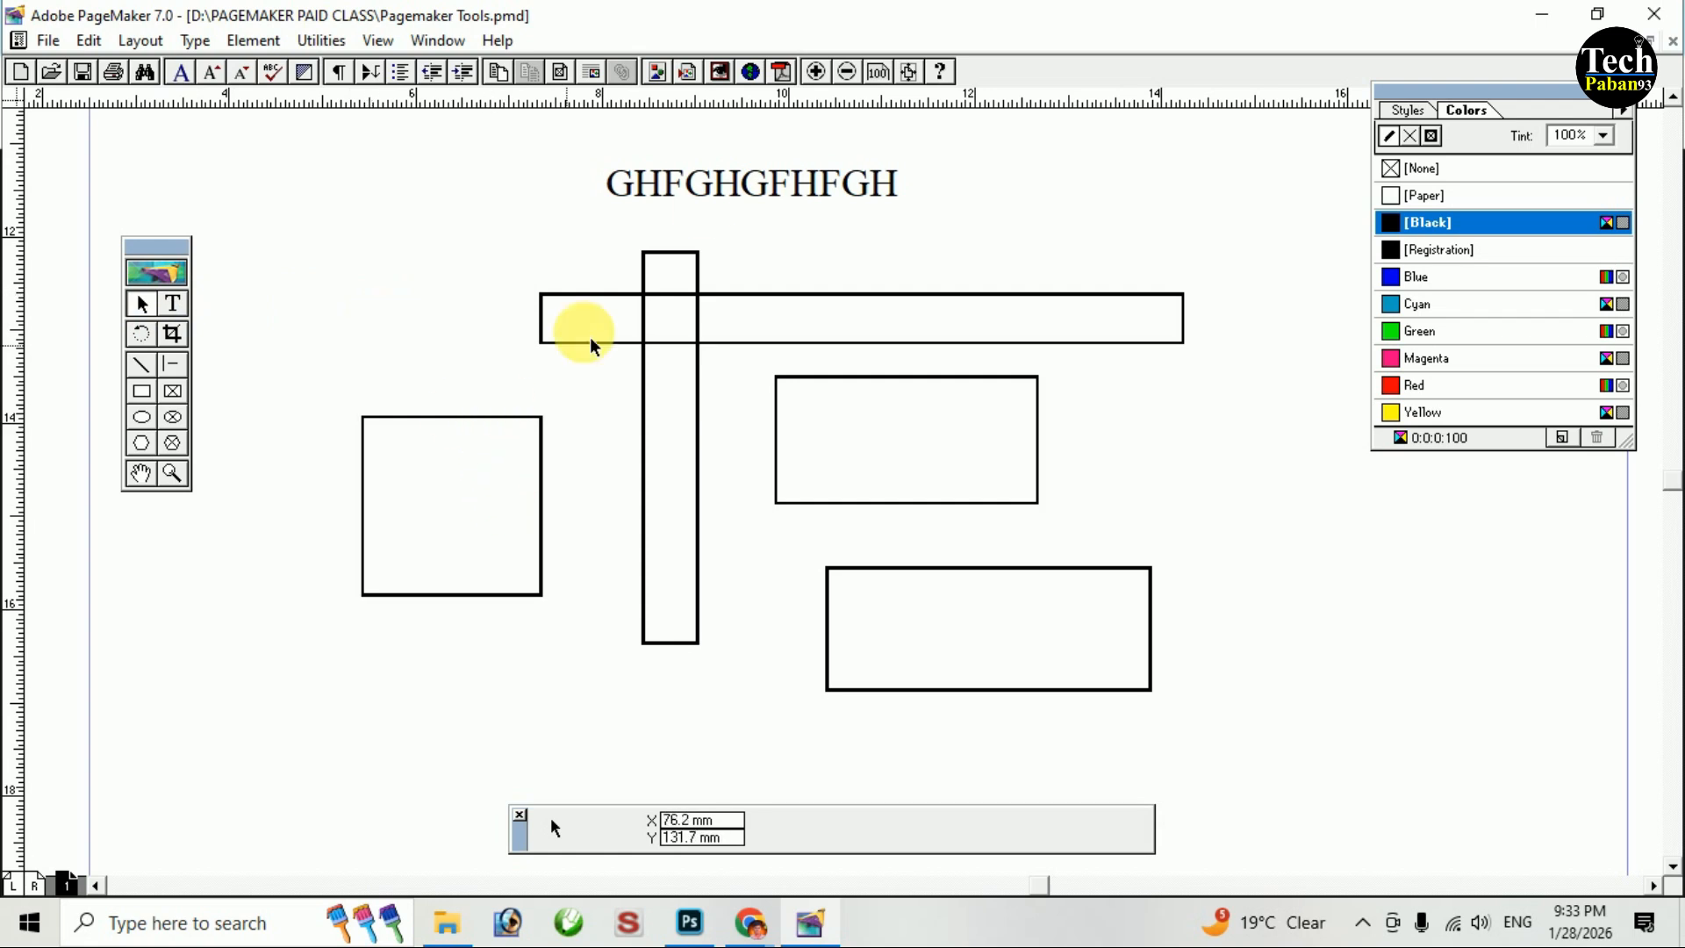
pyautogui.click(785, 208)
pyautogui.moveTo(1124, 710); pyautogui.dragTo(1271, 742)
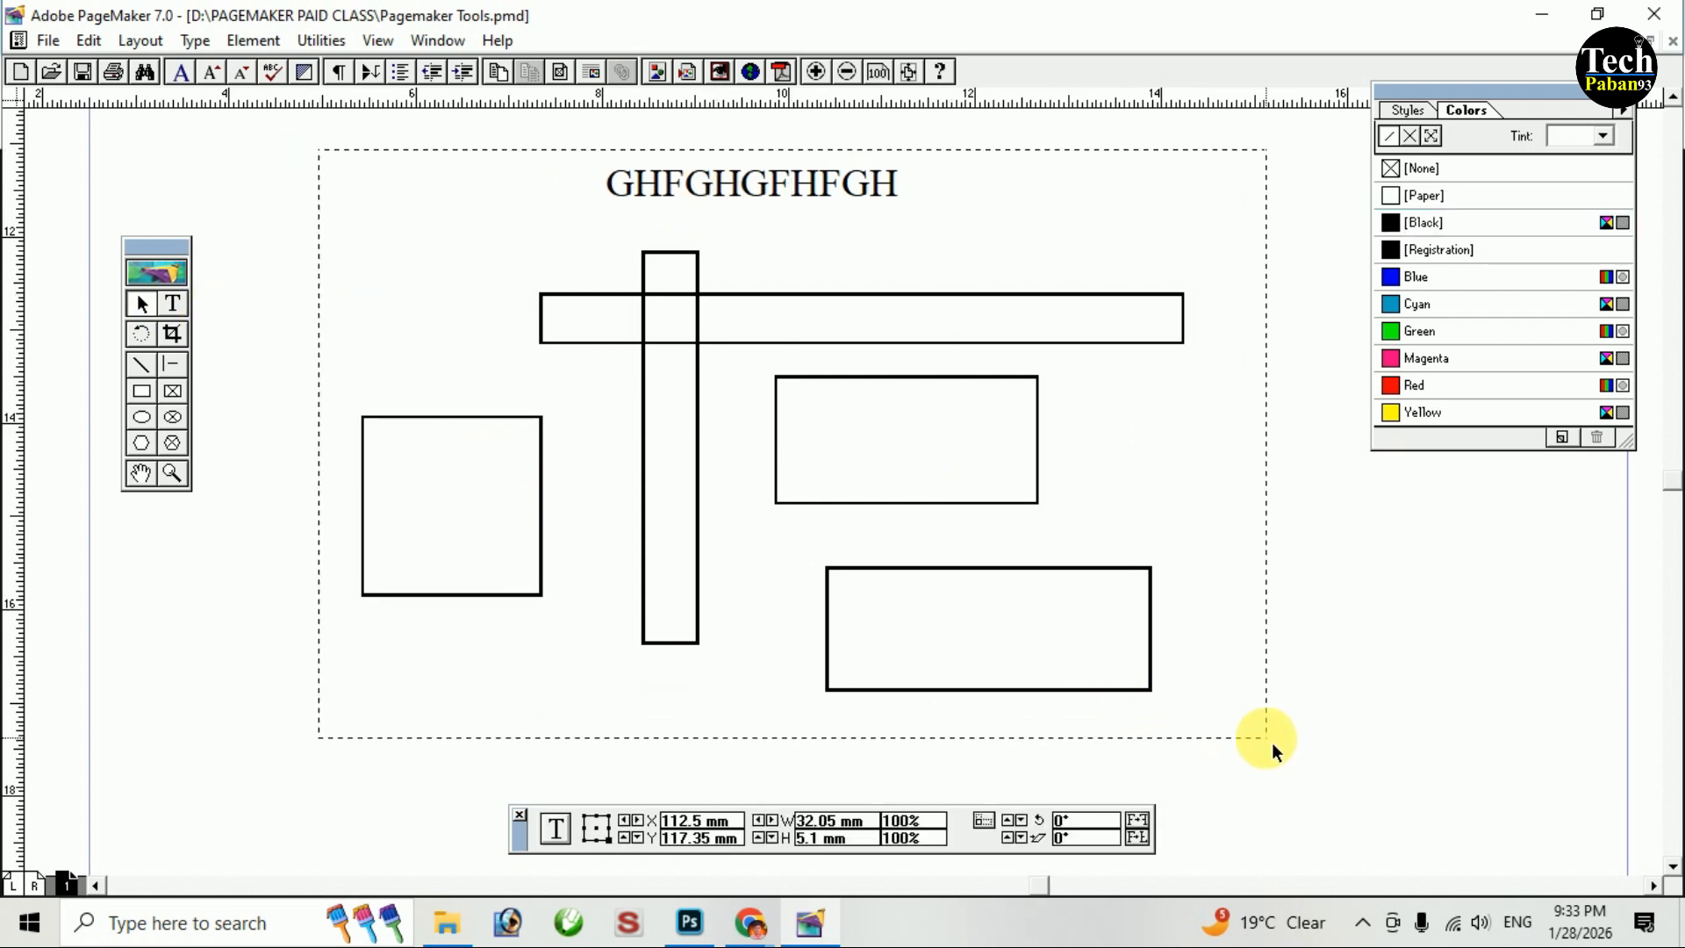
pyautogui.press('Delete')
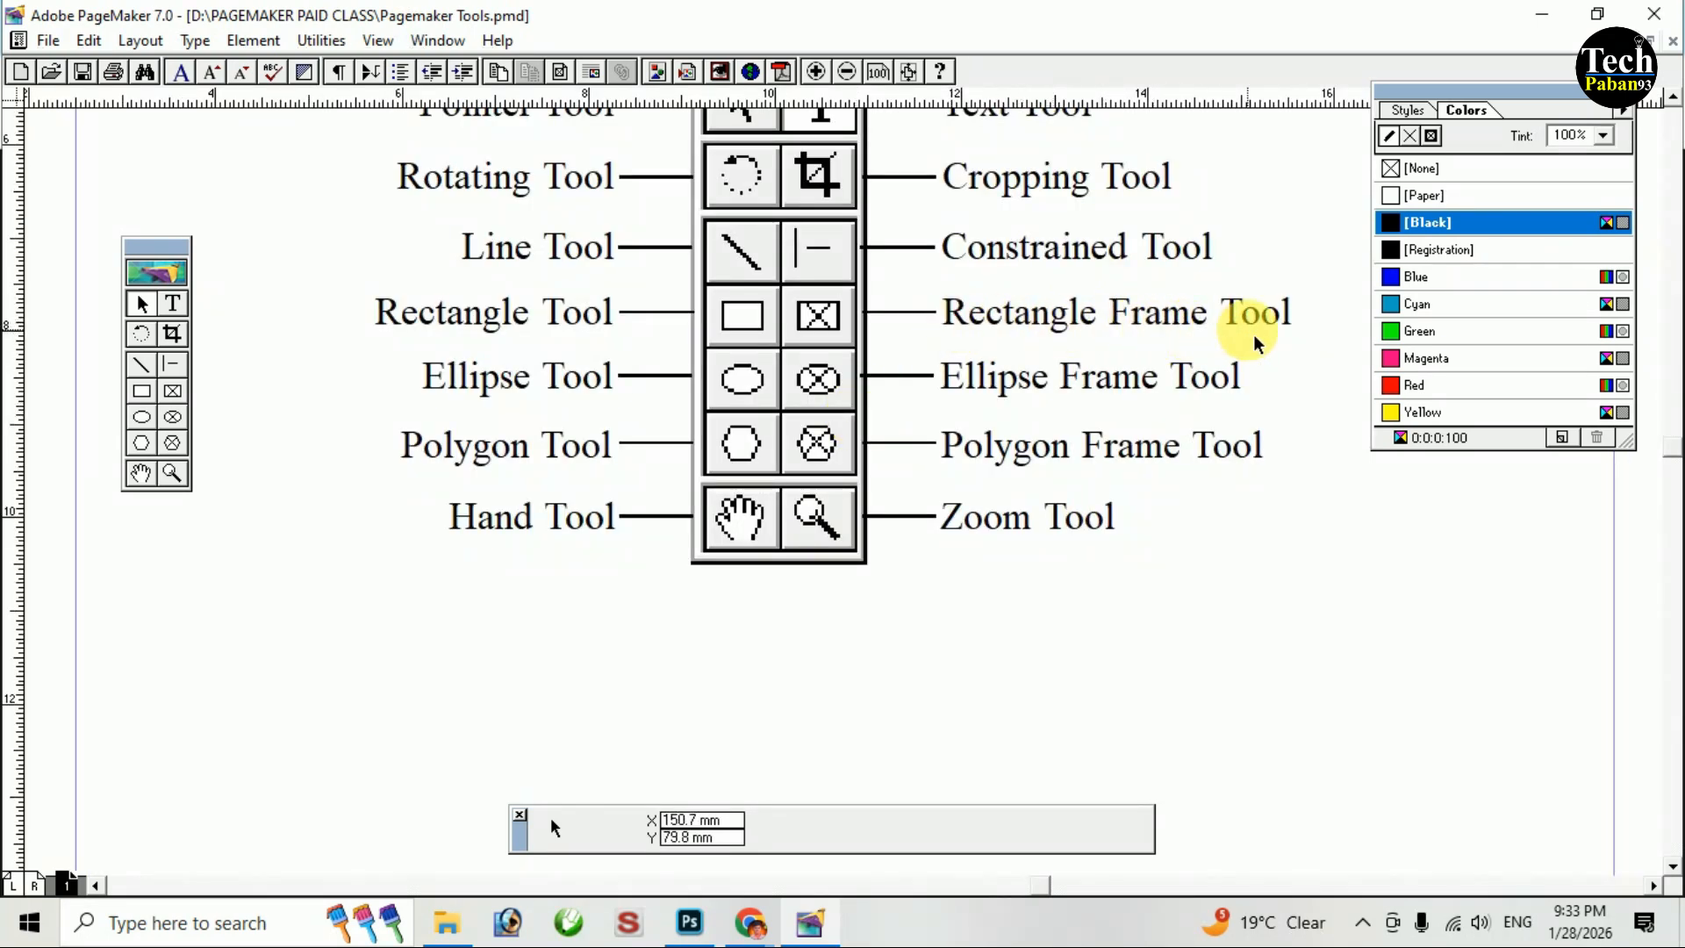
# Draw a square about 21 mm wide with the Rectangle tool and a square frame about 20.4 mm wide to its right with the Rectangle Frame tool.
pyautogui.scroll(-5, 859, 339)
pyautogui.scroll(3, 824, 351)
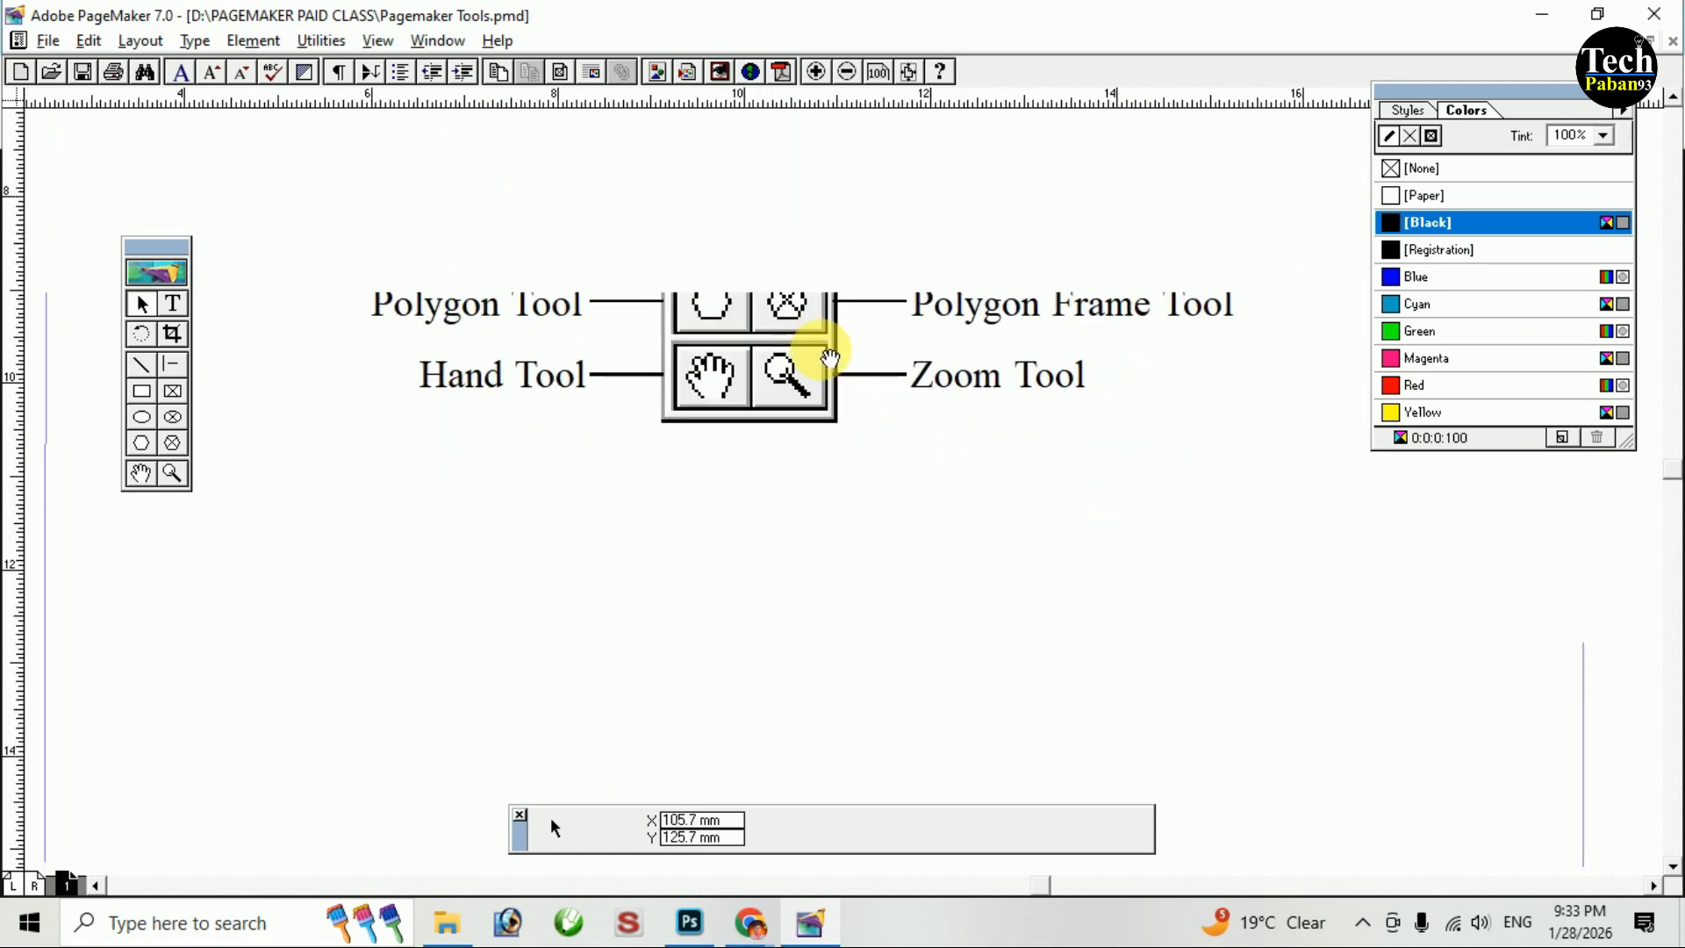
pyautogui.scroll(-5, 825, 338)
pyautogui.click(151, 393)
pyautogui.moveTo(515, 320)
pyautogui.mouseDown()
pyautogui.moveTo(746, 538)
pyautogui.moveTo(729, 515)
pyautogui.mouseUp()
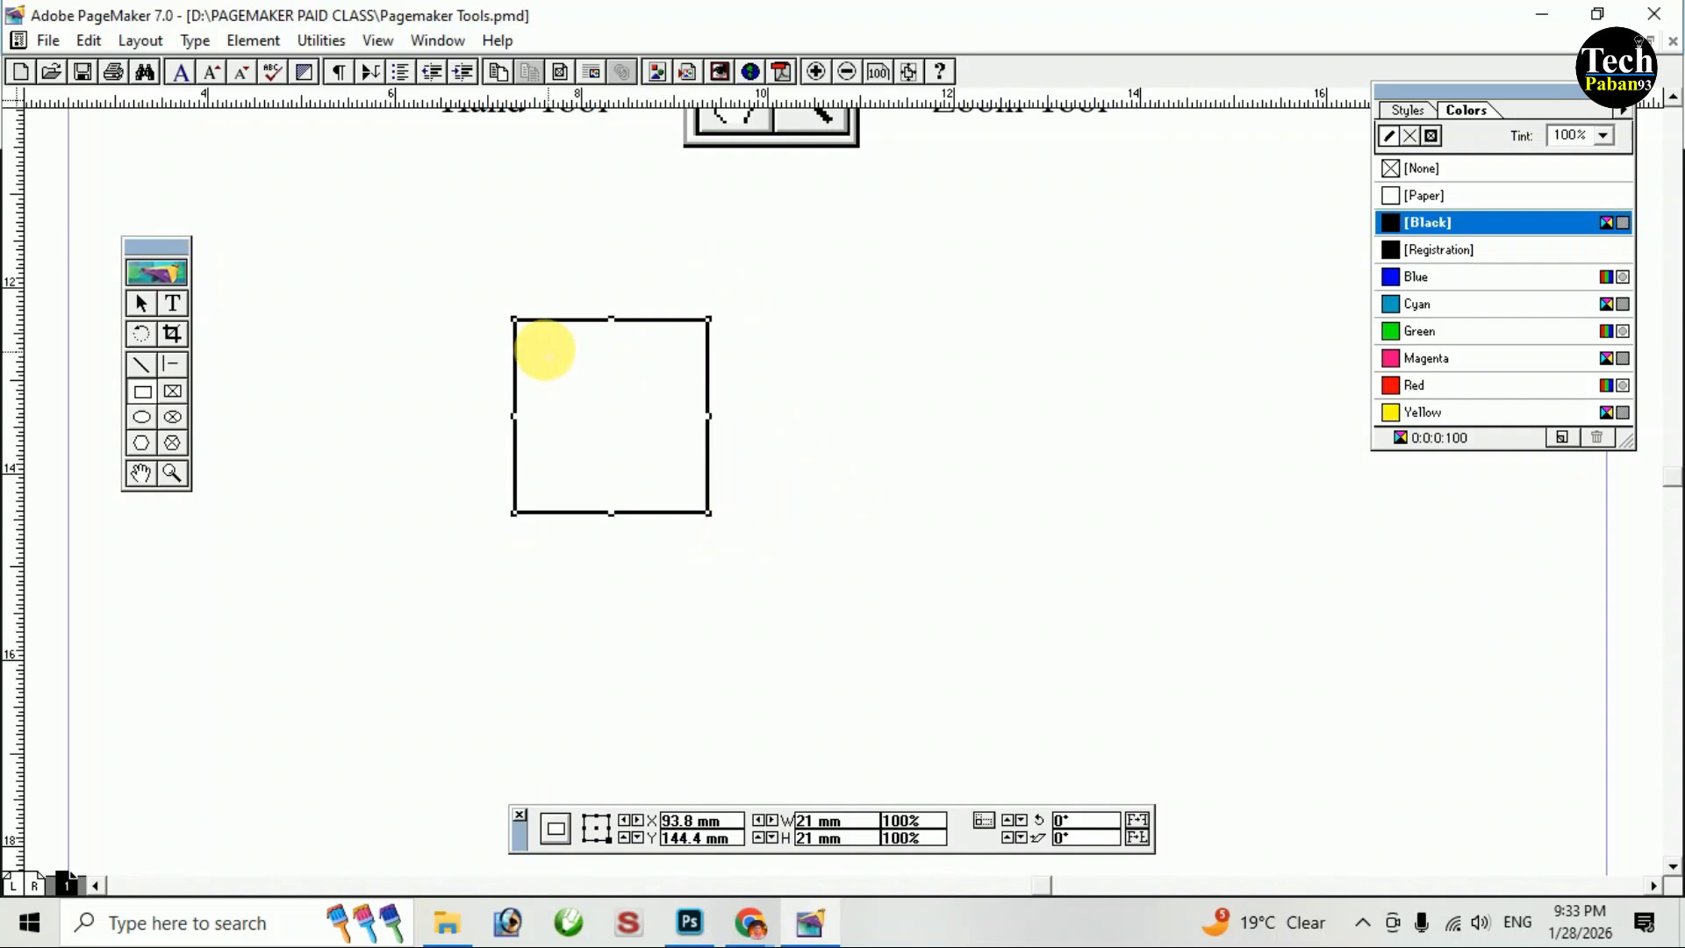
pyautogui.click(175, 392)
pyautogui.moveTo(779, 318); pyautogui.dragTo(968, 502)
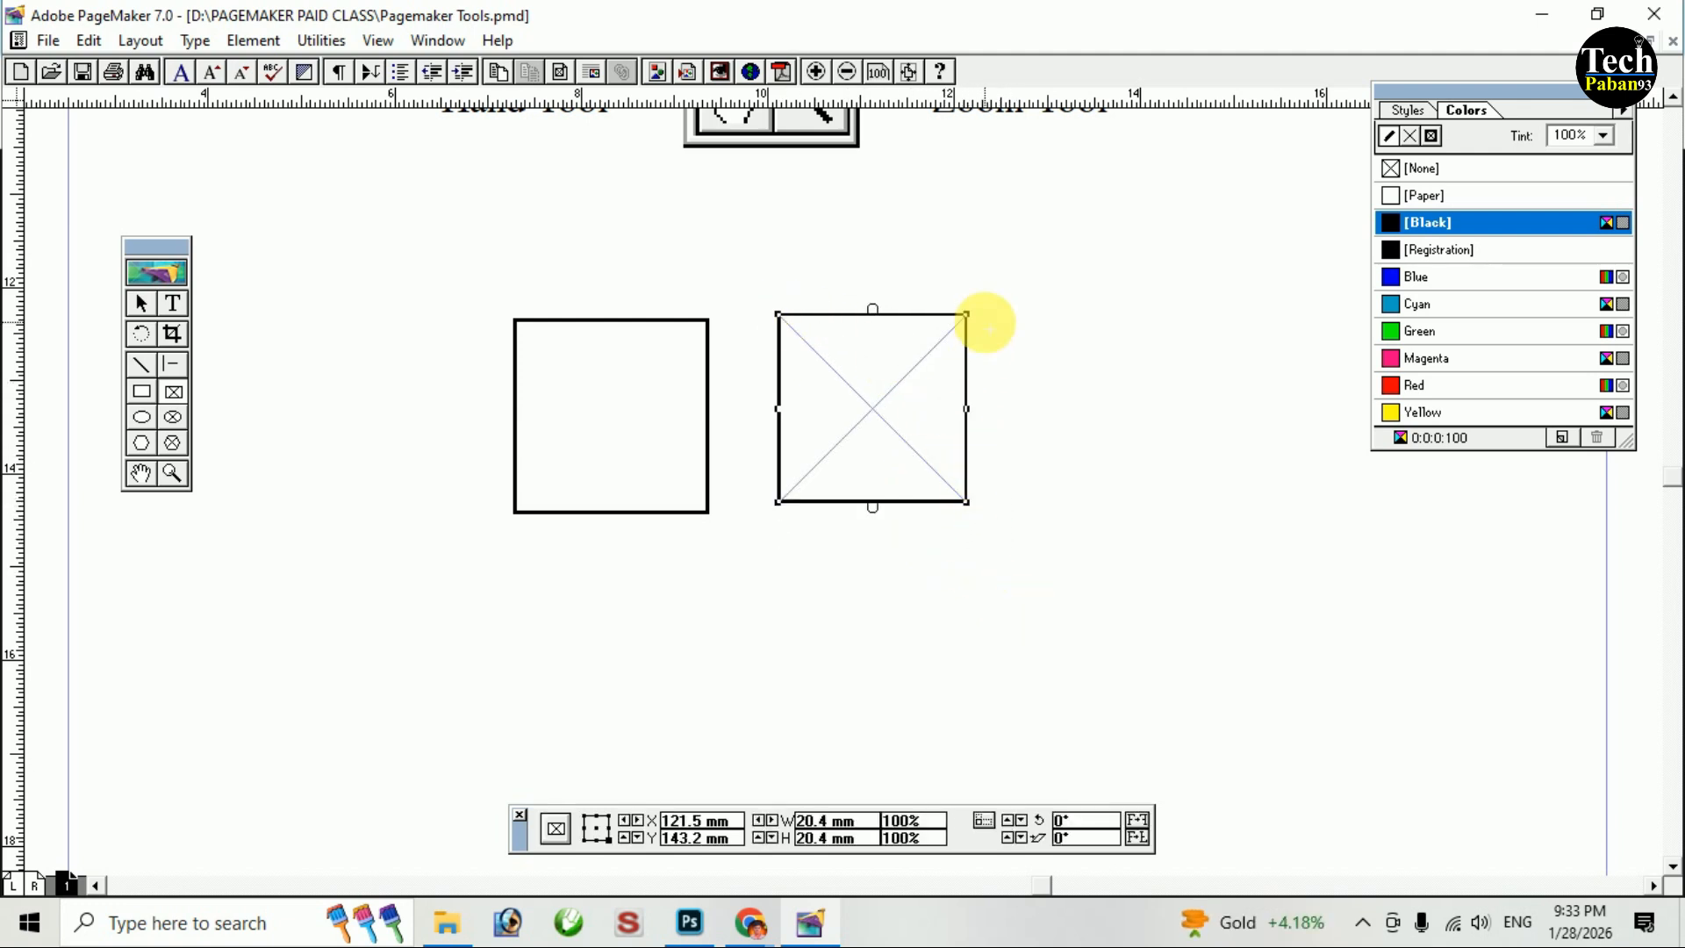
# Move the square frame slightly closer to the plain square by its interior, and test selecting it from inside with the Pointer tool.
pyautogui.click(140, 302)
pyautogui.click(1208, 323)
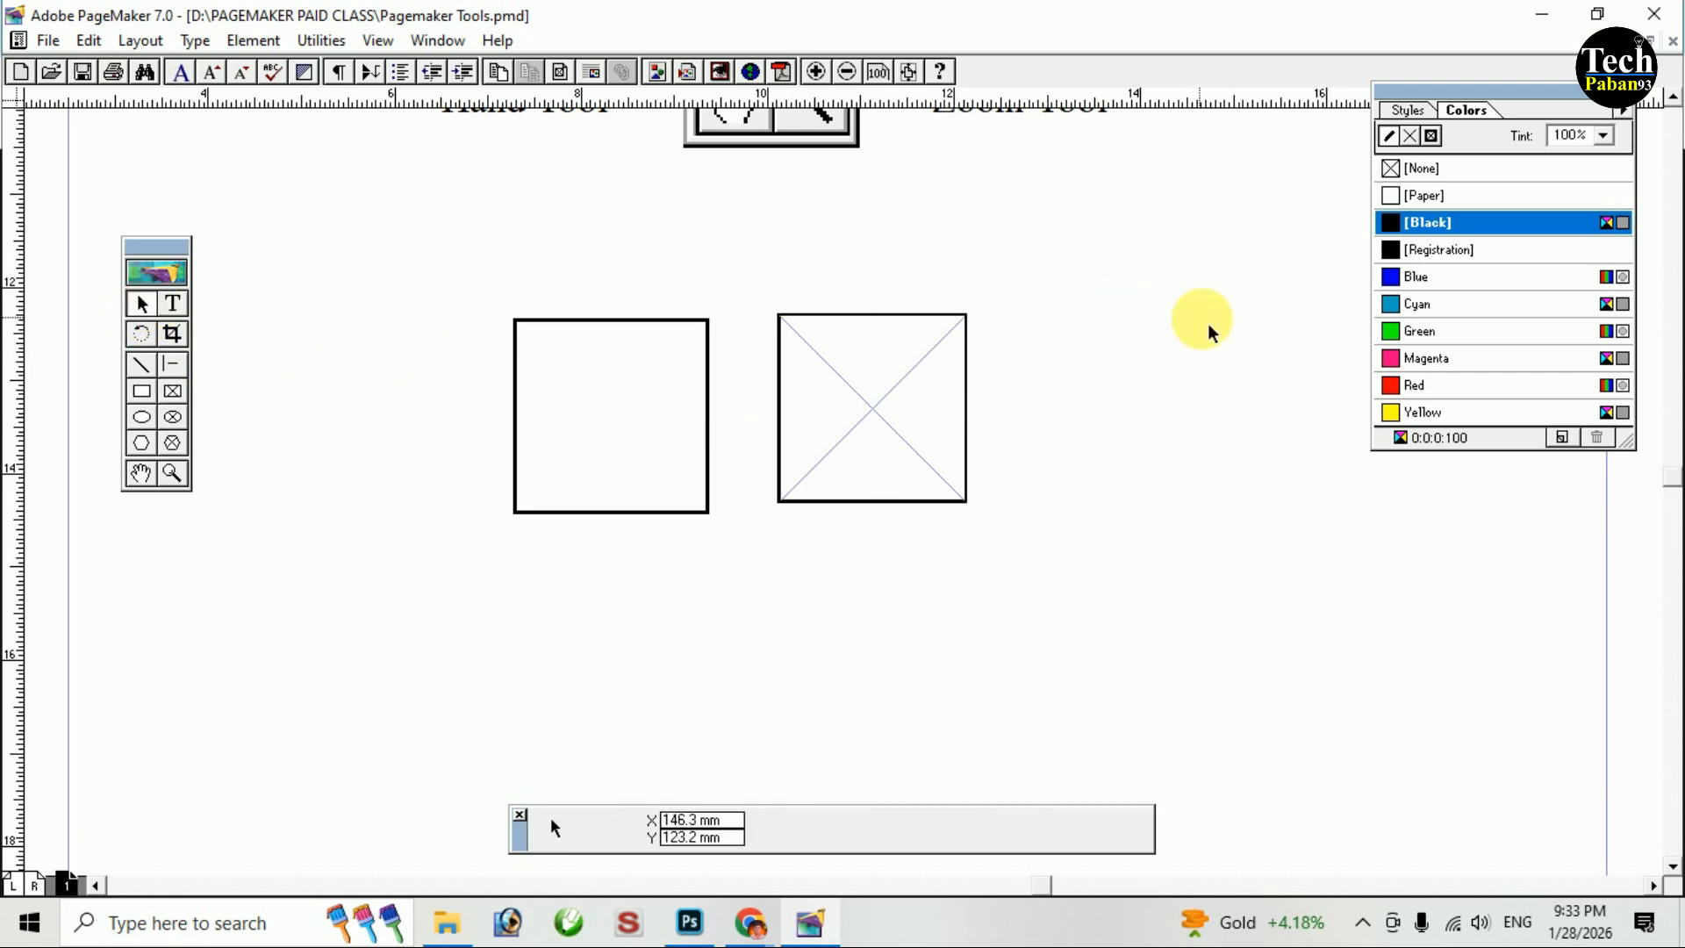
pyautogui.moveTo(904, 405); pyautogui.dragTo(846, 434)
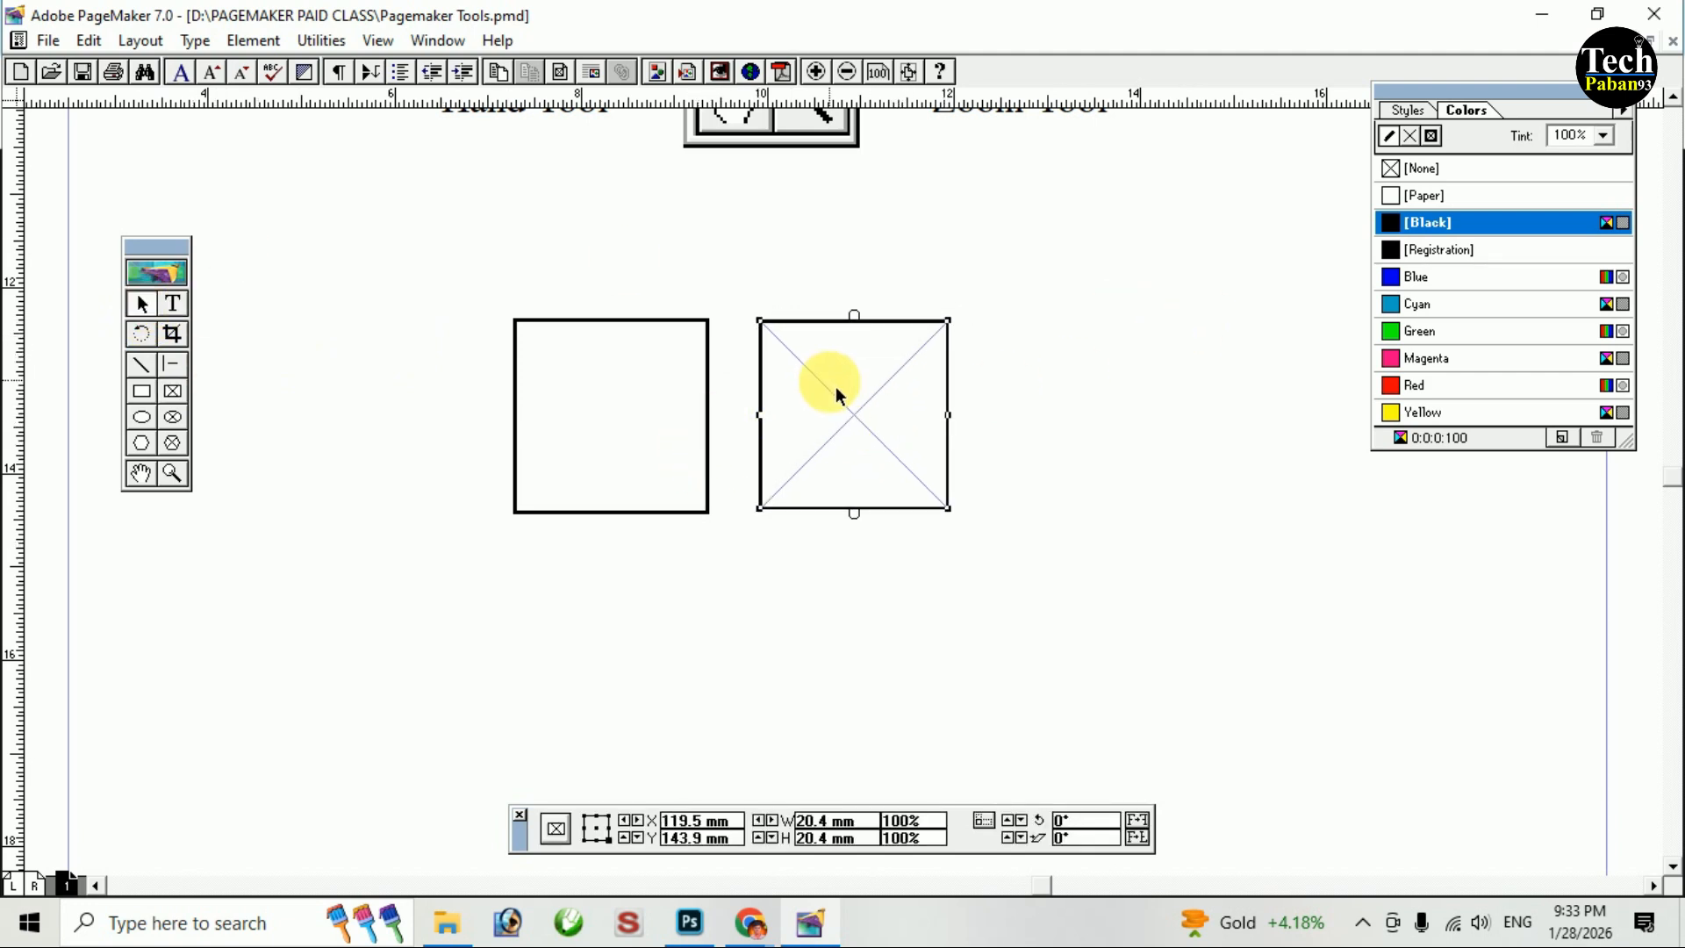
pyautogui.click(799, 291)
pyautogui.click(825, 330)
pyautogui.moveTo(809, 395); pyautogui.dragTo(820, 444)
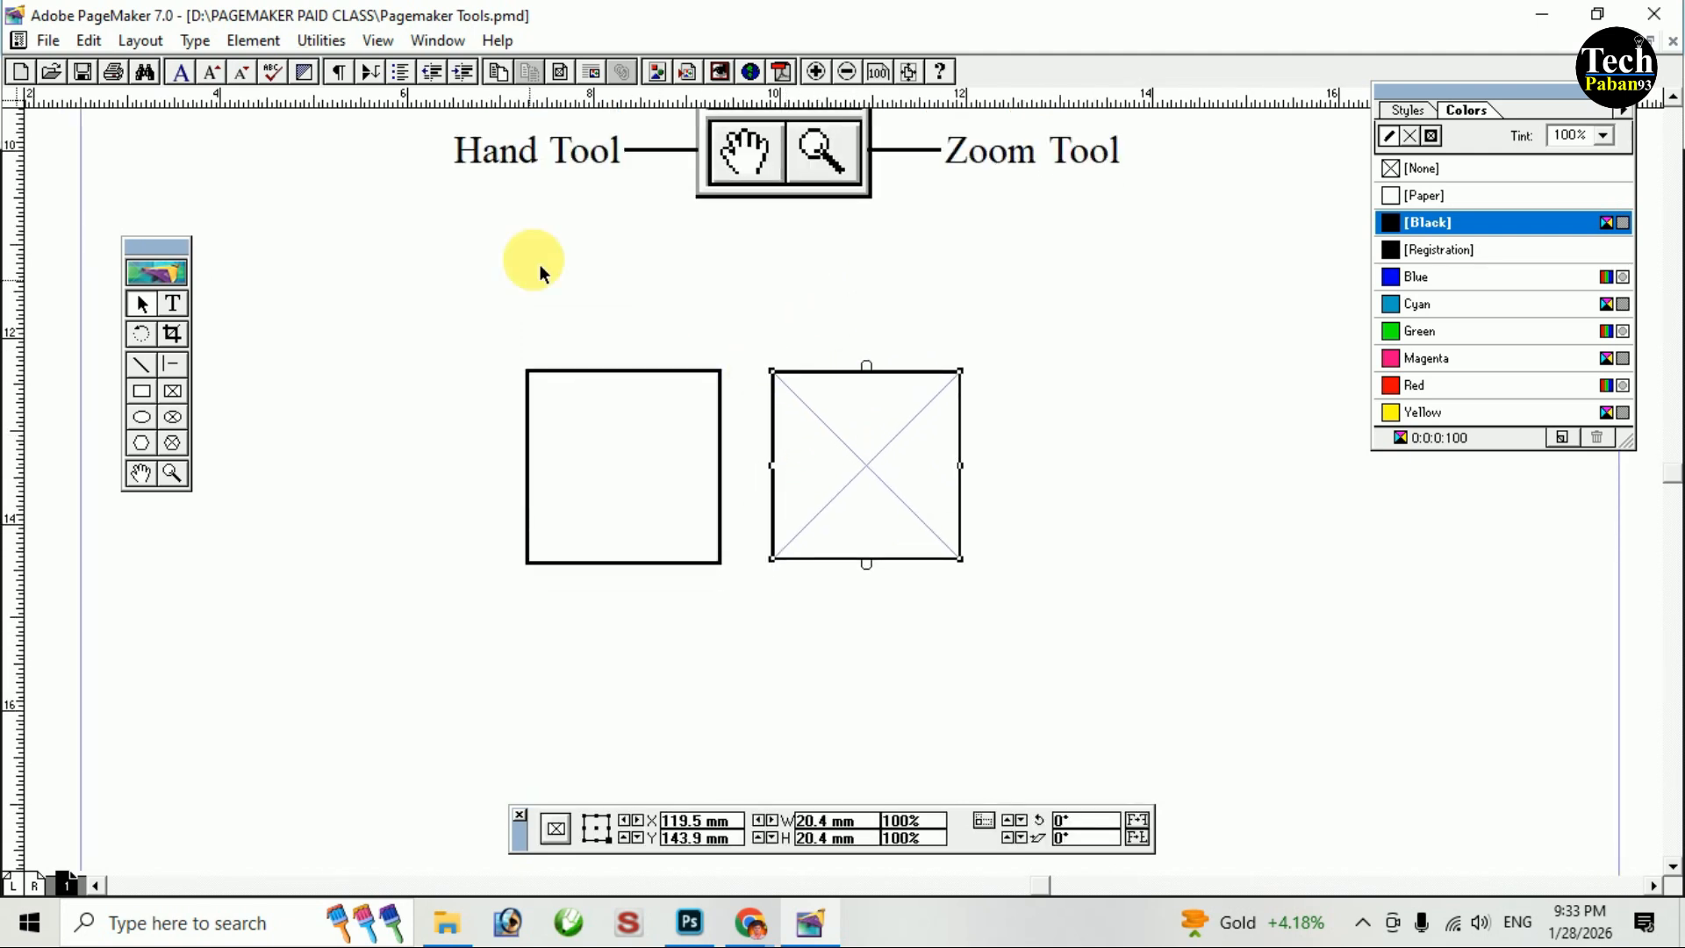
pyautogui.moveTo(709, 486); pyautogui.dragTo(699, 444)
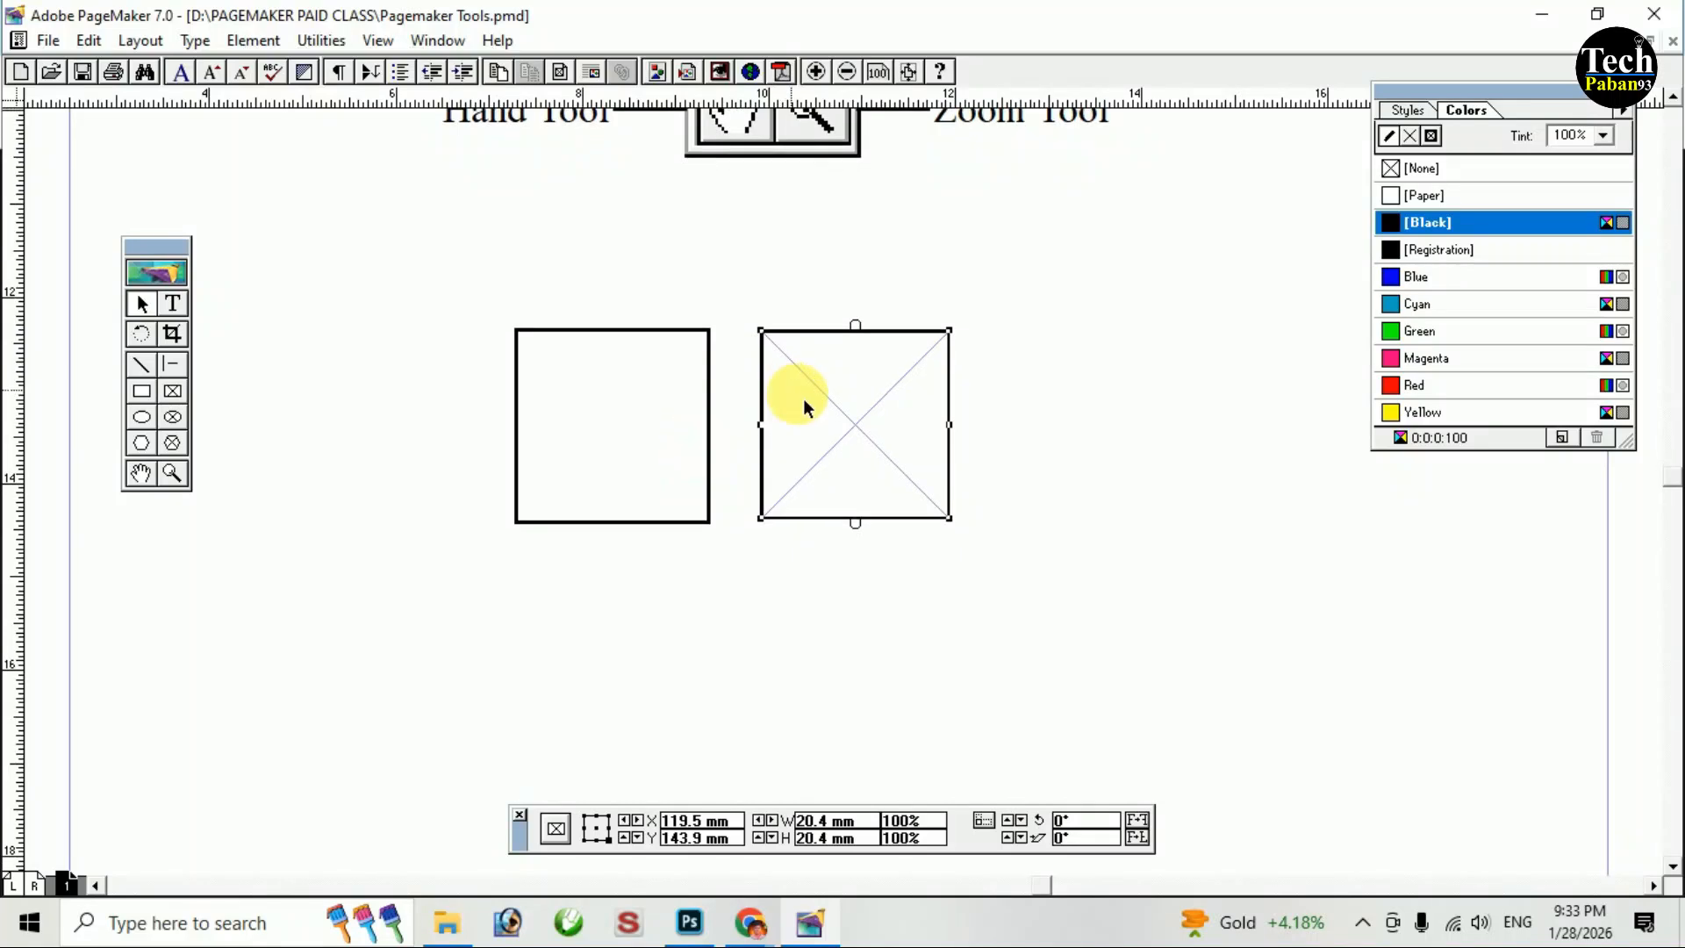
# Delete the square frame and the plain square below the toolbox diagram.
pyautogui.click(901, 249)
pyautogui.click(876, 444)
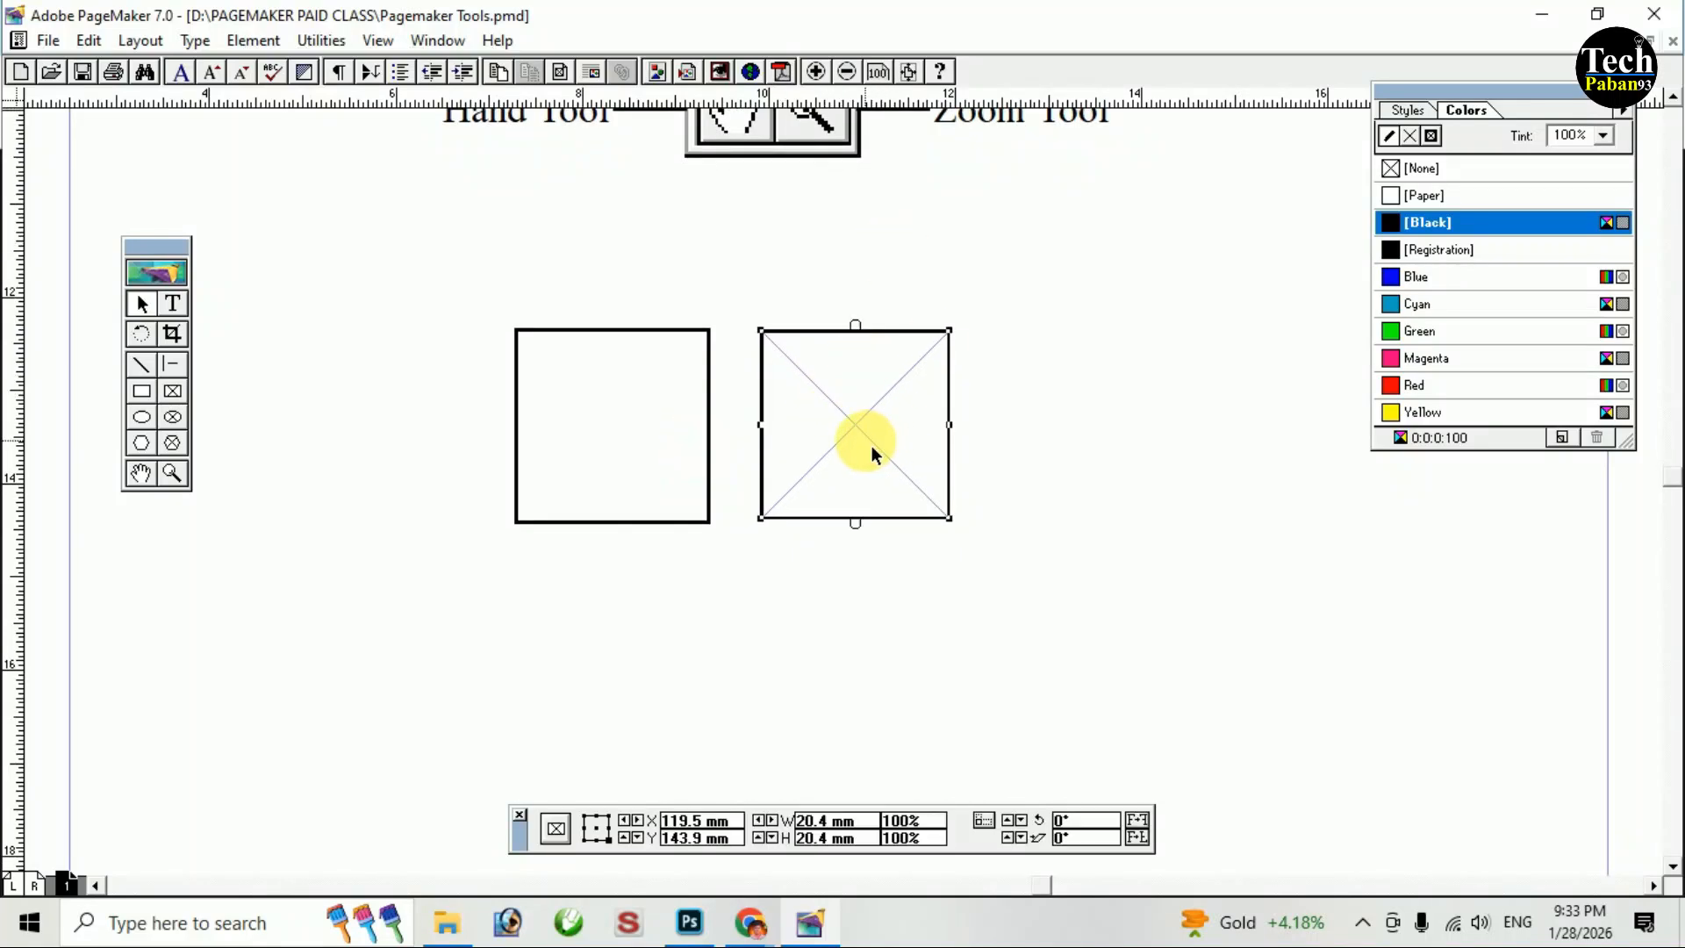
pyautogui.press('Delete')
pyautogui.press('Delete')
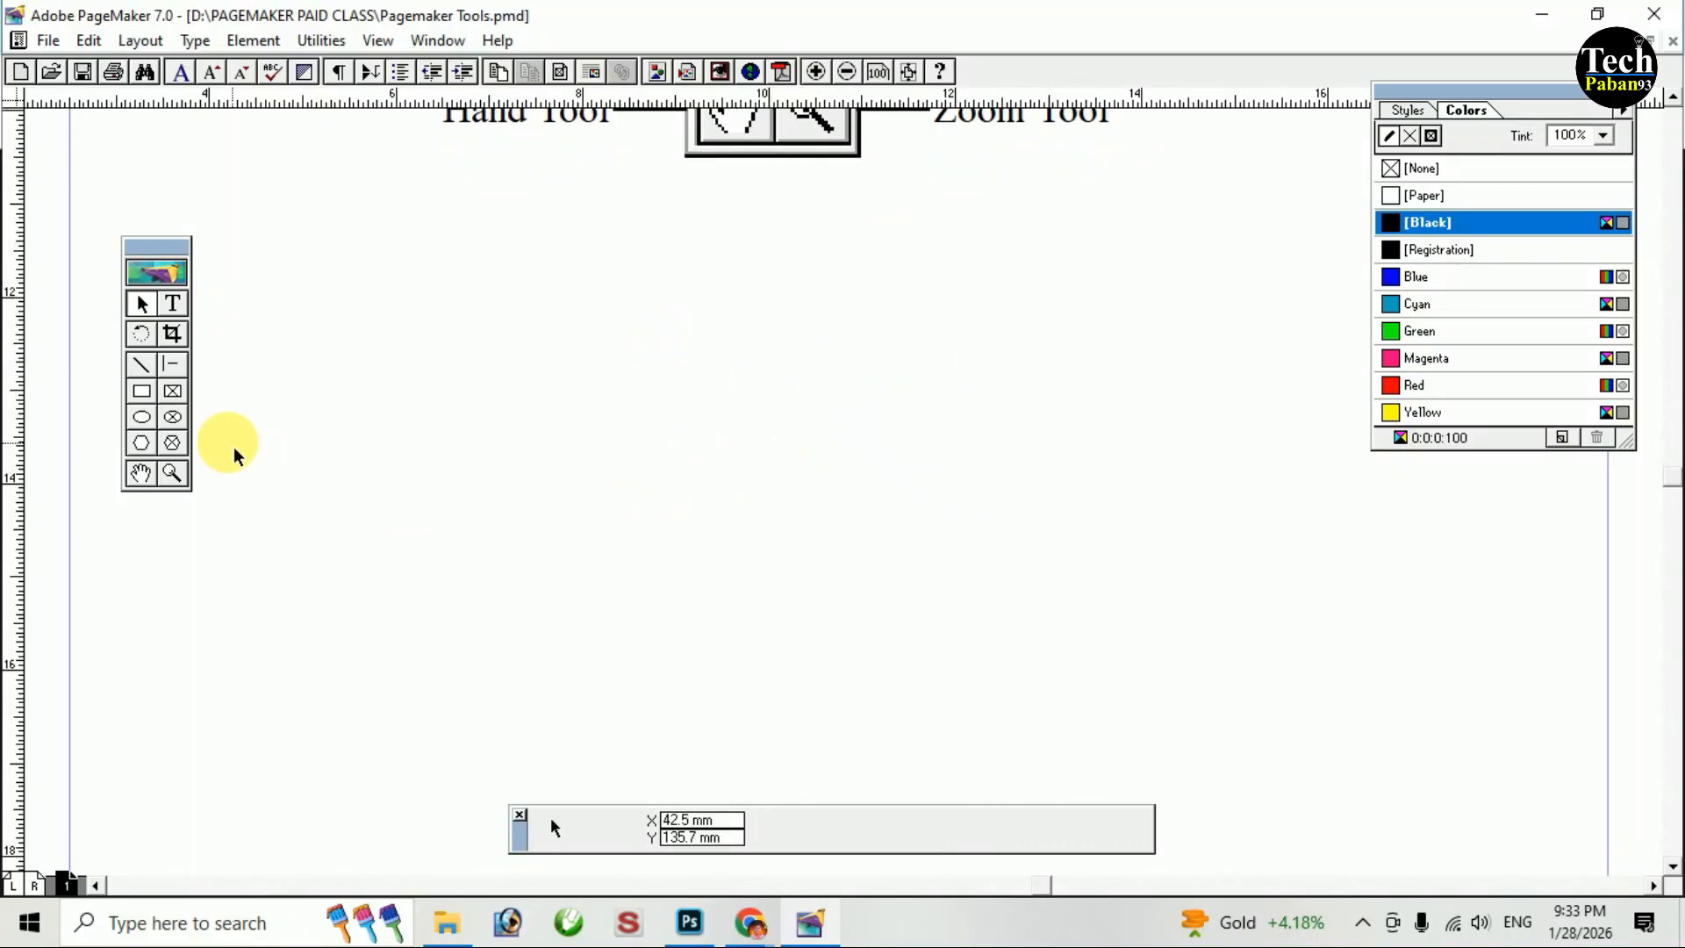
pyautogui.scroll(4, 801, 387)
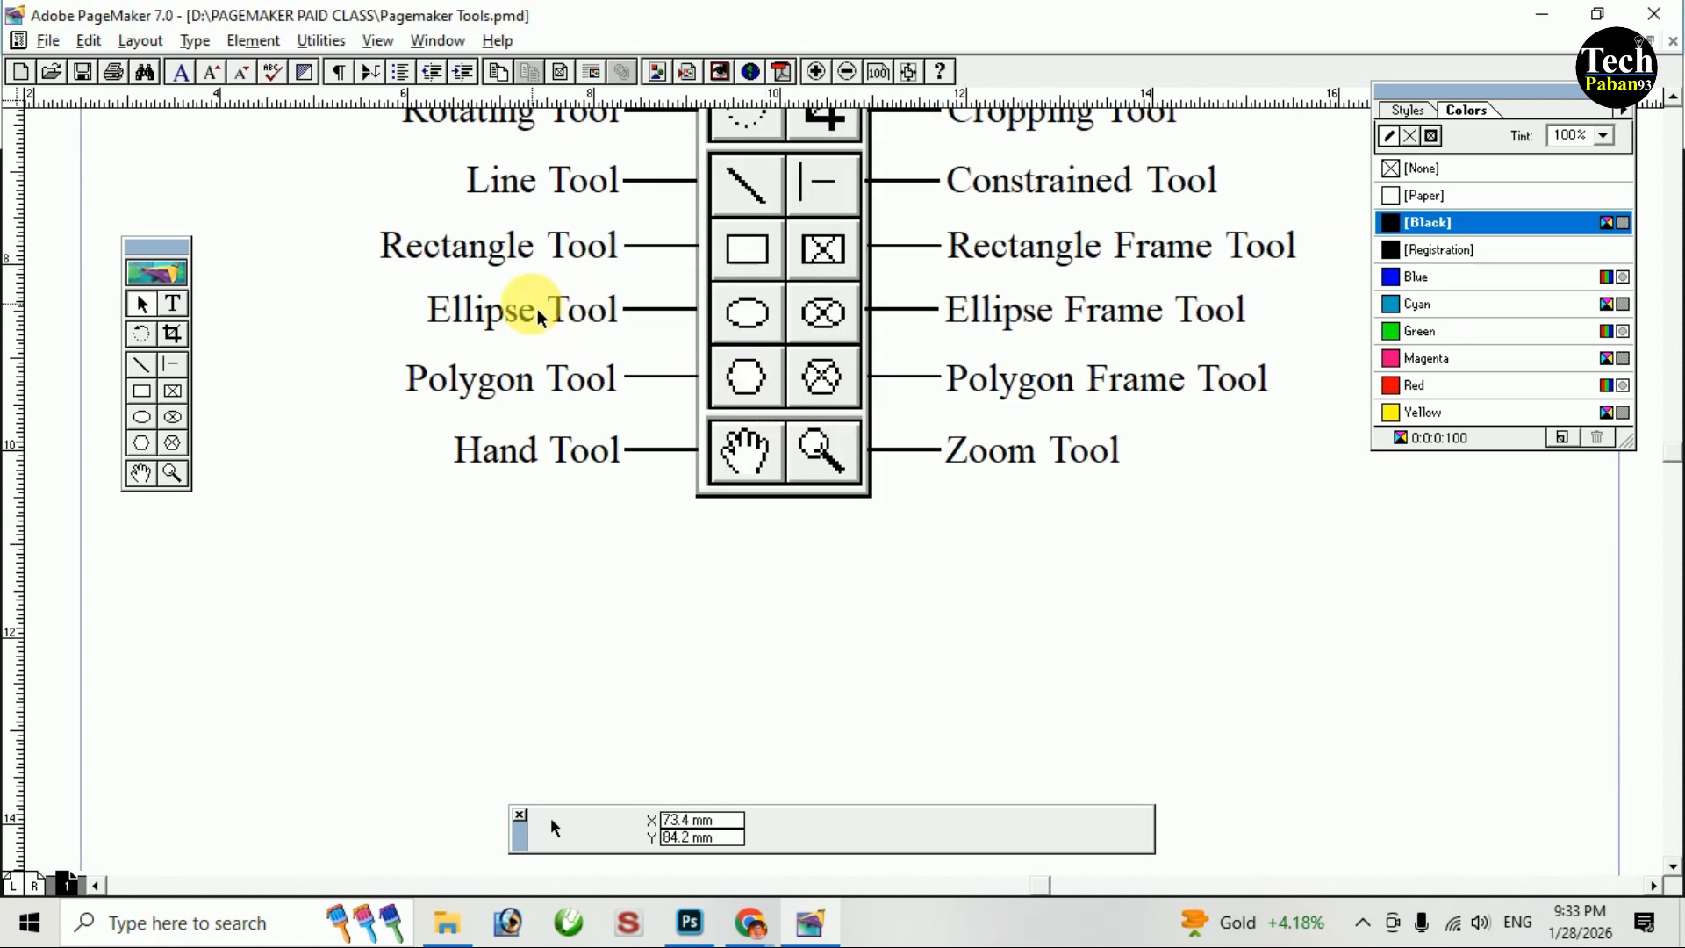
pyautogui.scroll(-4, 672, 327)
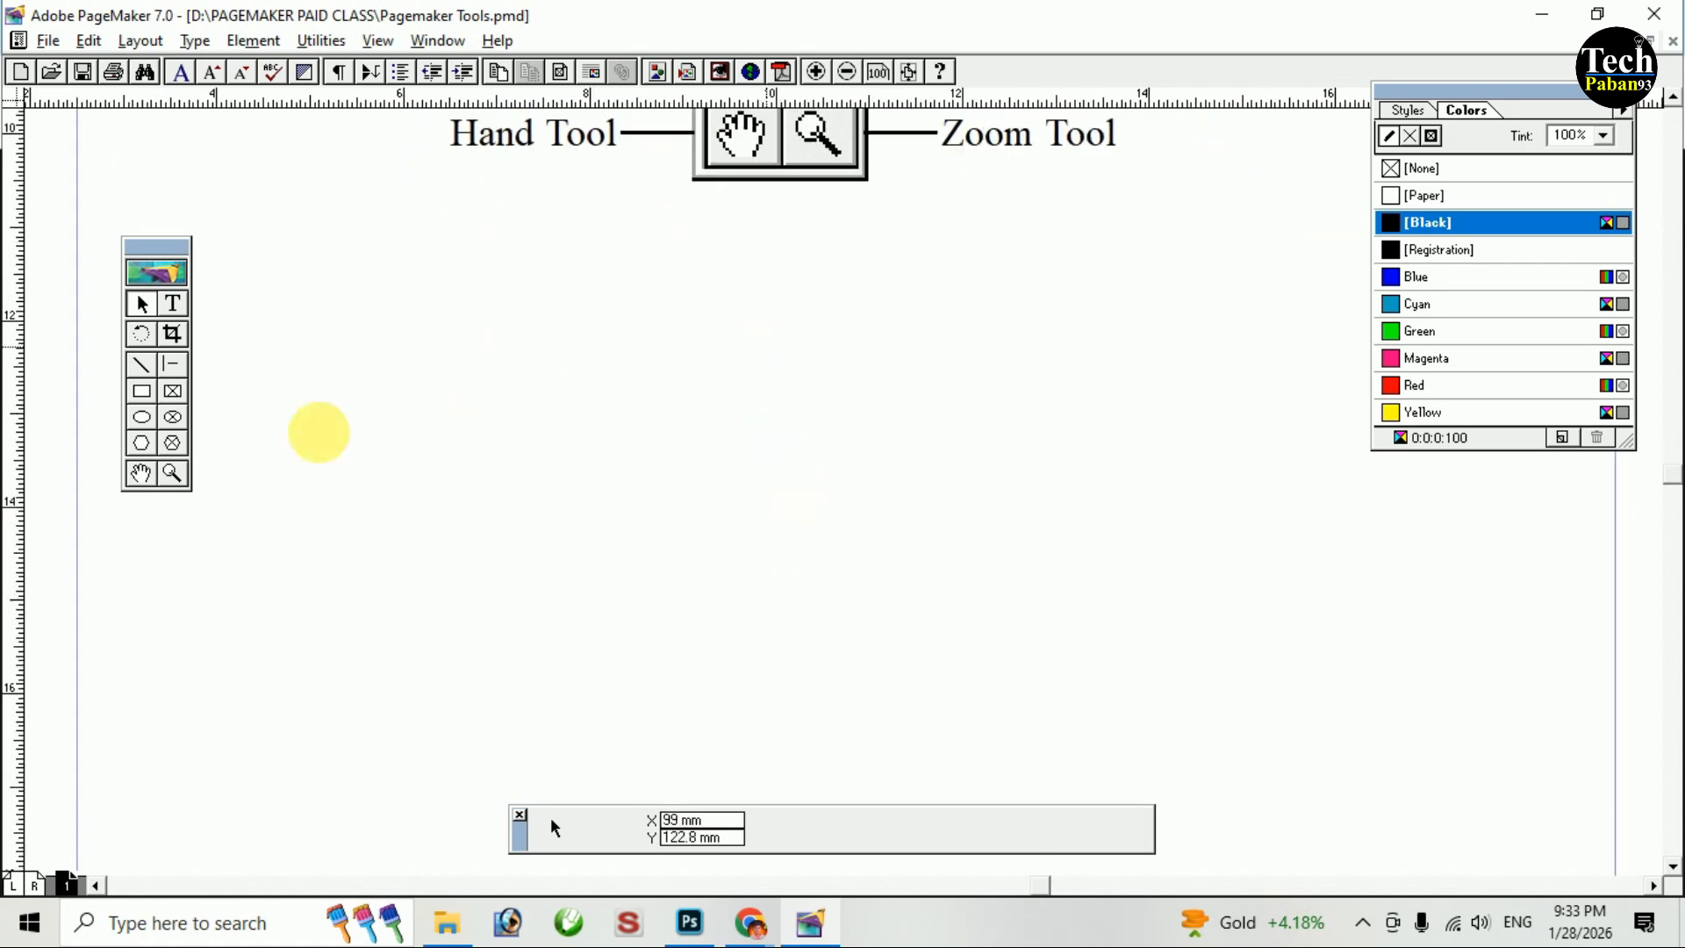
pyautogui.scroll(5, 788, 320)
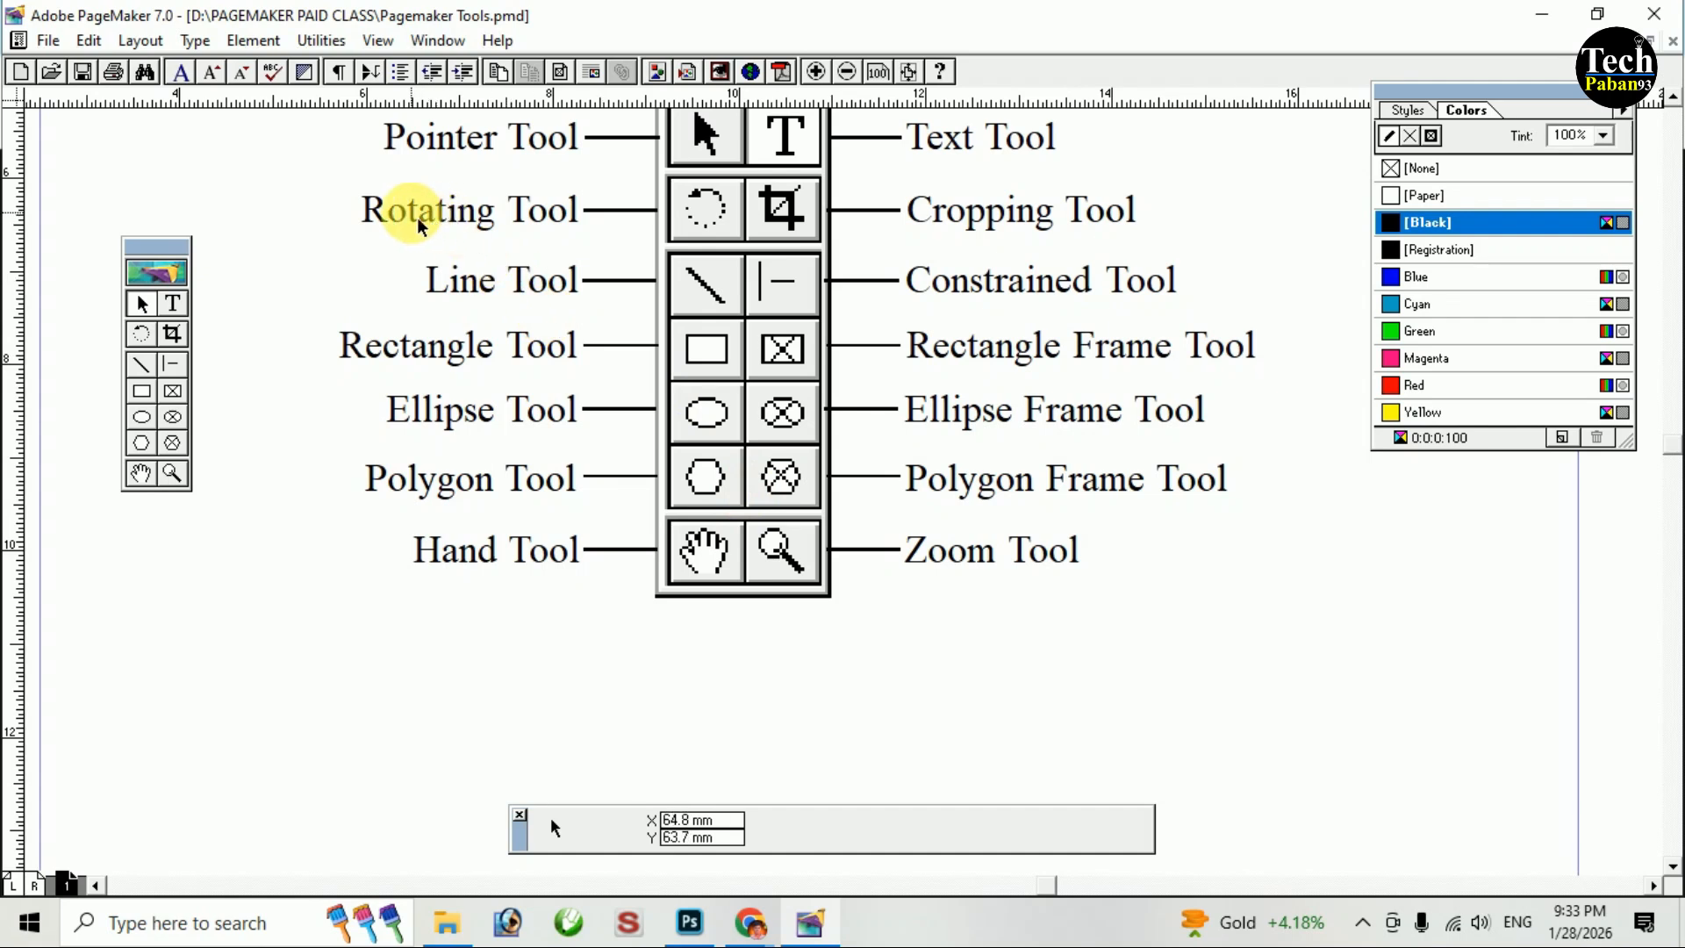
# Draw a square about 19.8 mm wide below the toolbox diagram with the Rectangle tool.
pyautogui.scroll(-5, 903, 282)
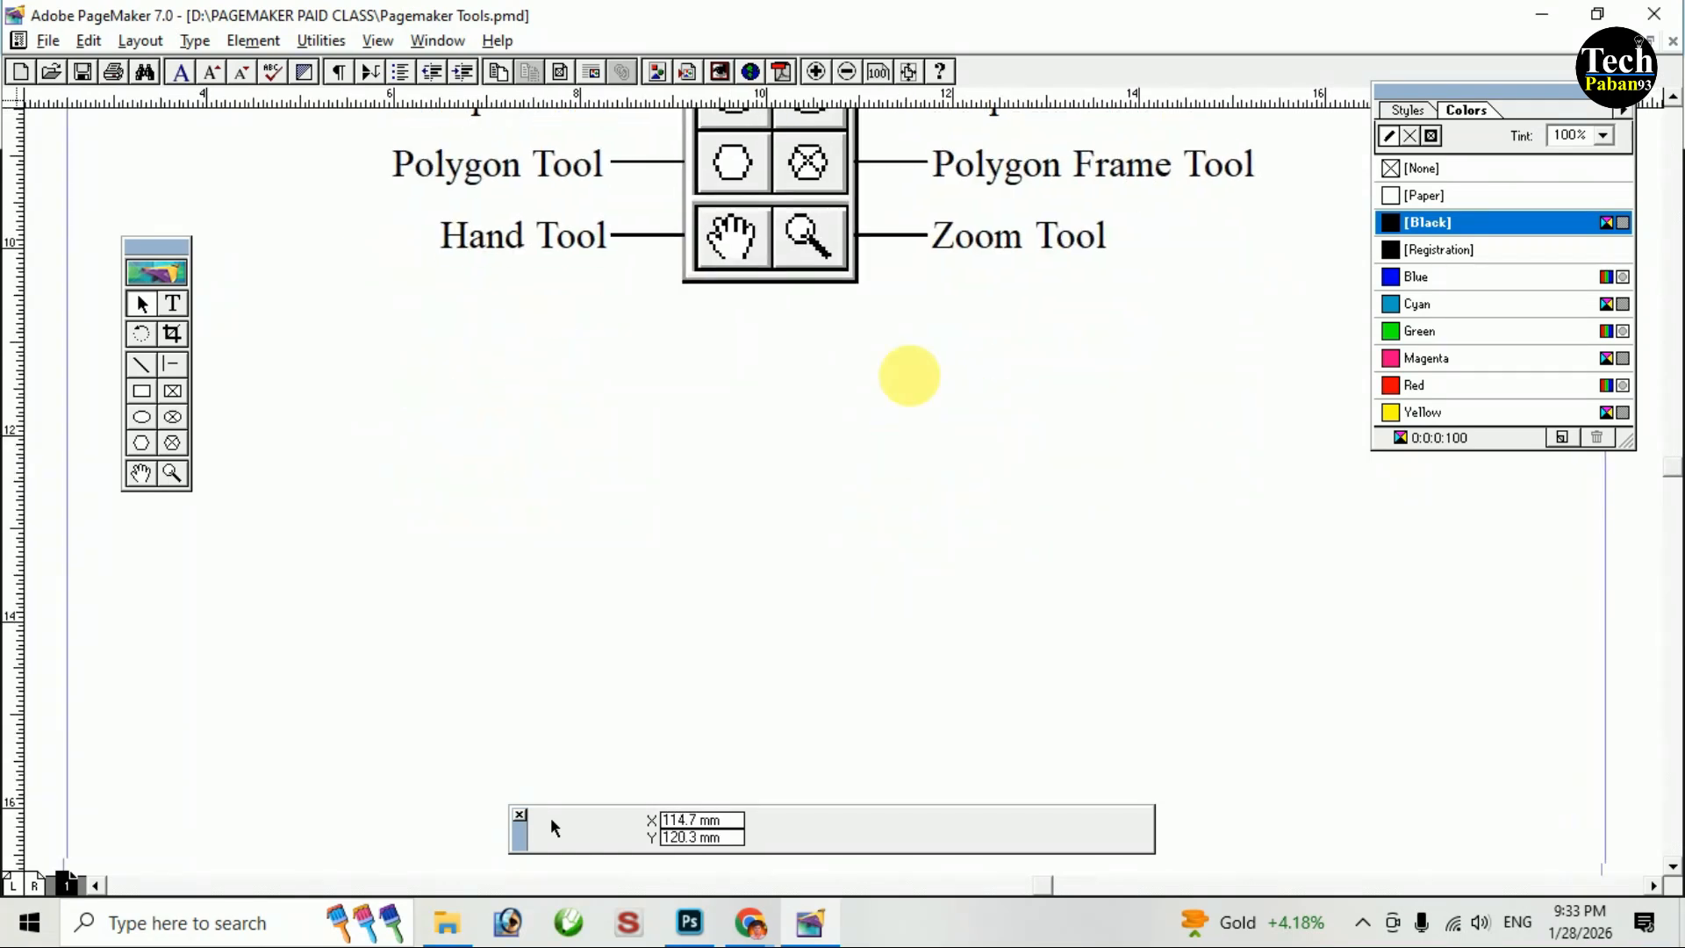
pyautogui.click(144, 395)
pyautogui.moveTo(587, 319); pyautogui.dragTo(769, 500)
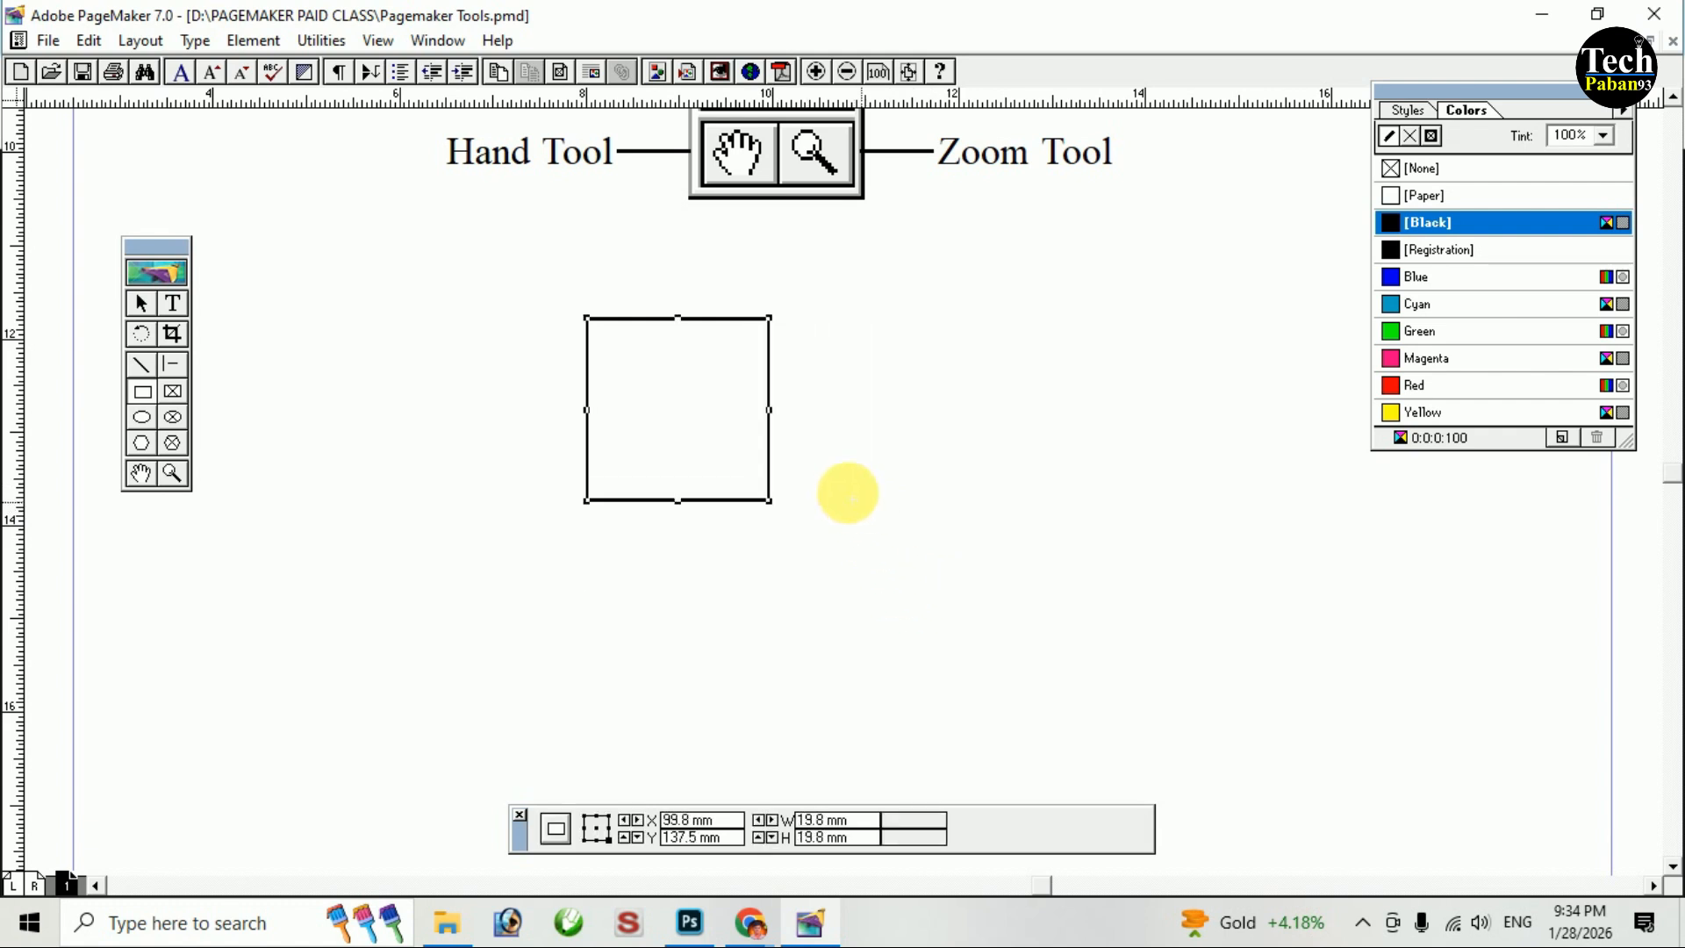
# Move the square left by its outline with the Pointer tool, until its lower-right corner is at about X 70.5 mm, Y 132.4 mm.
pyautogui.click(141, 305)
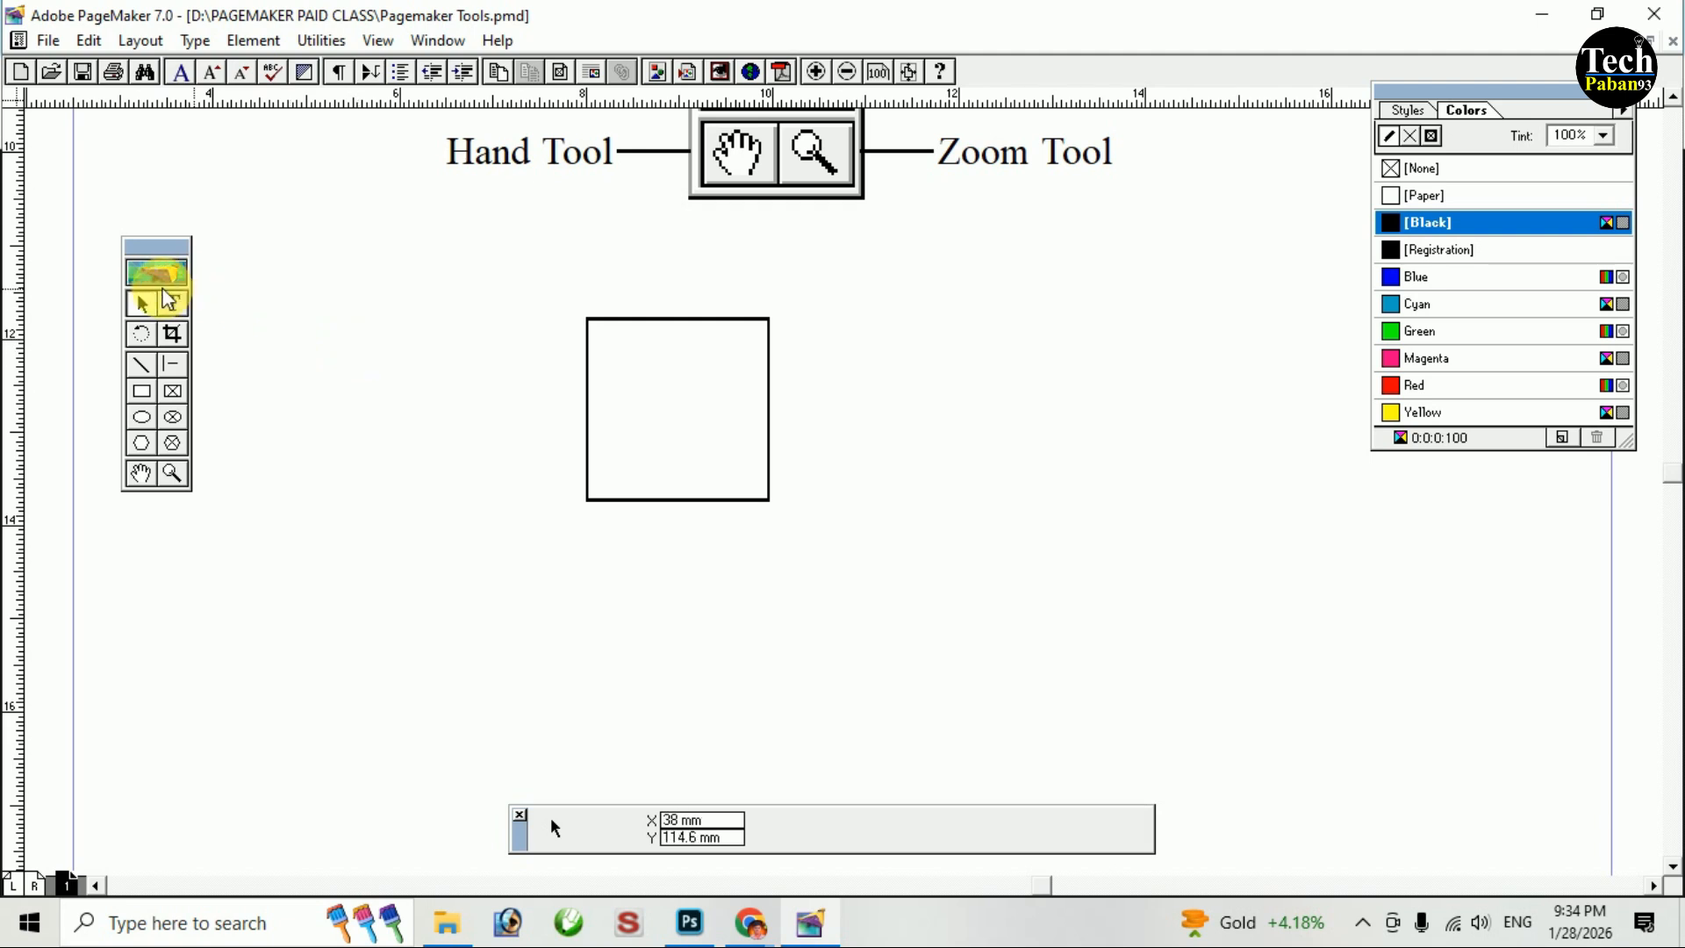
pyautogui.moveTo(680, 330); pyautogui.dragTo(534, 298)
pyautogui.hotkey('ctrl', '+')
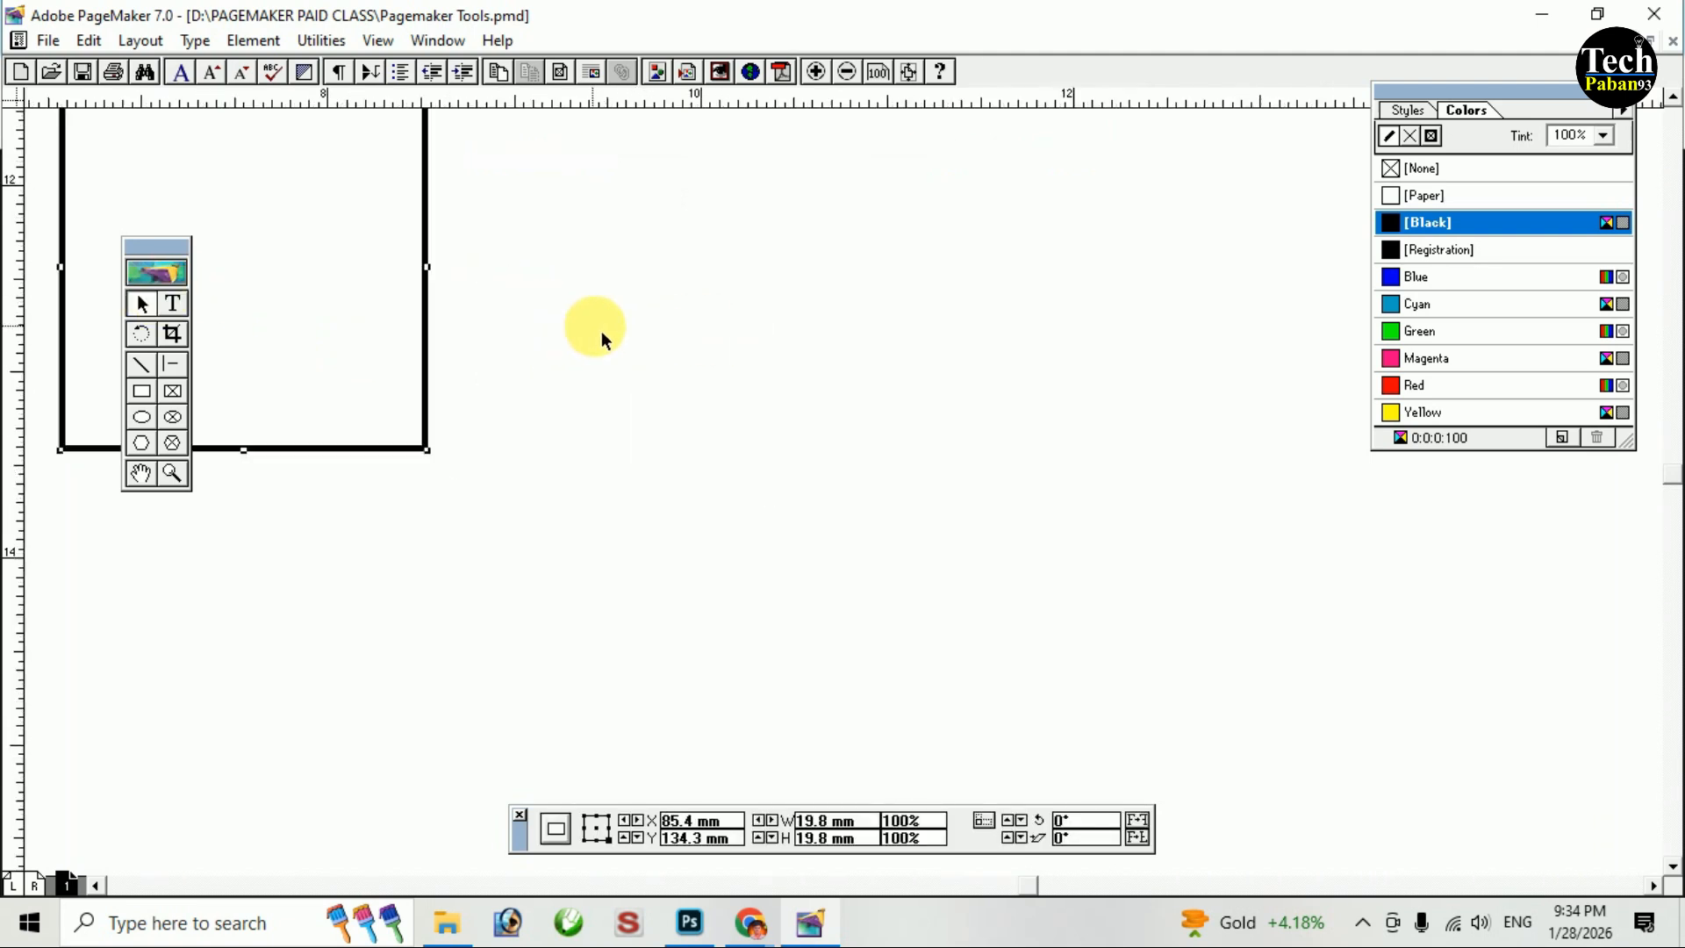
pyautogui.moveTo(173, 149); pyautogui.dragTo(597, 380)
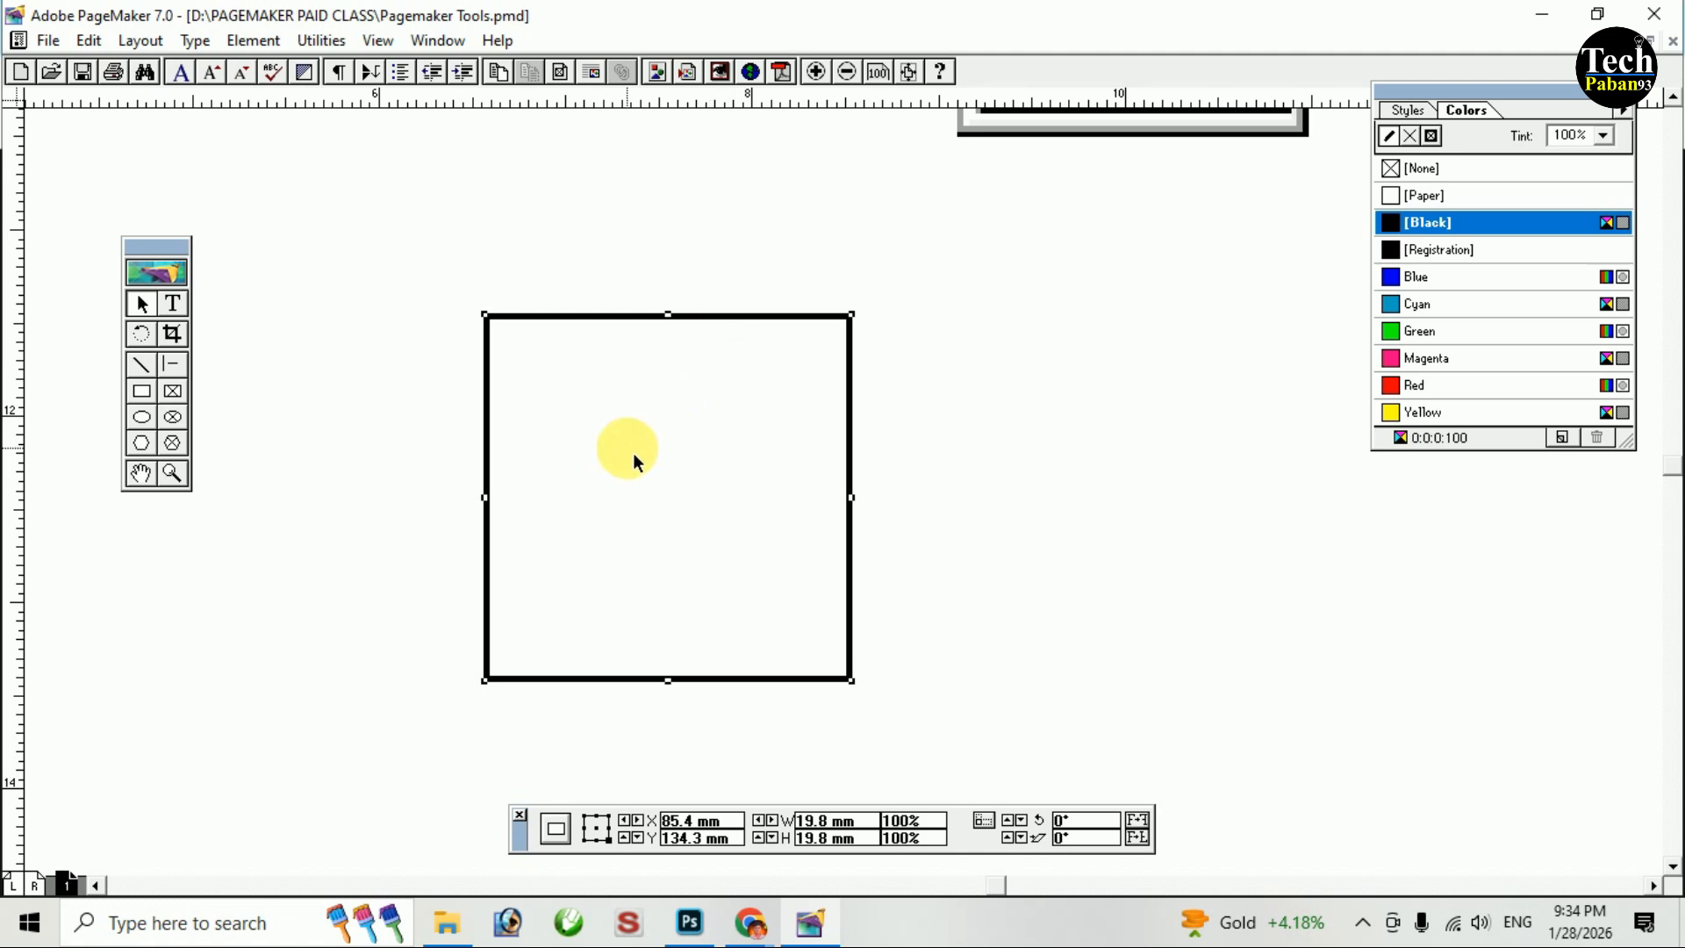
pyautogui.moveTo(660, 483); pyautogui.dragTo(517, 460)
pyautogui.hotkey('ctrl', '-')
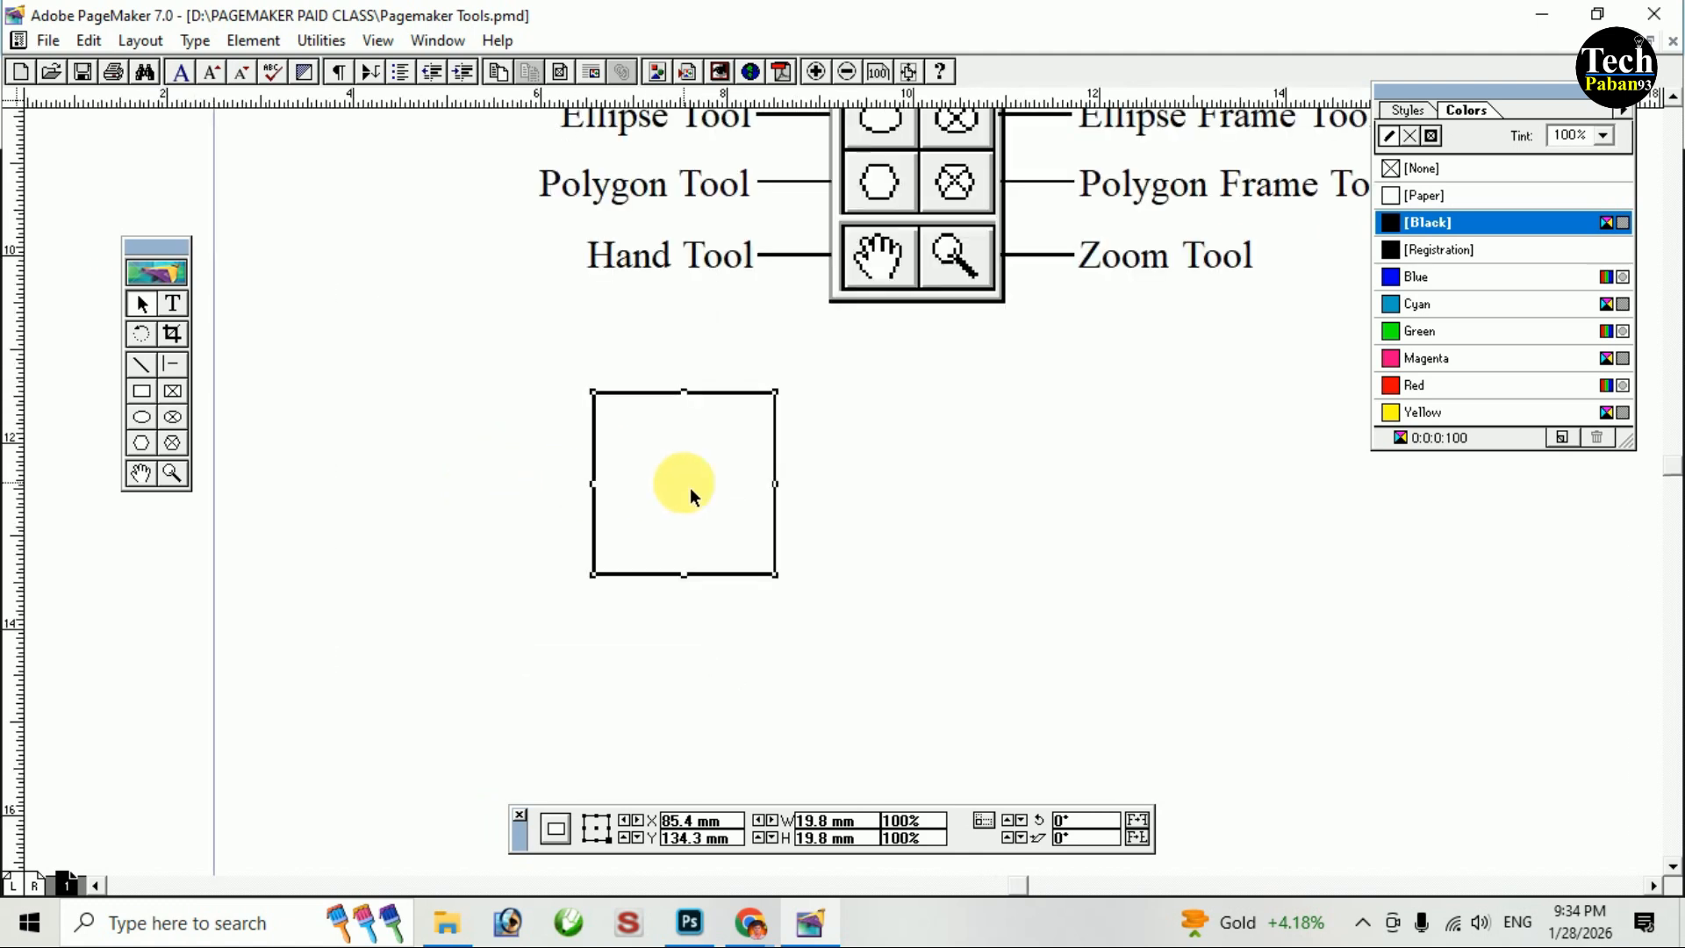
pyautogui.moveTo(646, 490); pyautogui.dragTo(525, 477)
pyautogui.moveTo(526, 383); pyautogui.dragTo(388, 365)
pyautogui.click(607, 345)
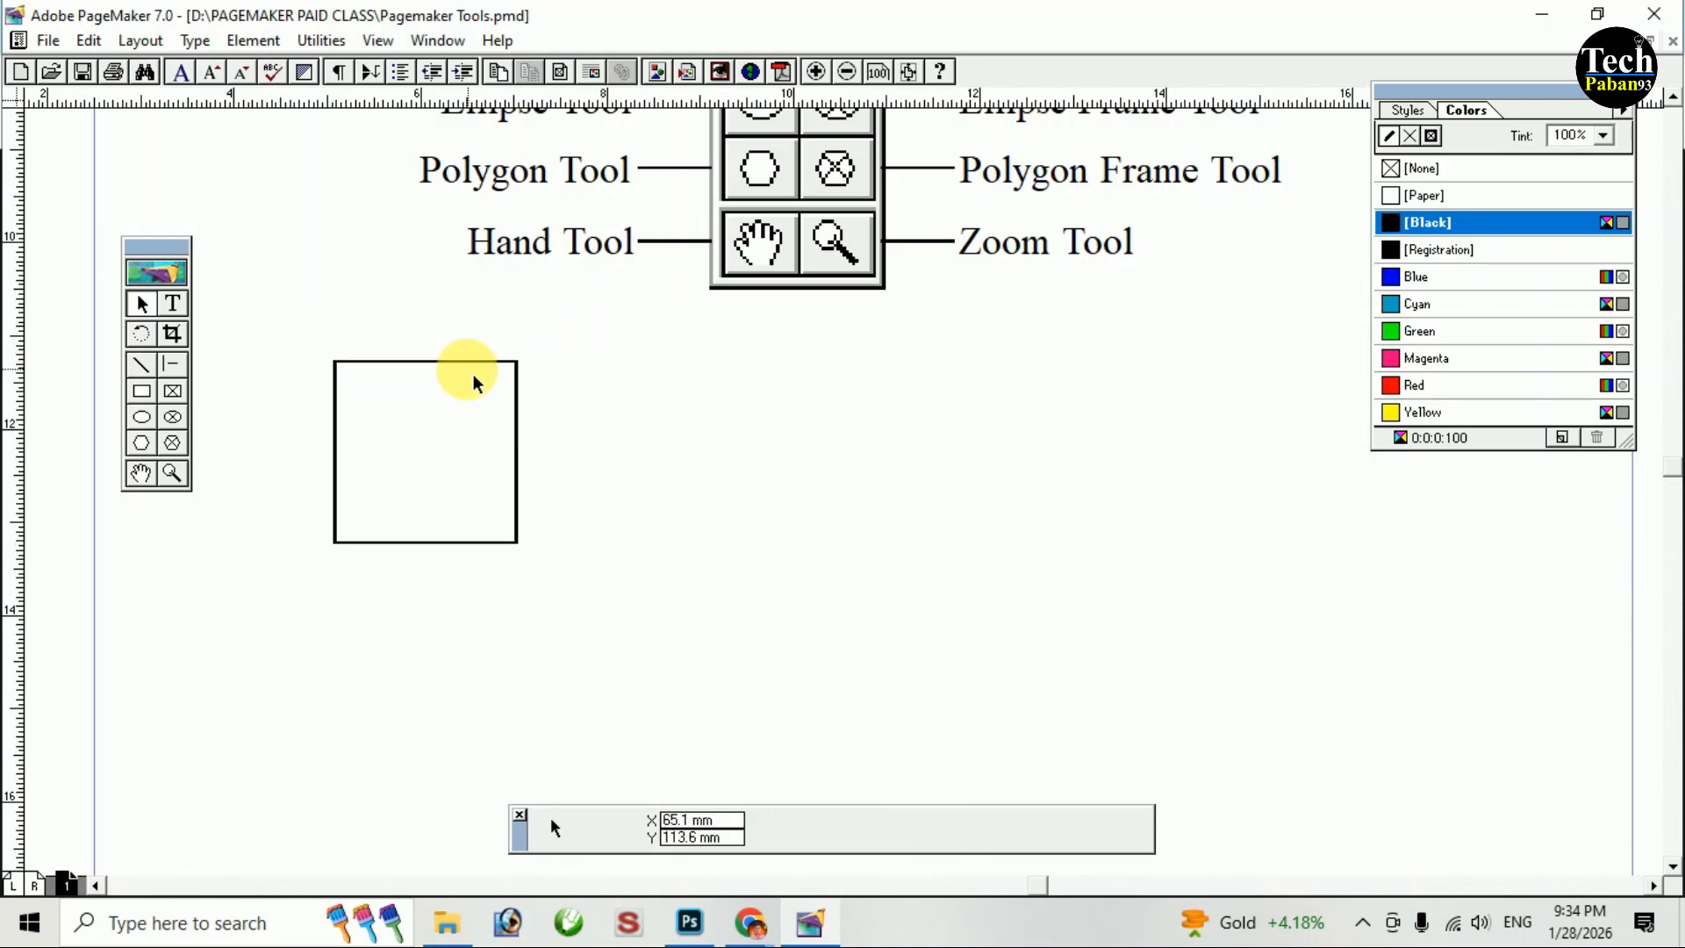
# Give the Rectangle tool the second, slightest rounded-corner style and draw a square about 18.7 mm wide to the right of the plain square.
pyautogui.doubleClick(144, 392)
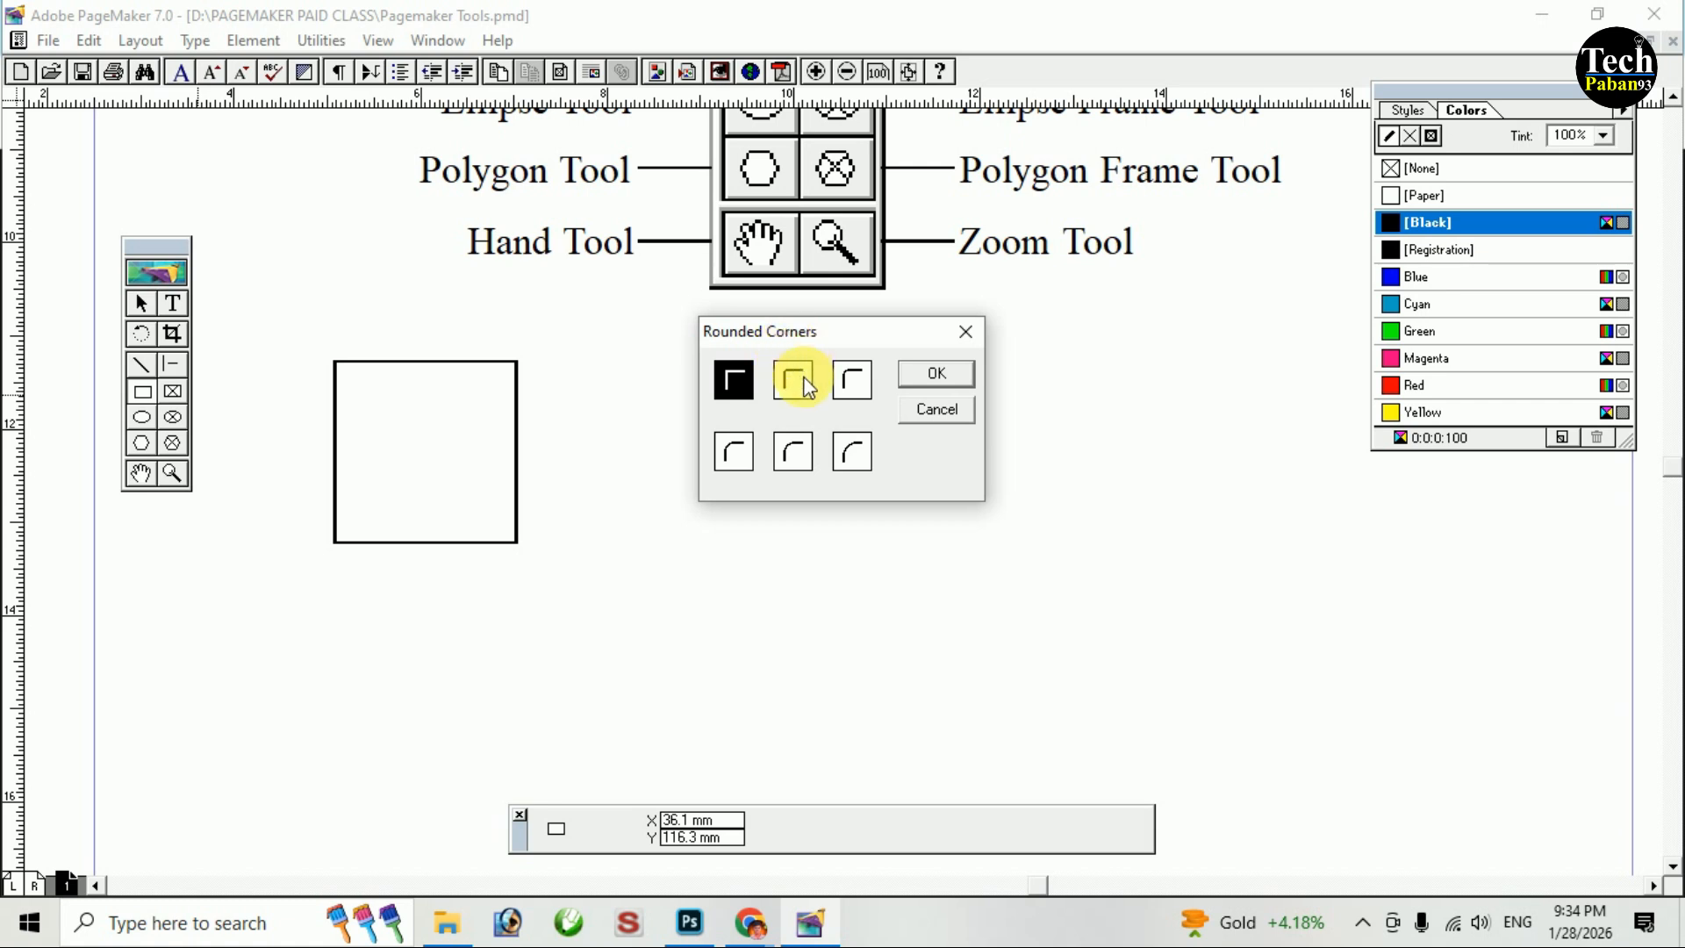
pyautogui.click(913, 378)
pyautogui.moveTo(592, 367)
pyautogui.mouseDown()
pyautogui.moveTo(783, 556)
pyautogui.moveTo(765, 539)
pyautogui.mouseUp()
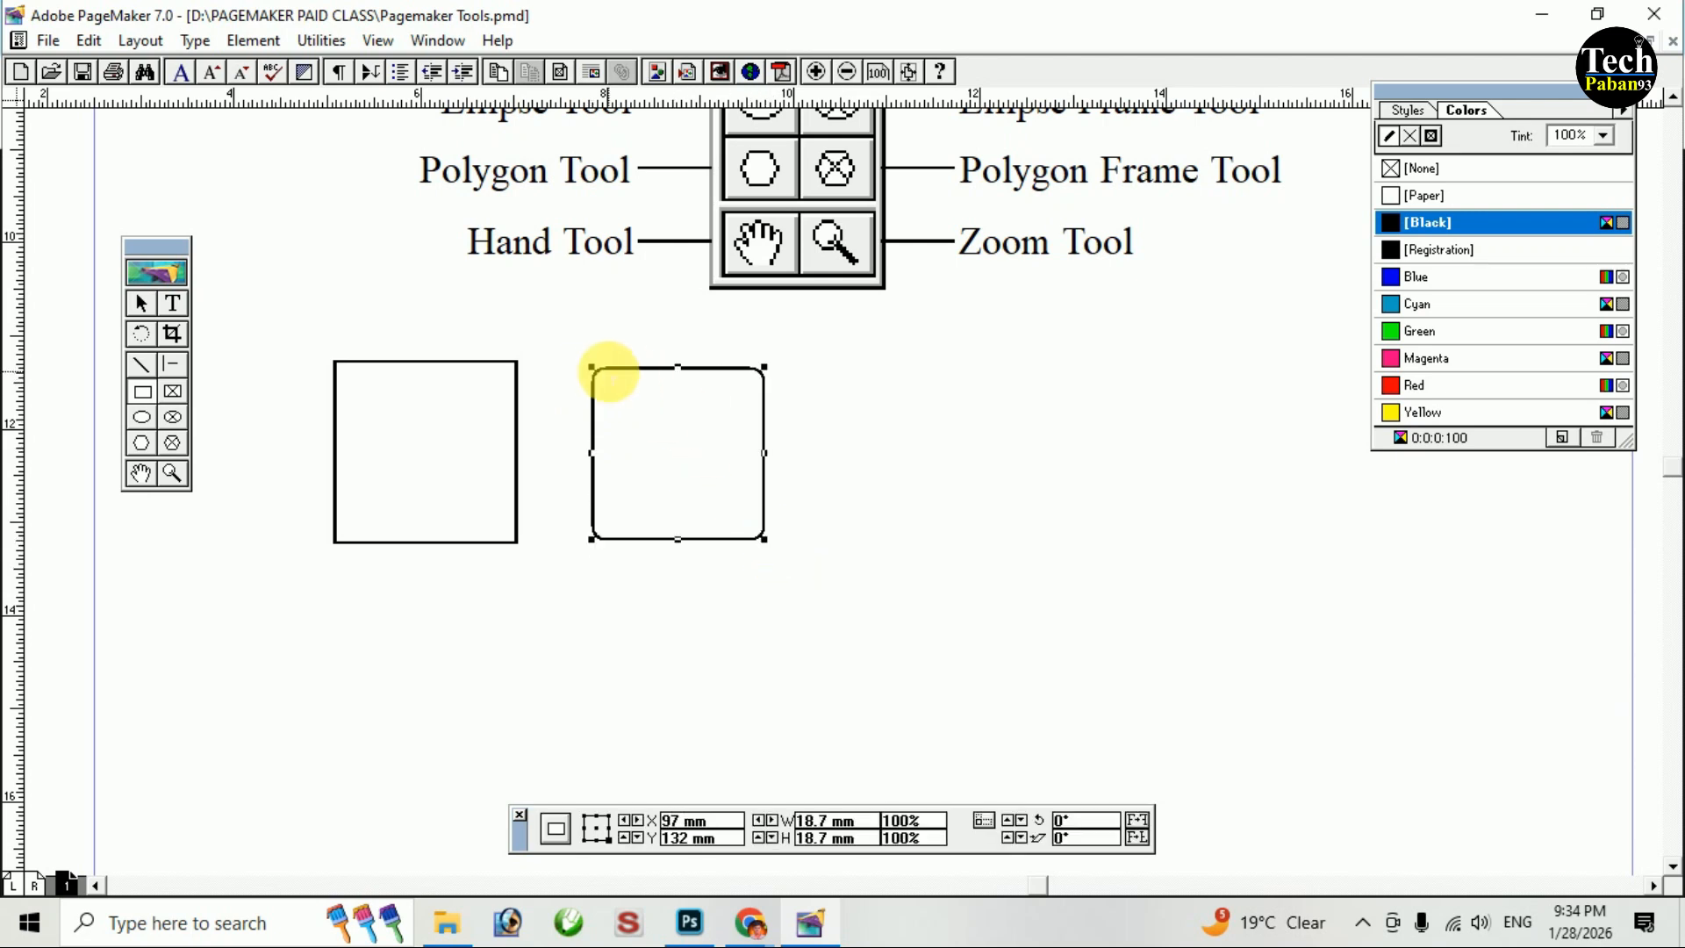
pyautogui.hotkey('ctrl', '+')
pyautogui.moveTo(595, 386); pyautogui.dragTo(662, 380)
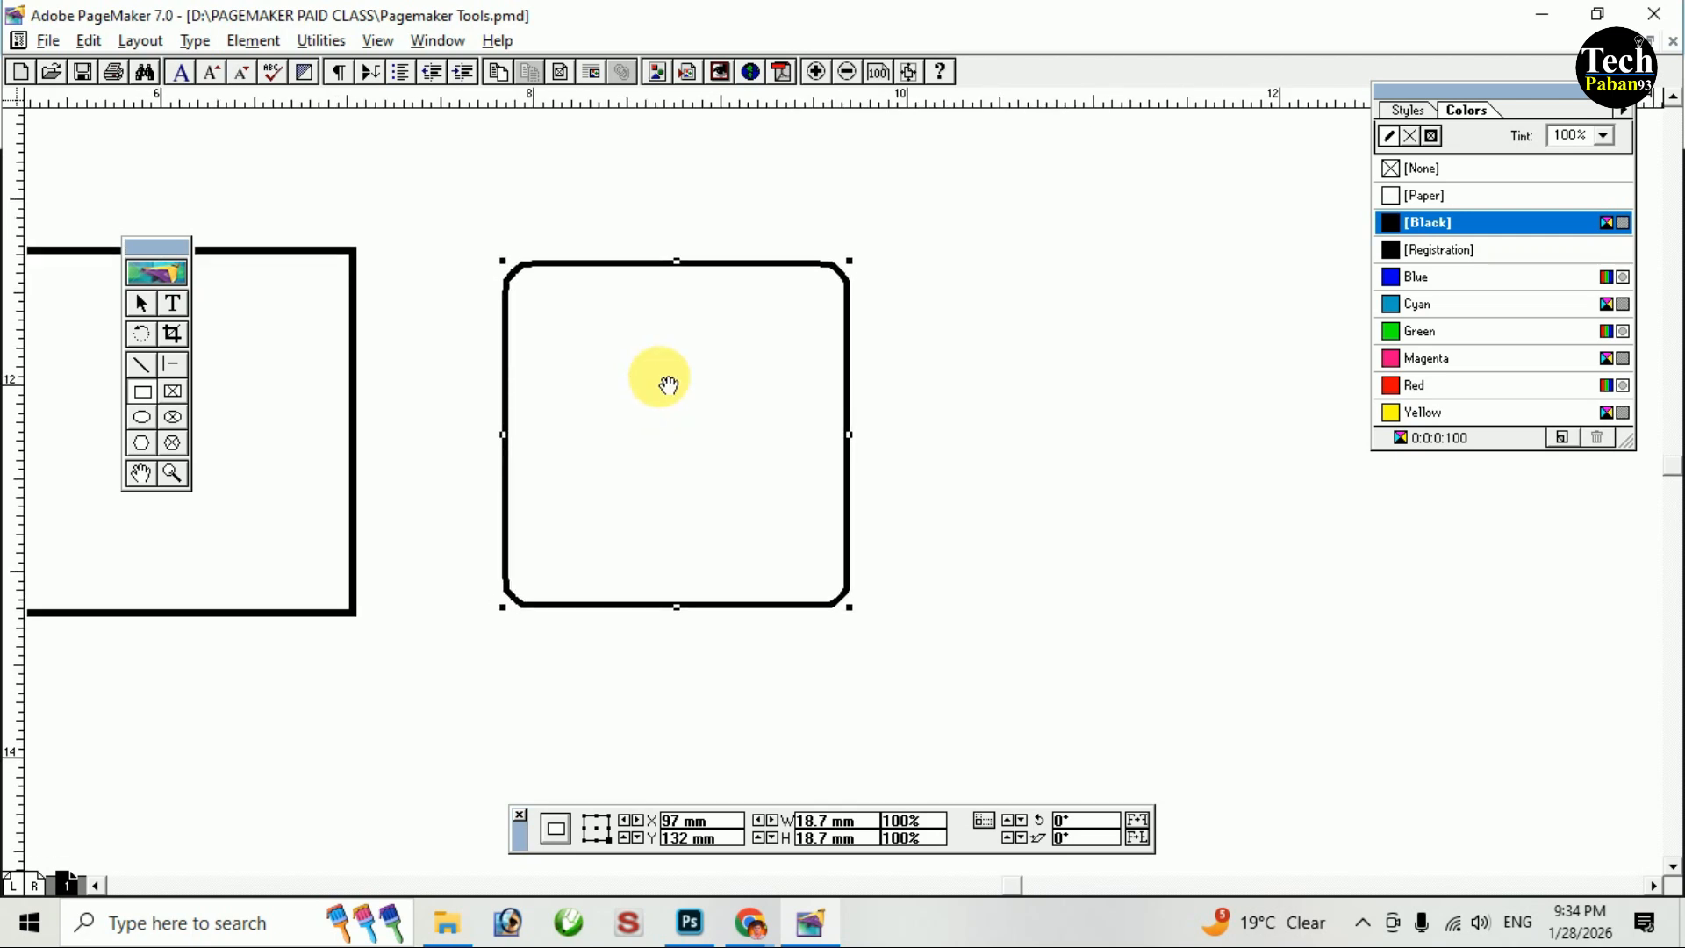
# Choose the third rounded-corner style for the Rectangle tool and draw a square about 18.9 mm wide beside the slightly rounded one.
pyautogui.doubleClick(156, 399)
pyautogui.click(858, 387)
pyautogui.click(923, 369)
pyautogui.moveTo(884, 253)
pyautogui.mouseDown()
pyautogui.moveTo(960, 433)
pyautogui.moveTo(1231, 736)
pyautogui.mouseUp()
pyautogui.moveTo(1006, 325); pyautogui.dragTo(549, 335)
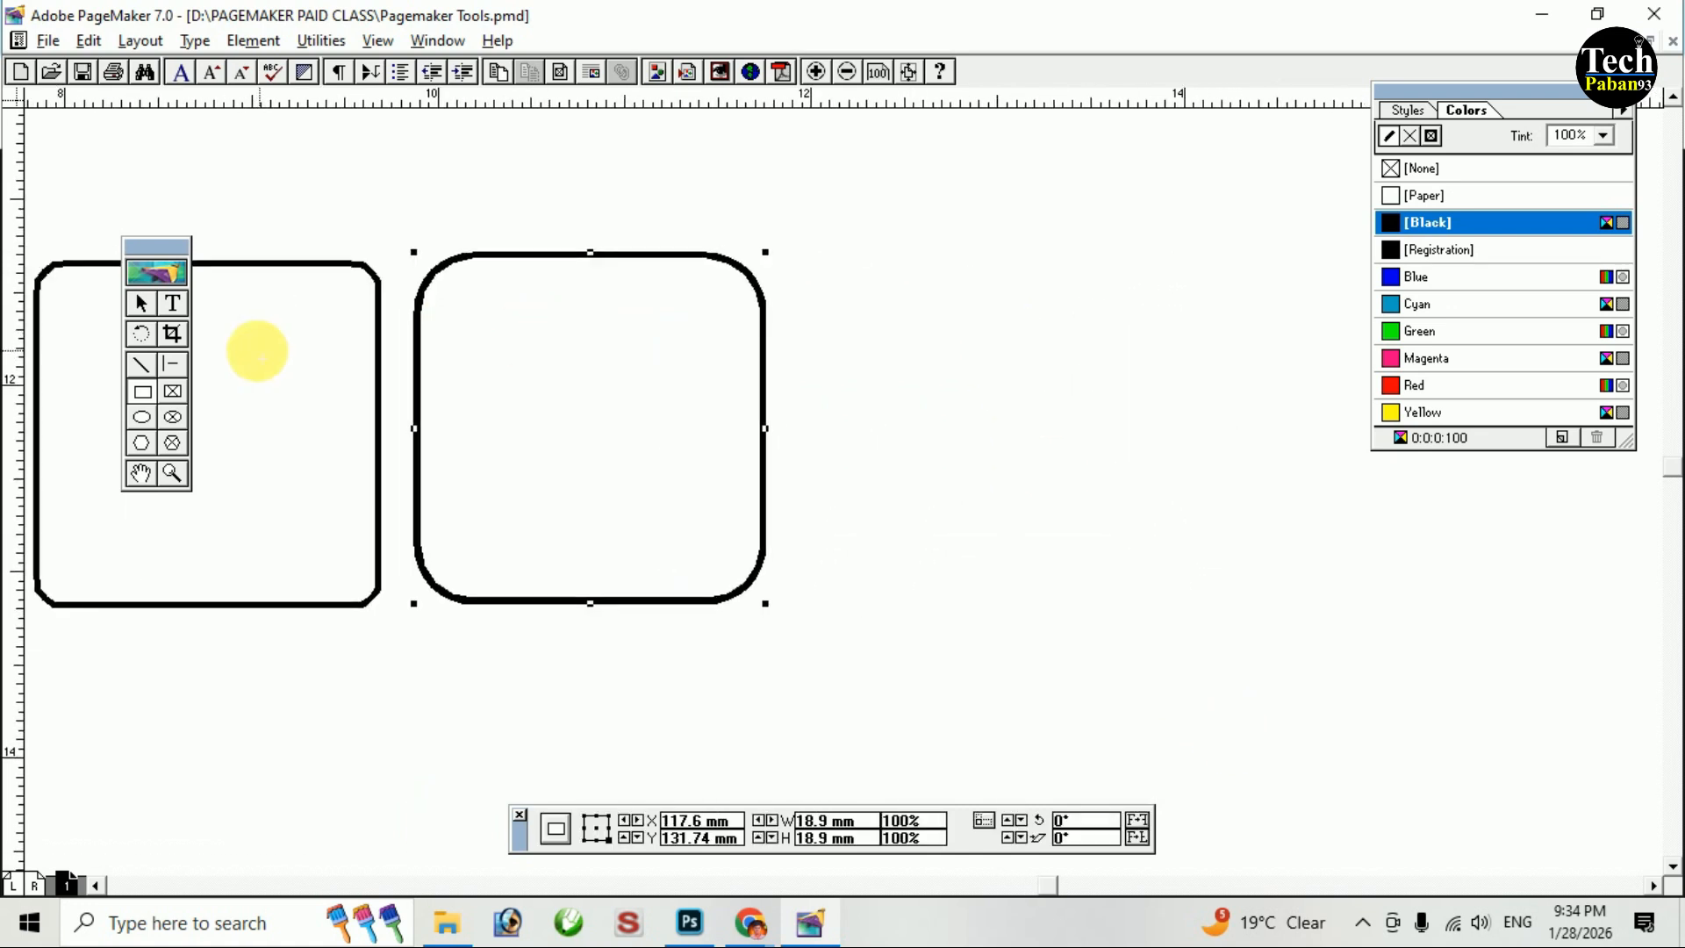
# Choose the fourth rounded-corner style for the Rectangle tool and draw a square about 19.5 mm wide at the right end of the row.
pyautogui.doubleClick(141, 392)
pyautogui.click(729, 455)
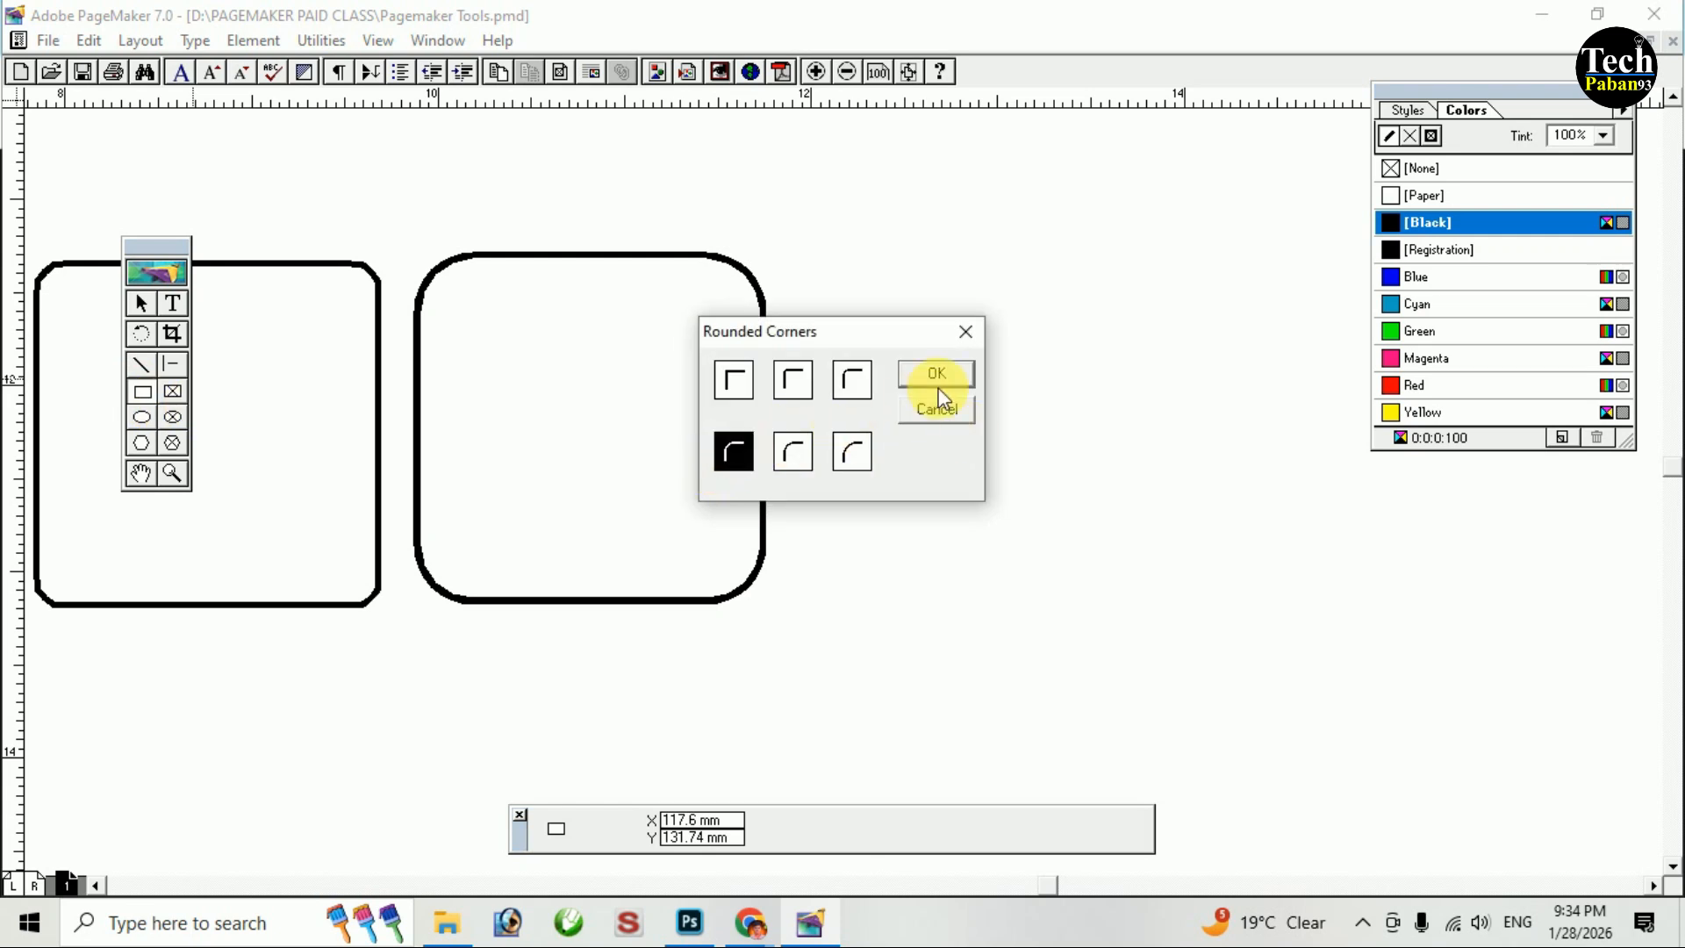
pyautogui.click(934, 374)
pyautogui.moveTo(847, 251)
pyautogui.mouseDown()
pyautogui.moveTo(1098, 538)
pyautogui.moveTo(1237, 619)
pyautogui.moveTo(1228, 607)
pyautogui.mouseUp()
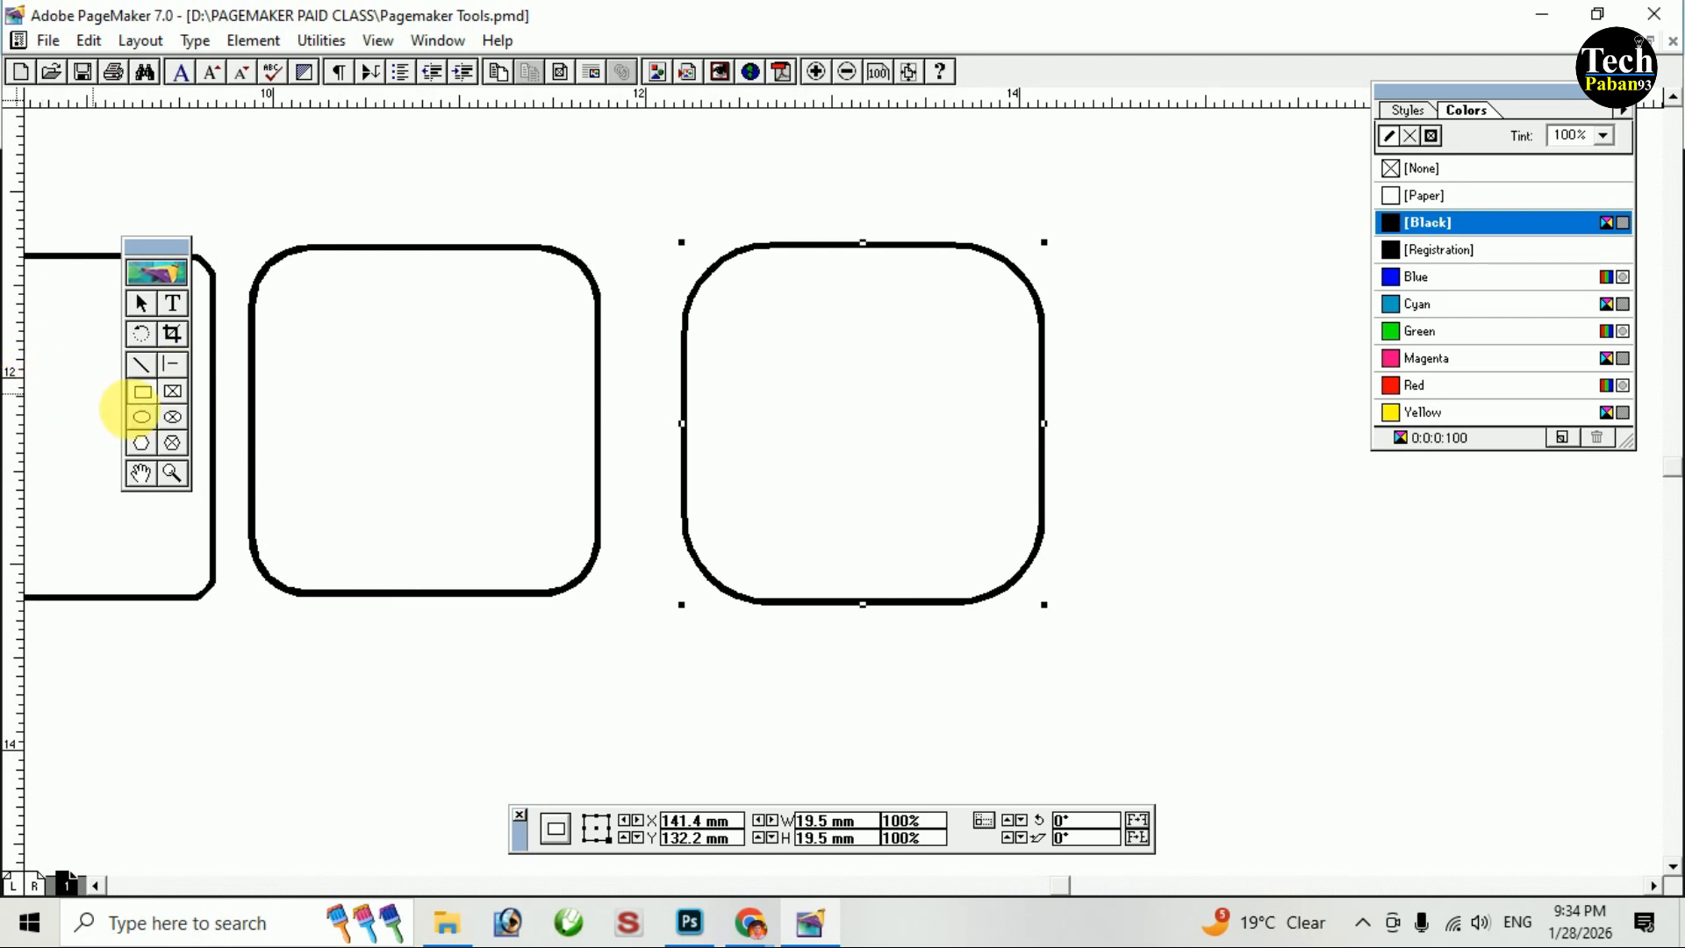
# Choose the sixth, strongest rounded-corner style for the Rectangle tool and draw a wide, flat rectangle below the row of squares.
pyautogui.doubleClick(142, 392)
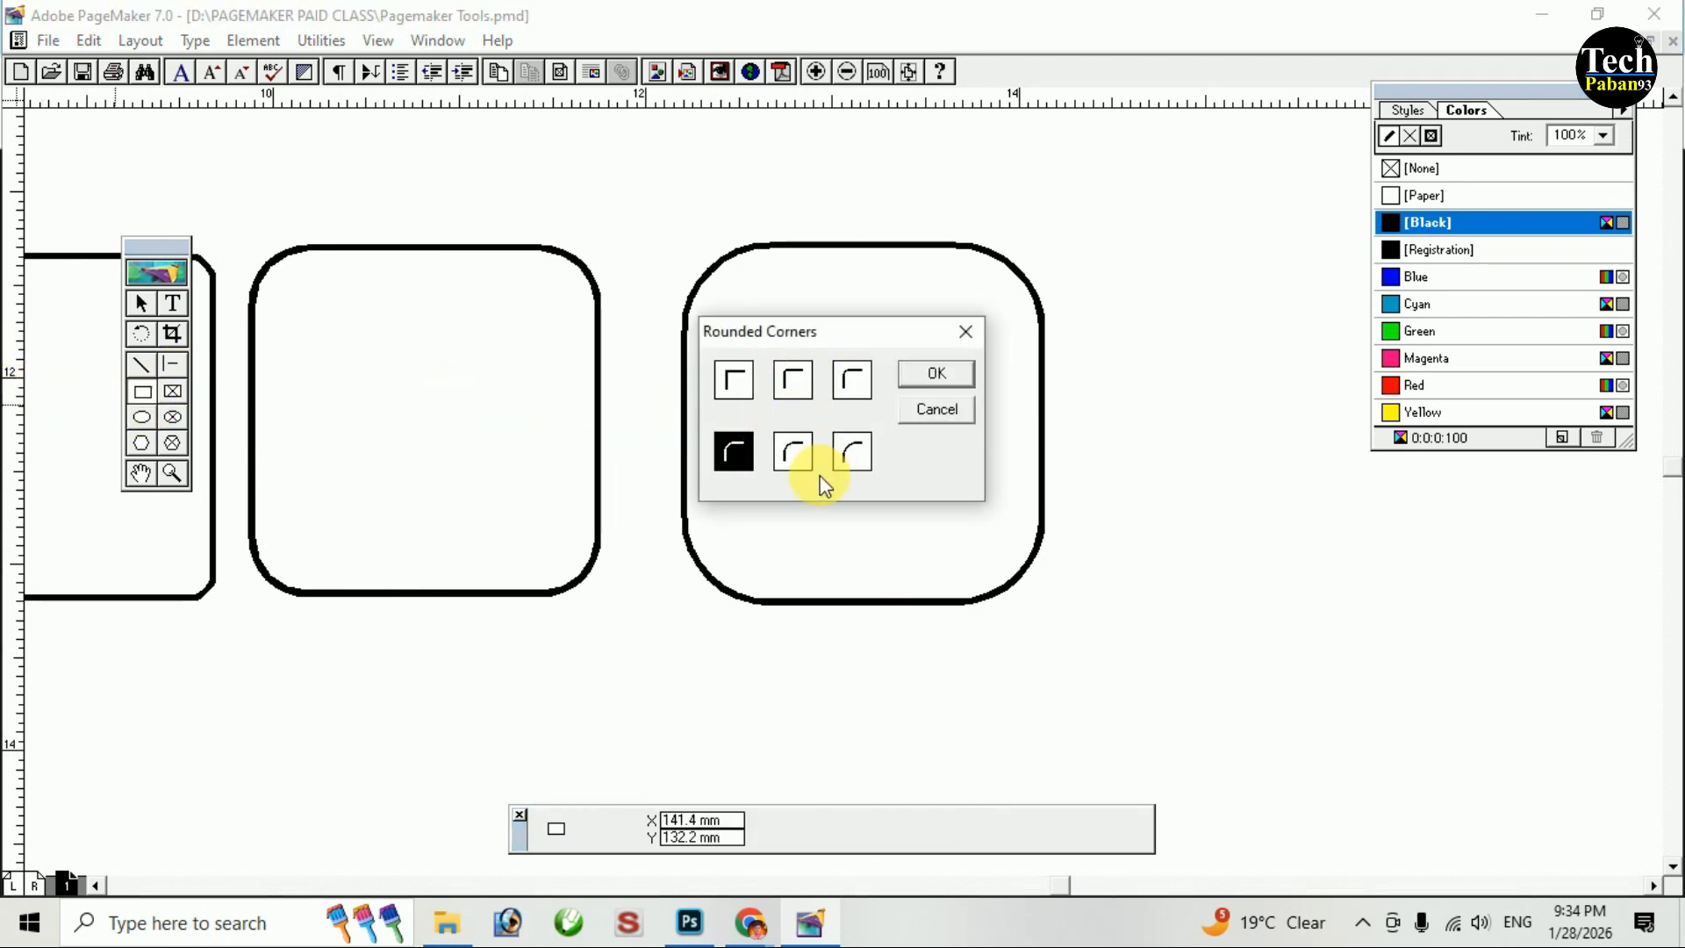
pyautogui.click(937, 373)
pyautogui.click(149, 396)
pyautogui.doubleClick(149, 396)
pyautogui.click(863, 451)
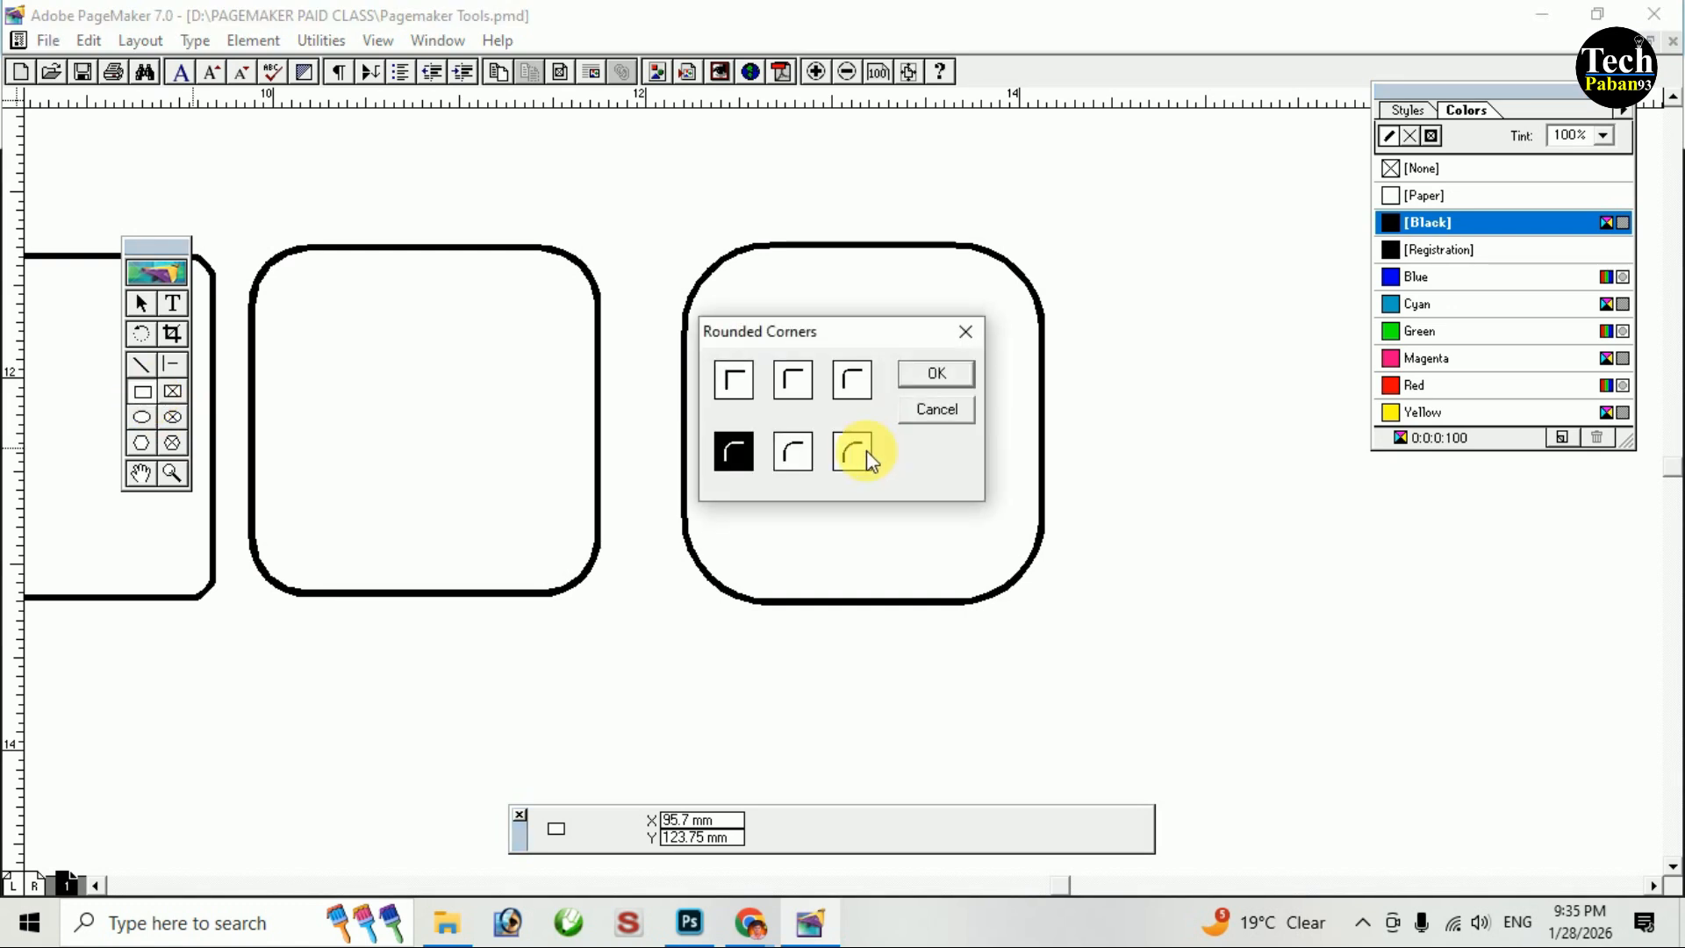
pyautogui.click(938, 373)
pyautogui.moveTo(946, 453); pyautogui.dragTo(1183, 280)
pyautogui.moveTo(555, 498); pyautogui.dragTo(1042, 627)
pyautogui.moveTo(867, 487); pyautogui.dragTo(602, 583)
# Choose the fifth rounded-corner style and draw a rectangle about 24.6 by 7.2 mm to the right of the flat rectangle.
pyautogui.doubleClick(143, 394)
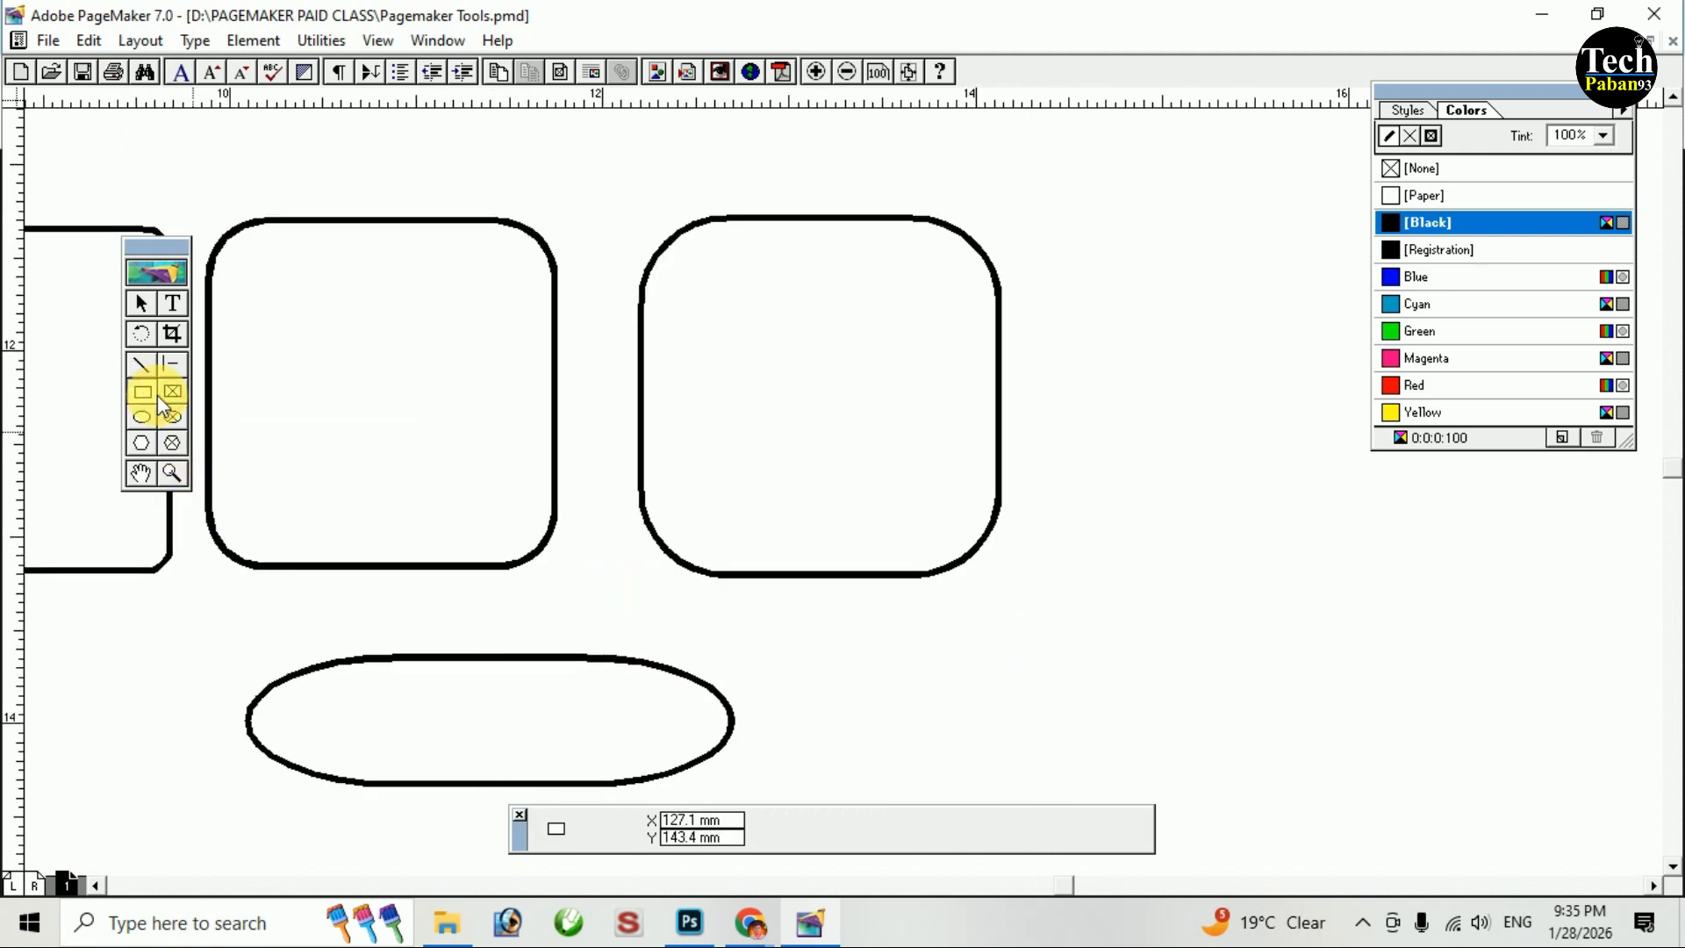
pyautogui.click(795, 451)
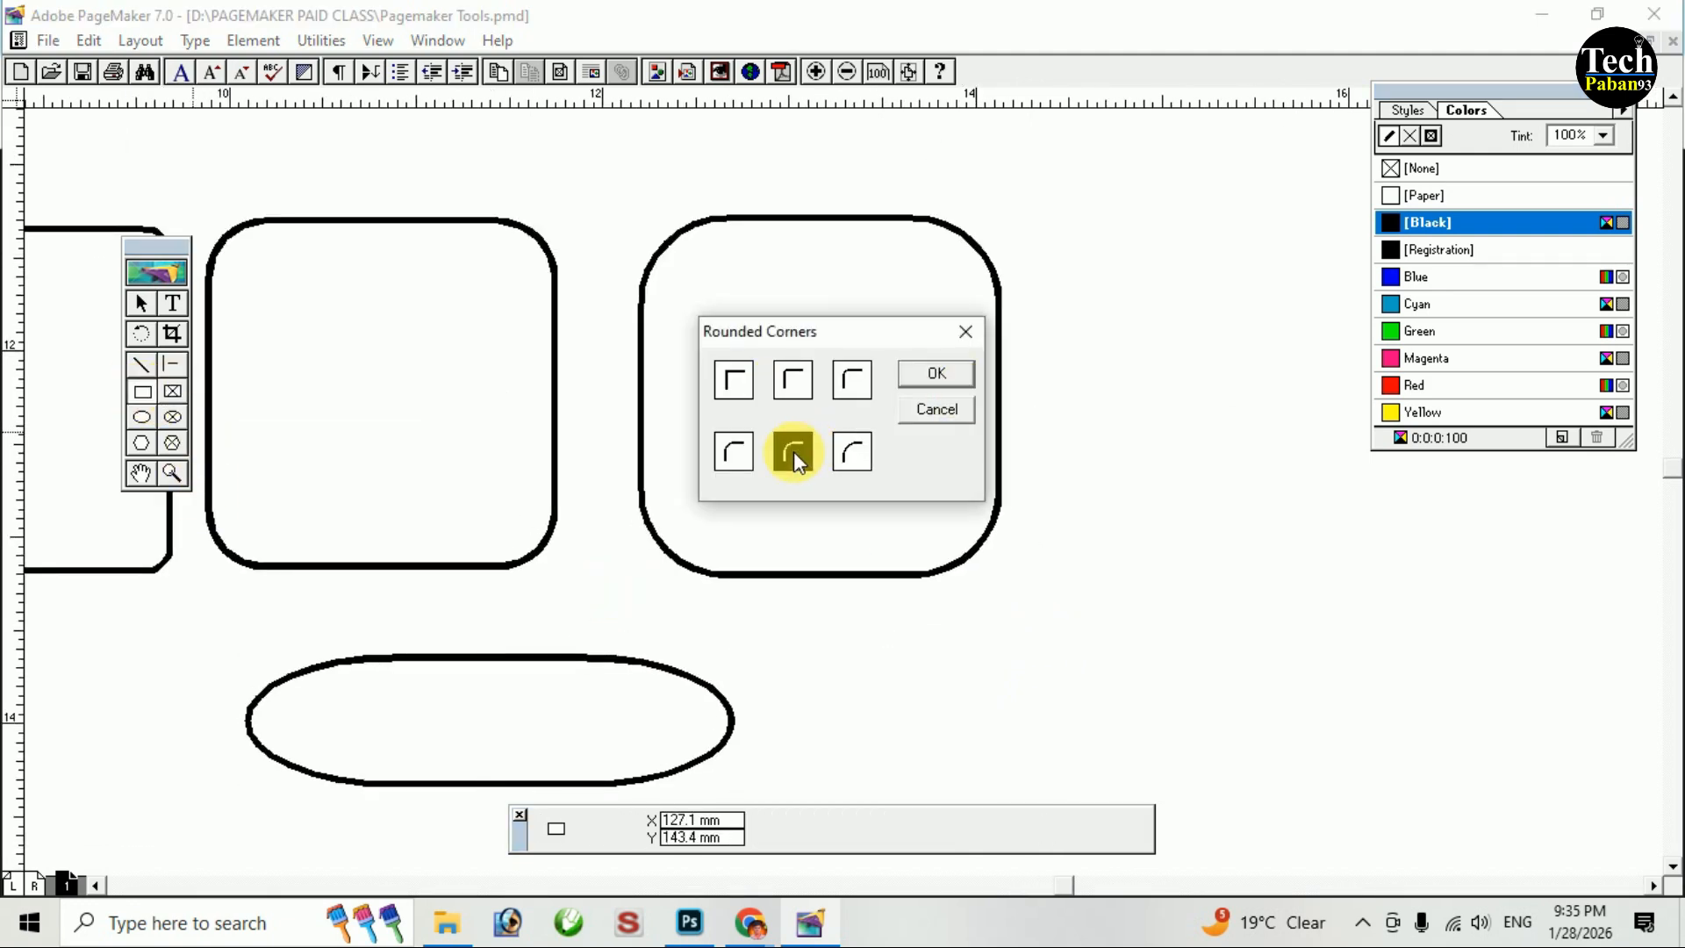
pyautogui.click(955, 369)
pyautogui.moveTo(816, 616); pyautogui.dragTo(1273, 748)
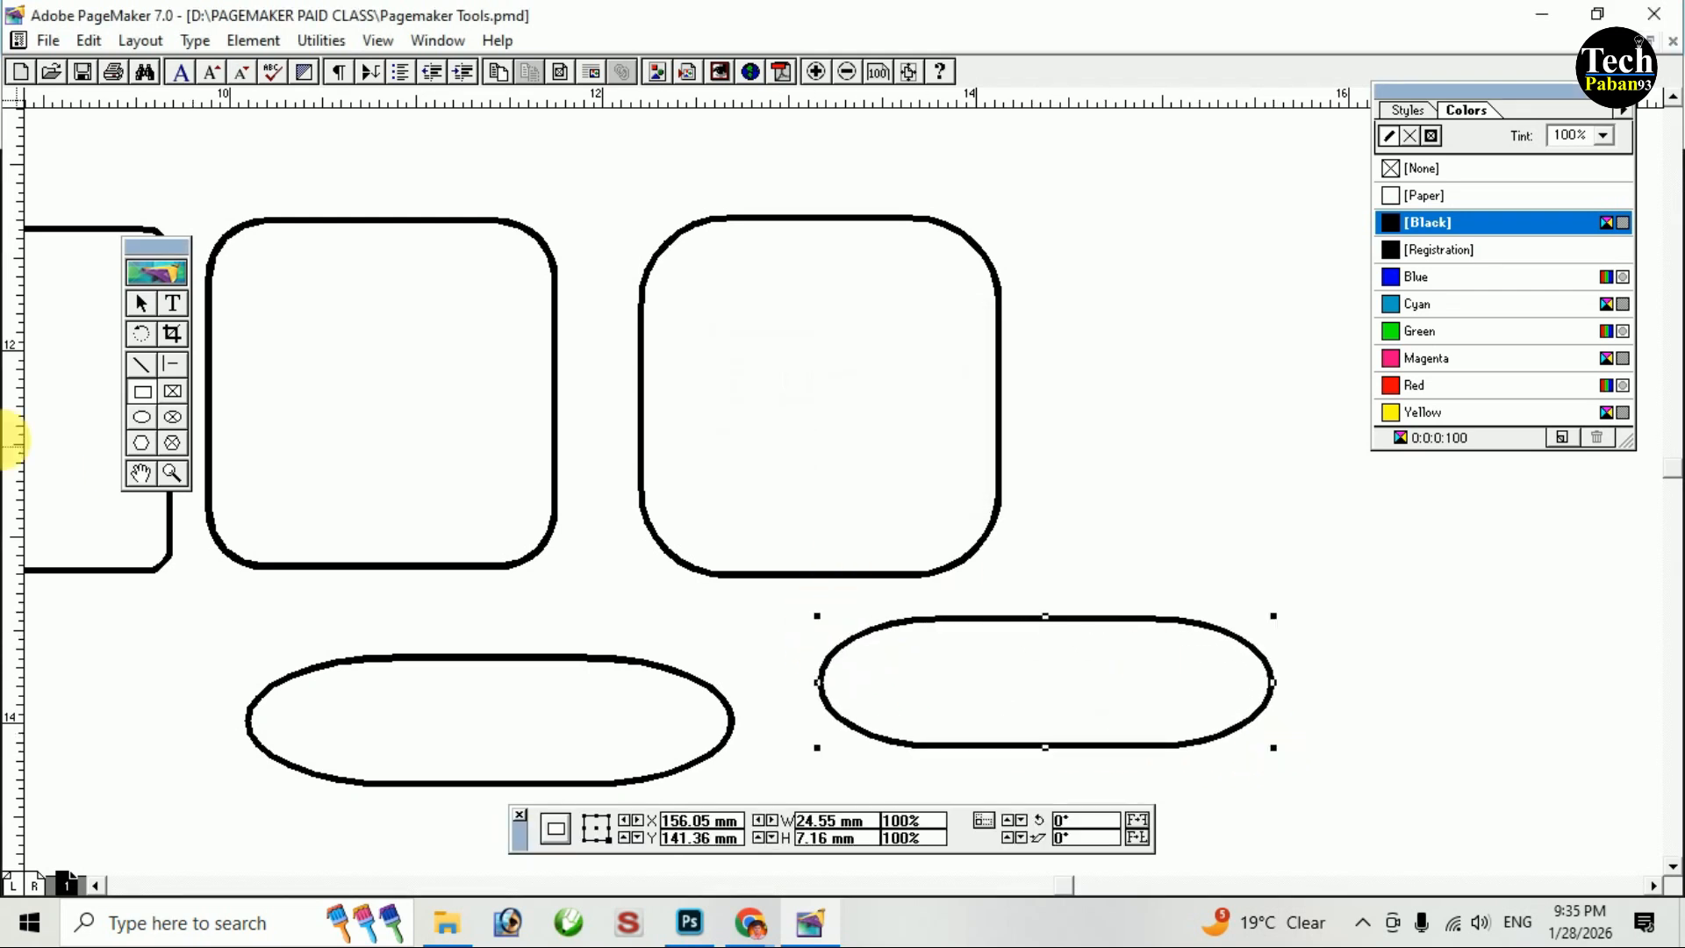
# Choose the fourth rounded-corner style and draw a rectangle about 24.9 by 9.5 mm to the right of the squares.
pyautogui.doubleClick(140, 399)
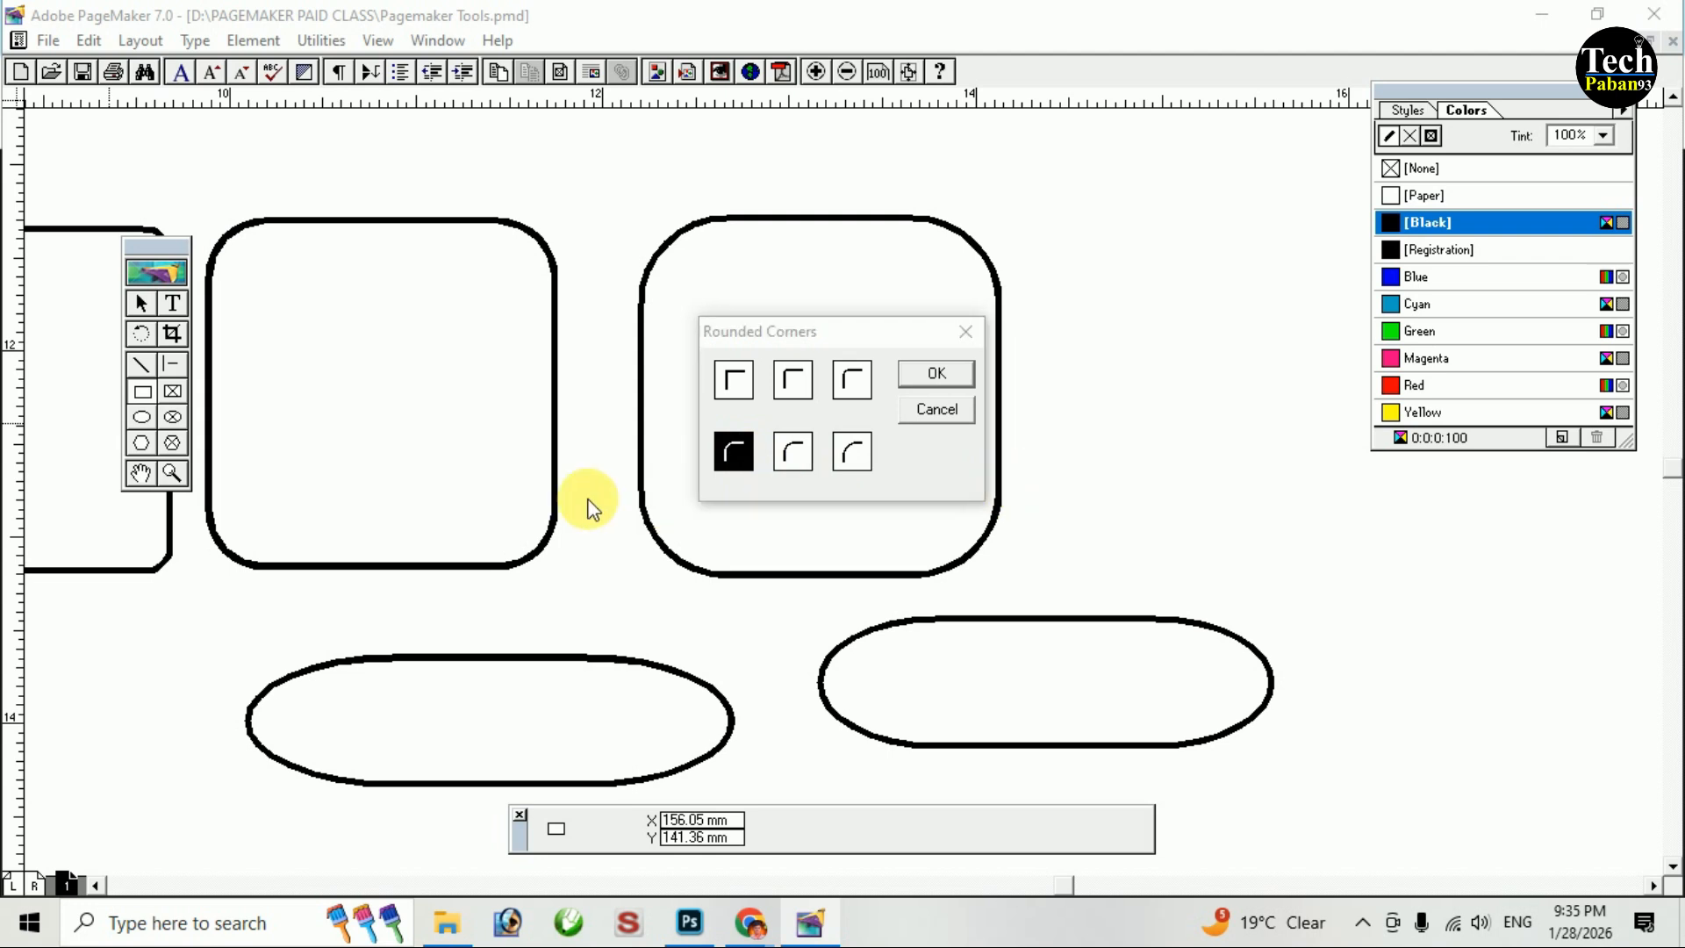
pyautogui.press('Return')
pyautogui.moveTo(1083, 445); pyautogui.dragTo(1544, 617)
pyautogui.hotkey('ctrl', '-')
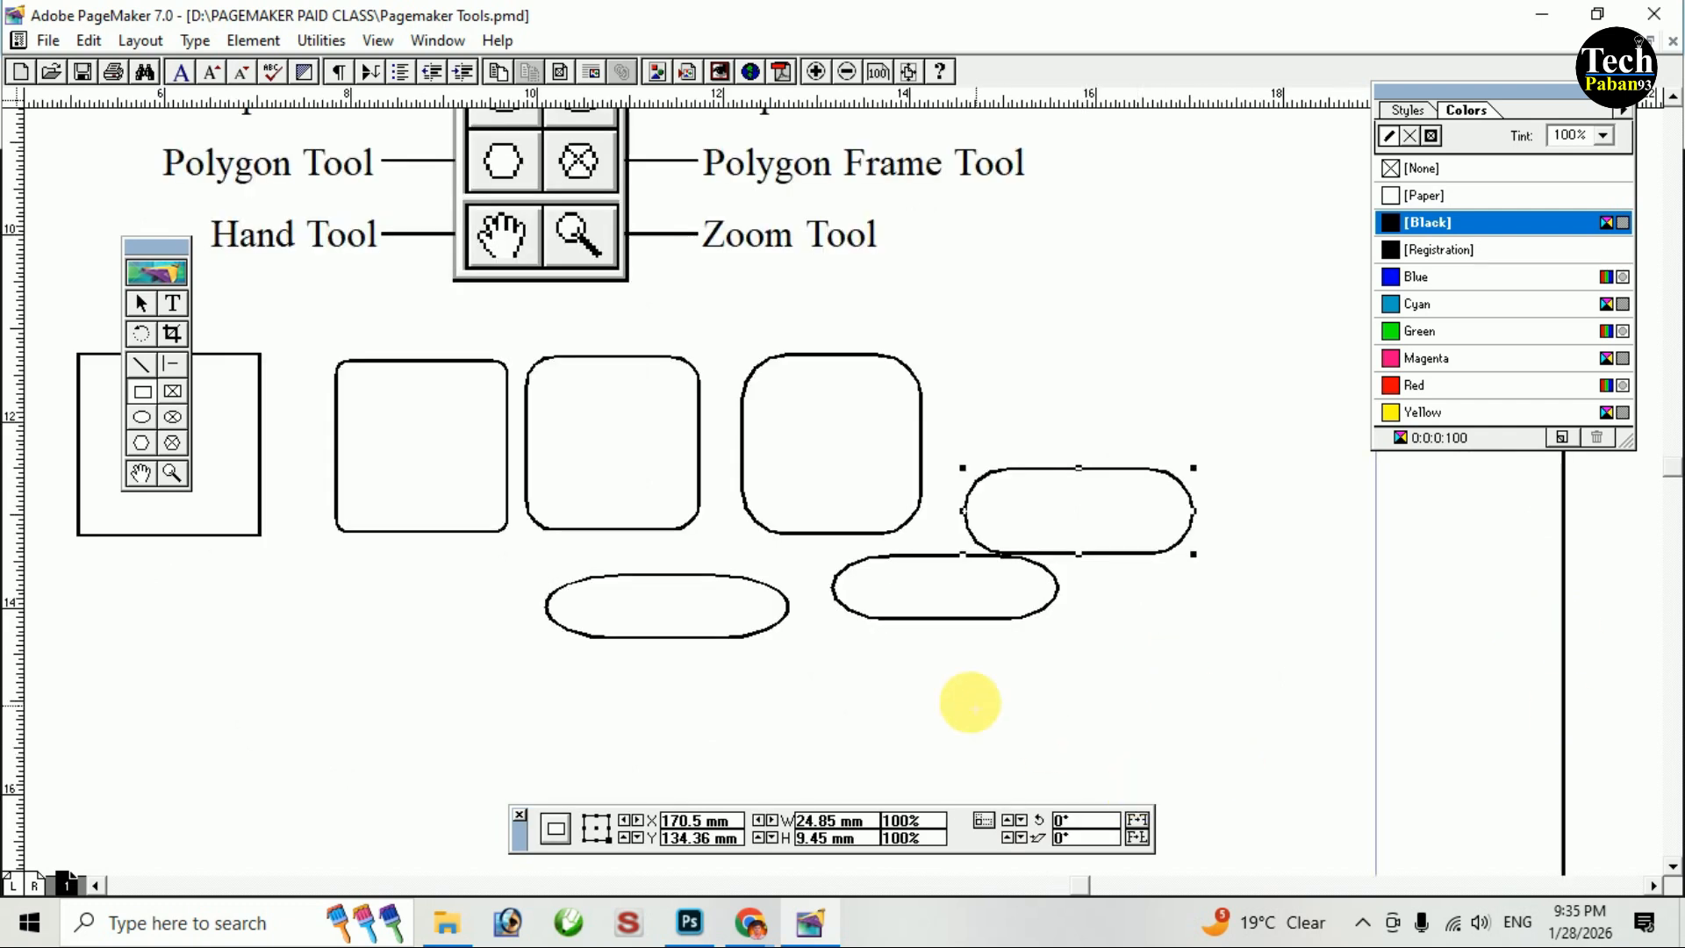
# Delete the plain square and the slightly rounded square next to it using the Pointer tool.
pyautogui.click(141, 305)
pyautogui.keyDown('alt'); pyautogui.moveTo(906, 546); pyautogui.dragTo(1073, 504); pyautogui.keyUp('alt')
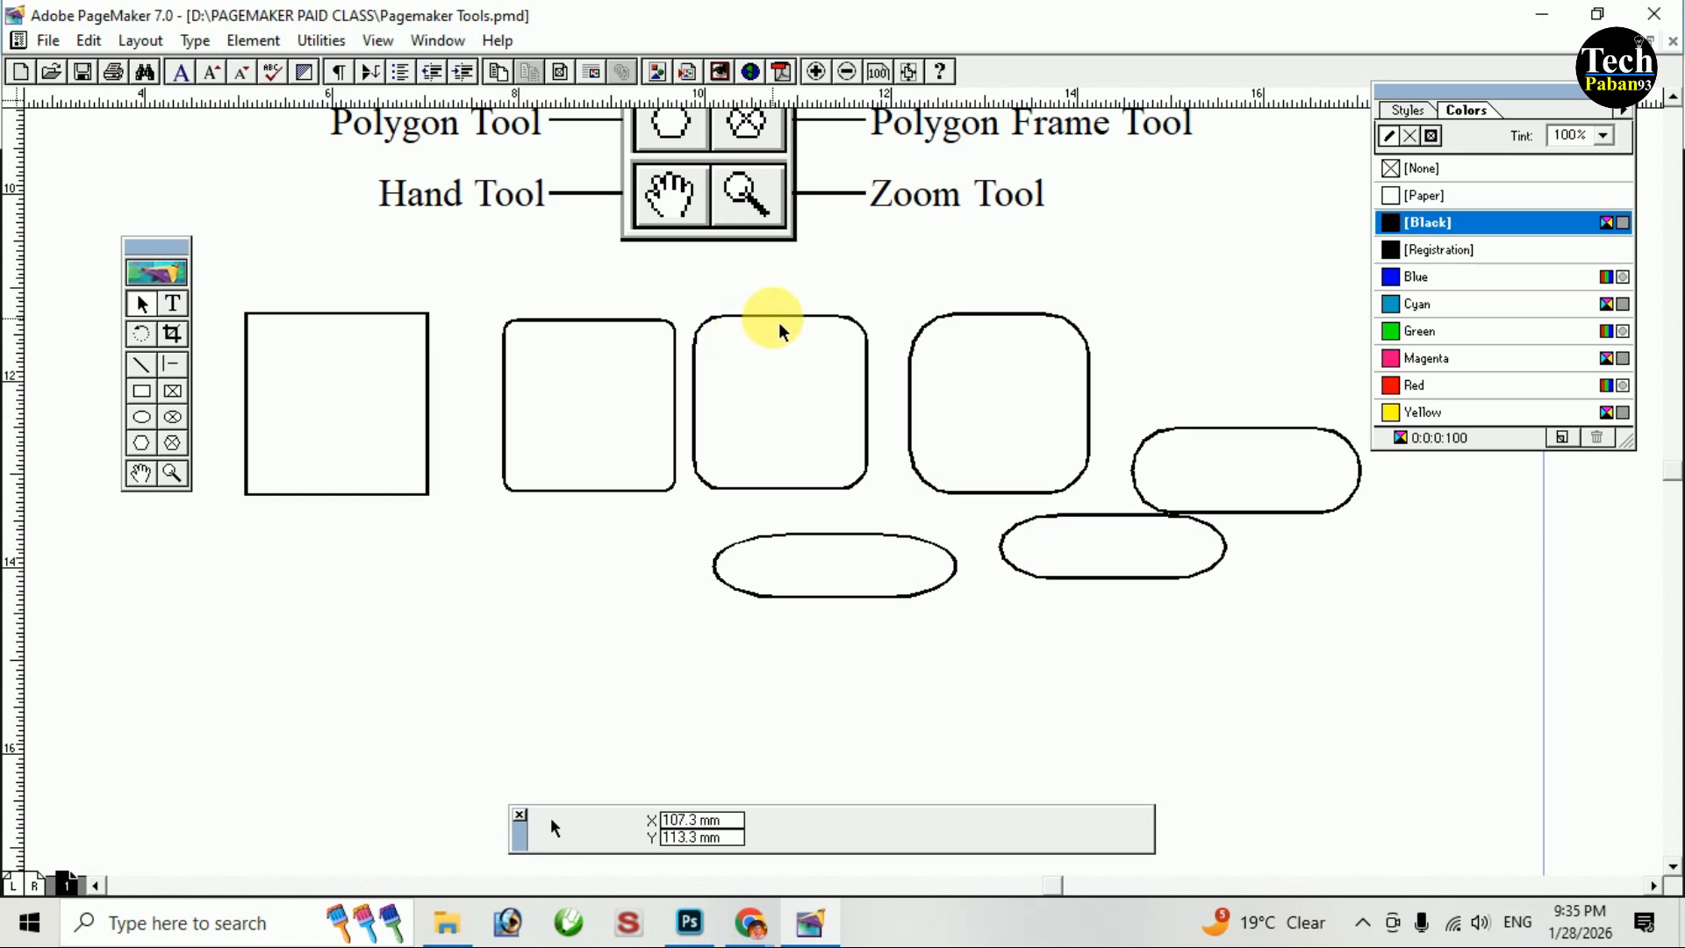
pyautogui.scroll(5, 565, 628)
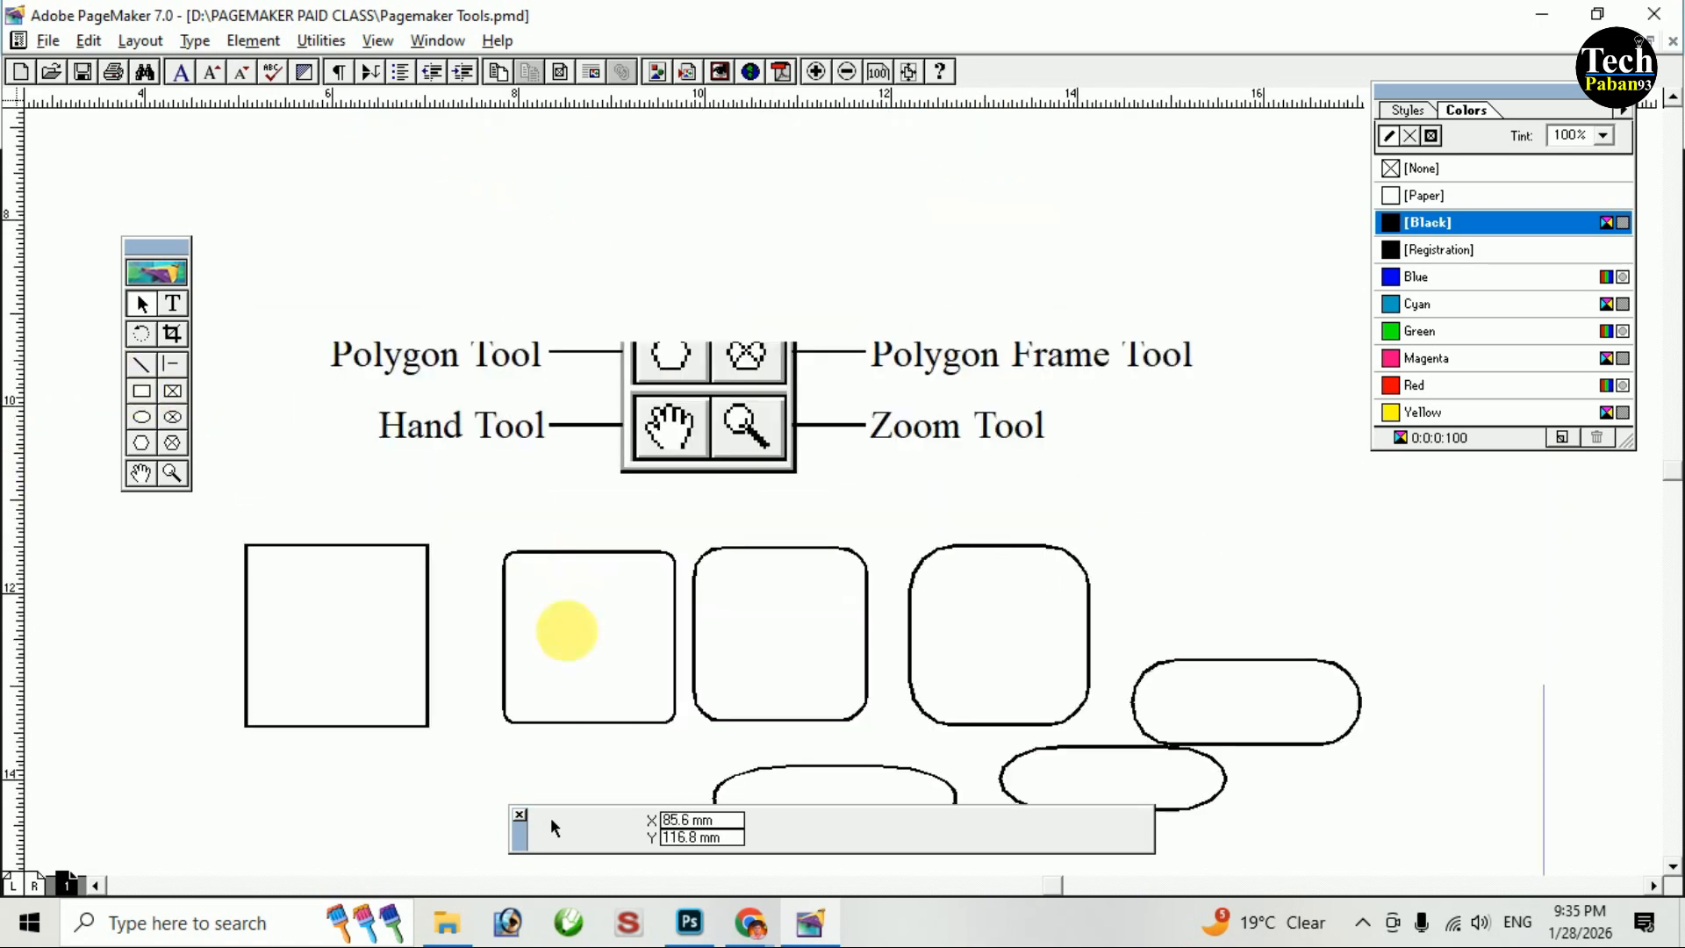
pyautogui.scroll(-4, 787, 572)
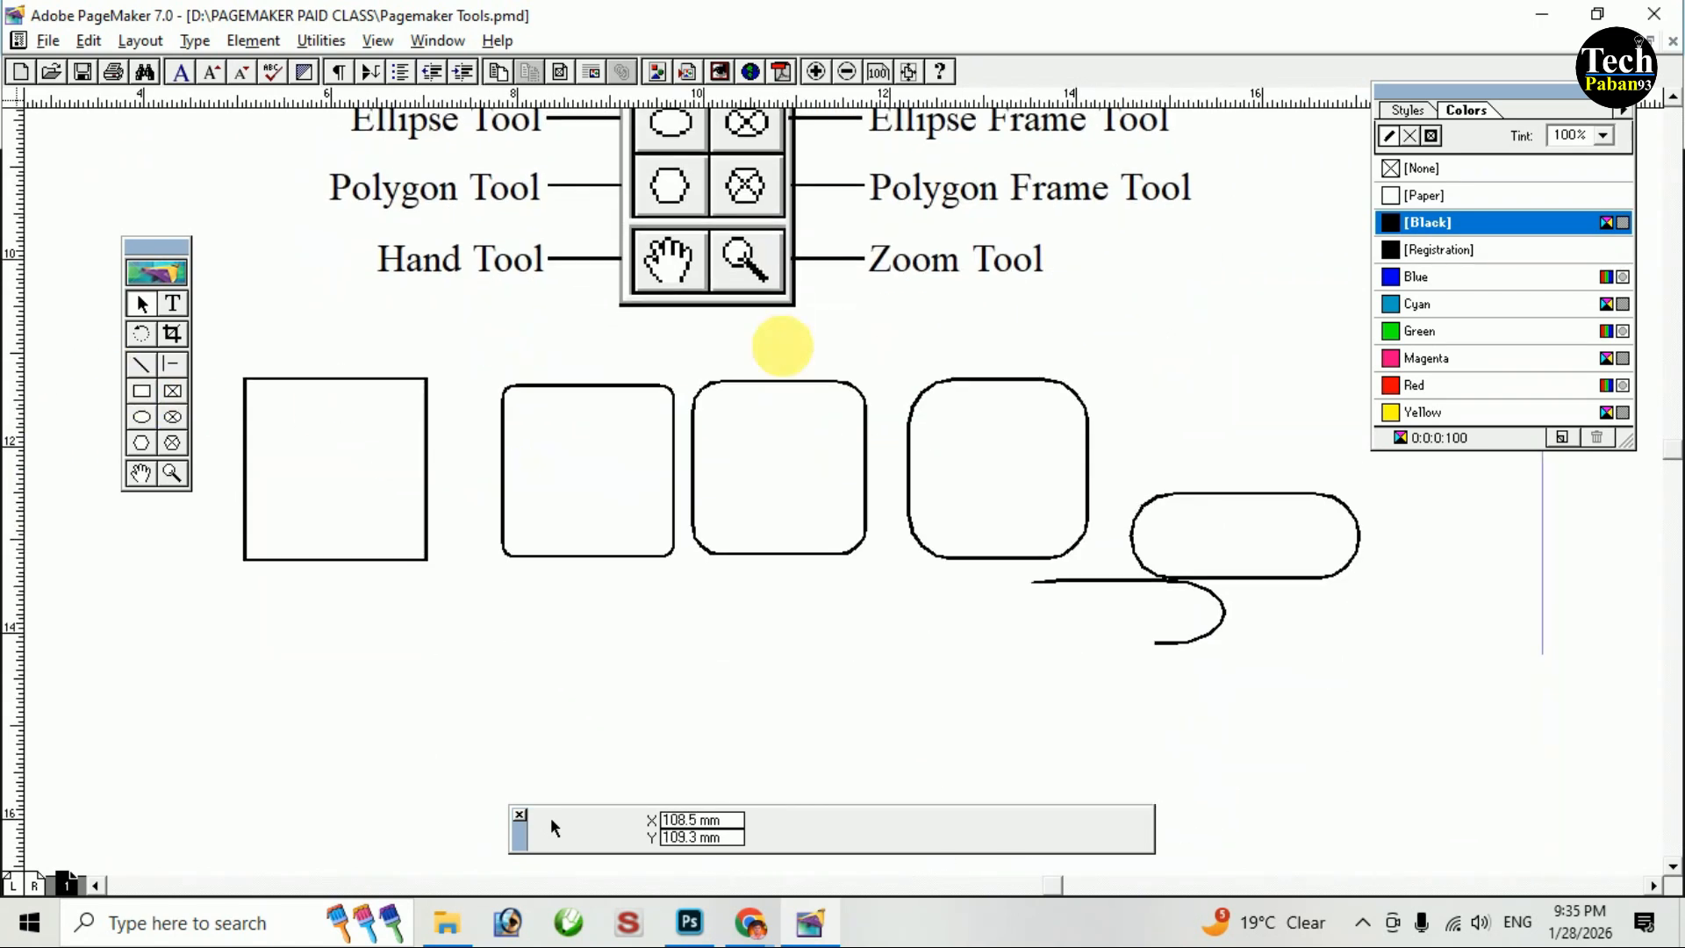
pyautogui.moveTo(1422, 865); pyautogui.dragTo(237, 350)
pyautogui.click(402, 453)
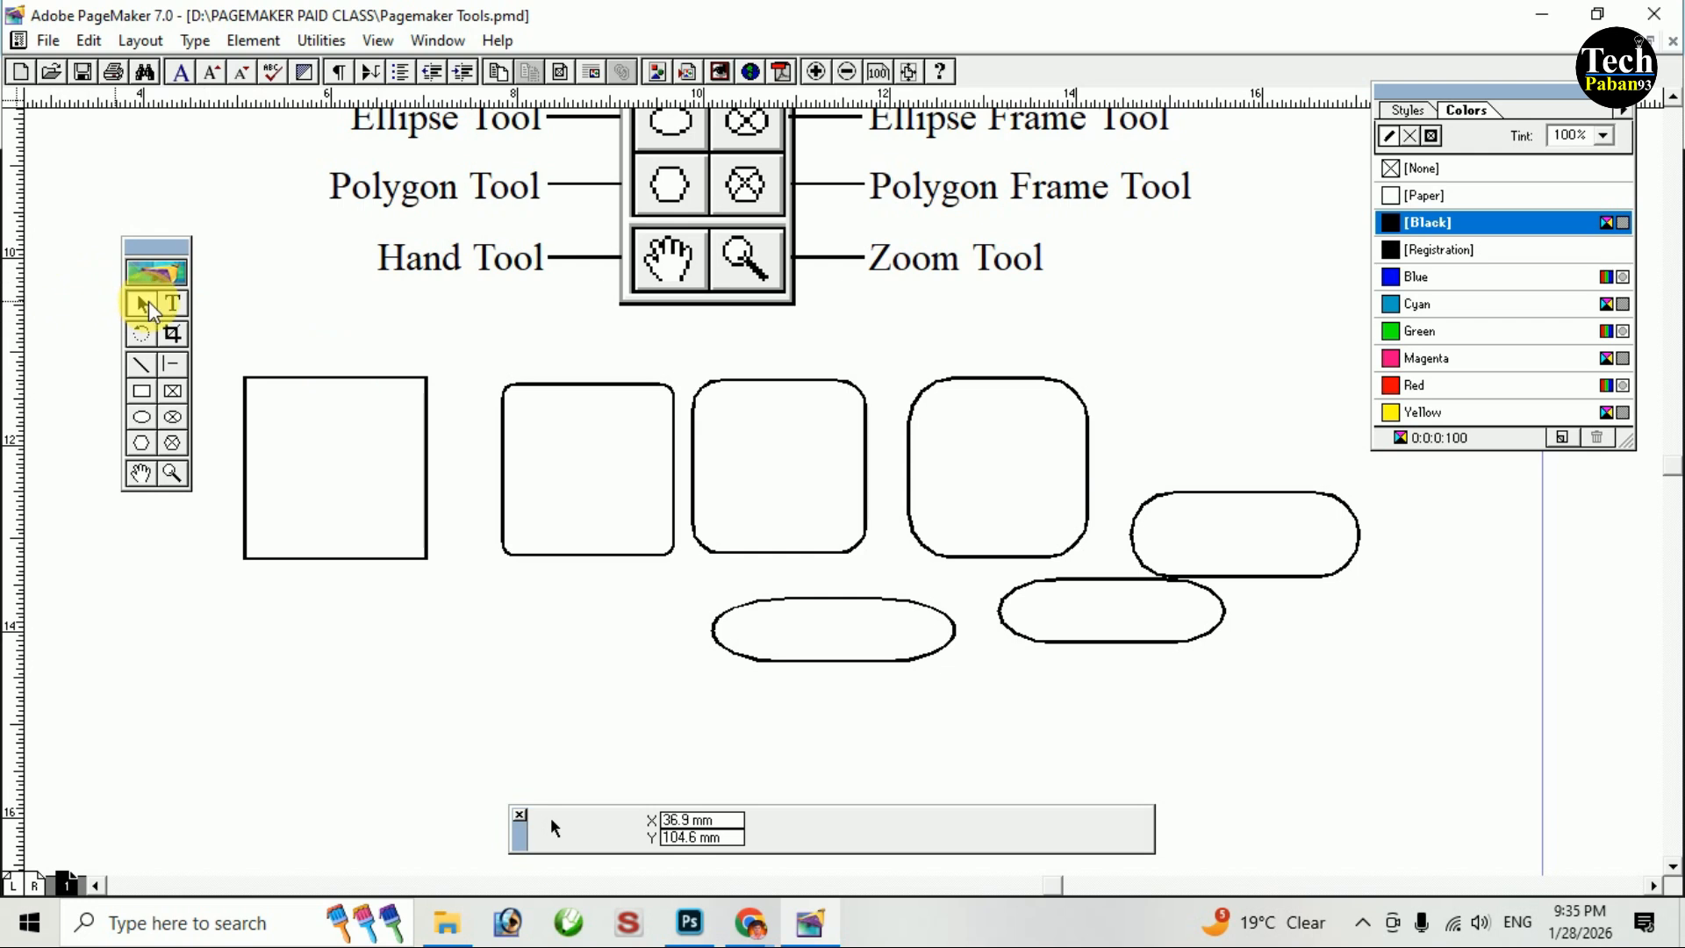
pyautogui.click(295, 383)
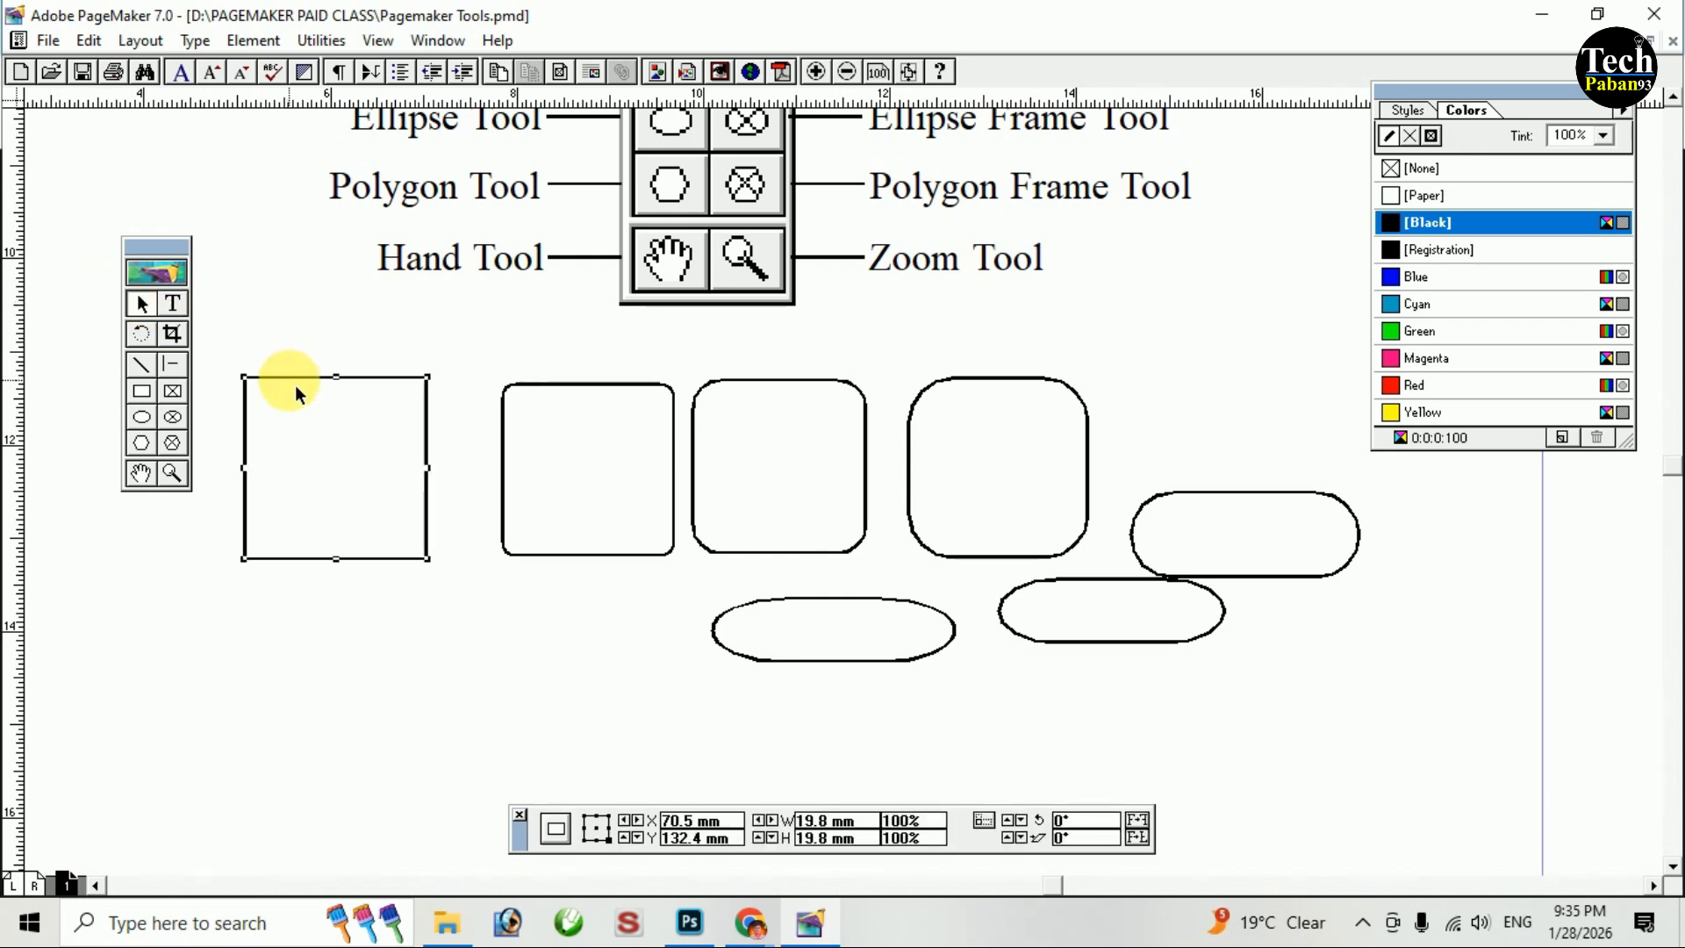
pyautogui.press('Delete')
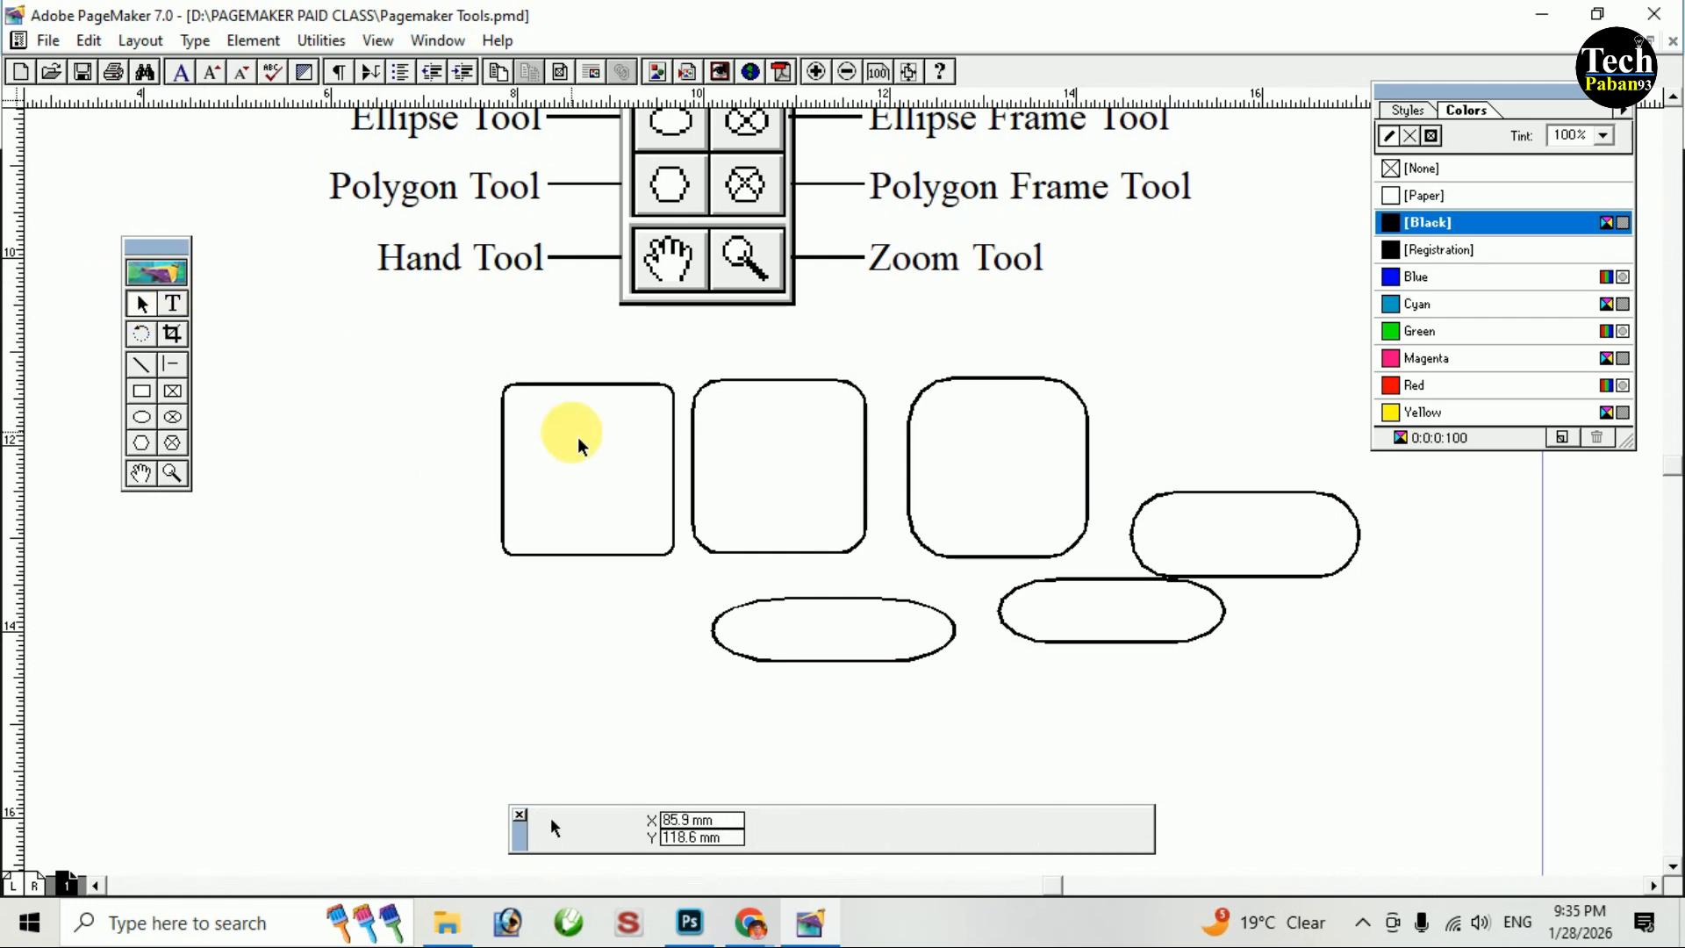
pyautogui.click(550, 388)
pyautogui.press('Delete')
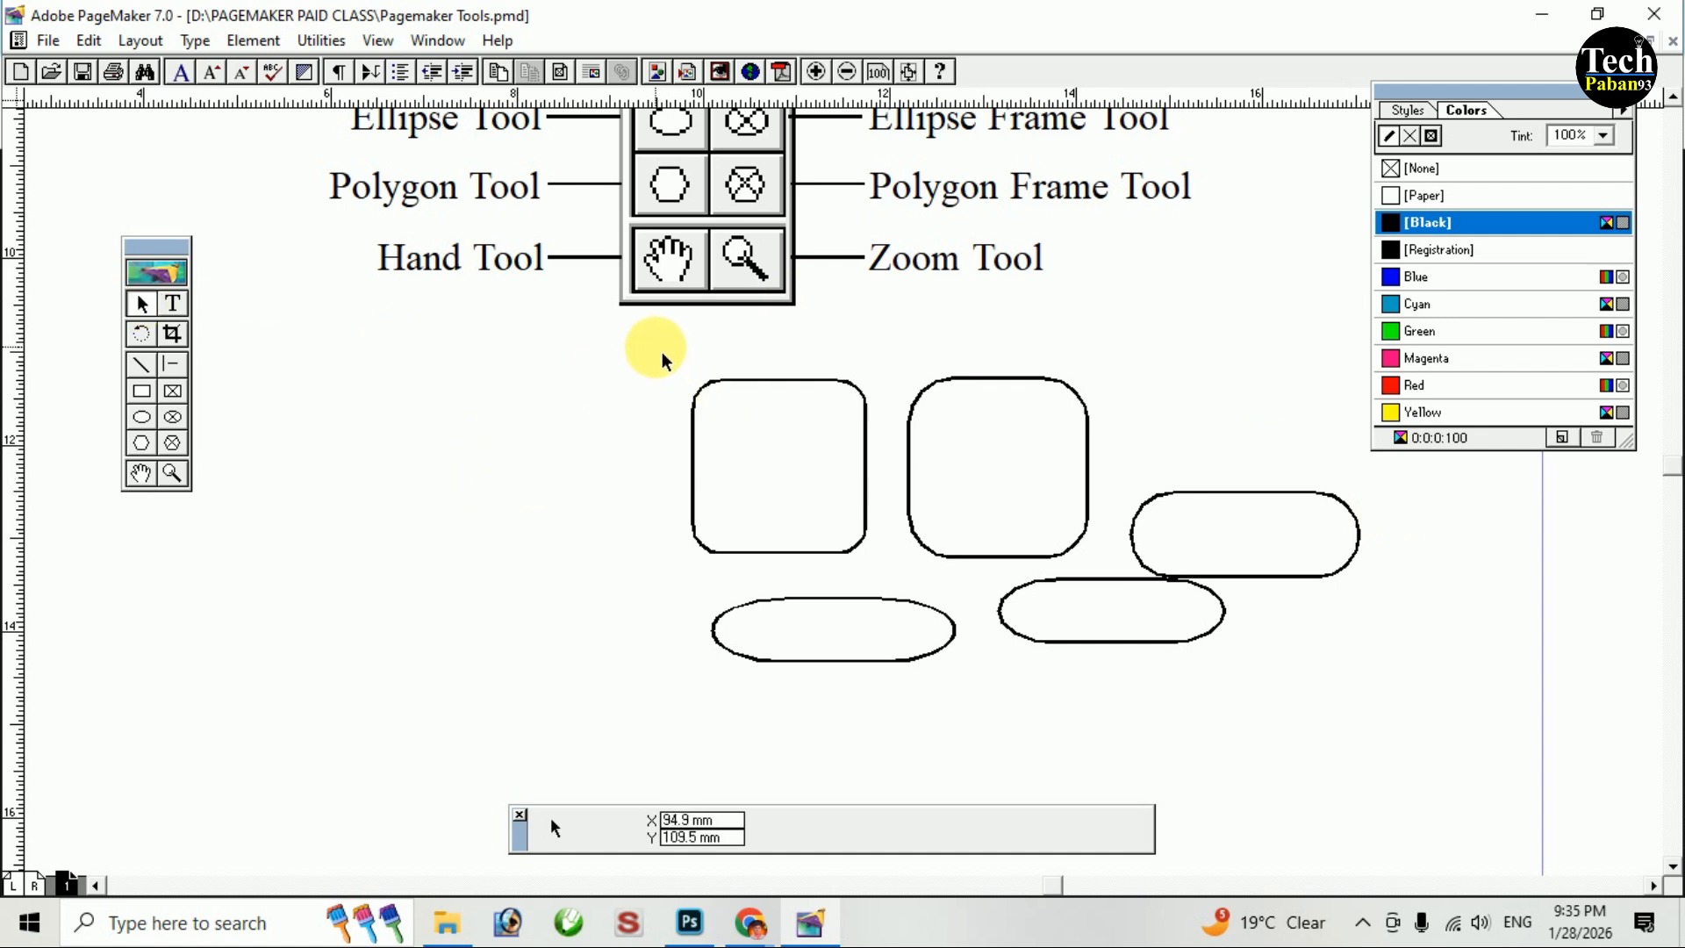
# Move all the remaining rounded shapes together about 42 mm to the left, and delete them.
pyautogui.moveTo(856, 561); pyautogui.dragTo(1287, 715)
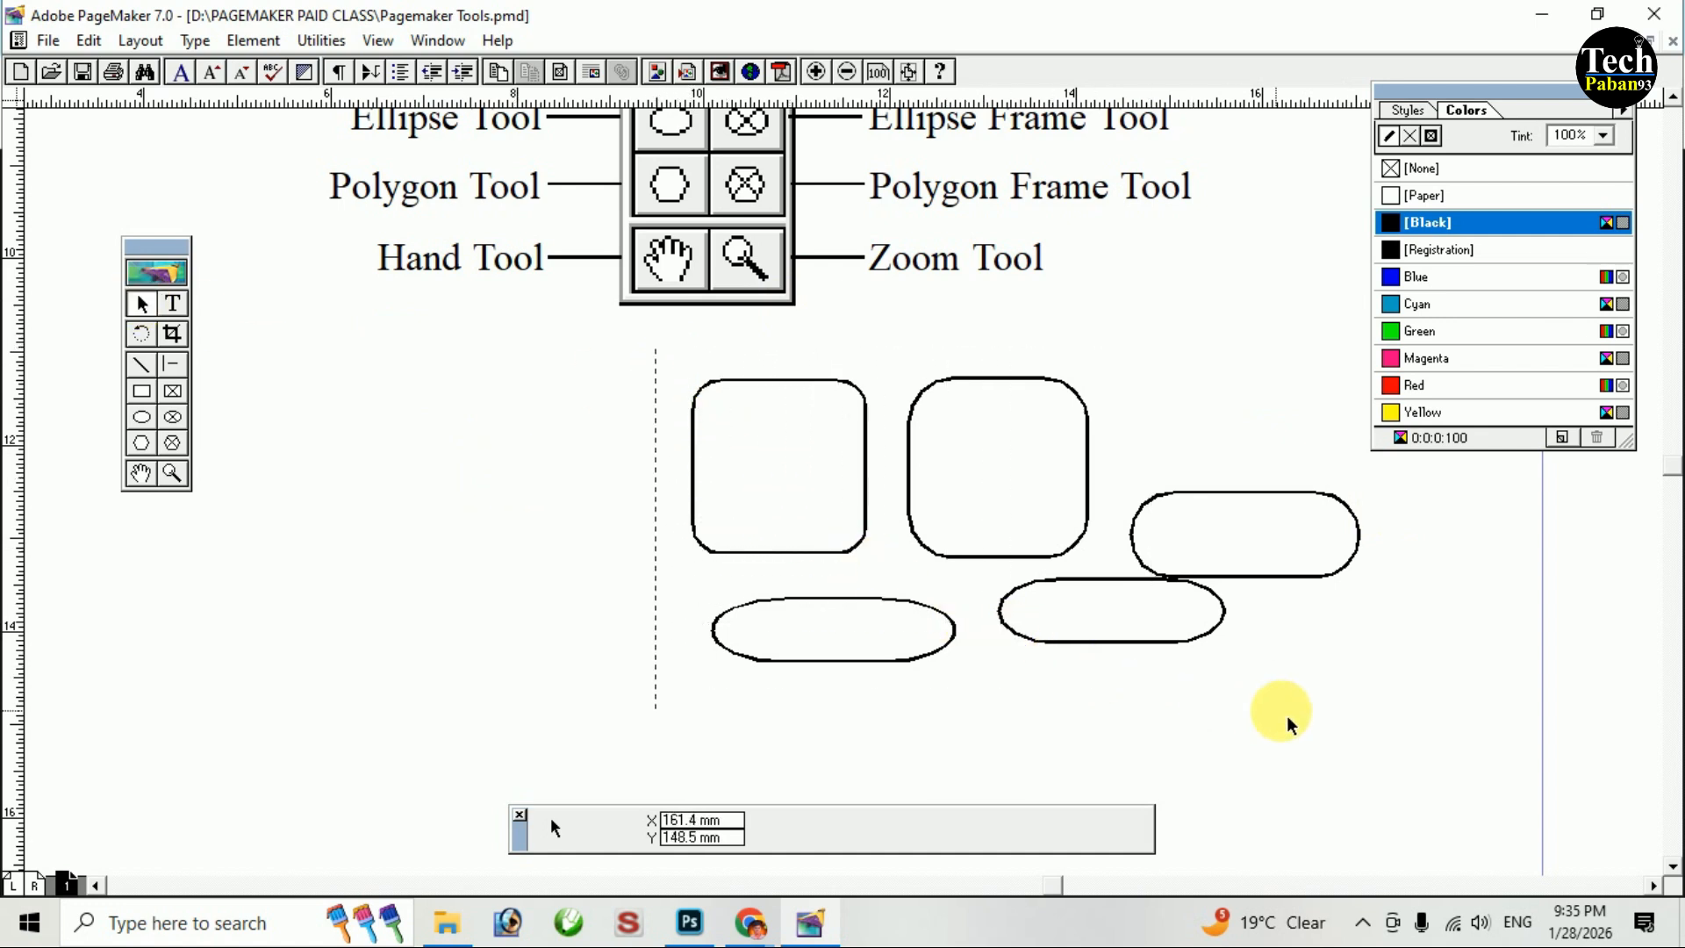
pyautogui.moveTo(1391, 735); pyautogui.dragTo(1393, 735)
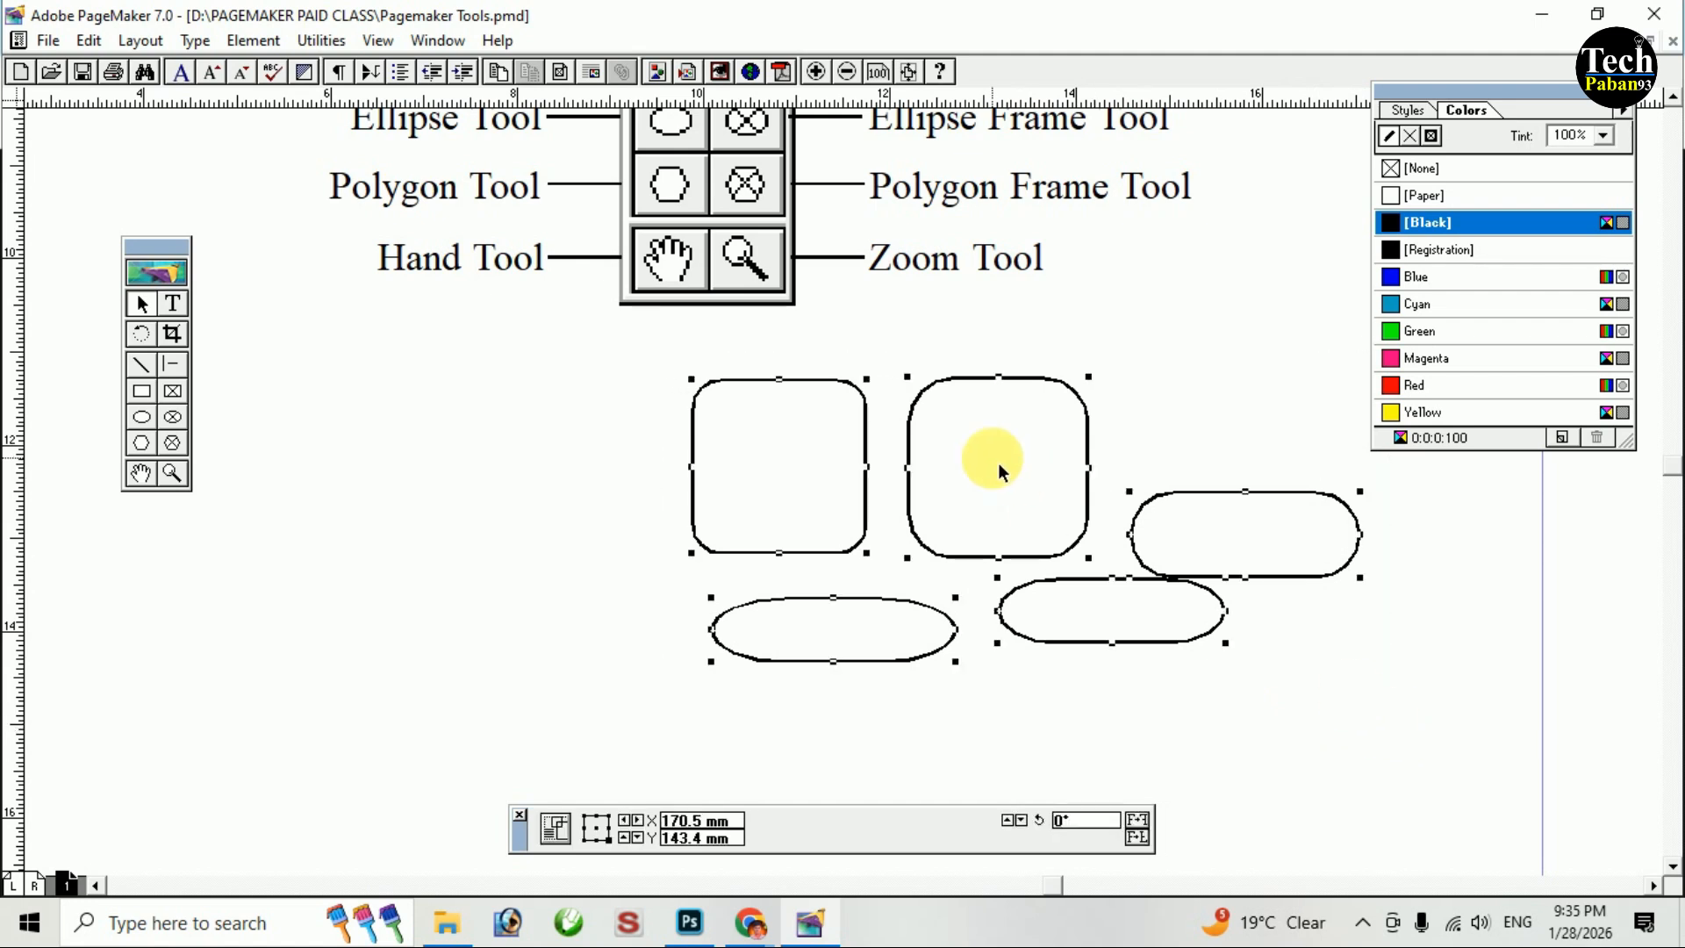
pyautogui.moveTo(916, 430); pyautogui.dragTo(526, 430)
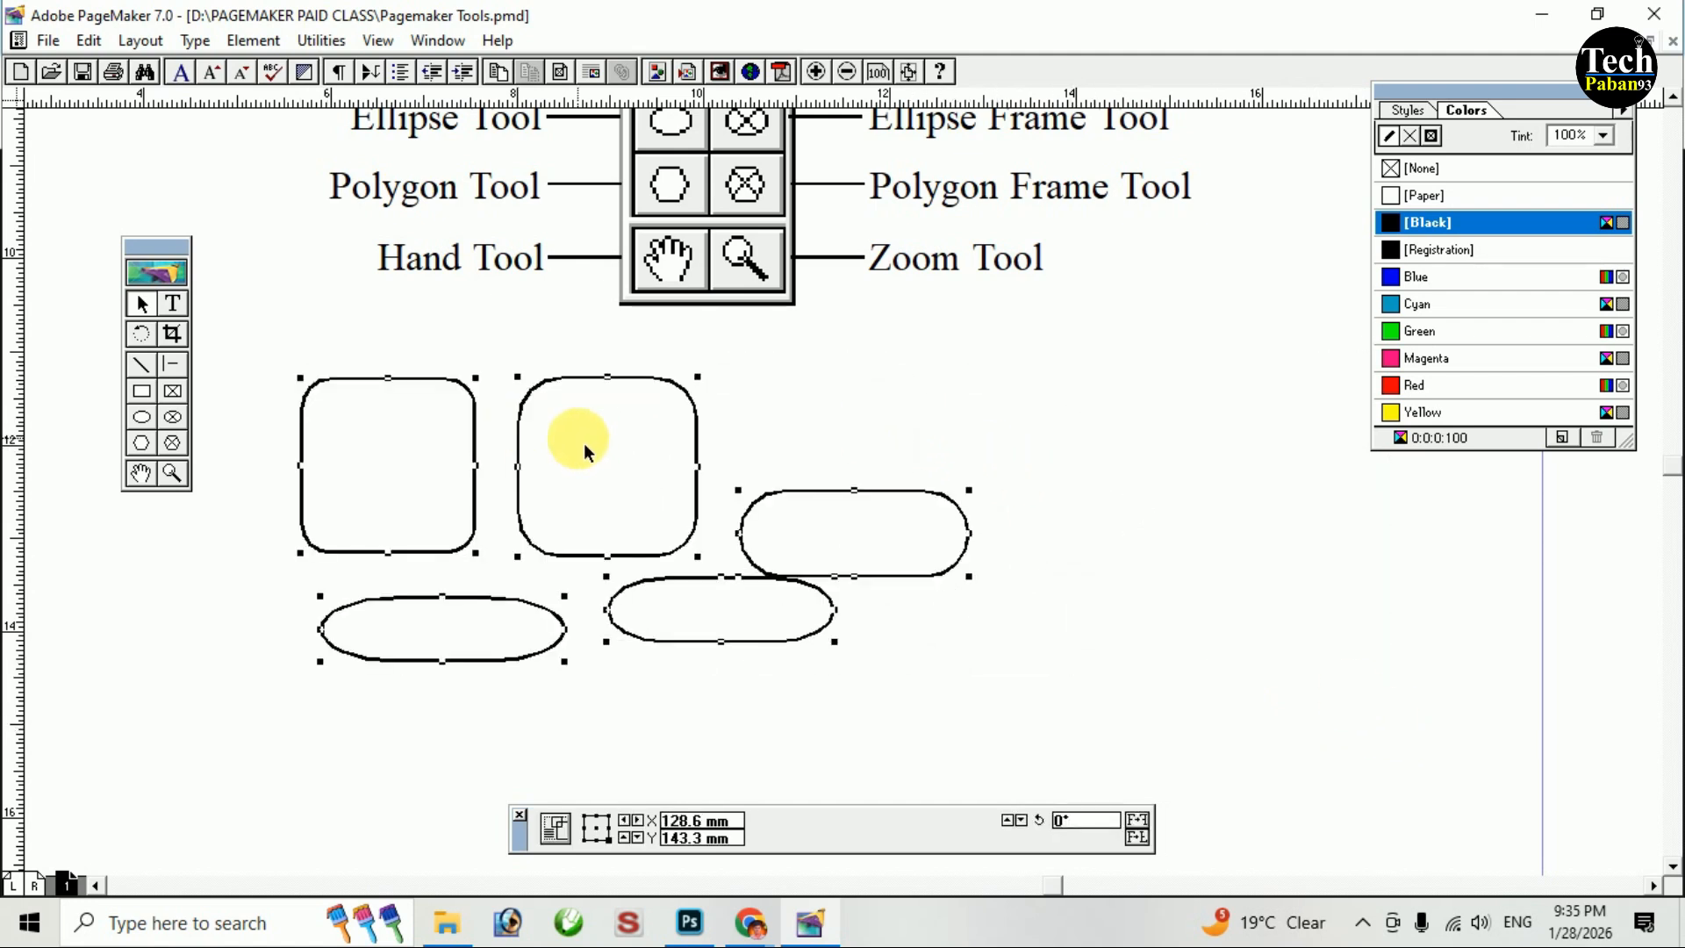
pyautogui.press('Delete')
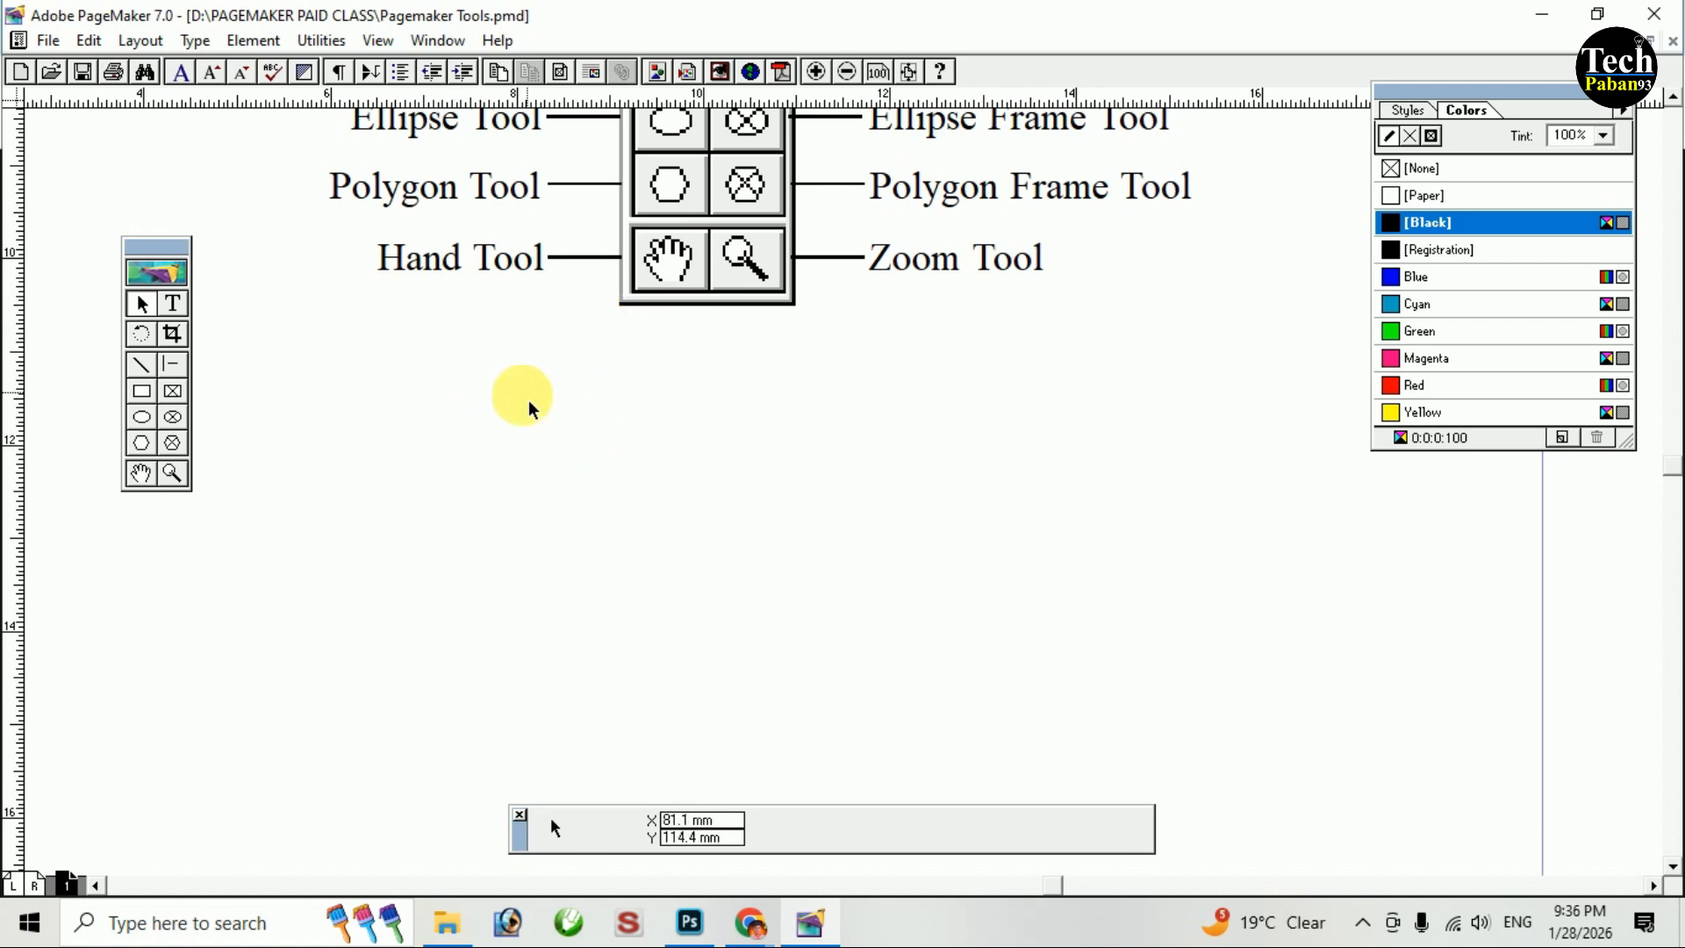
# Draw a flat wide, a tall narrow and a nearly round ellipse with the Ellipse tool, plus one about 29.5 by 23.1 mm beside the Zoom Tool label.
pyautogui.scroll(2, 509, 417)
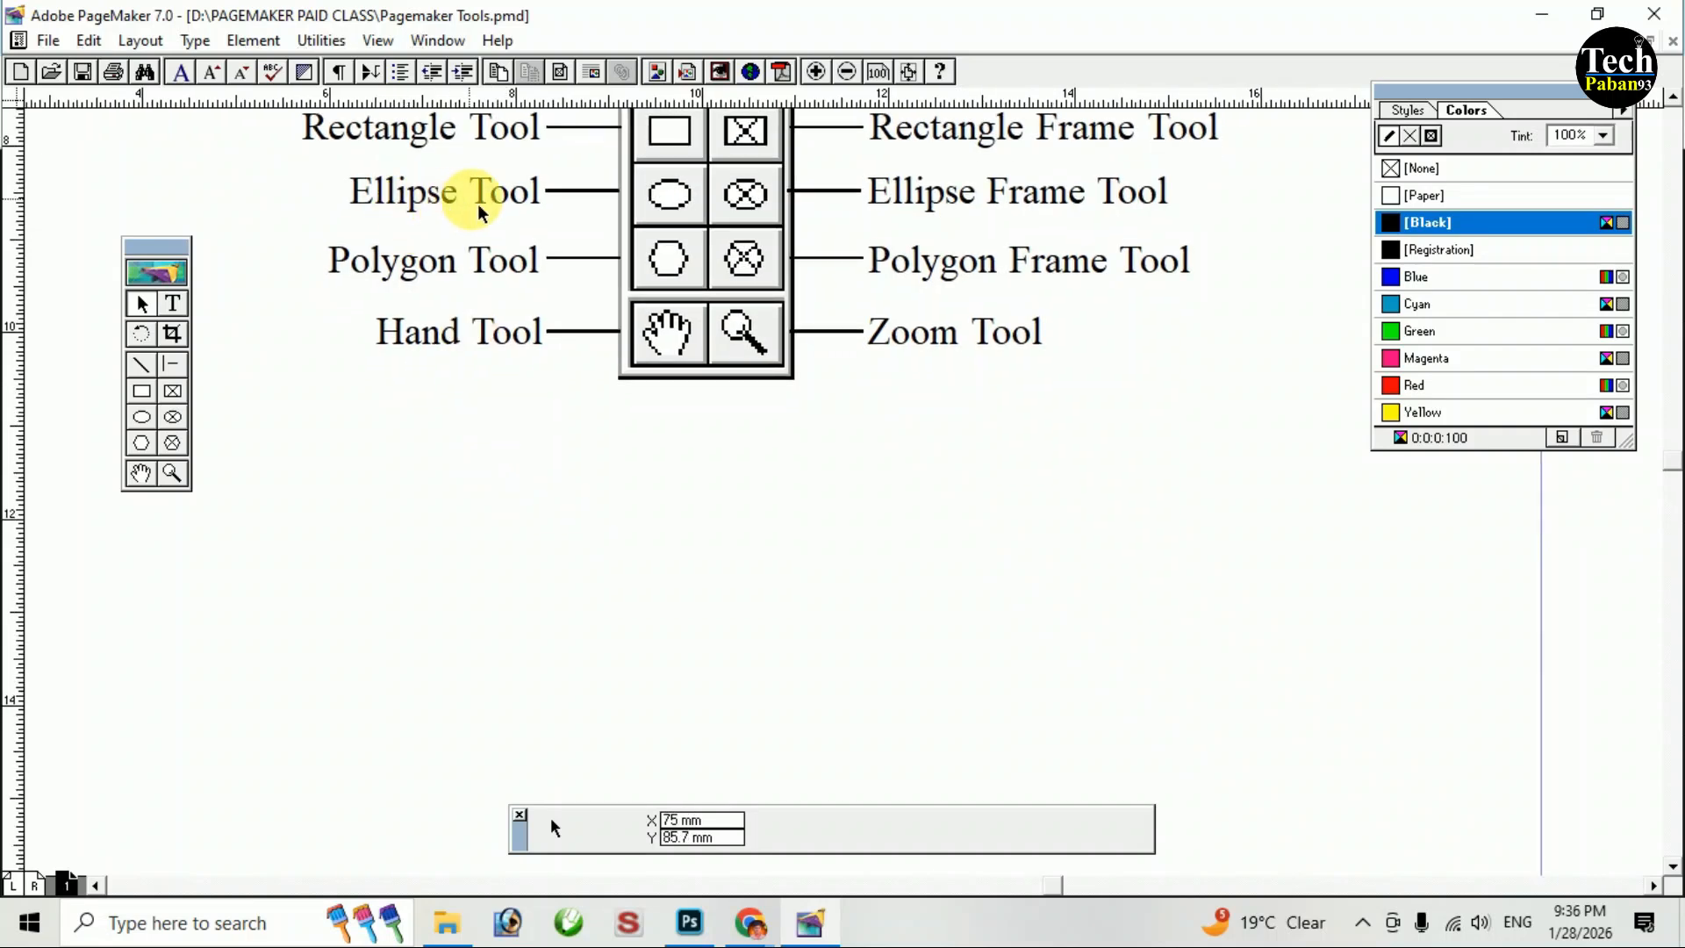
pyautogui.scroll(-3, 545, 372)
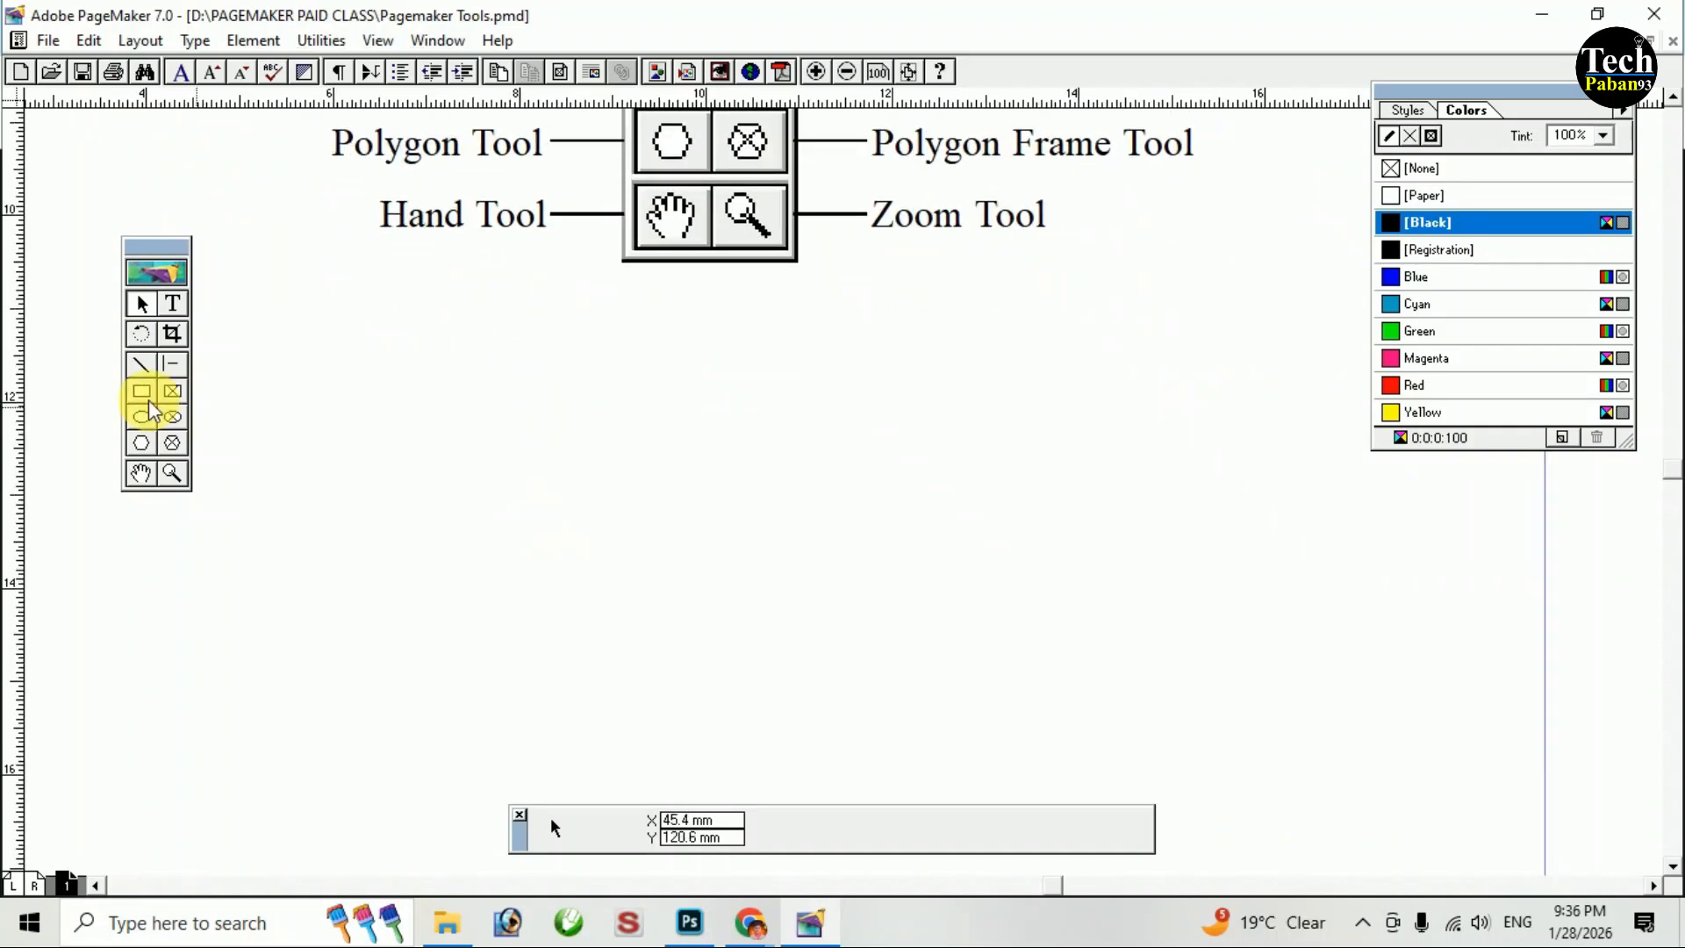
pyautogui.moveTo(494, 349); pyautogui.dragTo(900, 439)
pyautogui.moveTo(534, 485); pyautogui.dragTo(669, 750)
pyautogui.moveTo(804, 465); pyautogui.dragTo(1045, 727)
pyautogui.moveTo(1061, 240); pyautogui.dragTo(1336, 454)
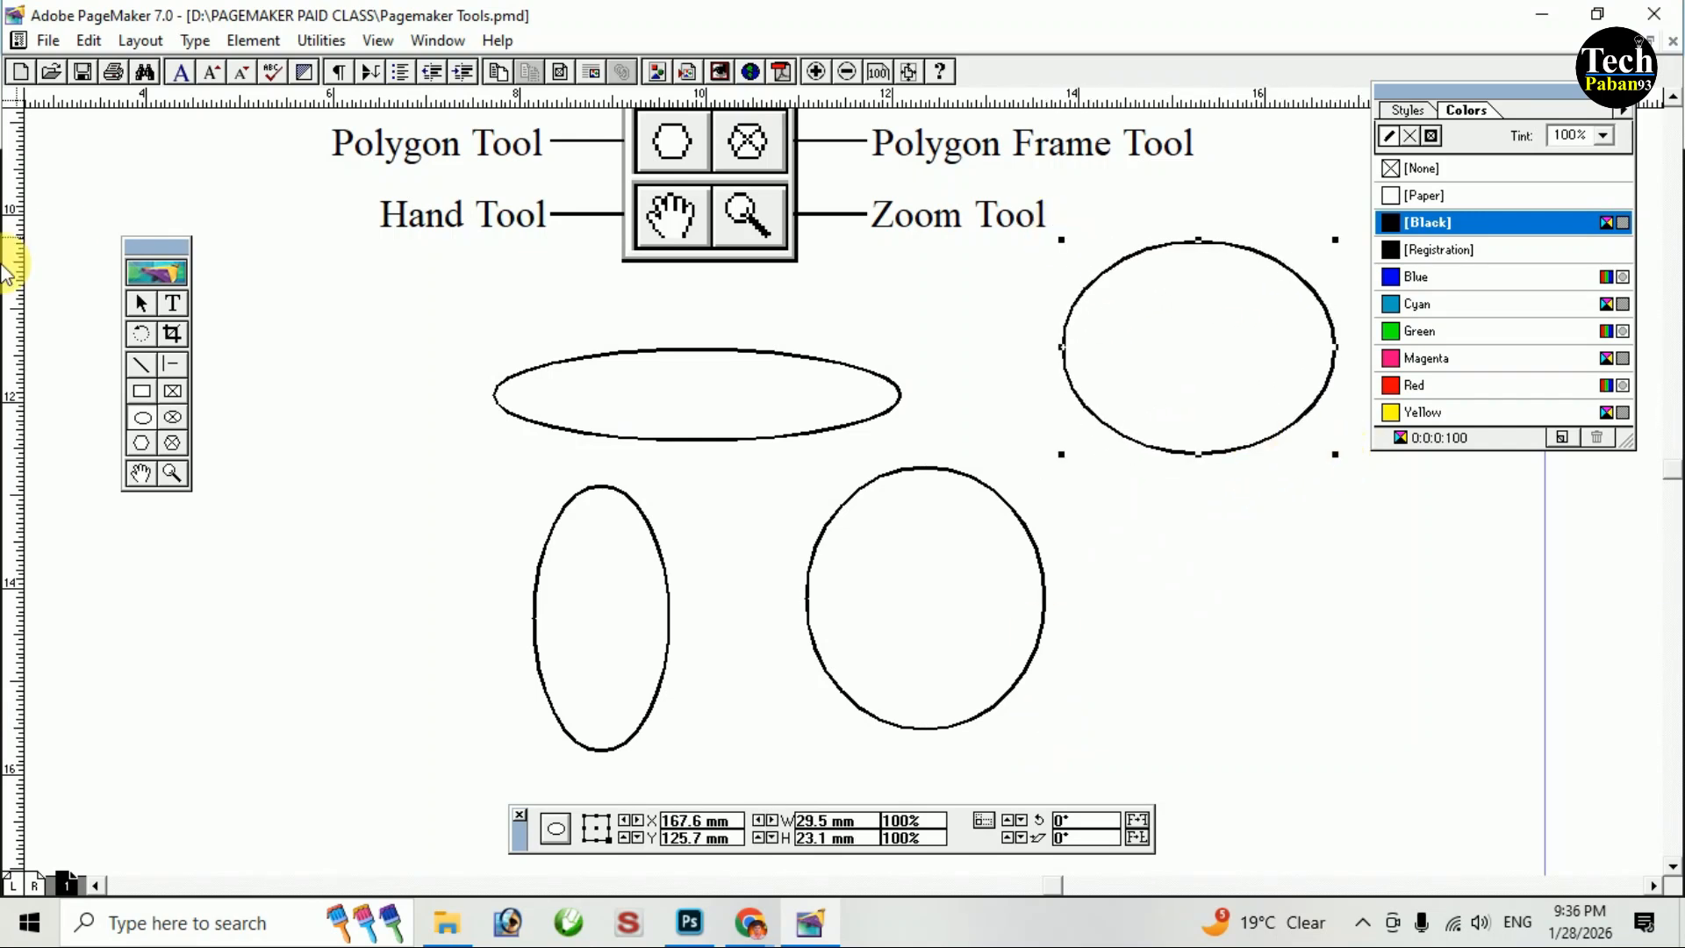
pyautogui.click(140, 304)
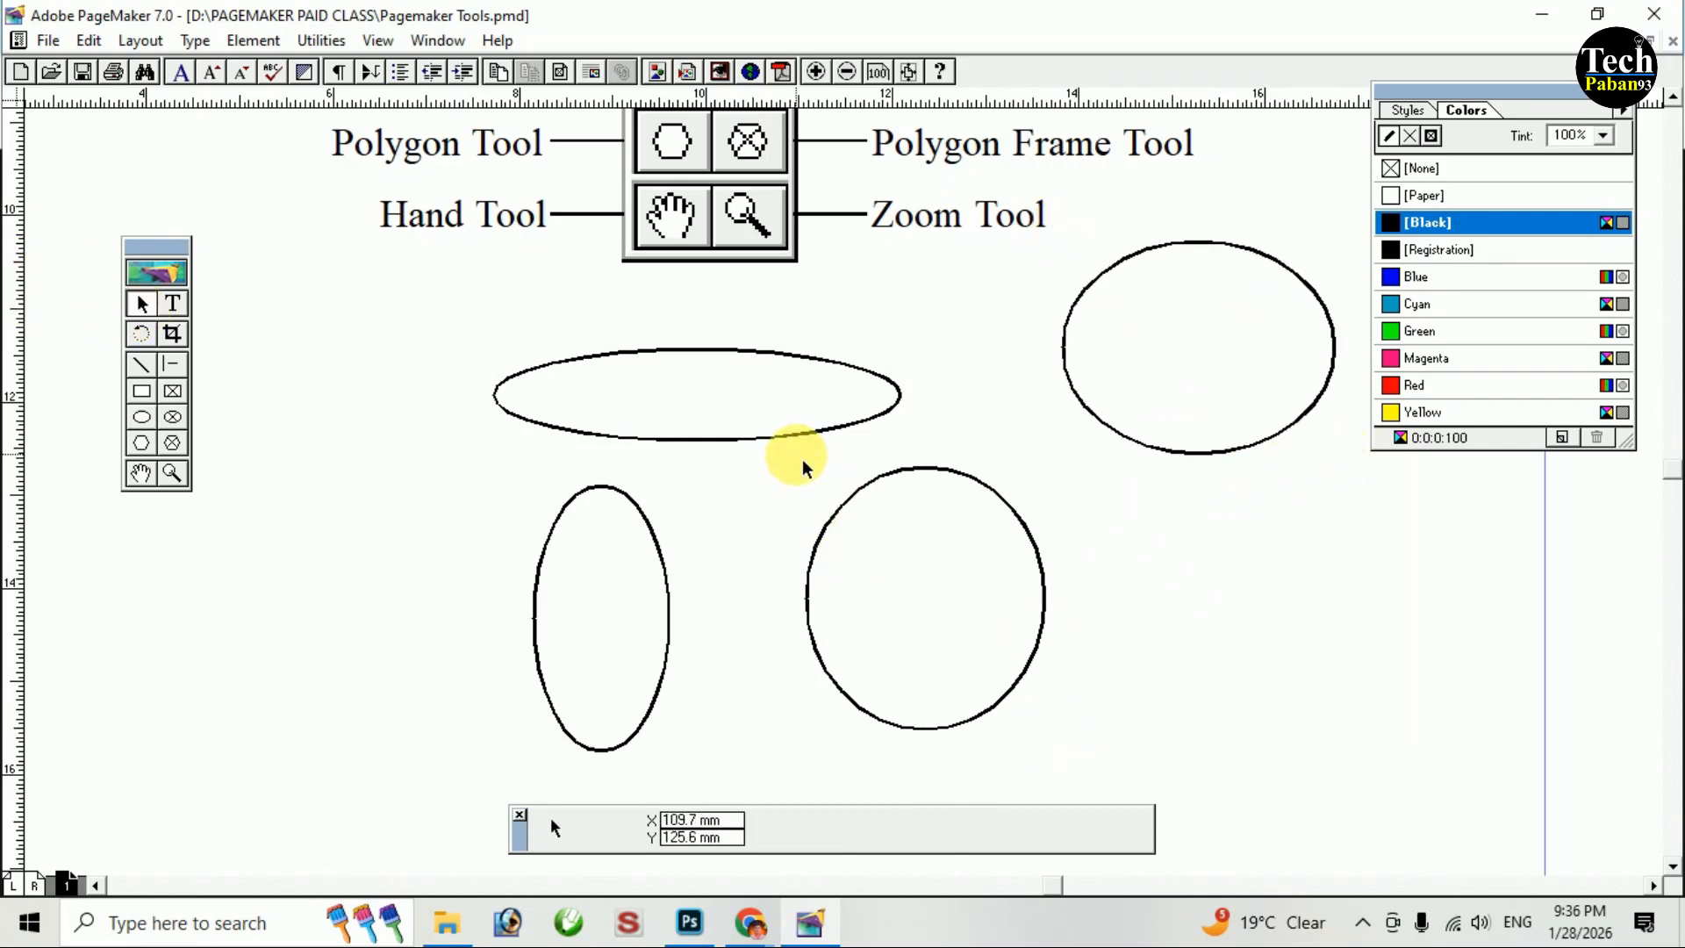
# Draw one more ellipse with the Ellipse tool and clear all the ellipses from the page.
pyautogui.click(141, 417)
pyautogui.moveTo(320, 436); pyautogui.dragTo(554, 595)
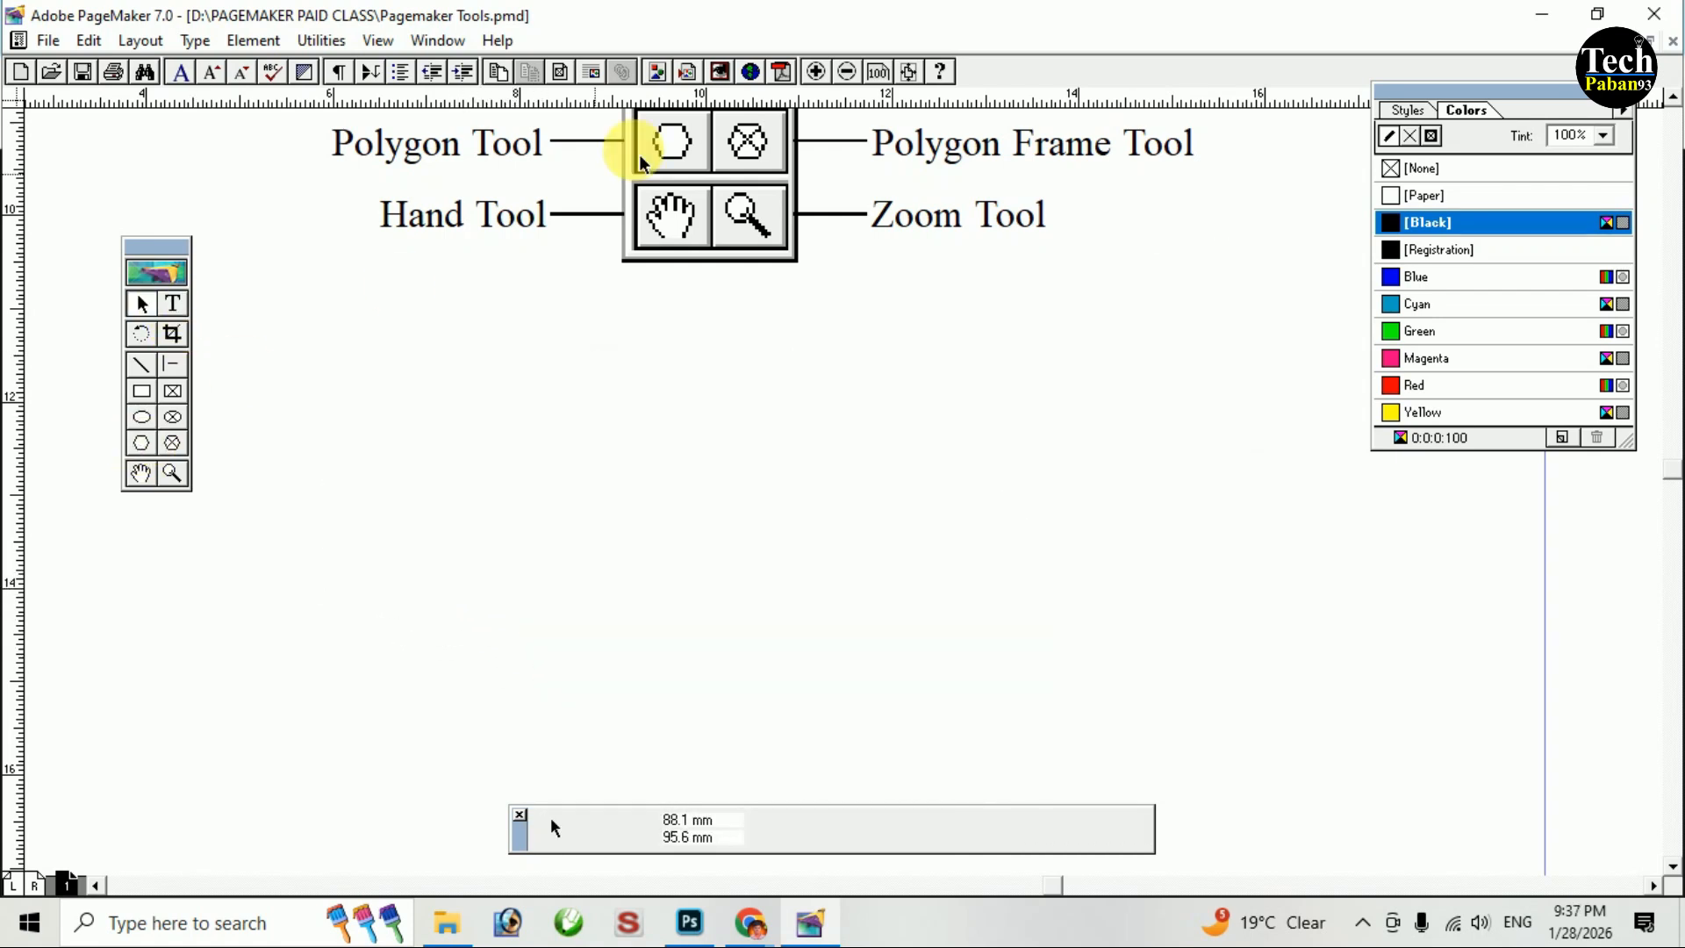
pyautogui.scroll(2, 639, 154)
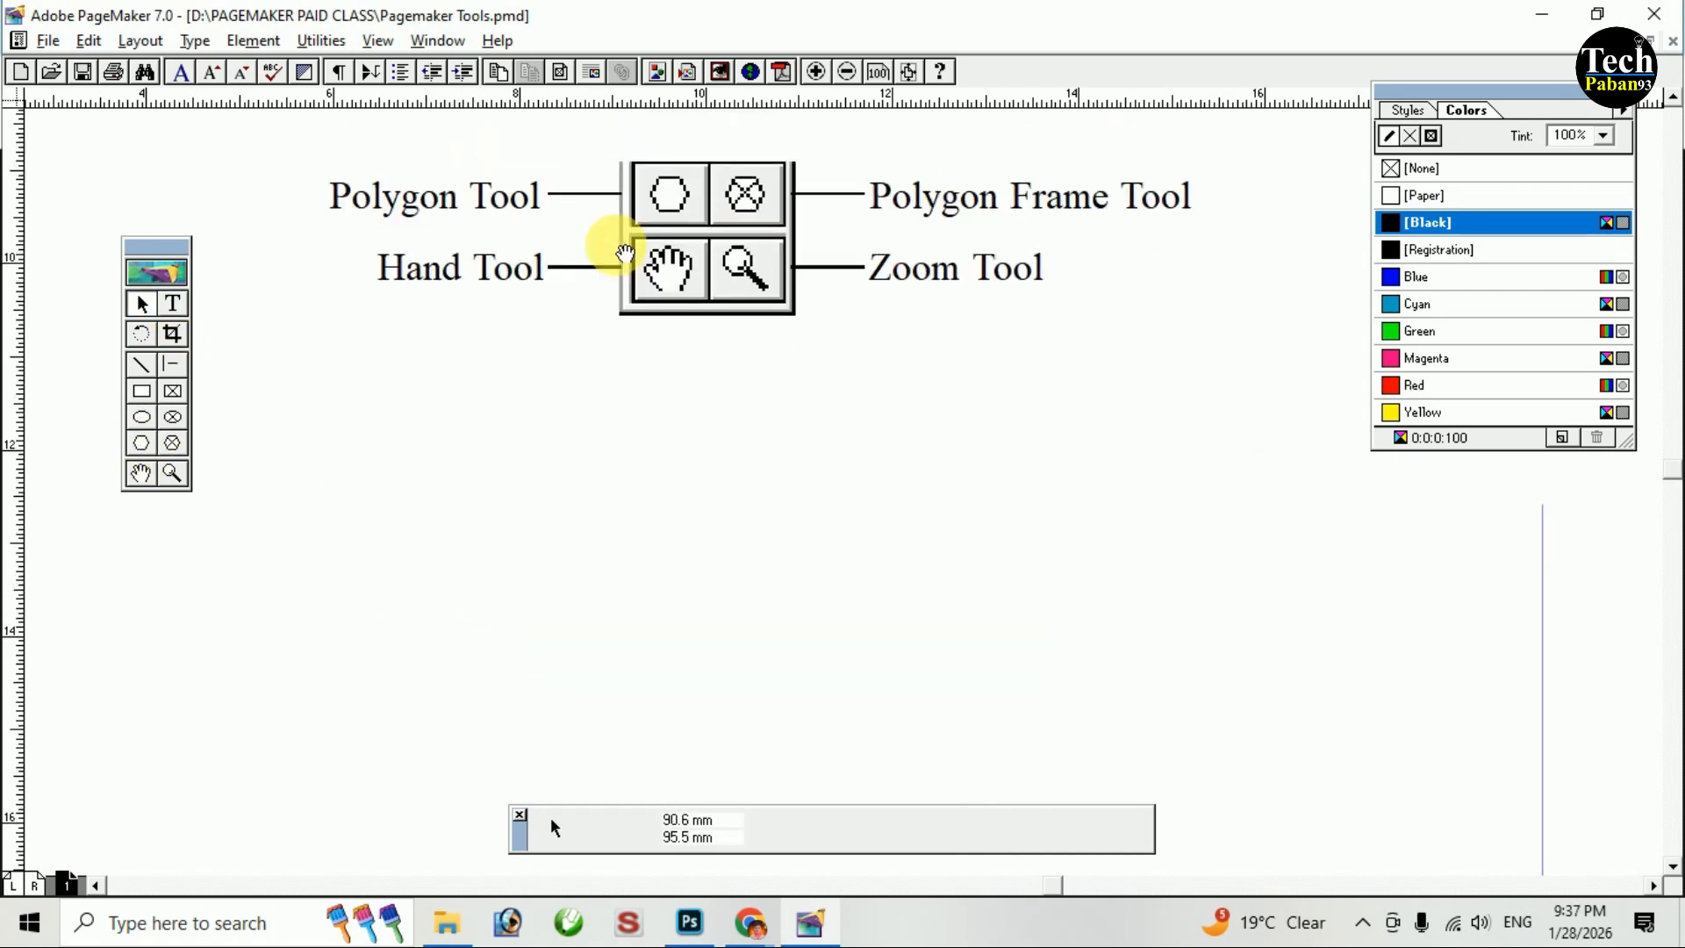
# Draw a hexagon about 26.7 by 23.1 mm below the toolbox picture with the Polygon tool, and move it about 40 mm to the left.
pyautogui.click(142, 444)
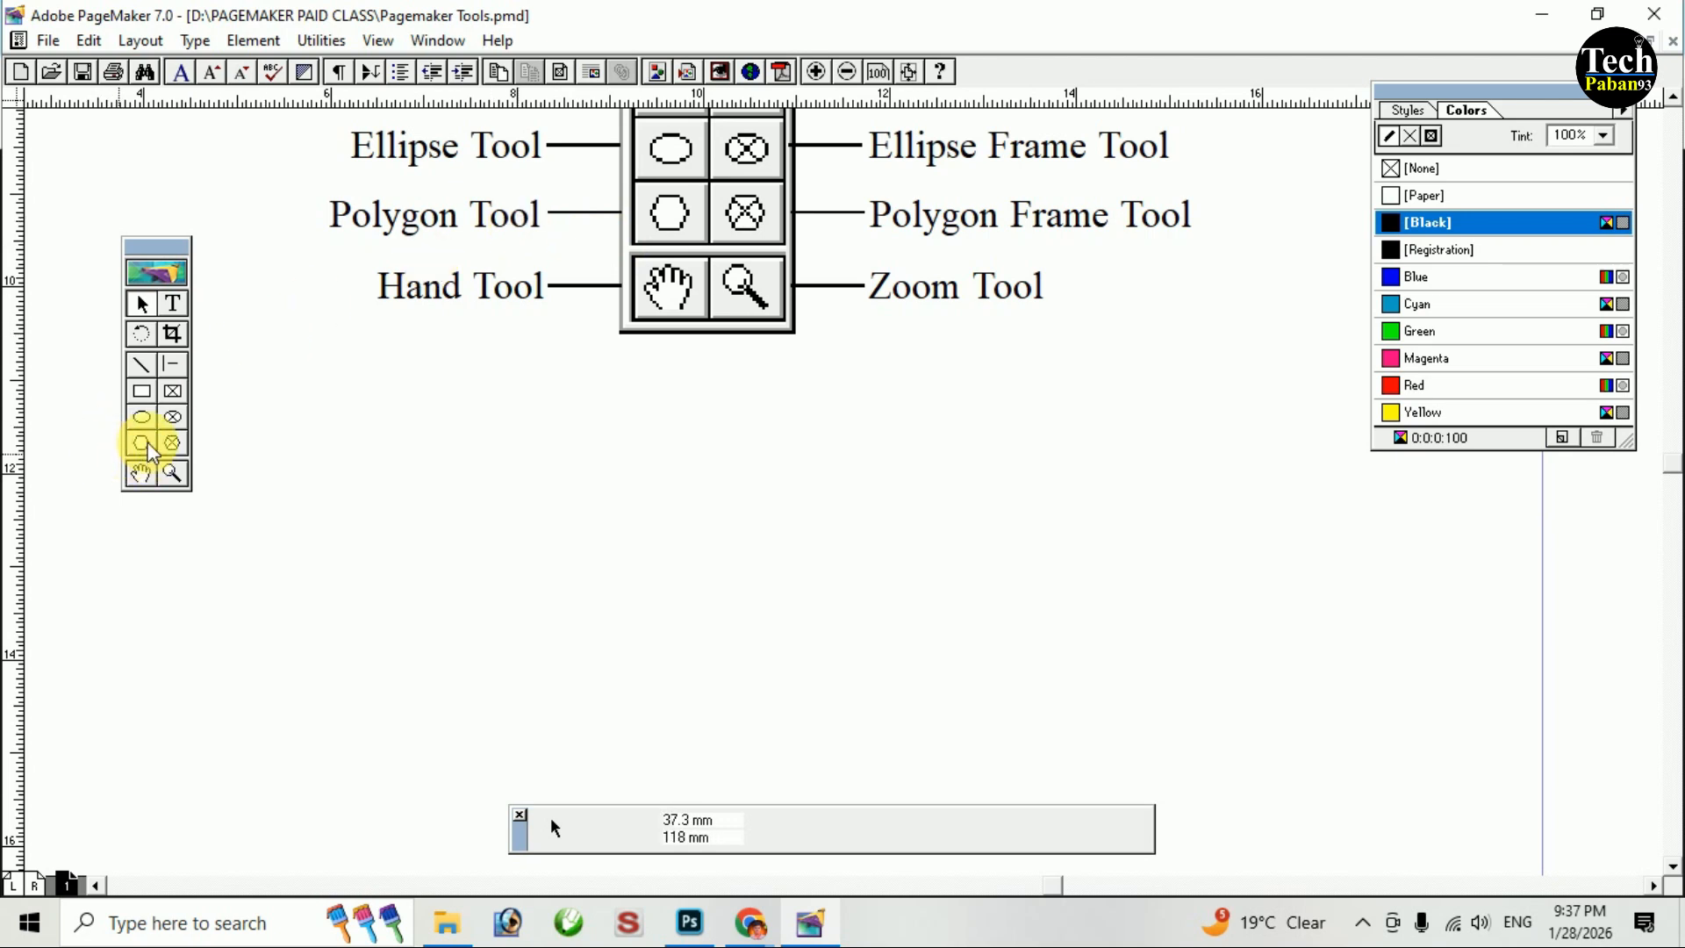
pyautogui.moveTo(634, 466)
pyautogui.mouseDown()
pyautogui.moveTo(904, 703)
pyautogui.moveTo(879, 679)
pyautogui.mouseUp()
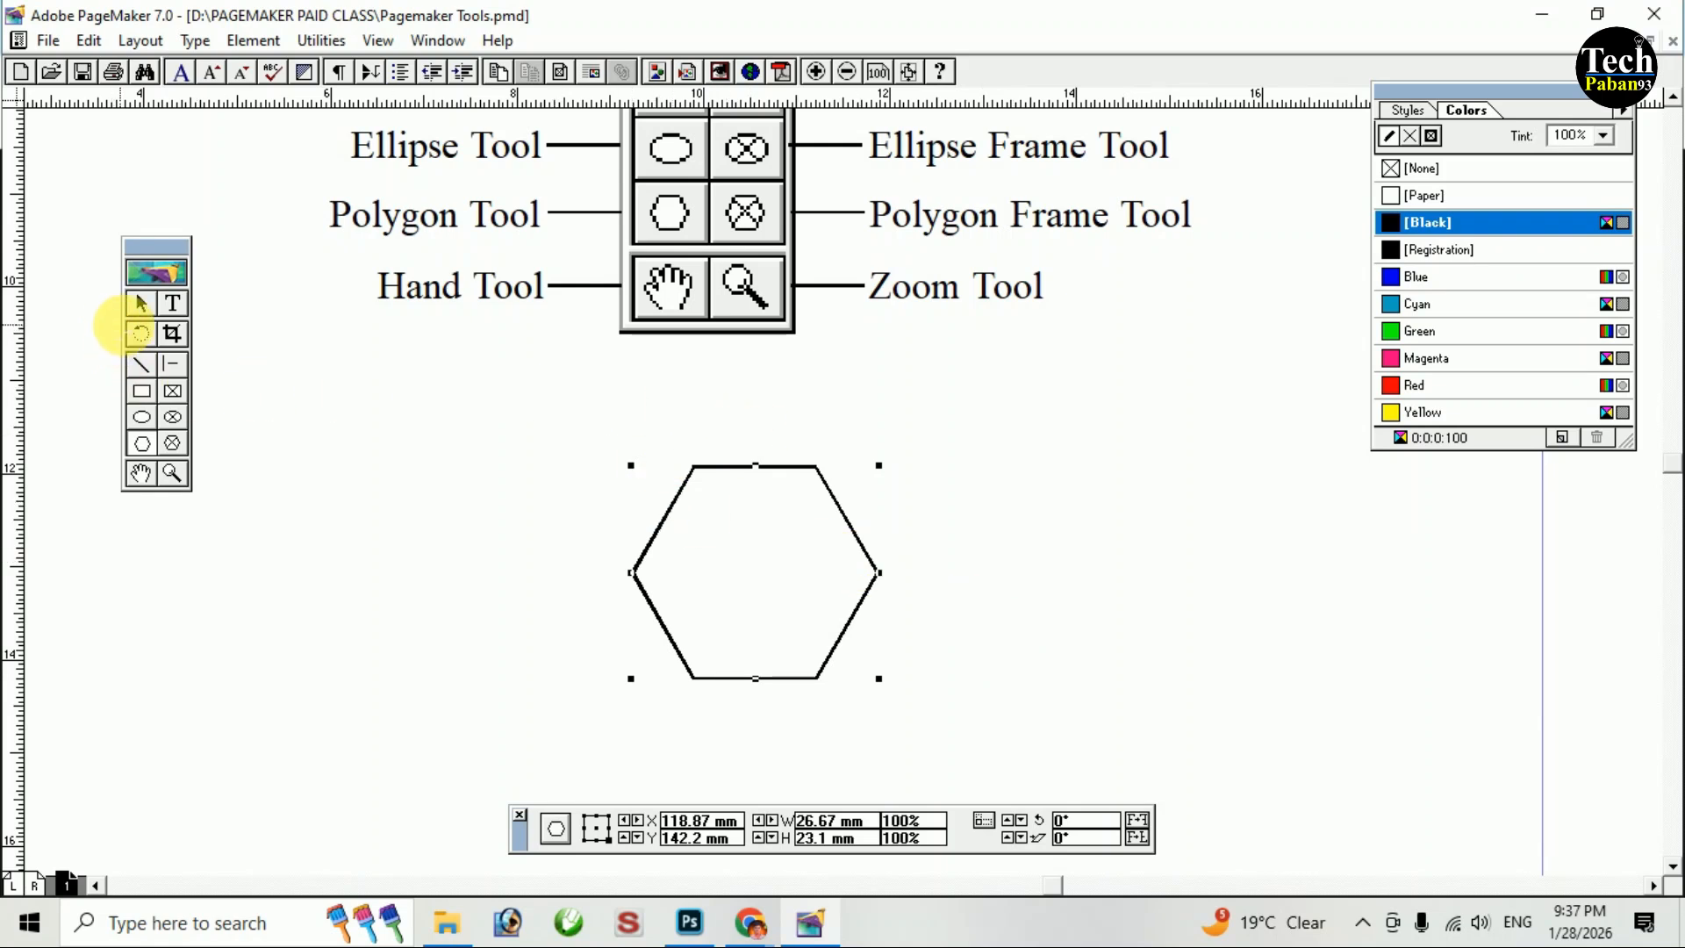
pyautogui.click(142, 304)
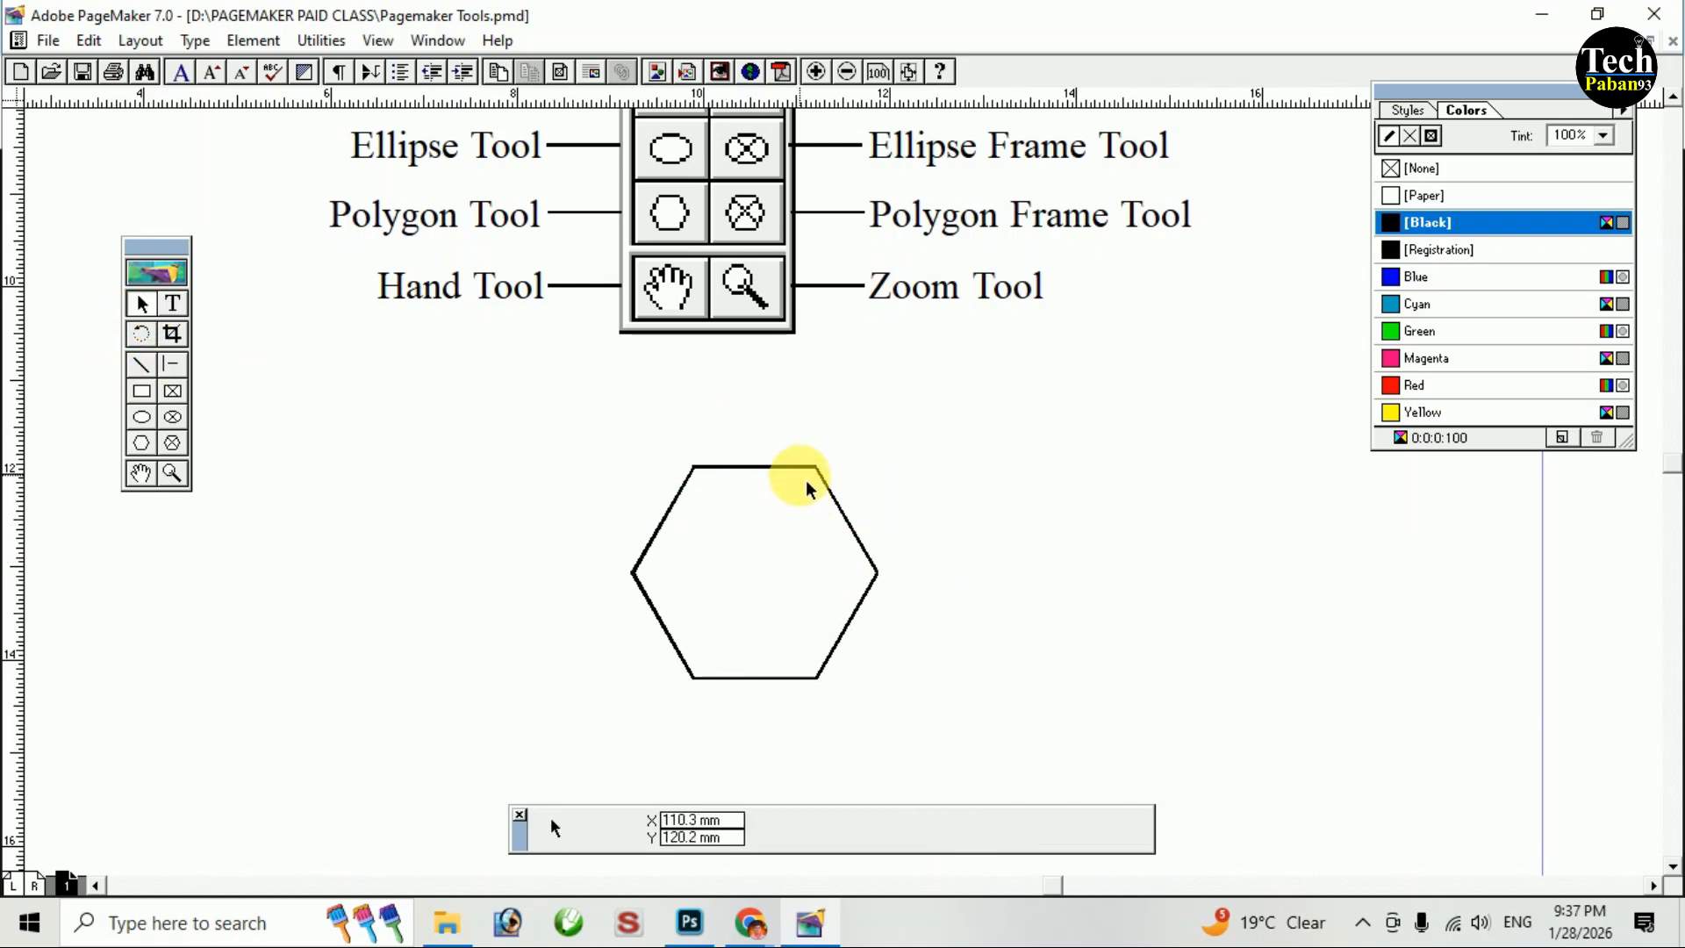
pyautogui.moveTo(771, 471); pyautogui.dragTo(430, 393)
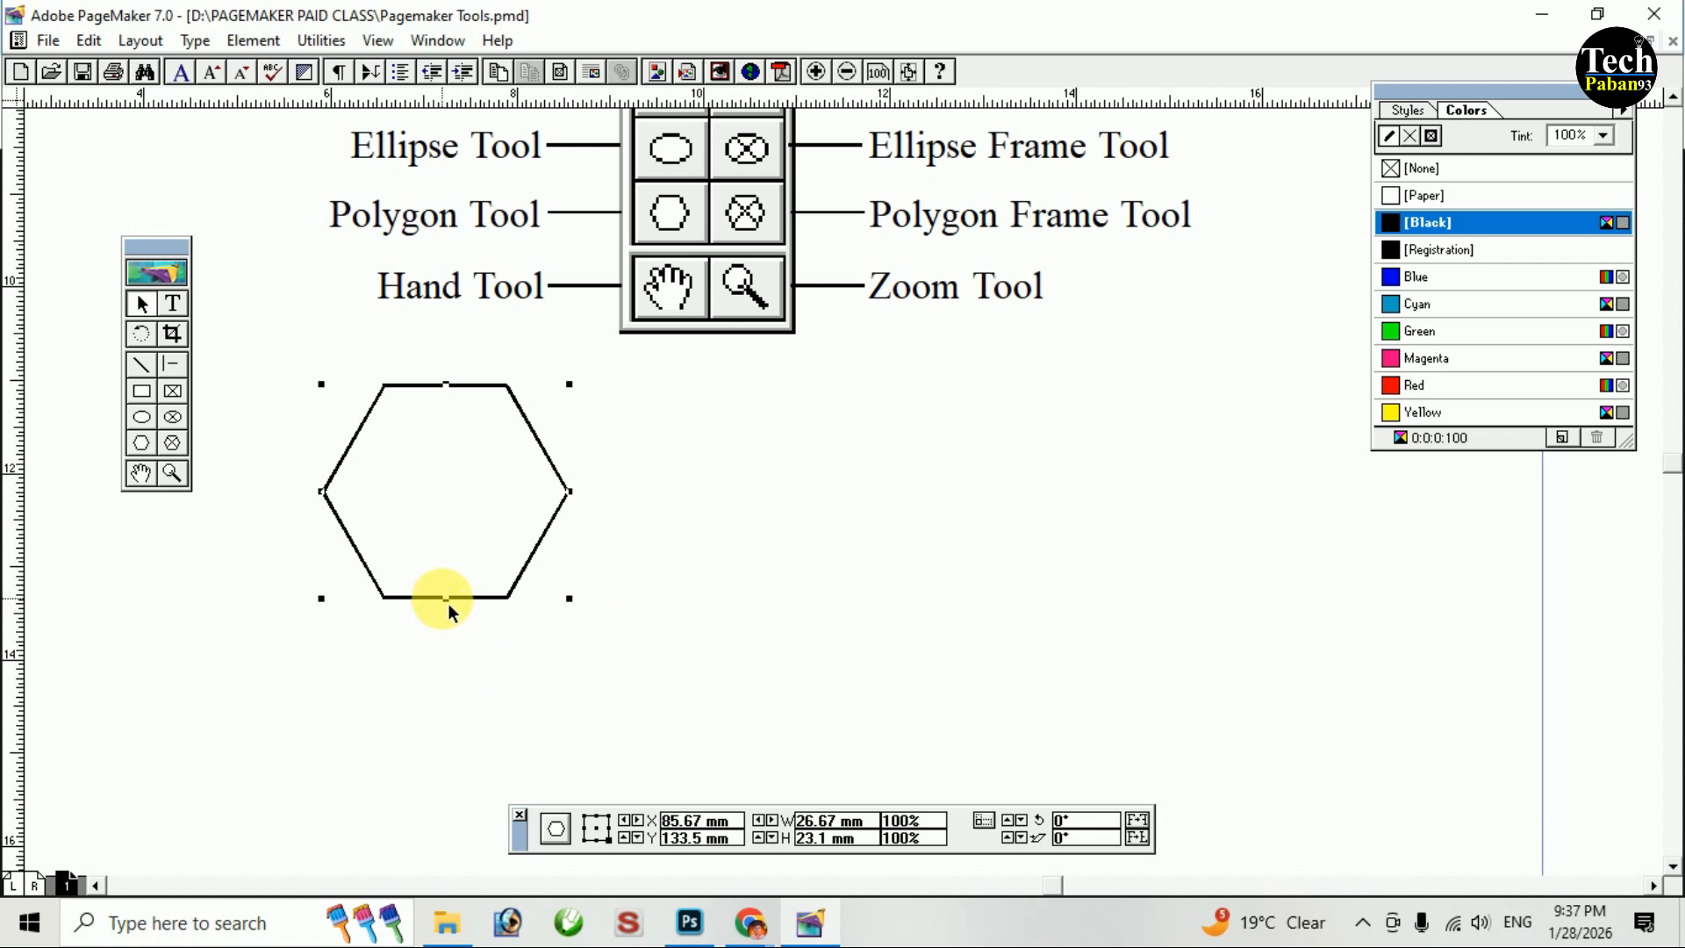
pyautogui.click(310, 448)
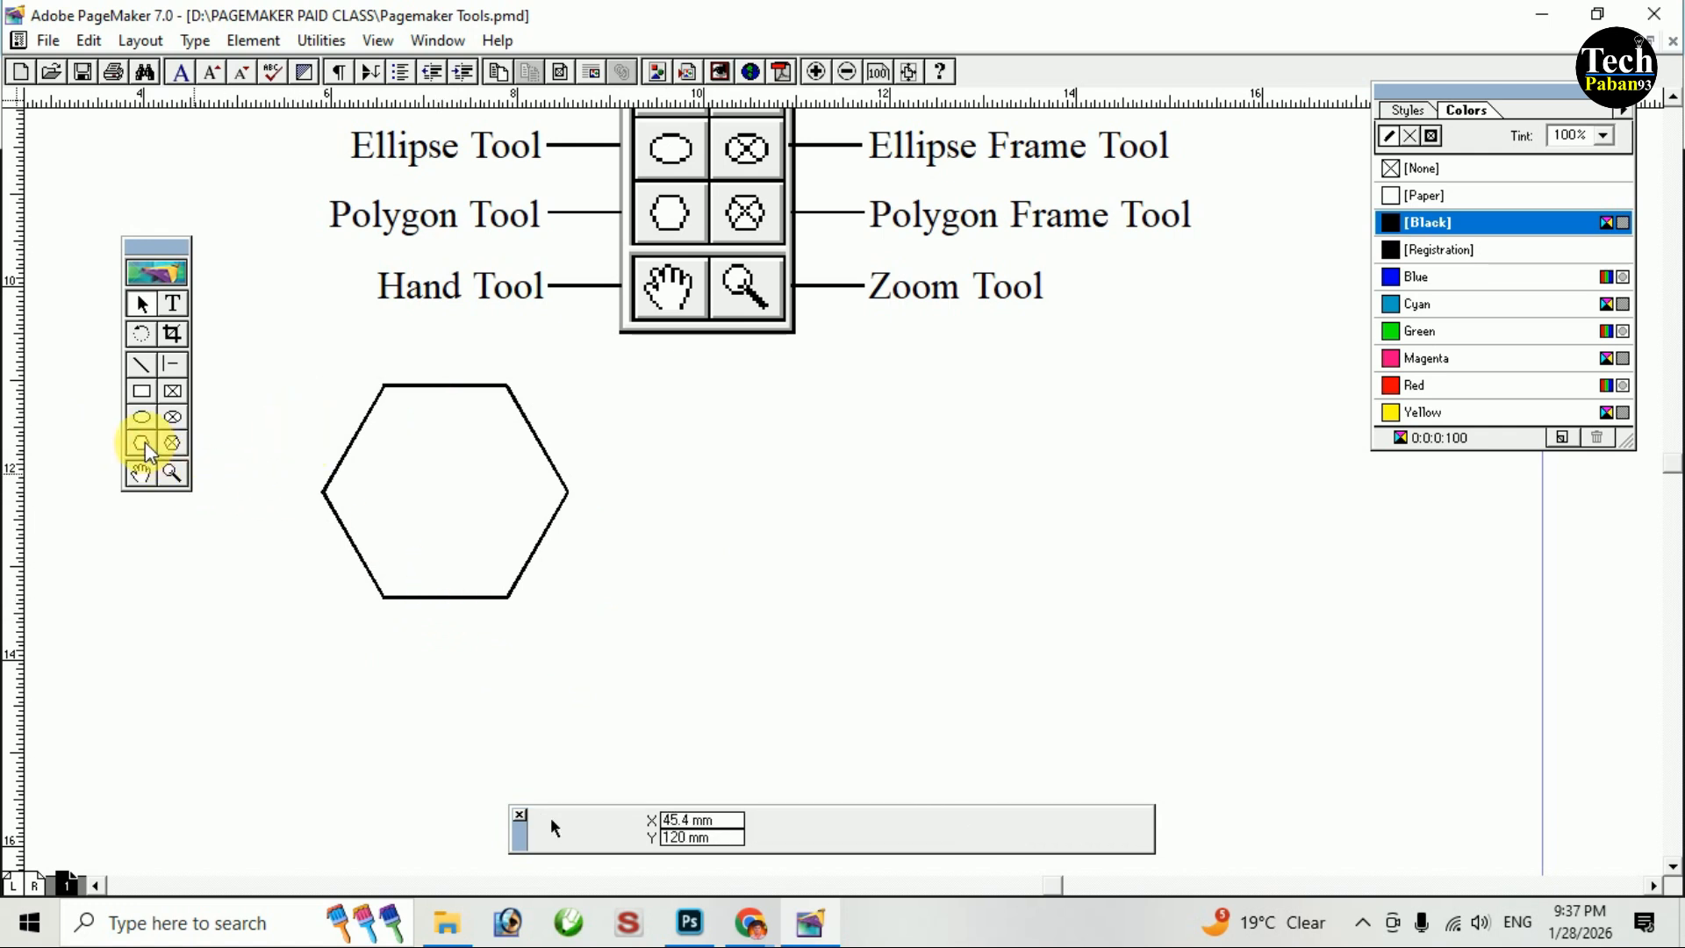
pyautogui.moveTo(568, 498); pyautogui.dragTo(582, 572)
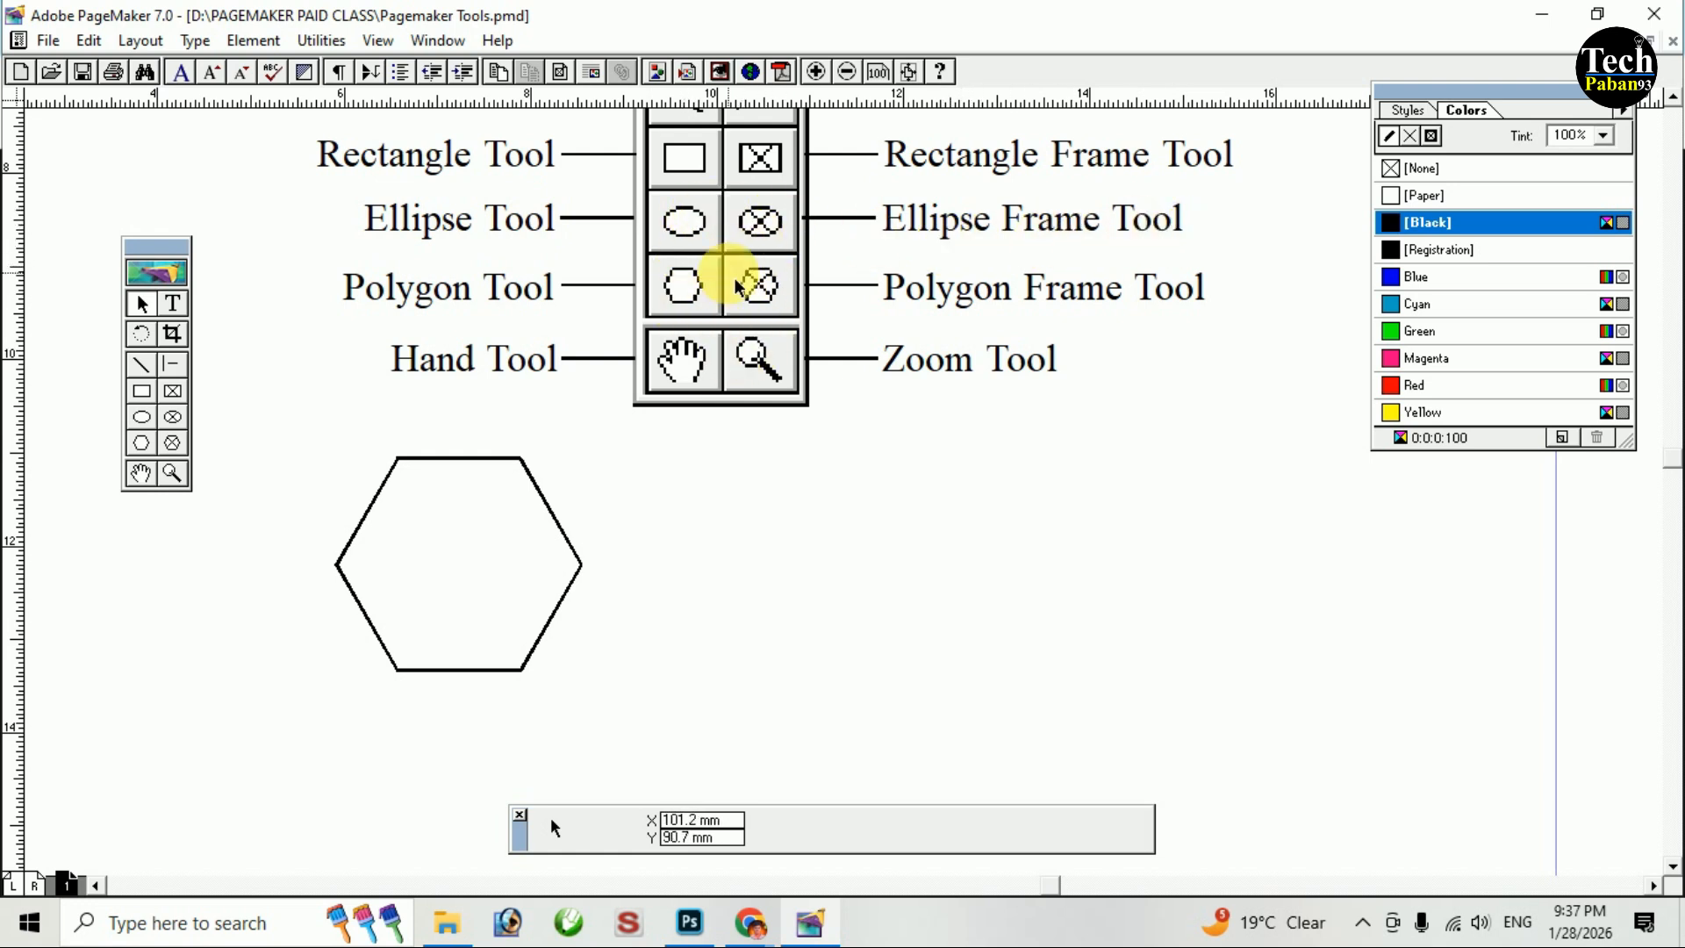
pyautogui.moveTo(667, 445); pyautogui.dragTo(756, 384)
pyautogui.moveTo(532, 387); pyautogui.dragTo(460, 383)
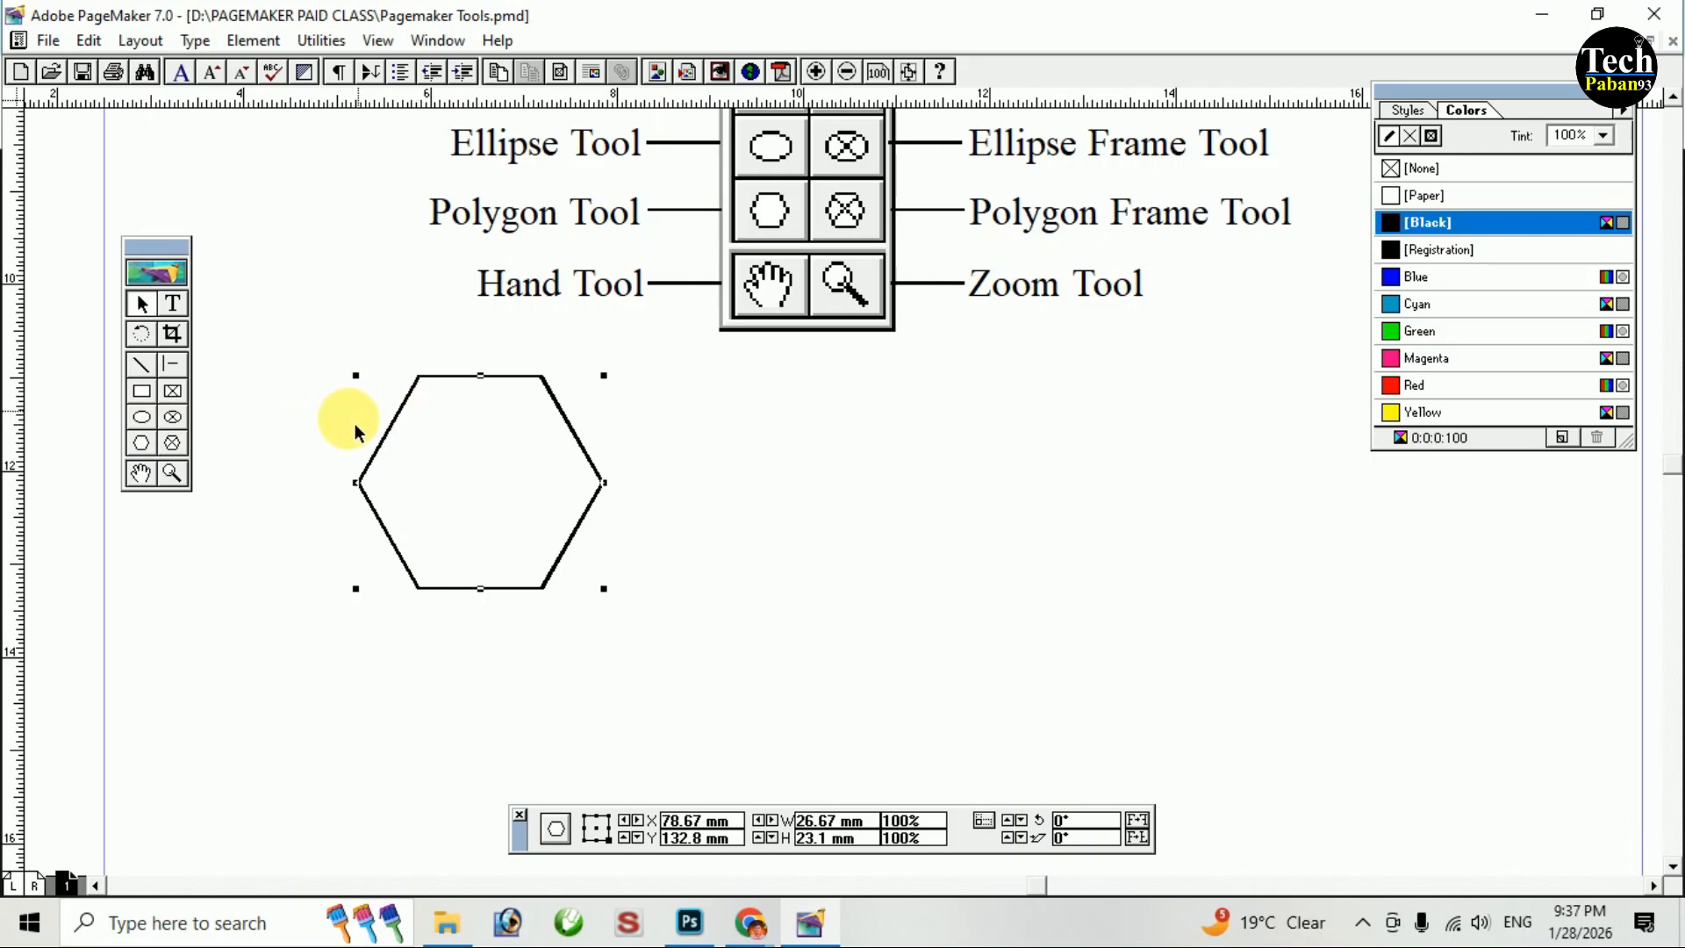
# Examine the Polygon Settings and the Rectangle tool's Rounded Corners options.
pyautogui.doubleClick(141, 444)
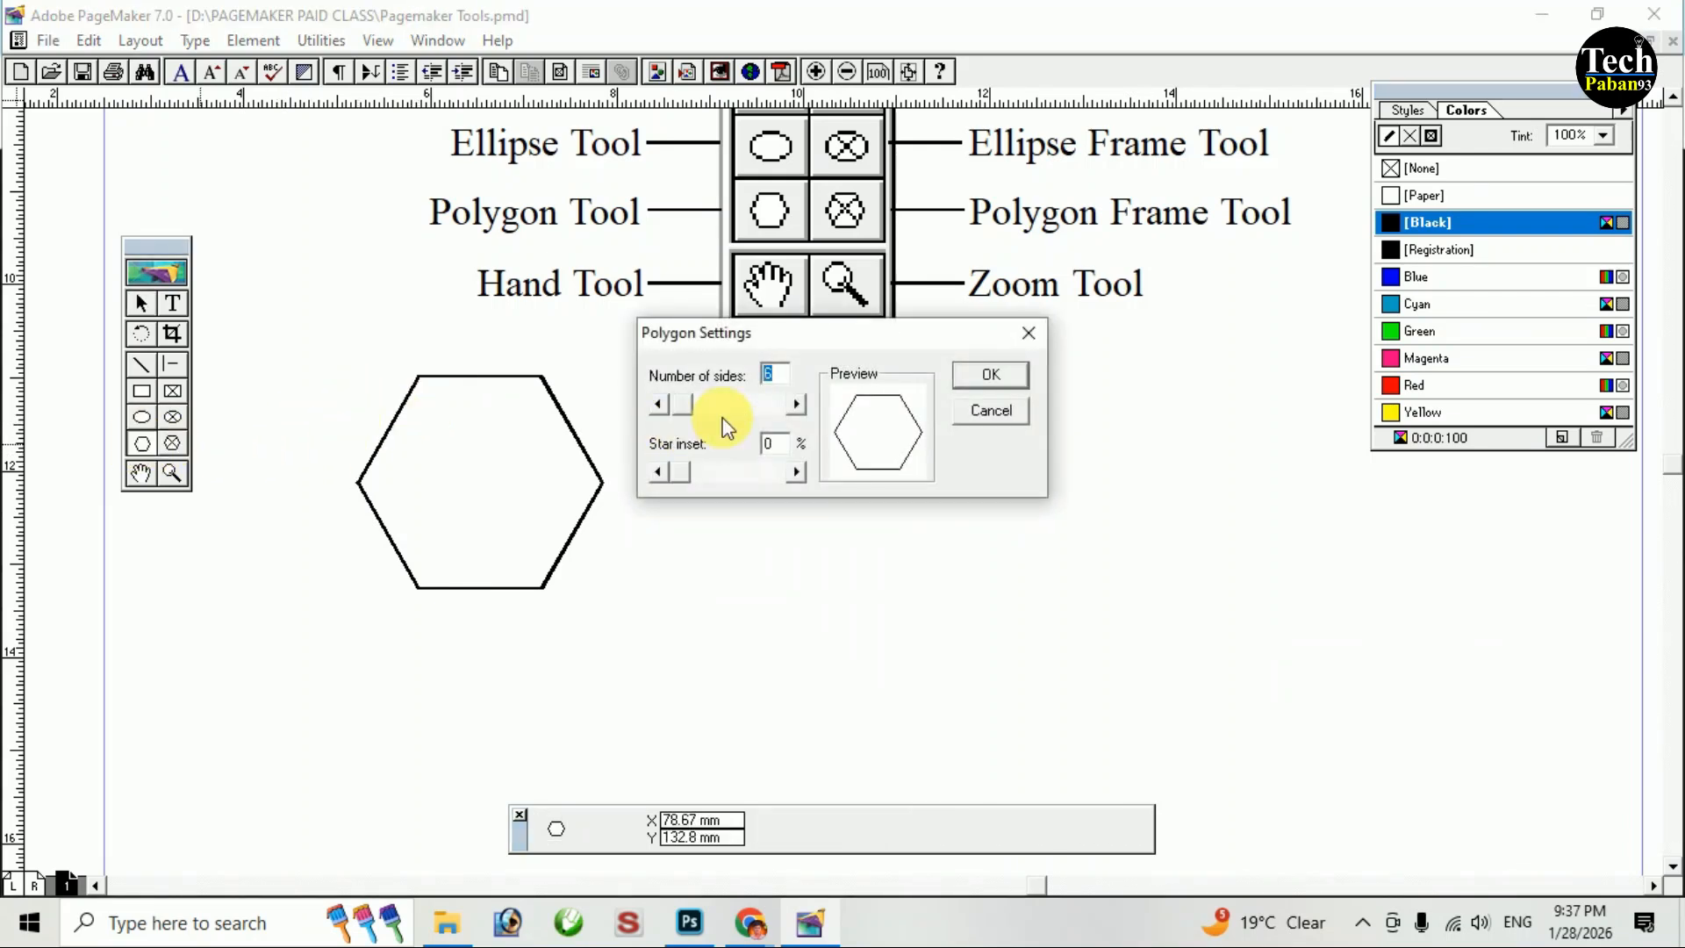
pyautogui.moveTo(809, 334); pyautogui.dragTo(847, 410)
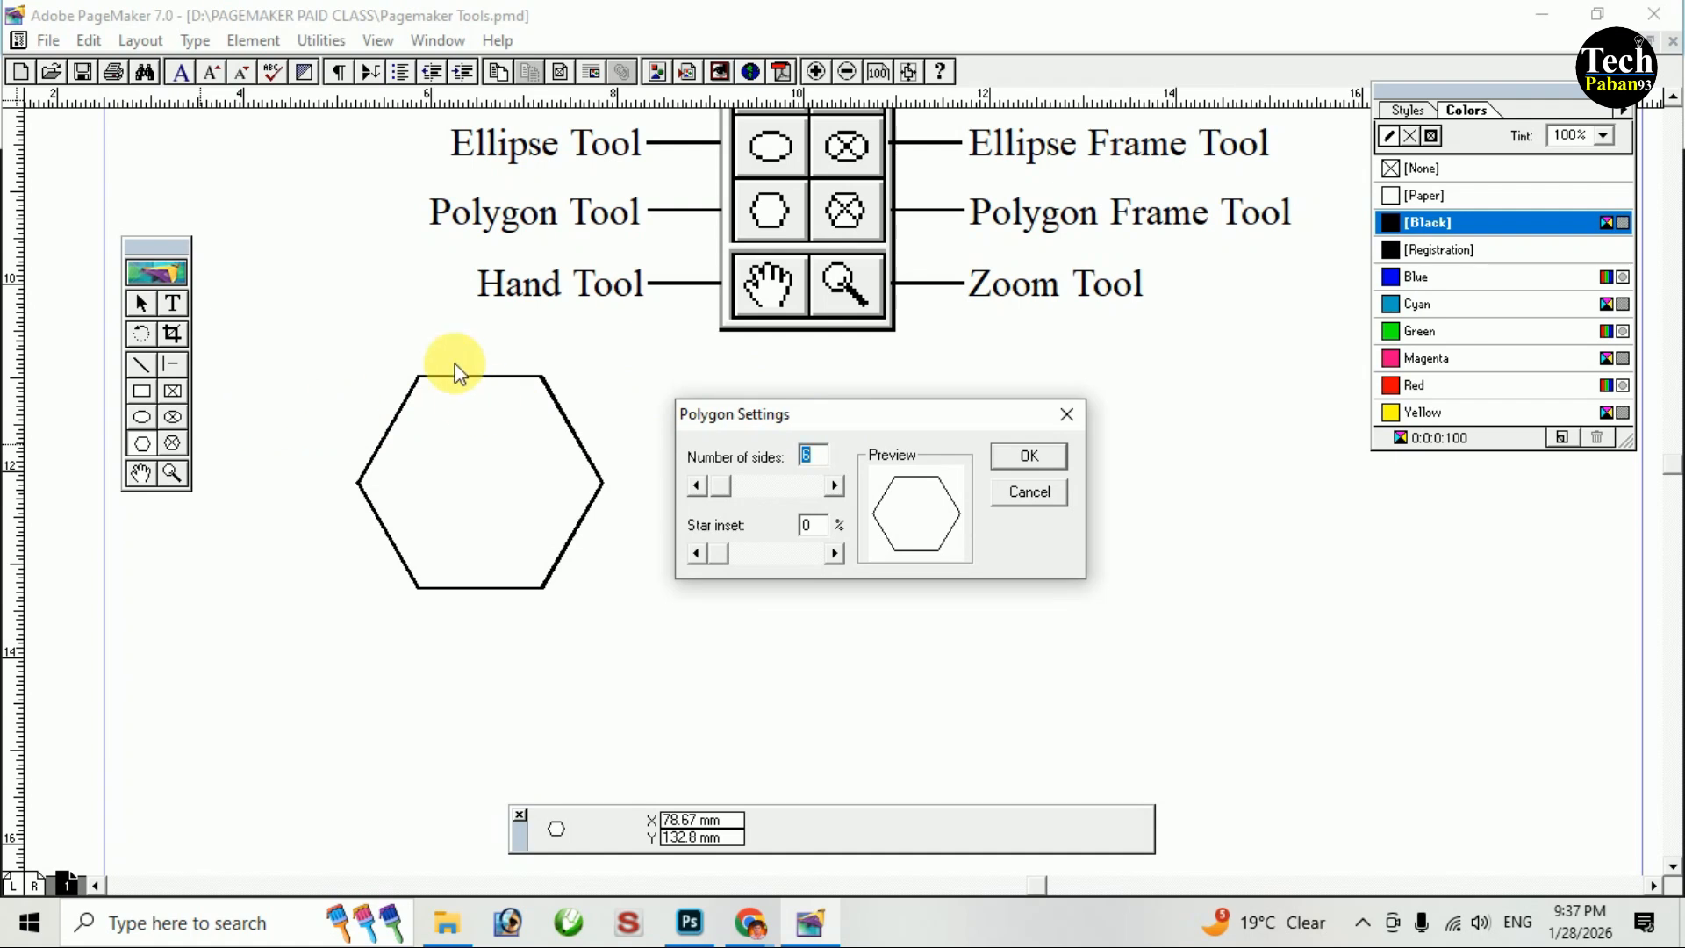
pyautogui.click(145, 392)
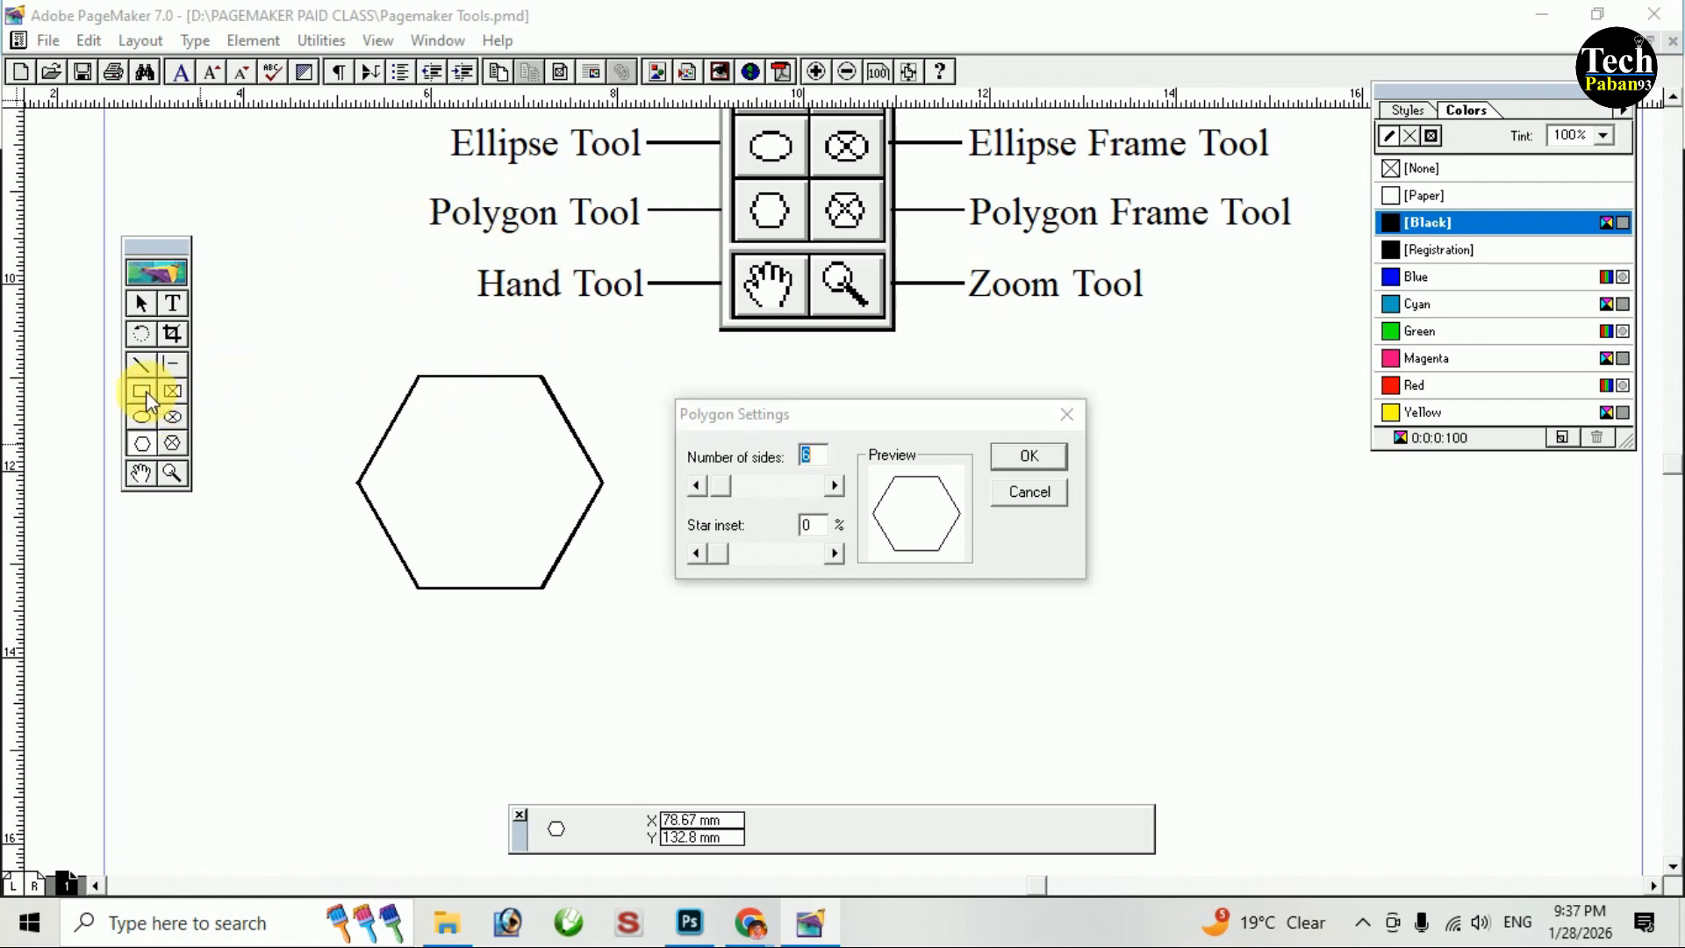
pyautogui.click(1029, 494)
pyautogui.doubleClick(141, 392)
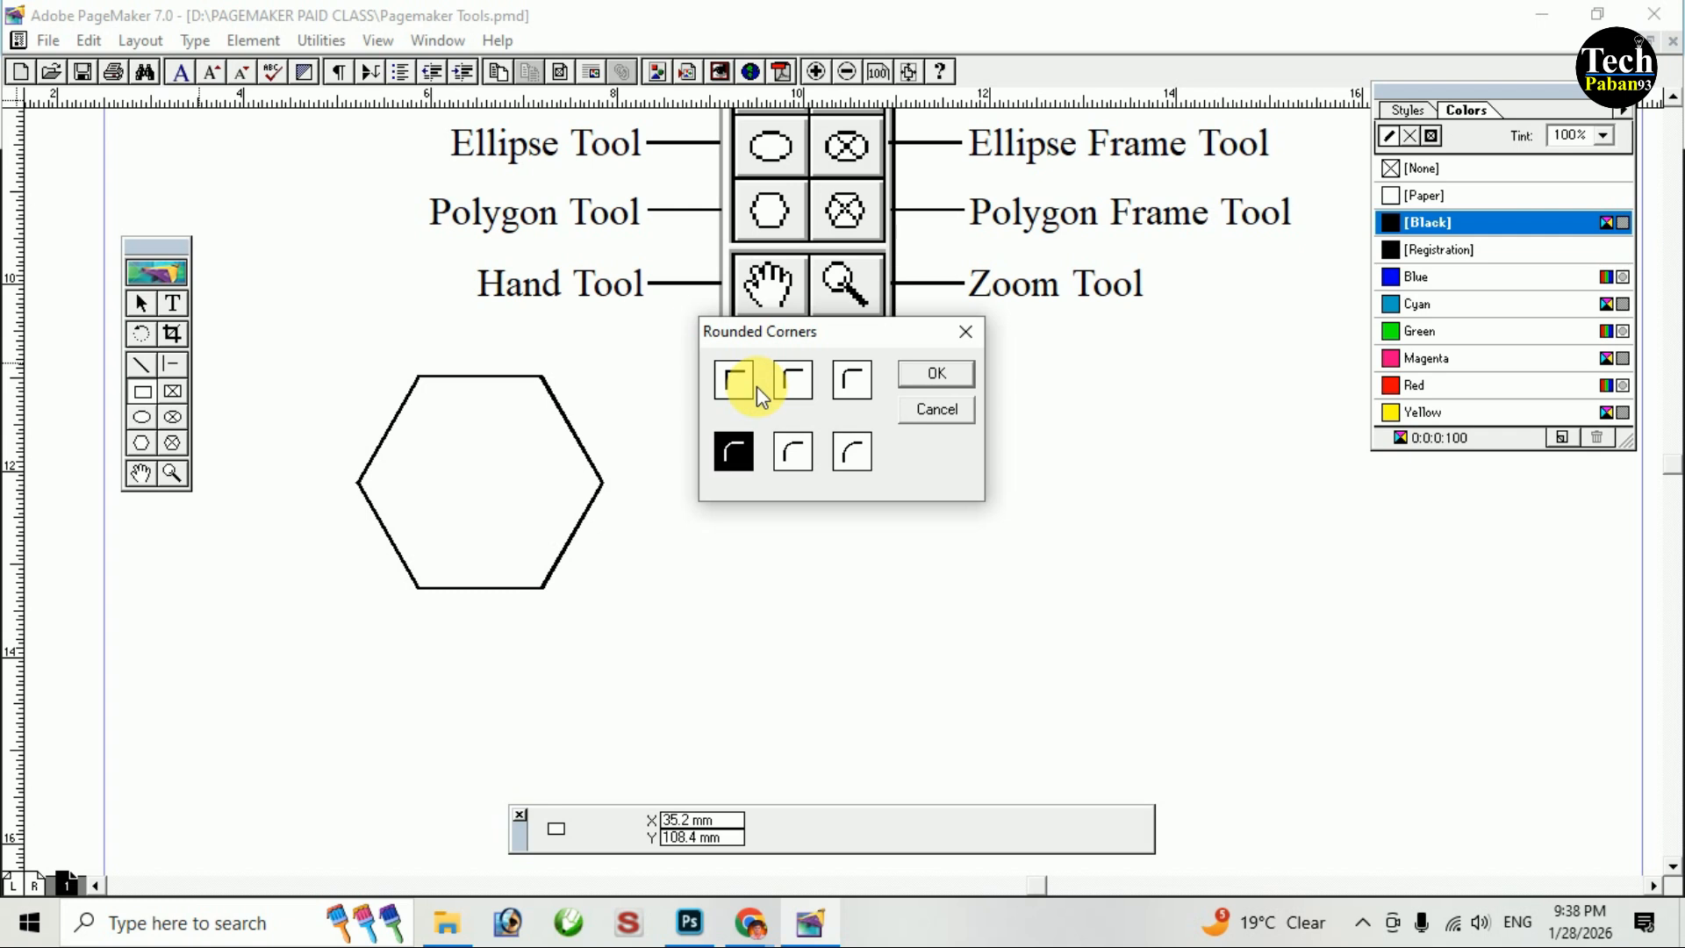
pyautogui.click(957, 373)
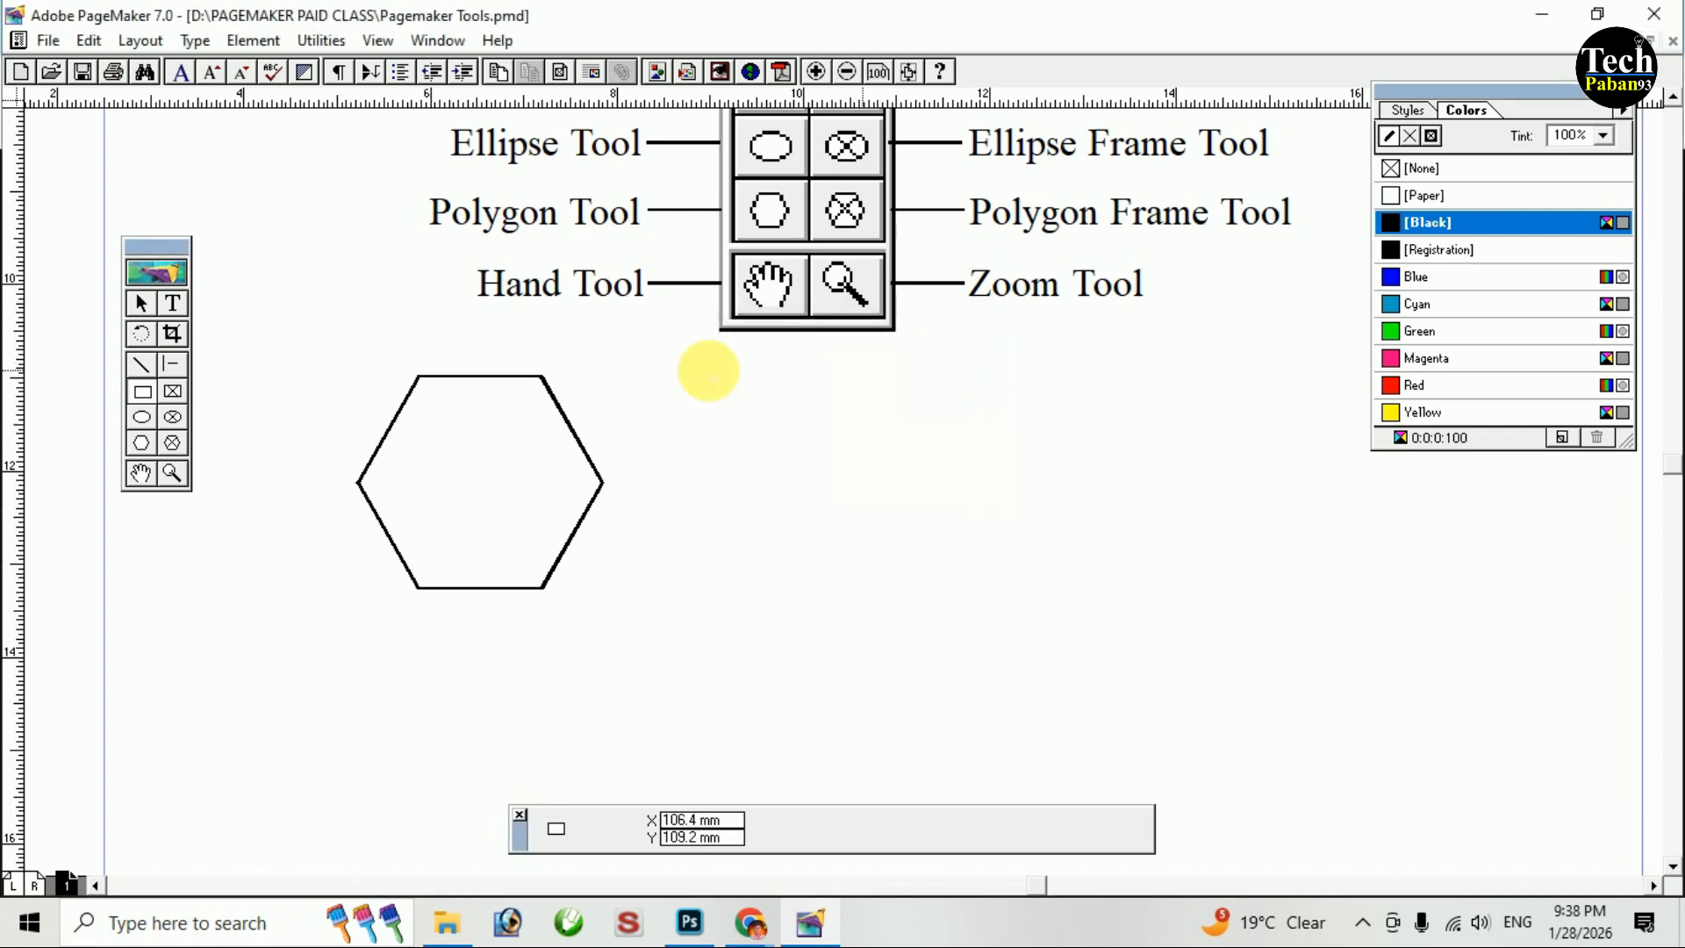
# Set the Polygon tool to 37 sides with a 32% star inset.
pyautogui.doubleClick(142, 441)
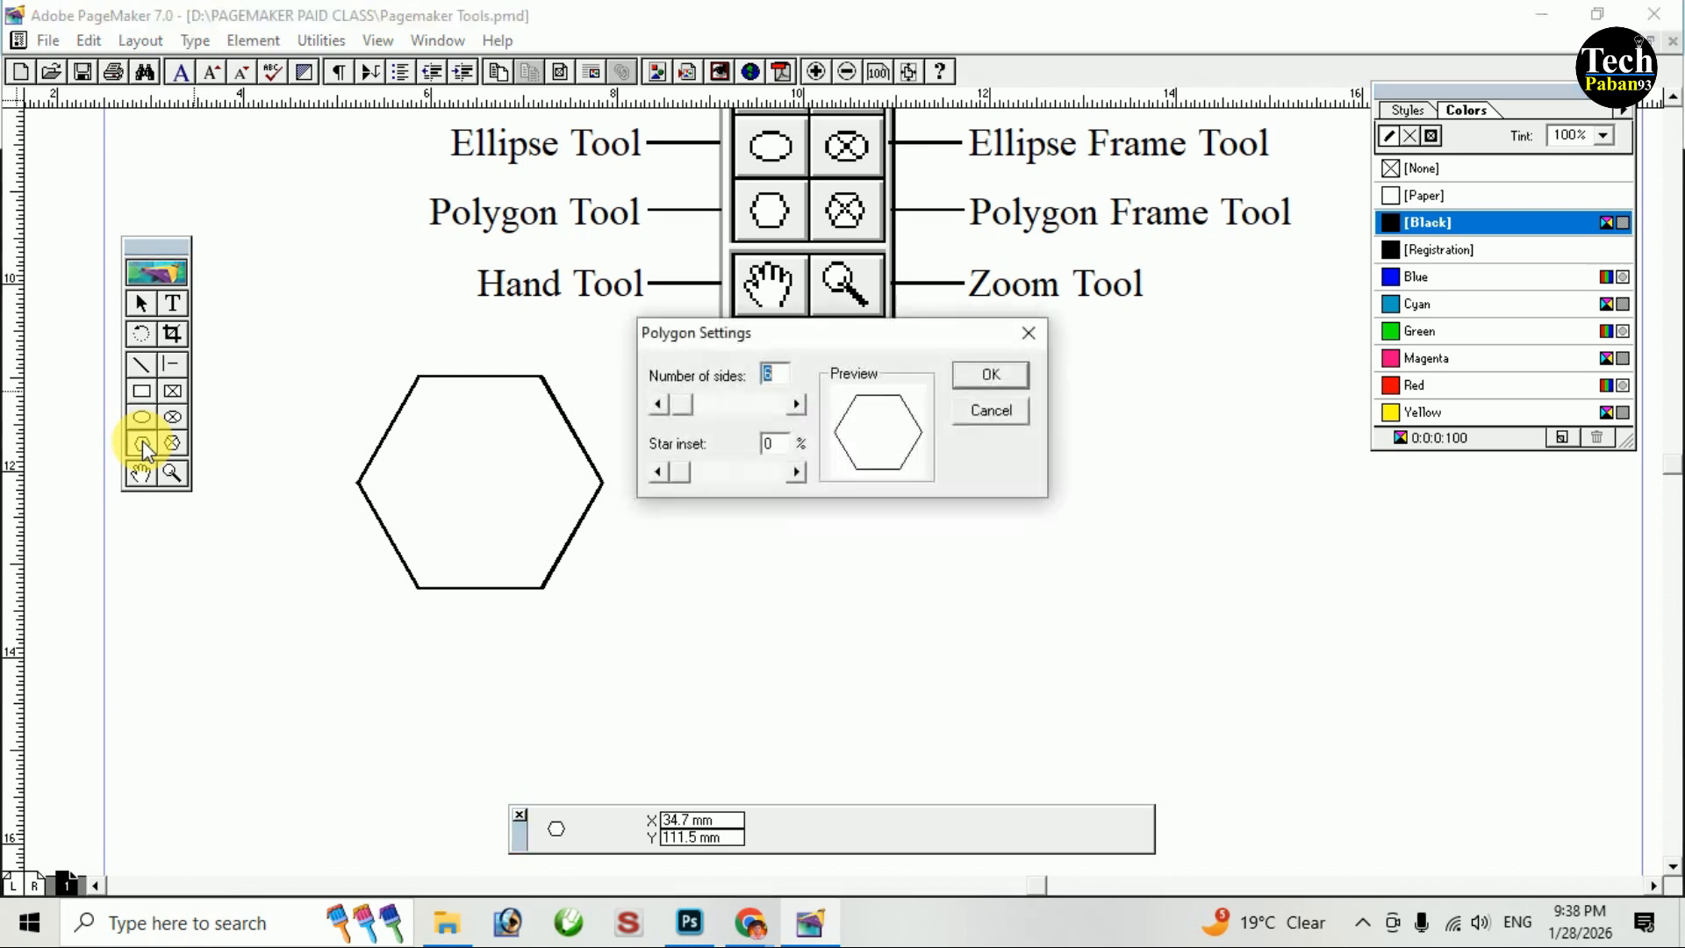
pyautogui.moveTo(804, 345)
pyautogui.mouseDown()
pyautogui.moveTo(814, 389)
pyautogui.moveTo(787, 356)
pyautogui.moveTo(801, 369)
pyautogui.mouseUp()
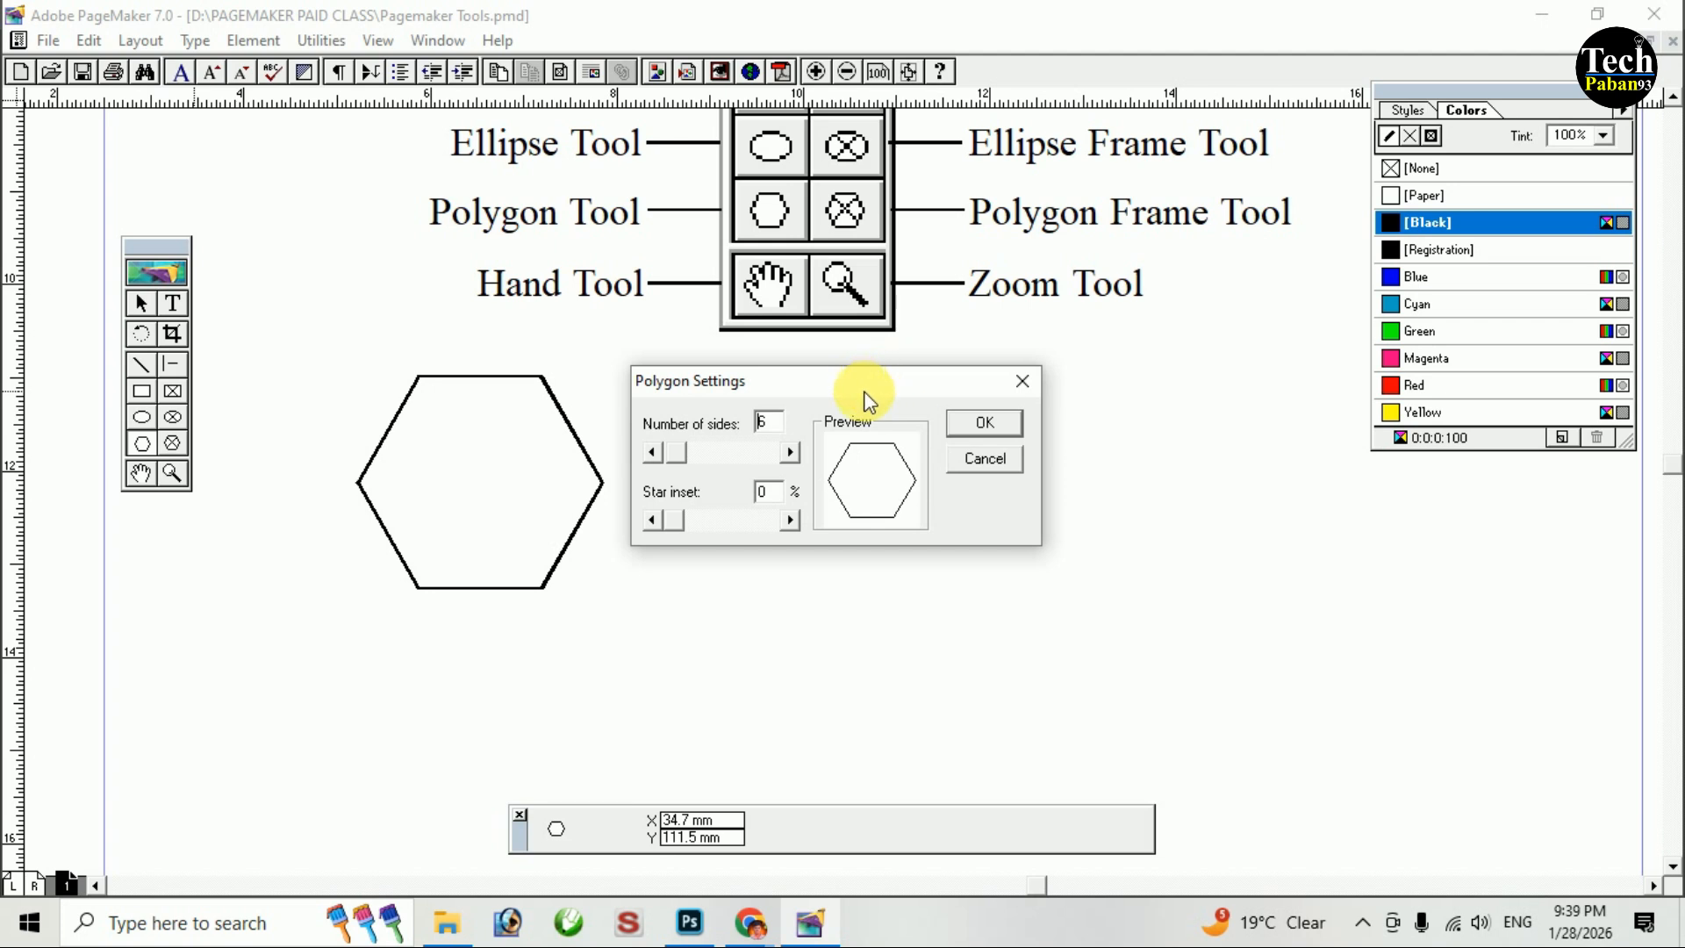
pyautogui.moveTo(817, 386); pyautogui.dragTo(809, 392)
pyautogui.moveTo(667, 456); pyautogui.dragTo(718, 469)
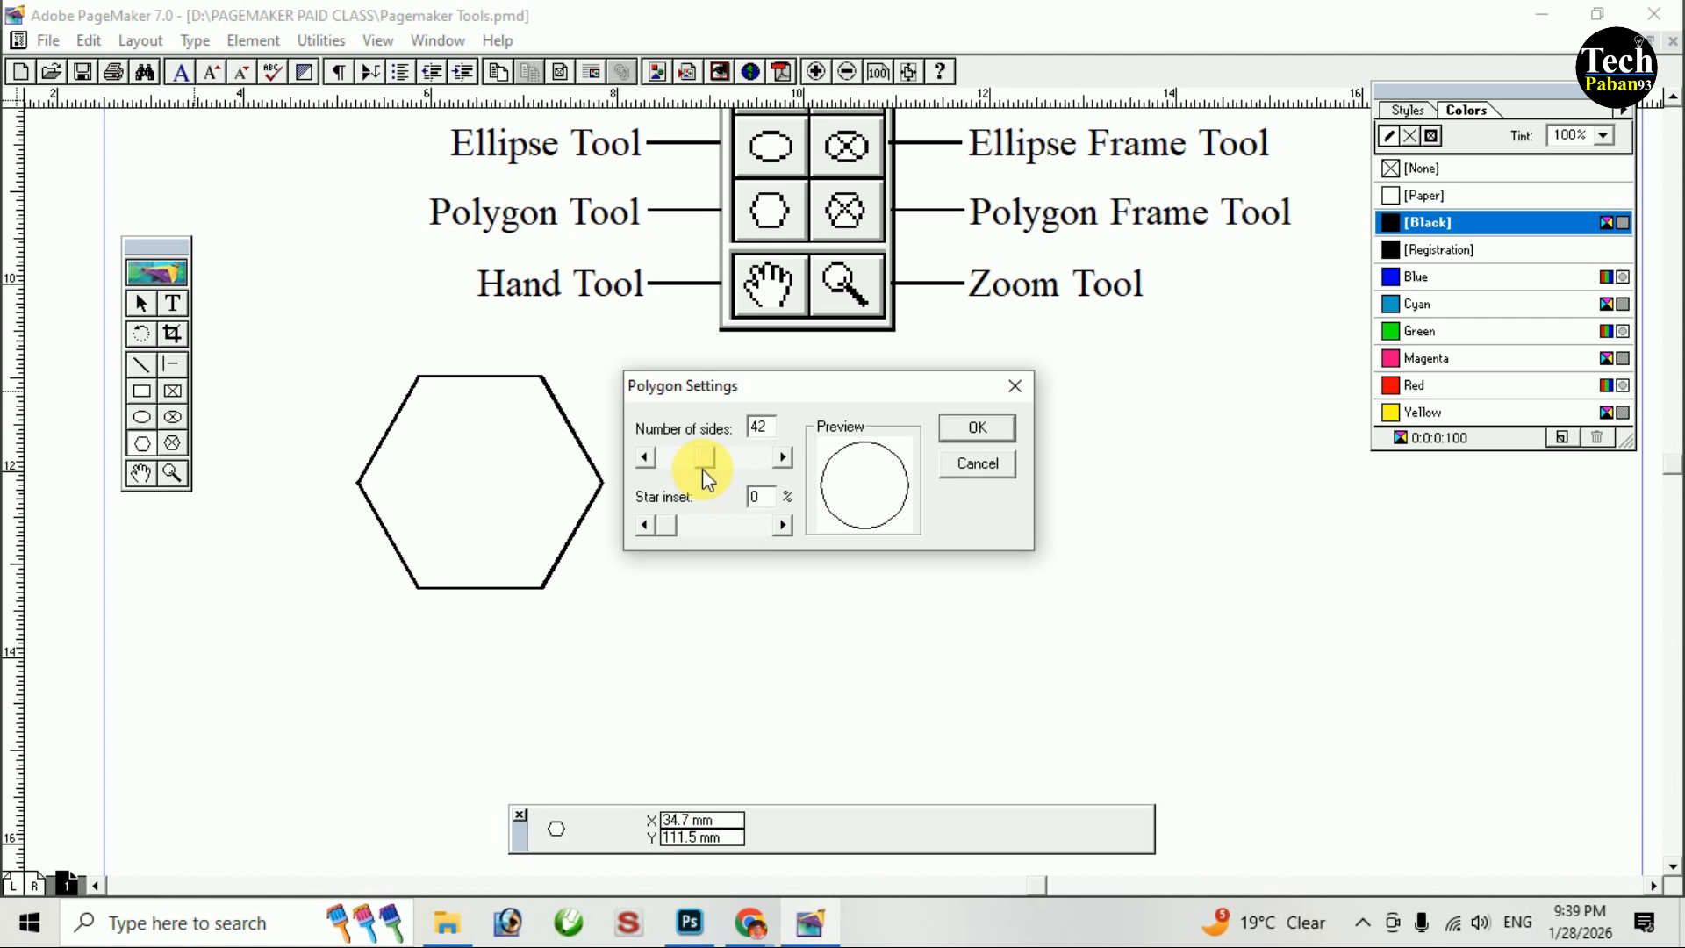
pyautogui.moveTo(703, 471); pyautogui.dragTo(697, 472)
pyautogui.moveTo(671, 526); pyautogui.dragTo(698, 526)
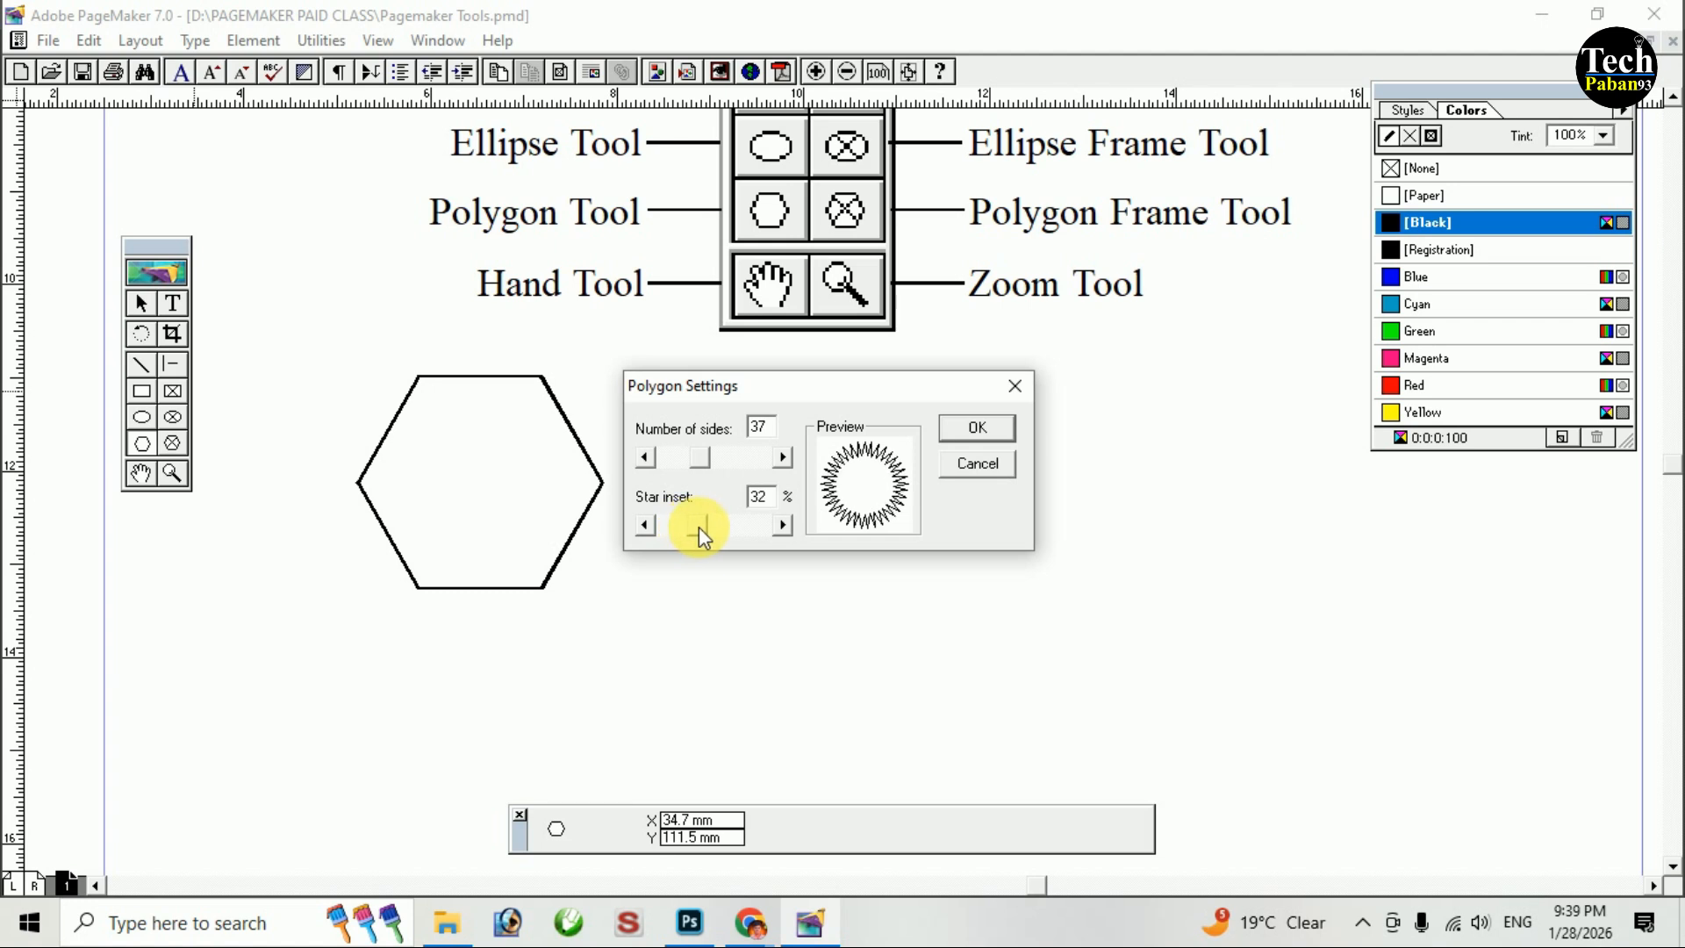
pyautogui.click(976, 430)
# Draw a starburst about 39.9 by 16.1 mm to the right of the hexagon and another about 45.4 by 17.4 mm below it.
pyautogui.moveTo(715, 409); pyautogui.dragTo(1104, 565)
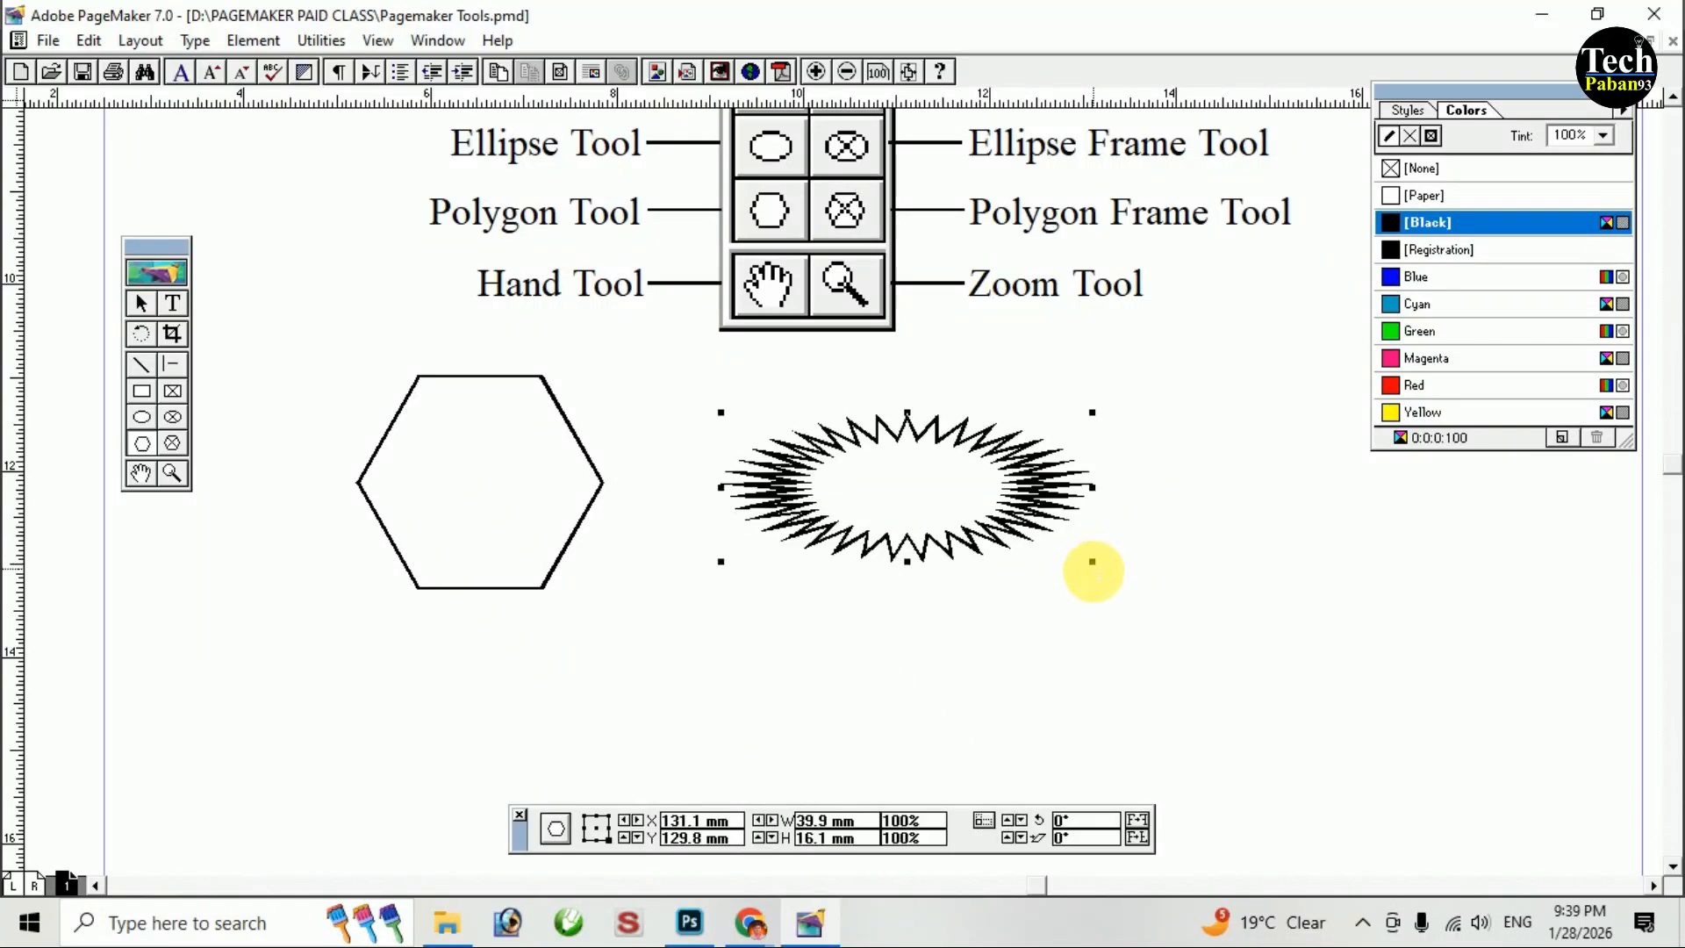
pyautogui.keyDown('alt'); pyautogui.moveTo(884, 601); pyautogui.dragTo(697, 361); pyautogui.keyUp('alt')
pyautogui.moveTo(605, 412)
pyautogui.mouseDown()
pyautogui.moveTo(770, 656)
pyautogui.moveTo(978, 690)
pyautogui.moveTo(1035, 677)
pyautogui.moveTo(1008, 666)
pyautogui.moveTo(1028, 575)
pyautogui.mouseUp()
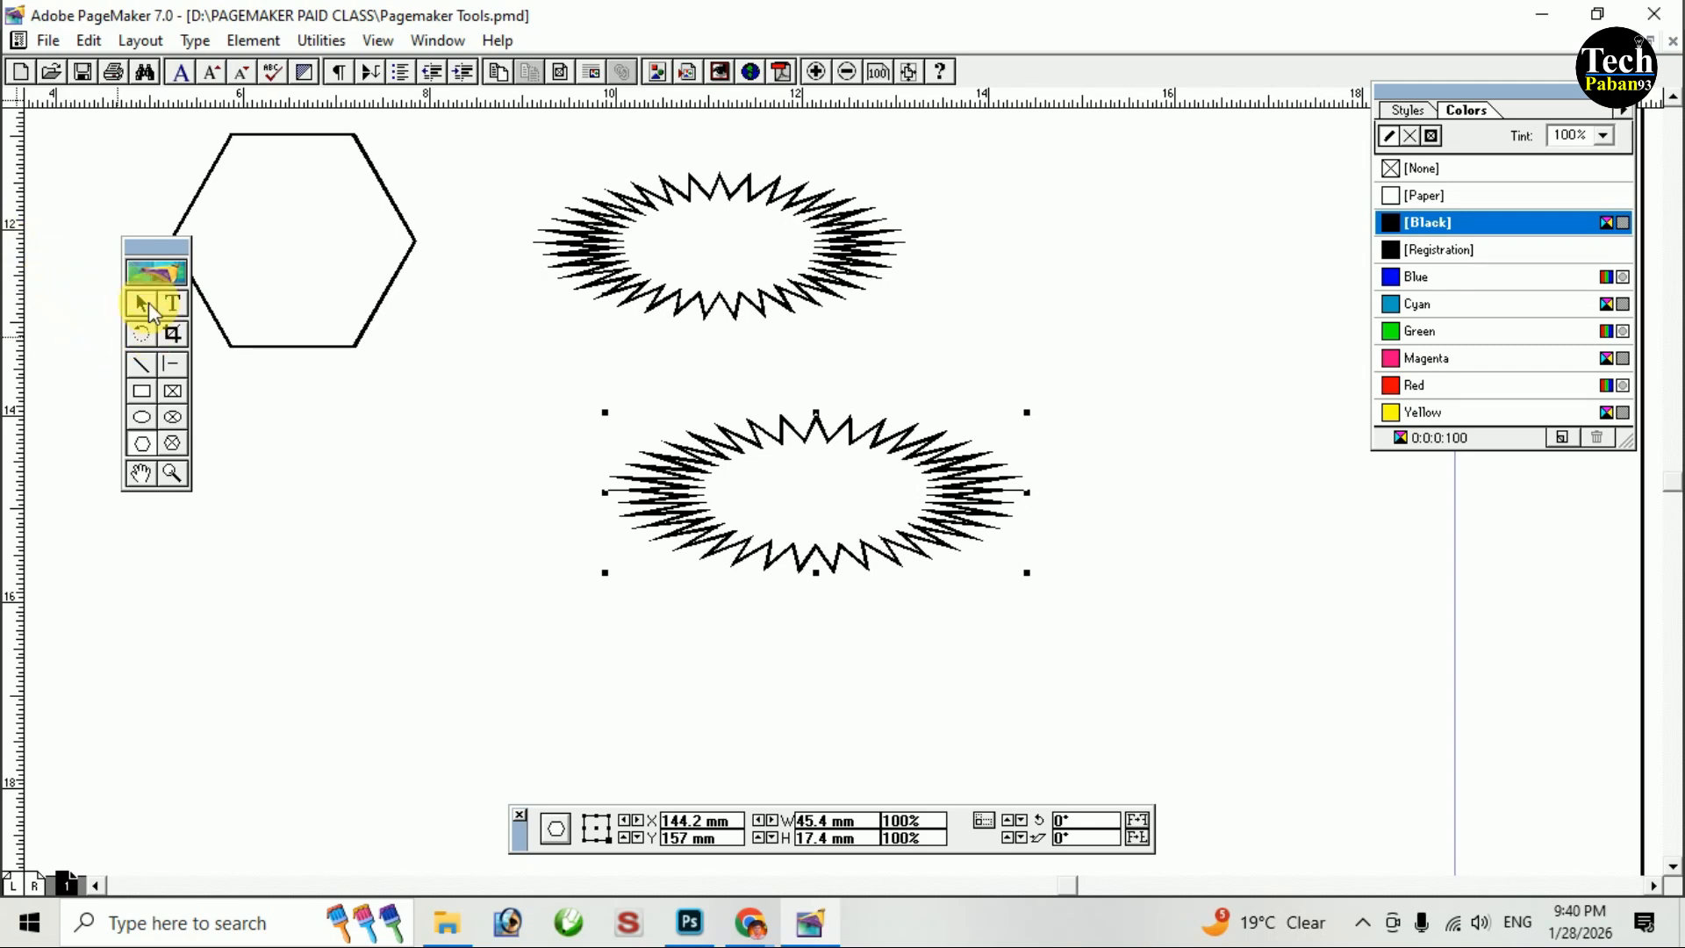
# Stretch the upper starburst to the right with the Pointer tool until it is about 60 mm wide.
pyautogui.click(142, 303)
pyautogui.keyDown('alt'); pyautogui.moveTo(757, 431); pyautogui.dragTo(903, 537); pyautogui.keyUp('alt')
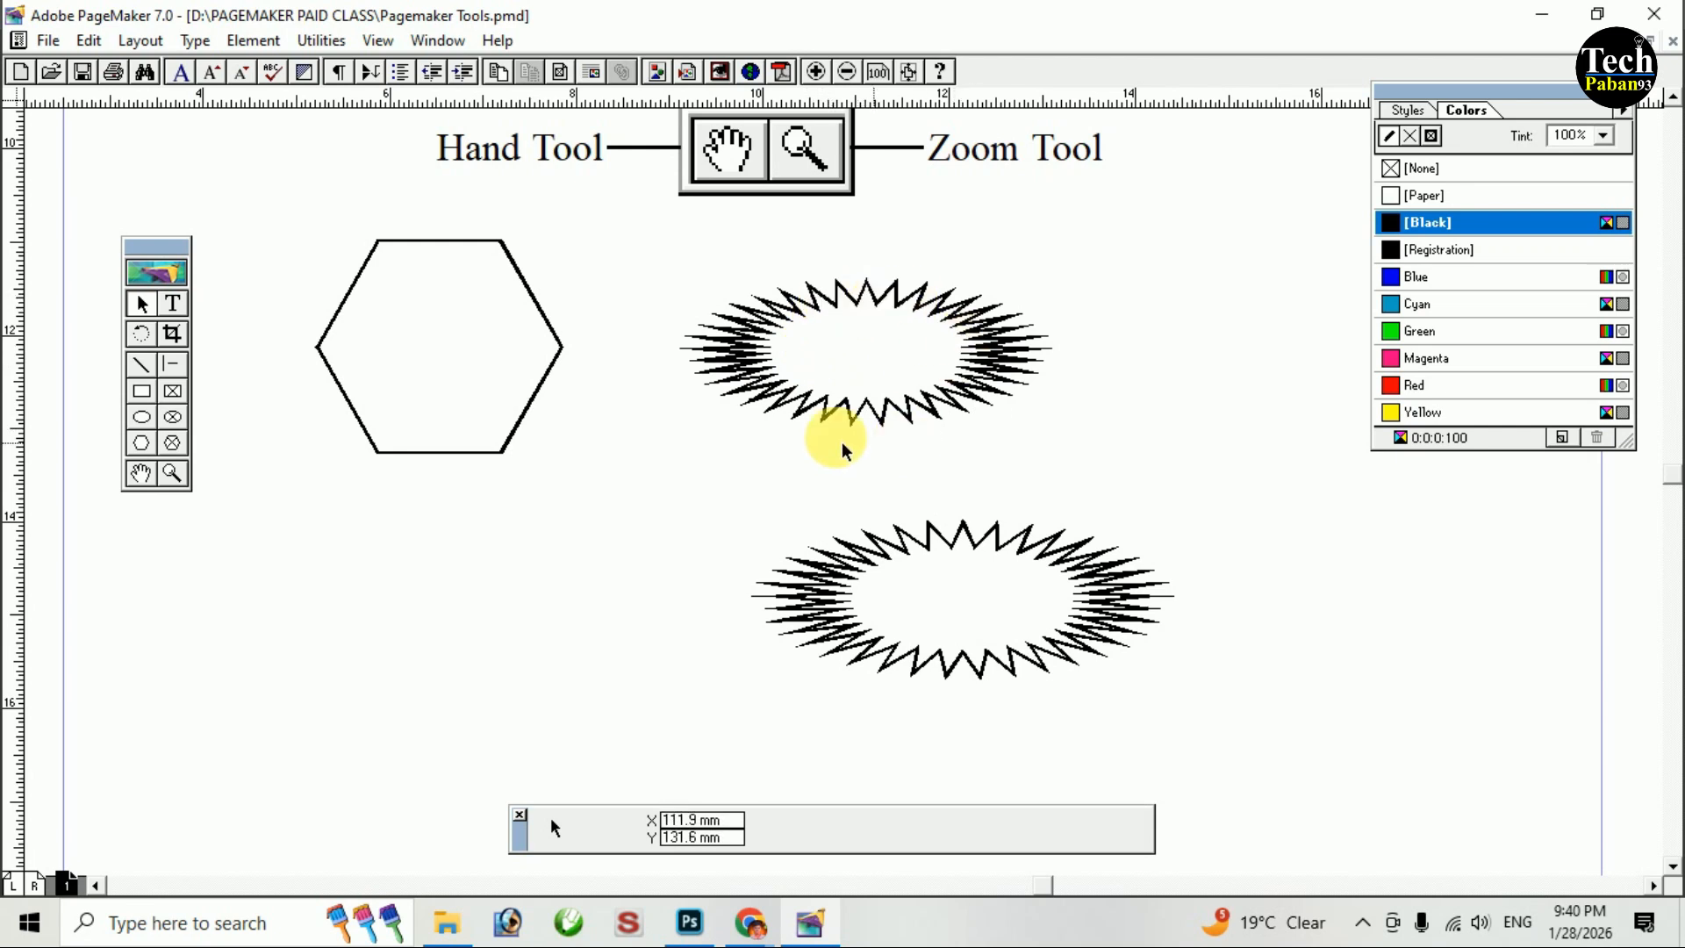
pyautogui.click(1001, 351)
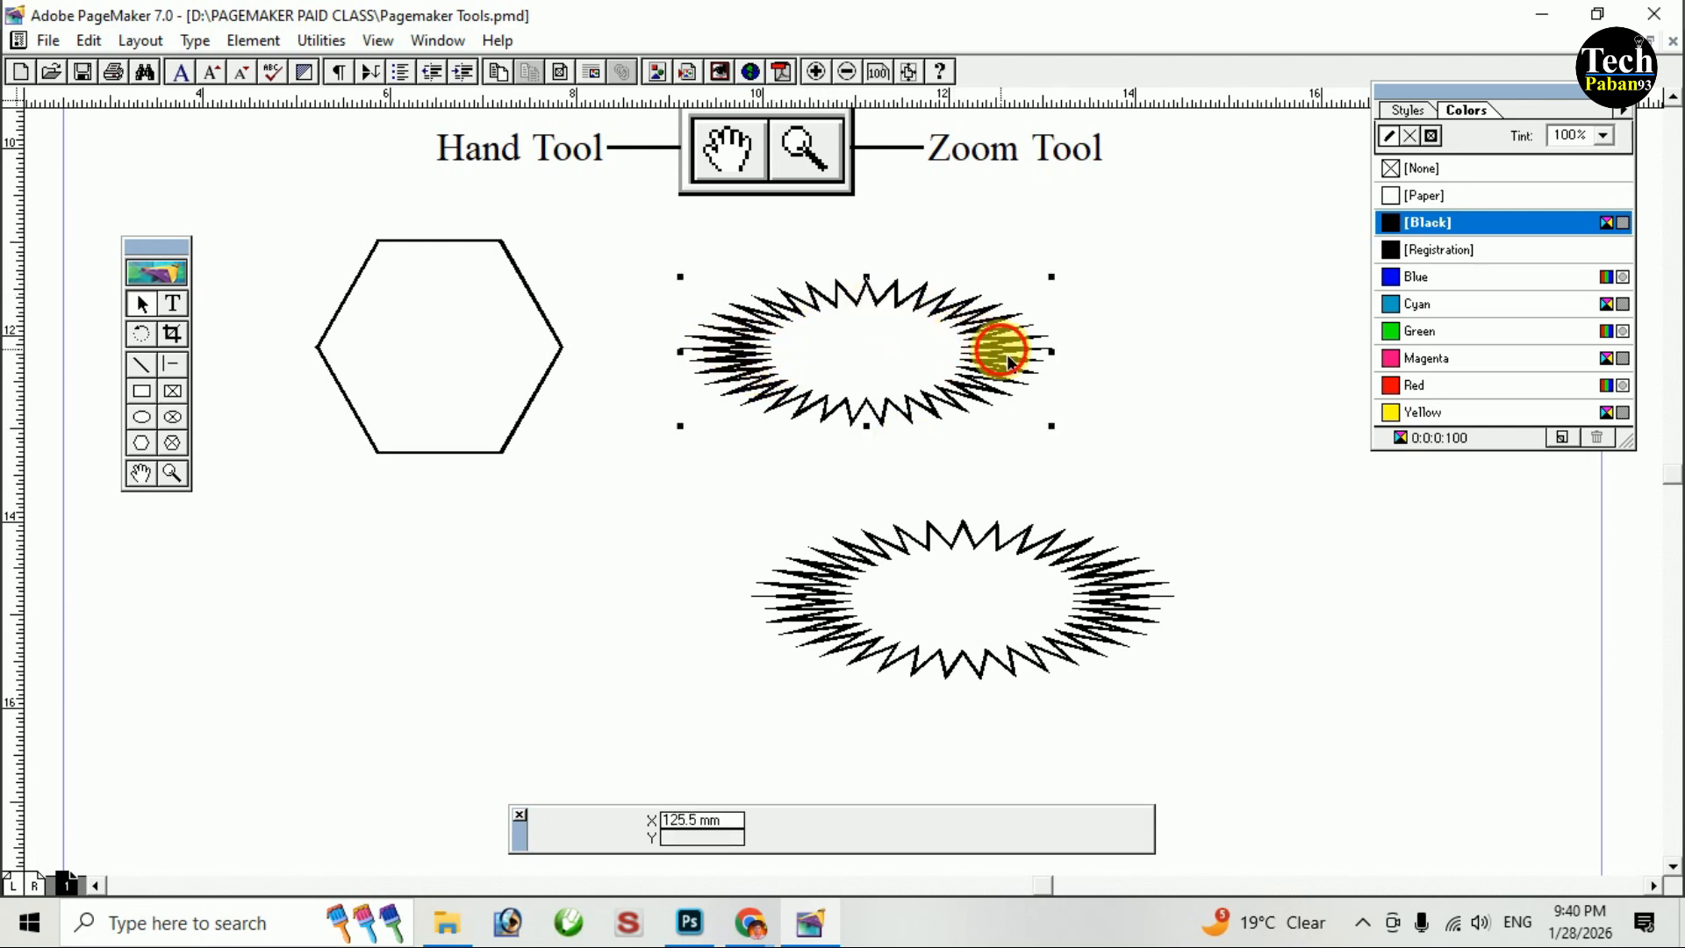
pyautogui.moveTo(1054, 351); pyautogui.dragTo(1257, 386)
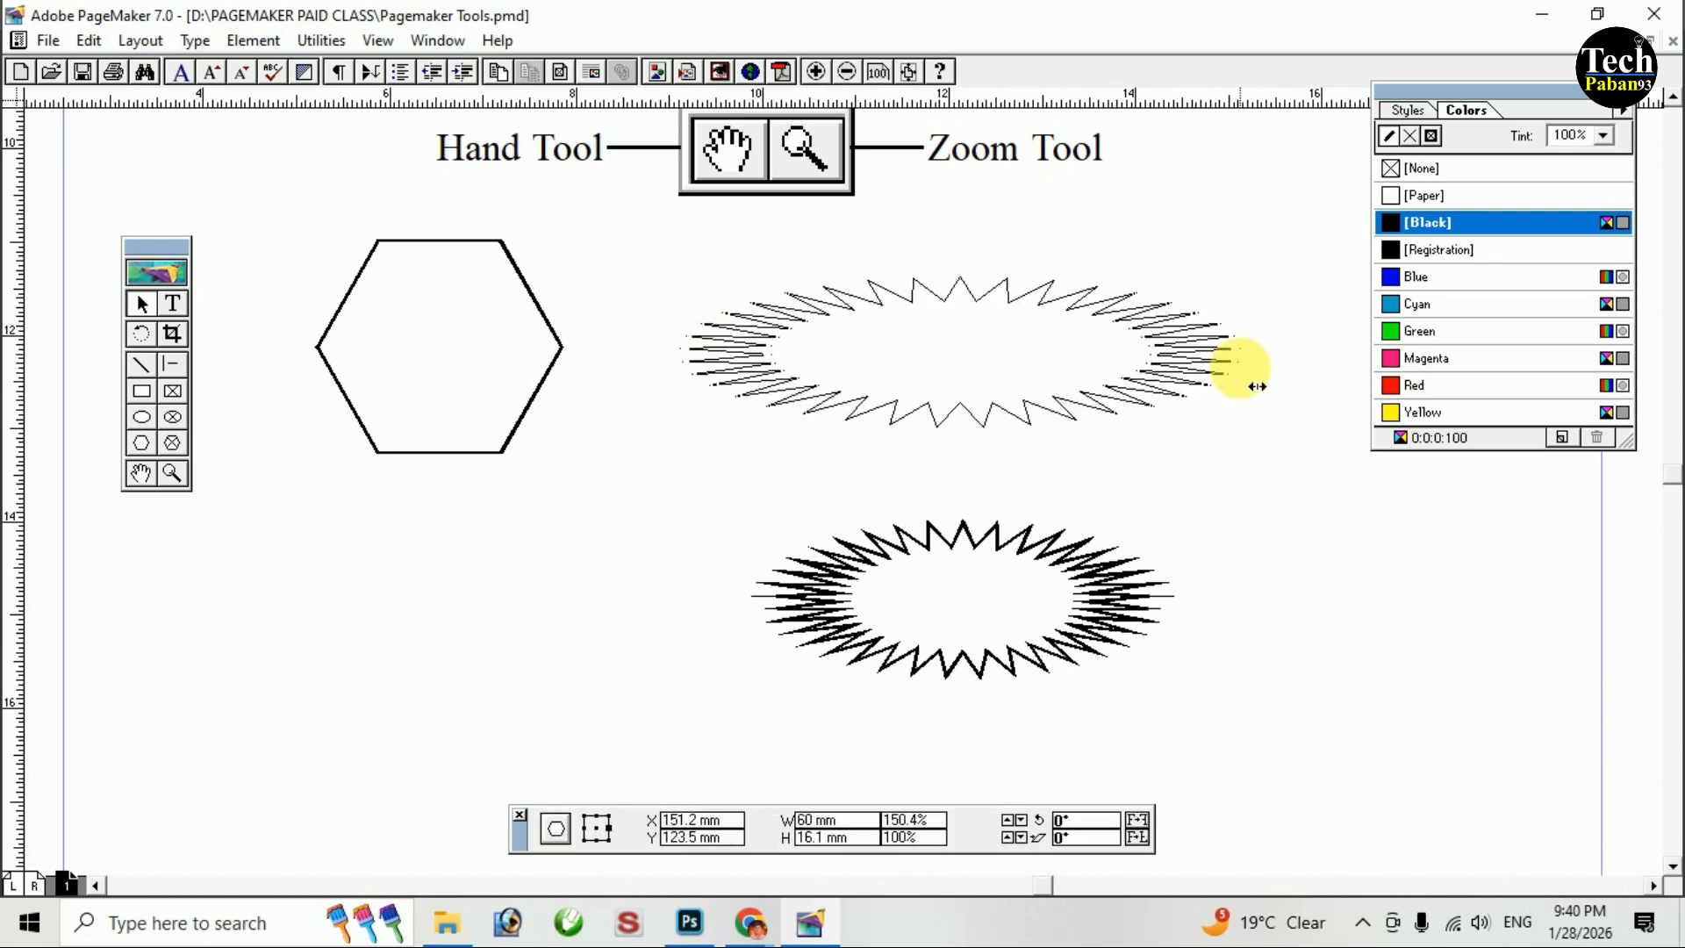
# Delete the lower starburst and the stretched upper one.
pyautogui.click(1030, 334)
pyautogui.click(1015, 539)
pyautogui.press('Delete')
pyautogui.click(992, 423)
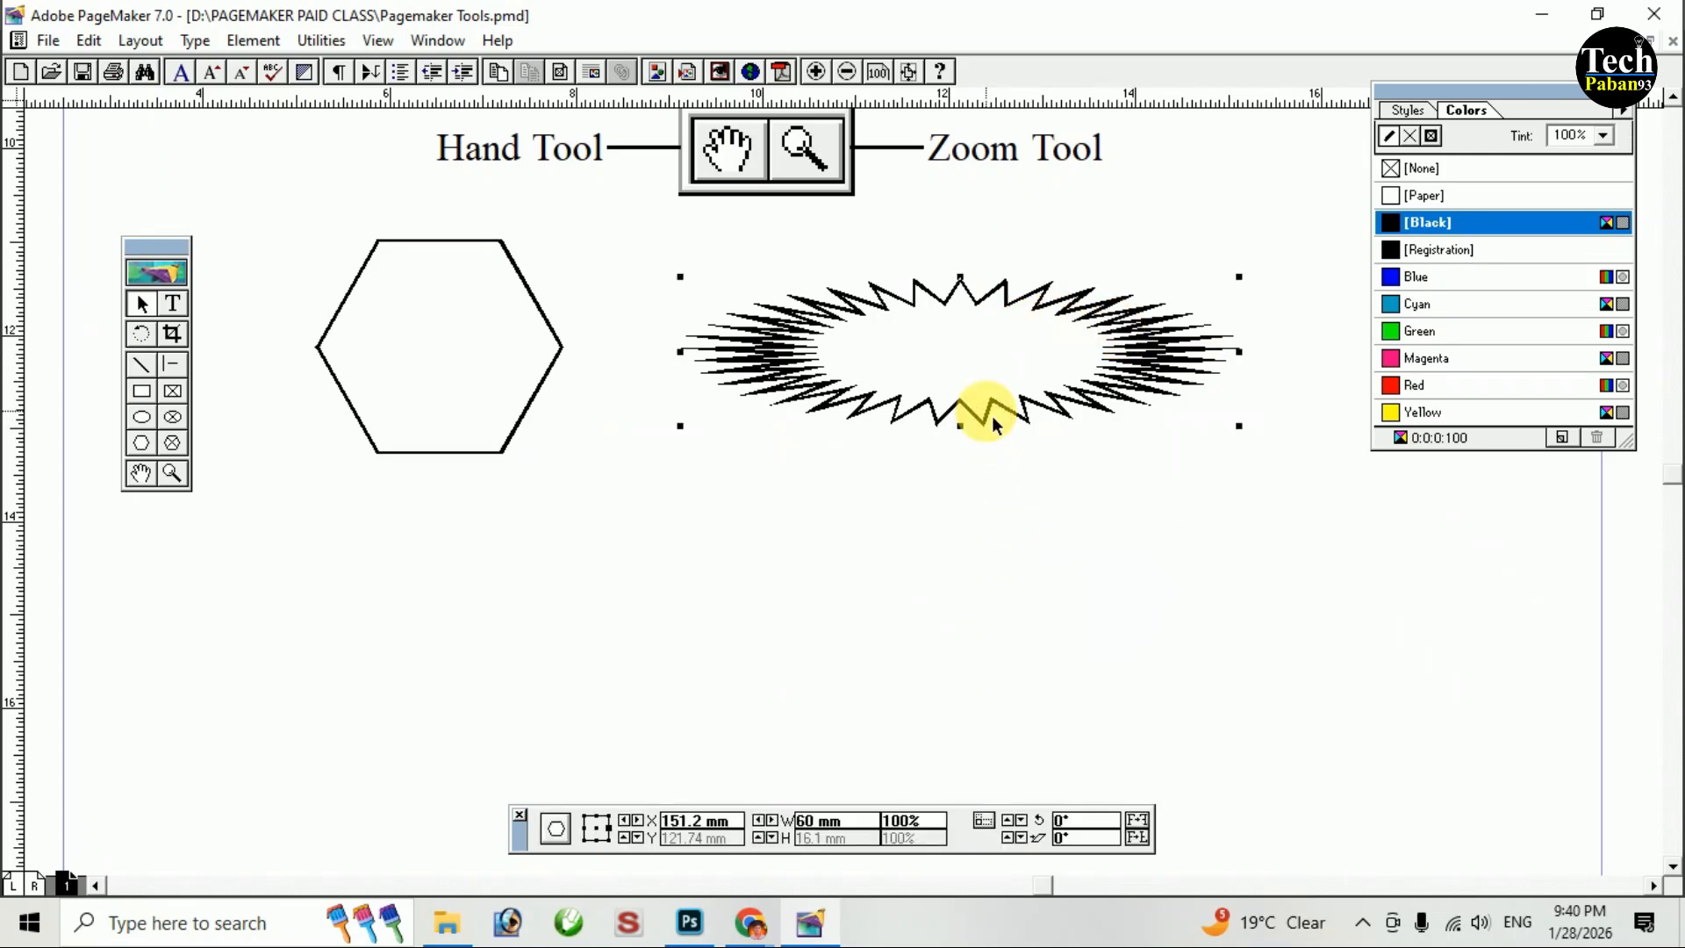
pyautogui.press('Delete')
# Set the Polygon tool to 8 sides with a 29% star inset, and draw a star to the right of the hexagon.
pyautogui.doubleClick(141, 443)
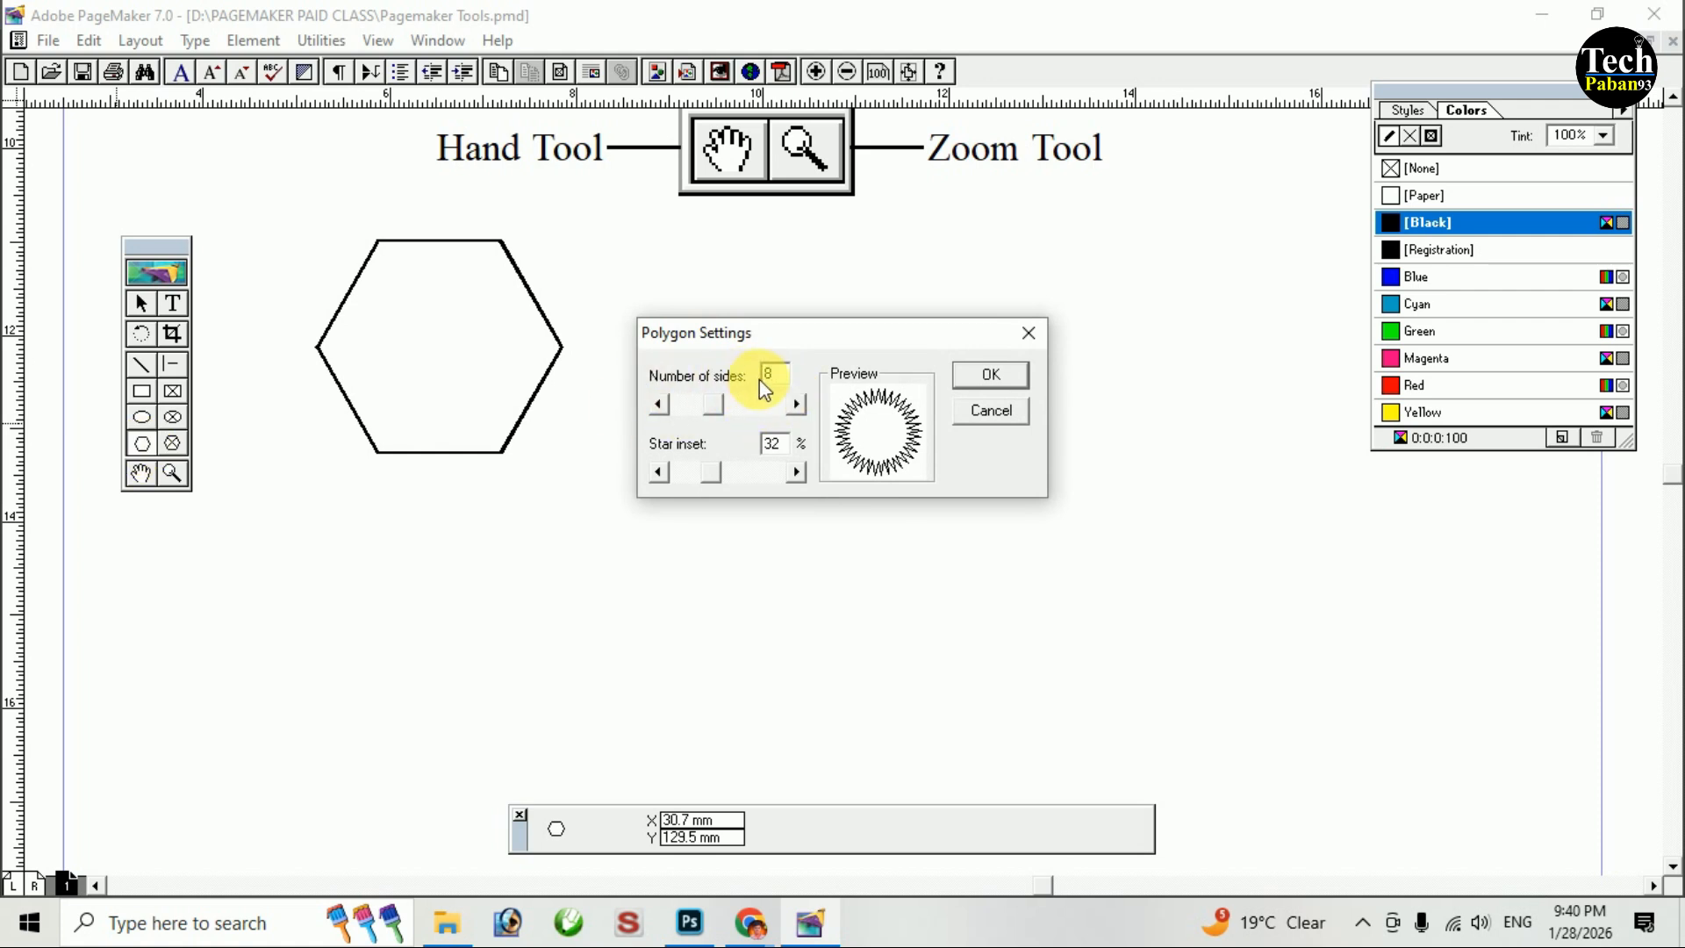
pyautogui.moveTo(714, 471)
pyautogui.mouseDown()
pyautogui.moveTo(702, 483)
pyautogui.moveTo(730, 482)
pyautogui.moveTo(708, 482)
pyautogui.mouseUp()
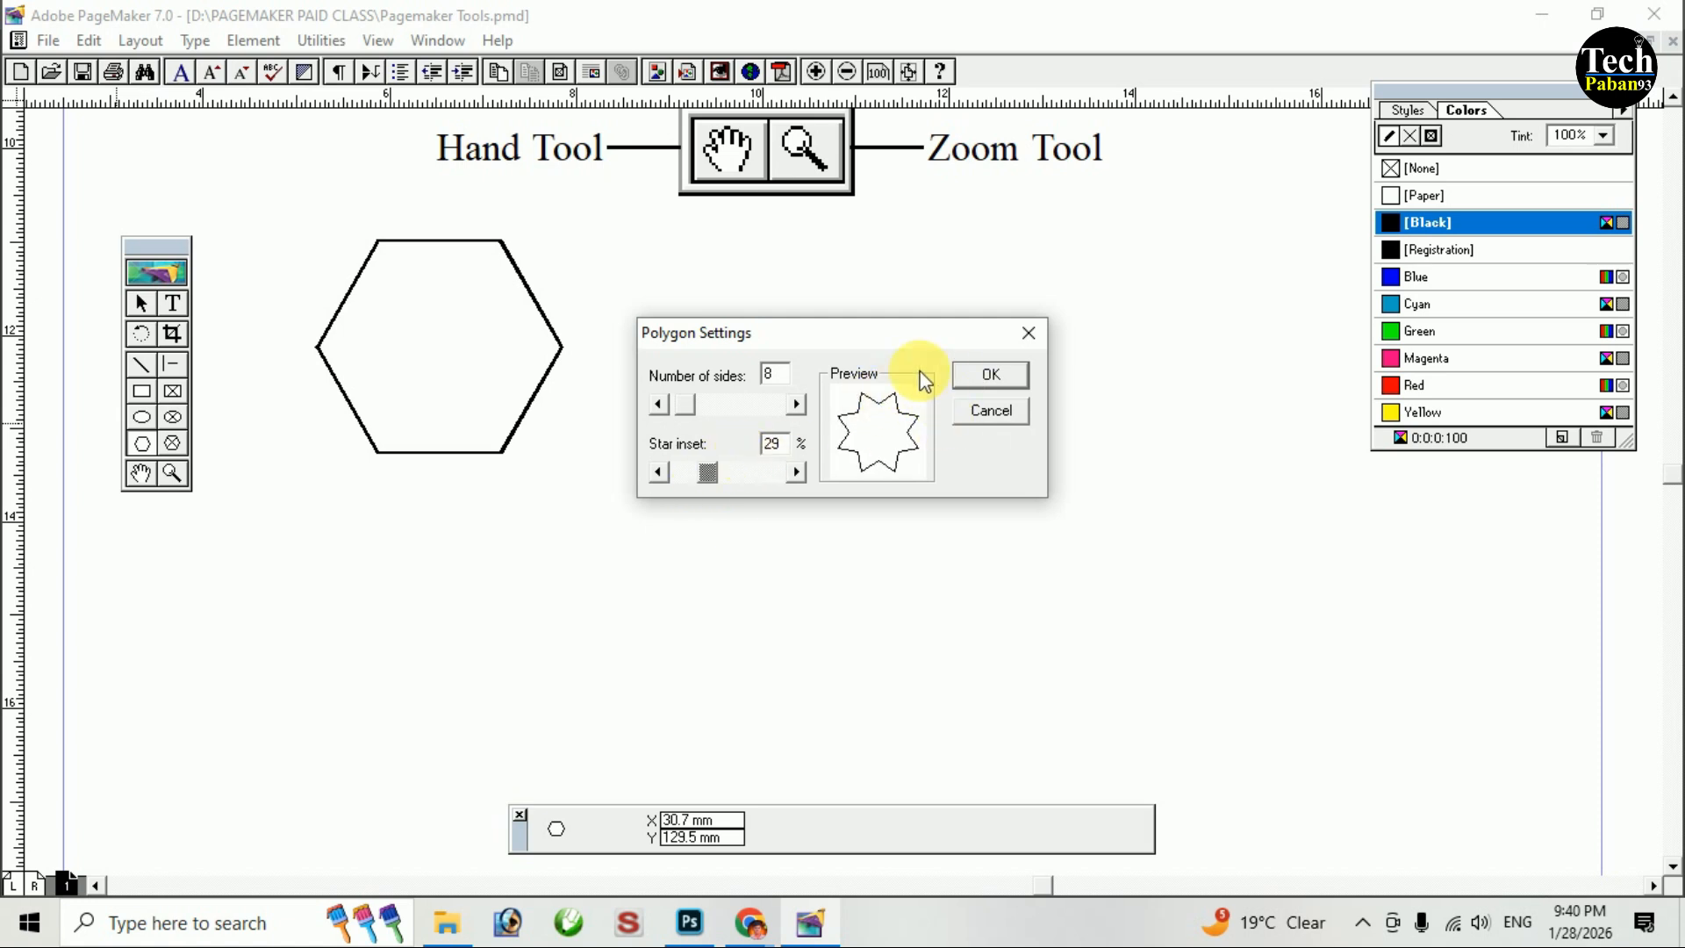
pyautogui.doubleClick(772, 444)
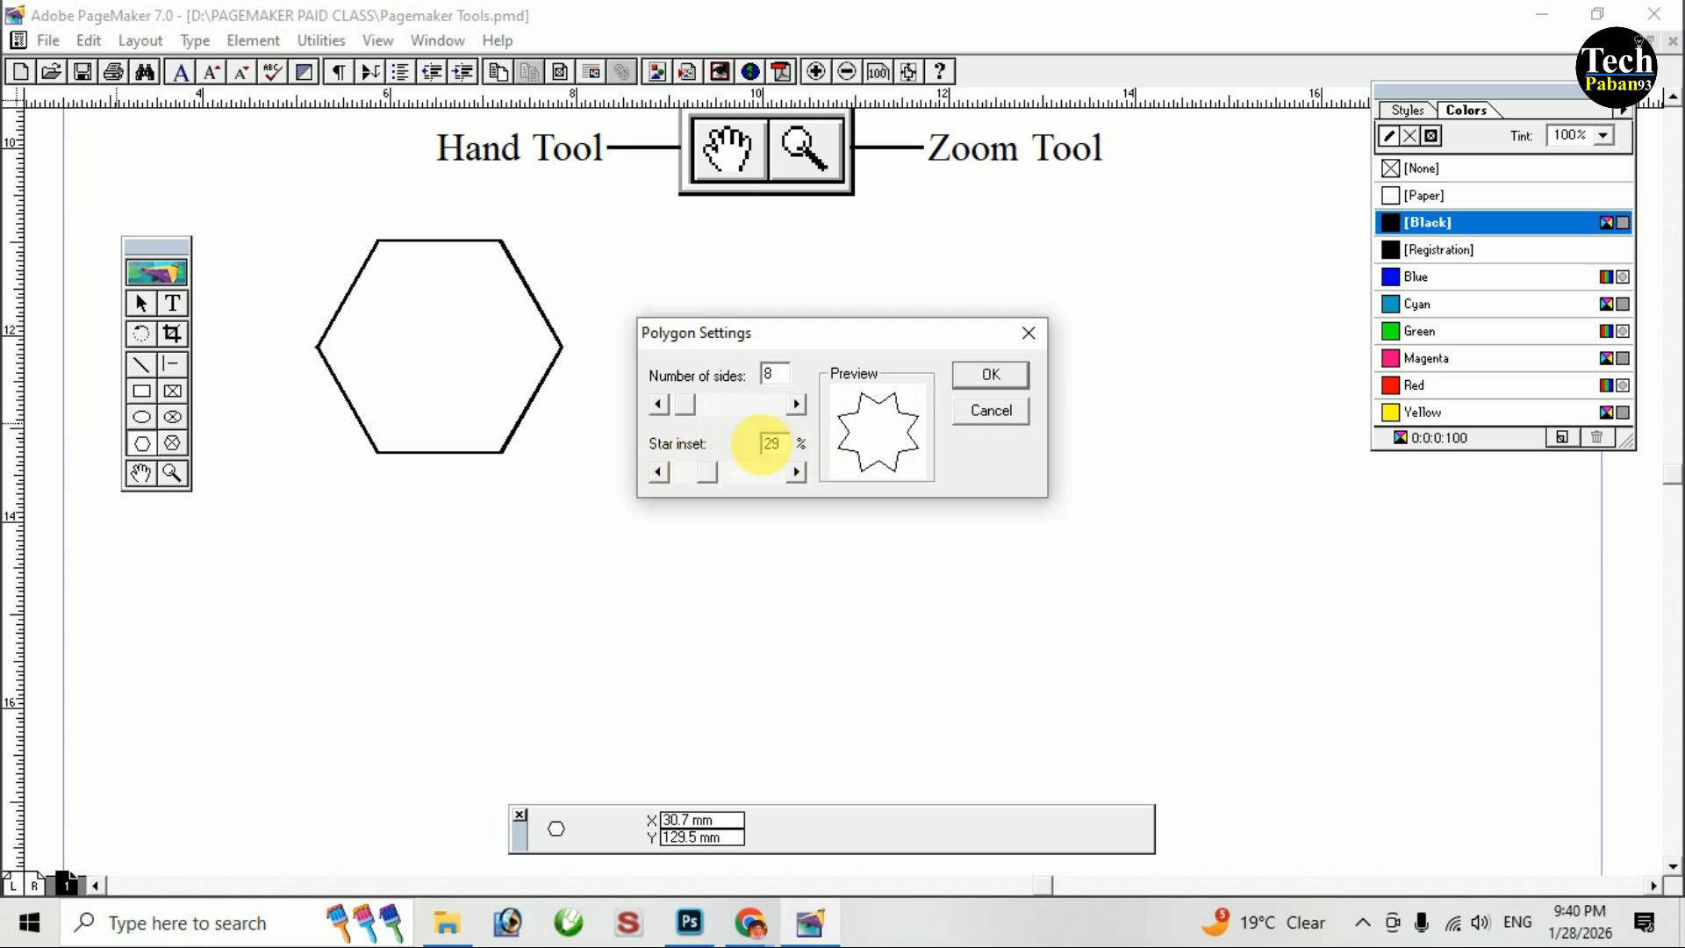
pyautogui.click(990, 377)
pyautogui.moveTo(684, 324); pyautogui.dragTo(950, 535)
# Delete the eight-pointed star and the hexagon.
pyautogui.press('Delete')
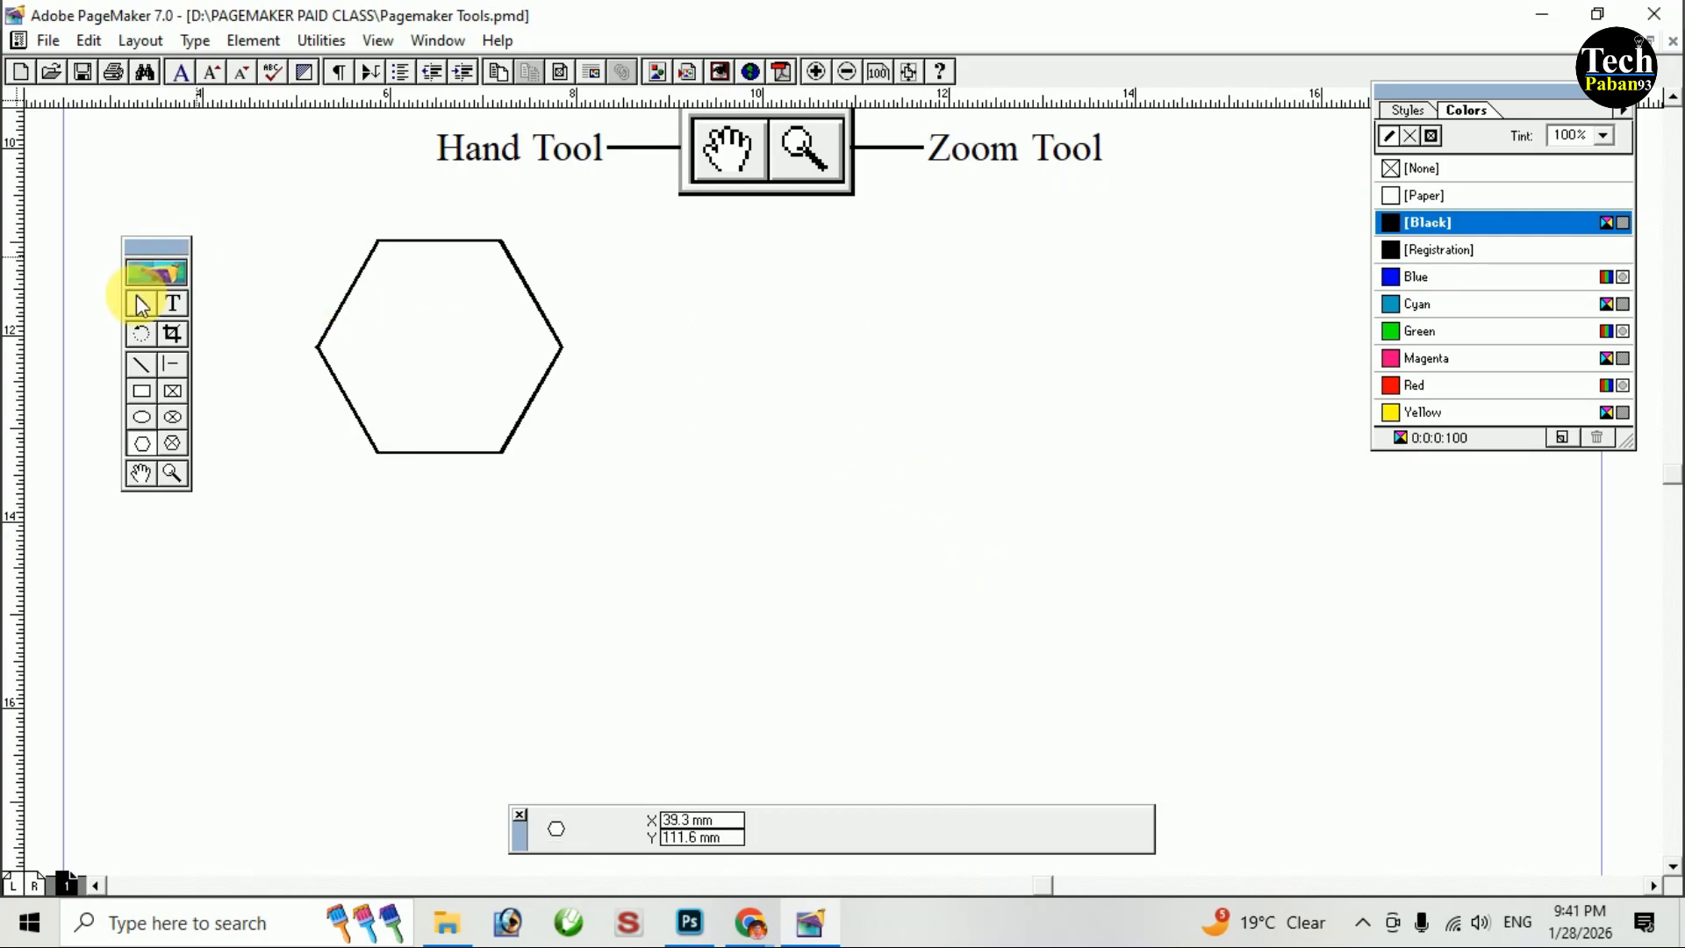
pyautogui.click(140, 303)
pyautogui.click(391, 242)
pyautogui.press('Delete')
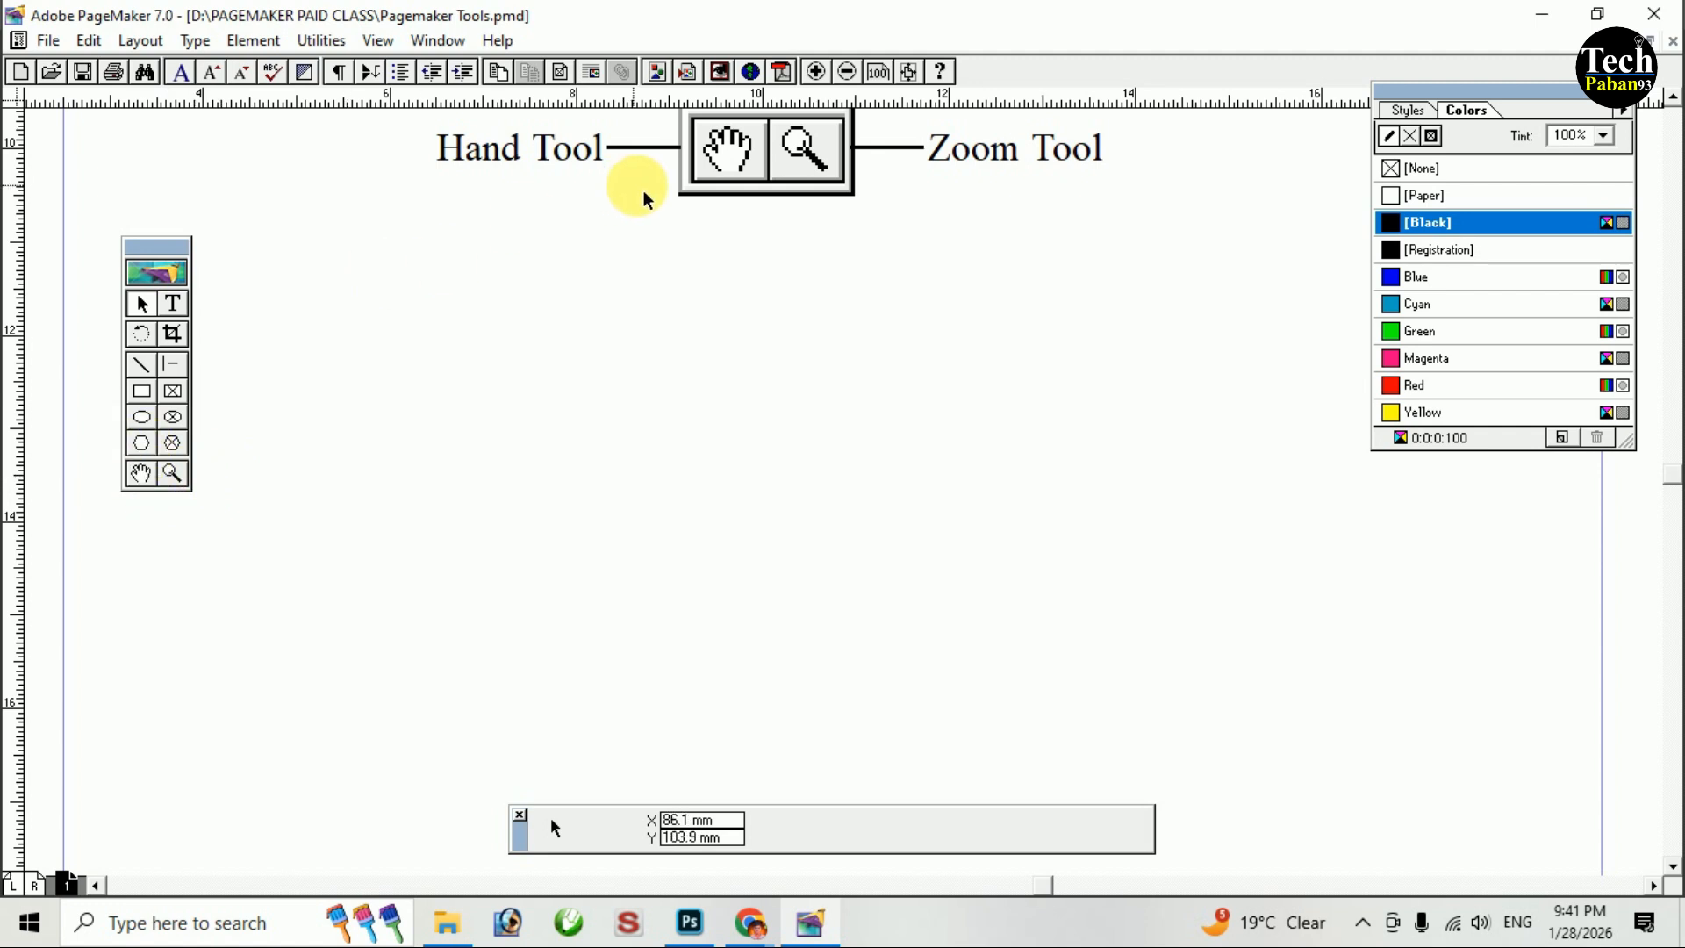
# Pan repeatedly up and down the page with the Hand tool, zooming out to show the whole labelled toolbox picture.
pyautogui.click(139, 479)
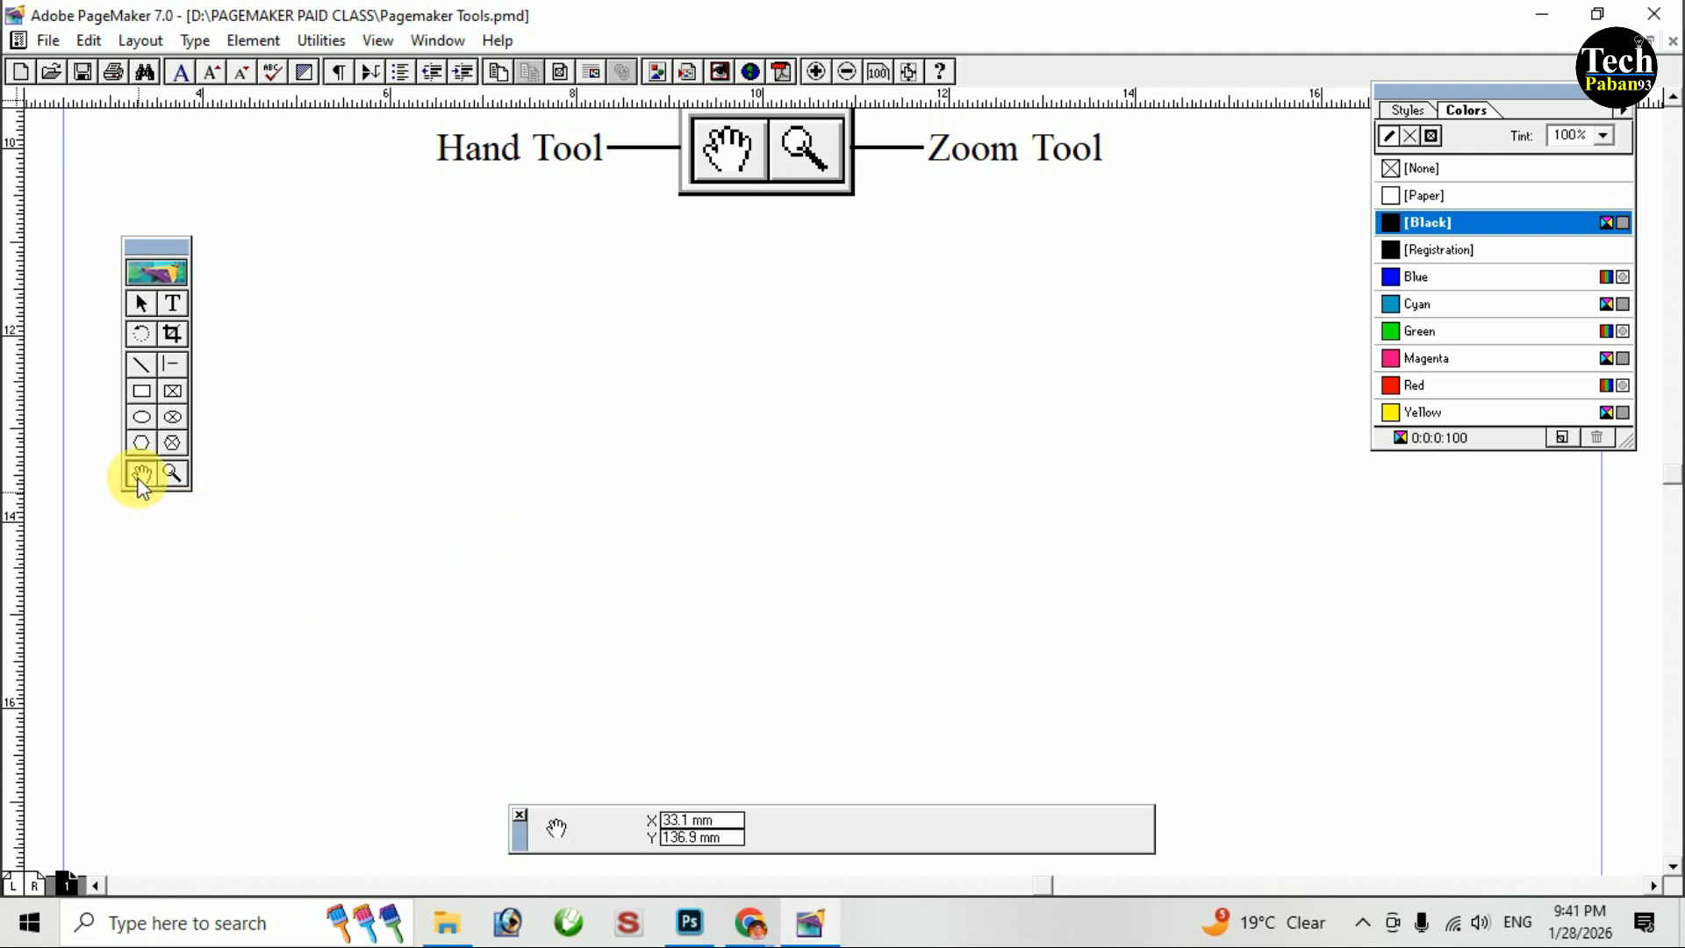
pyautogui.moveTo(773, 309); pyautogui.dragTo(773, 752)
pyautogui.moveTo(774, 417); pyautogui.dragTo(739, 606)
pyautogui.moveTo(710, 309); pyautogui.dragTo(760, 226)
pyautogui.moveTo(798, 664); pyautogui.dragTo(790, 391)
pyautogui.hotkey('ctrl', '-')
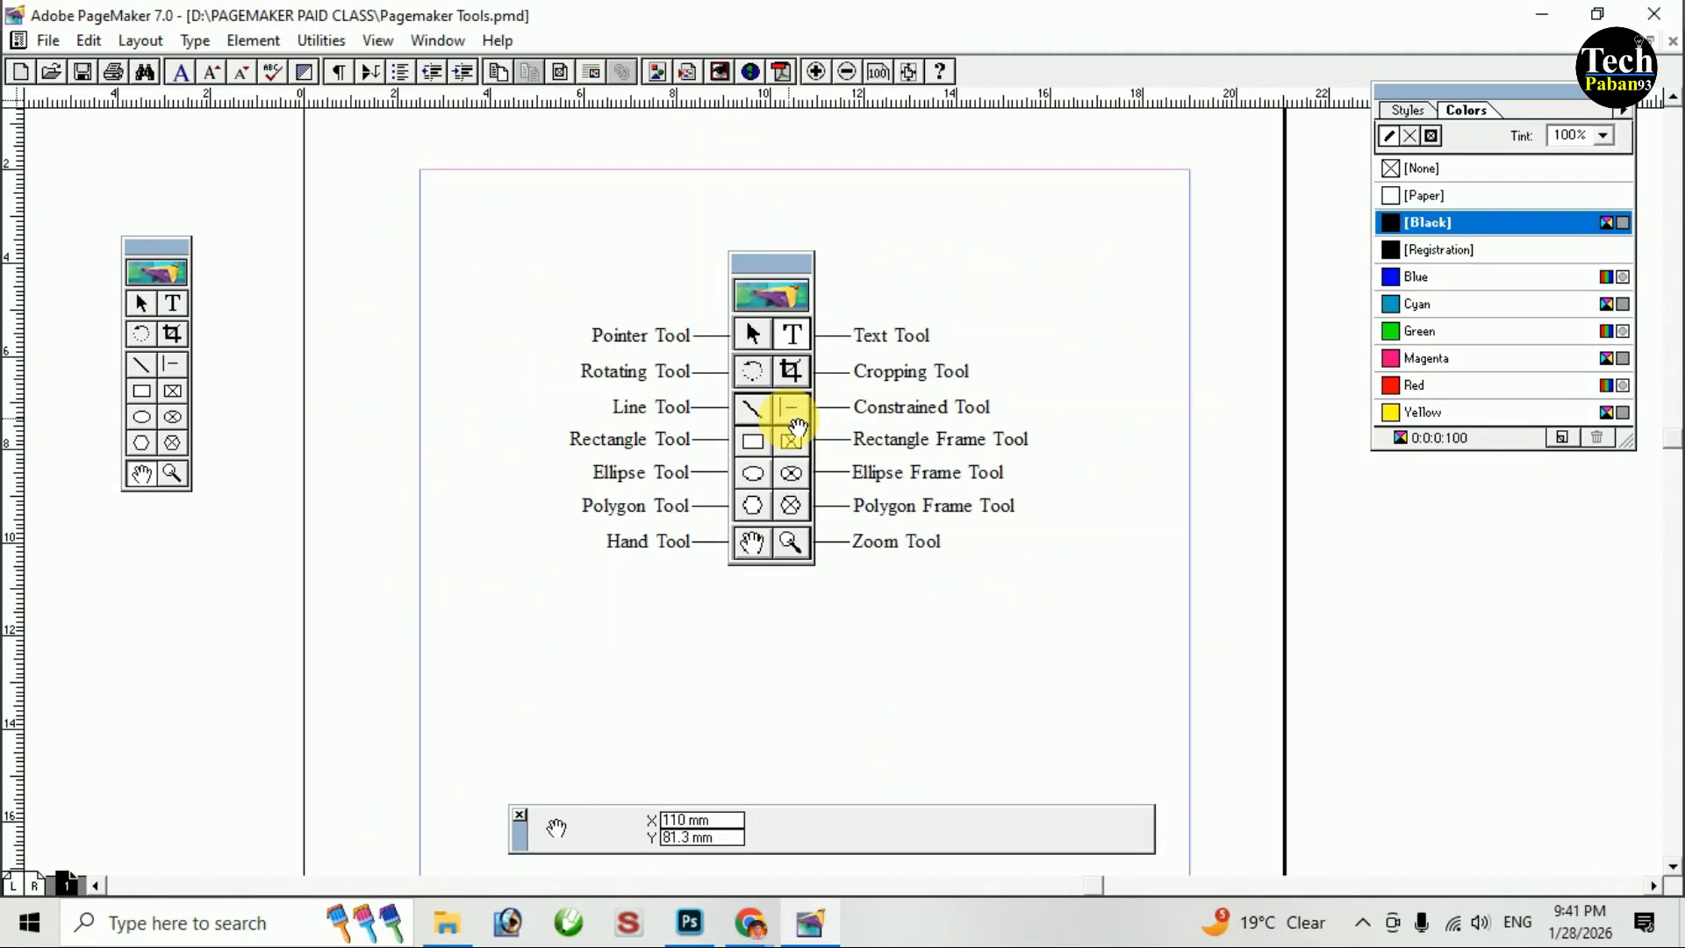
pyautogui.moveTo(791, 640); pyautogui.dragTo(716, 213)
pyautogui.moveTo(737, 680); pyautogui.dragTo(737, 350)
pyautogui.moveTo(751, 551)
pyautogui.mouseDown()
pyautogui.moveTo(769, 433)
pyautogui.moveTo(776, 536)
pyautogui.mouseUp()
pyautogui.moveTo(794, 116); pyautogui.dragTo(784, 530)
pyautogui.moveTo(769, 297); pyautogui.dragTo(762, 695)
pyautogui.moveTo(733, 145); pyautogui.dragTo(701, 444)
pyautogui.moveTo(687, 379); pyautogui.dragTo(670, 179)
pyautogui.moveTo(695, 518)
pyautogui.mouseDown()
pyautogui.moveTo(702, 421)
pyautogui.moveTo(692, 478)
pyautogui.mouseUp()
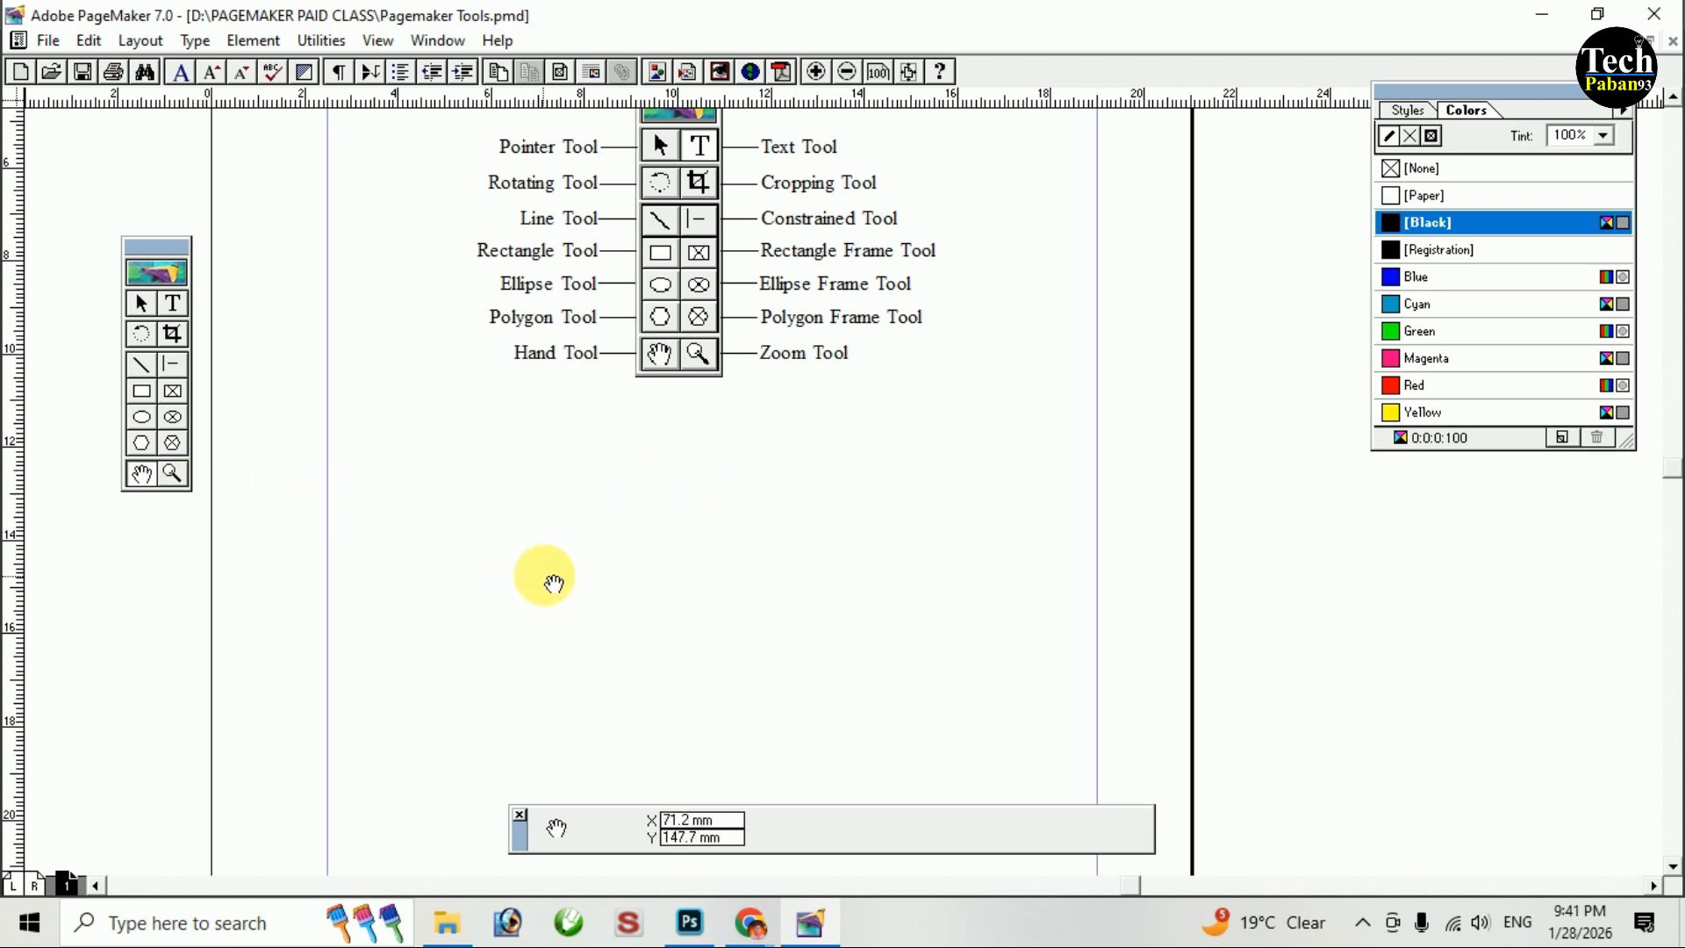
# Switch to Photoshop to pan around the cash memo design, and return to PageMaker with the Pointer tool active.
pyautogui.click(690, 922)
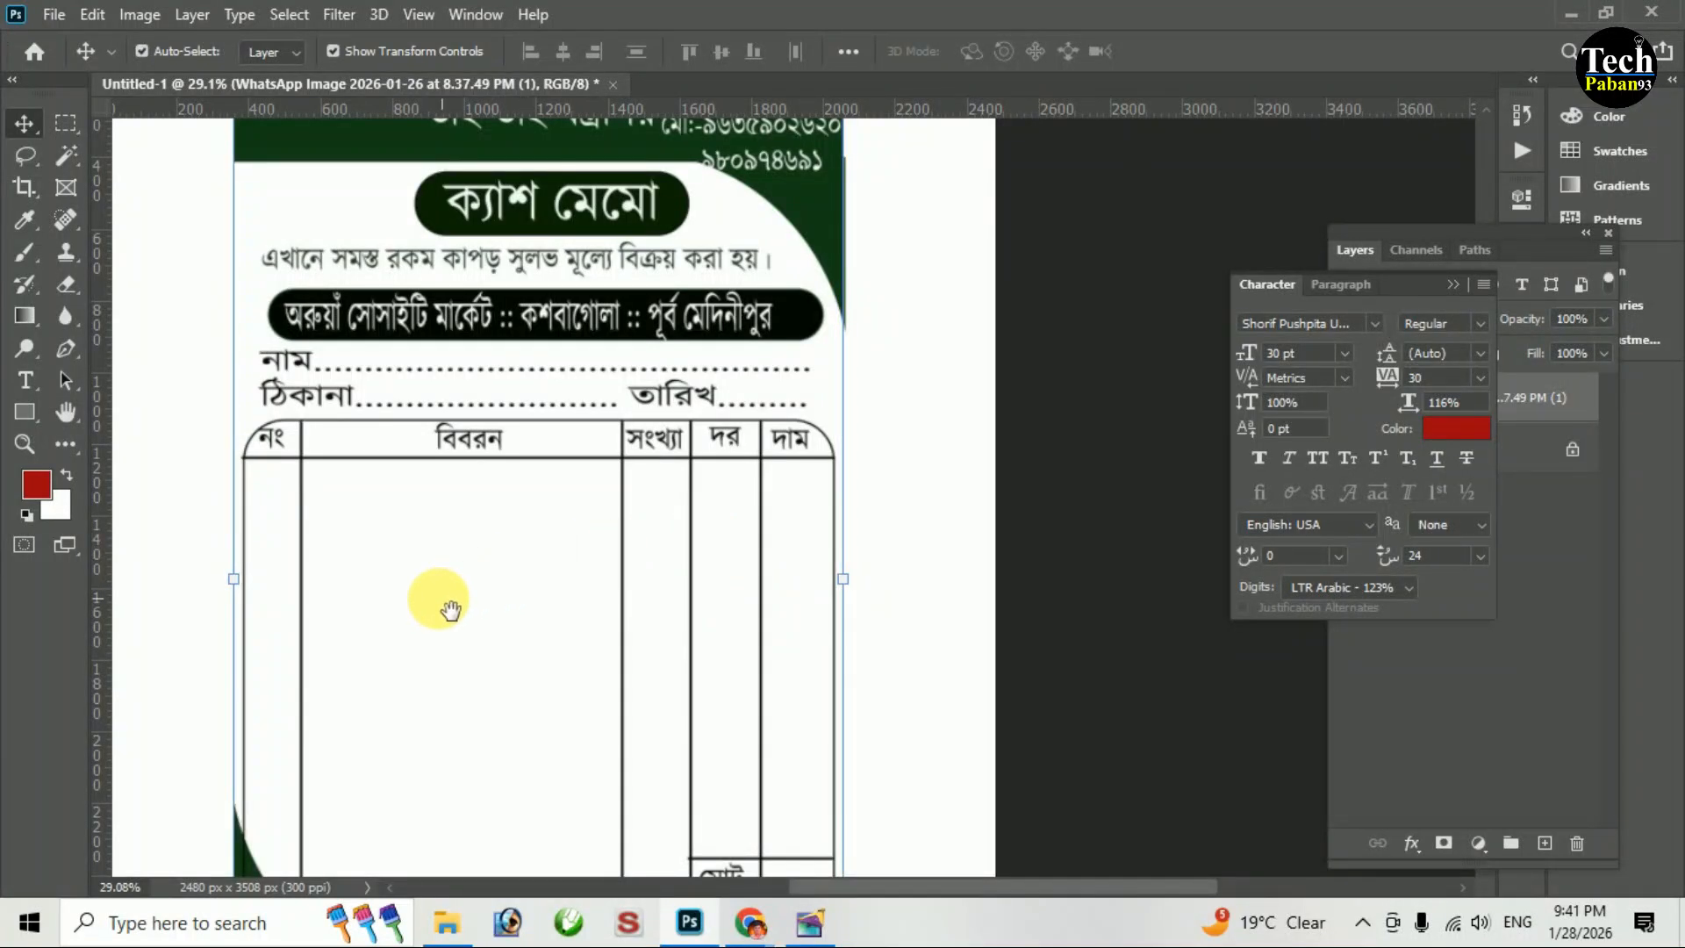
pyautogui.moveTo(444, 602); pyautogui.dragTo(994, 709)
pyautogui.moveTo(990, 483); pyautogui.dragTo(583, 812)
pyautogui.moveTo(772, 842); pyautogui.dragTo(700, 477)
pyautogui.moveTo(758, 776); pyautogui.dragTo(723, 415)
pyautogui.click(810, 922)
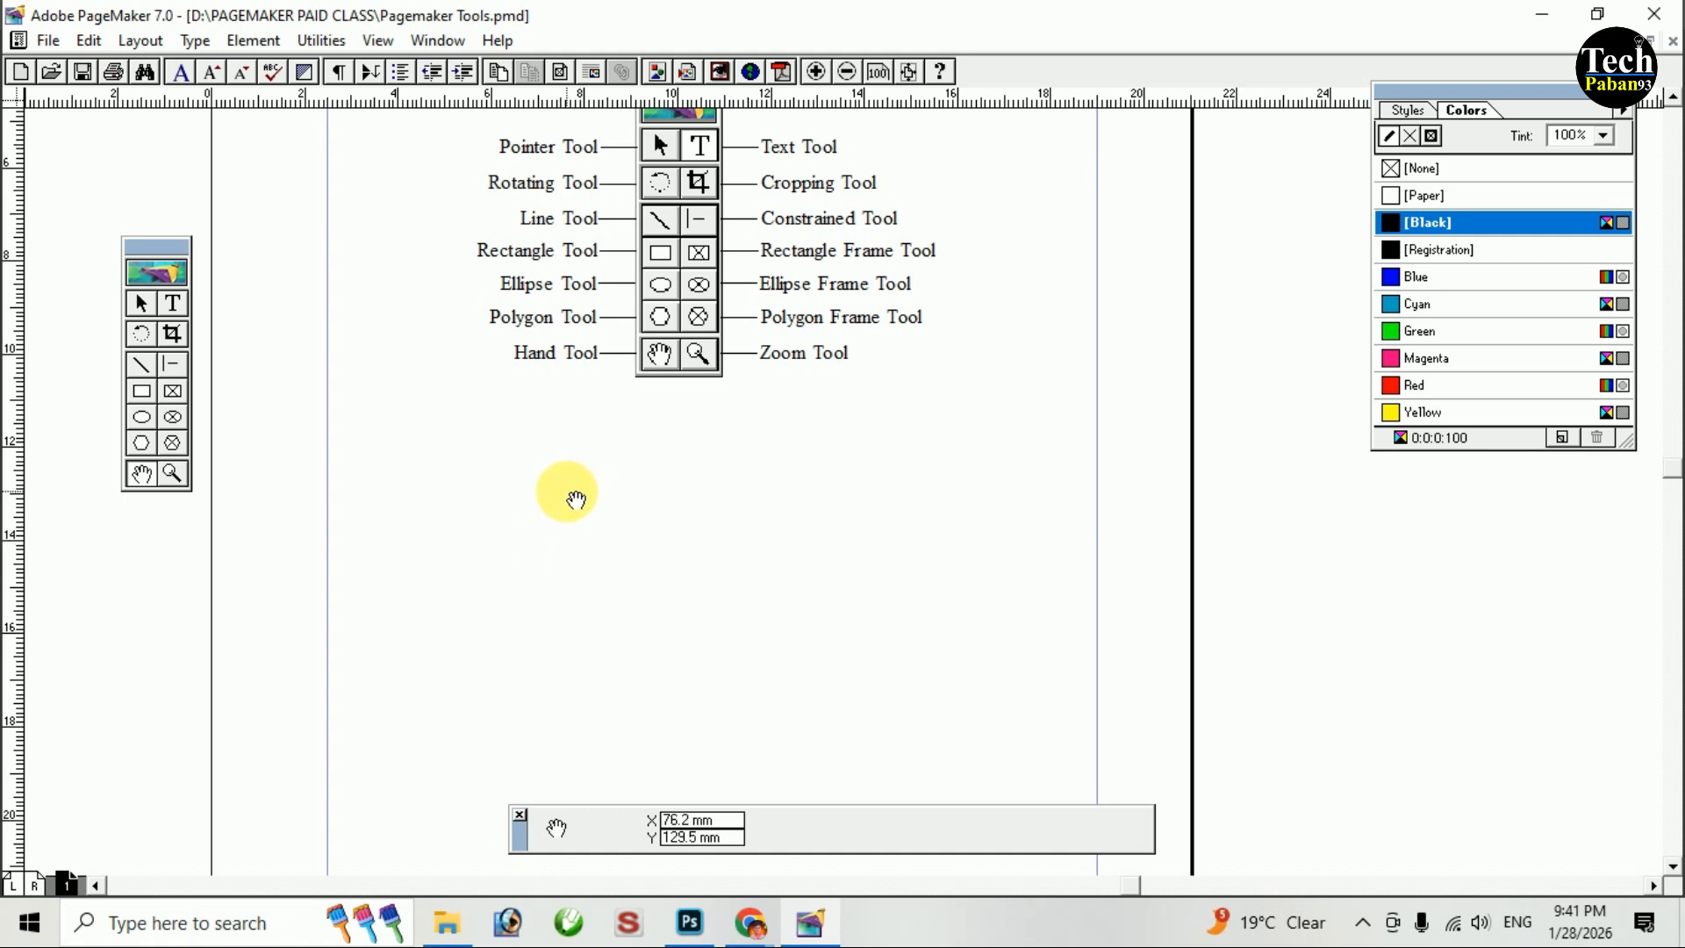
pyautogui.click(141, 303)
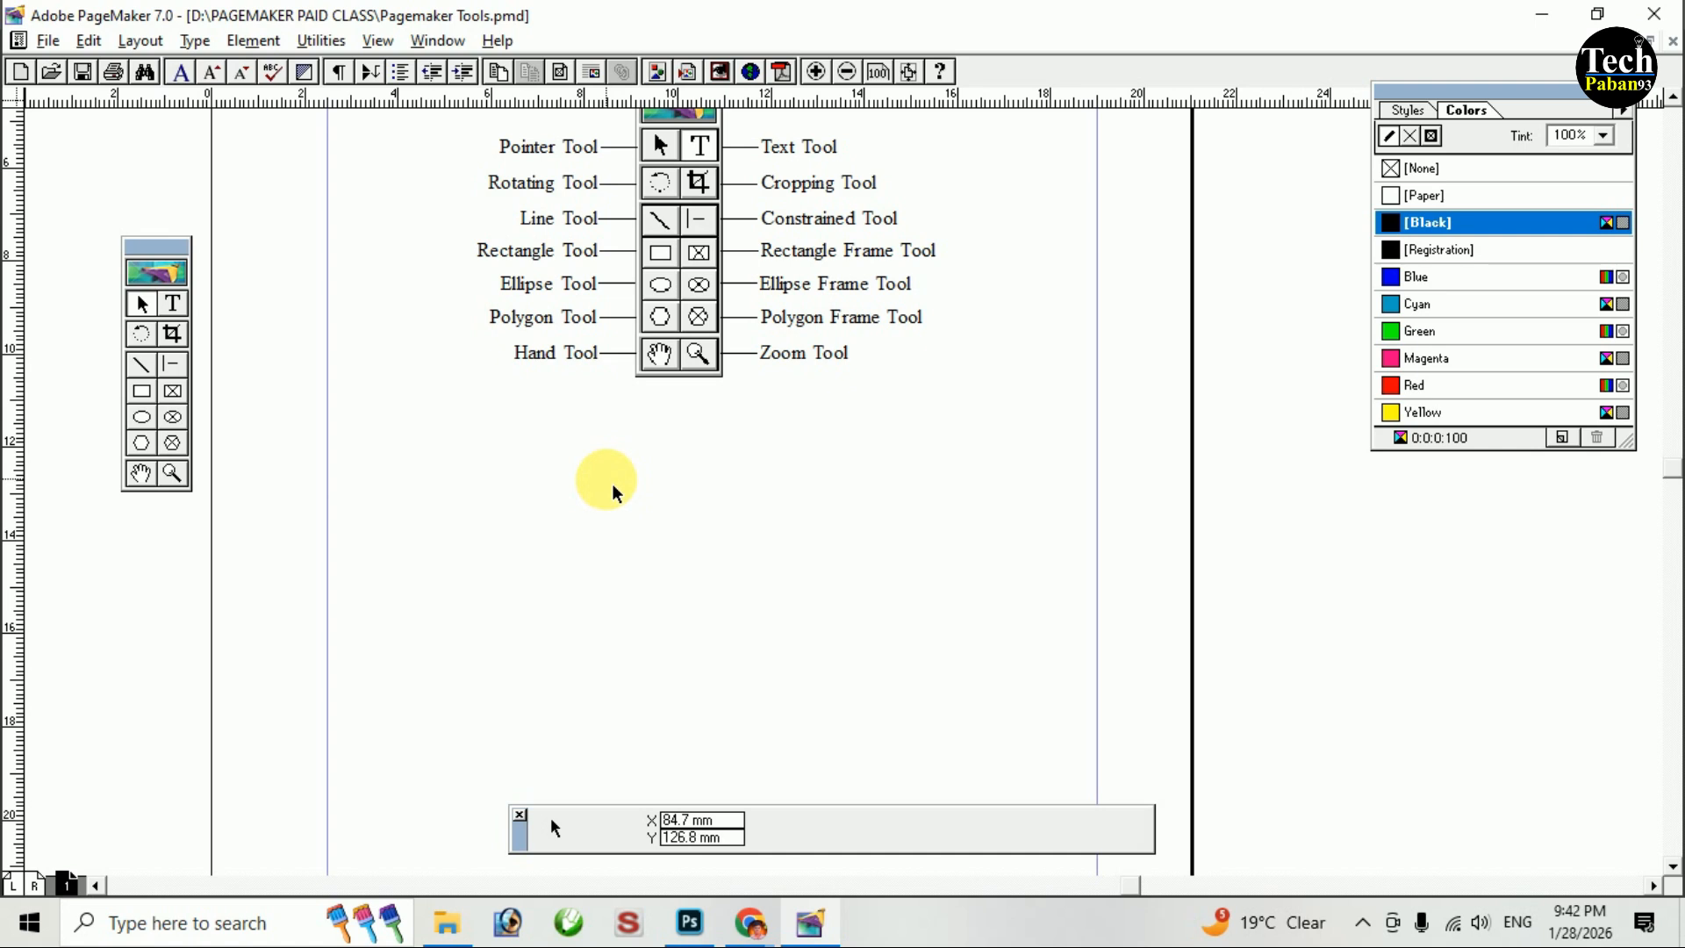
# Pan up and down the page, finishing with the Hand tool to bring the labelled toolbox picture back into view.
pyautogui.moveTo(604, 474); pyautogui.dragTo(601, 605)
pyautogui.moveTo(631, 373); pyautogui.dragTo(628, 573)
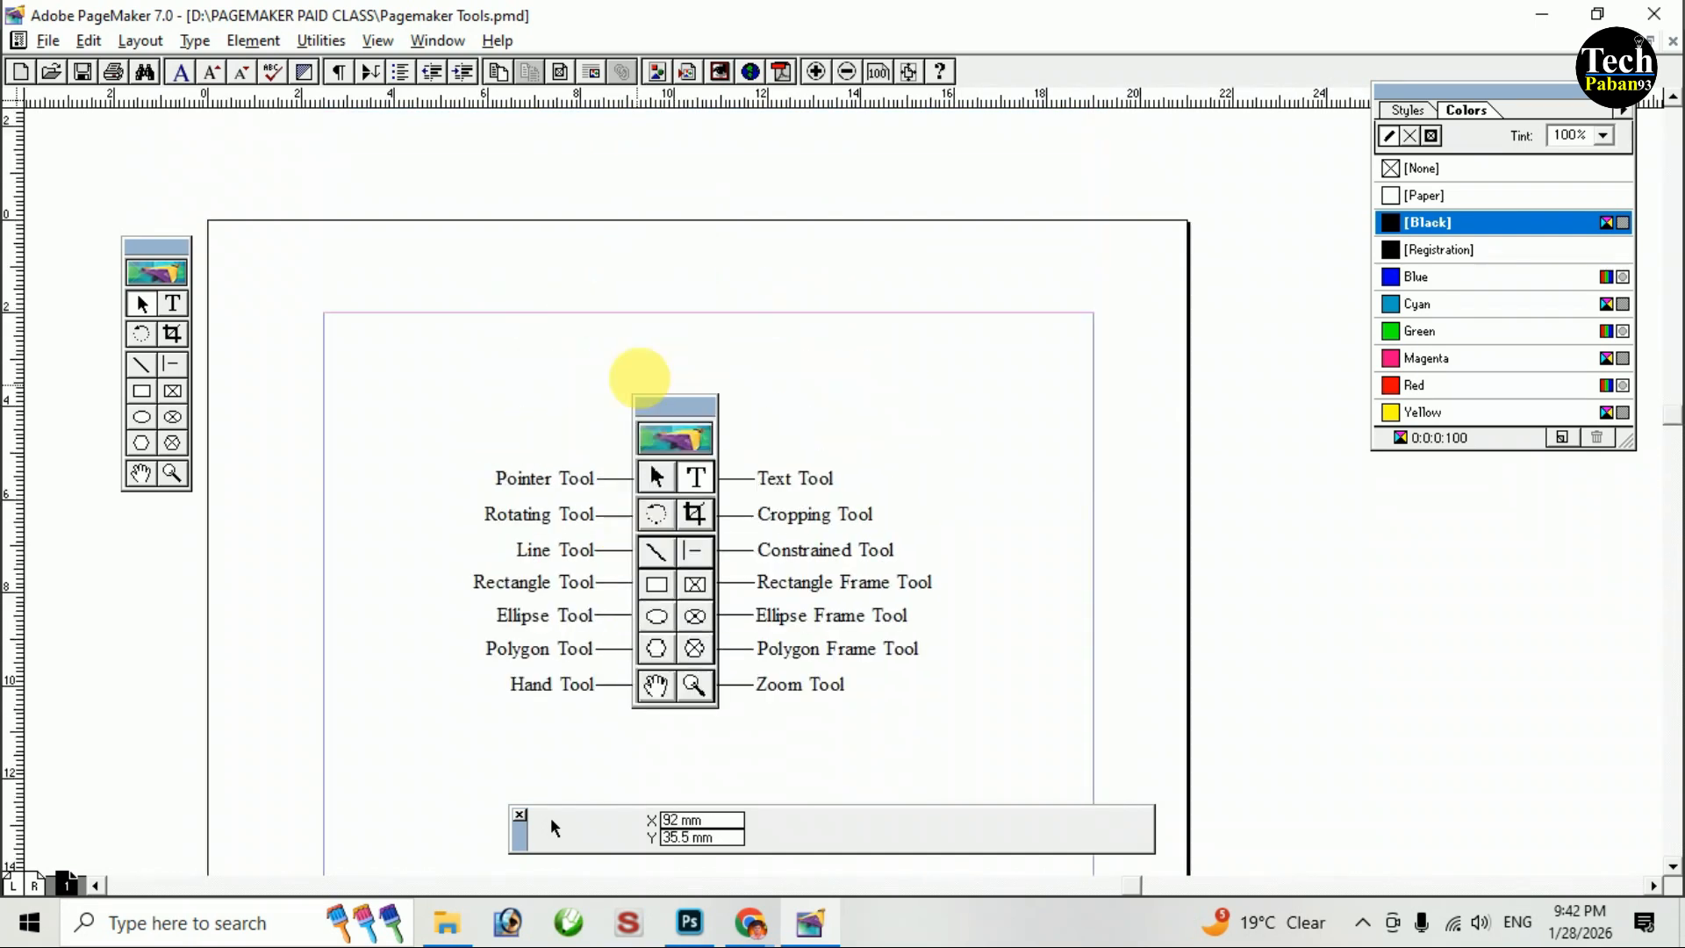
pyautogui.moveTo(643, 322); pyautogui.dragTo(634, 538)
pyautogui.moveTo(634, 473); pyautogui.dragTo(668, 179)
pyautogui.moveTo(637, 511); pyautogui.dragTo(640, 253)
pyautogui.moveTo(653, 563); pyautogui.dragTo(683, 299)
pyautogui.moveTo(665, 538); pyautogui.dragTo(662, 434)
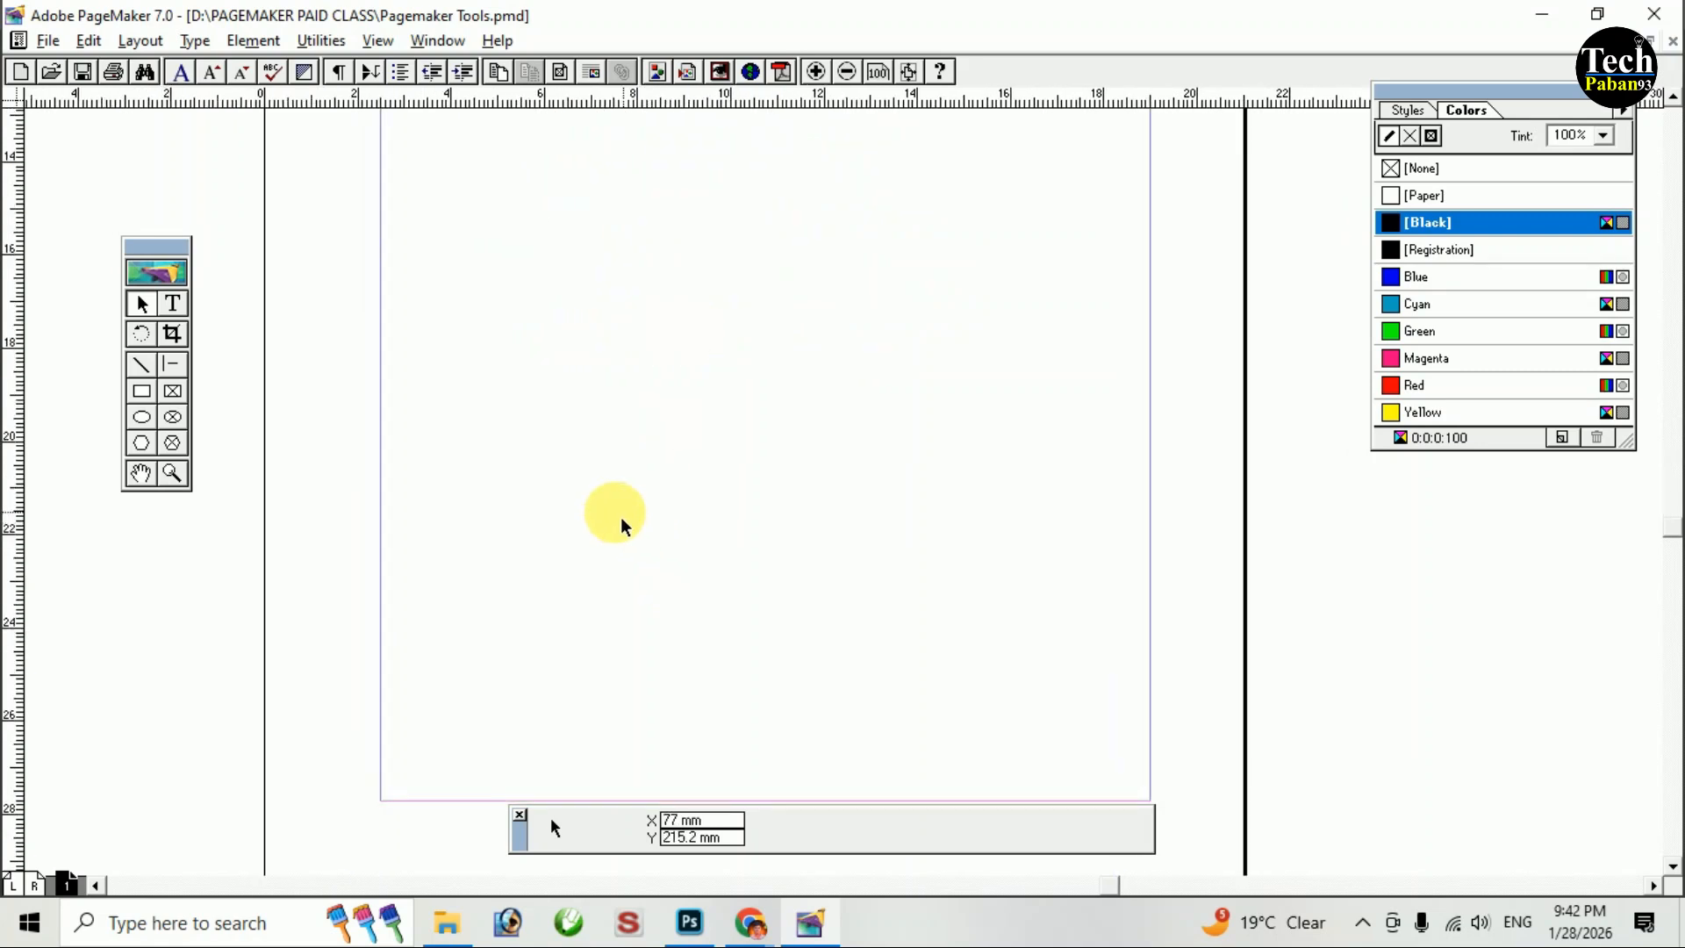
pyautogui.click(143, 475)
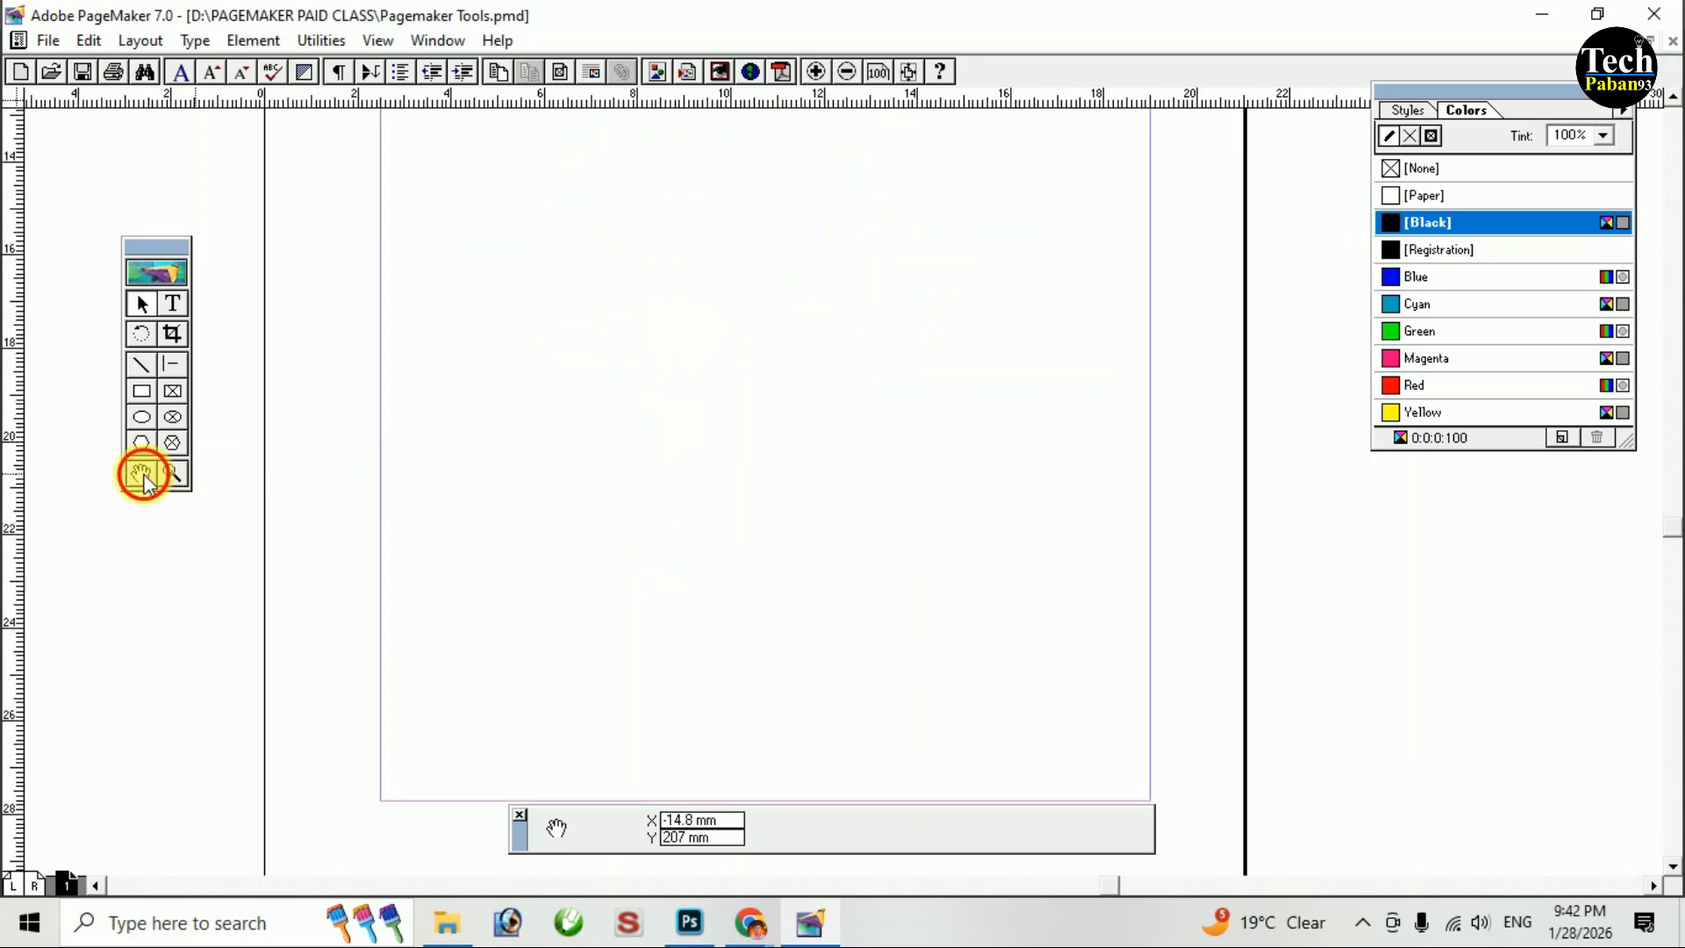
pyautogui.moveTo(635, 368); pyautogui.dragTo(677, 888)
pyautogui.moveTo(755, 399); pyautogui.dragTo(683, 472)
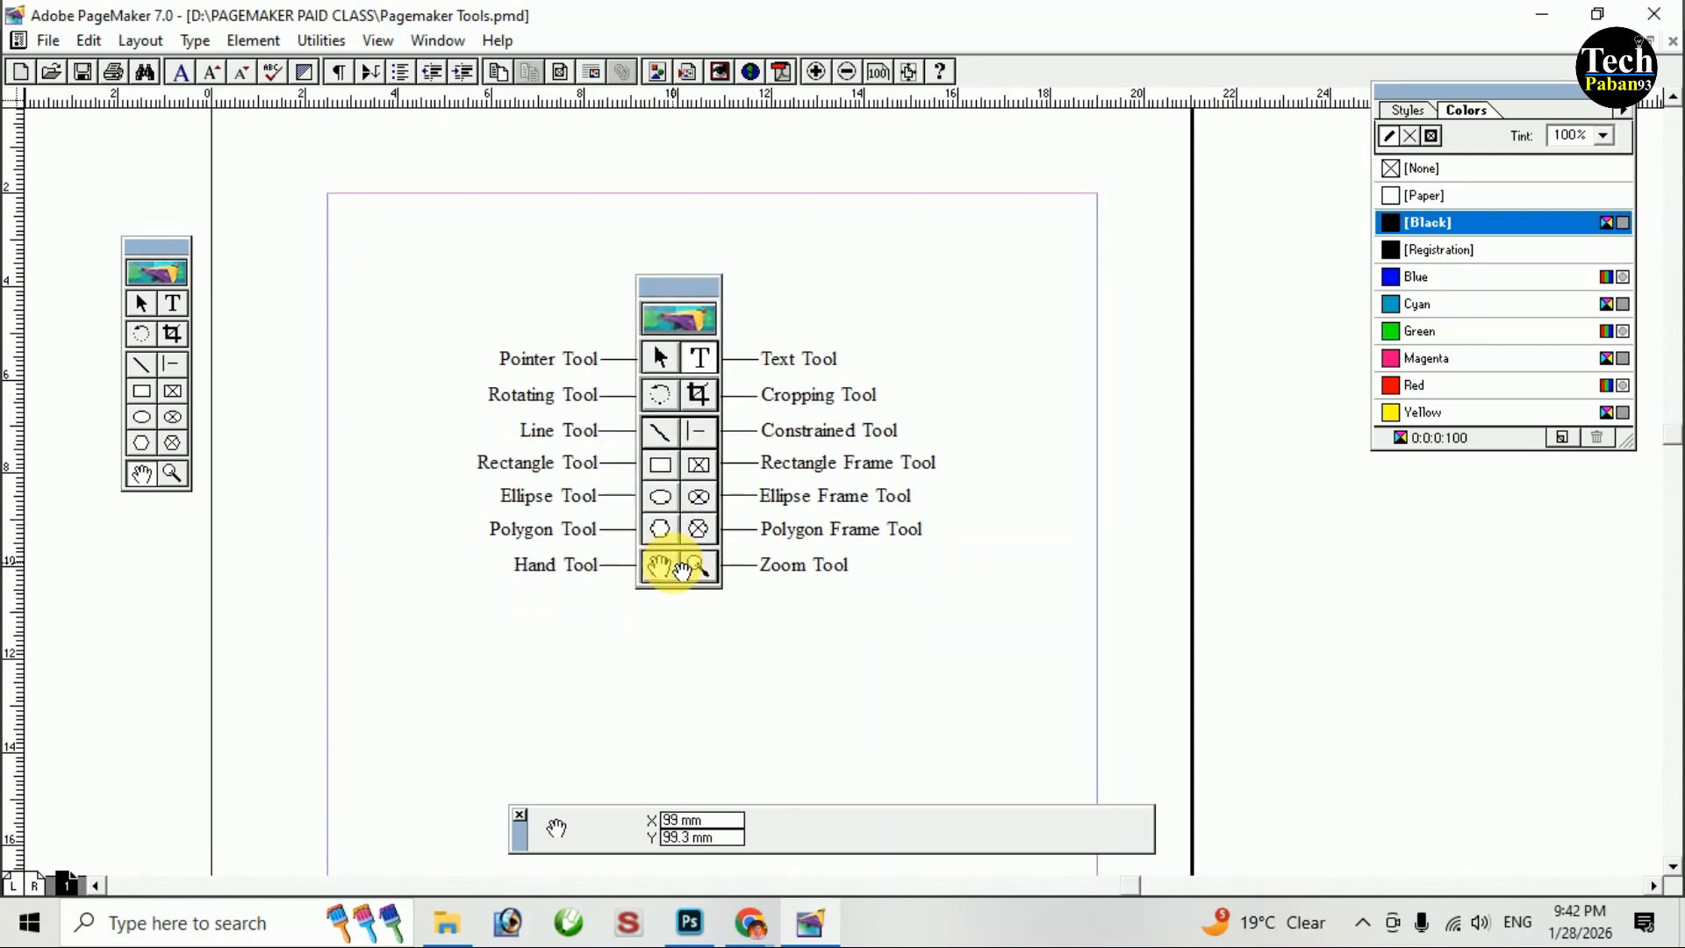
# Magnify the upper part of the labelled toolbox picture with the Zoom tool by framing areas around it.
pyautogui.click(173, 474)
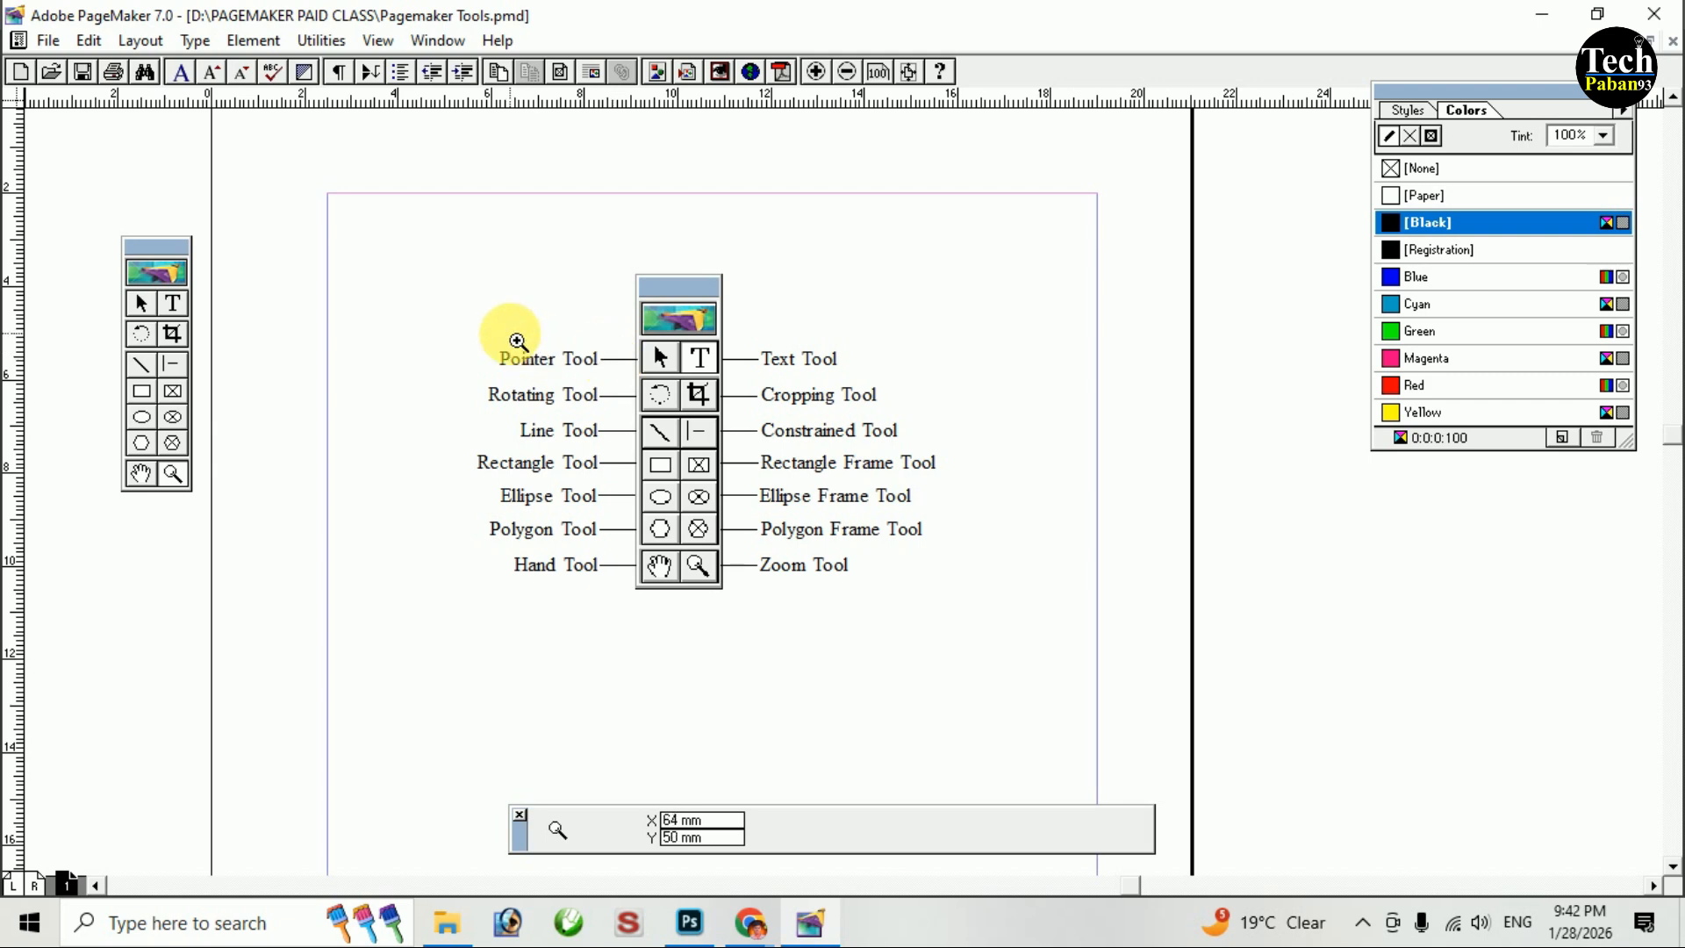
pyautogui.moveTo(439, 237); pyautogui.dragTo(966, 631)
pyautogui.moveTo(544, 235); pyautogui.dragTo(980, 566)
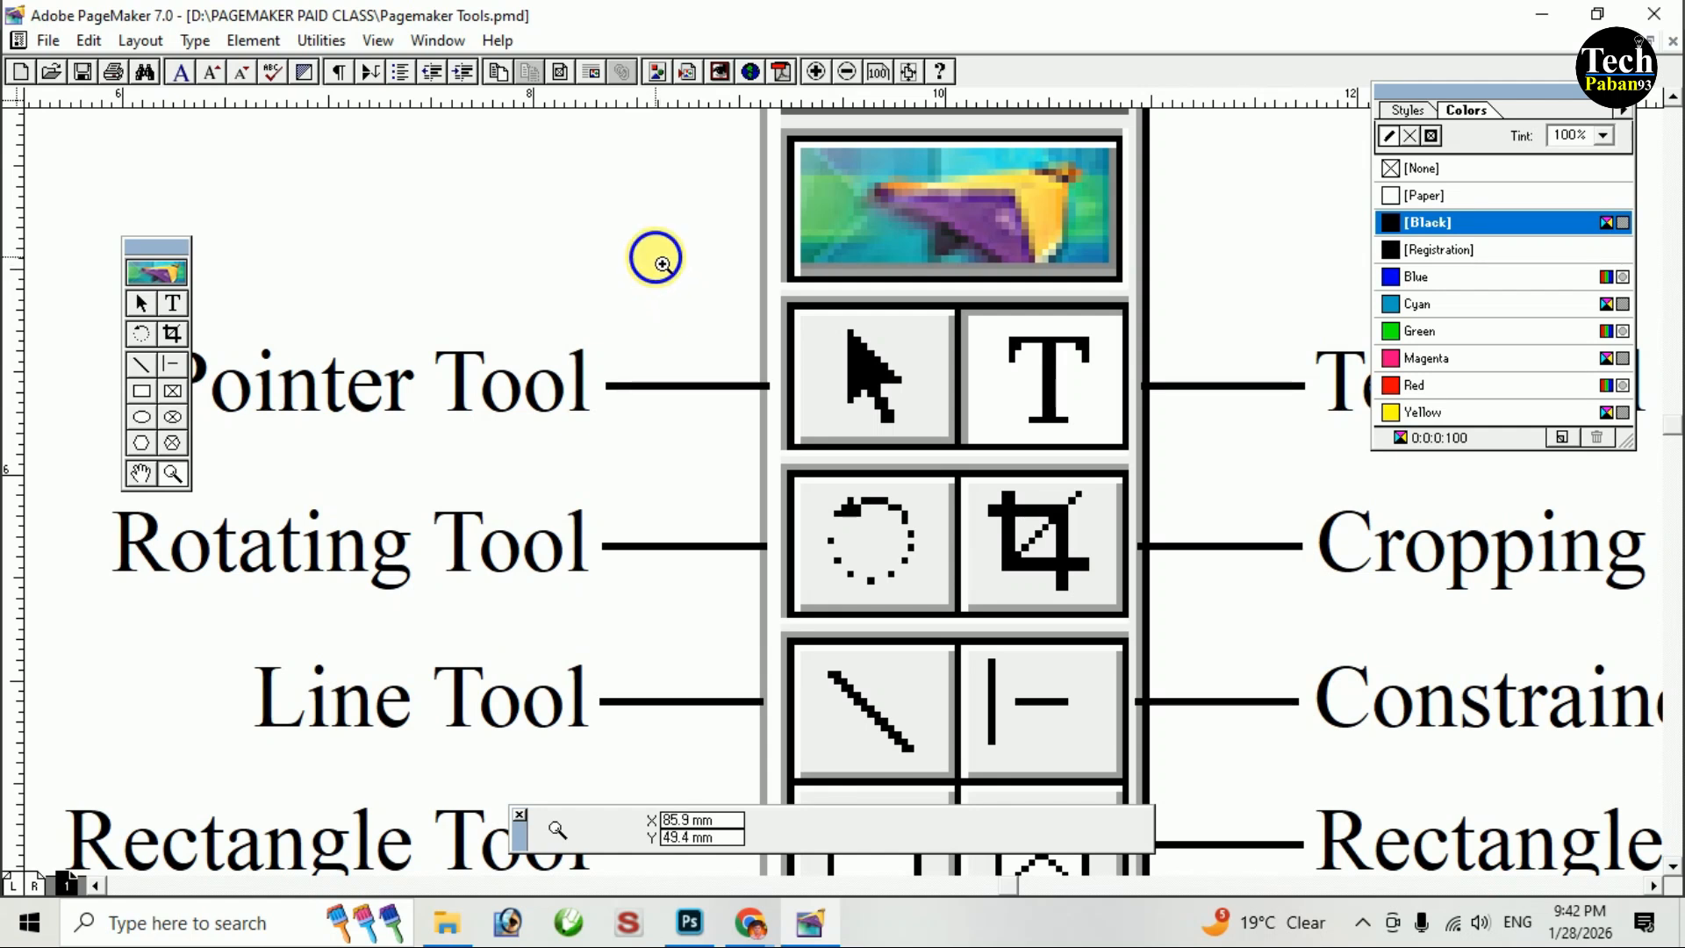
# Set the page view to 25% size, and return it to 100% size.
pyautogui.rightClick(659, 259)
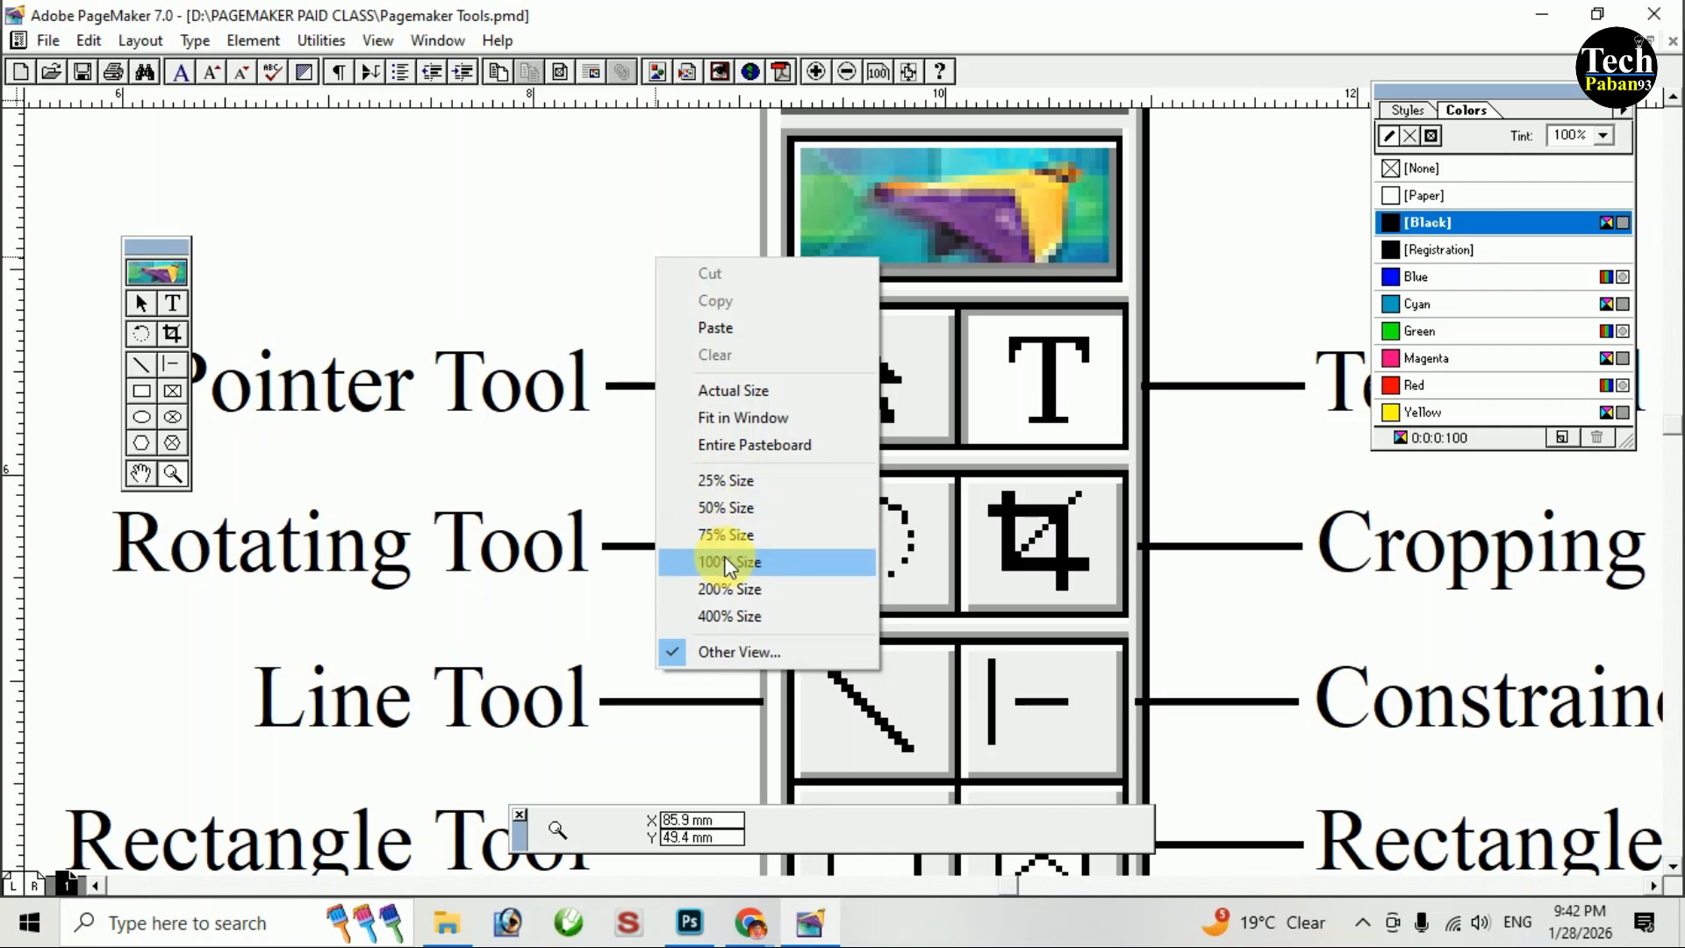
pyautogui.click(720, 481)
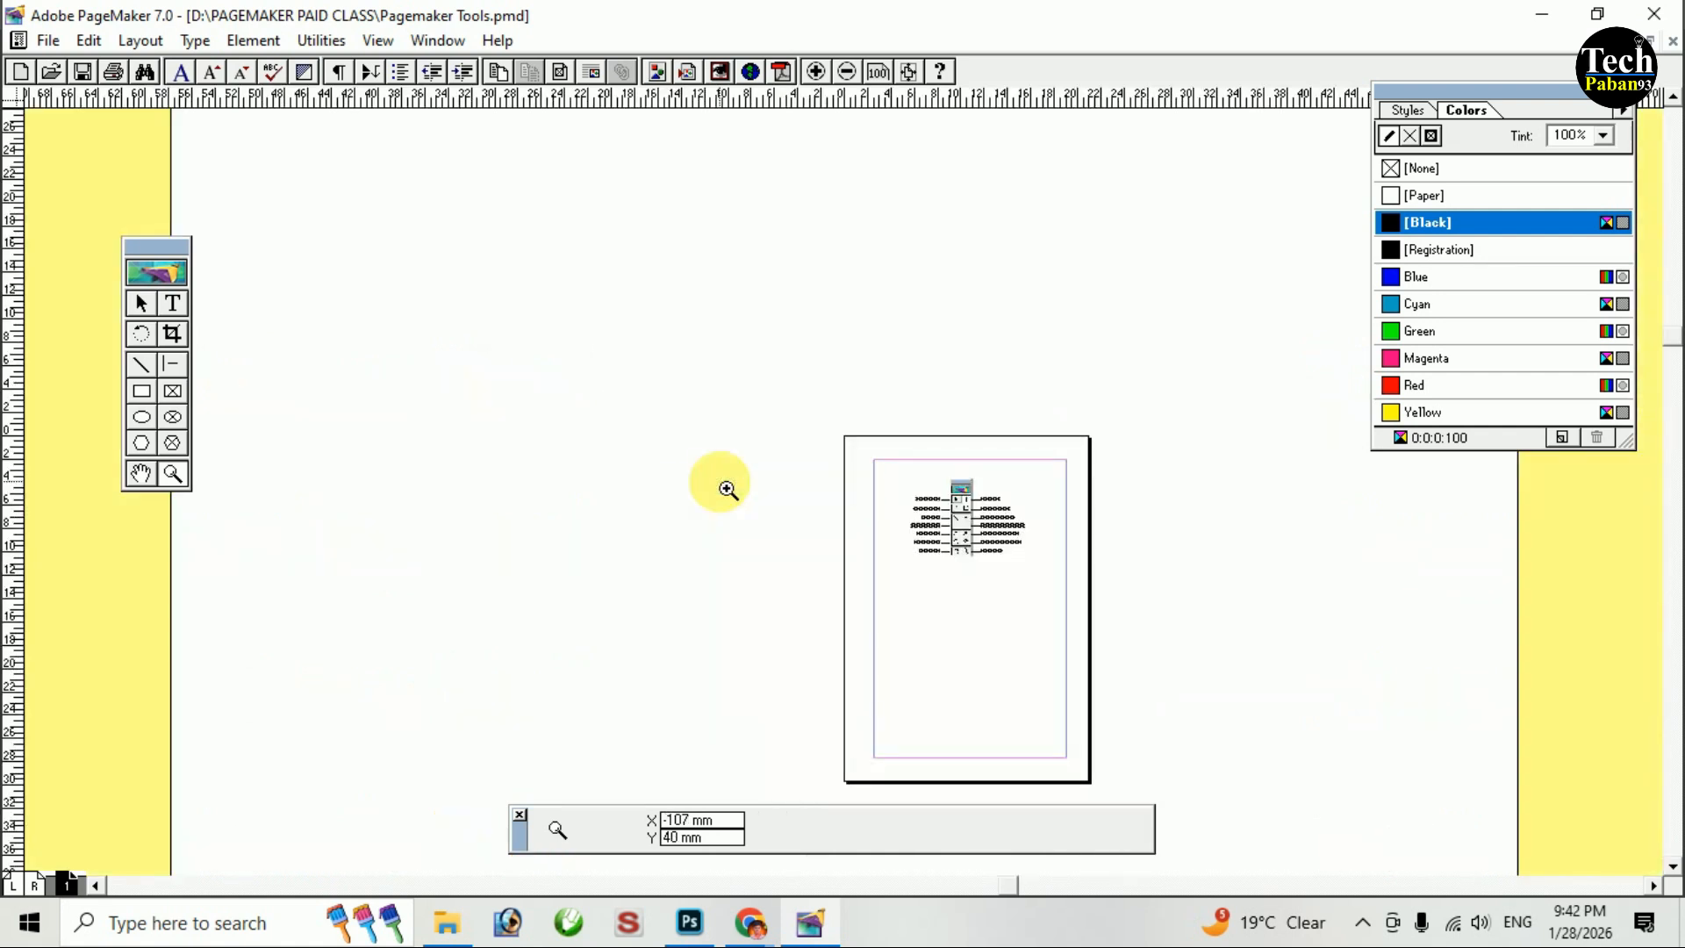
pyautogui.rightClick(772, 419)
pyautogui.click(856, 720)
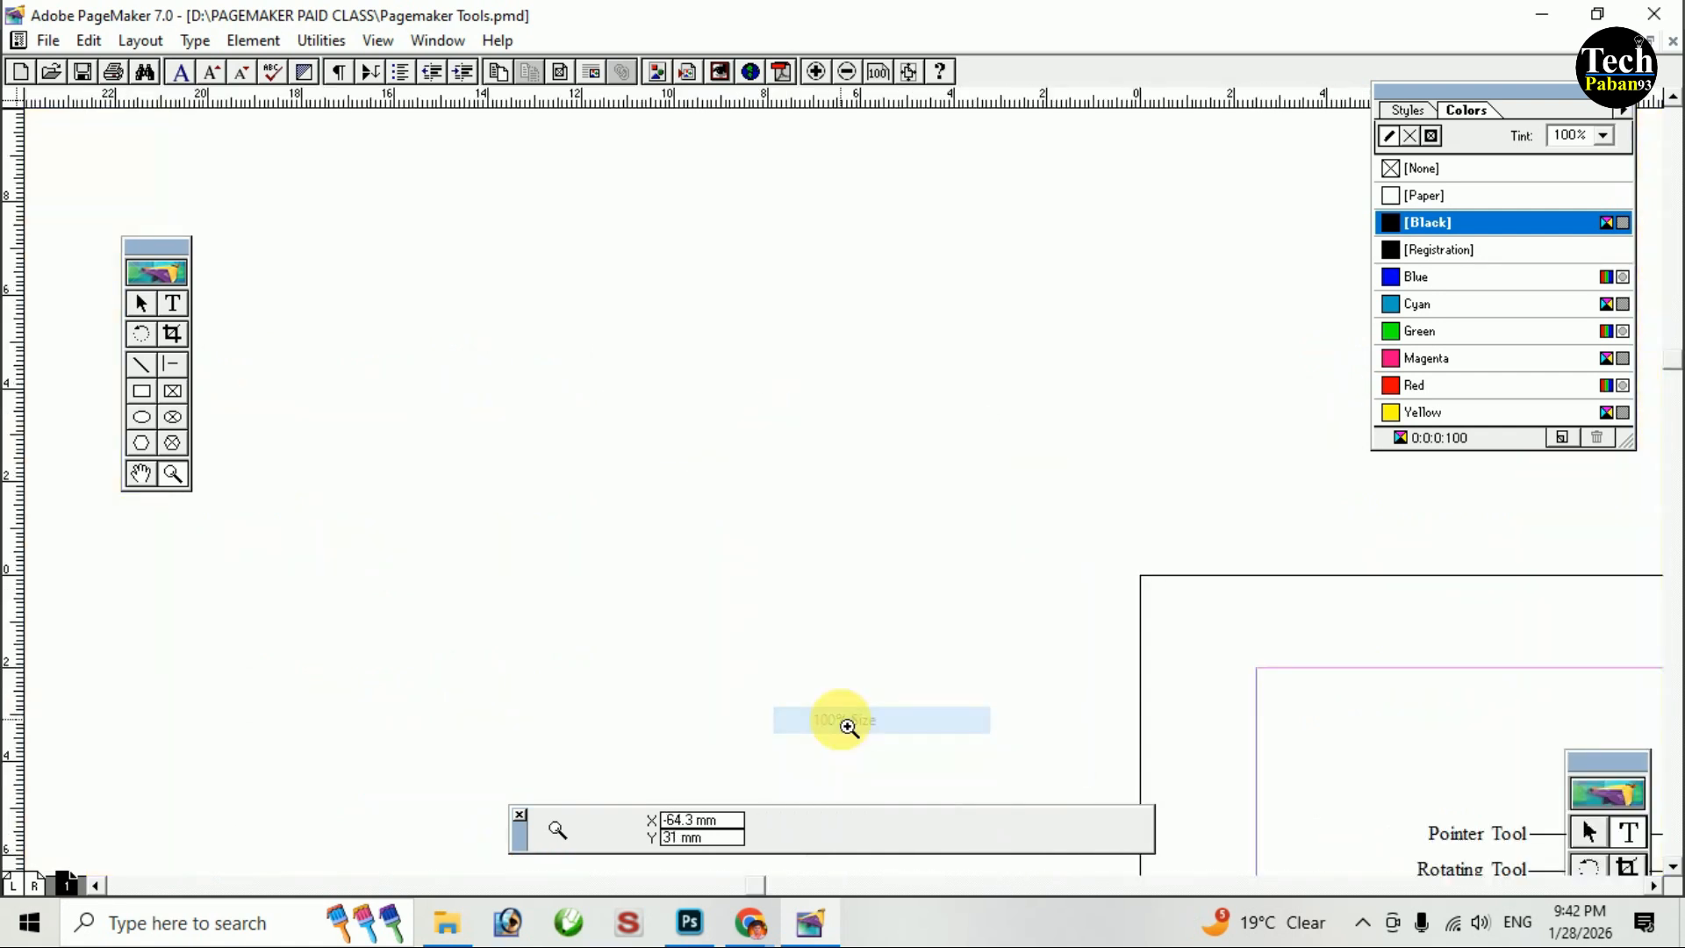
# Magnify the area near the page's upper-left corner, and bring the whole labelled toolbox picture into view with the Hand tool.
pyautogui.moveTo(1290, 683); pyautogui.dragTo(752, 403)
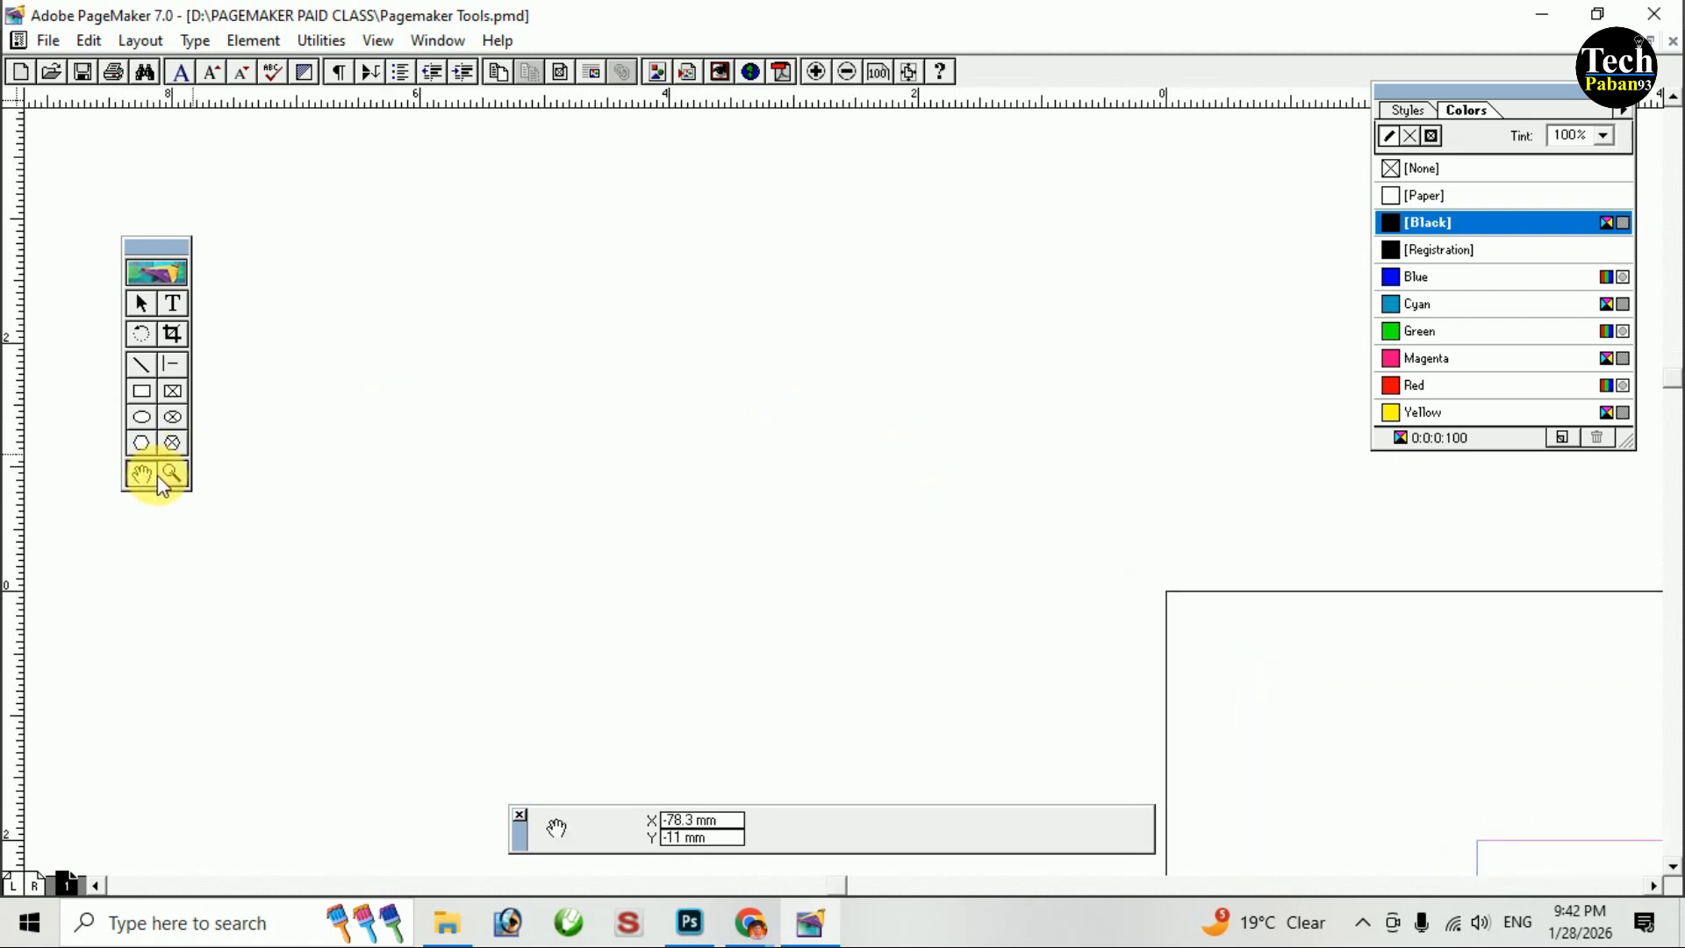
pyautogui.moveTo(922, 550); pyautogui.dragTo(457, 267)
pyautogui.hotkey('ctrl', '-')
pyautogui.hotkey('ctrl', '-')
pyautogui.hotkey('ctrl', '+')
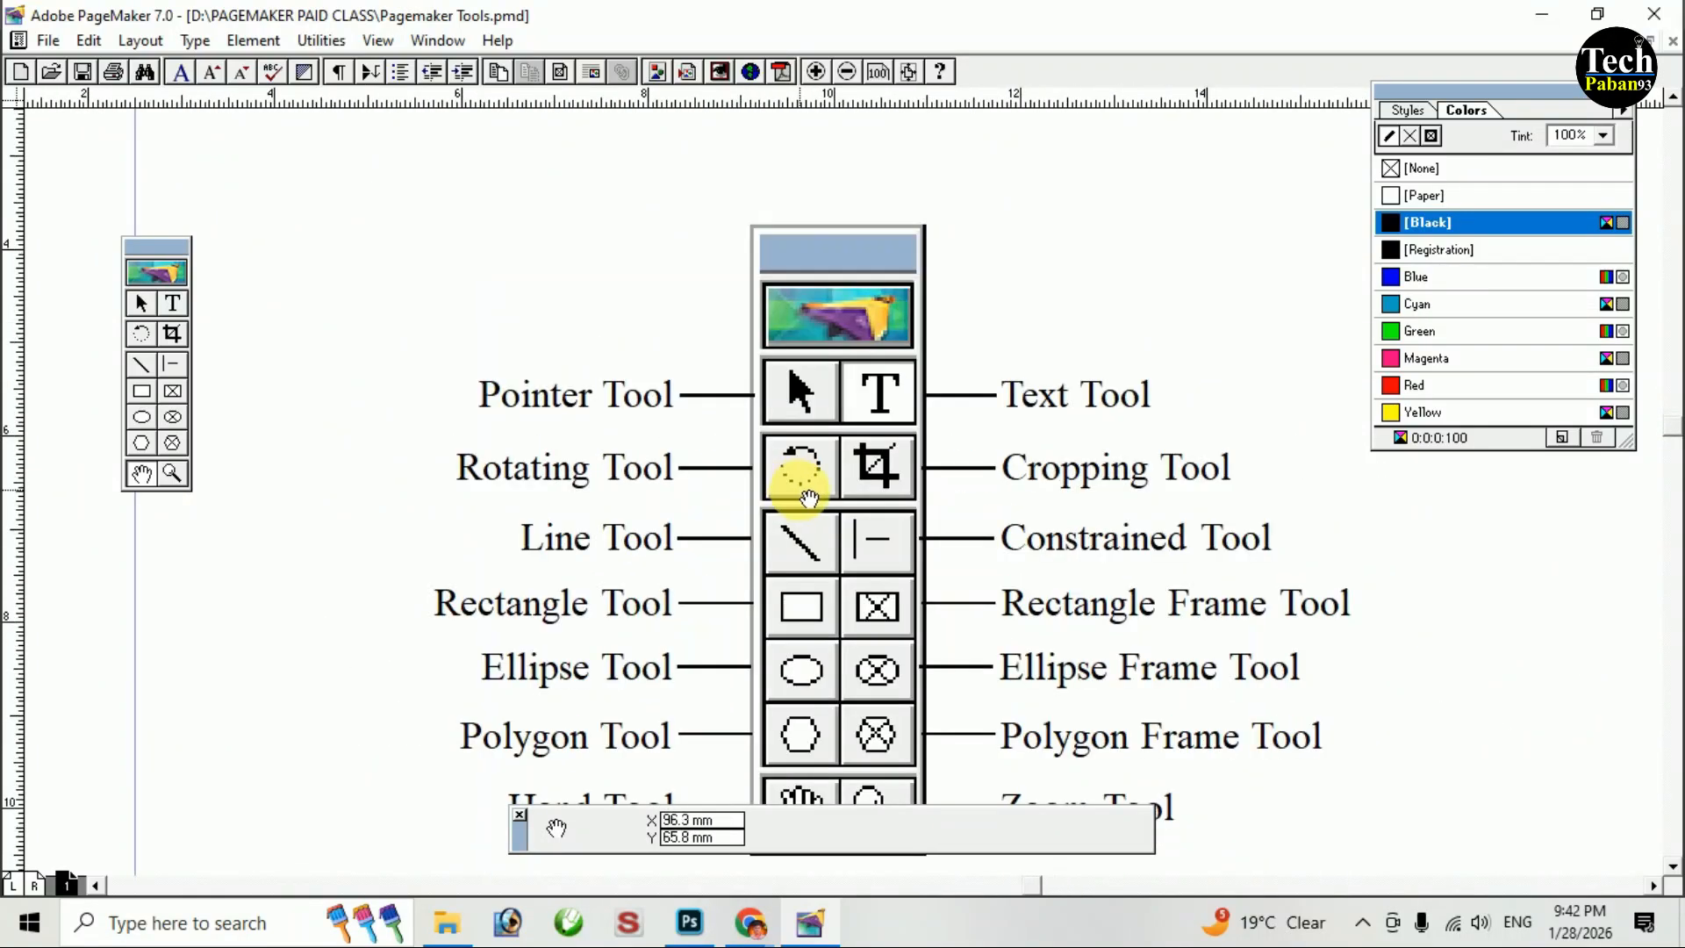
pyautogui.moveTo(813, 526); pyautogui.dragTo(712, 456)
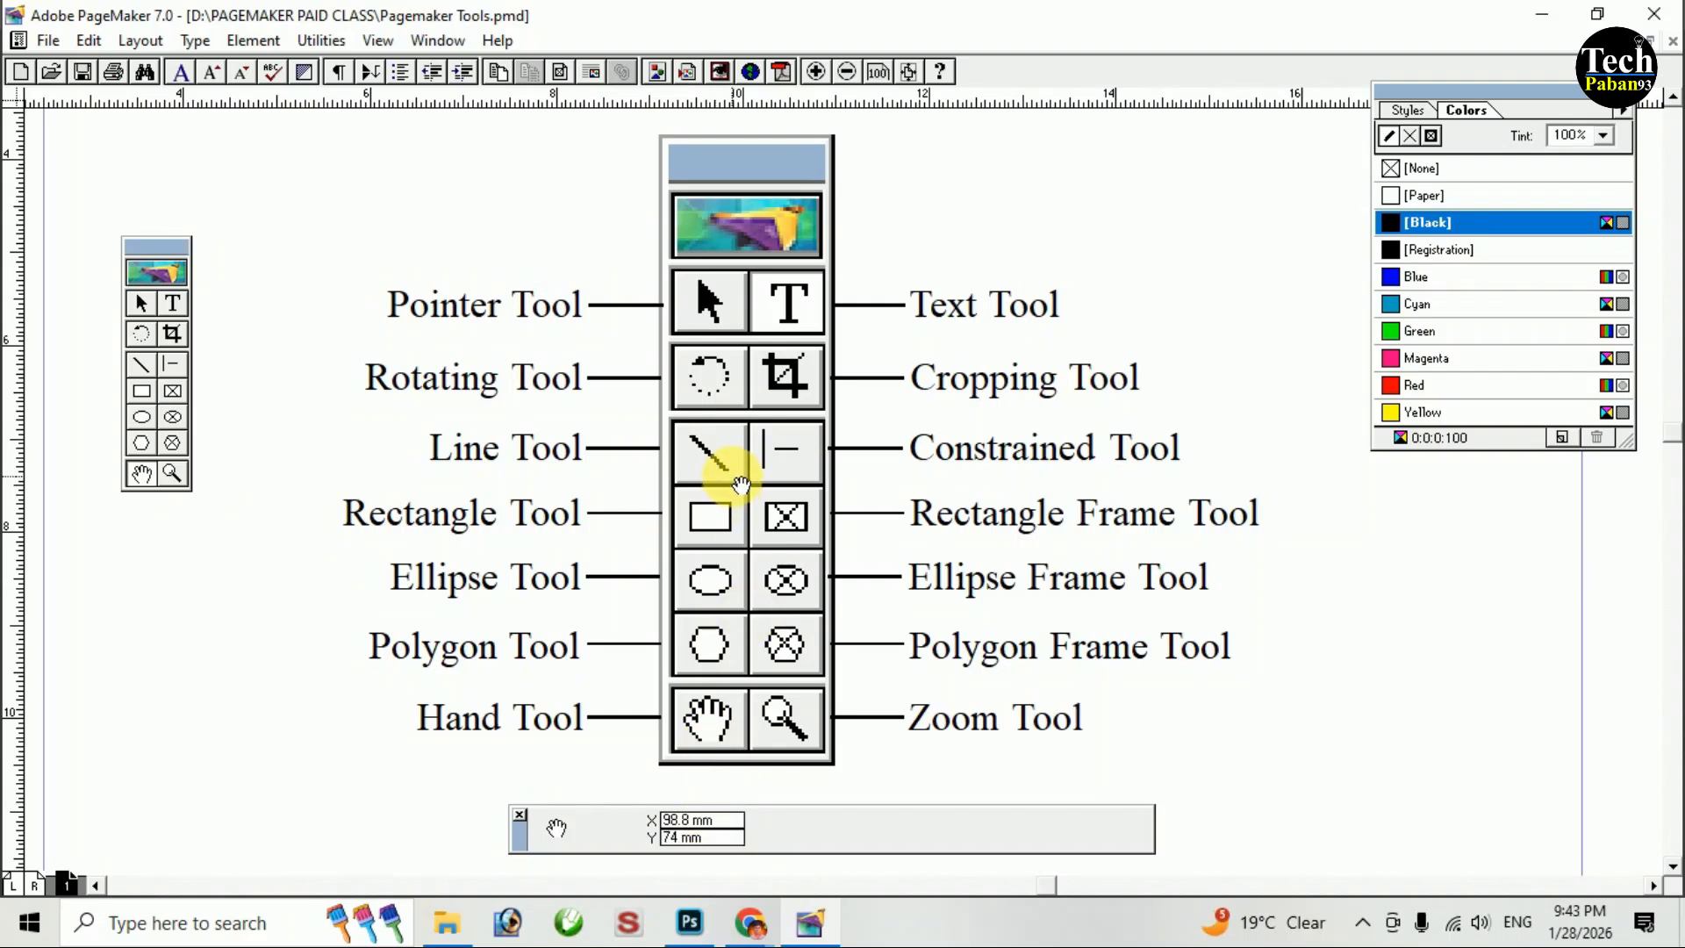
# Zoom repeatedly in and out on the labelled toolbox picture, and recentre it with the Hand tool.
pyautogui.hotkey('ctrl', '+')
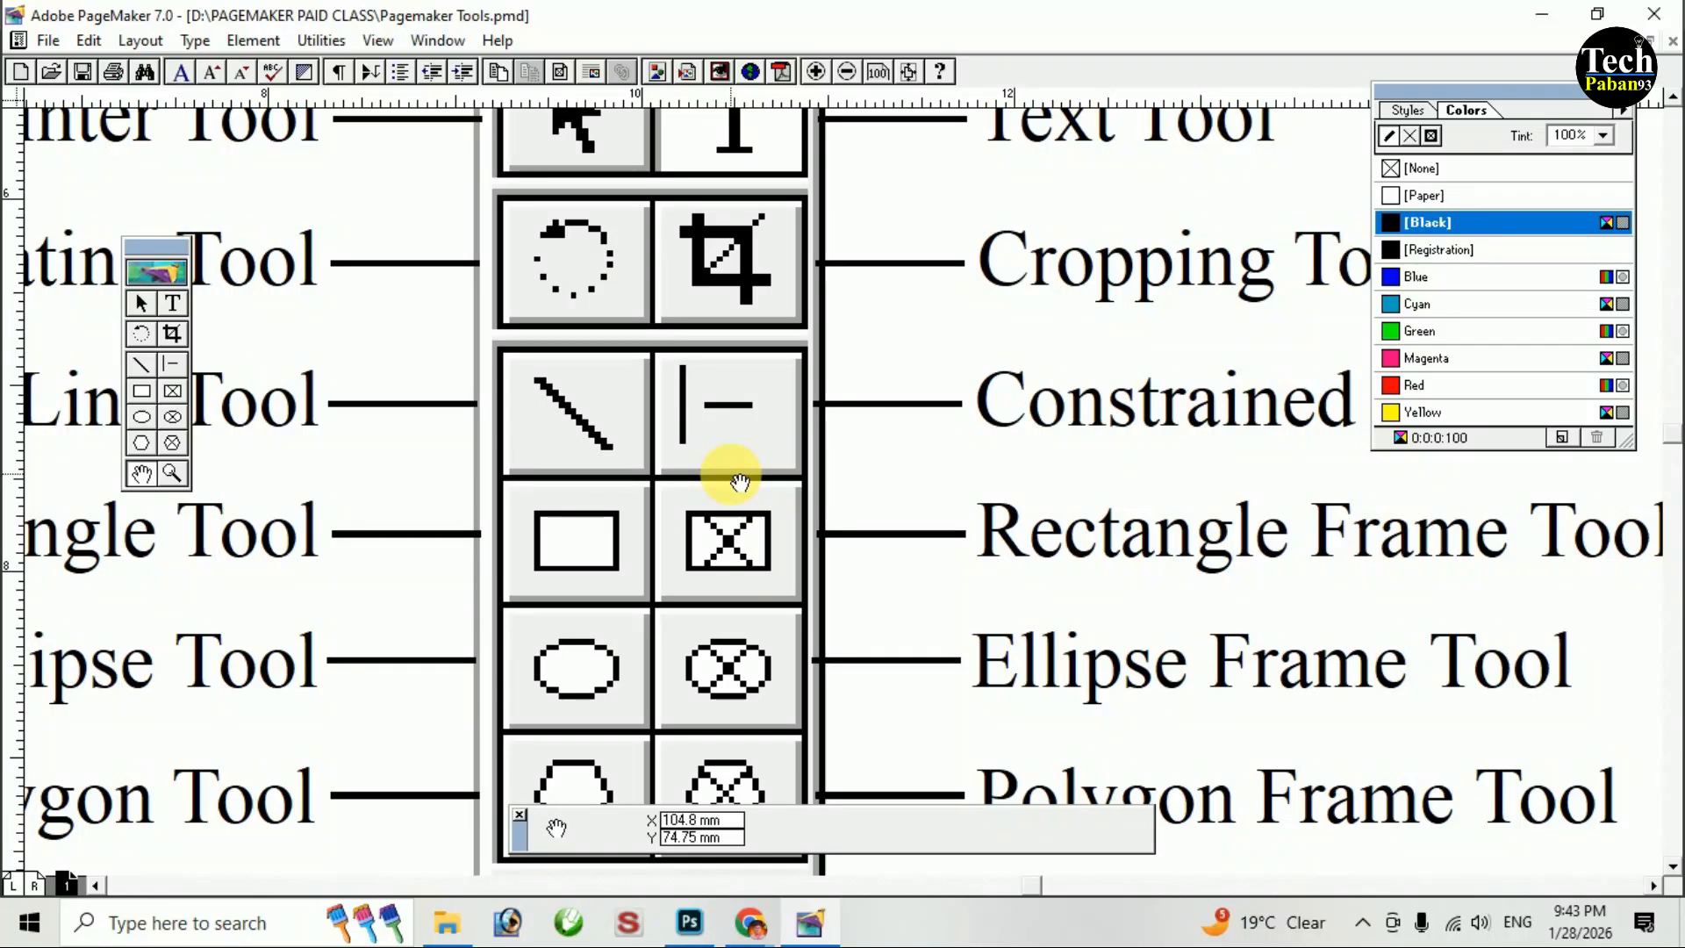
pyautogui.hotkey('ctrl', '-')
pyautogui.hotkey('ctrl', '-')
pyautogui.hotkey('ctrl', '-')
pyautogui.hotkey('ctrl', '-')
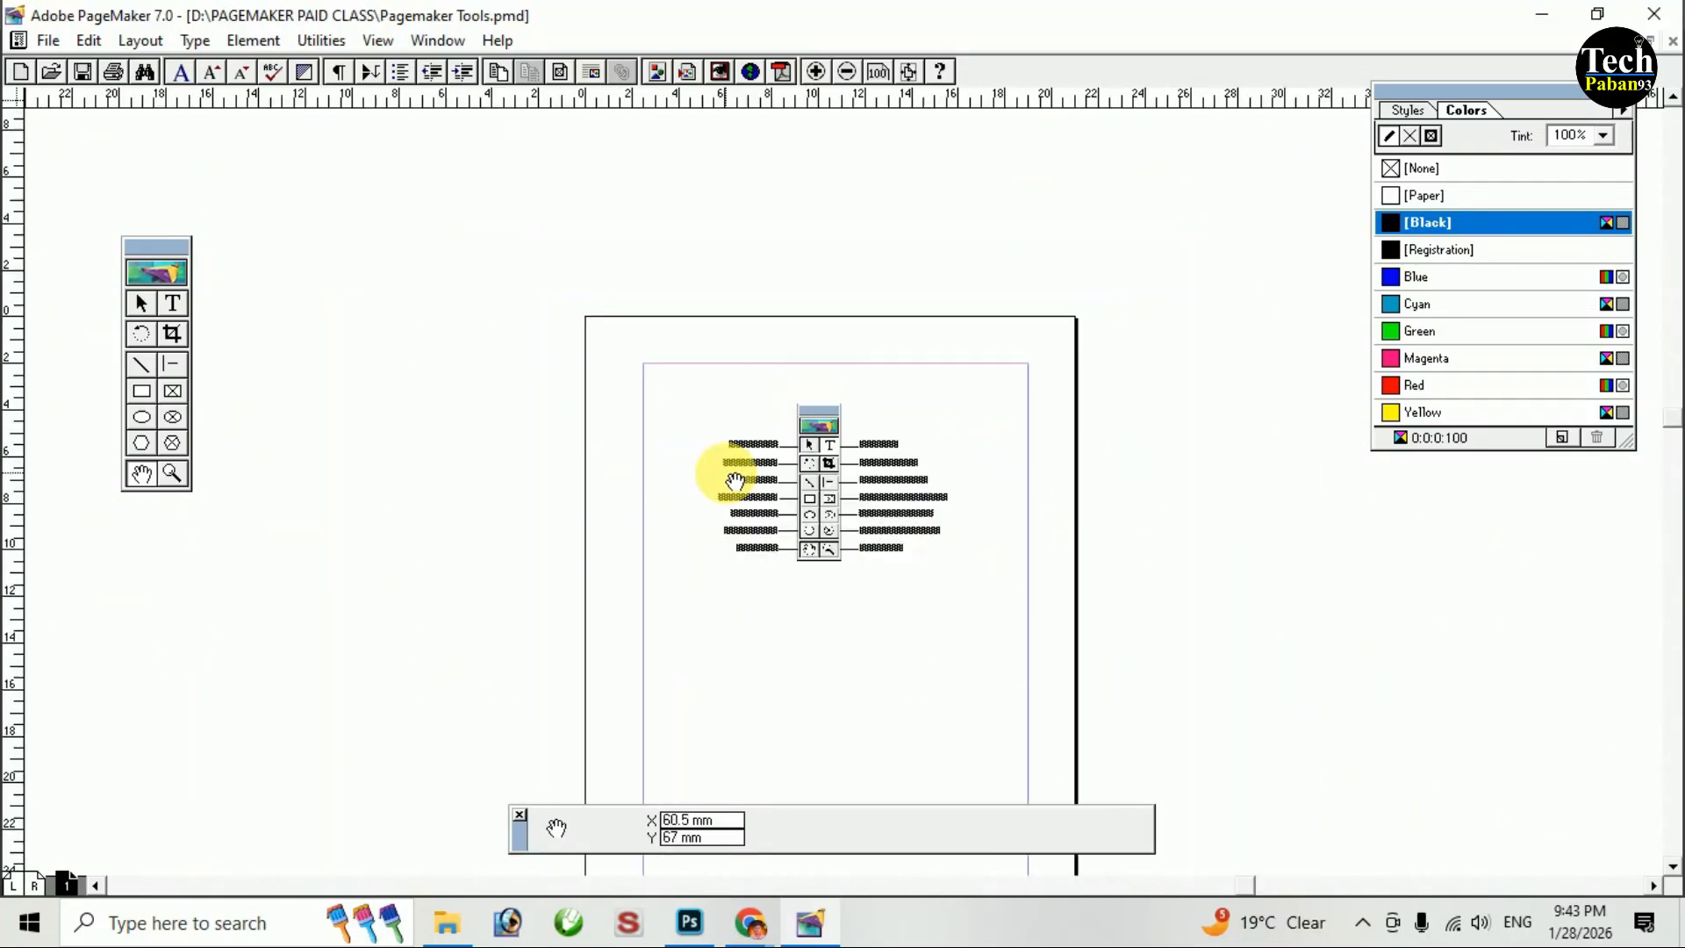
pyautogui.hotkey('ctrl', '+')
pyautogui.hotkey('ctrl', '+')
pyautogui.hotkey('ctrl', '+')
pyautogui.hotkey('ctrl', '+')
pyautogui.hotkey('ctrl', '+')
pyautogui.hotkey('ctrl', '-')
pyautogui.hotkey('ctrl', '-')
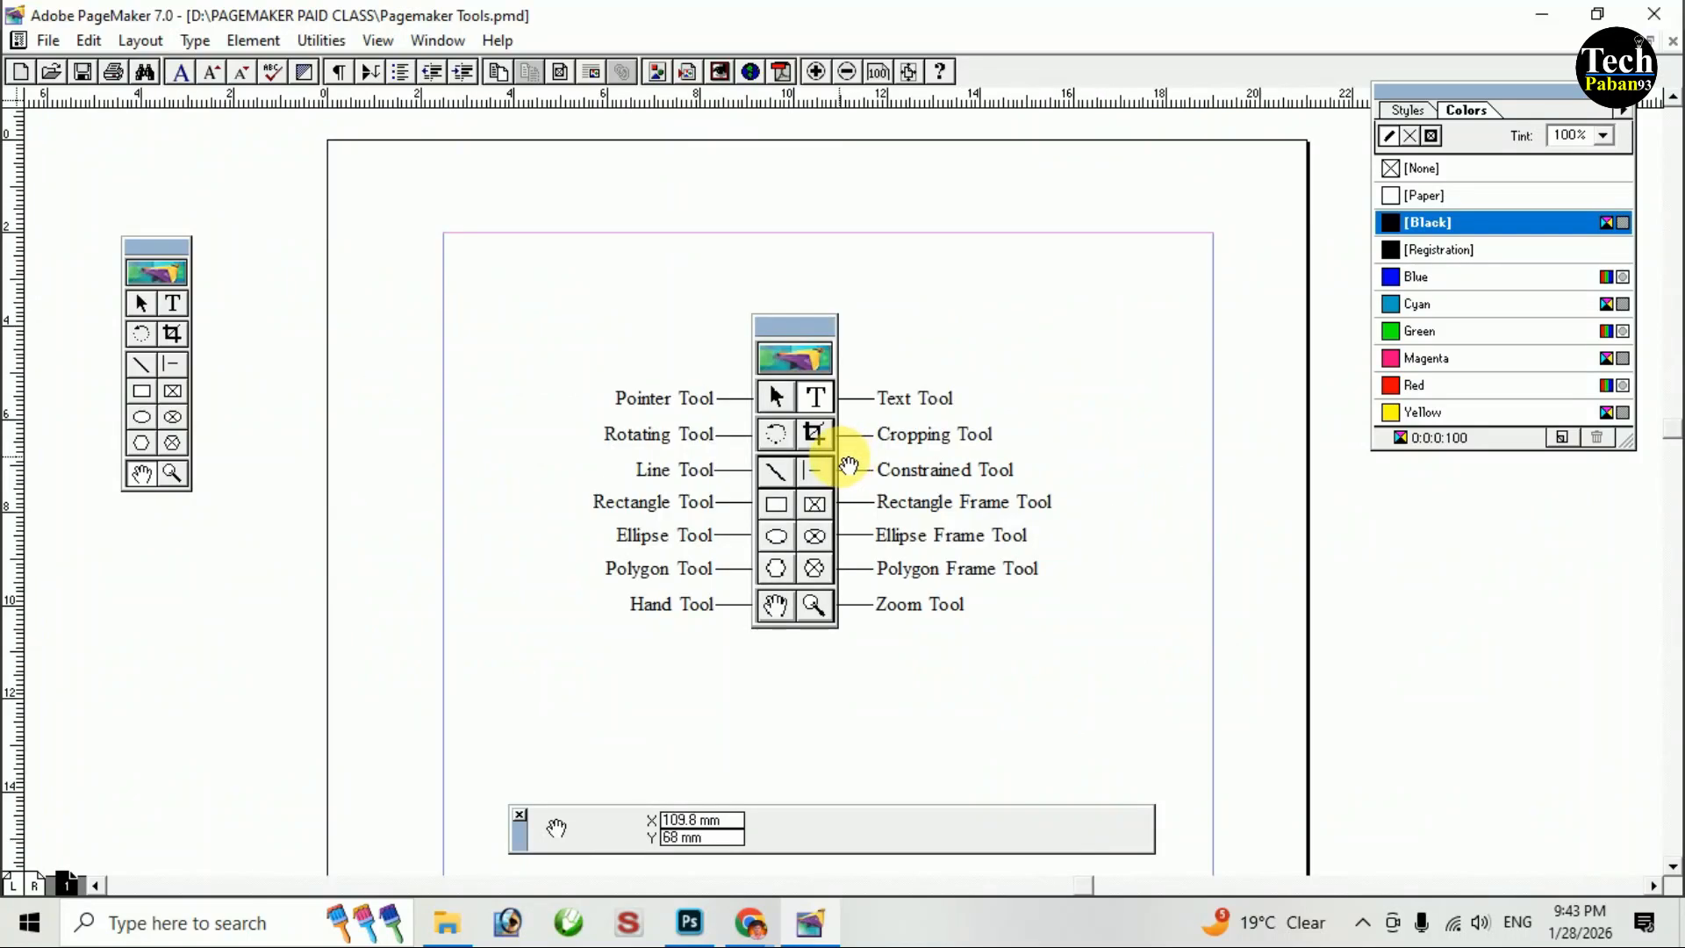
pyautogui.moveTo(788, 527); pyautogui.dragTo(756, 427)
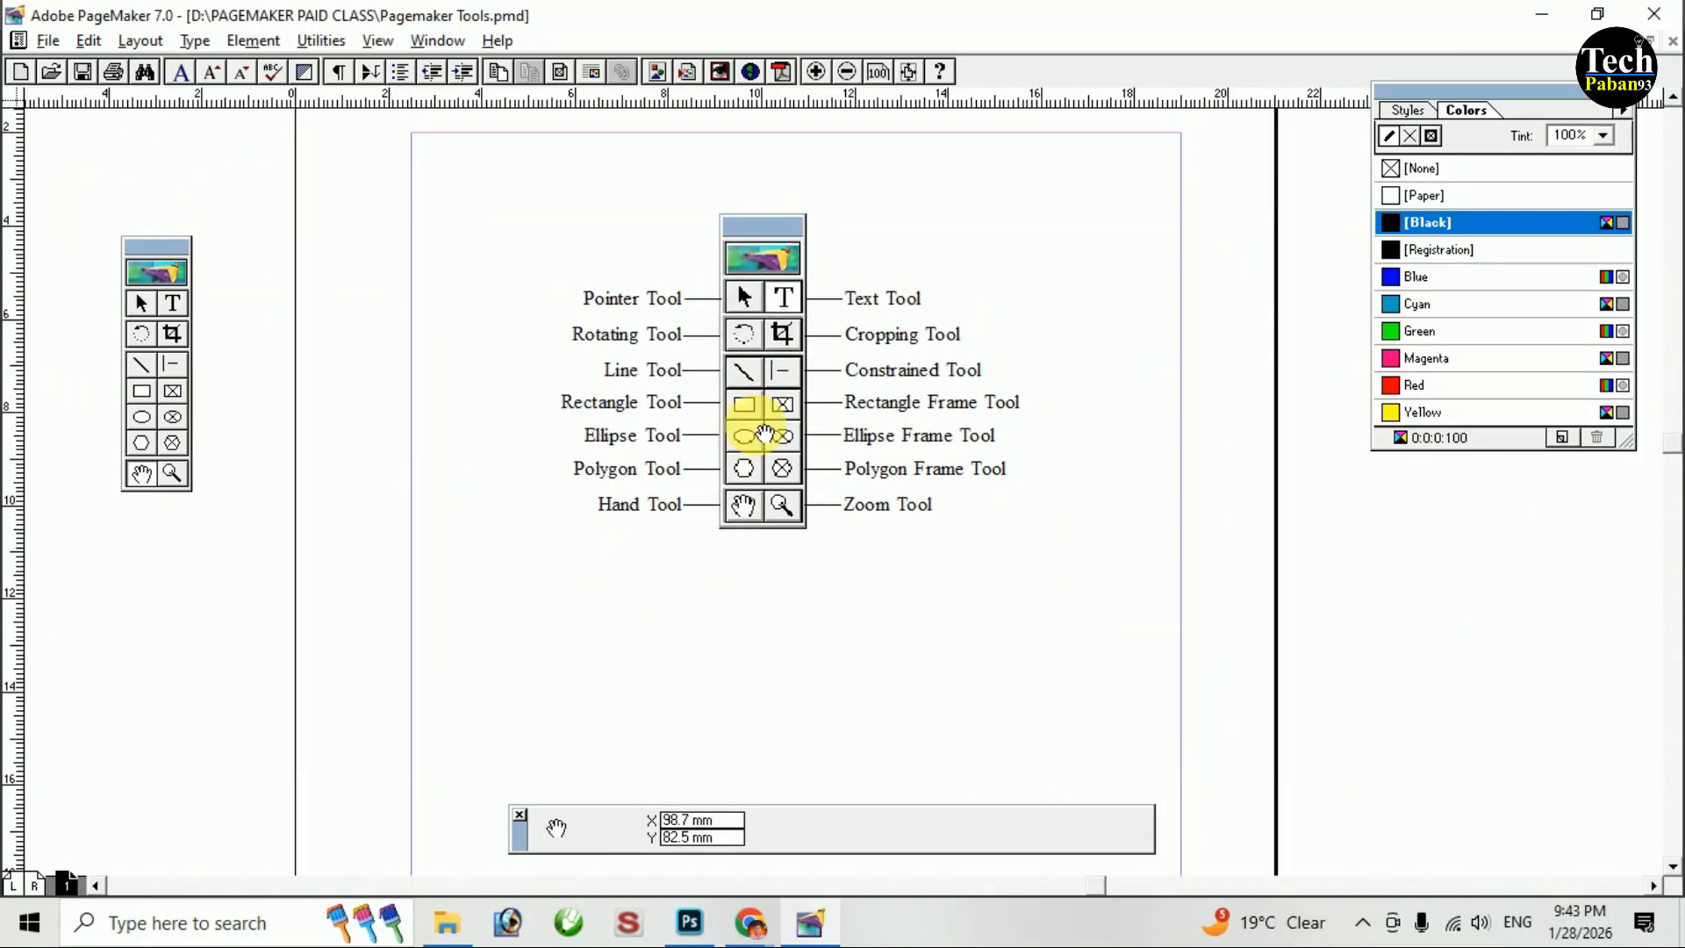
pyautogui.moveTo(636, 389)
pyautogui.mouseDown()
pyautogui.moveTo(647, 471)
pyautogui.moveTo(658, 415)
pyautogui.mouseUp()
# Place the toolbox and Control palette around the labelled picture, and alternate the Pointer and Text tools to compare the palette's options.
pyautogui.moveTo(151, 248); pyautogui.dragTo(443, 421)
pyautogui.moveTo(526, 848); pyautogui.dragTo(522, 637)
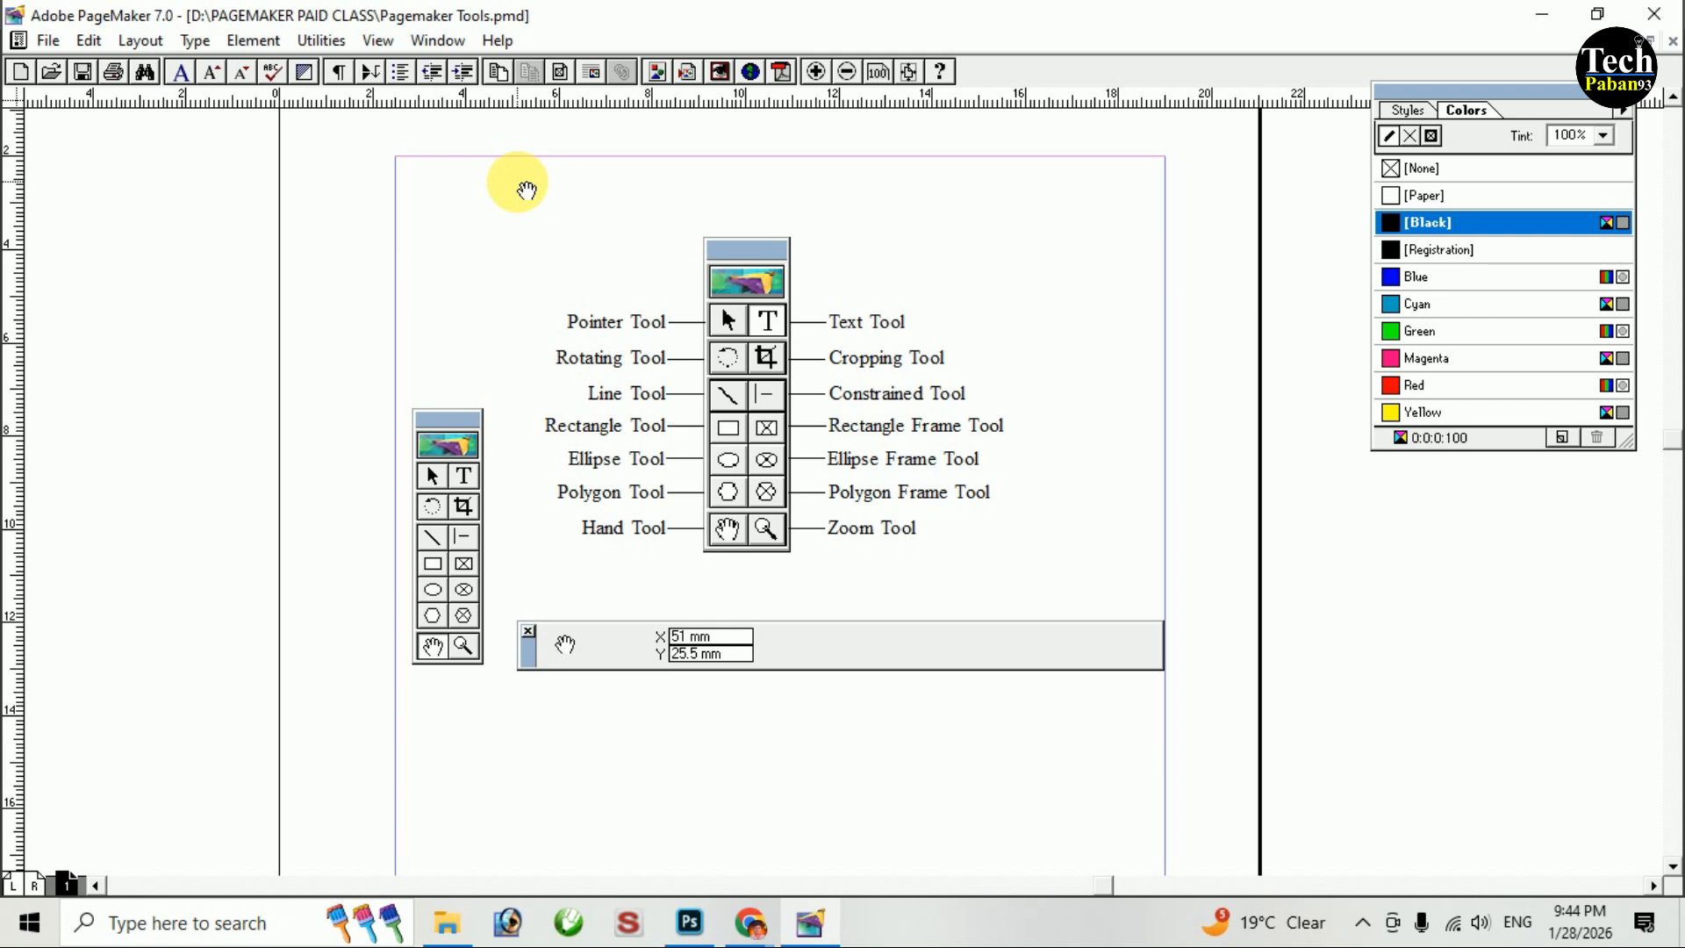
pyautogui.click(432, 477)
pyautogui.click(465, 477)
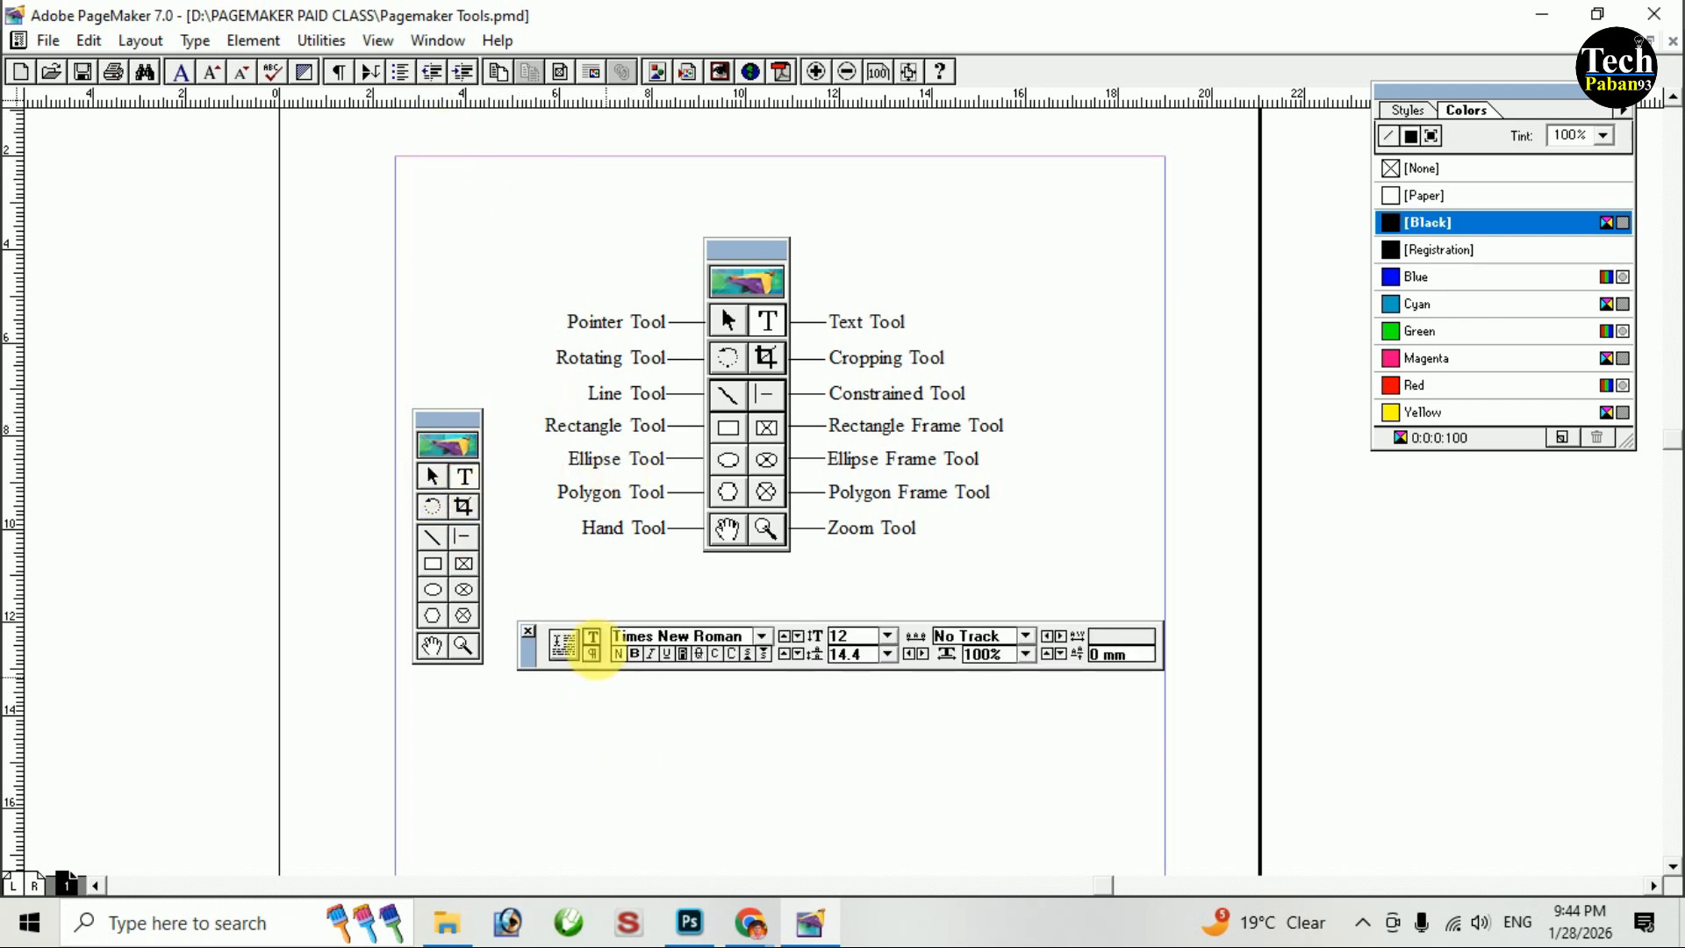
pyautogui.click(431, 479)
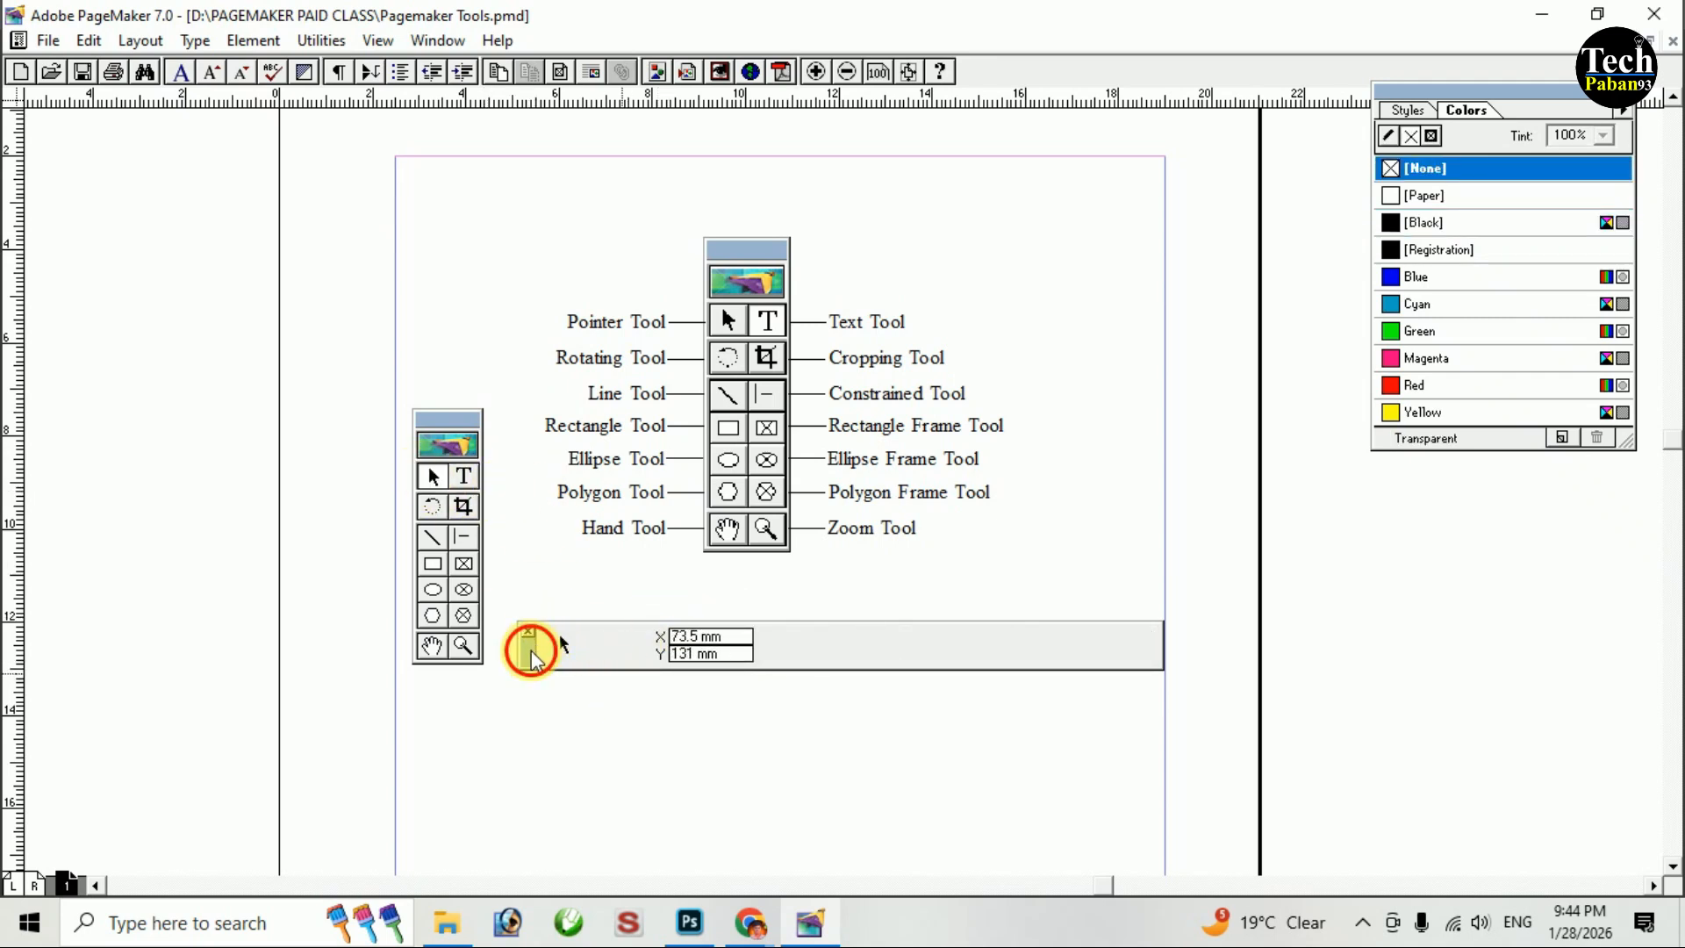
pyautogui.moveTo(531, 651); pyautogui.dragTo(530, 667)
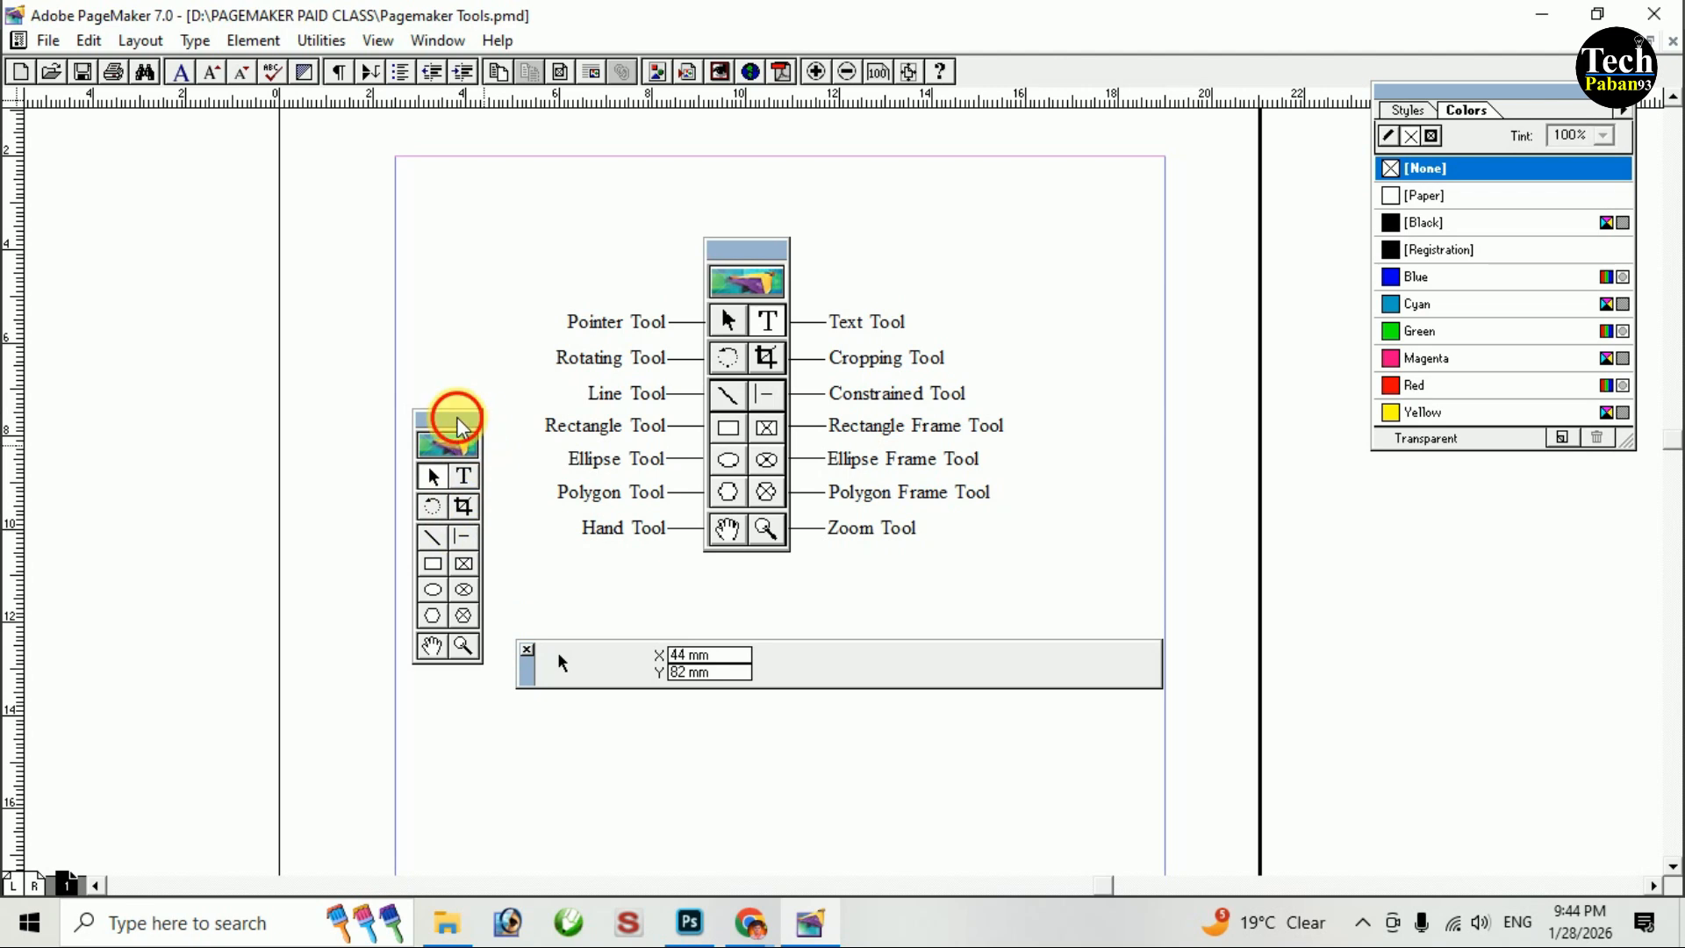
# Close the Control and Colors palettes, and move the toolbox onto the pasteboard beside the page.
pyautogui.click(527, 649)
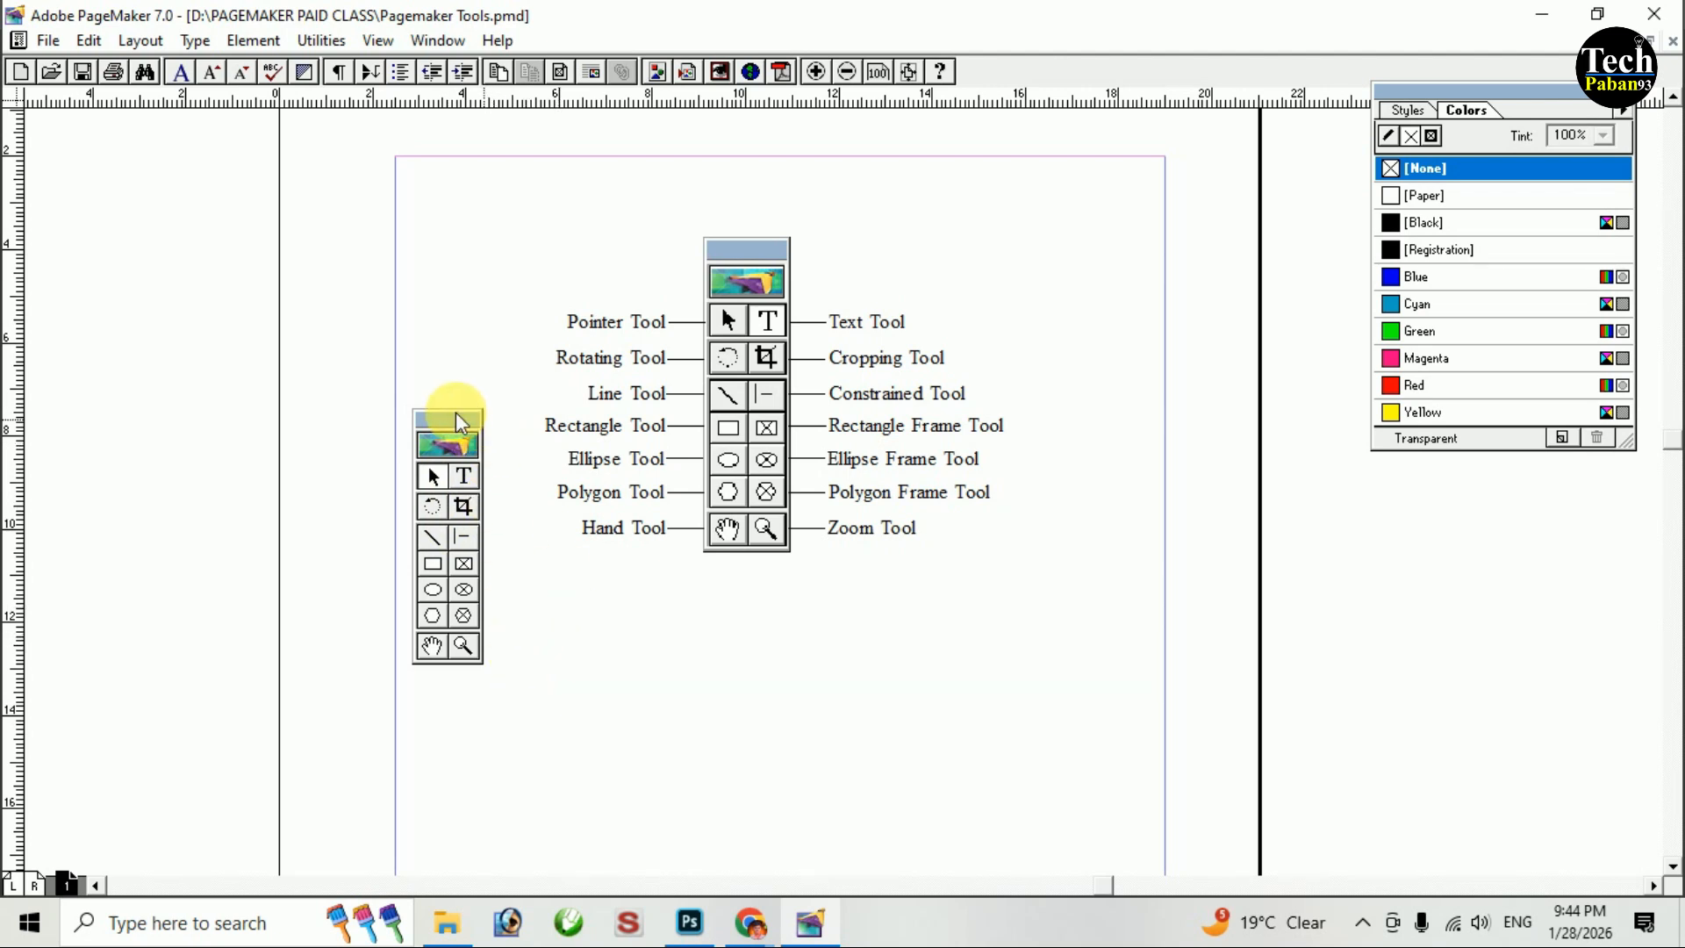
pyautogui.click(1627, 108)
pyautogui.moveTo(444, 424); pyautogui.dragTo(174, 235)
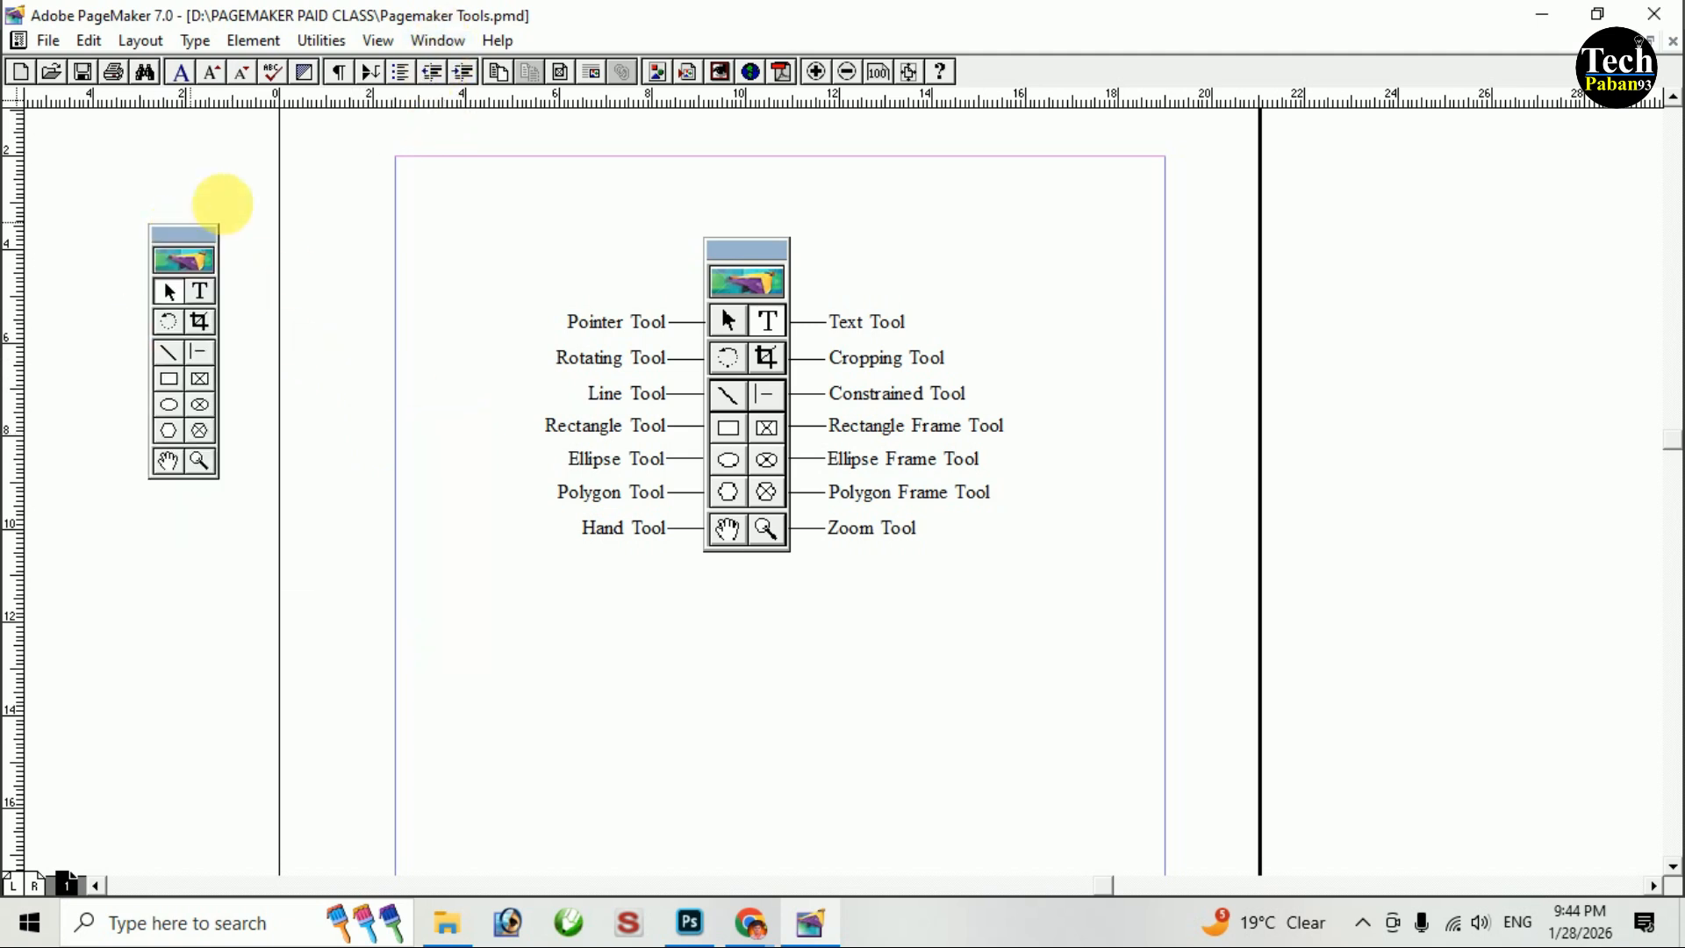
# Hide the toolbox, show it again, and reposition it slightly on the pasteboard beside the page.
pyautogui.click(439, 41)
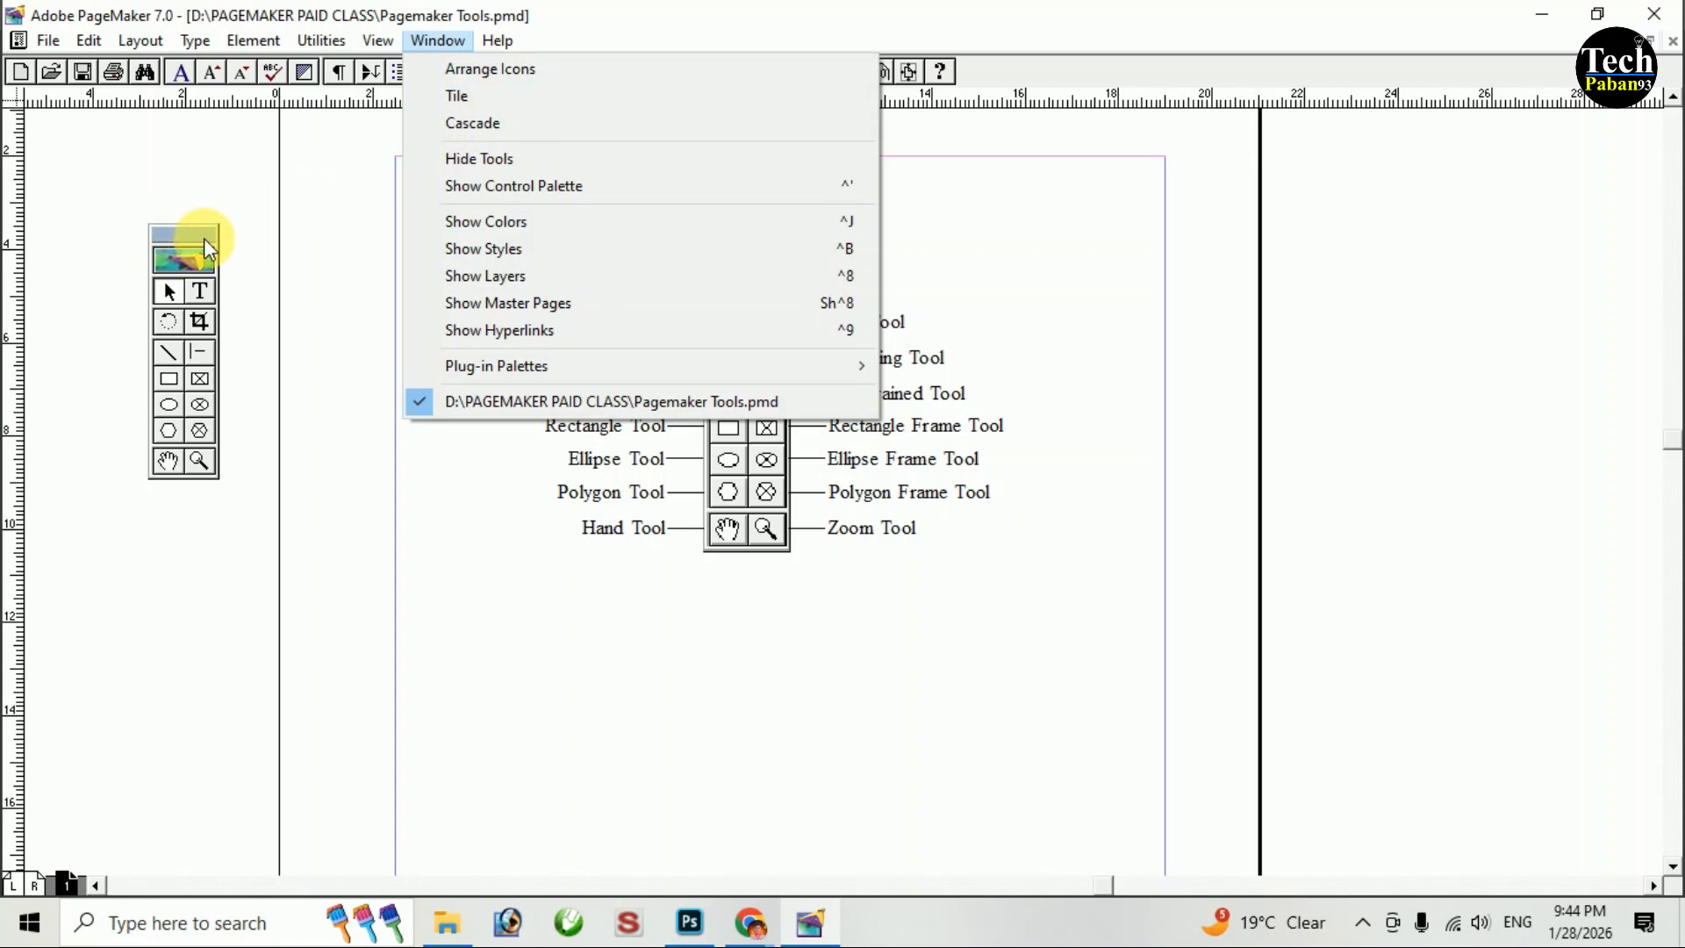
pyautogui.click(504, 160)
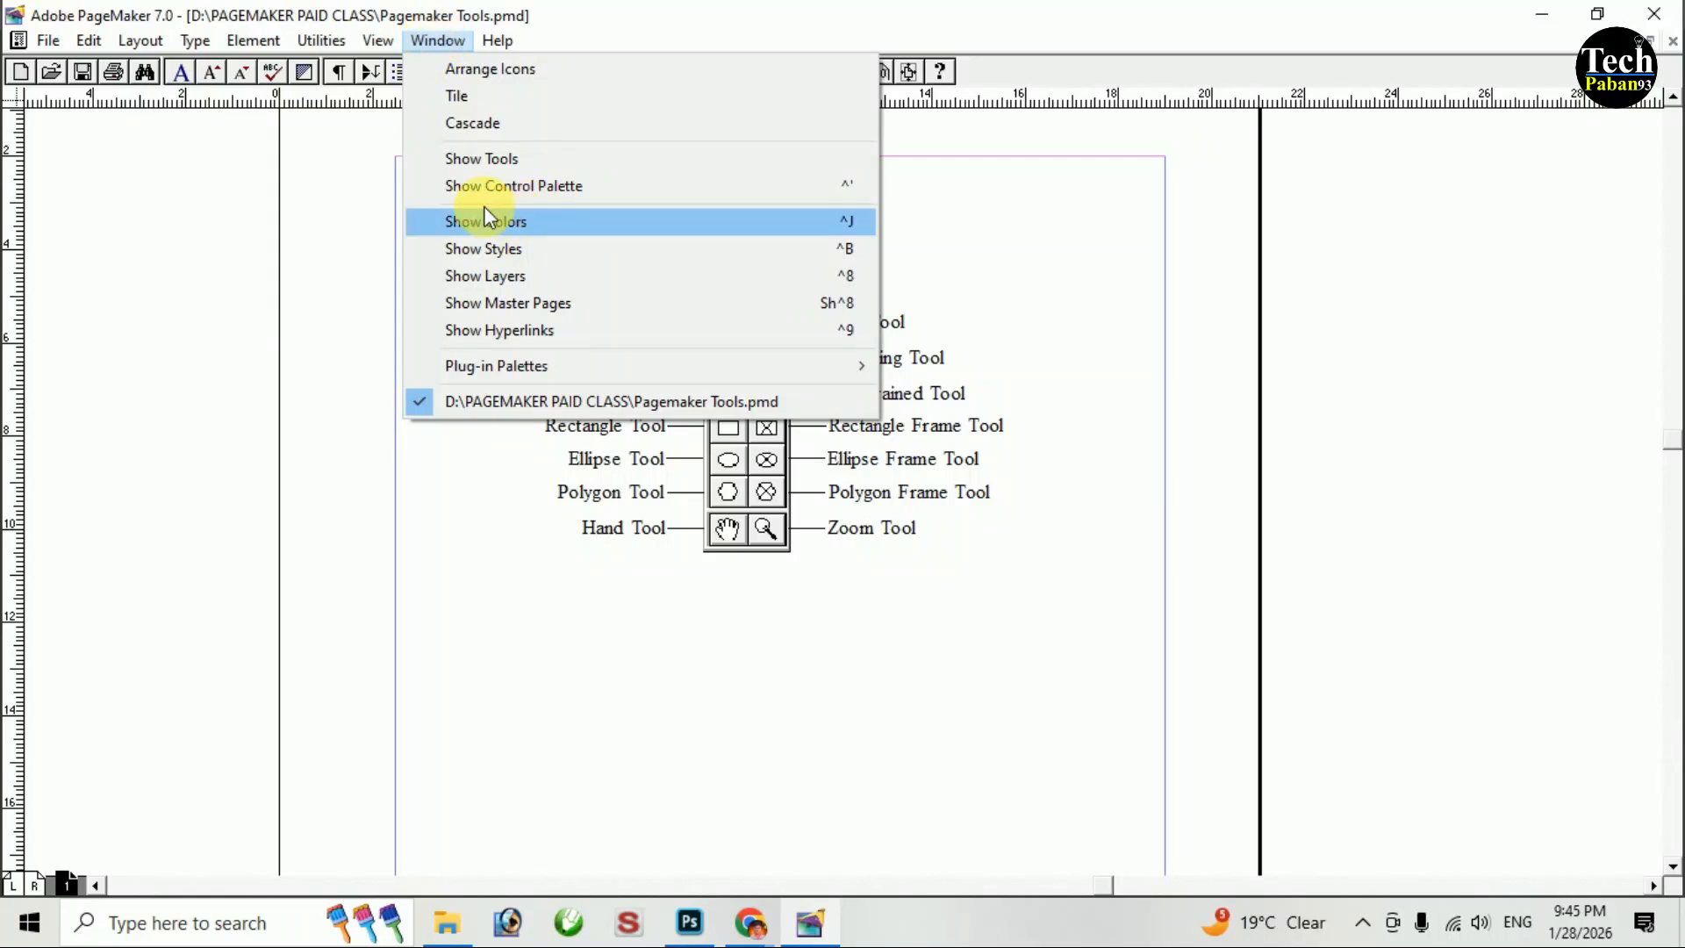
pyautogui.click(482, 158)
pyautogui.moveTo(202, 240); pyautogui.dragTo(167, 263)
# Show the Control palette again and position it below the labelled toolbox picture.
pyautogui.click(444, 46)
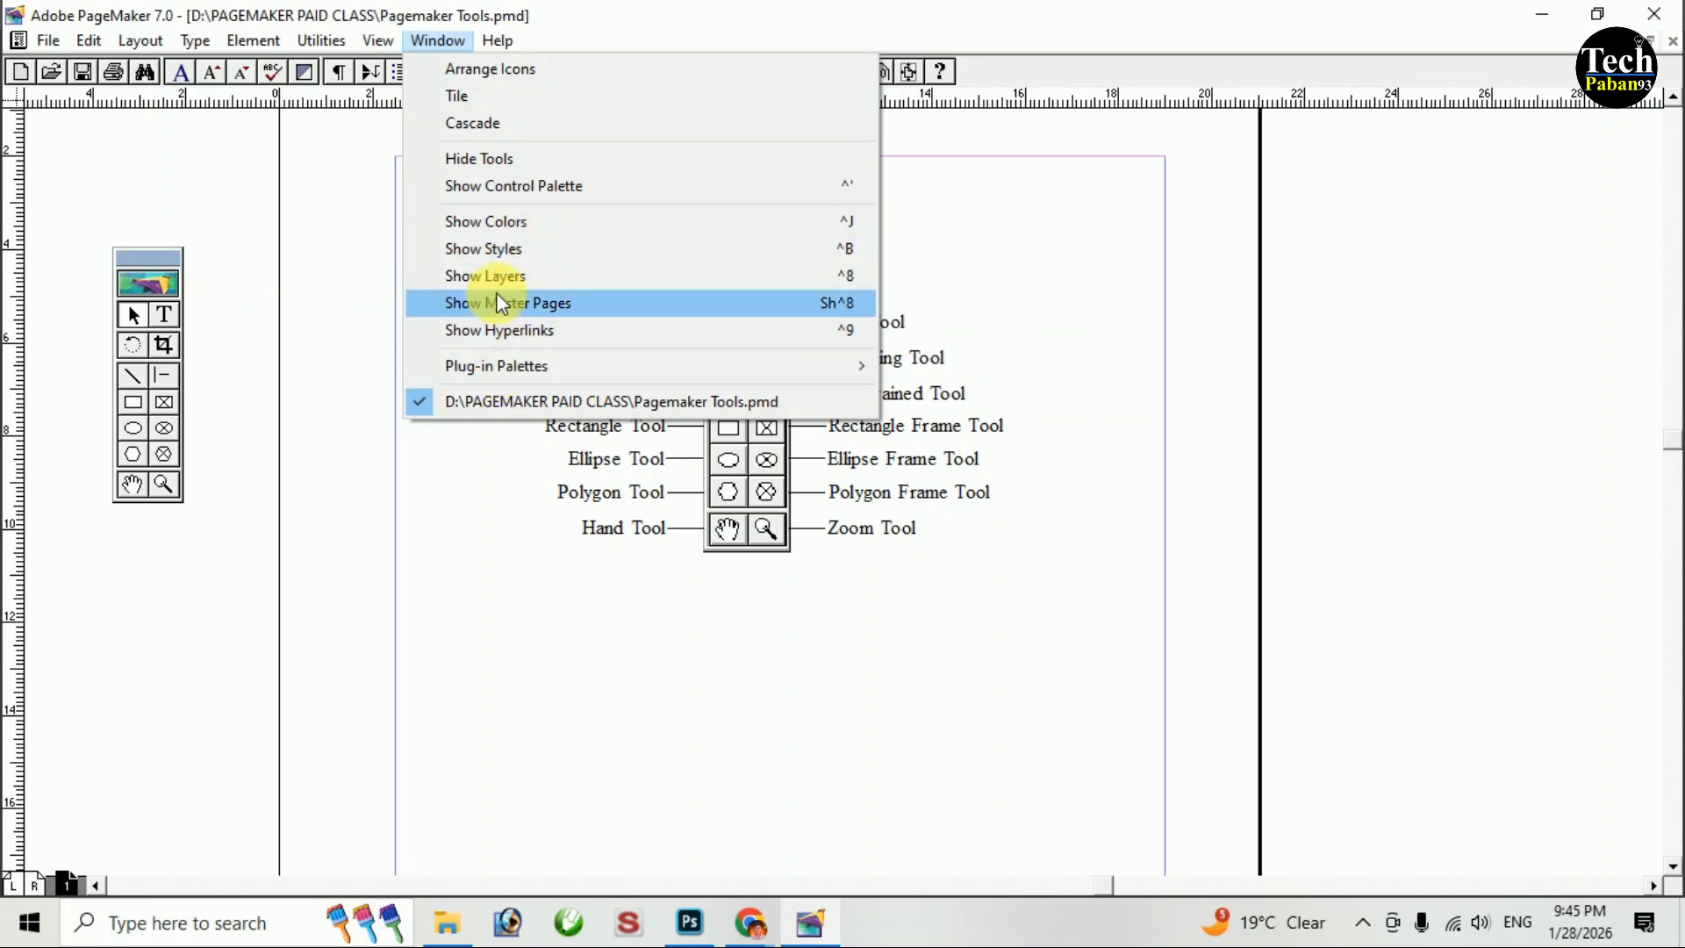
pyautogui.click(528, 189)
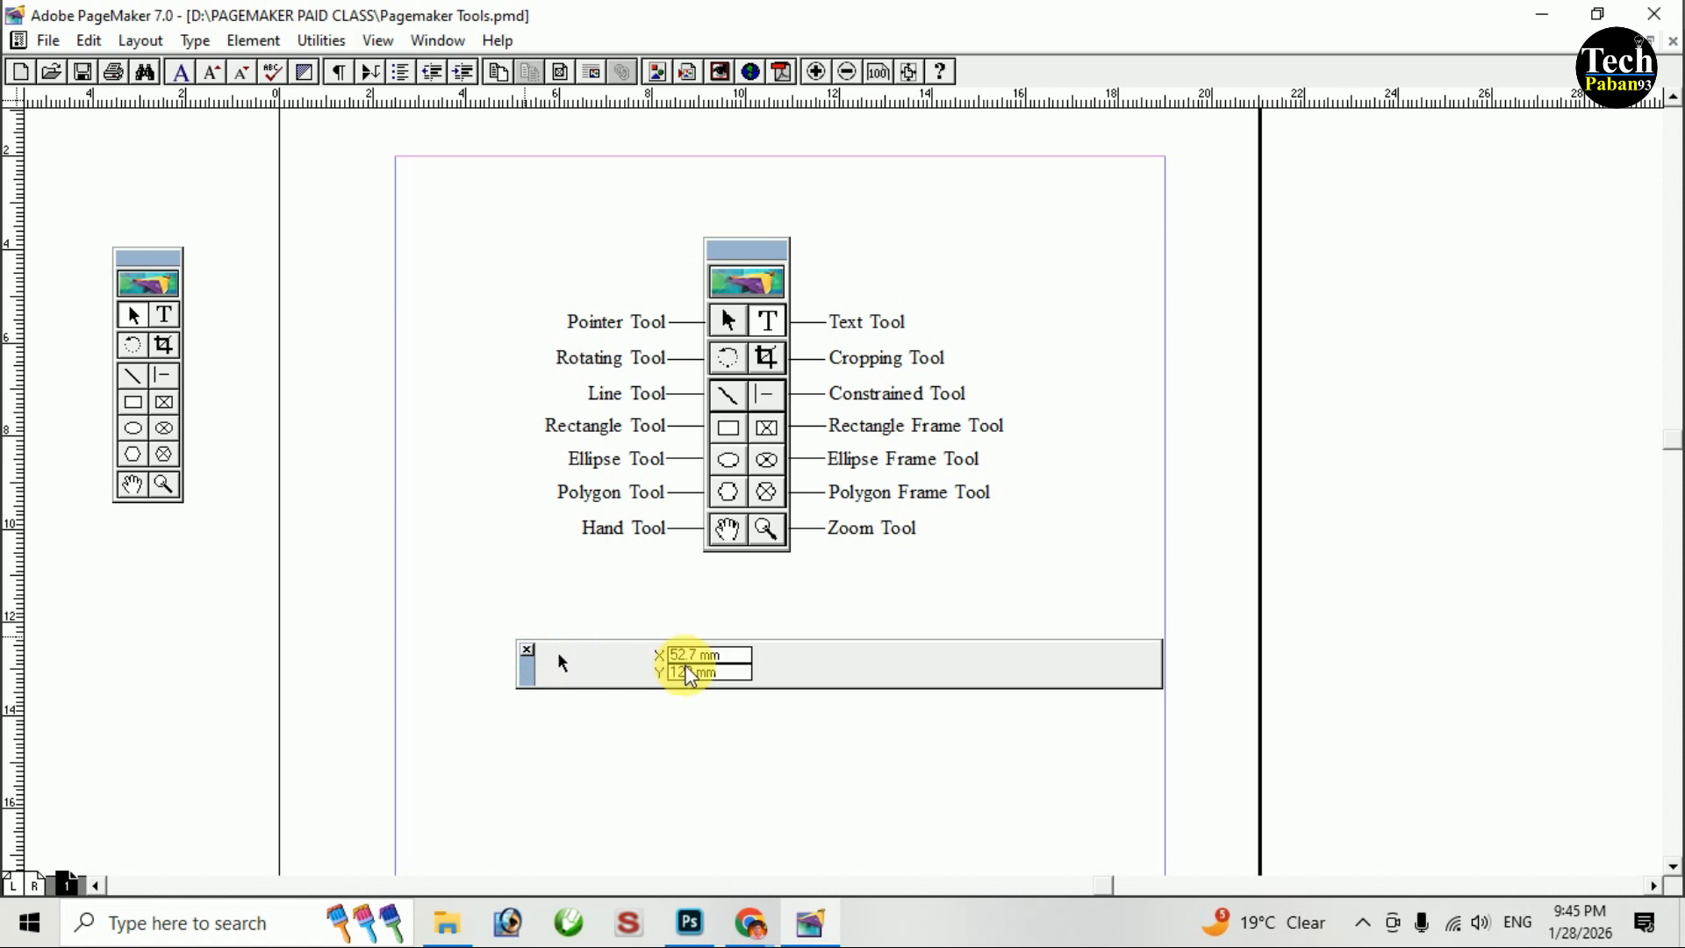
pyautogui.moveTo(527, 672); pyautogui.dragTo(518, 756)
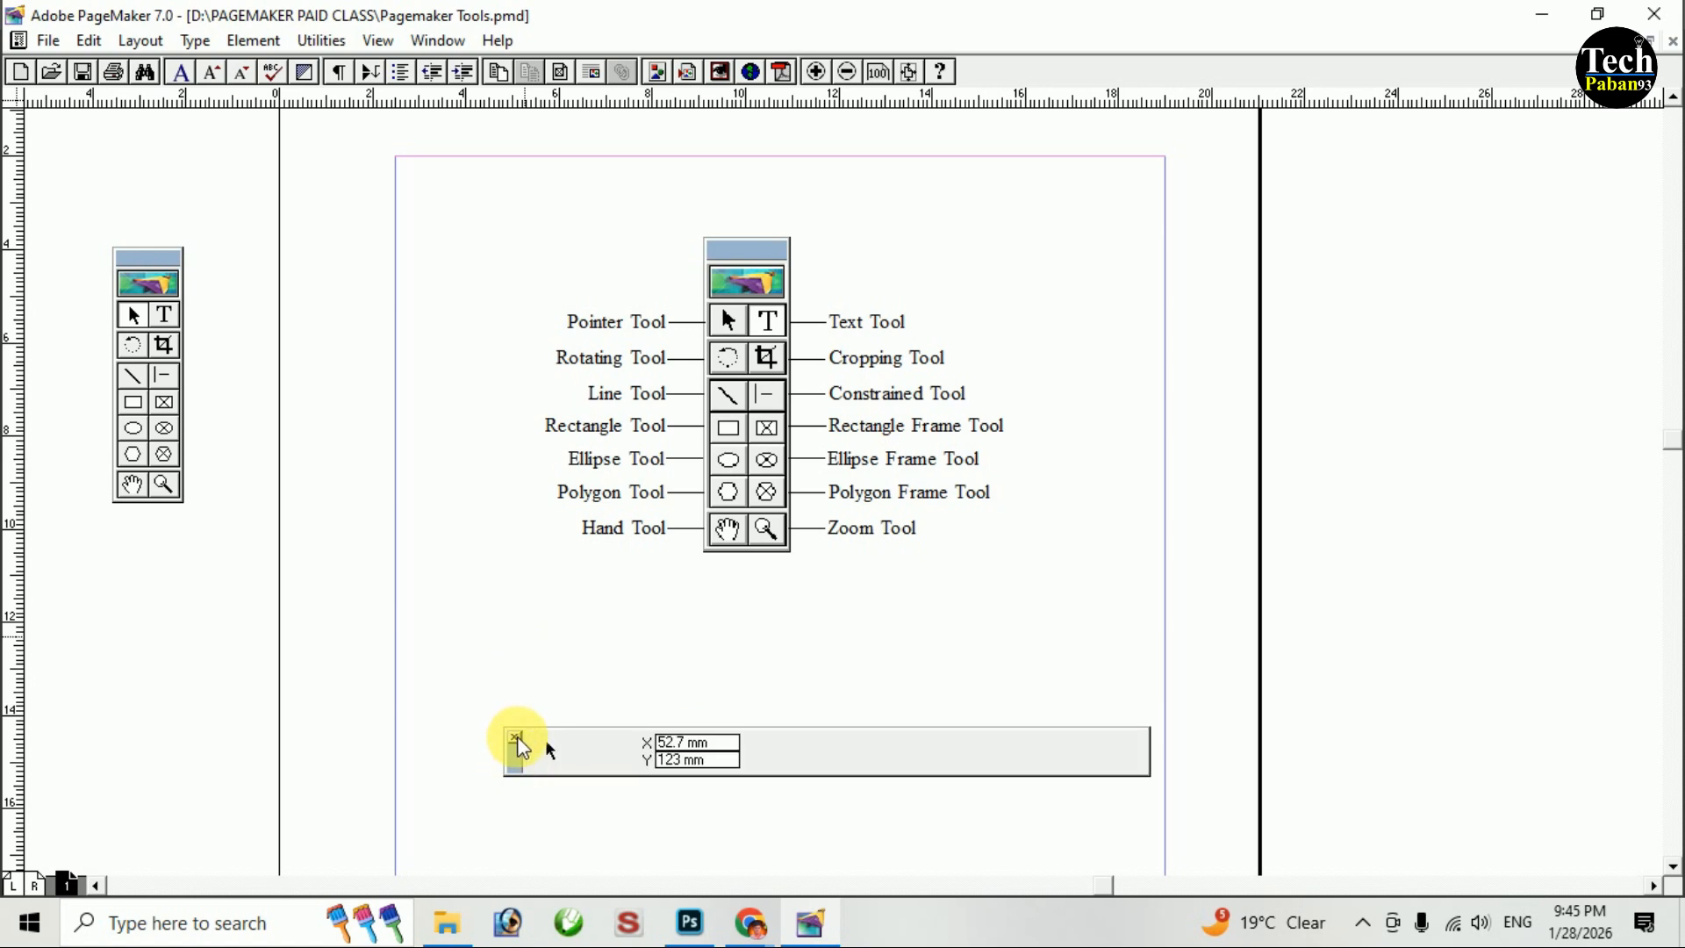
pyautogui.click(436, 41)
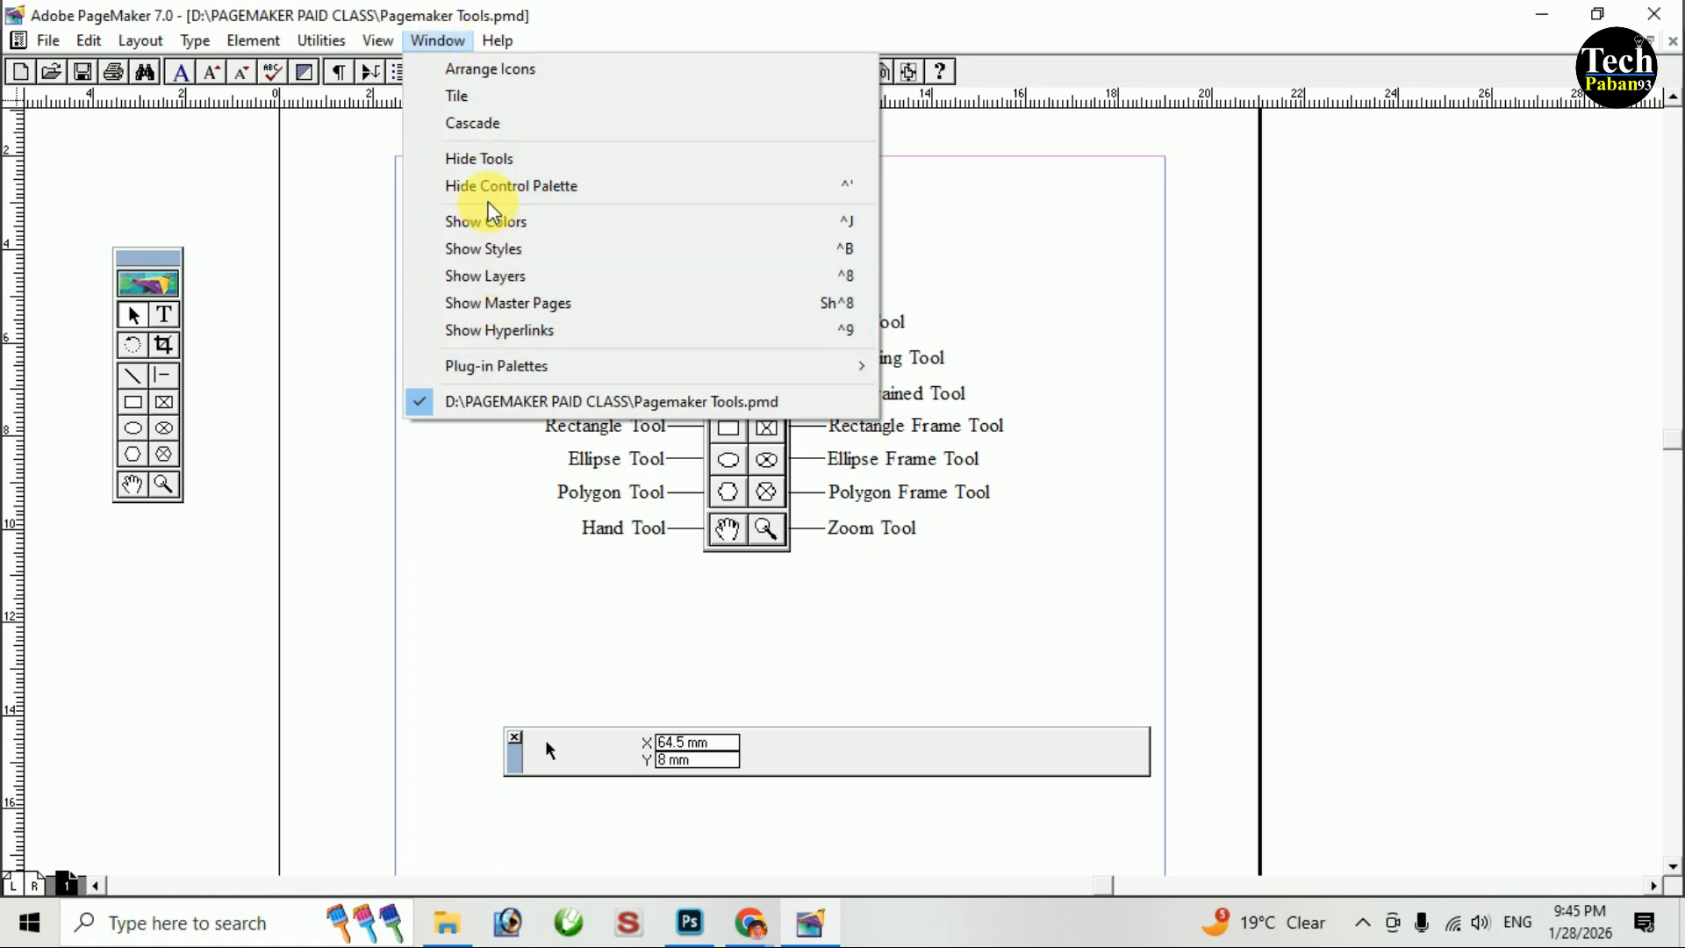
pyautogui.click(527, 755)
pyautogui.moveTo(524, 770); pyautogui.dragTo(535, 722)
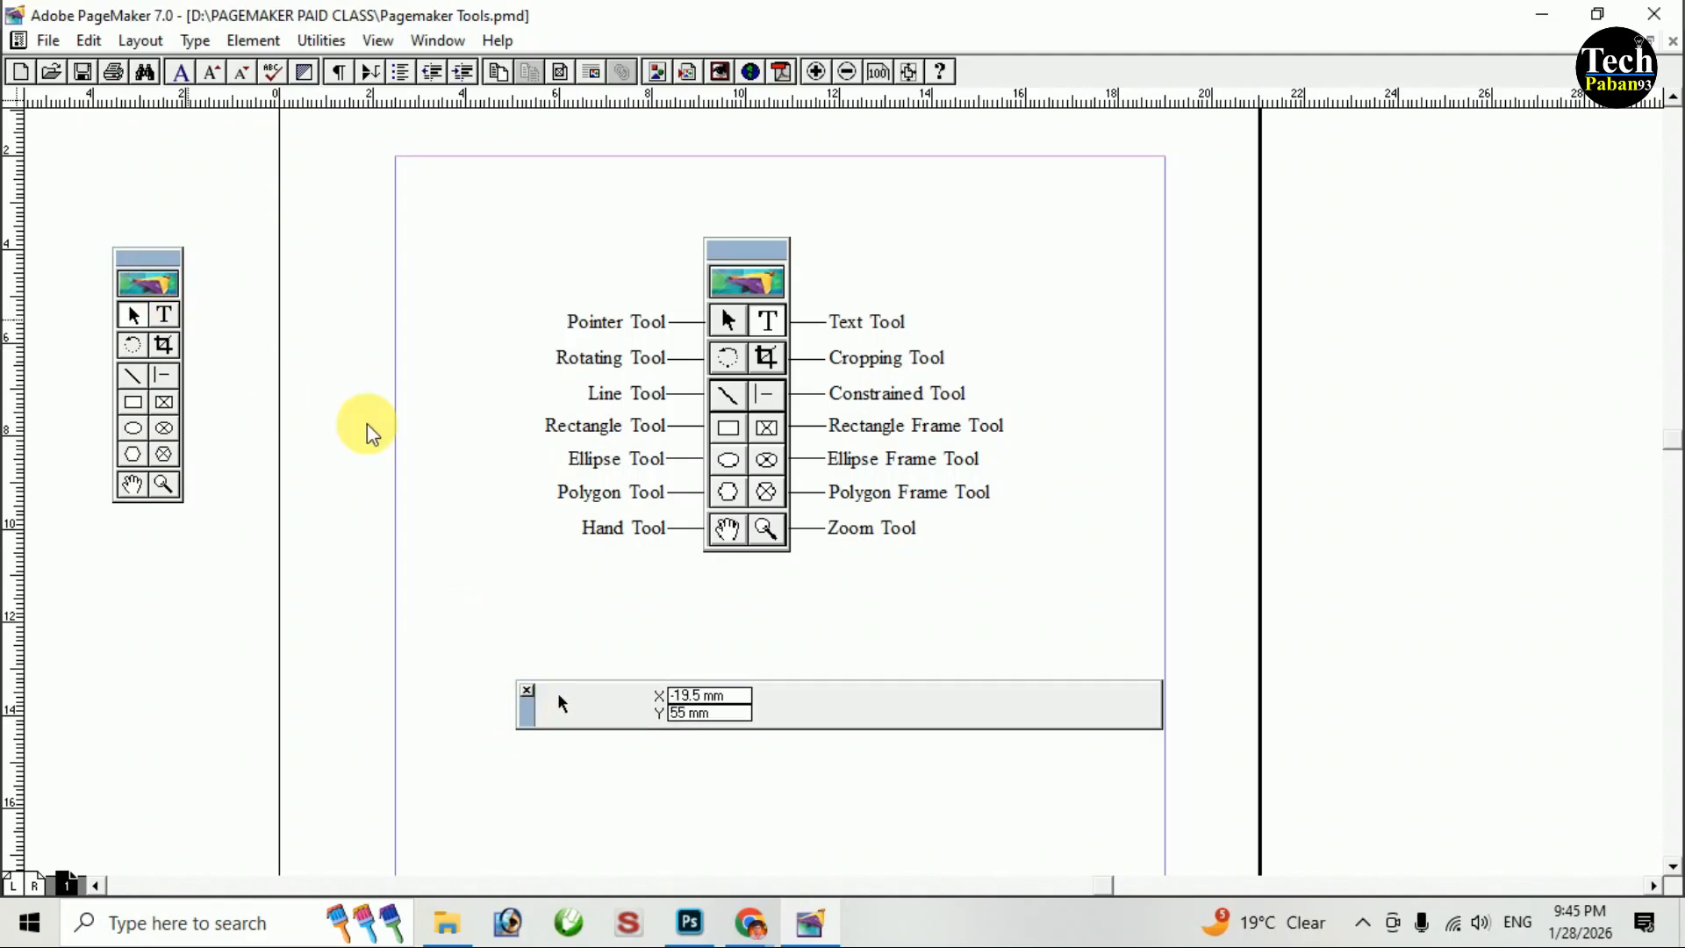
# Set the view to 200%, and bring the toolbox and Control palette together over the empty area beneath the labelled picture.
pyautogui.moveTo(156, 264); pyautogui.dragTo(367, 425)
pyautogui.hotkey('ctrl', '2')
pyautogui.moveTo(667, 590); pyautogui.dragTo(883, 340)
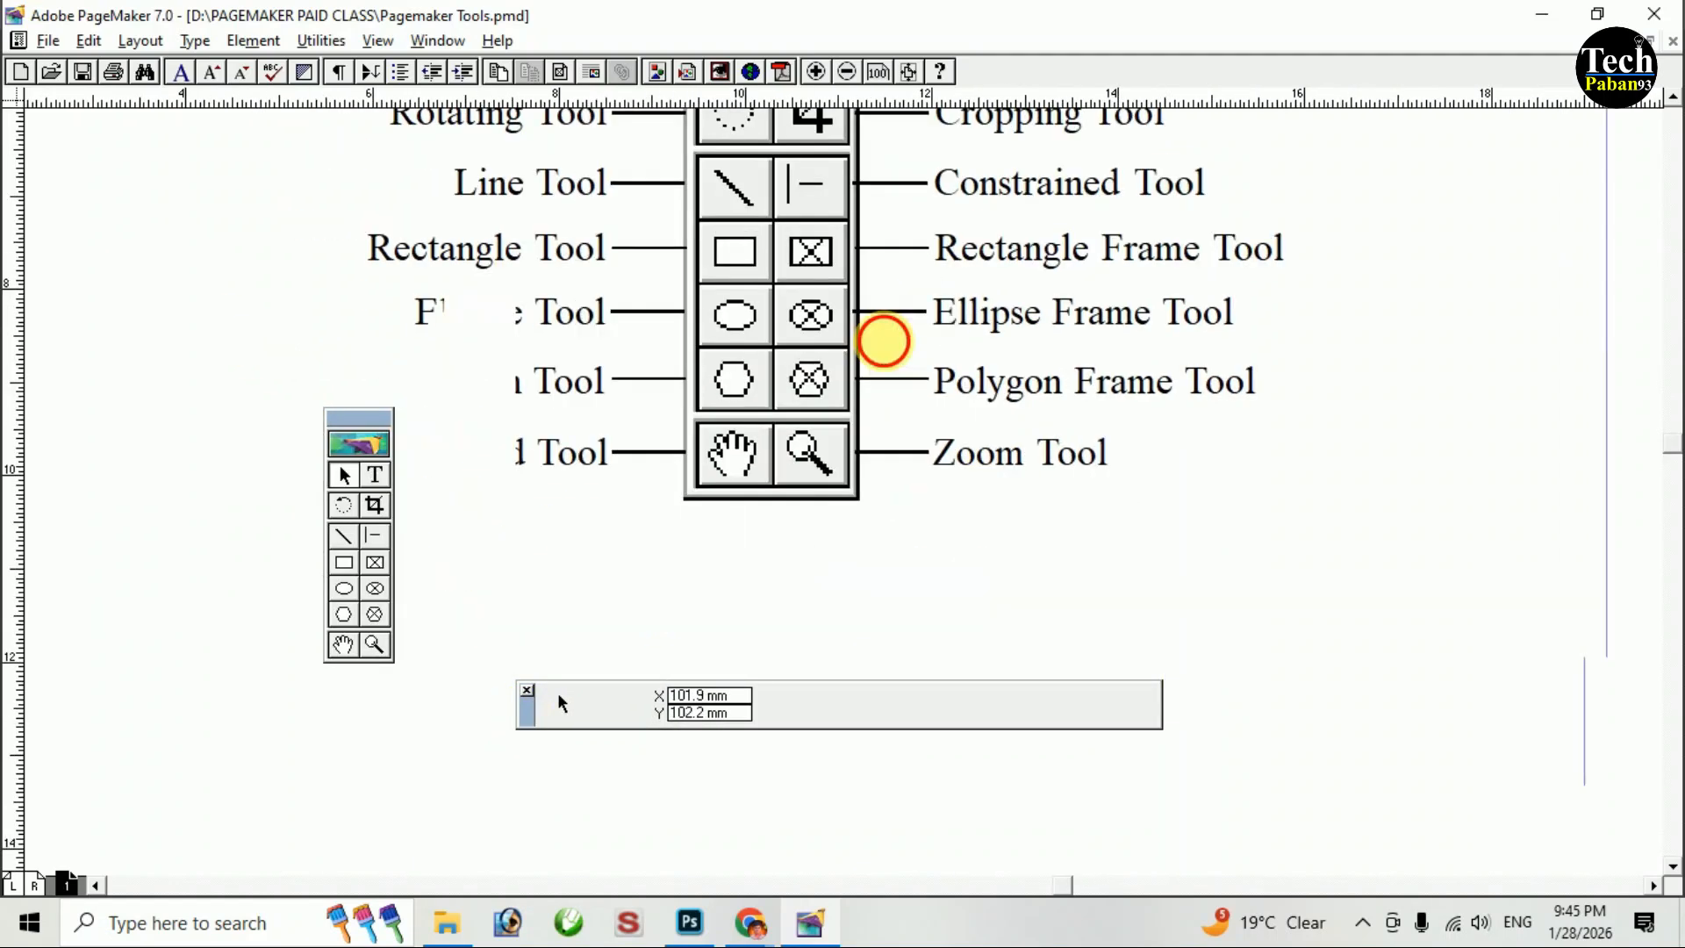
pyautogui.moveTo(529, 694)
pyautogui.mouseDown()
pyautogui.moveTo(591, 573)
pyautogui.moveTo(593, 586)
pyautogui.mouseUp()
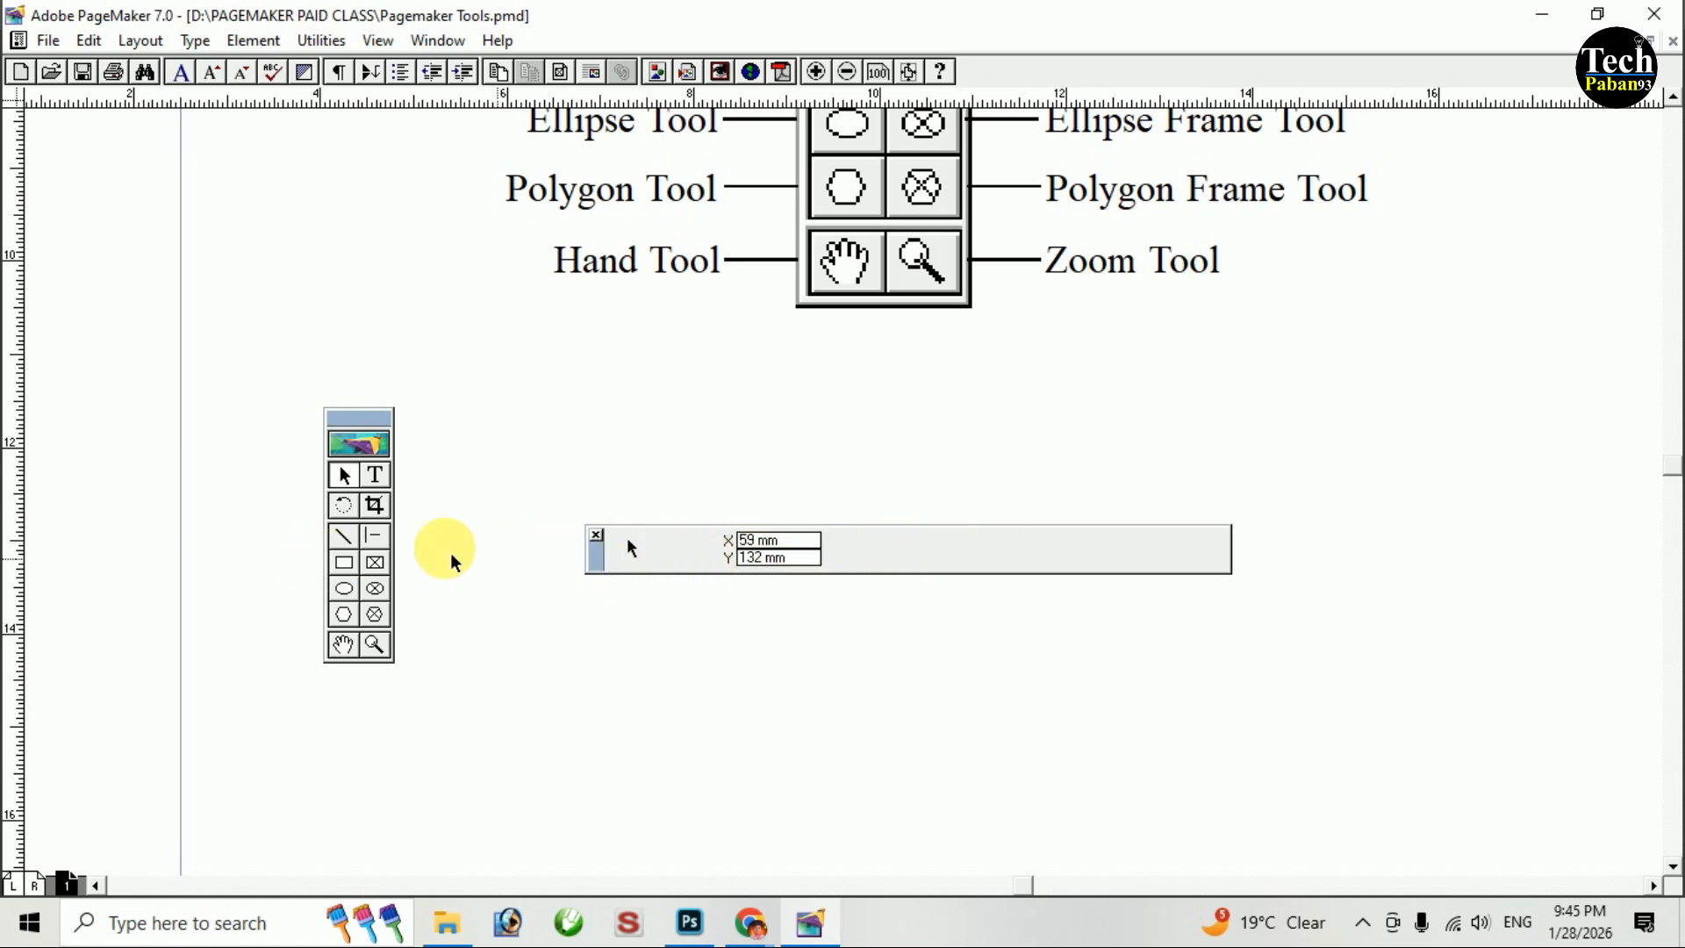
# Activate the Text tool, and arrange the toolbox and the Control palette with its character options side by side below the picture.
pyautogui.click(377, 478)
pyautogui.moveTo(374, 419); pyautogui.dragTo(281, 406)
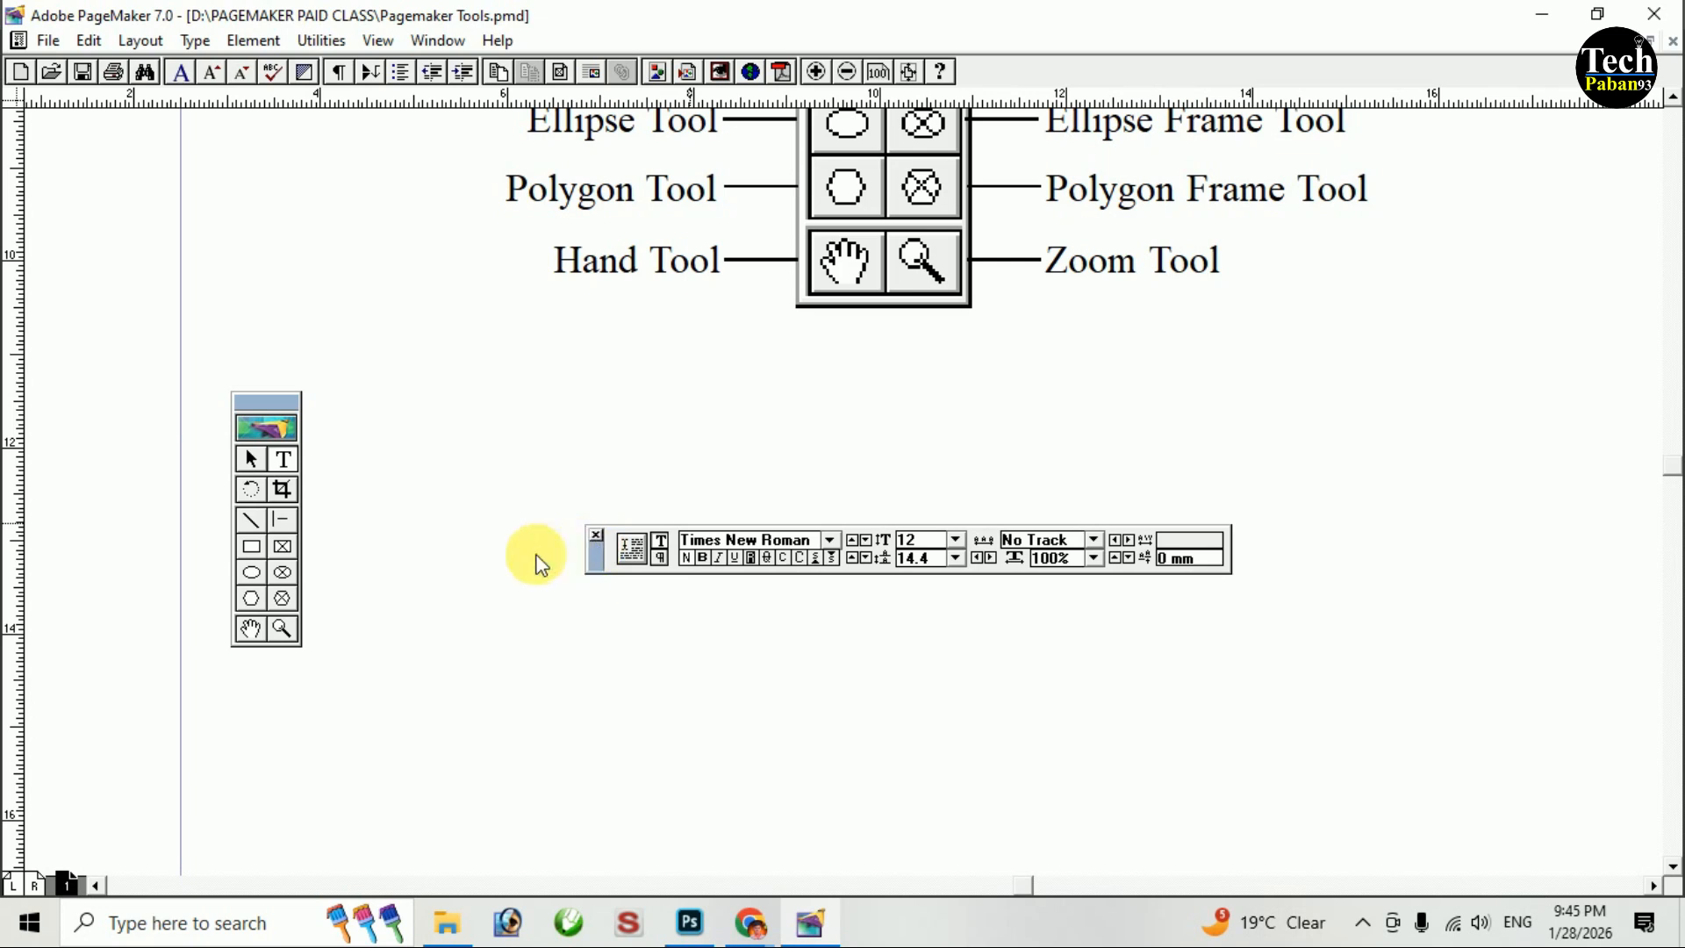
pyautogui.moveTo(596, 553); pyautogui.dragTo(482, 538)
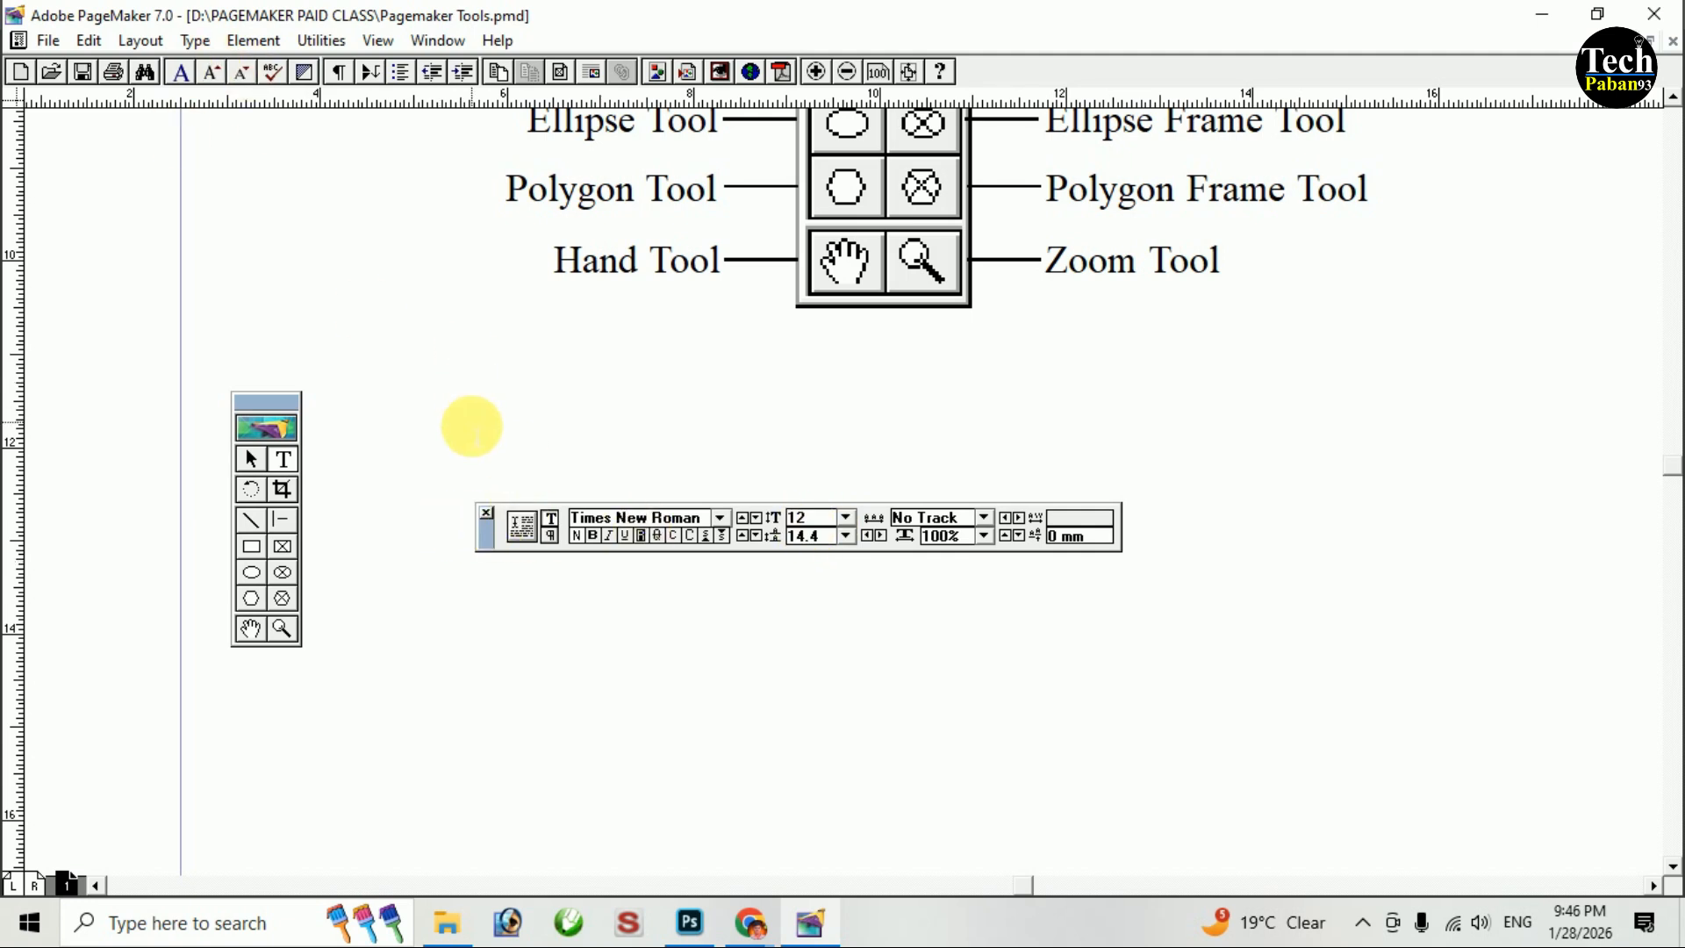
pyautogui.moveTo(487, 535); pyautogui.dragTo(482, 489)
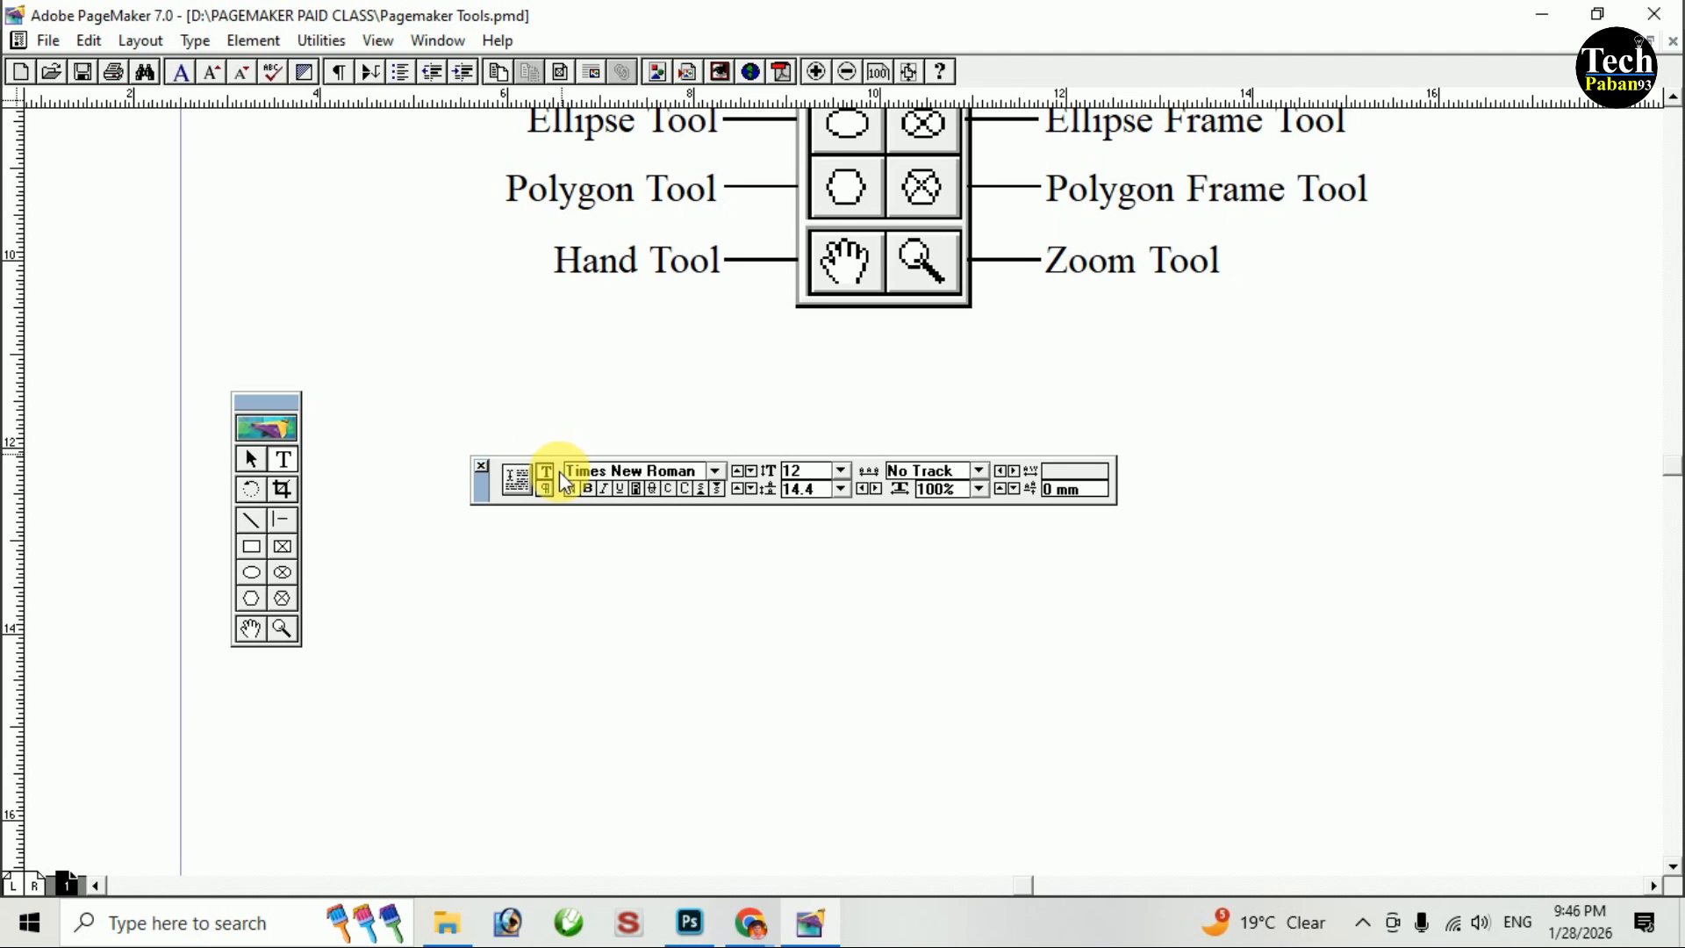
pyautogui.moveTo(482, 481); pyautogui.dragTo(487, 576)
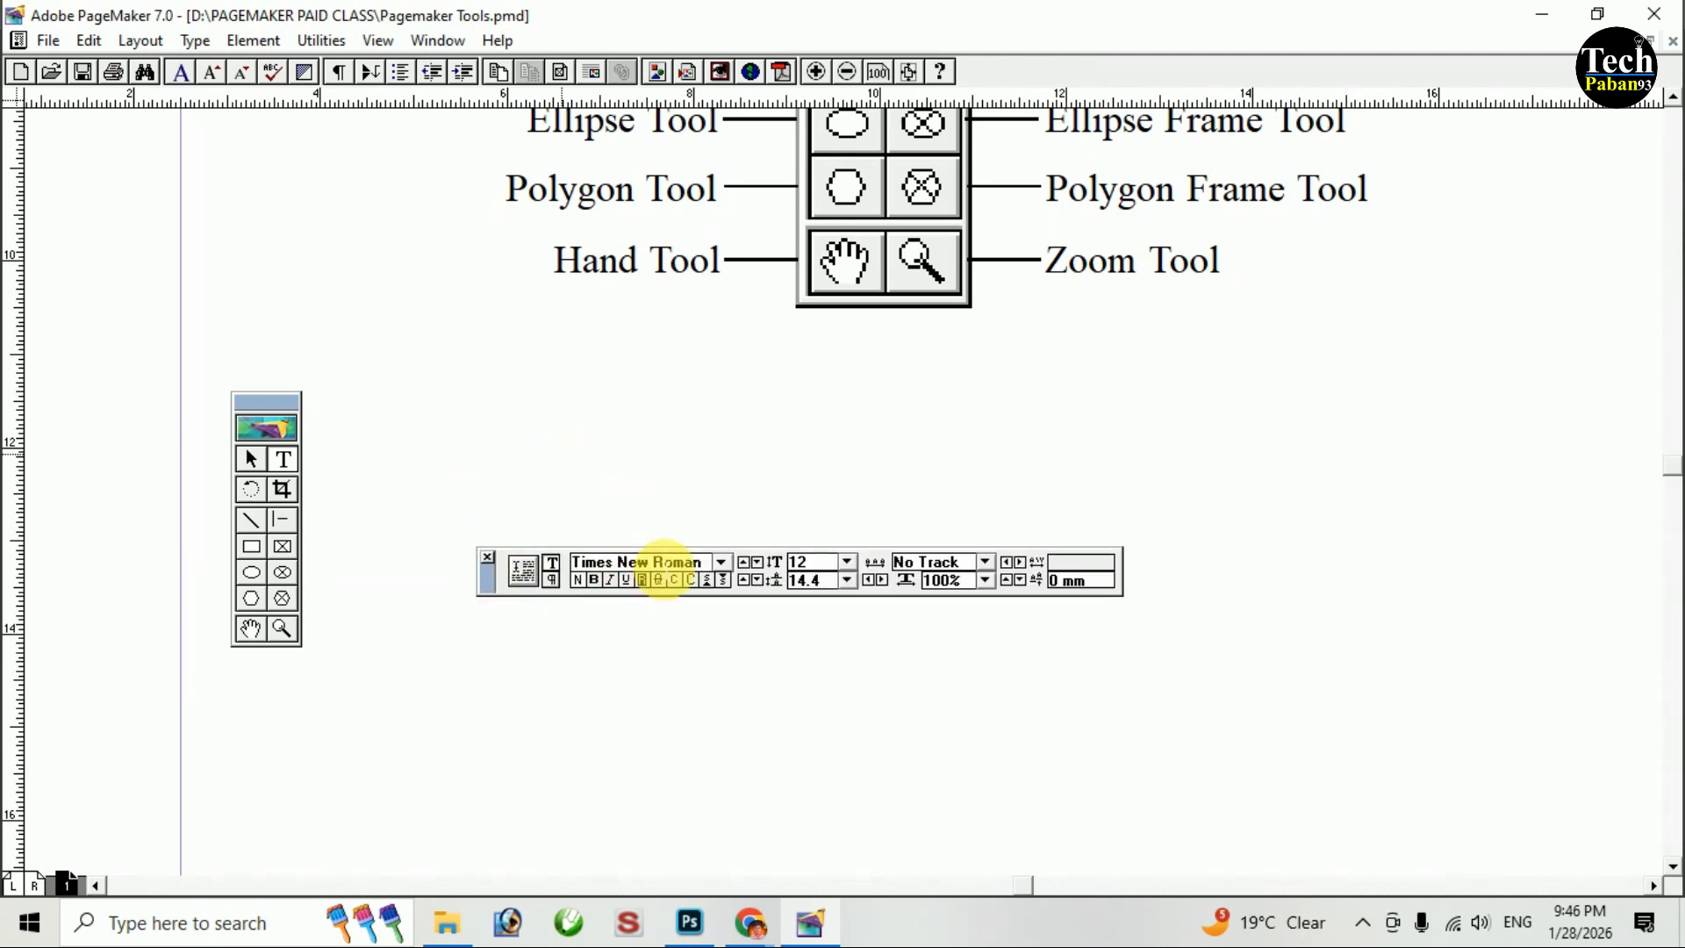
# Look through the font and size lists of the Control palette, and shift the palette lower on the page.
pyautogui.click(719, 563)
pyautogui.scroll(-4, 725, 625)
pyautogui.click(489, 580)
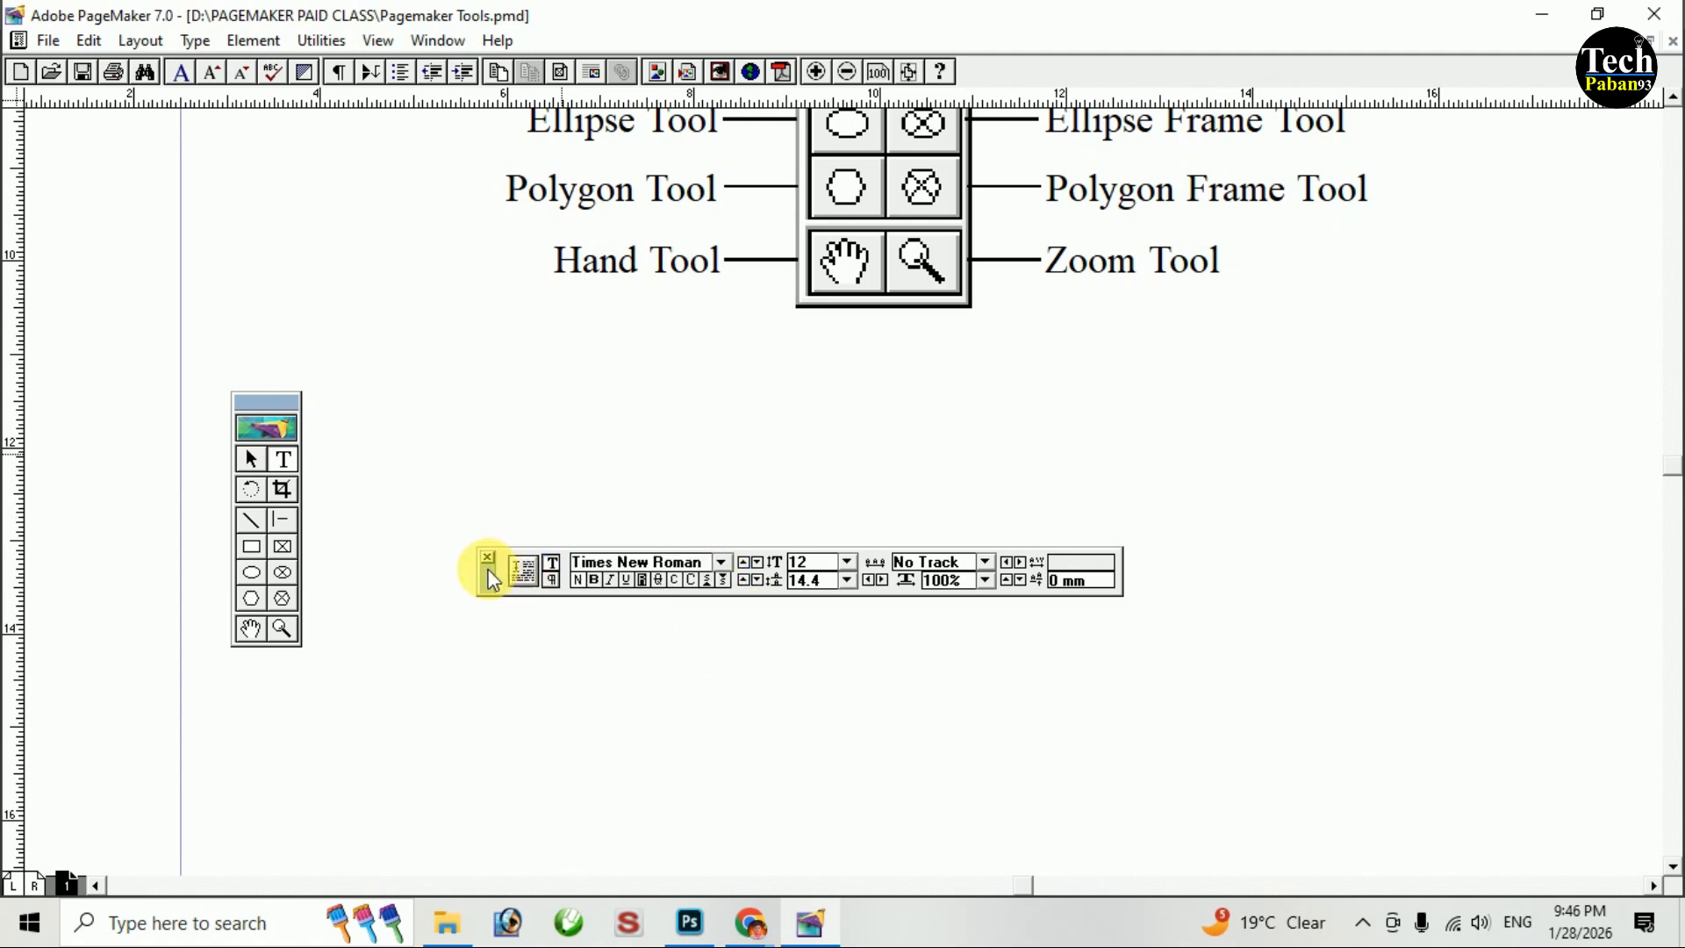
pyautogui.moveTo(507, 697); pyautogui.dragTo(506, 690)
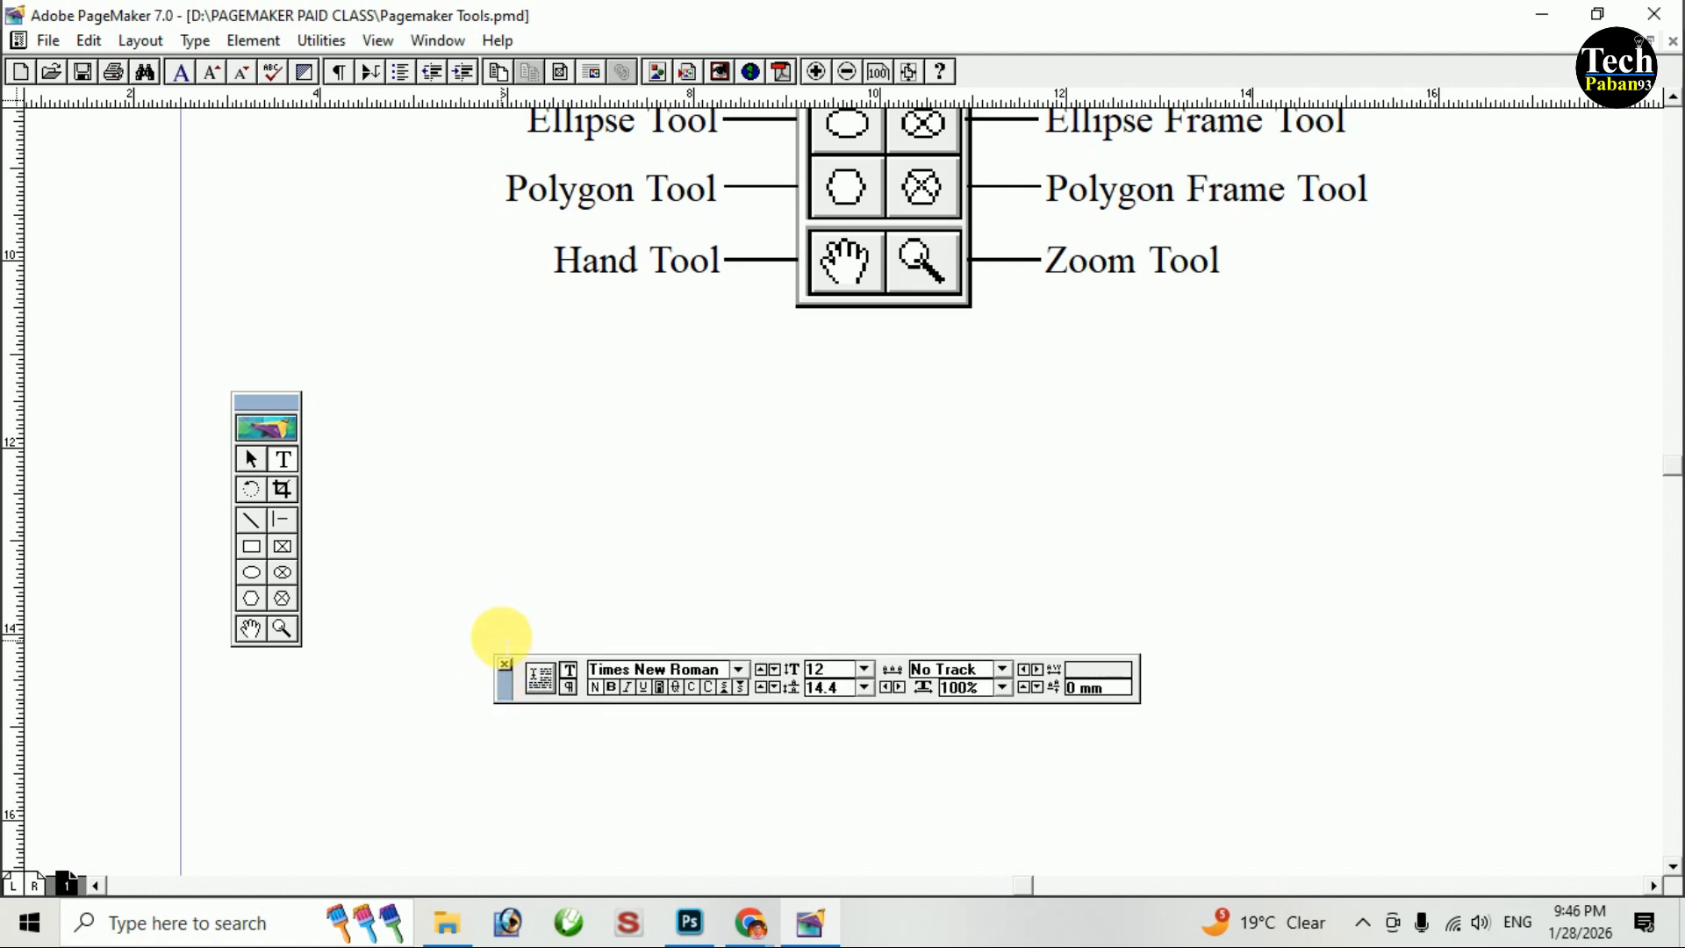
pyautogui.click(863, 671)
pyautogui.moveTo(864, 729); pyautogui.dragTo(862, 683)
pyautogui.click(869, 585)
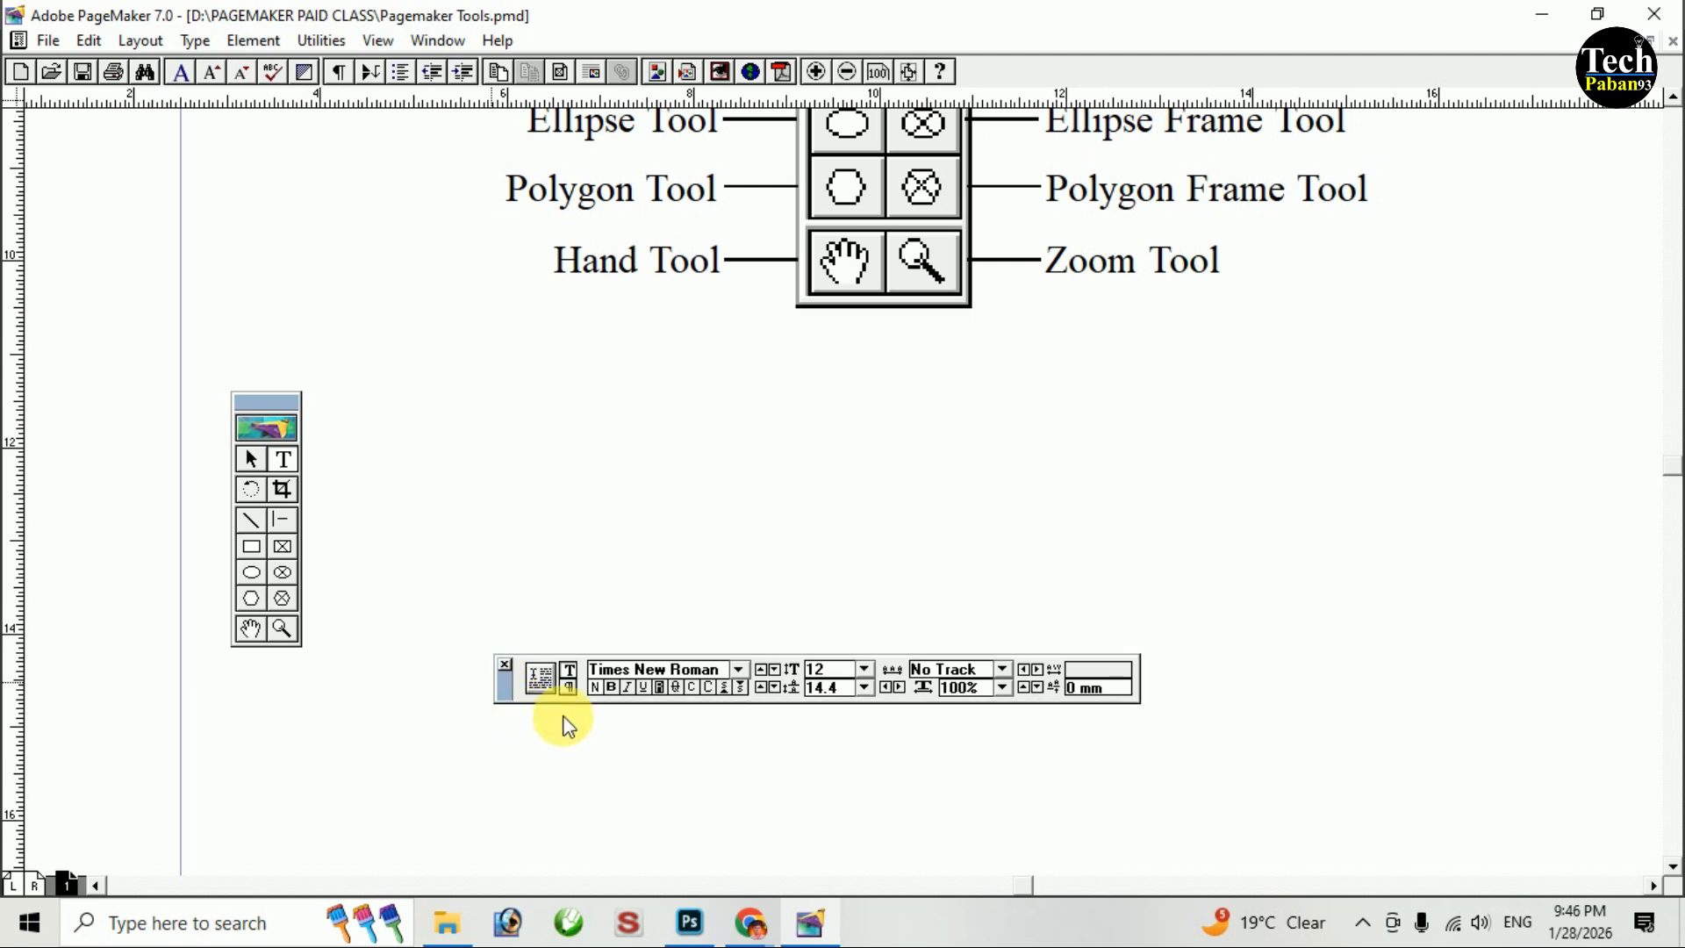
pyautogui.moveTo(503, 684); pyautogui.dragTo(564, 718)
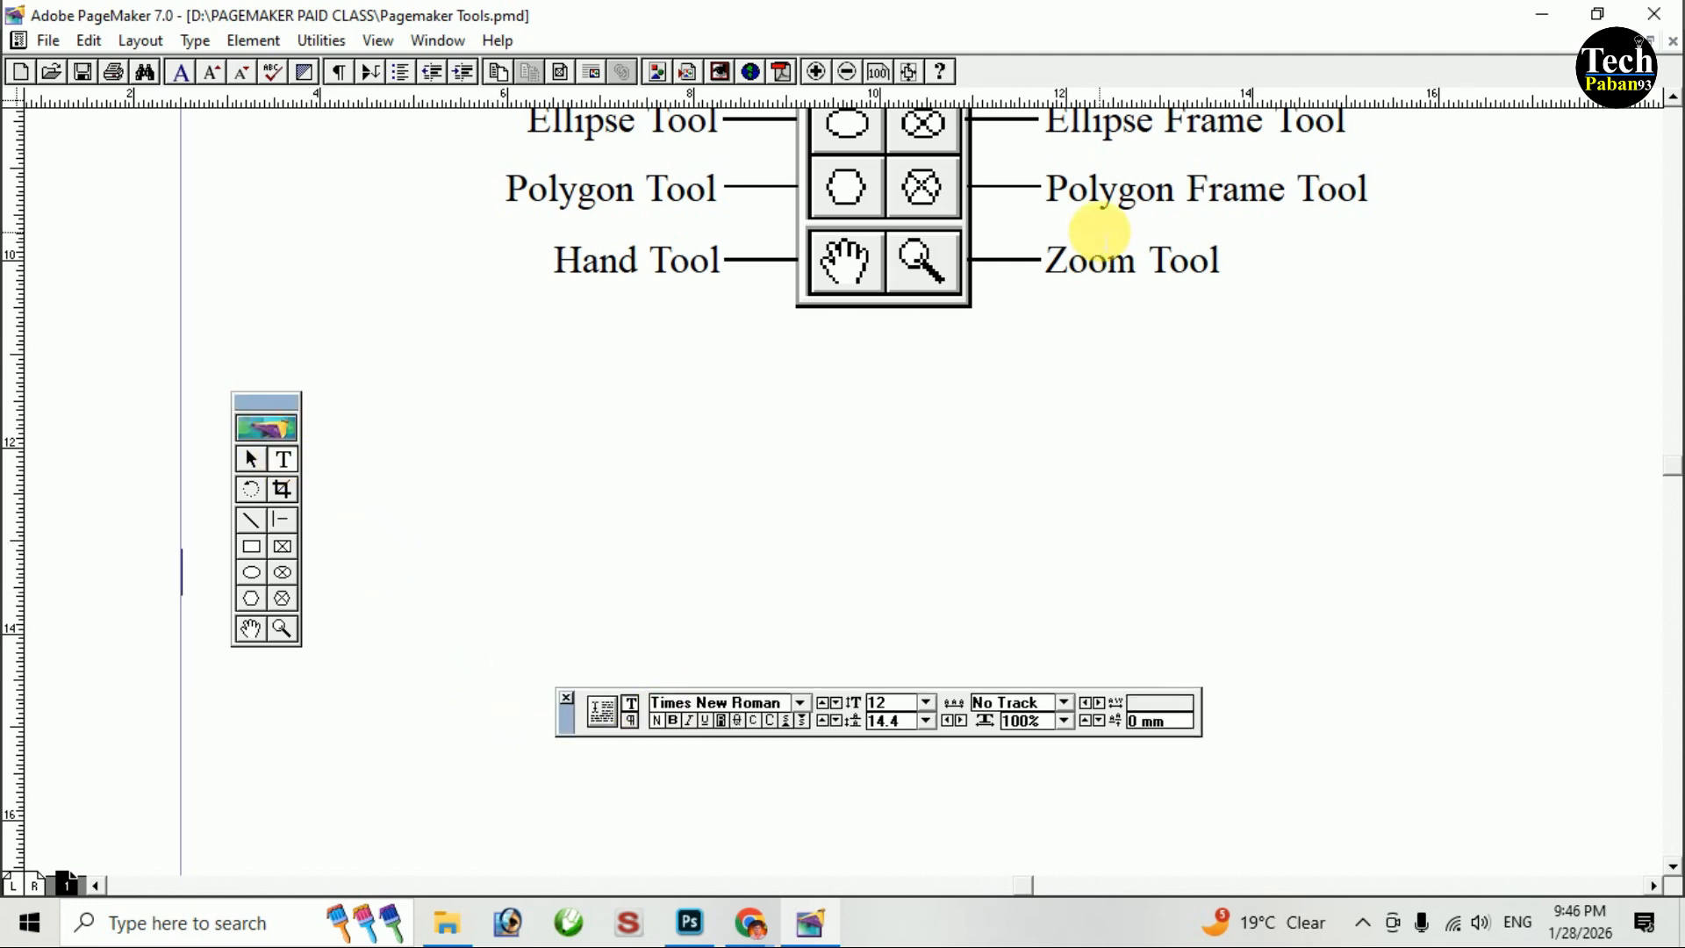
# Zoom out to the labelled toolbox picture, move the toolbox onto the pasteboard beside the page, and close the Pagemaker Tools publication.
pyautogui.hotkey('ctrl', '-')
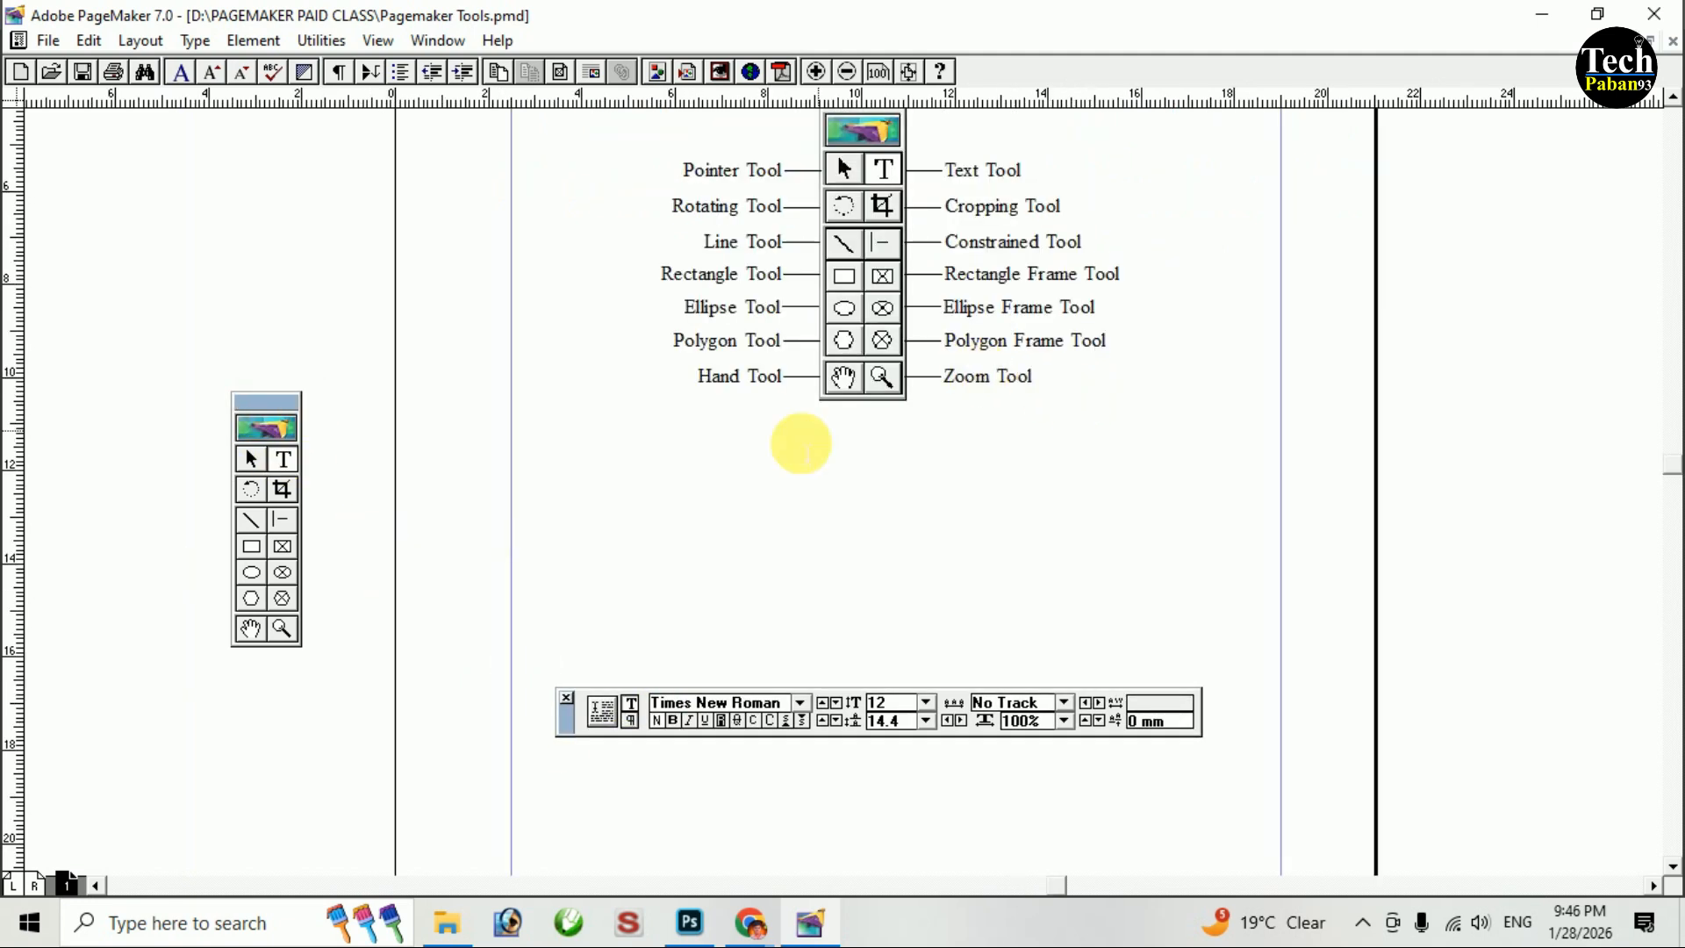
pyautogui.moveTo(860, 302); pyautogui.dragTo(757, 434)
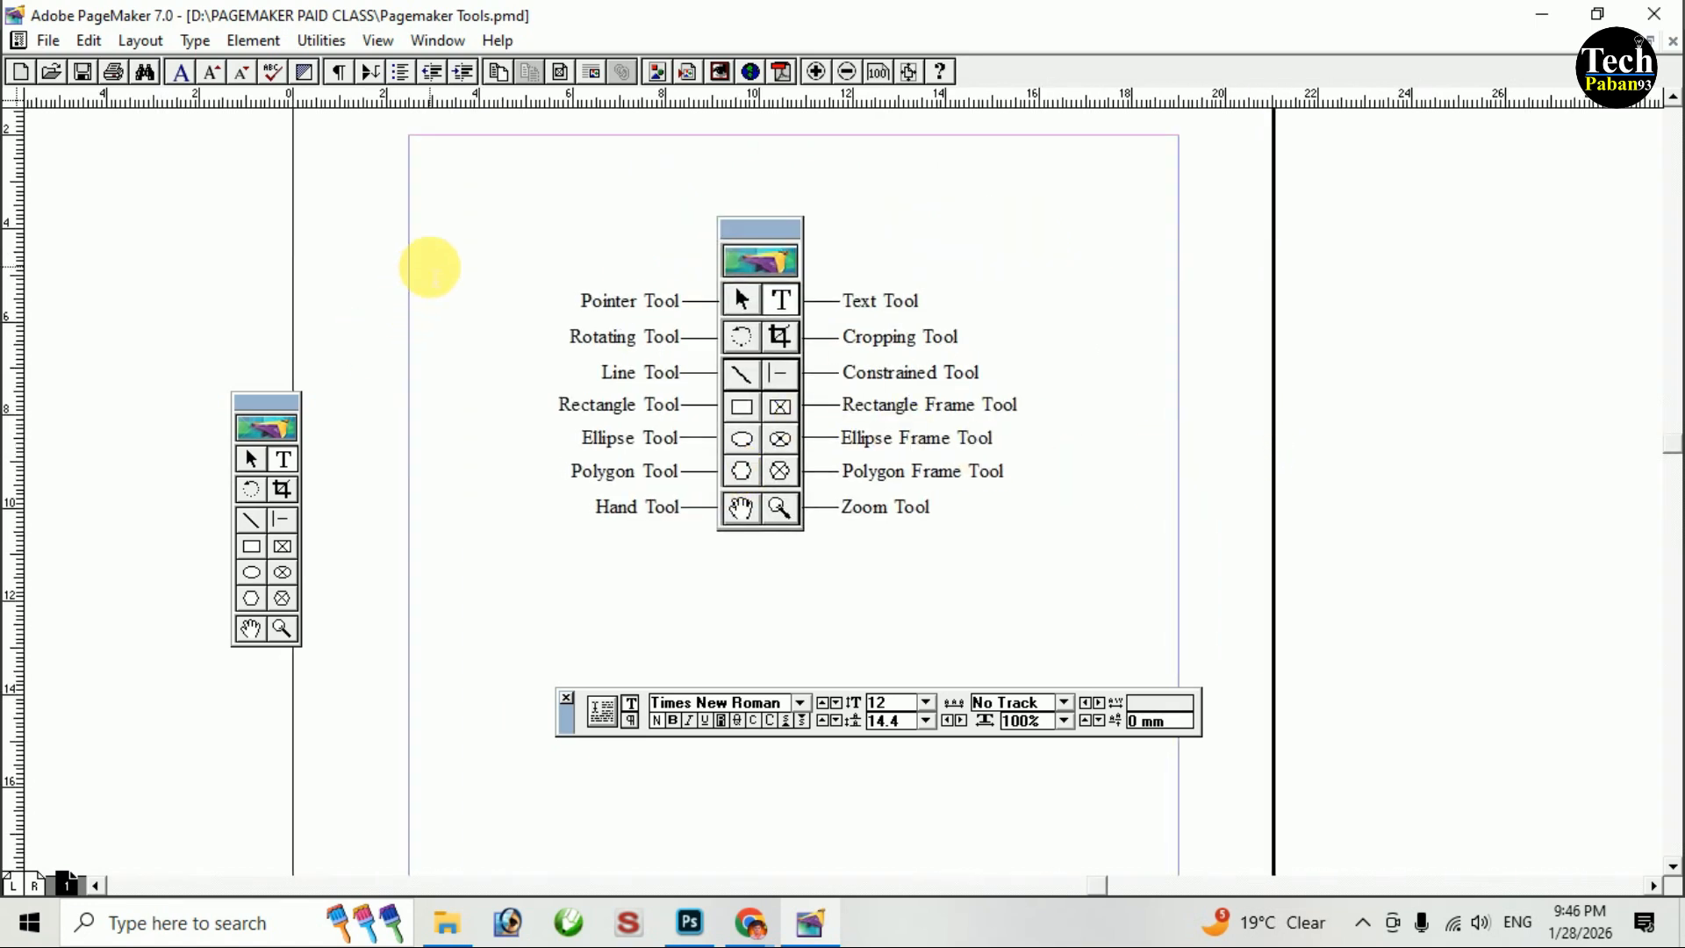
pyautogui.moveTo(260, 404); pyautogui.dragTo(203, 318)
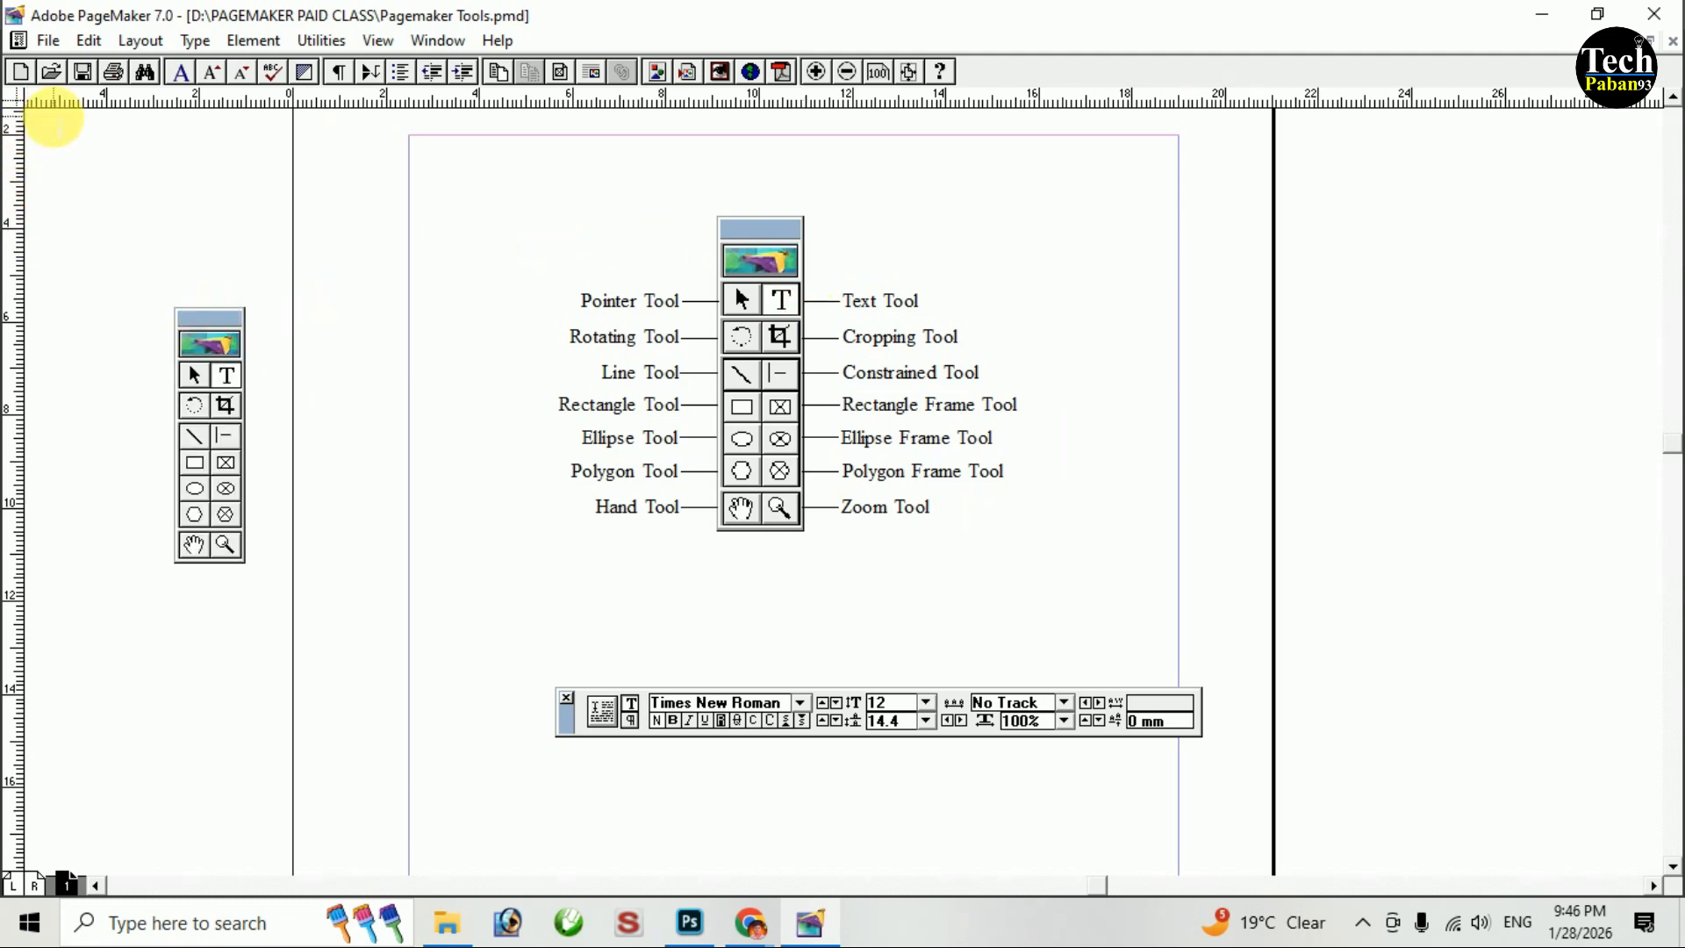
pyautogui.moveTo(114, 318); pyautogui.dragTo(114, 318)
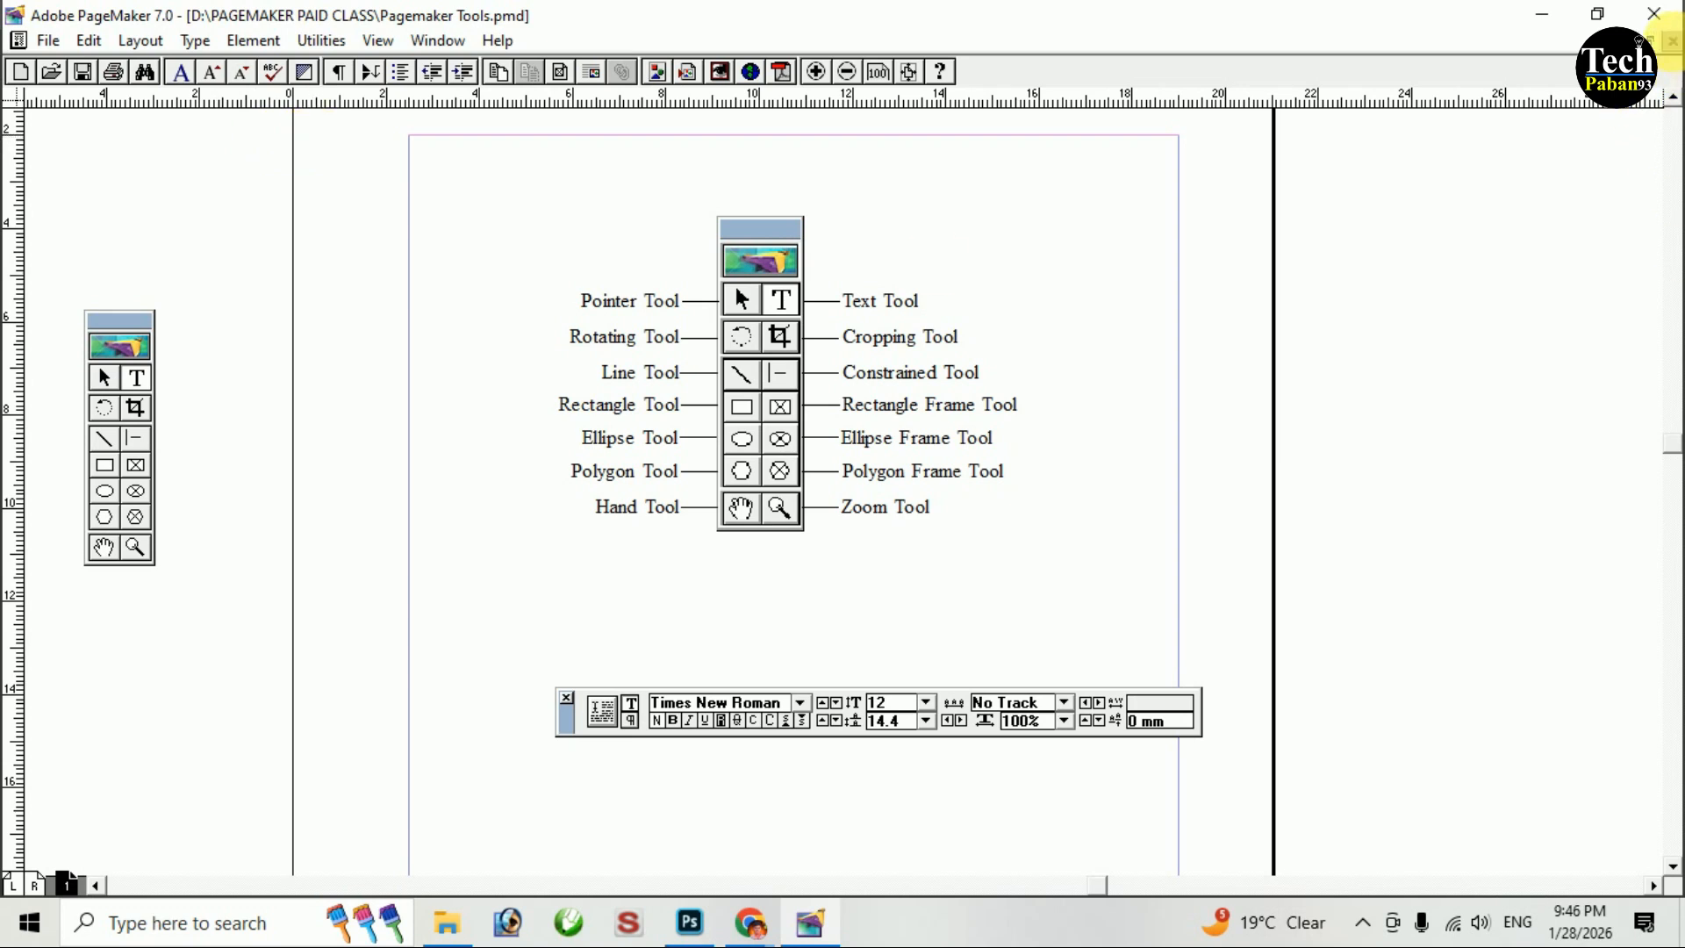
pyautogui.click(1673, 40)
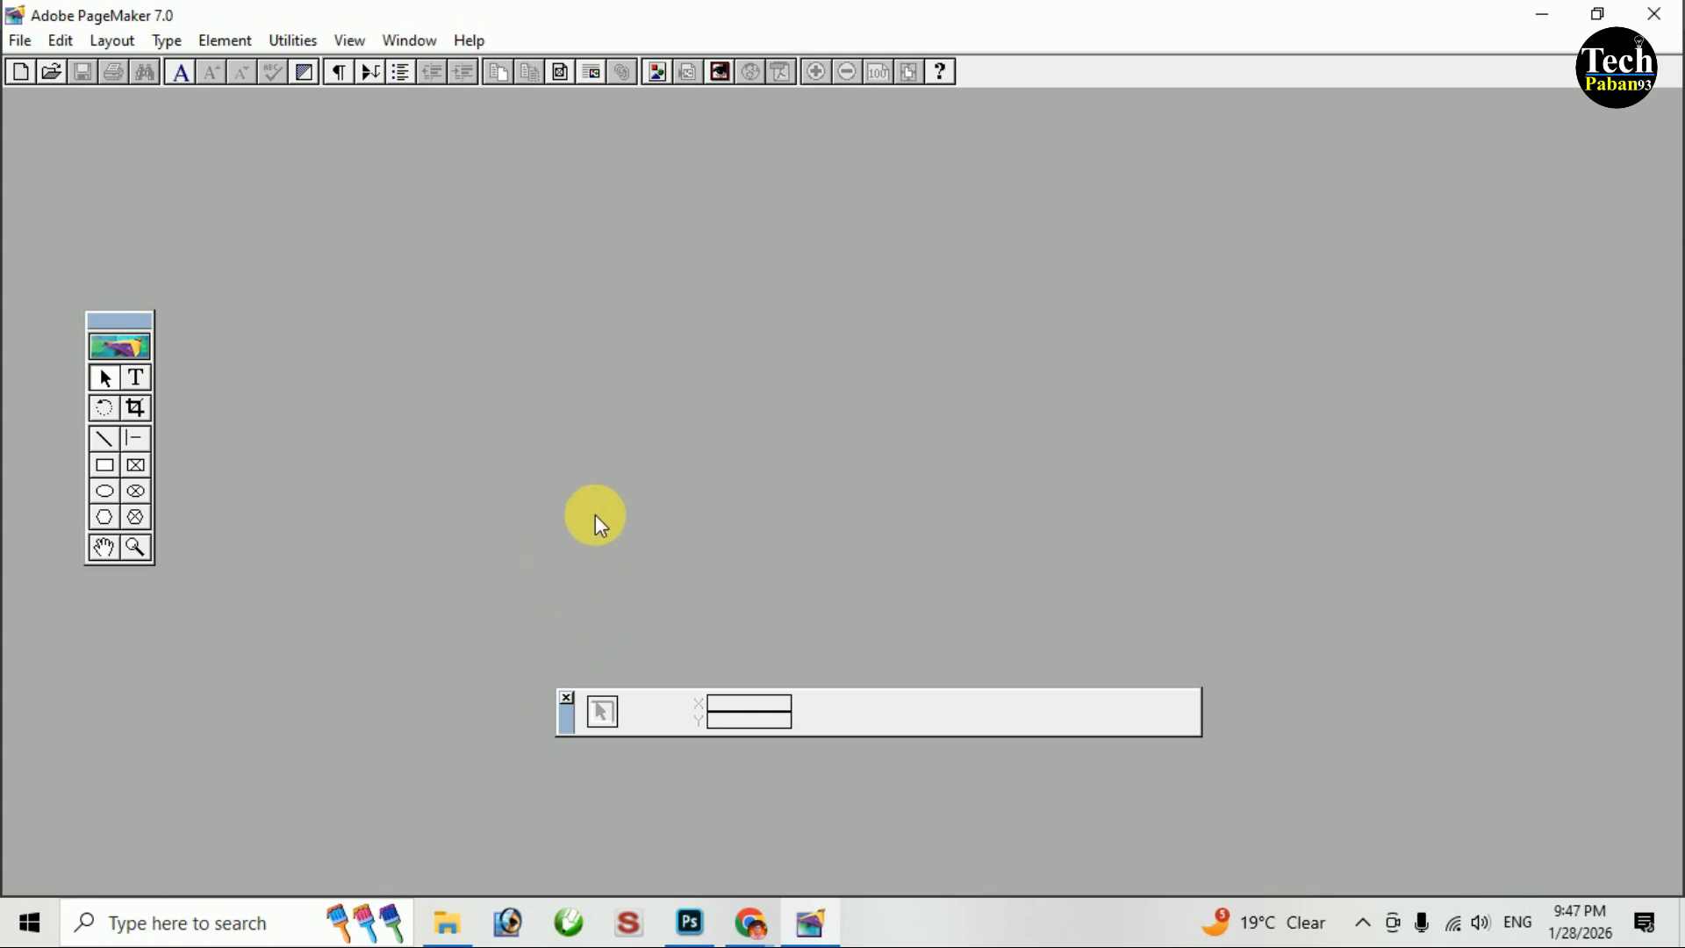
pyautogui.moveTo(567, 715); pyautogui.dragTo(568, 738)
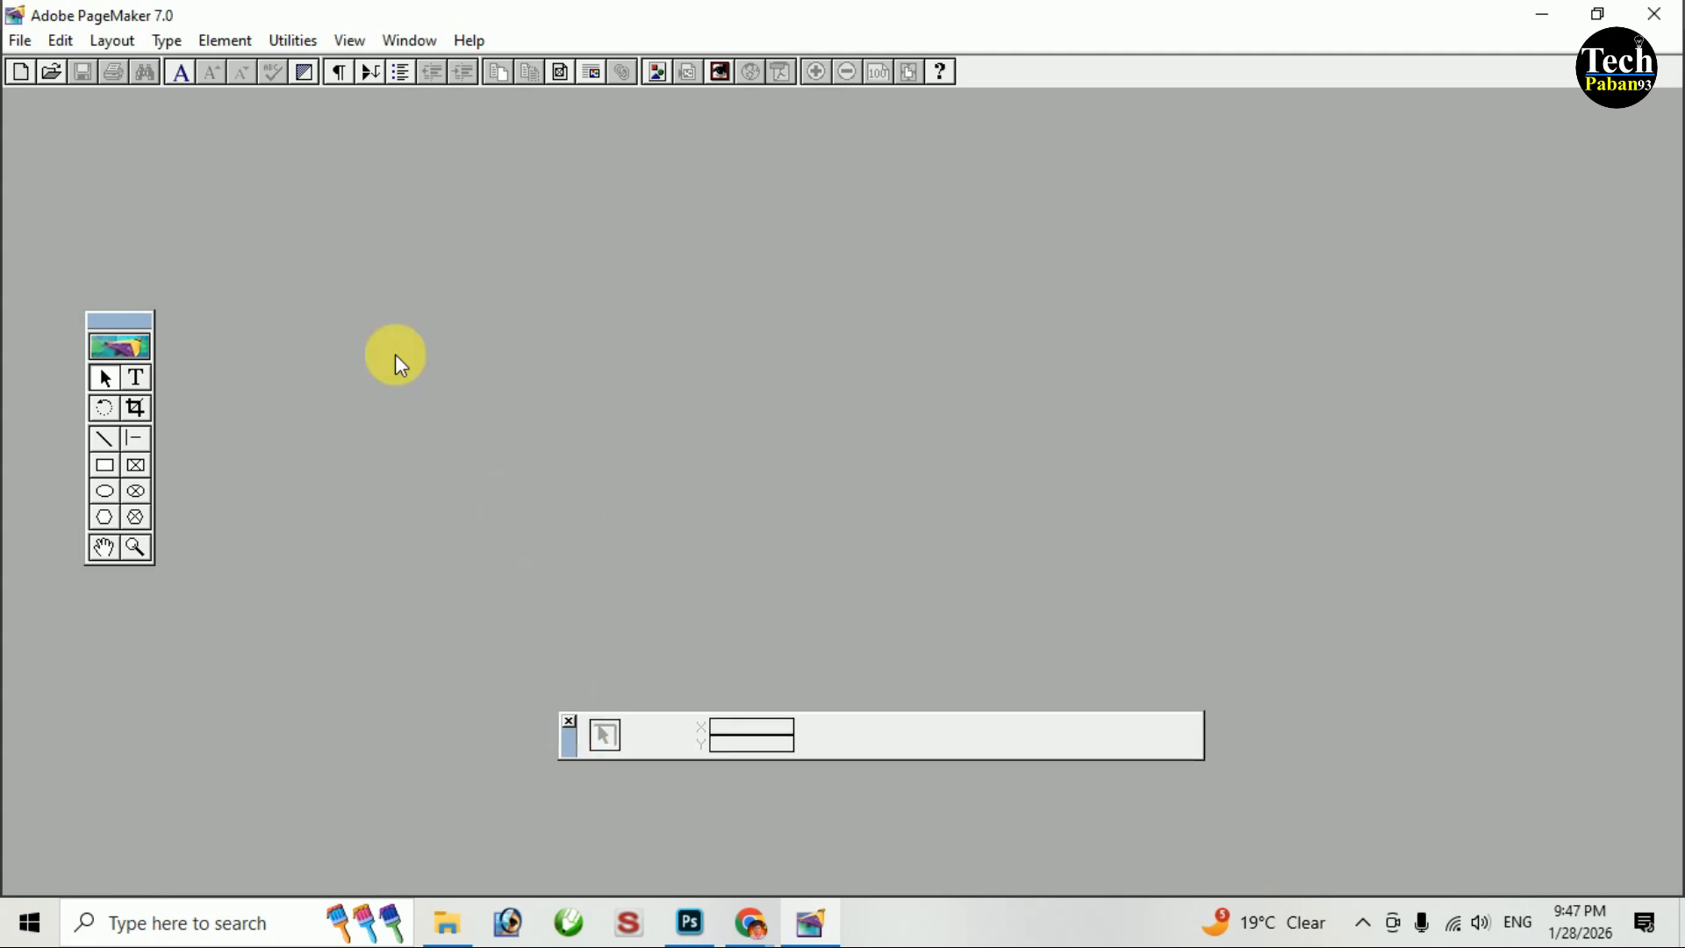
# Start a new publication with page size A4 and Tall orientation, trying Wide before returning to Tall.
pyautogui.click(19, 40)
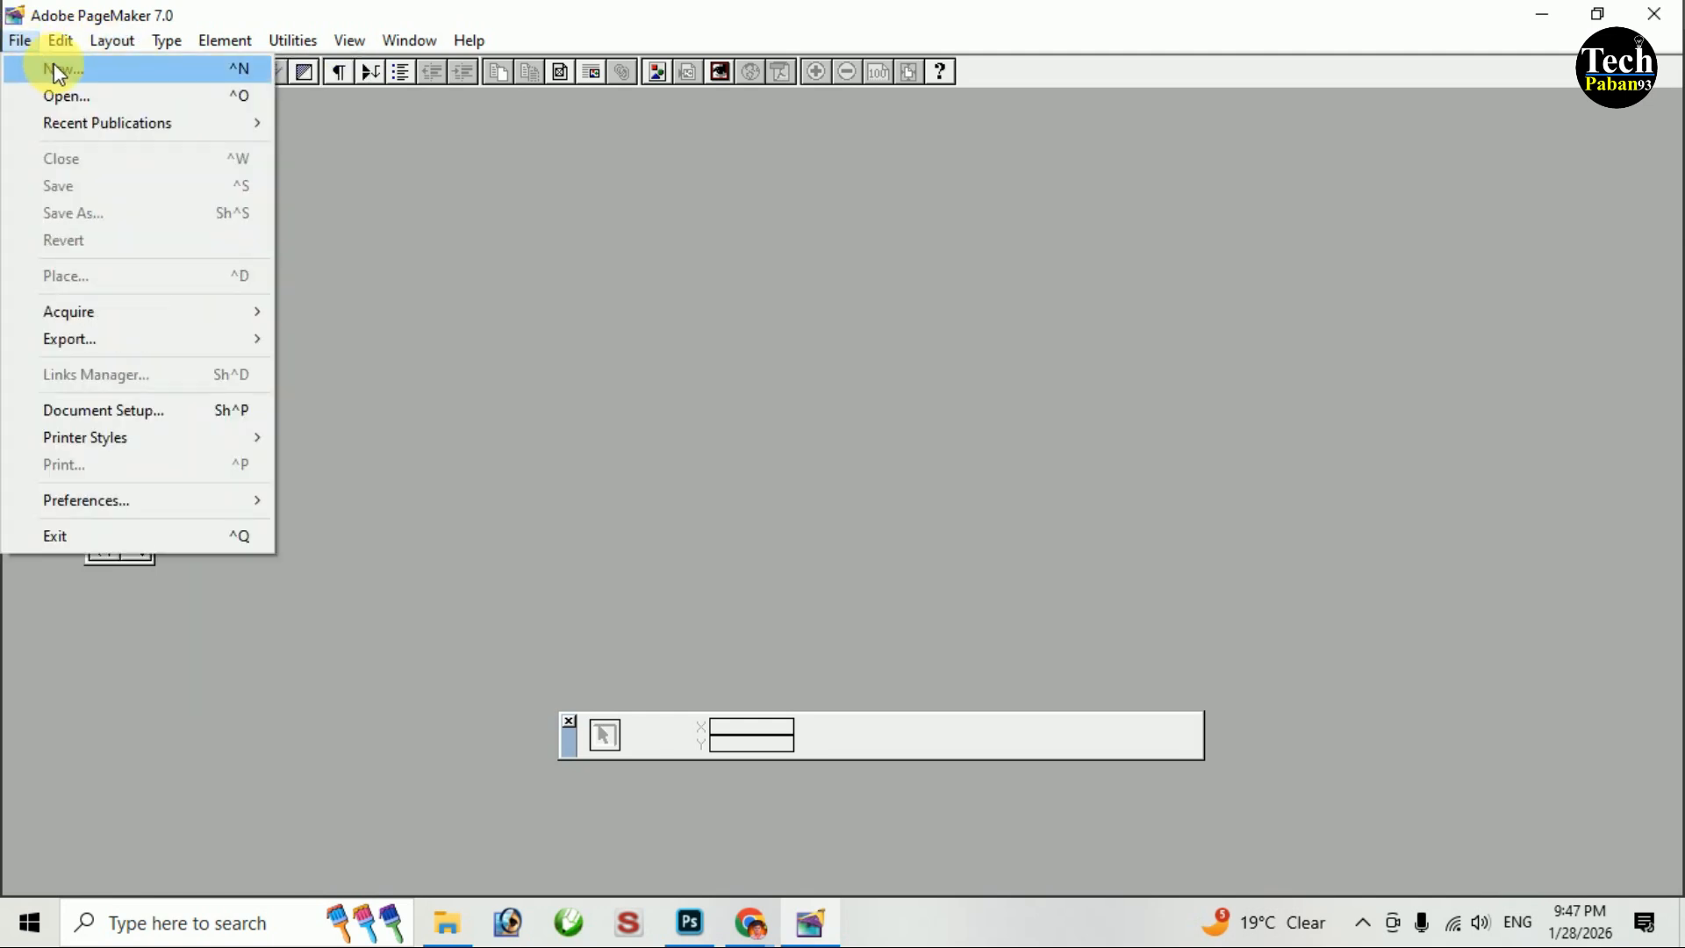
pyautogui.click(57, 67)
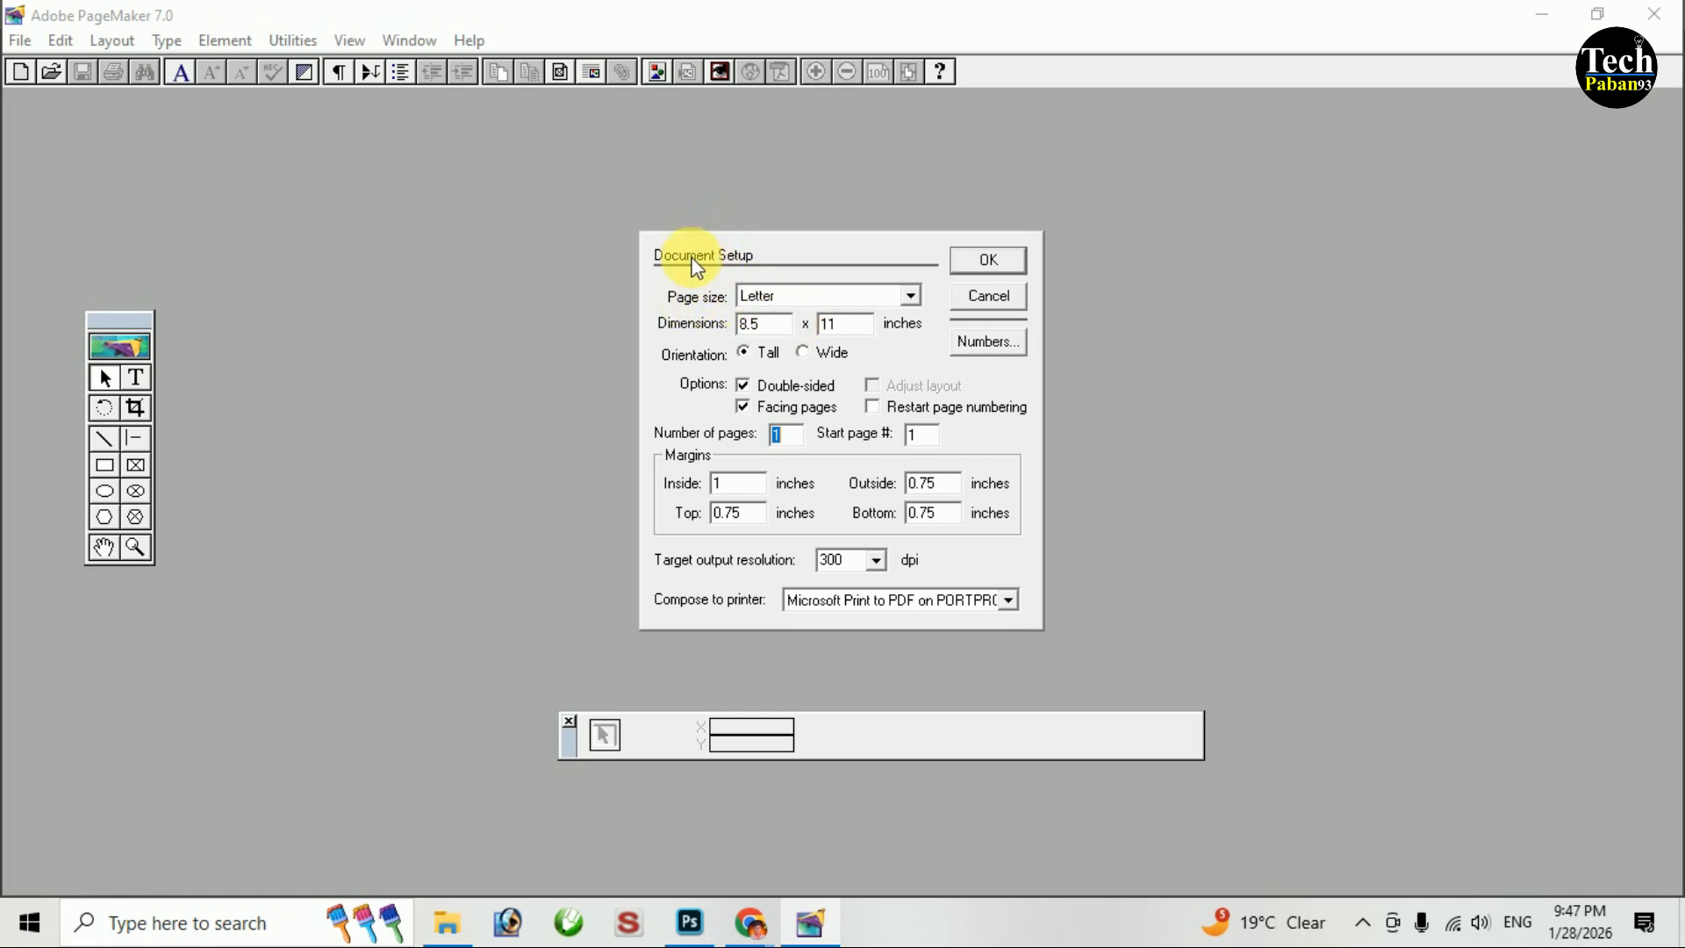
pyautogui.click(757, 299)
pyautogui.moveTo(913, 333)
pyautogui.mouseDown()
pyautogui.moveTo(913, 395)
pyautogui.moveTo(911, 334)
pyautogui.mouseUp()
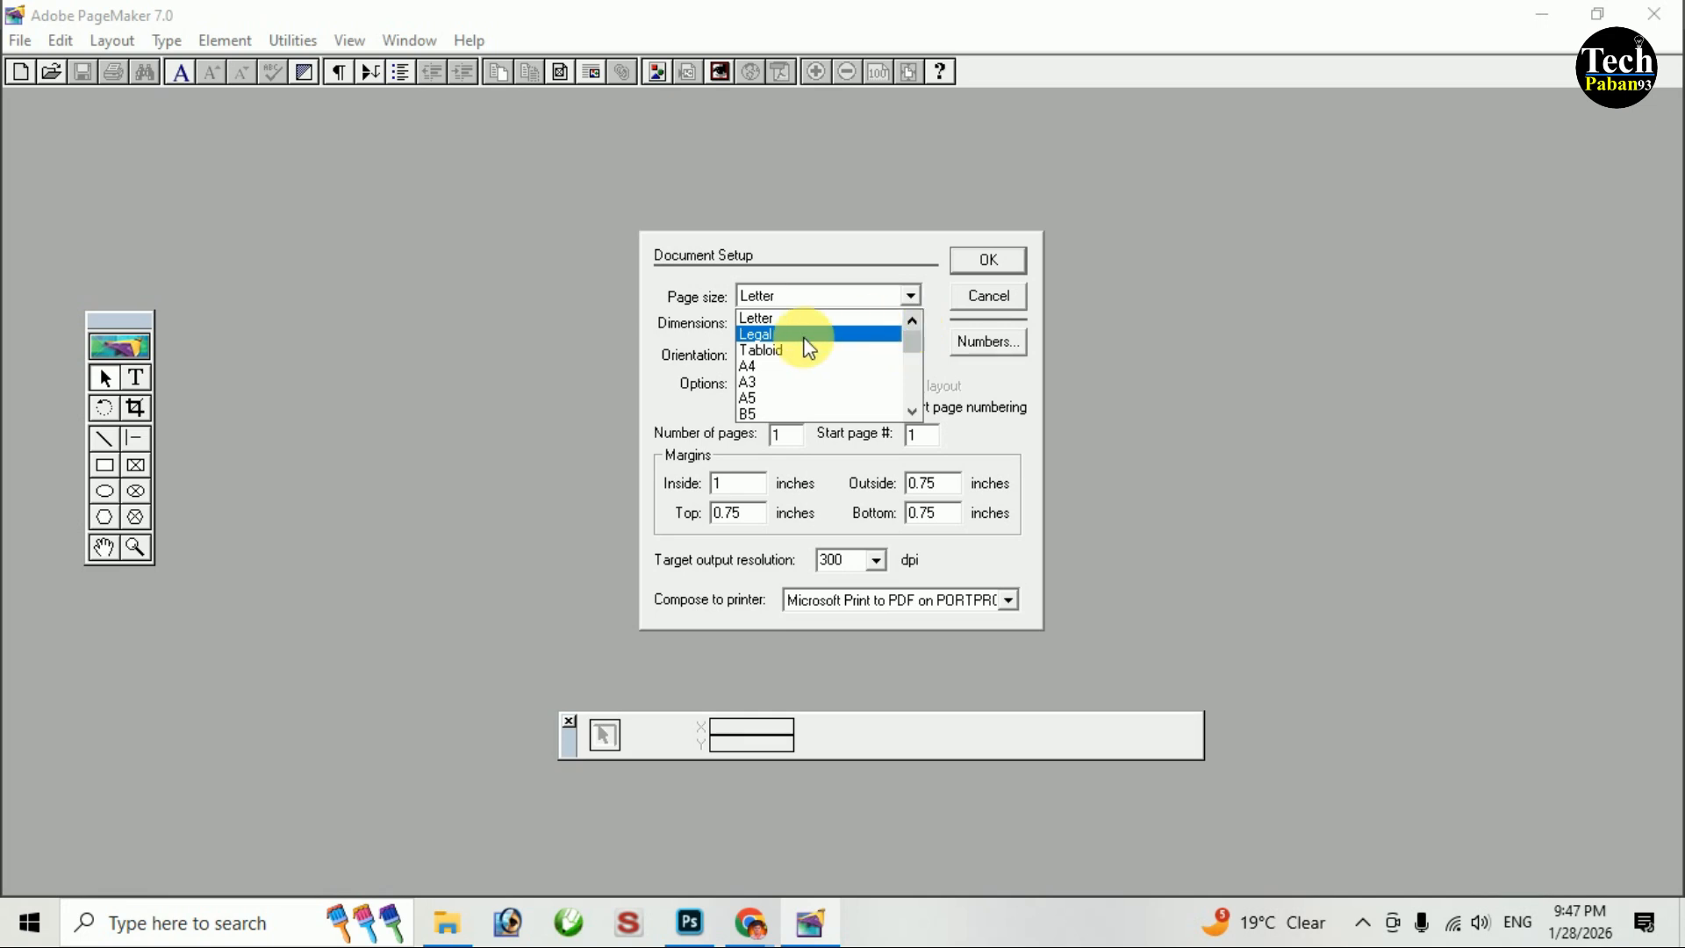
pyautogui.click(760, 369)
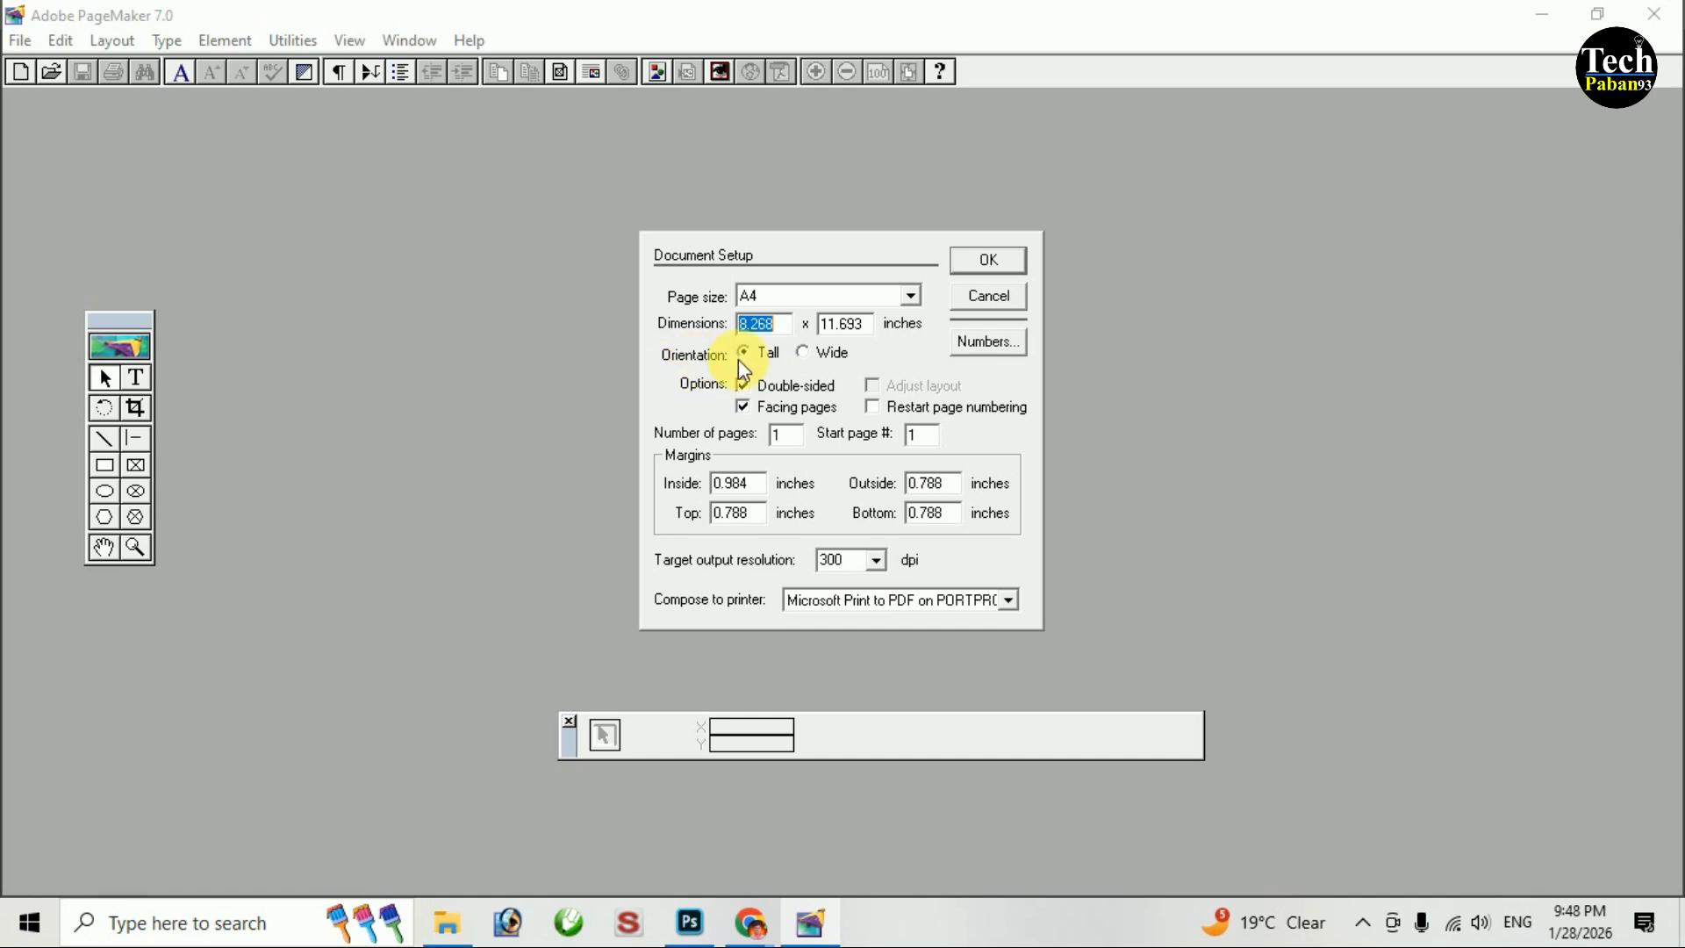
pyautogui.click(803, 355)
pyautogui.click(745, 352)
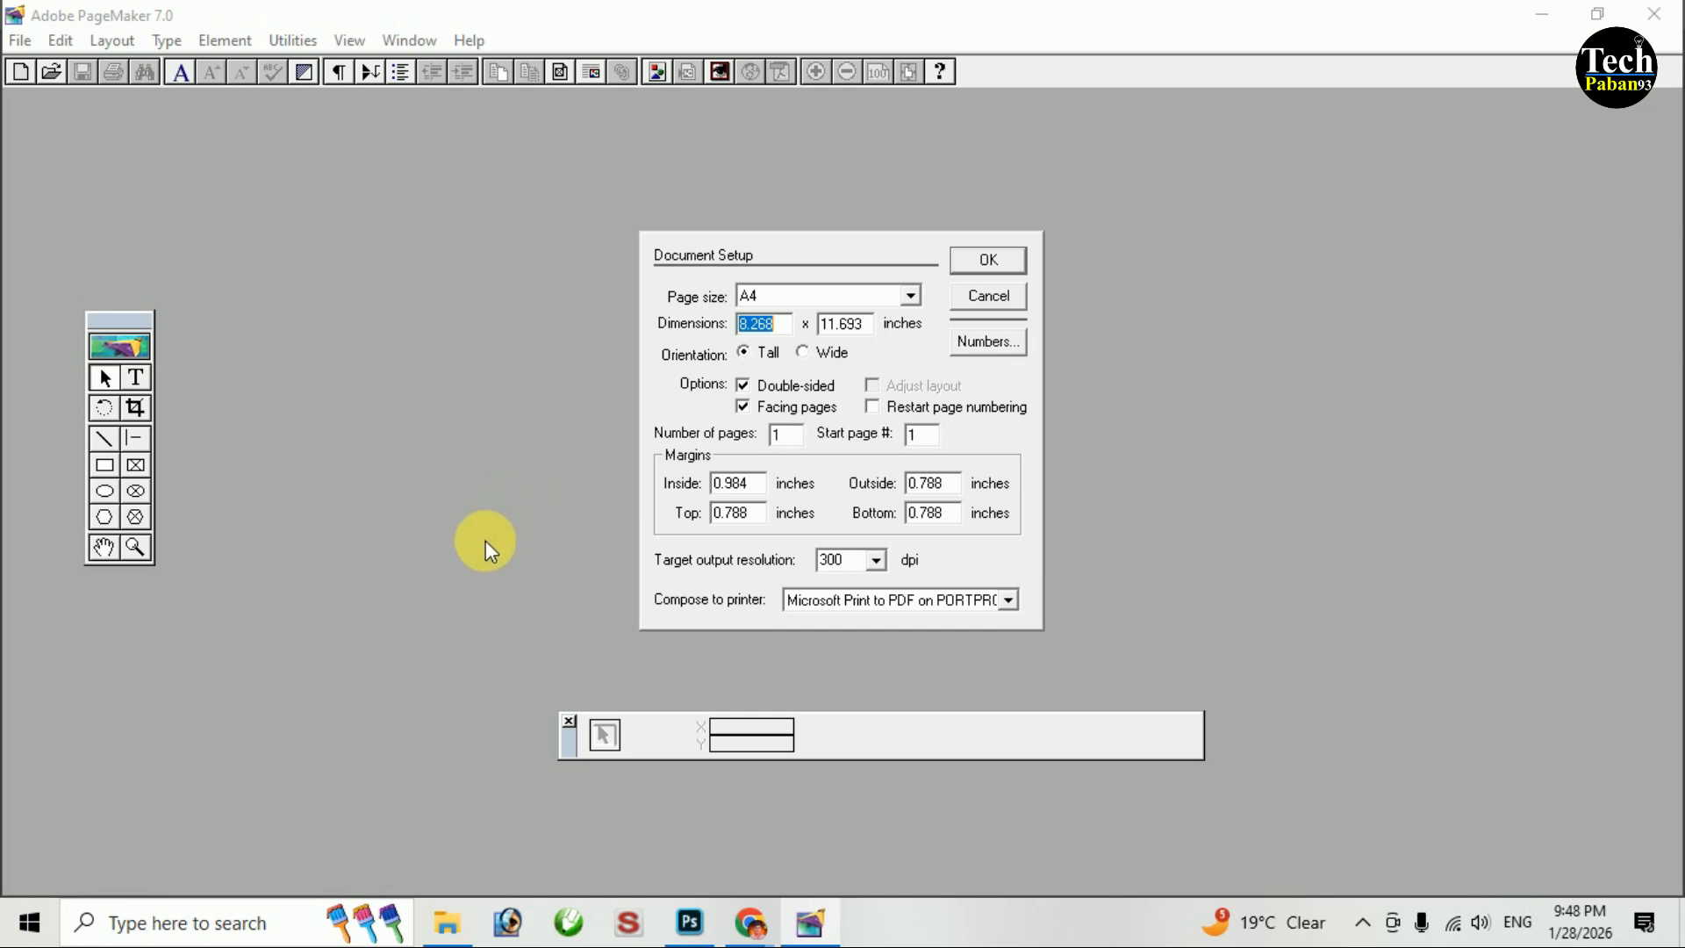
# Examine the number of pages, target output resolution and printer options in the document setup.
pyautogui.doubleClick(780, 435)
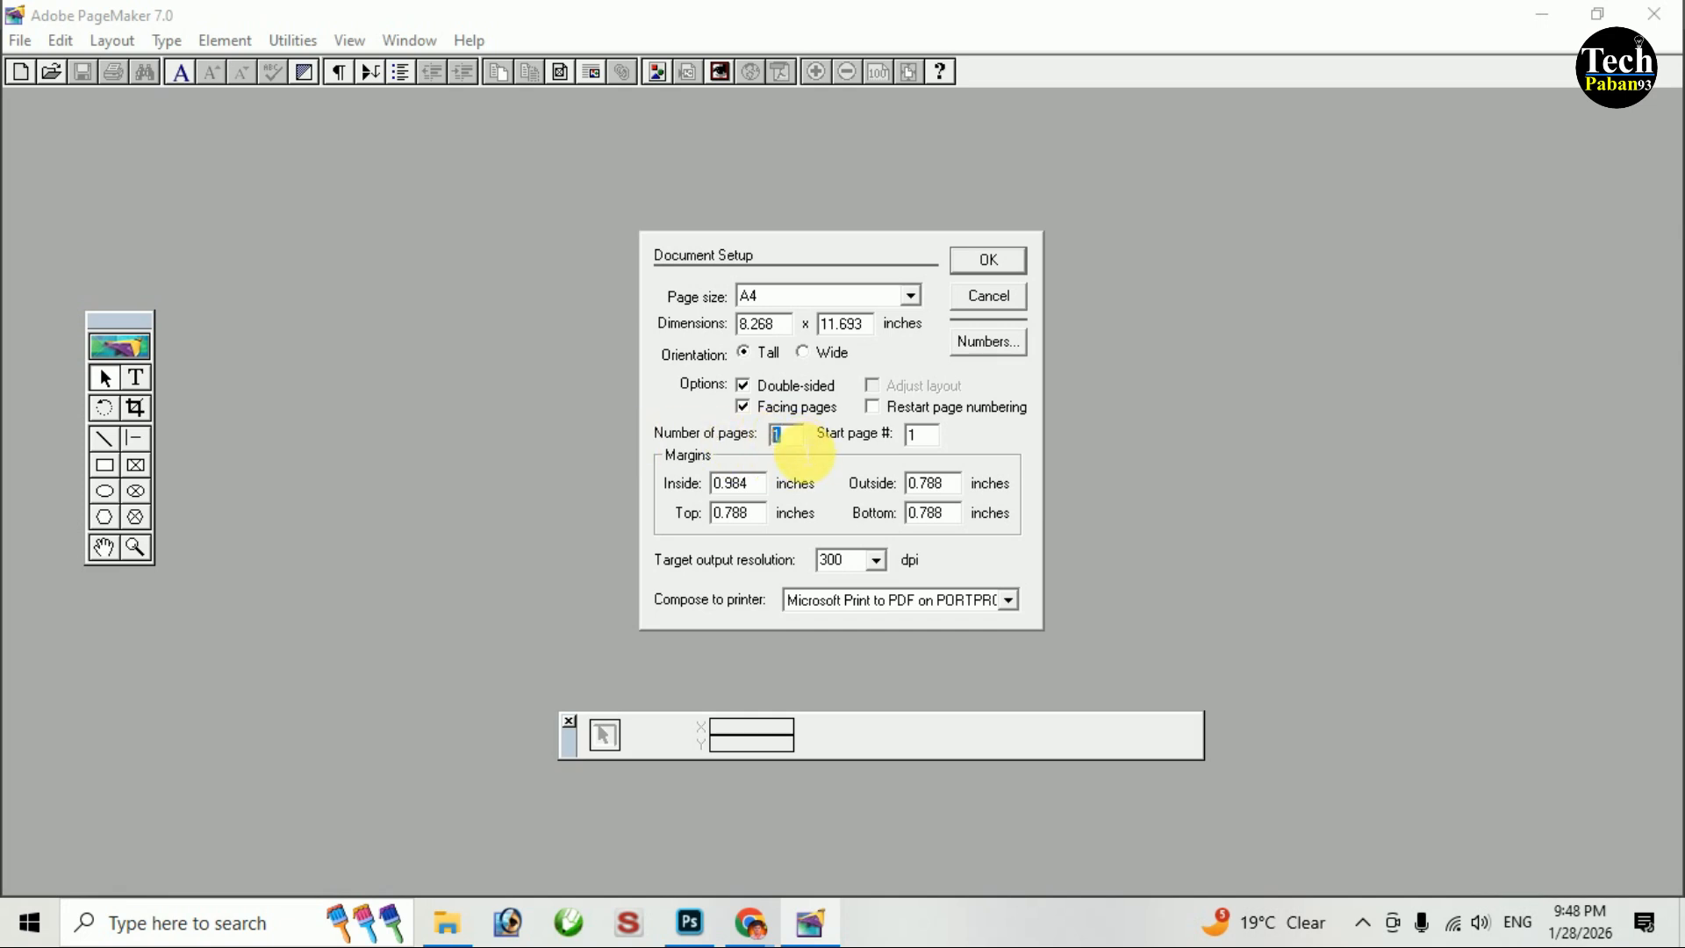
pyautogui.click(793, 443)
pyautogui.doubleClick(787, 444)
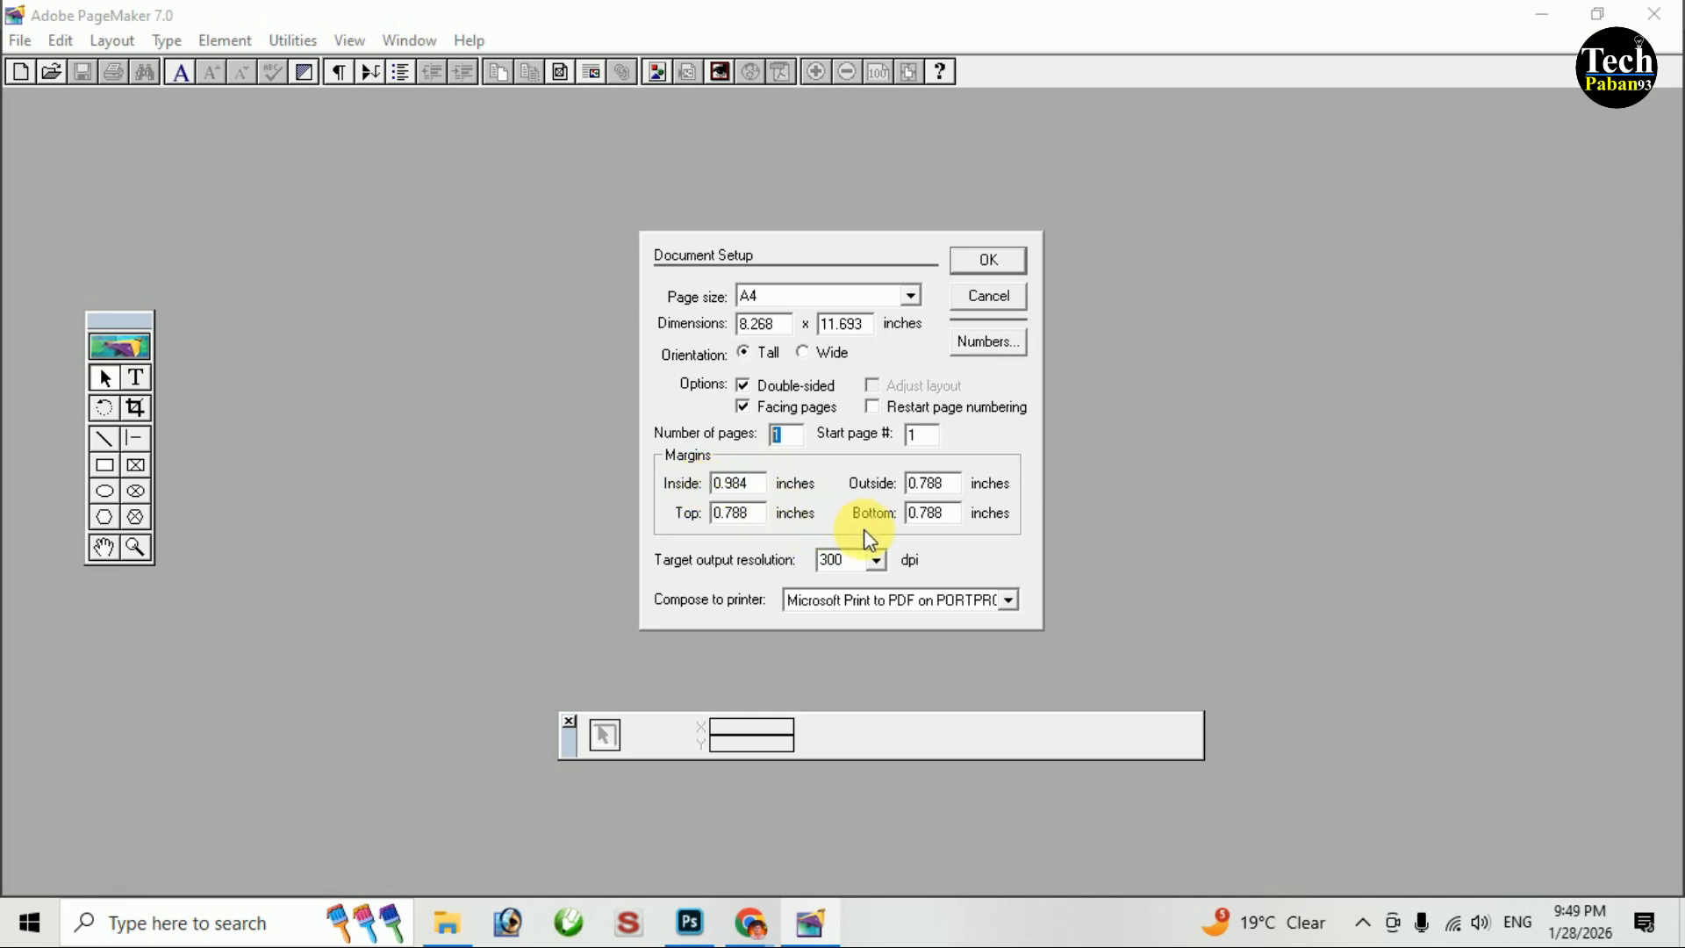
pyautogui.click(876, 560)
pyautogui.click(874, 559)
pyautogui.click(1010, 600)
pyautogui.click(984, 606)
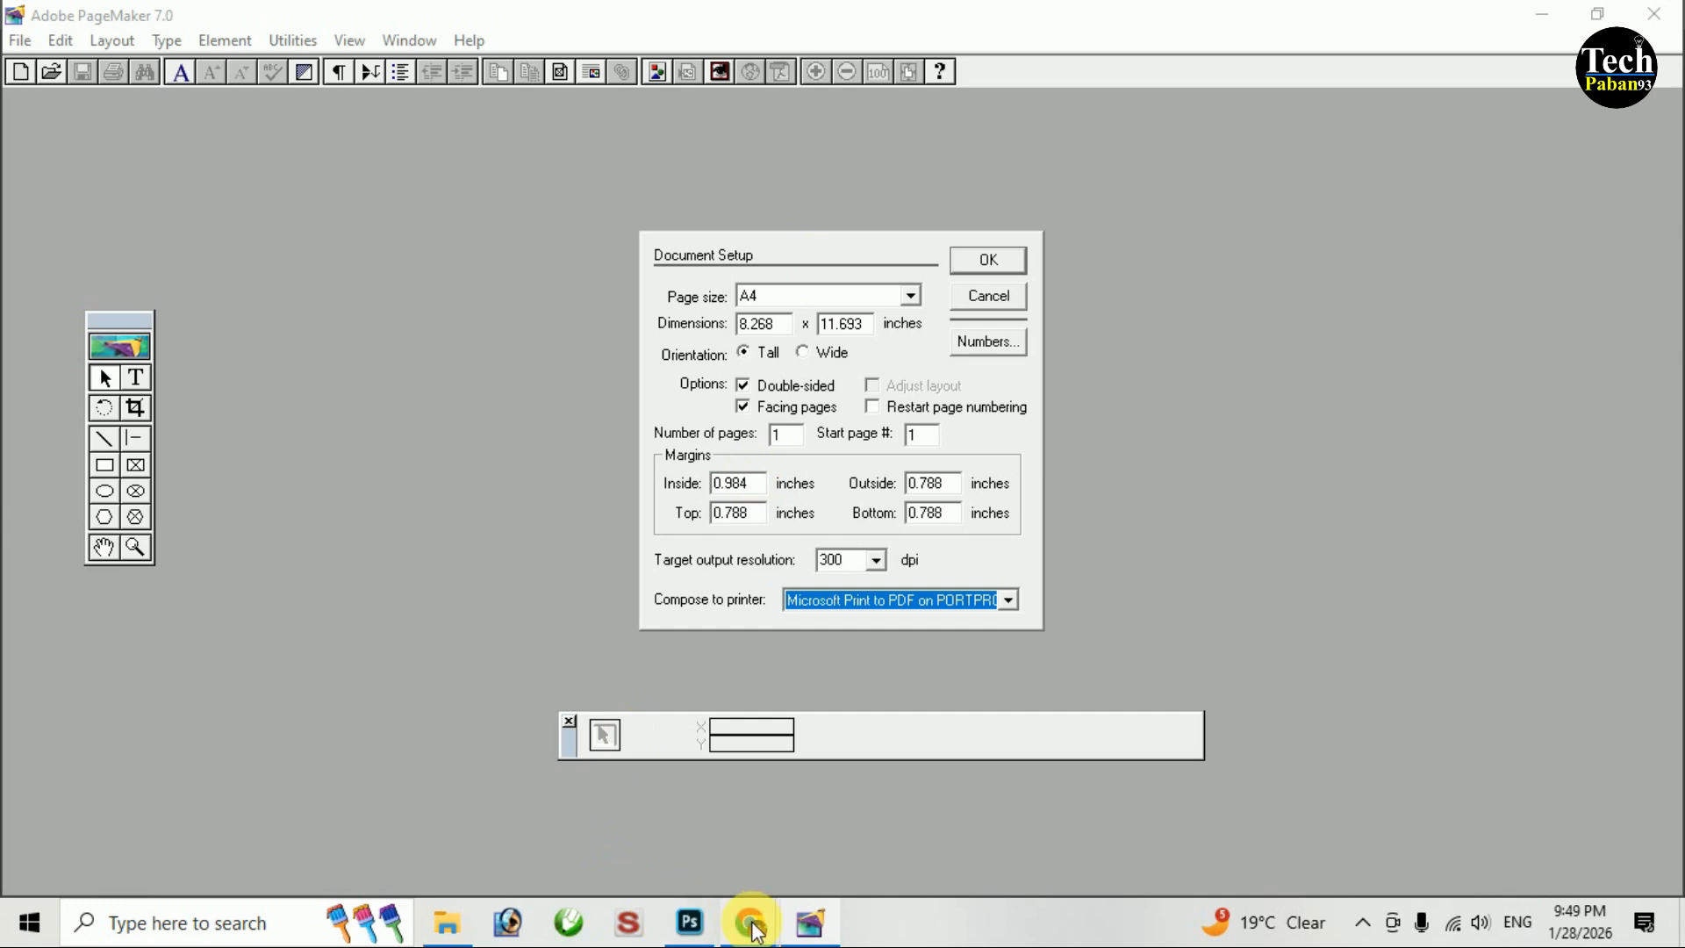
# Switch to the Google Meet call in Chrome, look through the participant list, and return to PageMaker.
pyautogui.moveTo(754, 929)
pyautogui.click(669, 798)
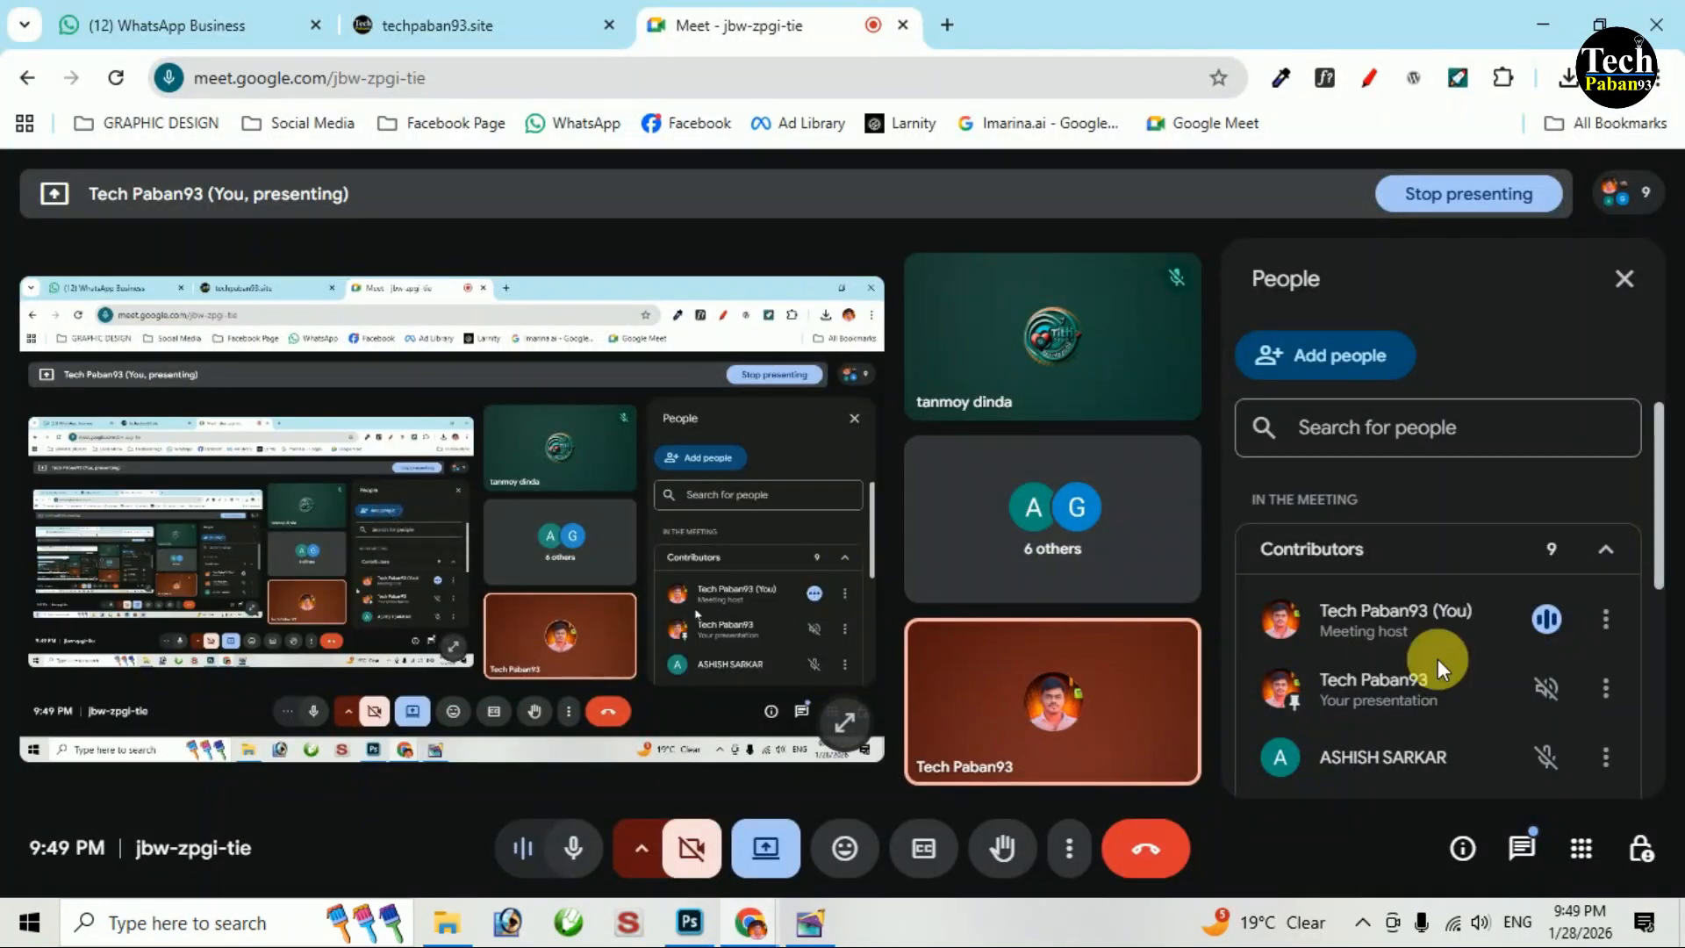
pyautogui.moveTo(1659, 512); pyautogui.dragTo(1679, 635)
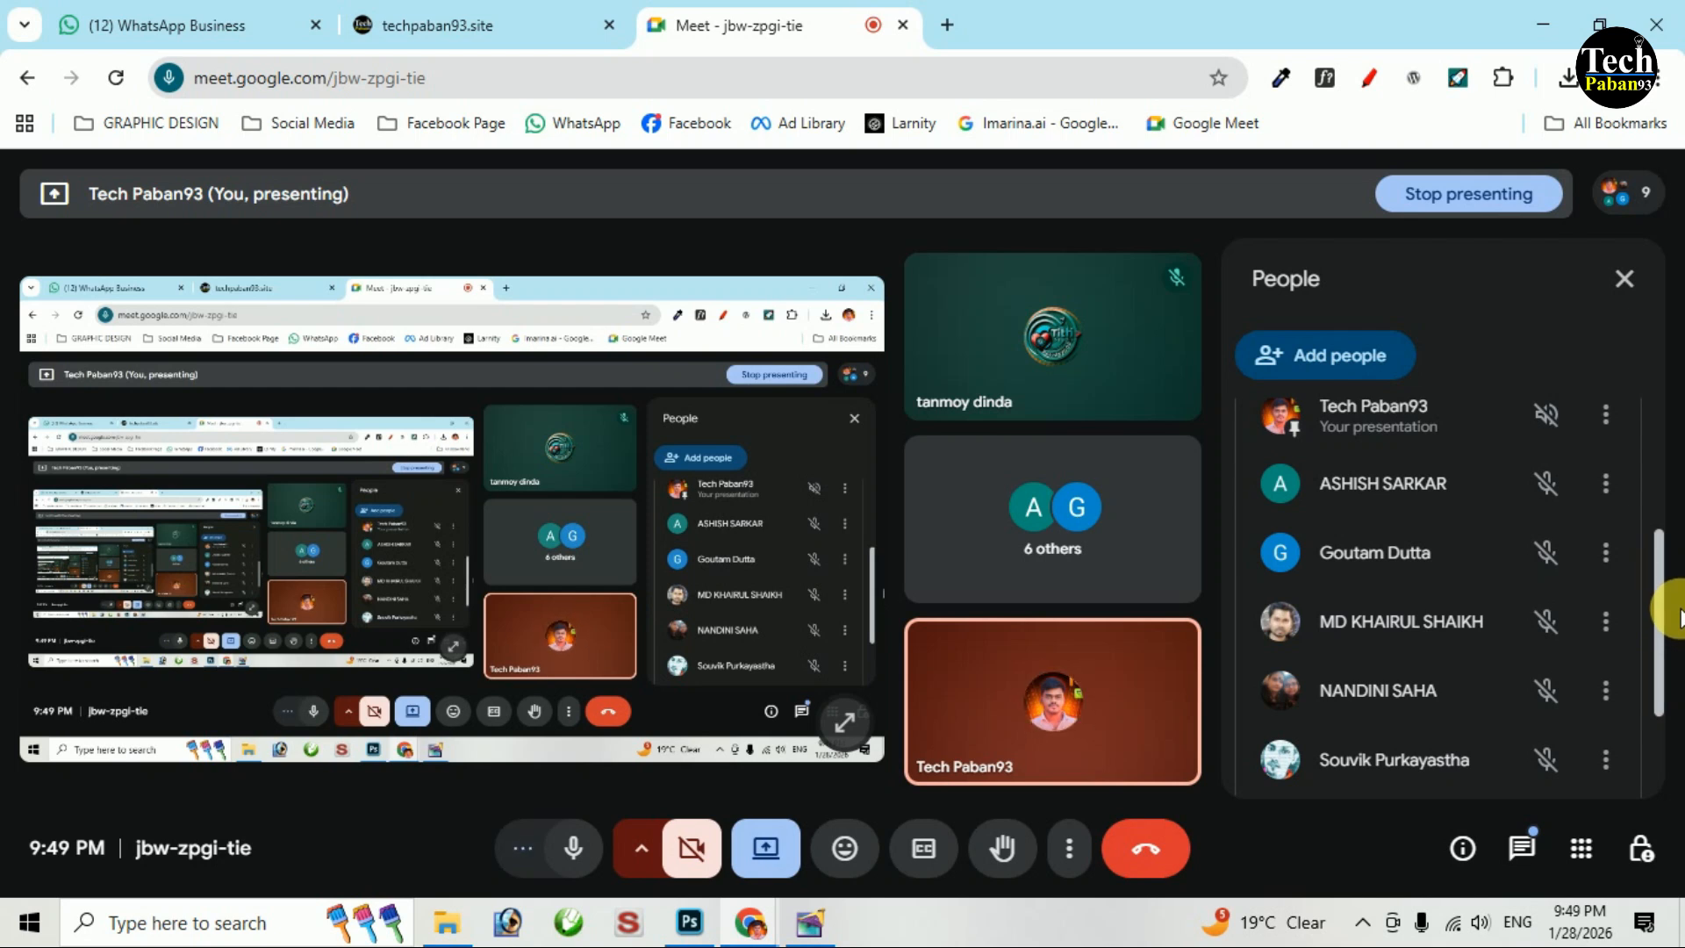
pyautogui.moveTo(1658, 608); pyautogui.dragTo(1670, 463)
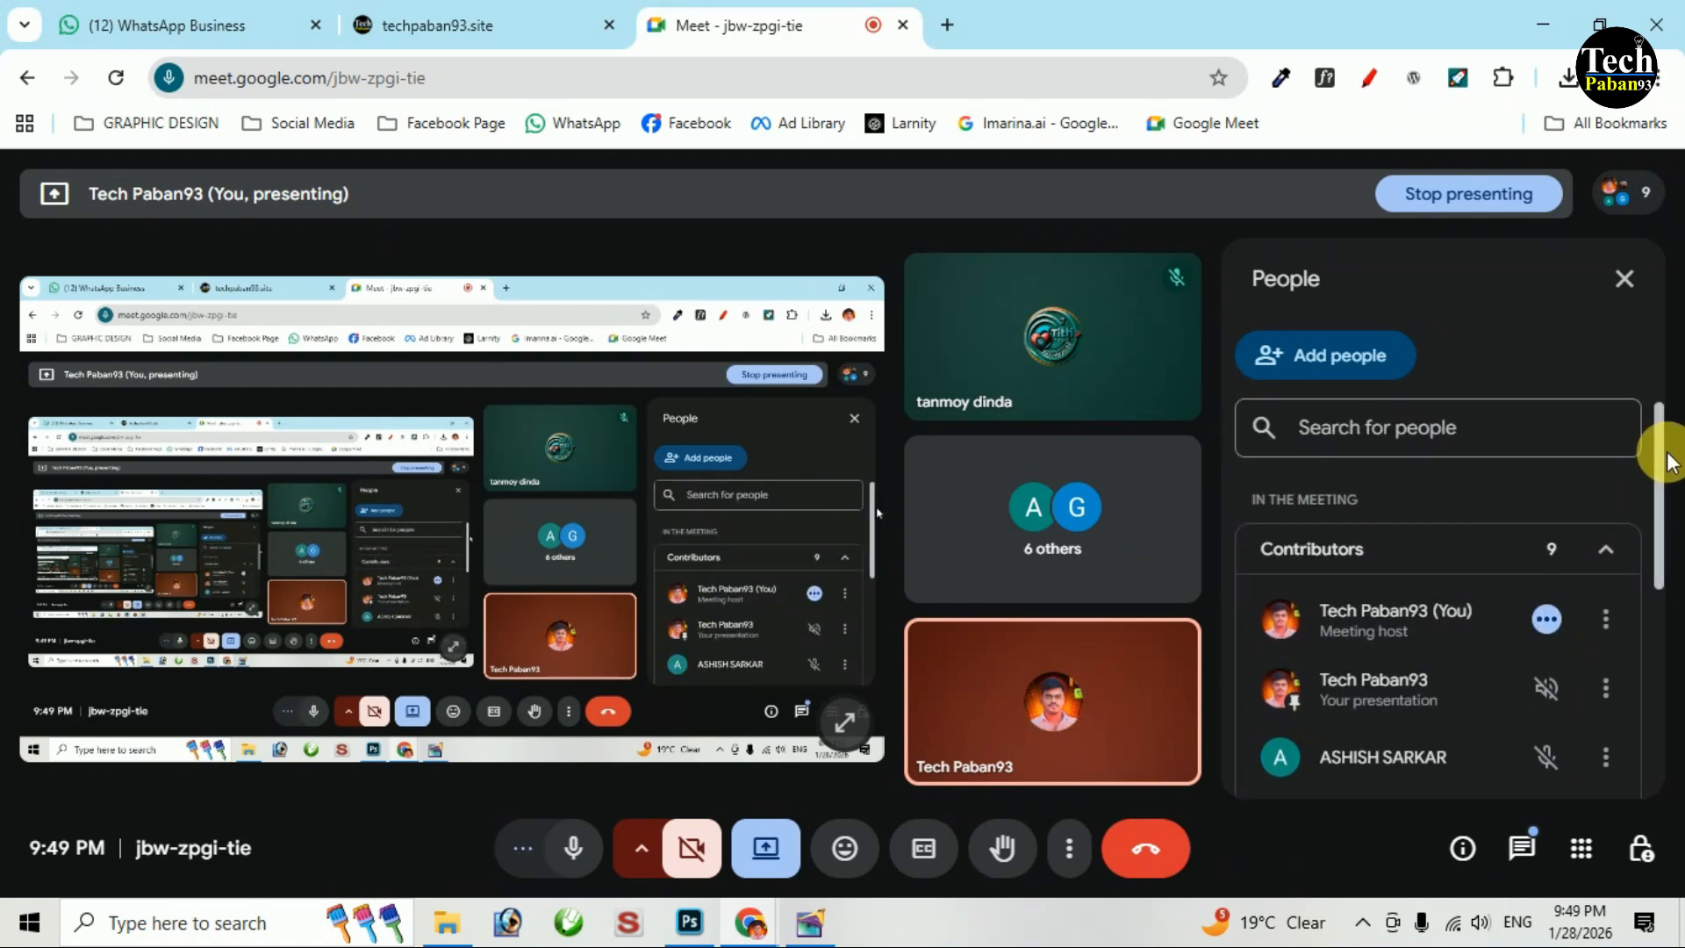
pyautogui.moveTo(1659, 493); pyautogui.dragTo(1650, 625)
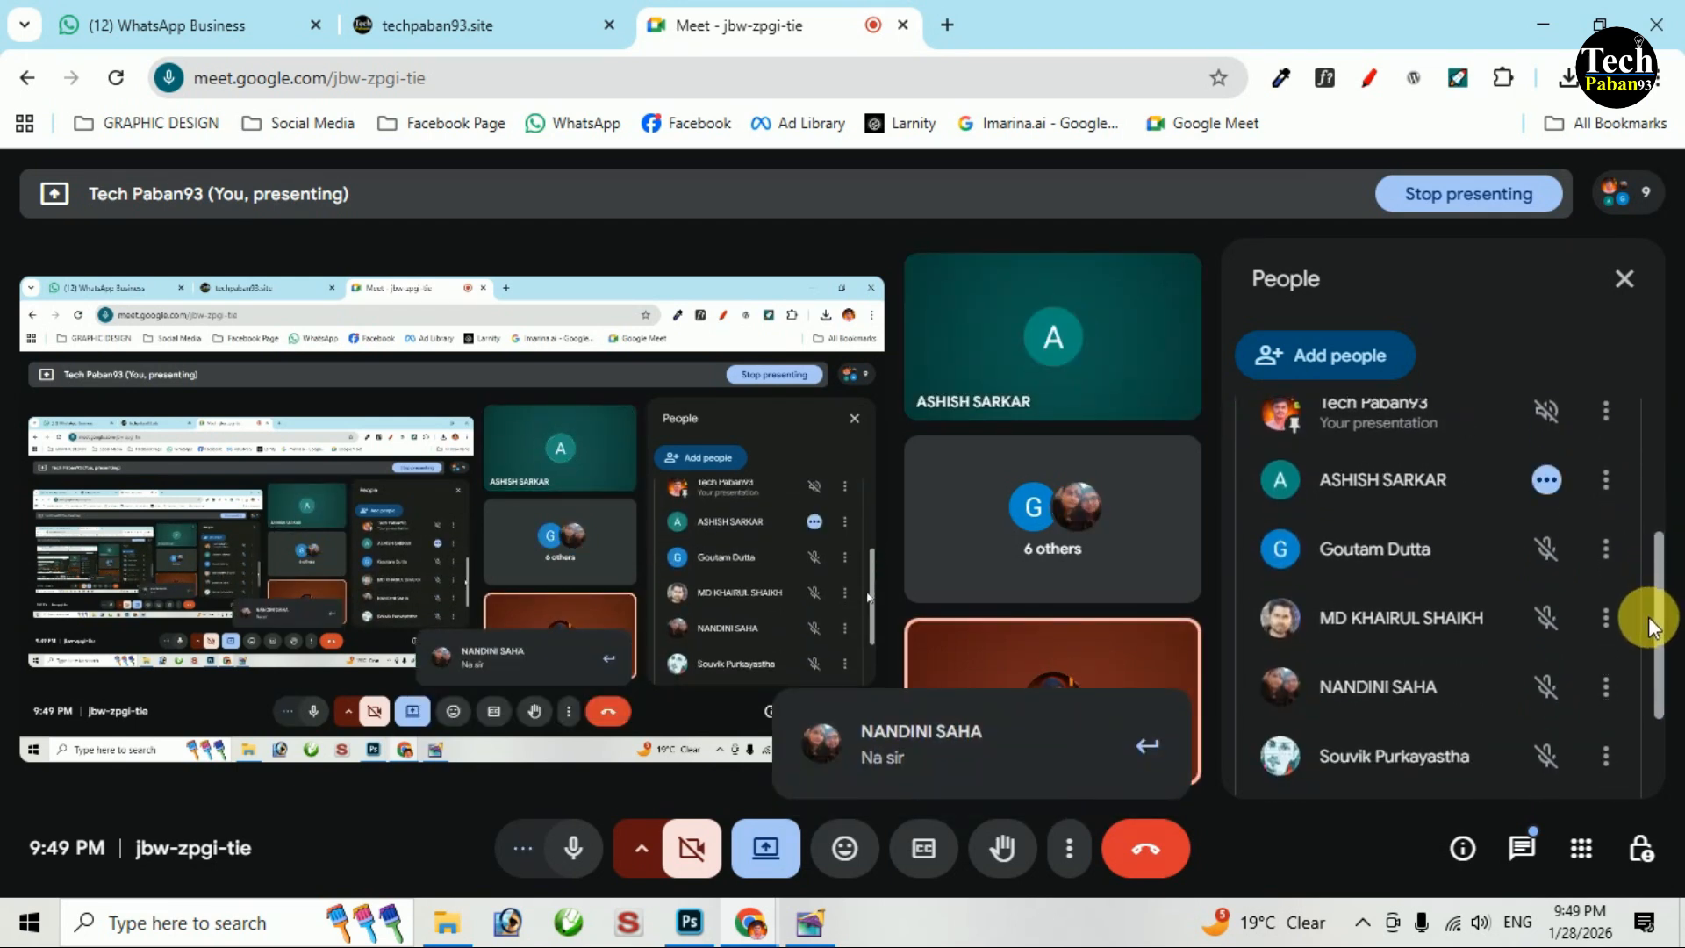
pyautogui.moveTo(1650, 625); pyautogui.dragTo(1661, 395)
pyautogui.click(1543, 25)
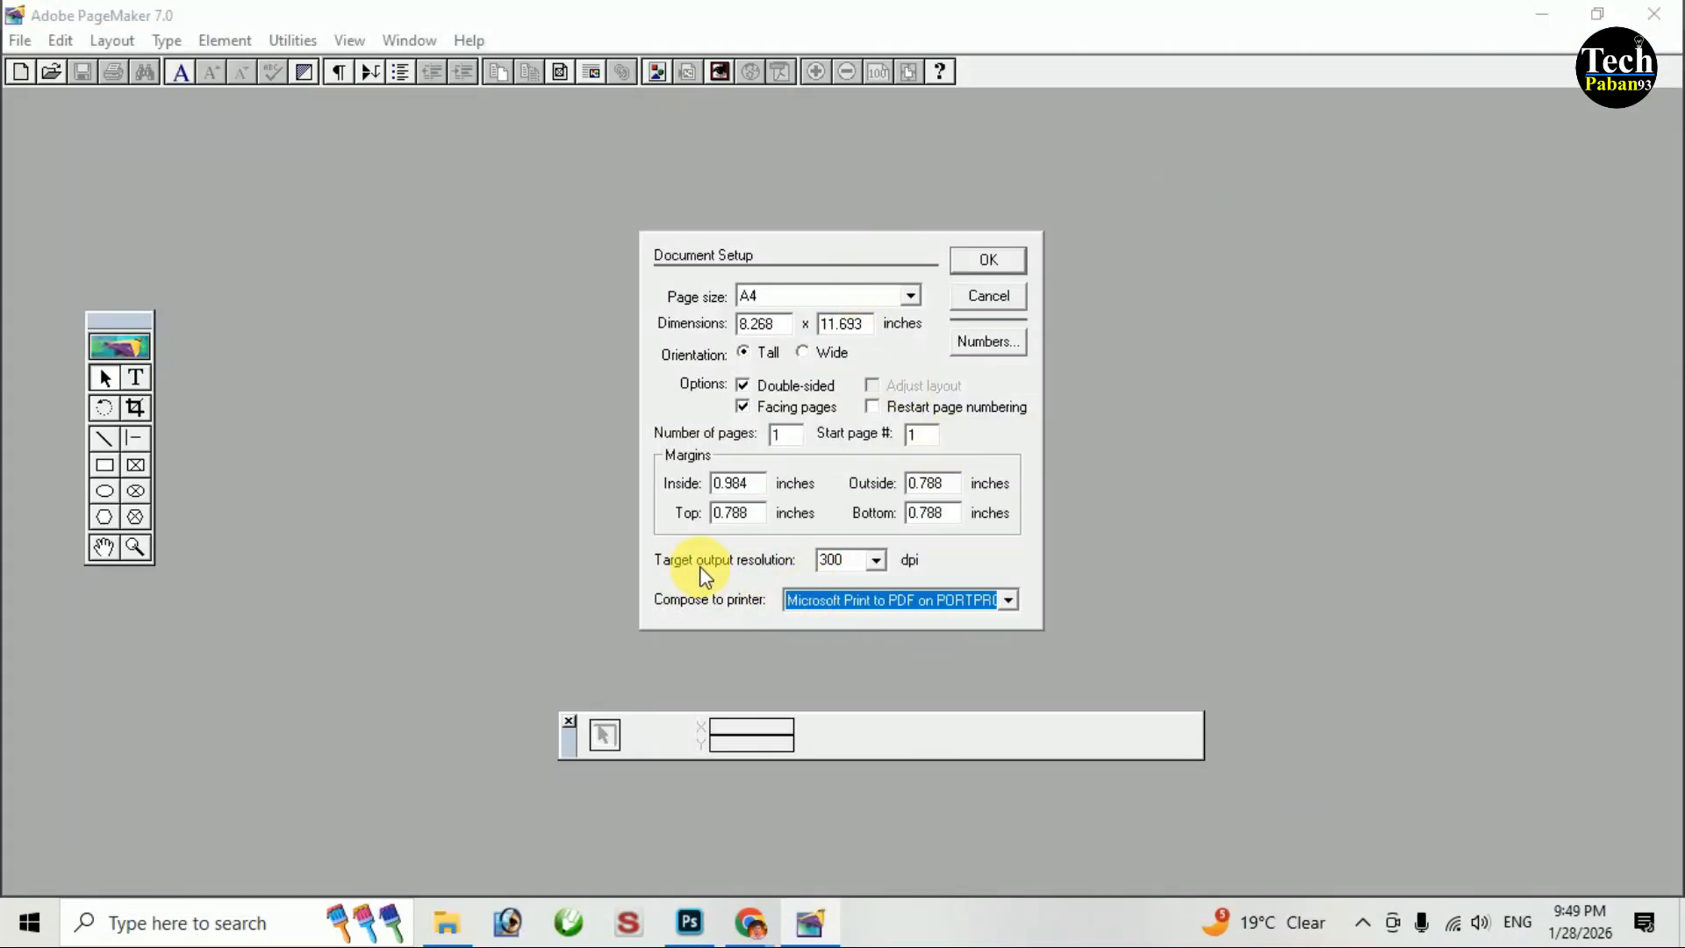
# Create the publication with a target output resolution of 300 dpi, and maximize its window.
pyautogui.click(883, 563)
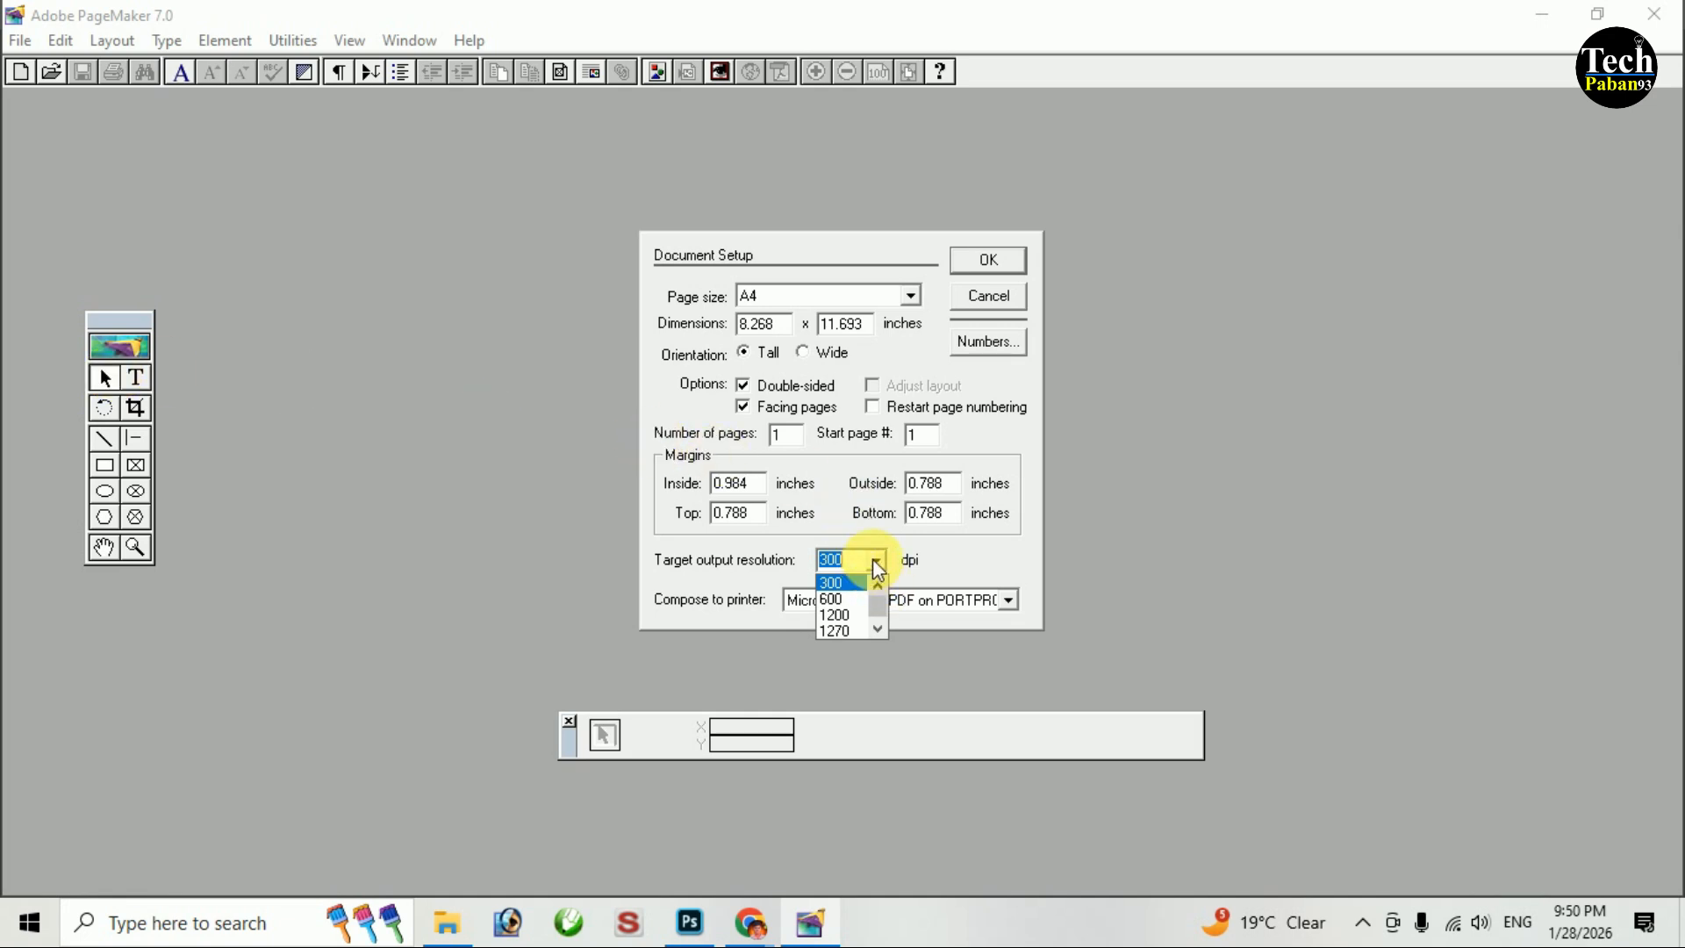
pyautogui.click(829, 583)
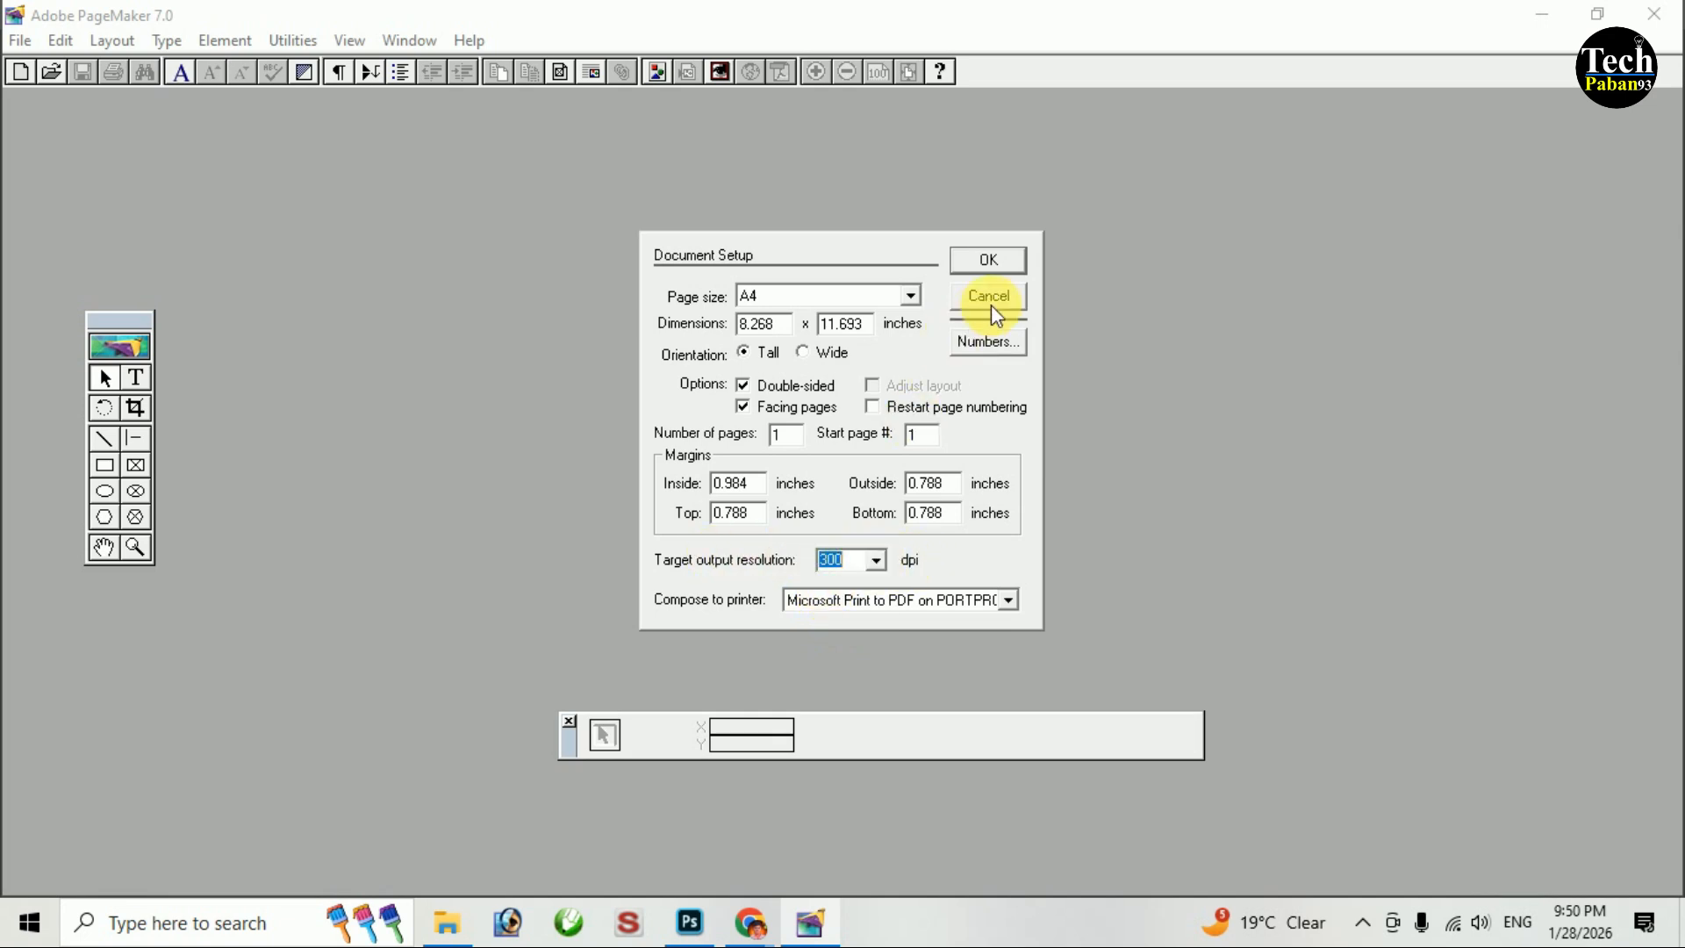
pyautogui.click(990, 261)
pyautogui.moveTo(676, 112); pyautogui.dragTo(646, 198)
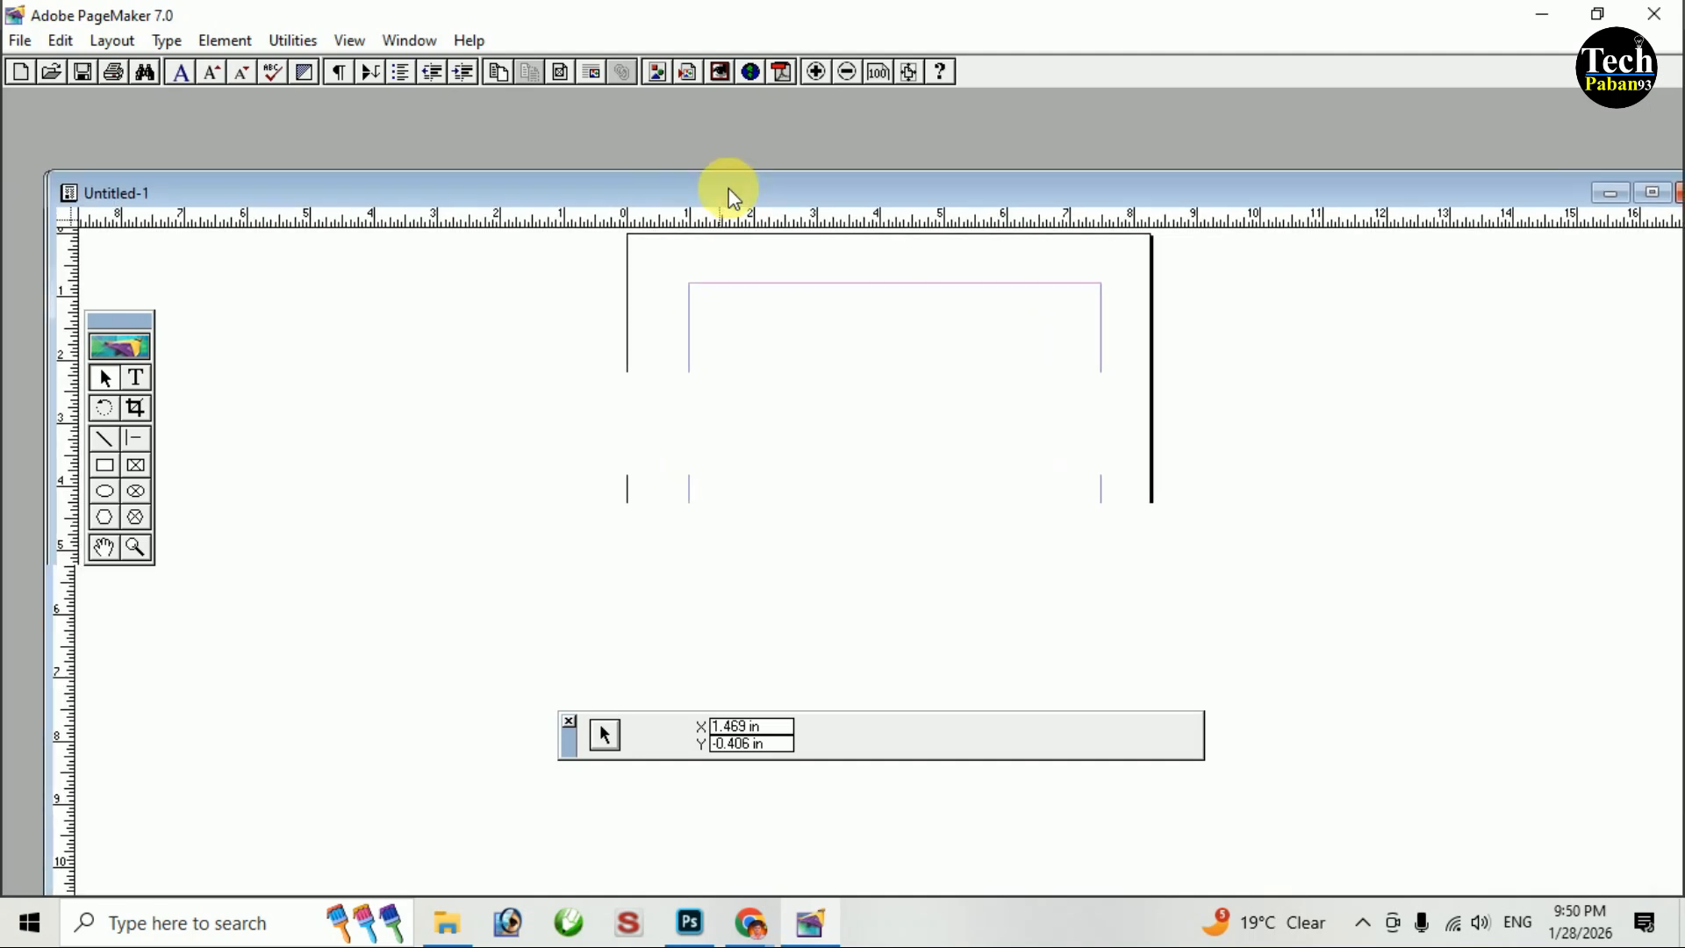
pyautogui.doubleClick(664, 189)
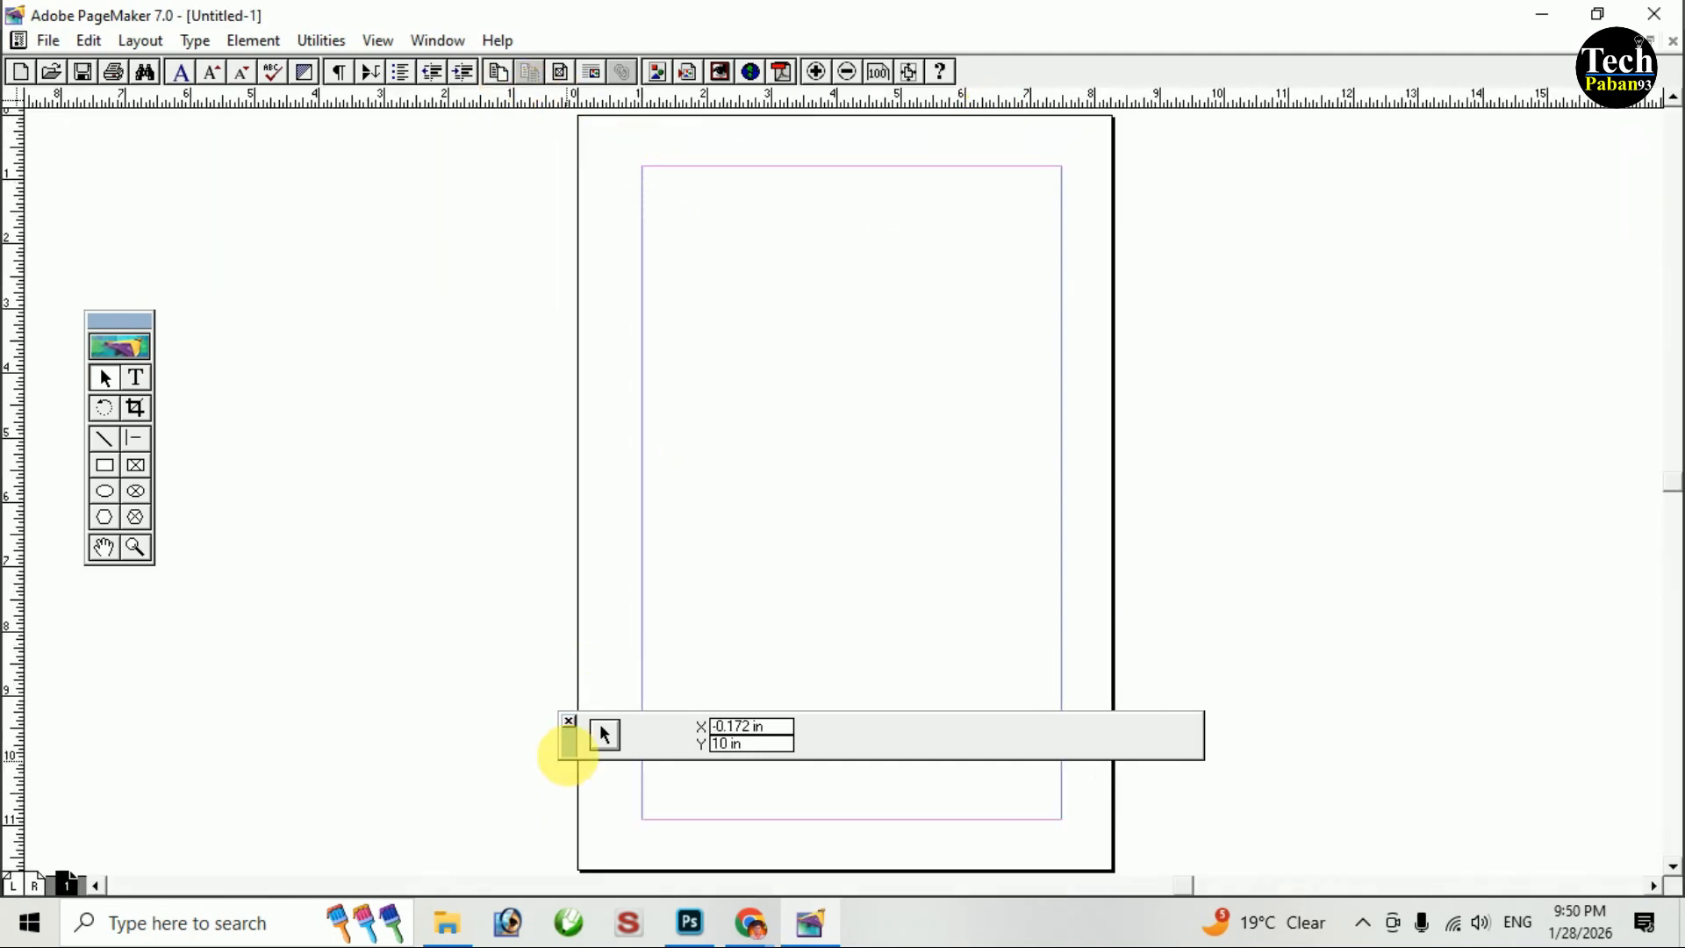
# Move the Control palette down to the lower edge of the page, clear of the margin area.
pyautogui.moveTo(572, 738); pyautogui.dragTo(611, 850)
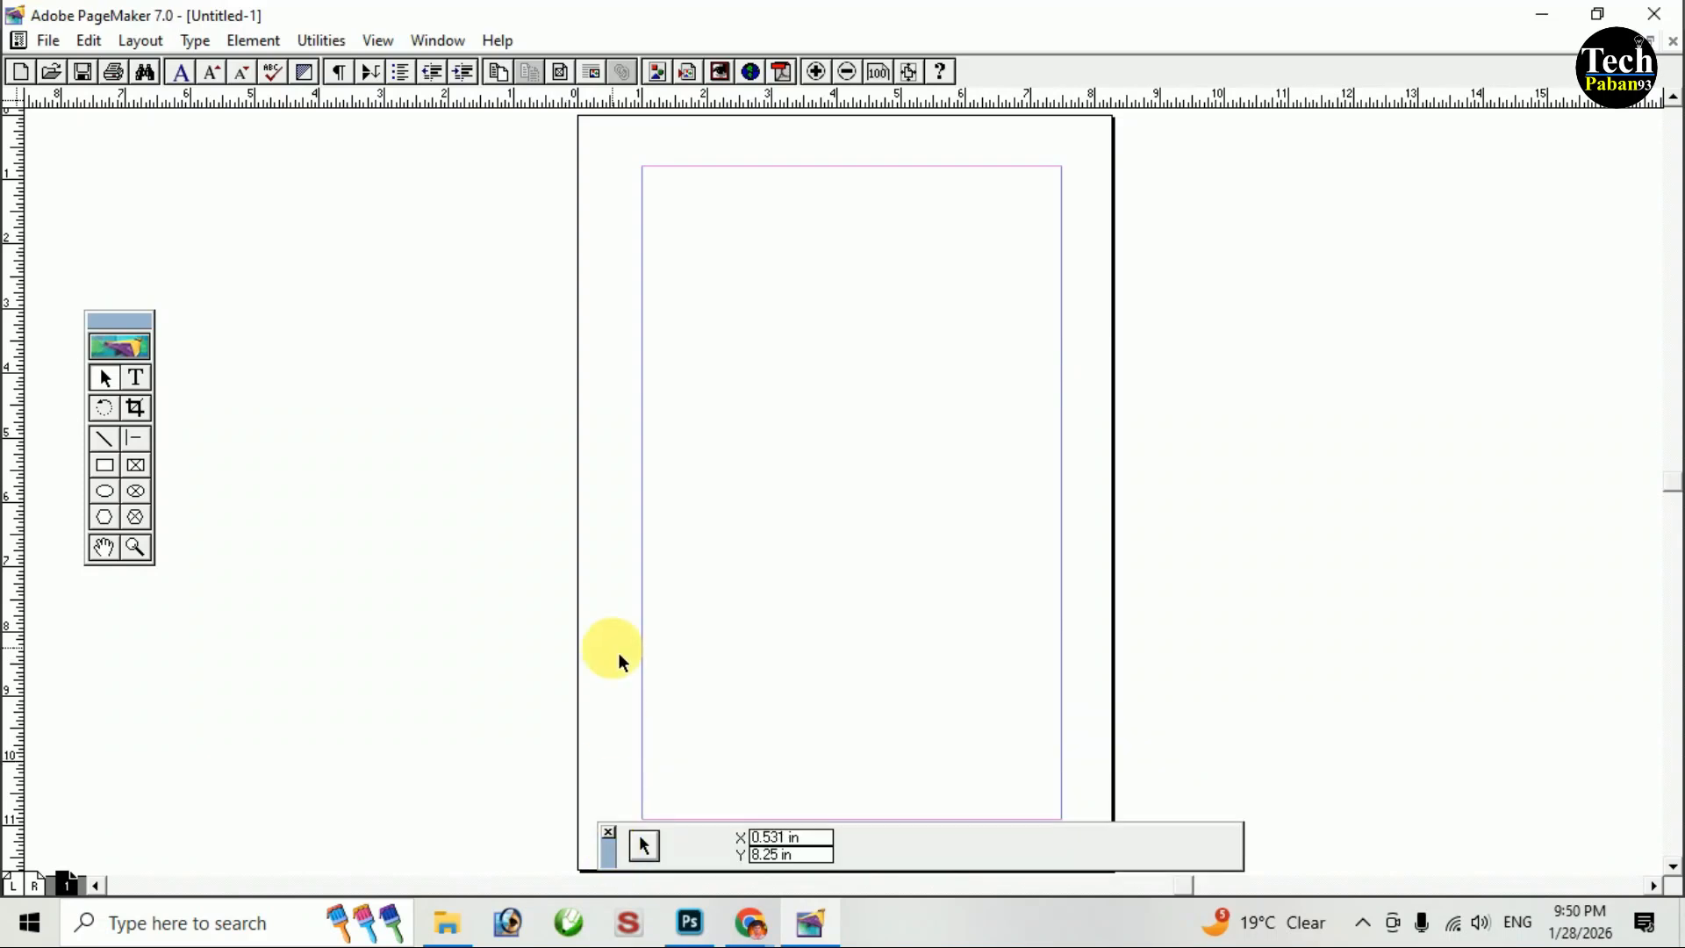
pyautogui.keyDown('alt'); pyautogui.moveTo(689, 555); pyautogui.dragTo(711, 466); pyautogui.keyUp('alt')
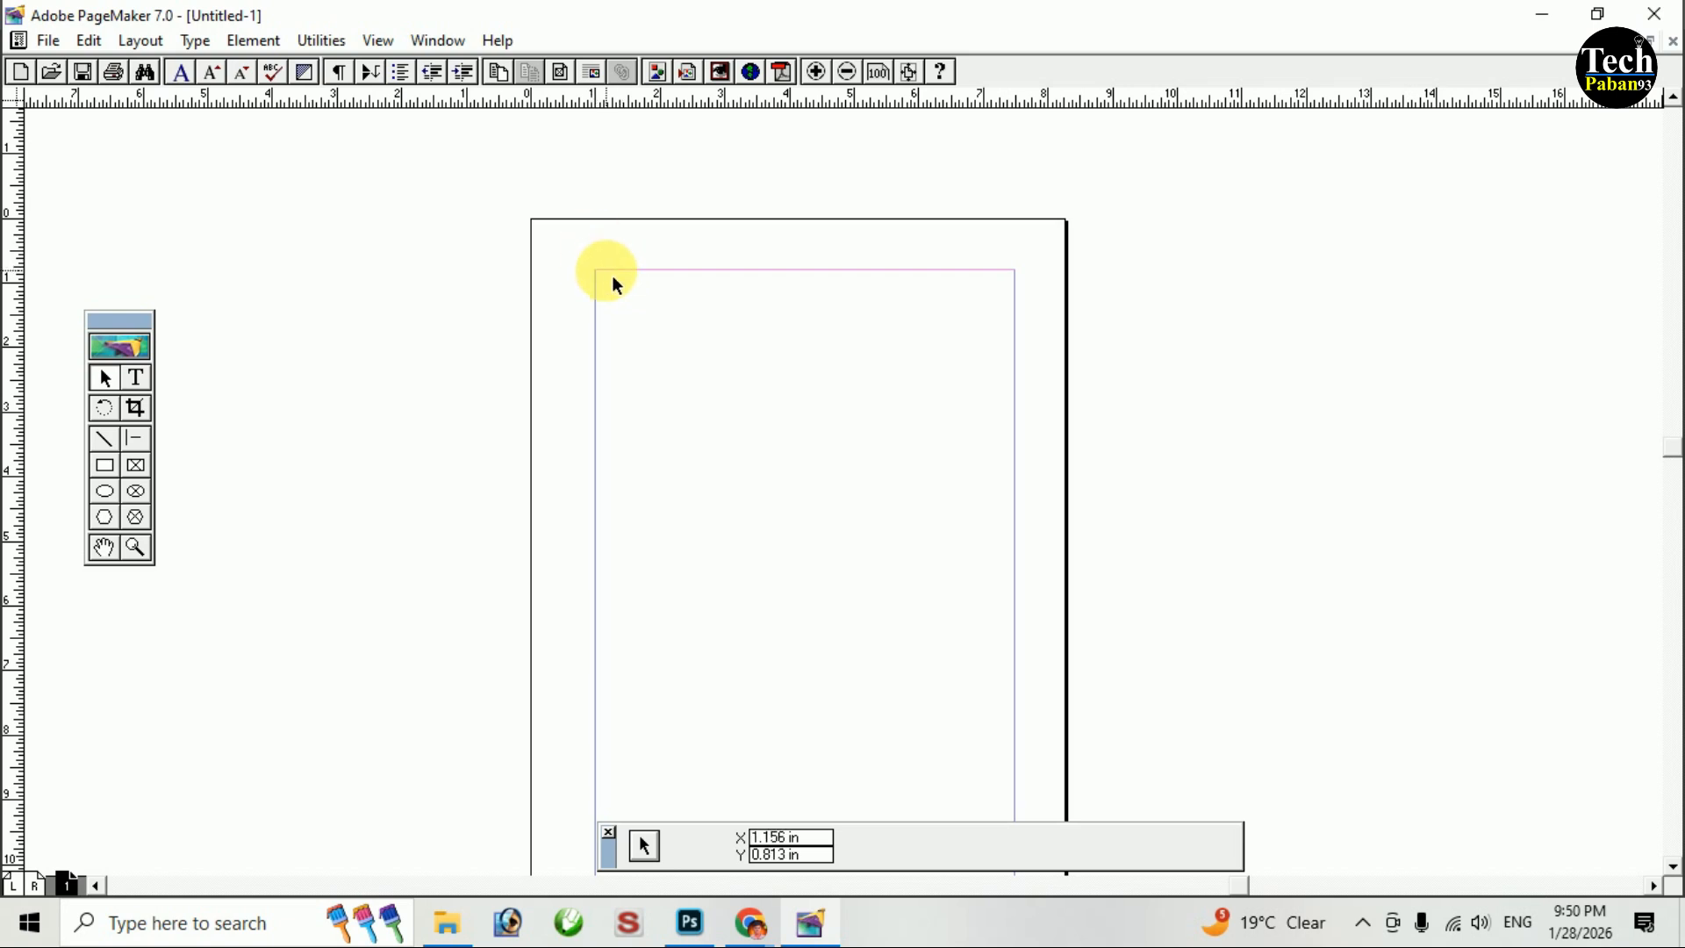
pyautogui.moveTo(640, 384); pyautogui.dragTo(672, 307)
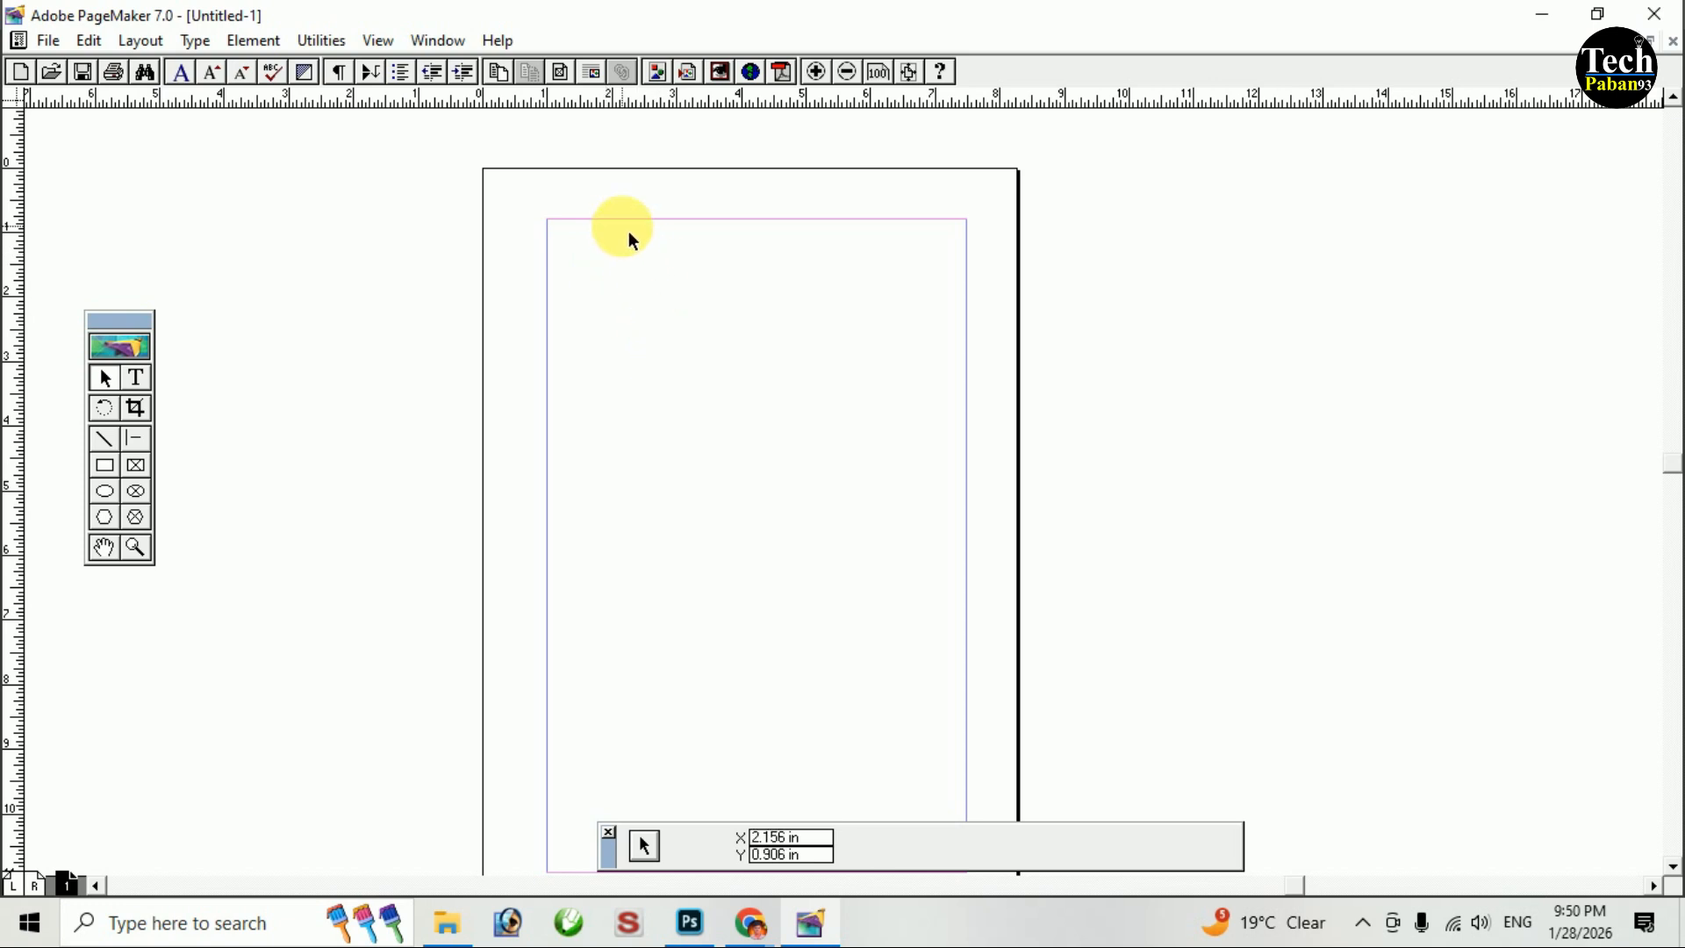
# Change the measurement units of both the horizontal and vertical rulers to Millimeters.
pyautogui.rightClick(656, 103)
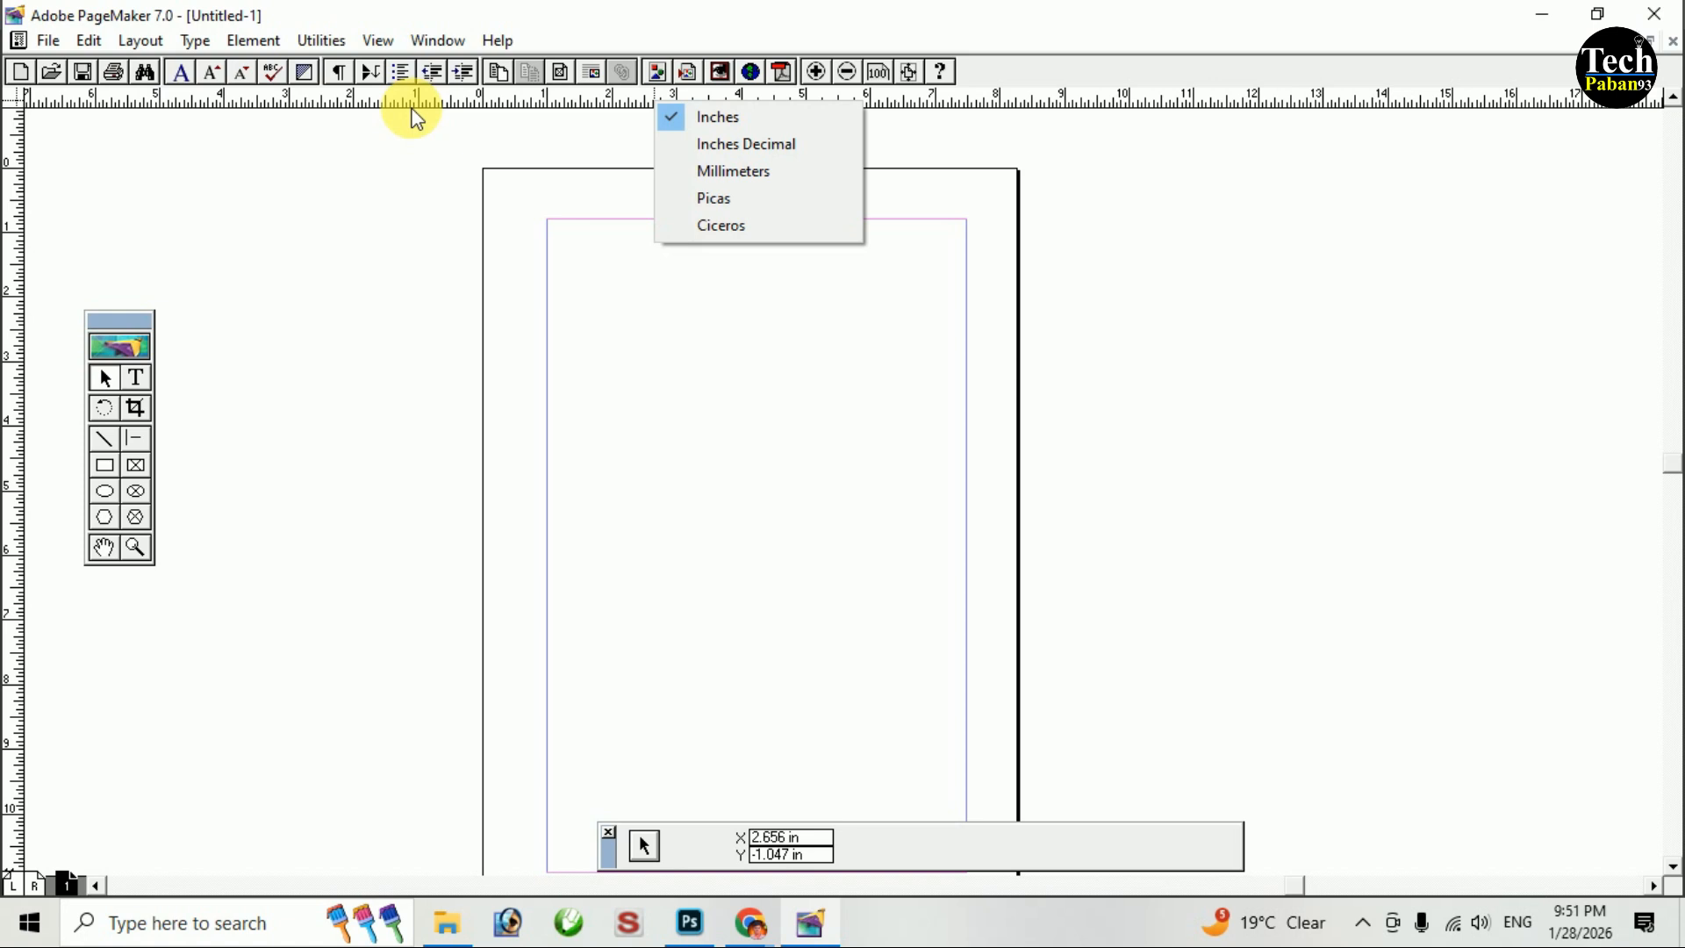
pyautogui.rightClick(628, 91)
pyautogui.click(716, 161)
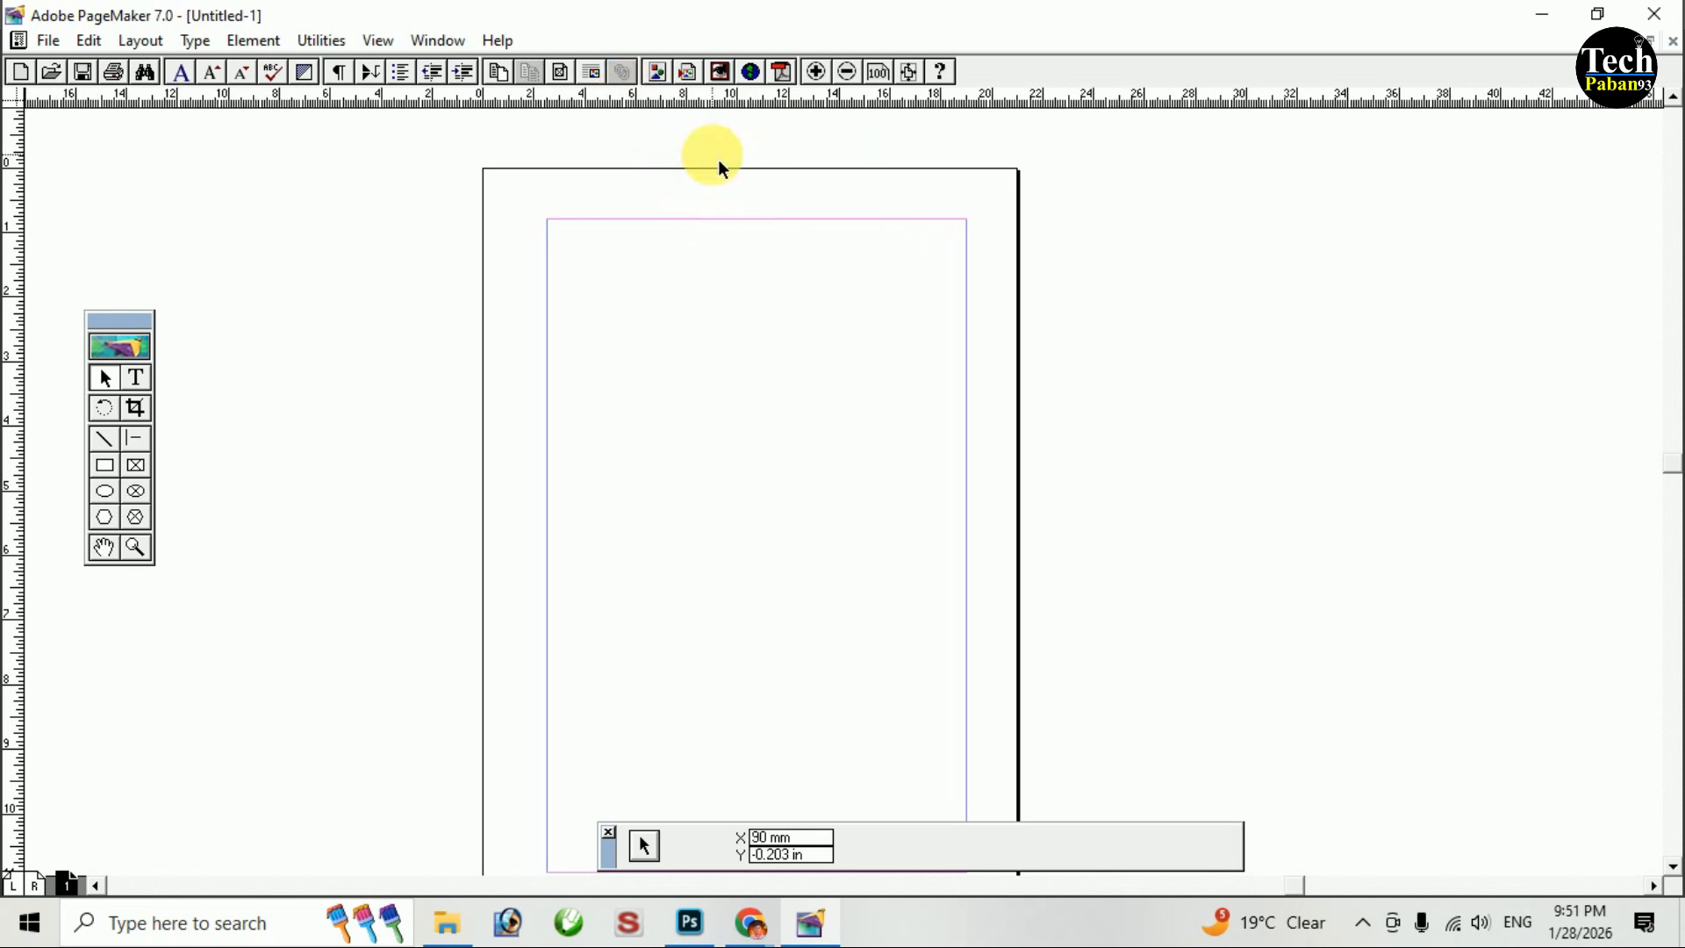
pyautogui.rightClick(17, 400)
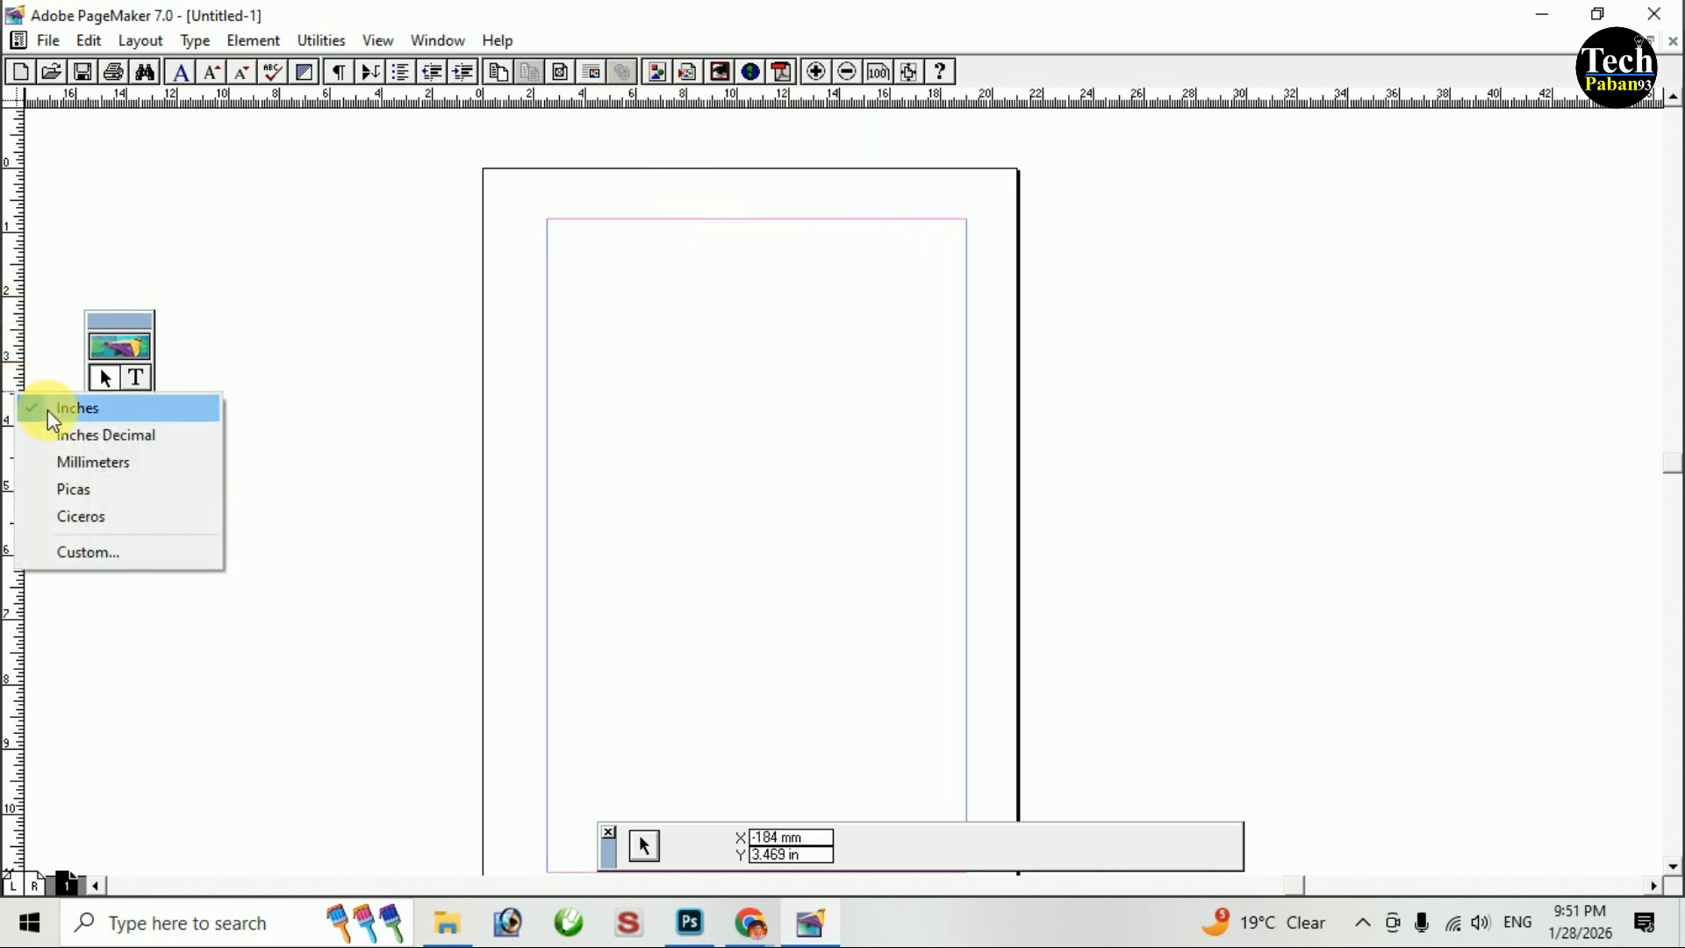
pyautogui.click(87, 458)
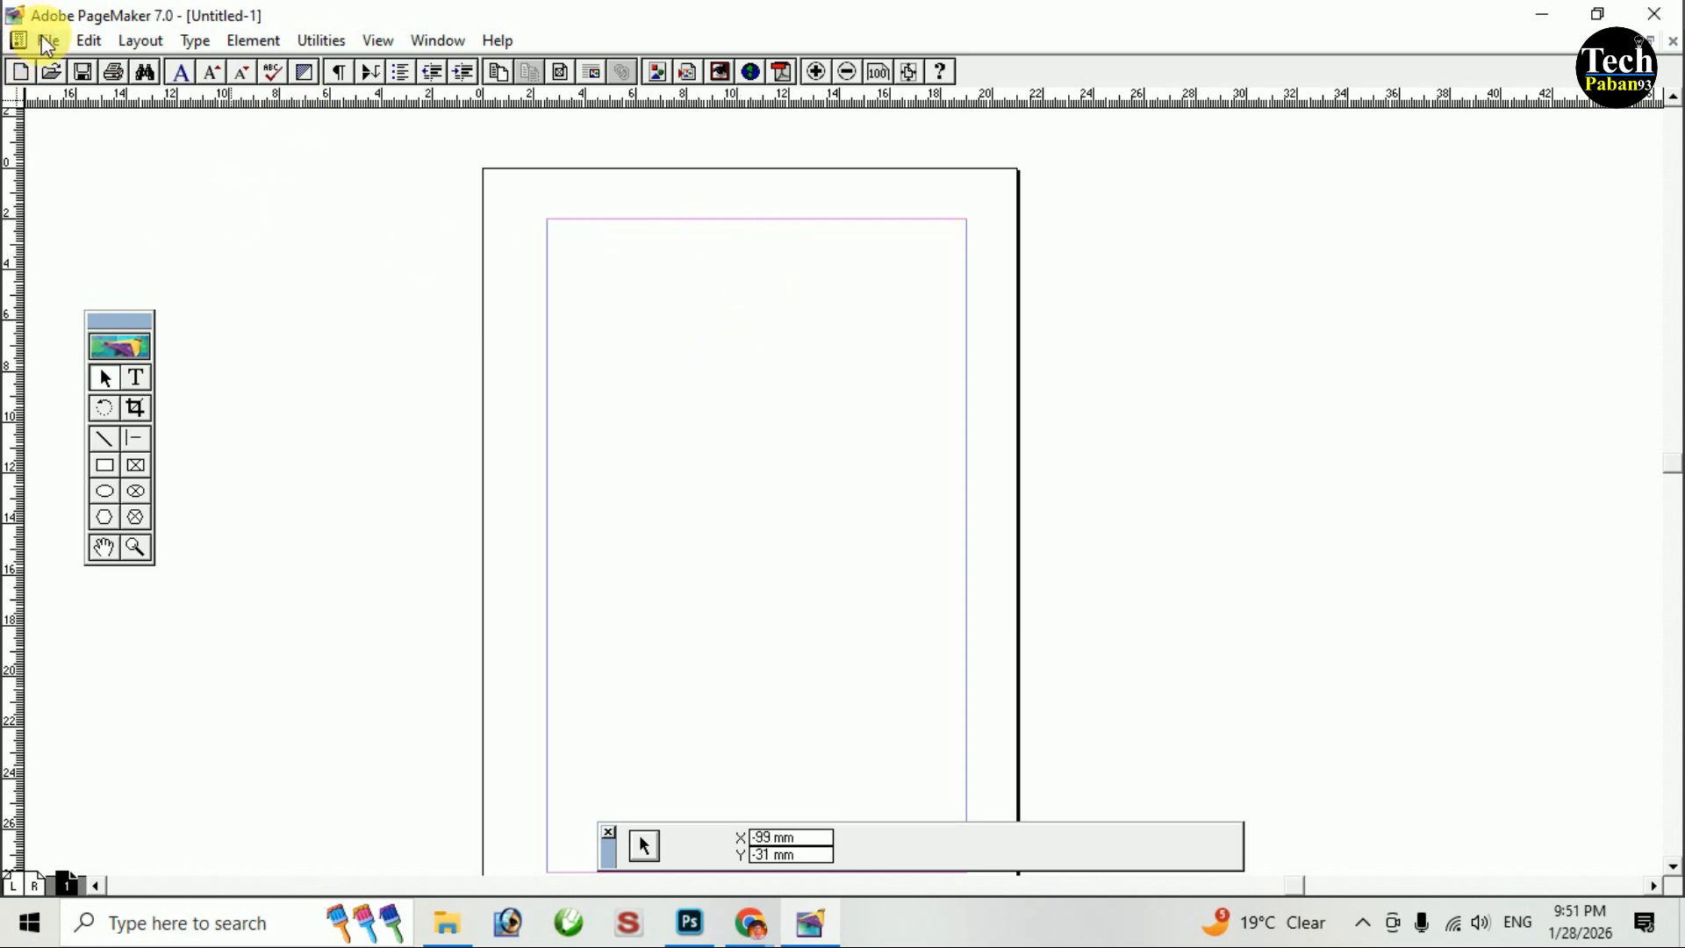
# Change the document setup margins to 10 mm inside, outside and bottom, and about 30 mm at the top.
pyautogui.hotkey('ctrl', 'shift', 'p')
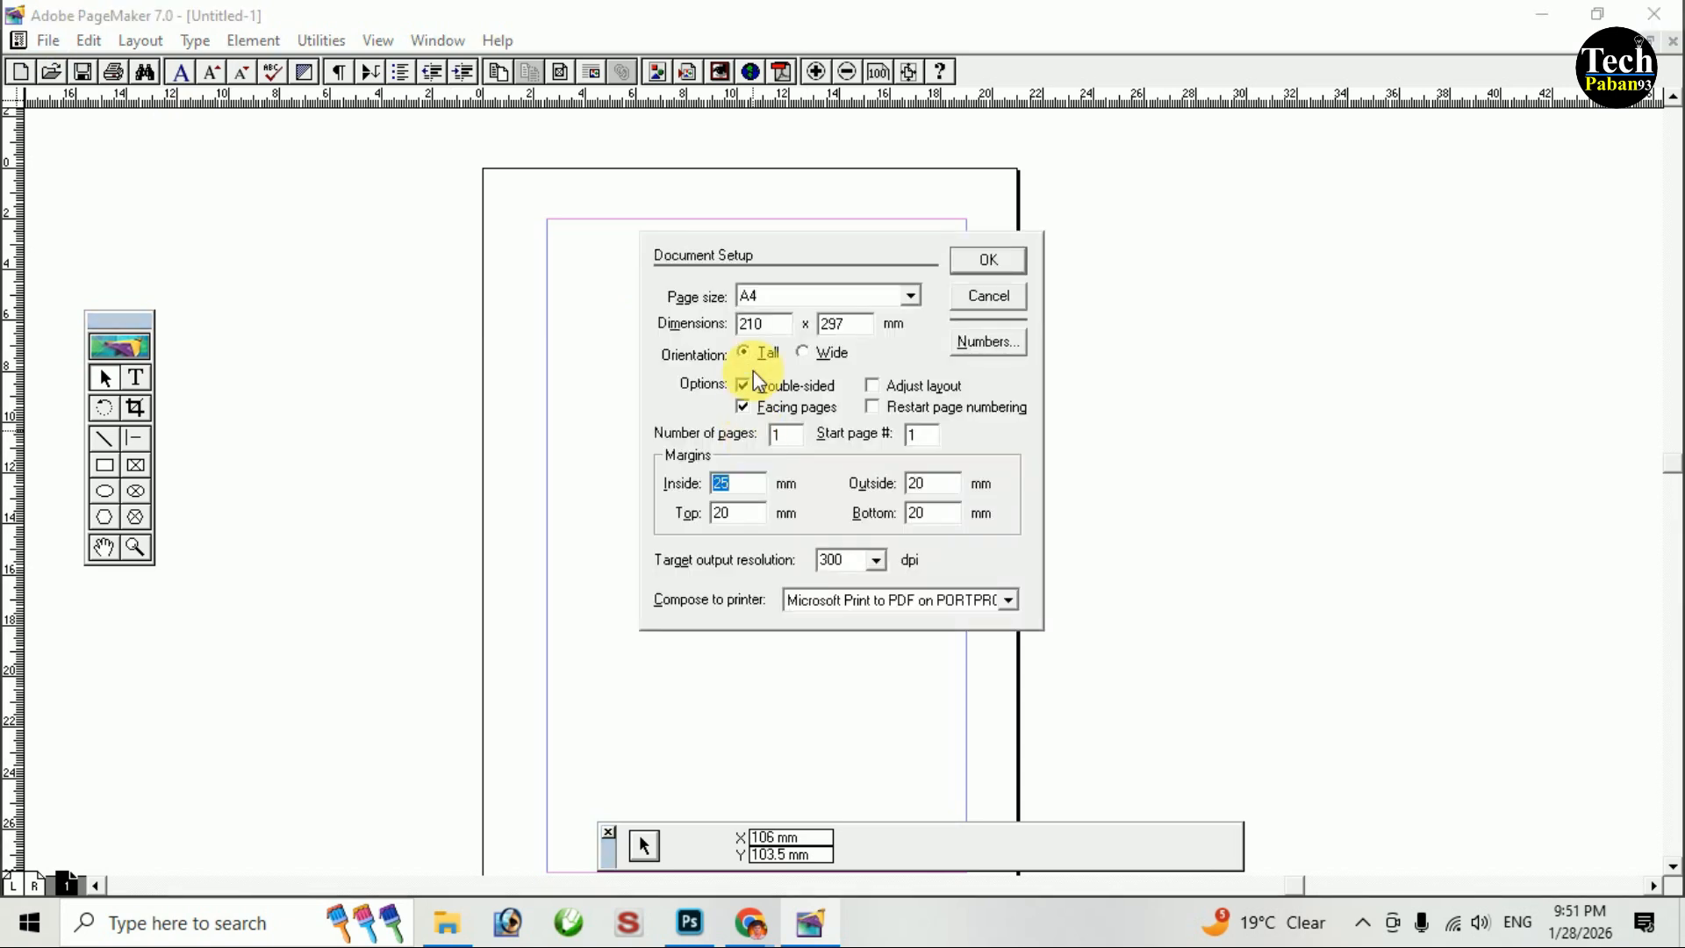
pyautogui.click(1003, 293)
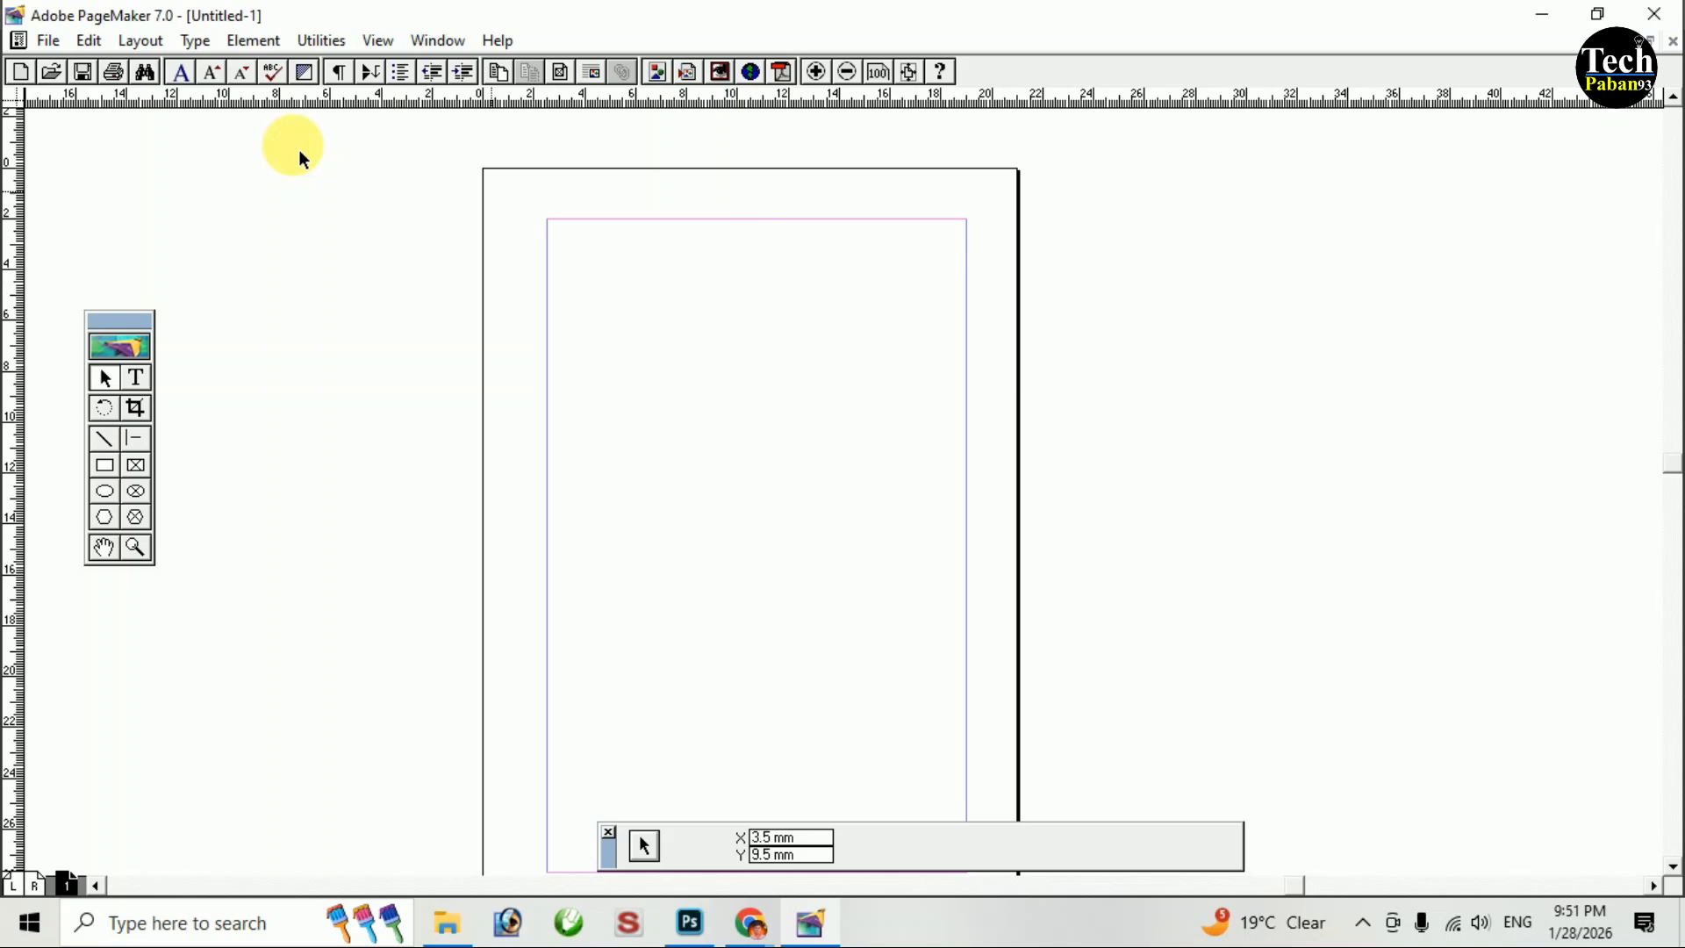
pyautogui.click(47, 35)
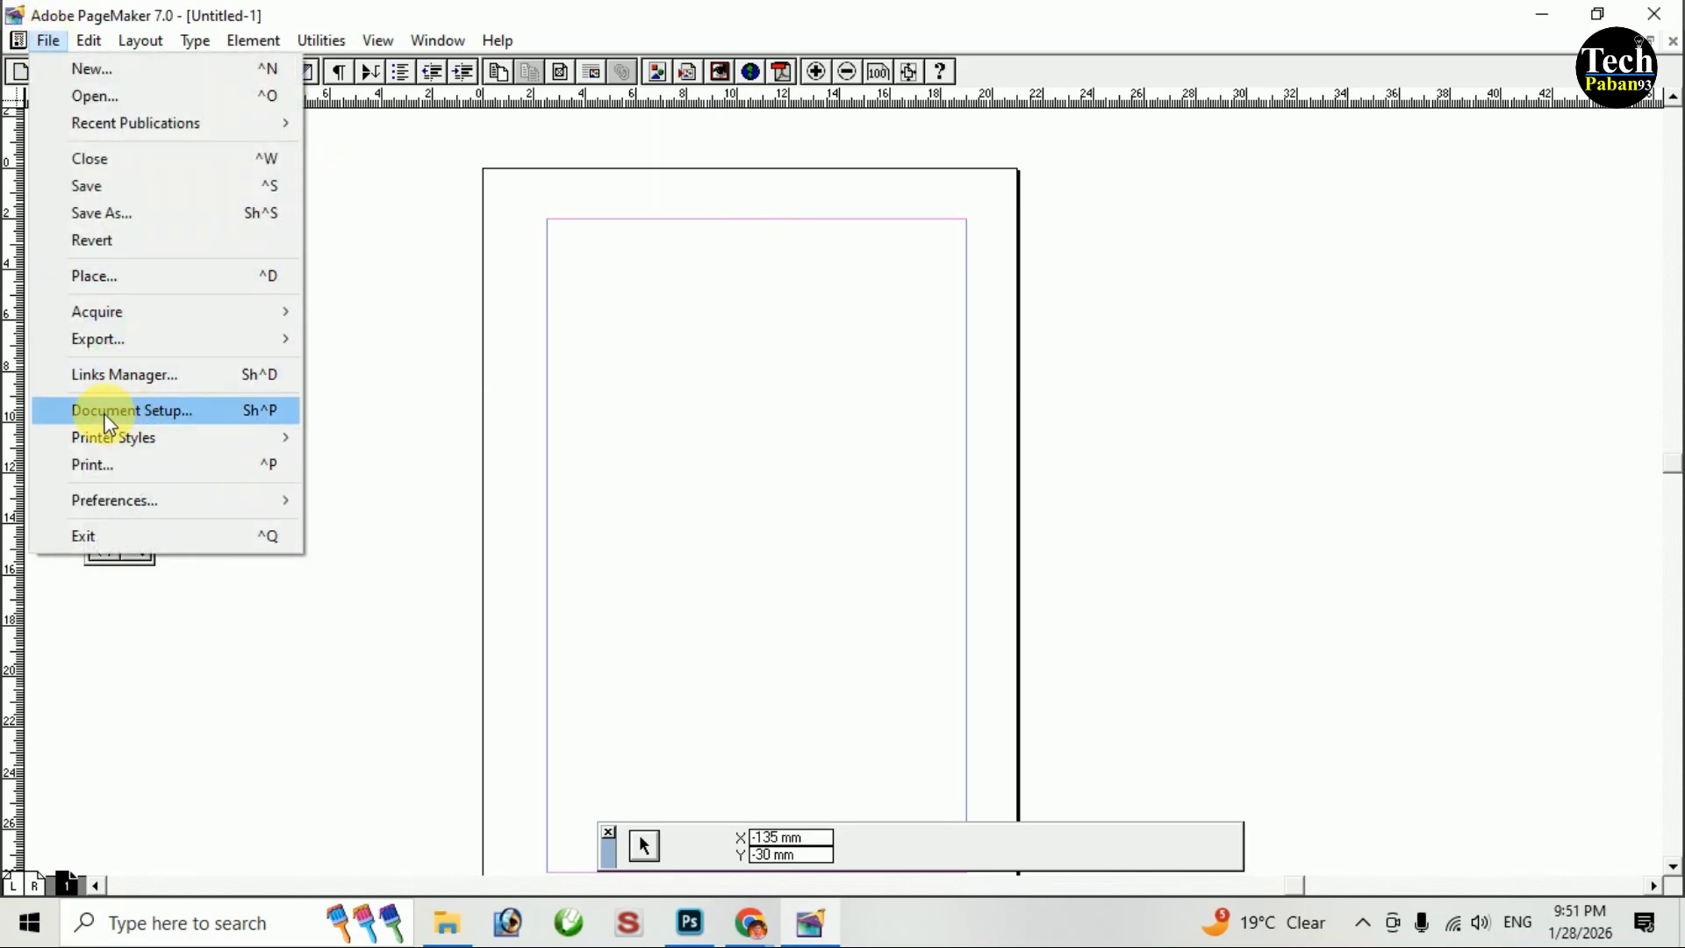
pyautogui.click(151, 411)
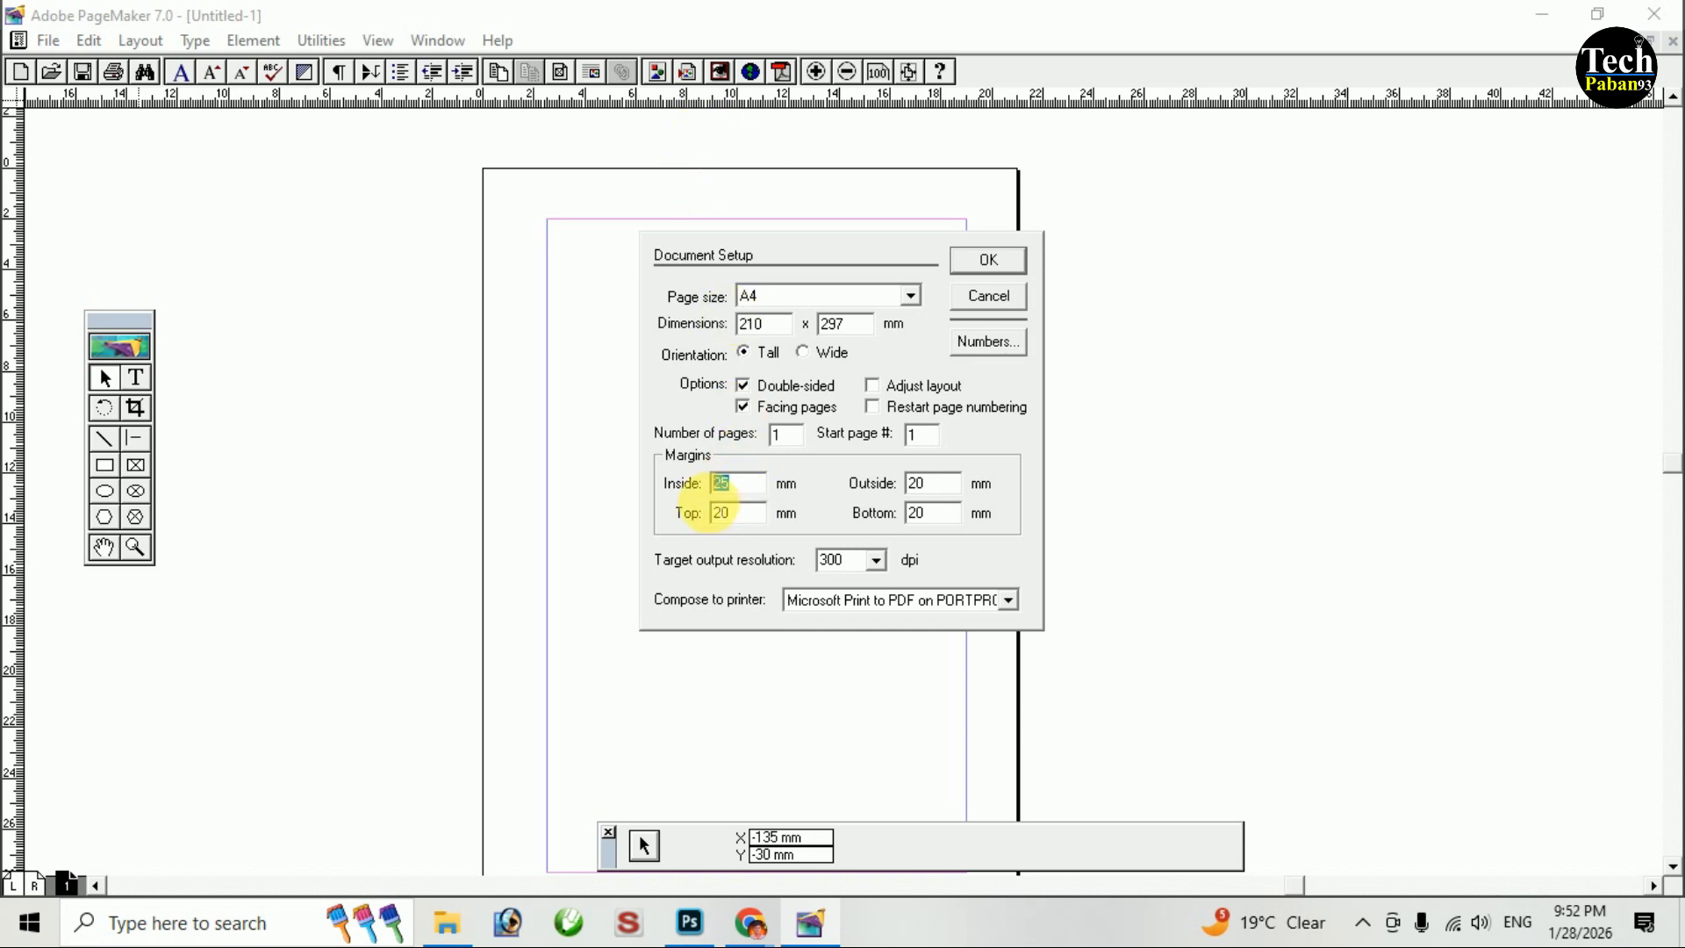
pyautogui.write('10')
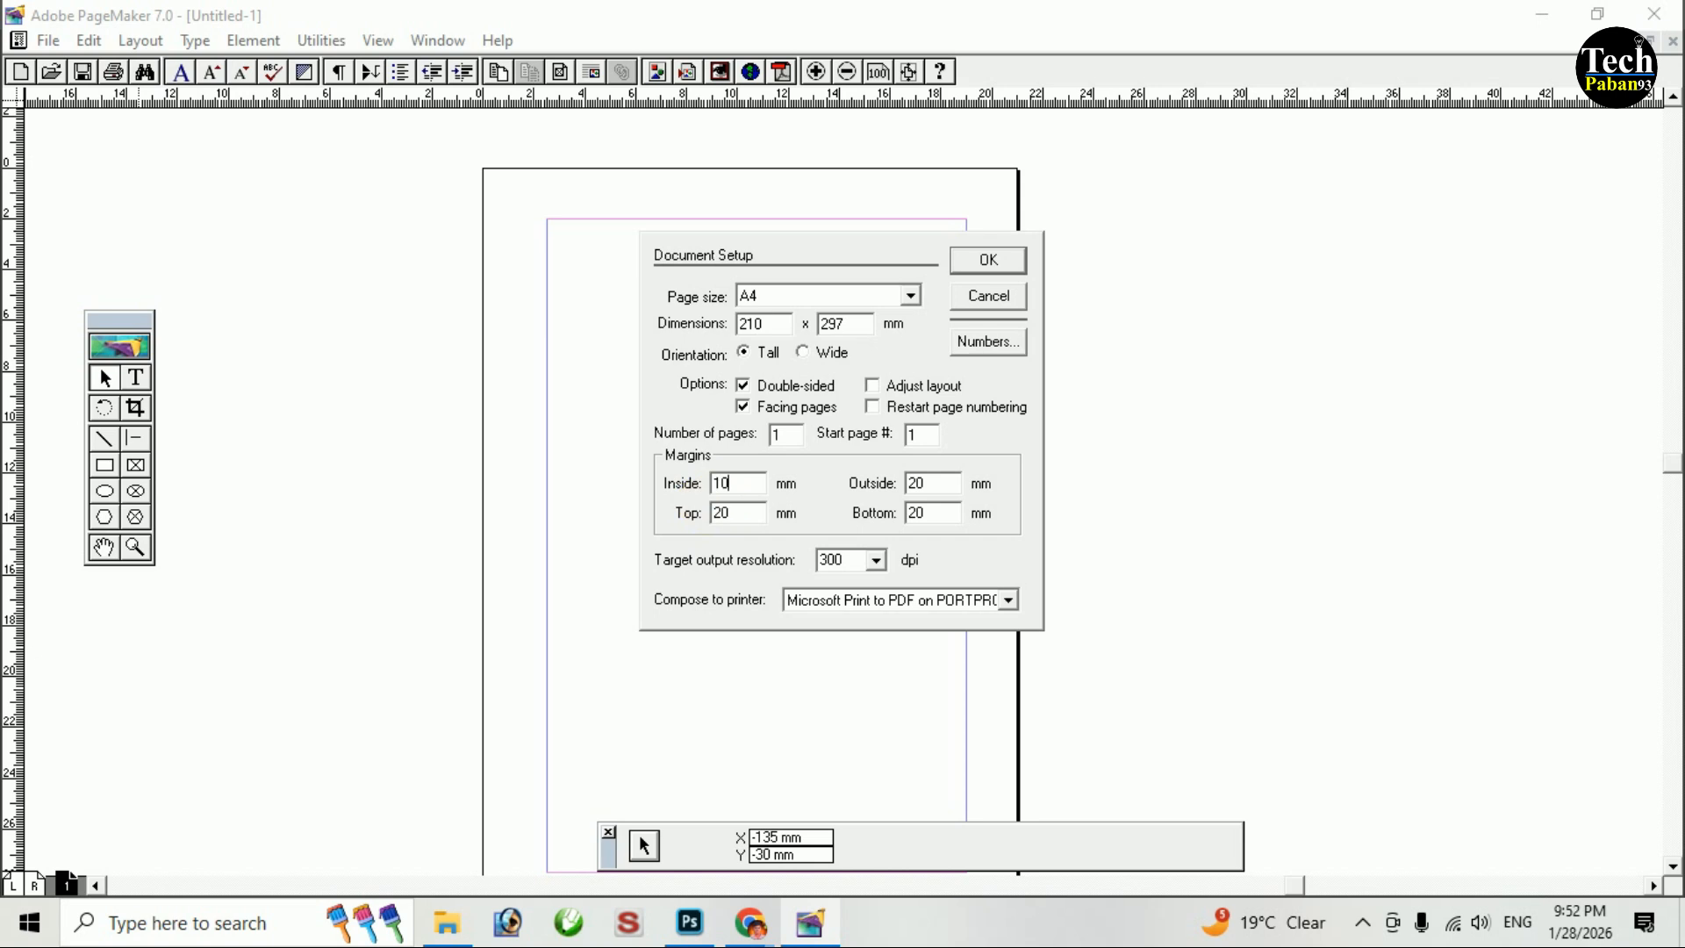
pyautogui.write('10')
pyautogui.click(997, 267)
pyautogui.scroll(-5, 877, 368)
pyautogui.moveTo(757, 303); pyautogui.dragTo(838, 309)
pyautogui.moveTo(793, 478); pyautogui.dragTo(779, 413)
pyautogui.moveTo(834, 350); pyautogui.dragTo(811, 415)
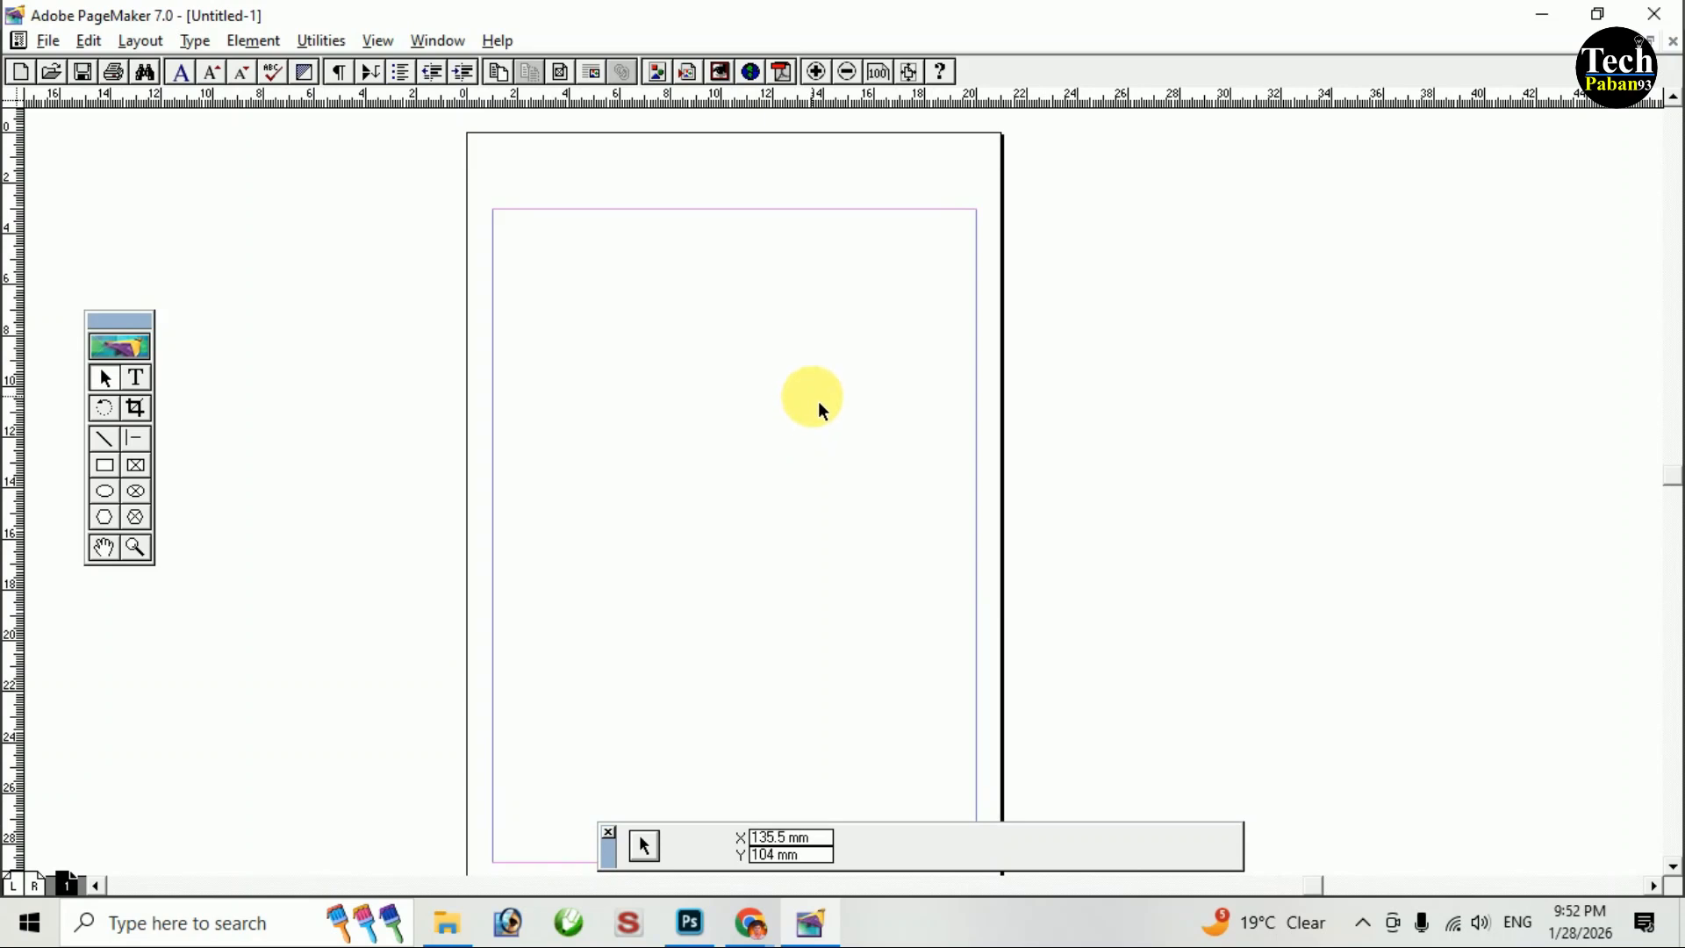
# Switch to the Google Meet call in Chrome, check the participant list, and return to PageMaker.
pyautogui.click(751, 922)
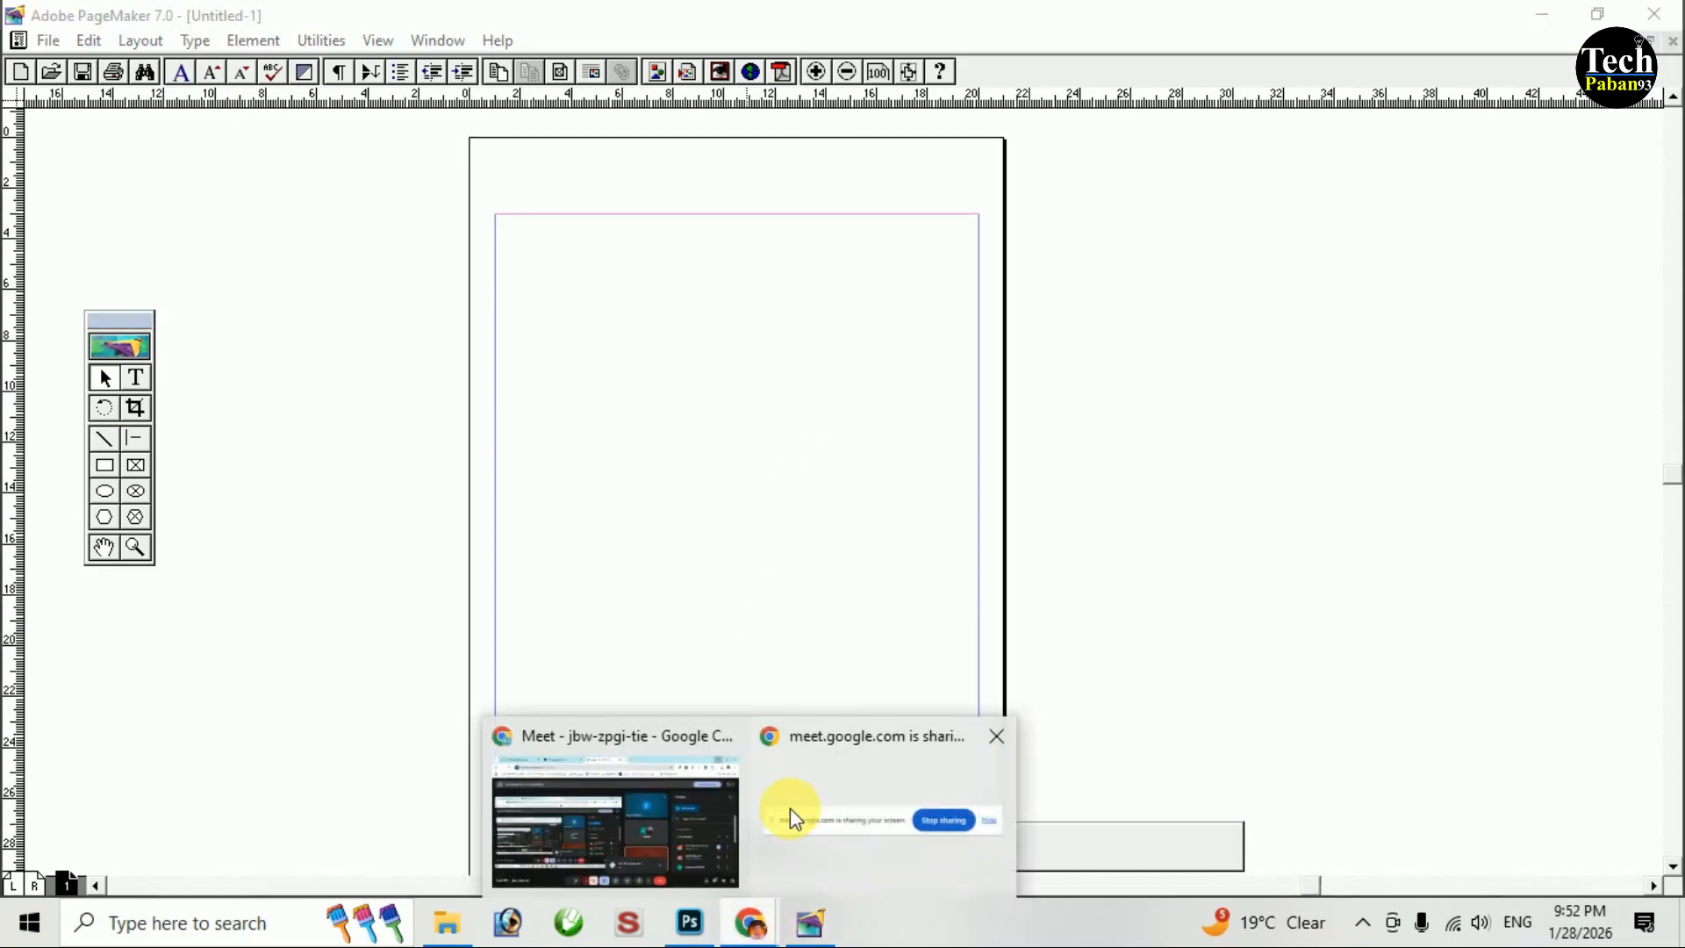
pyautogui.click(793, 818)
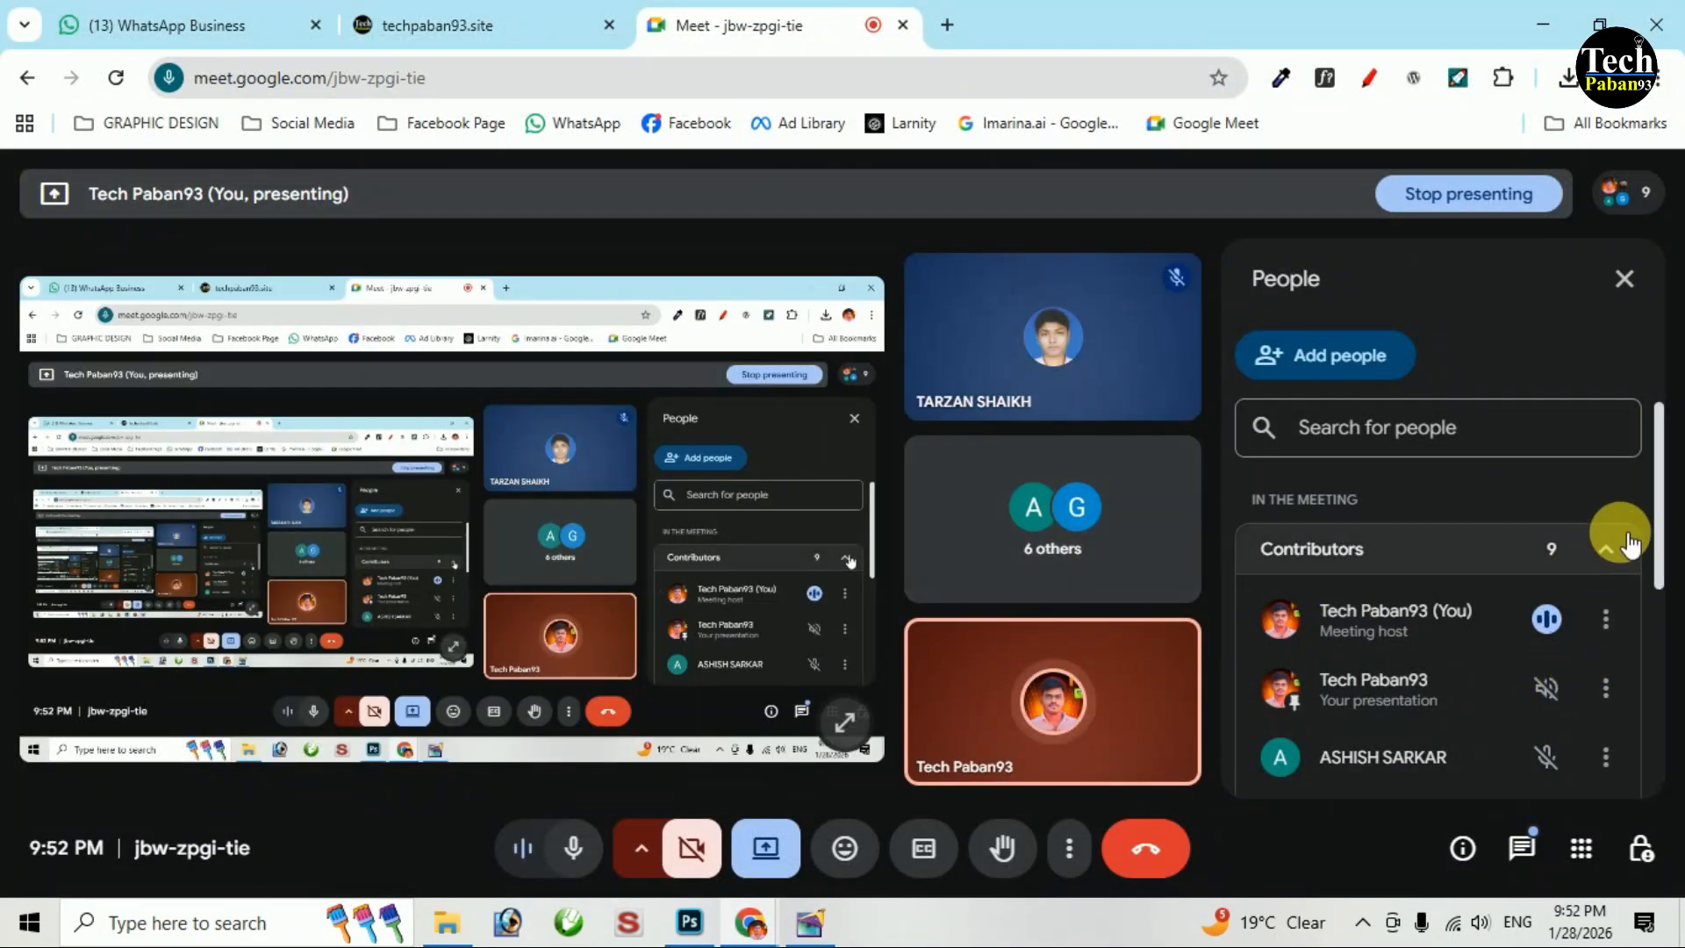
pyautogui.scroll(-5, 1650, 546)
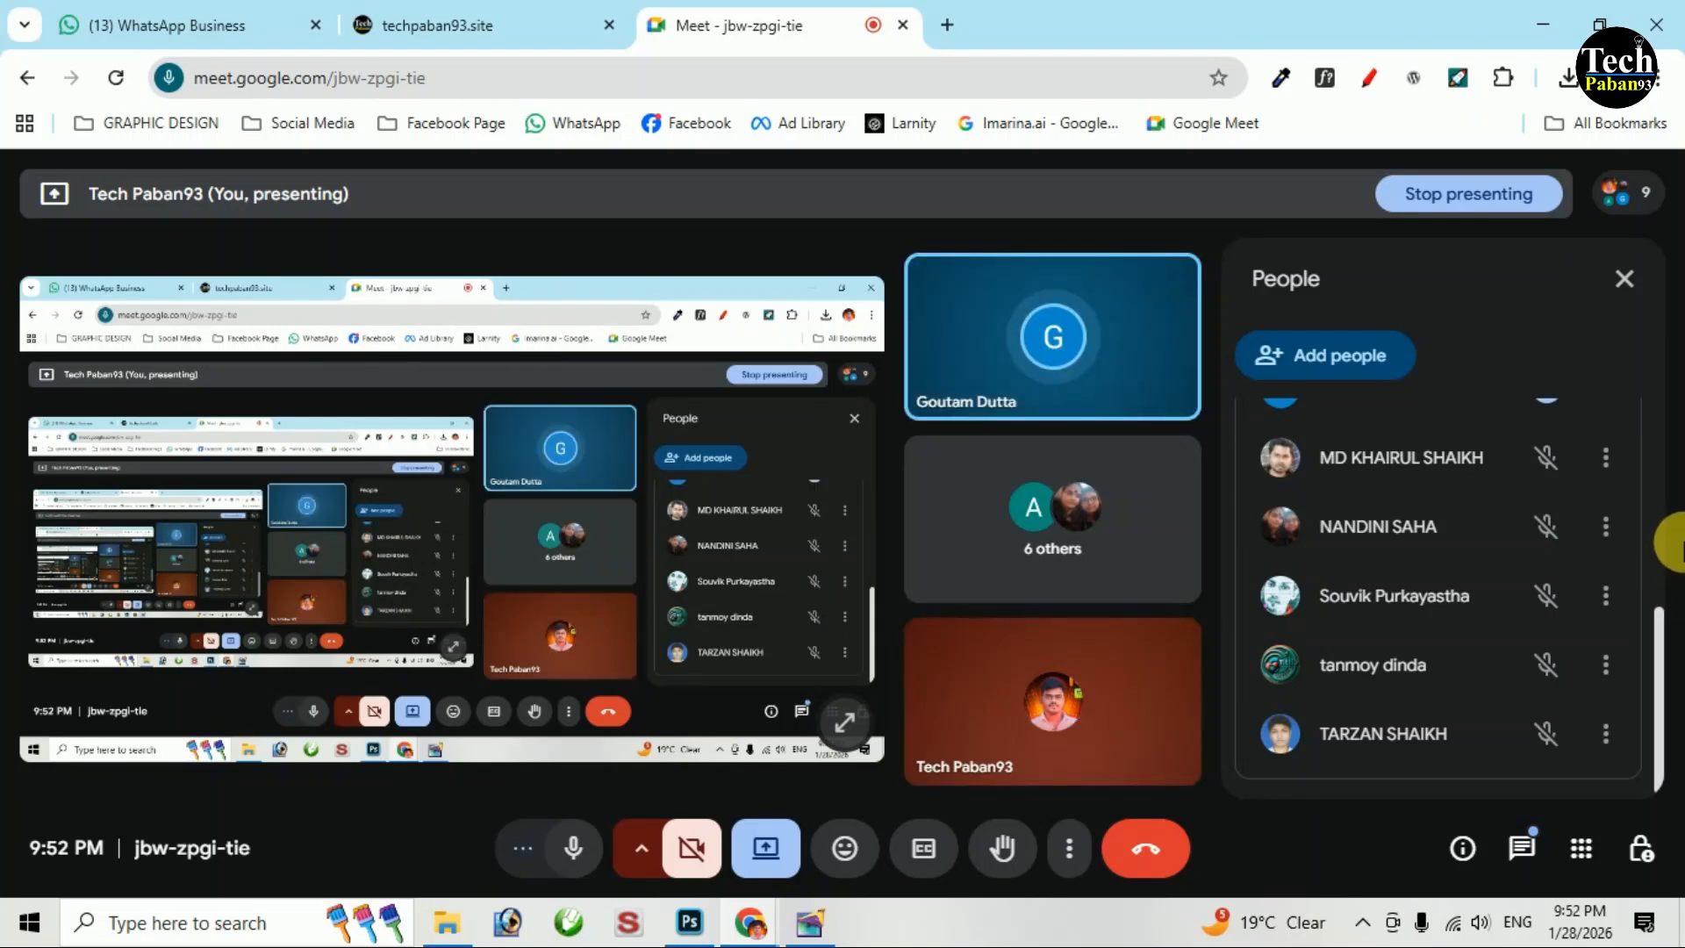
pyautogui.moveTo(1656, 639); pyautogui.dragTo(1655, 414)
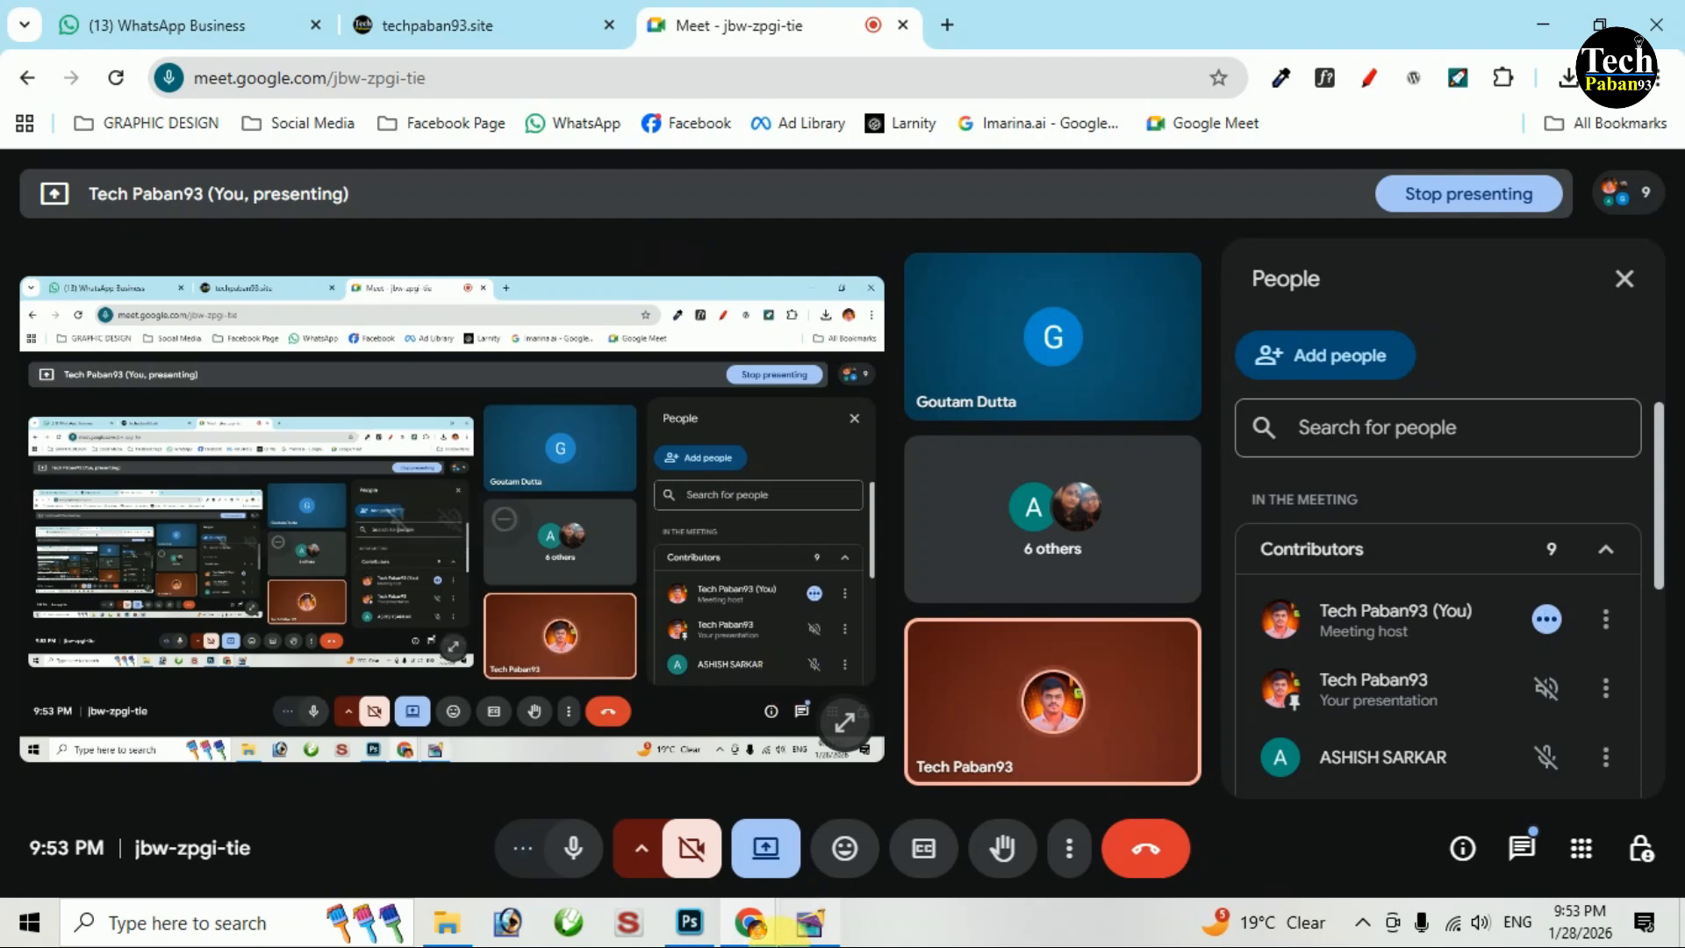
pyautogui.click(809, 922)
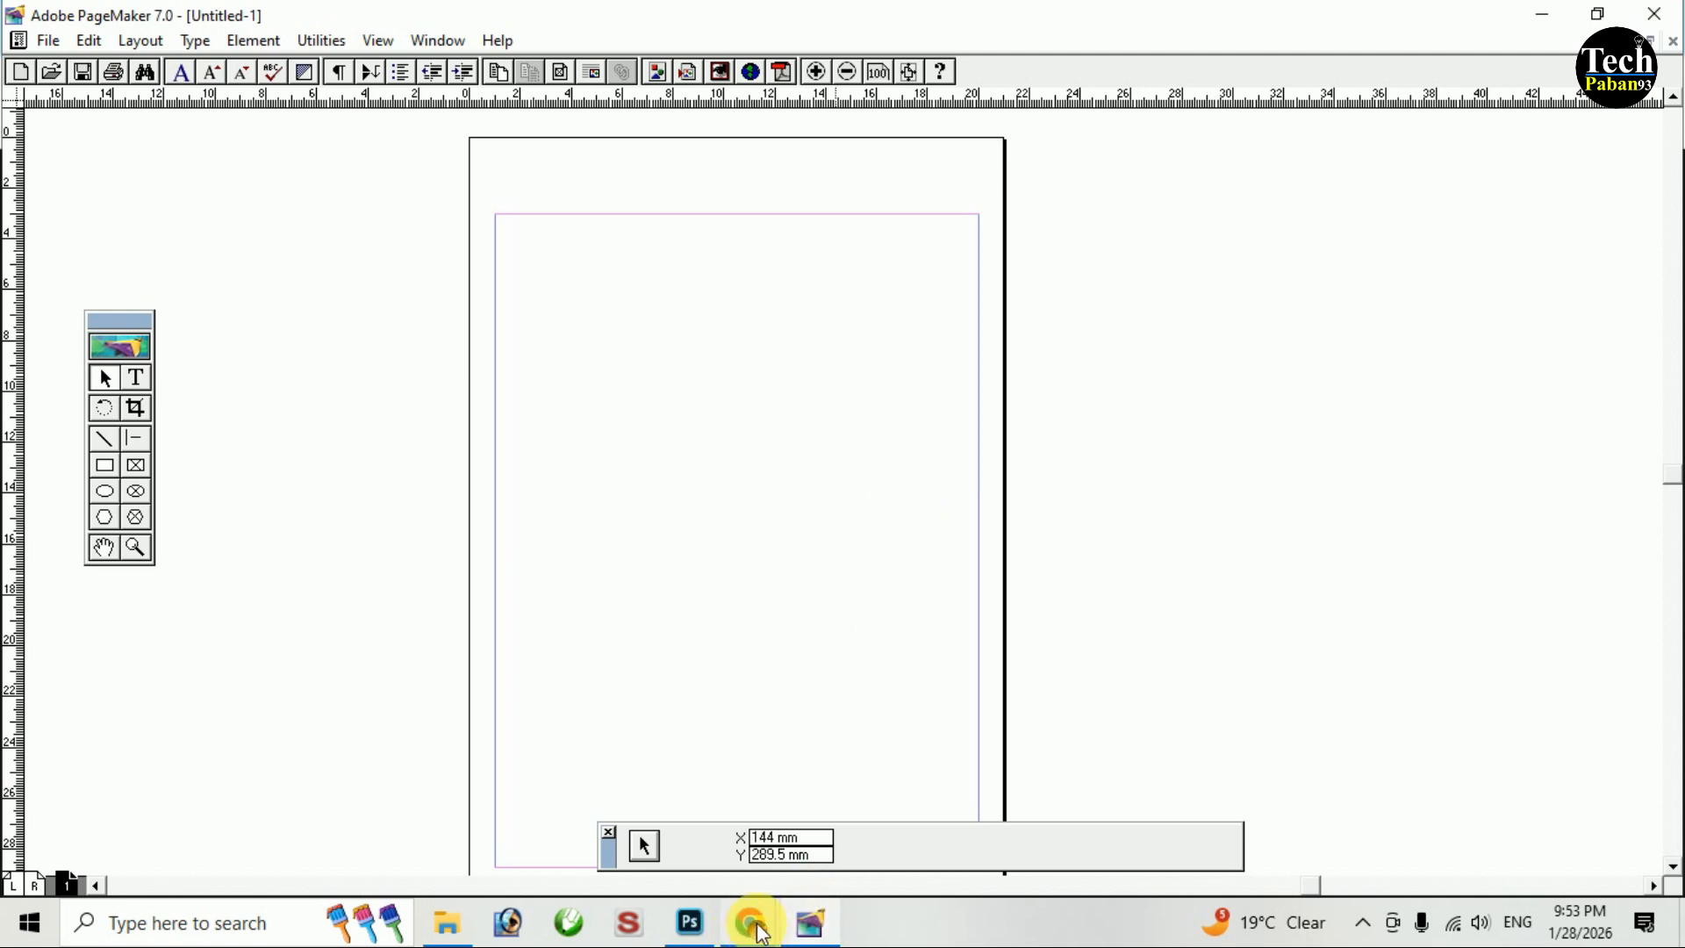
pyautogui.moveTo(760, 932)
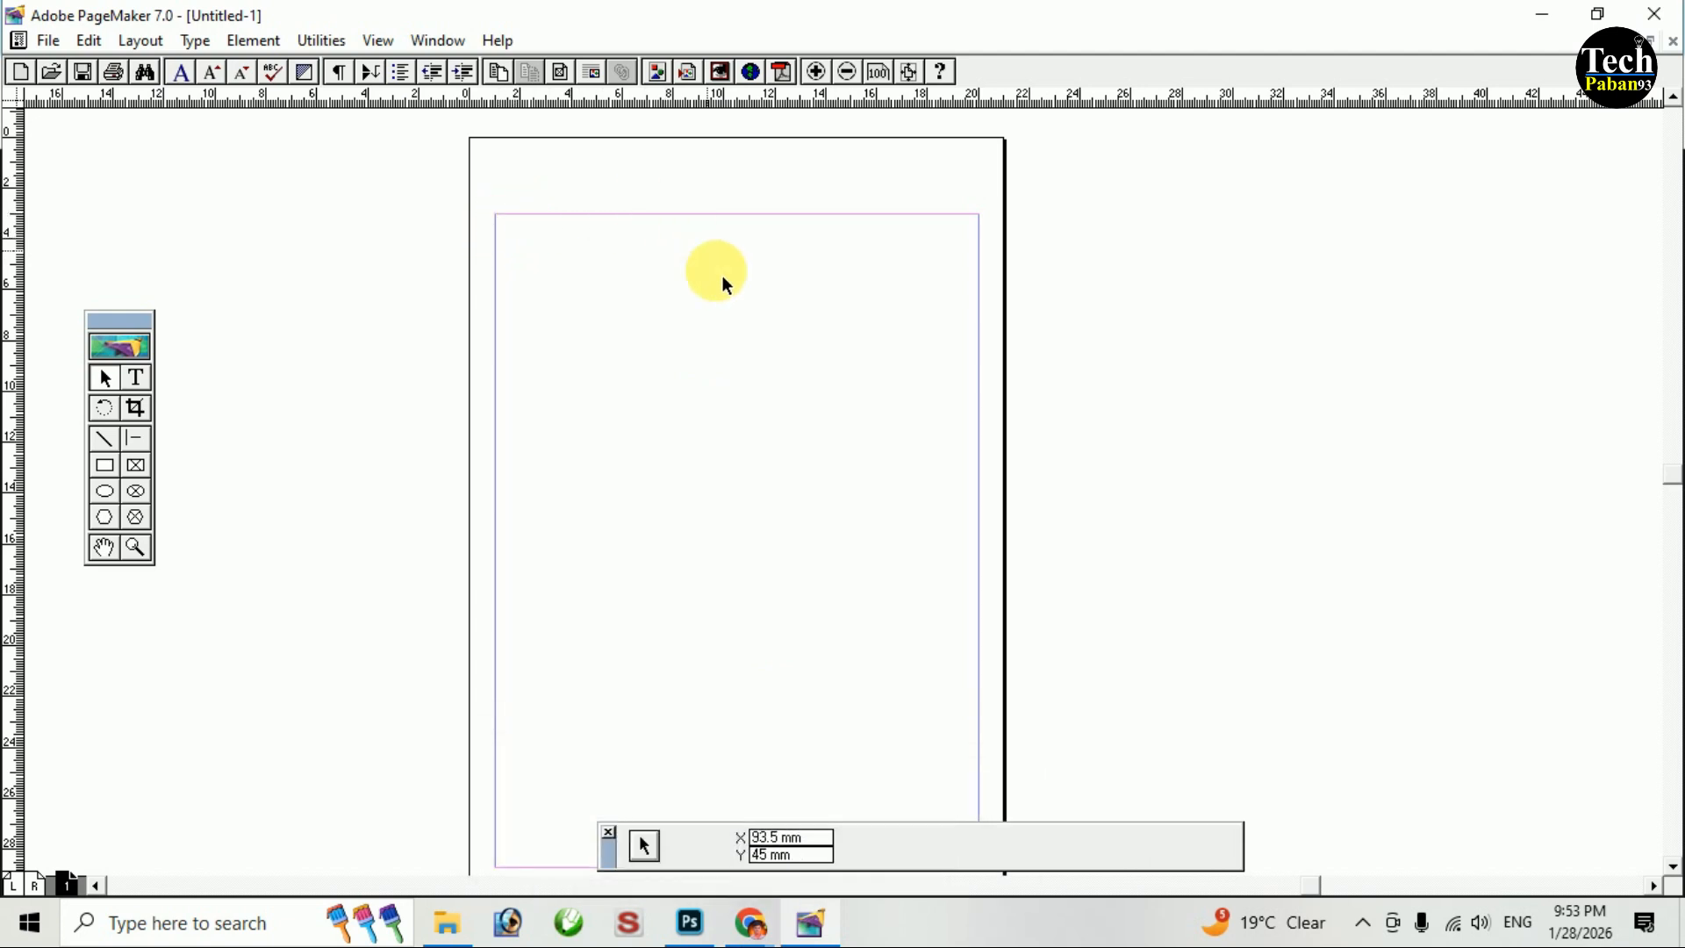
pyautogui.click(724, 820)
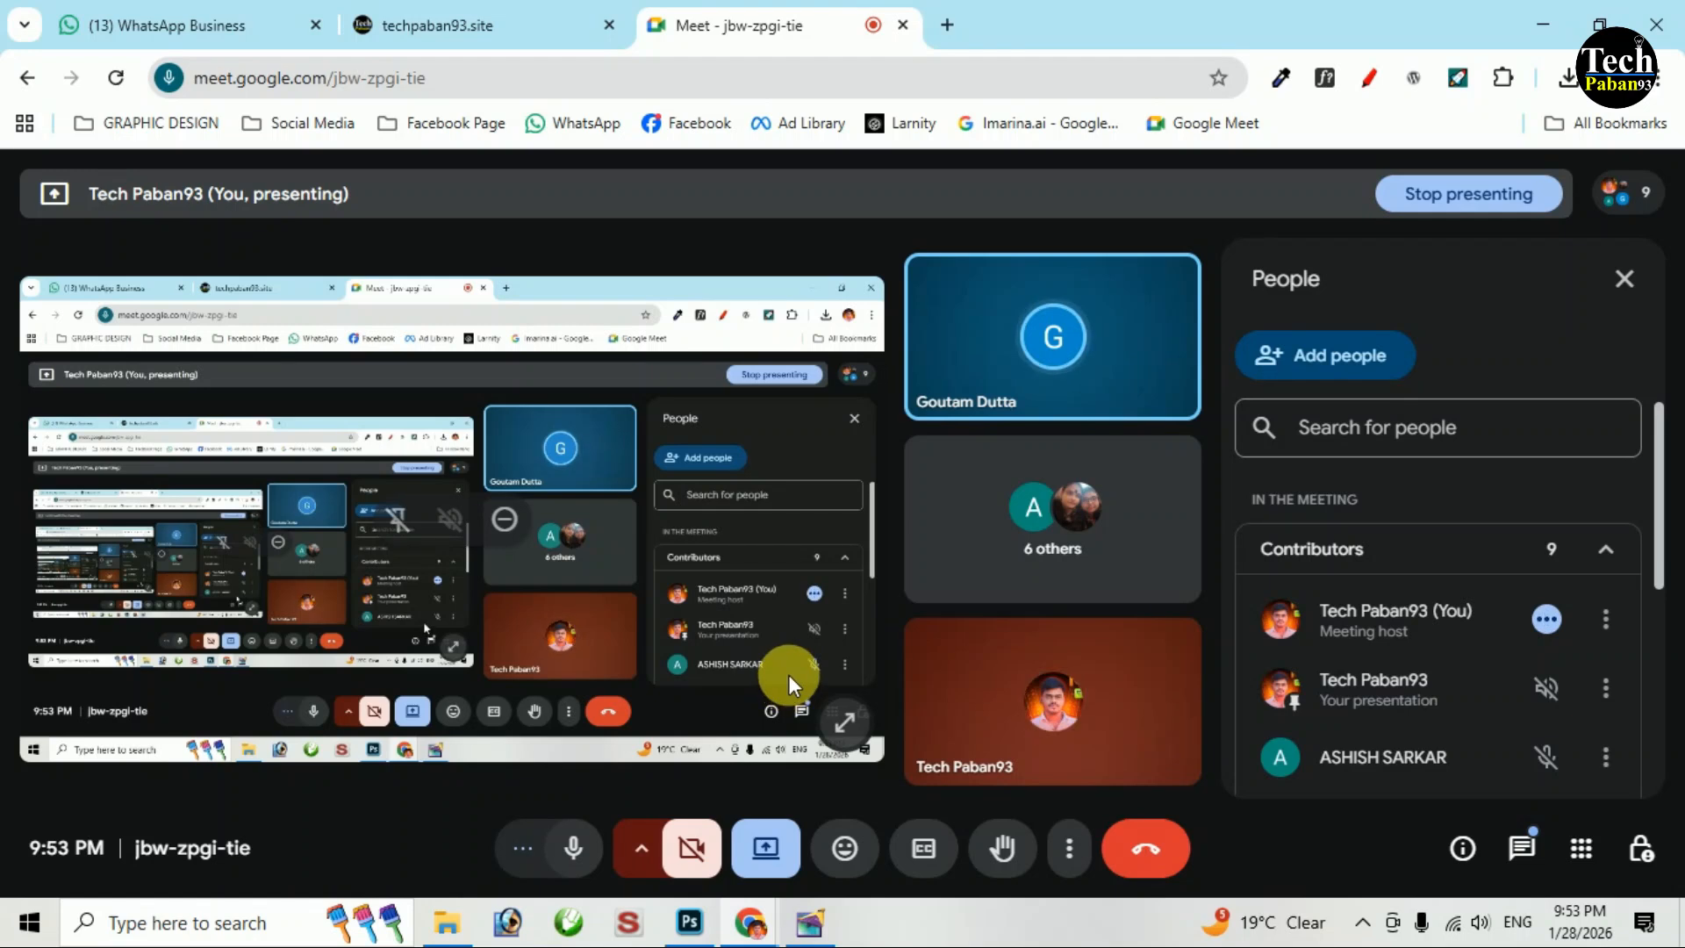
pyautogui.click(810, 921)
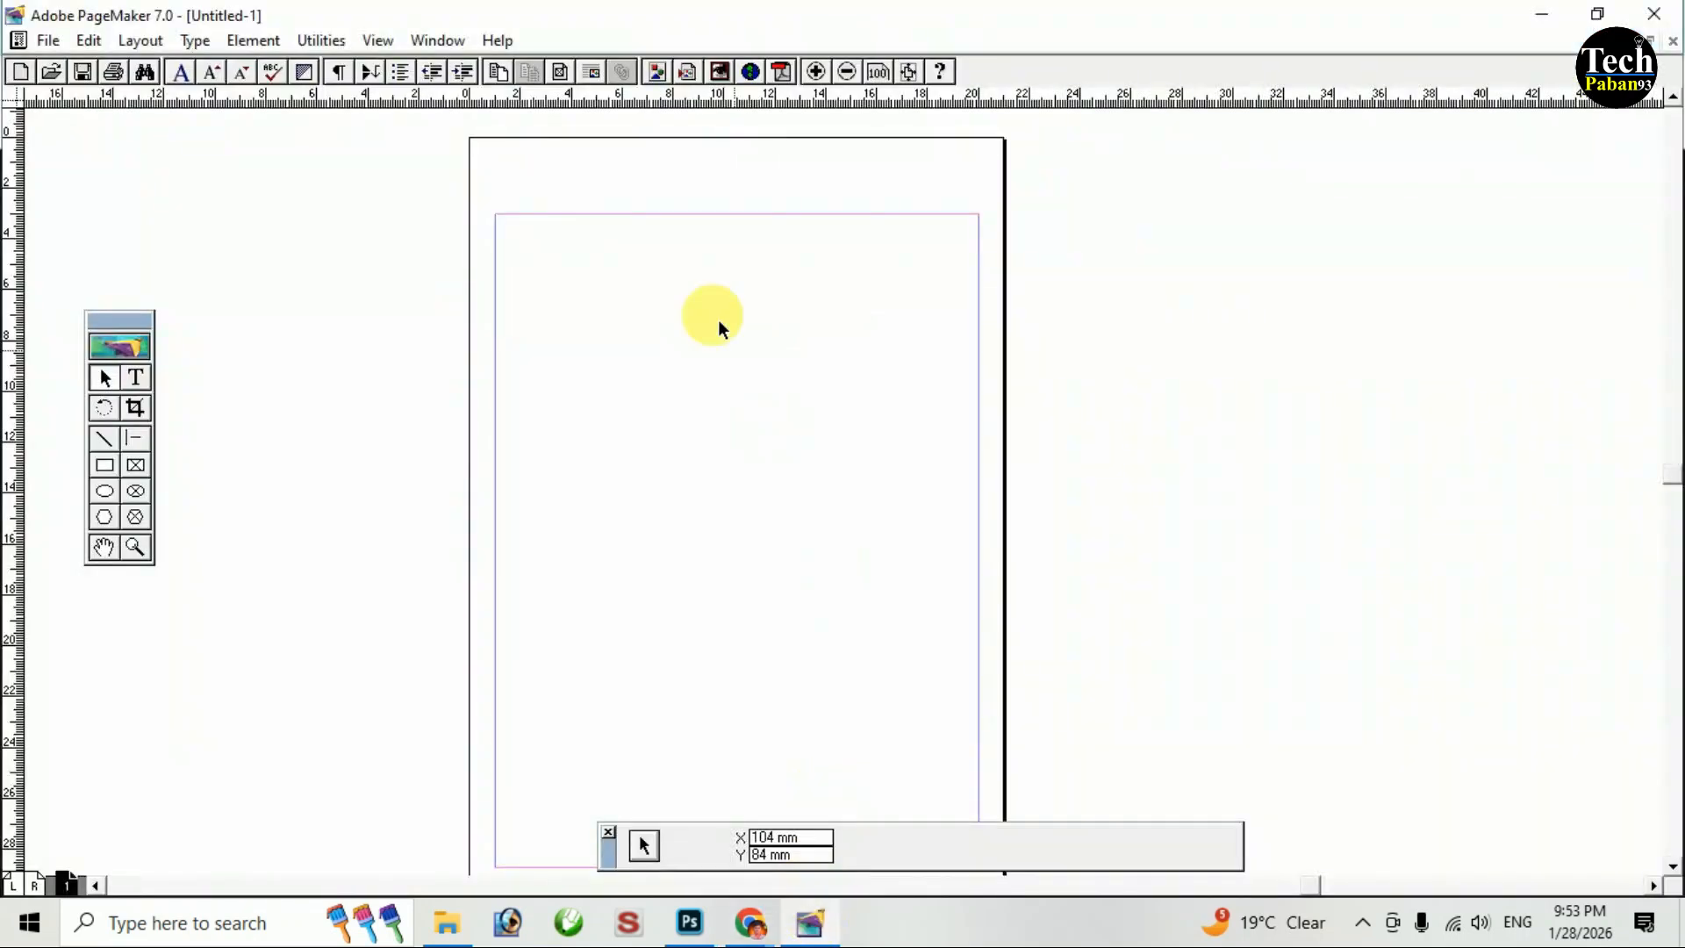
# Examine the margin guides along all sides of the page against its edges.
pyautogui.moveTo(697, 362)
pyautogui.keyDown('alt'); pyautogui.mouseDown()
pyautogui.moveTo(670, 298)
pyautogui.moveTo(690, 357)
pyautogui.mouseUp(); pyautogui.keyUp('alt')
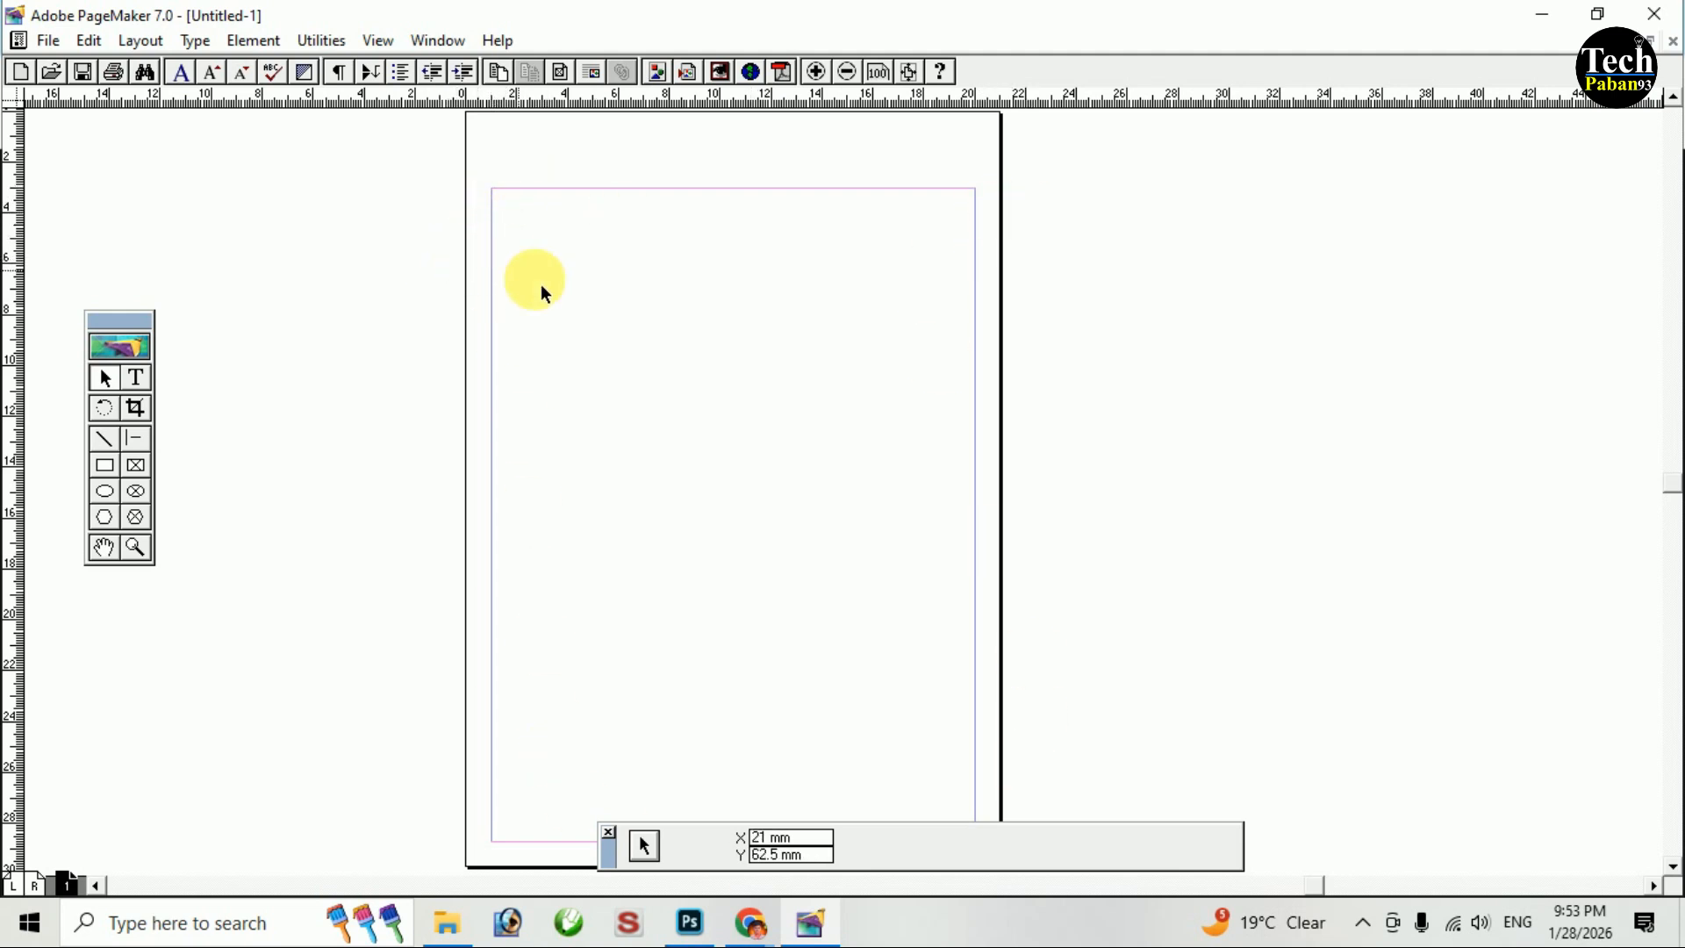
pyautogui.keyDown('alt'); pyautogui.moveTo(633, 303); pyautogui.dragTo(637, 340); pyautogui.keyUp('alt')
pyautogui.keyDown('alt'); pyautogui.moveTo(545, 380); pyautogui.dragTo(568, 348); pyautogui.keyUp('alt')
pyautogui.keyDown('alt'); pyautogui.moveTo(603, 290); pyautogui.dragTo(597, 326); pyautogui.keyUp('alt')
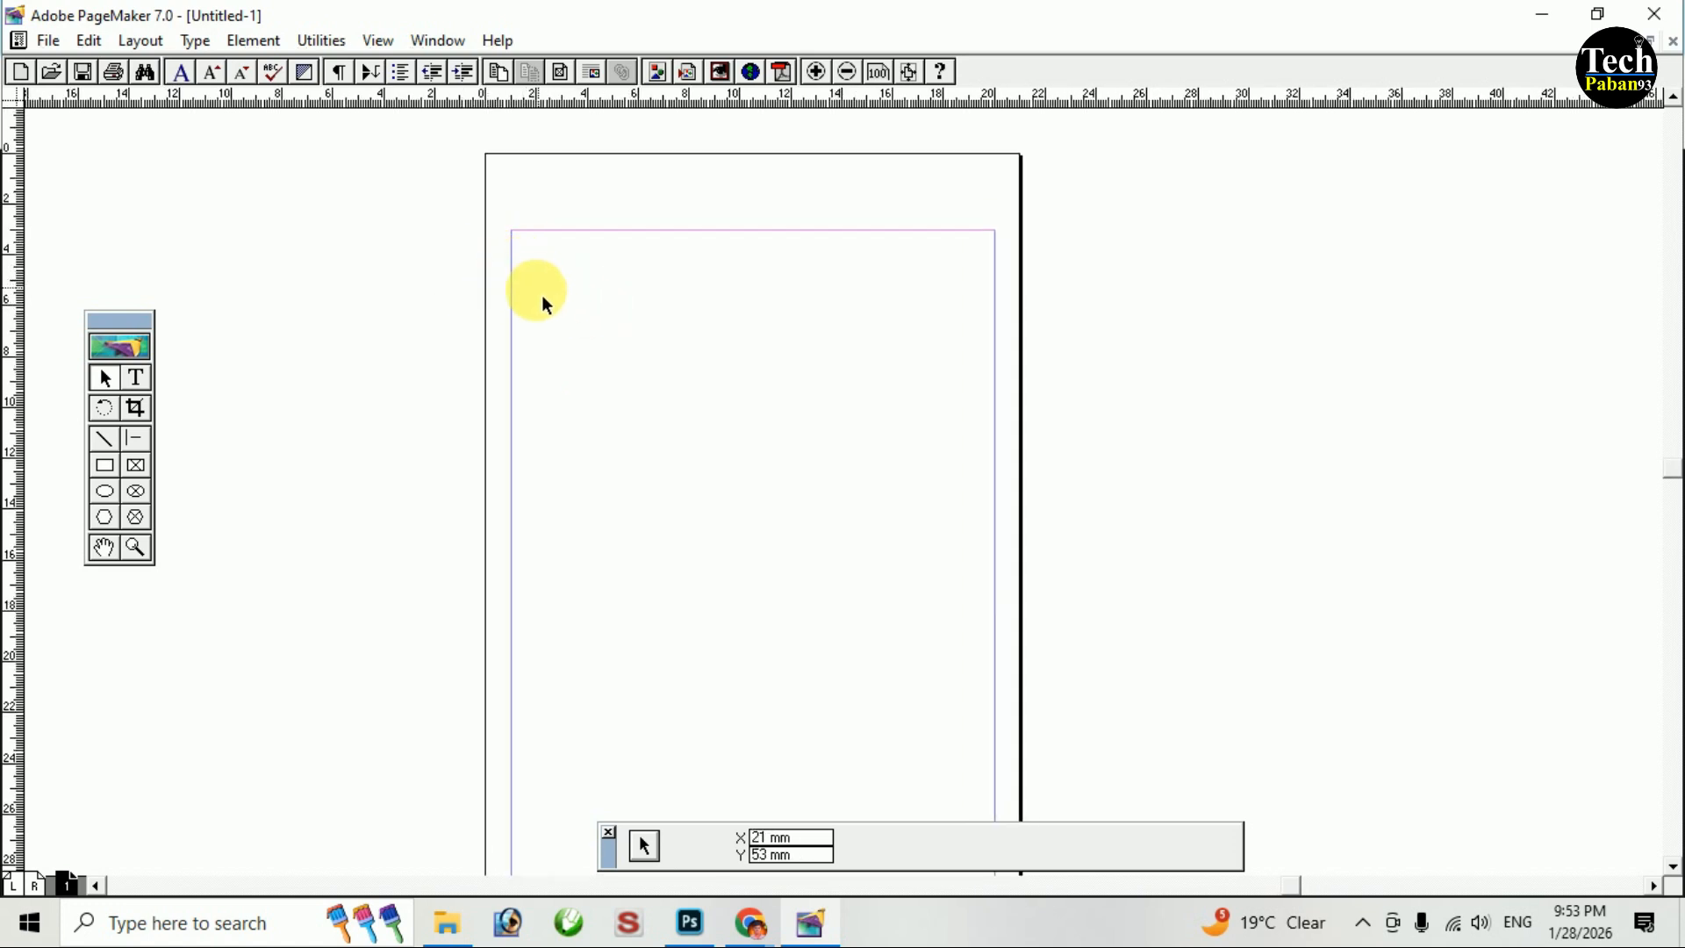
pyautogui.keyDown('alt'); pyautogui.moveTo(650, 379); pyautogui.dragTo(651, 363); pyautogui.keyUp('alt')
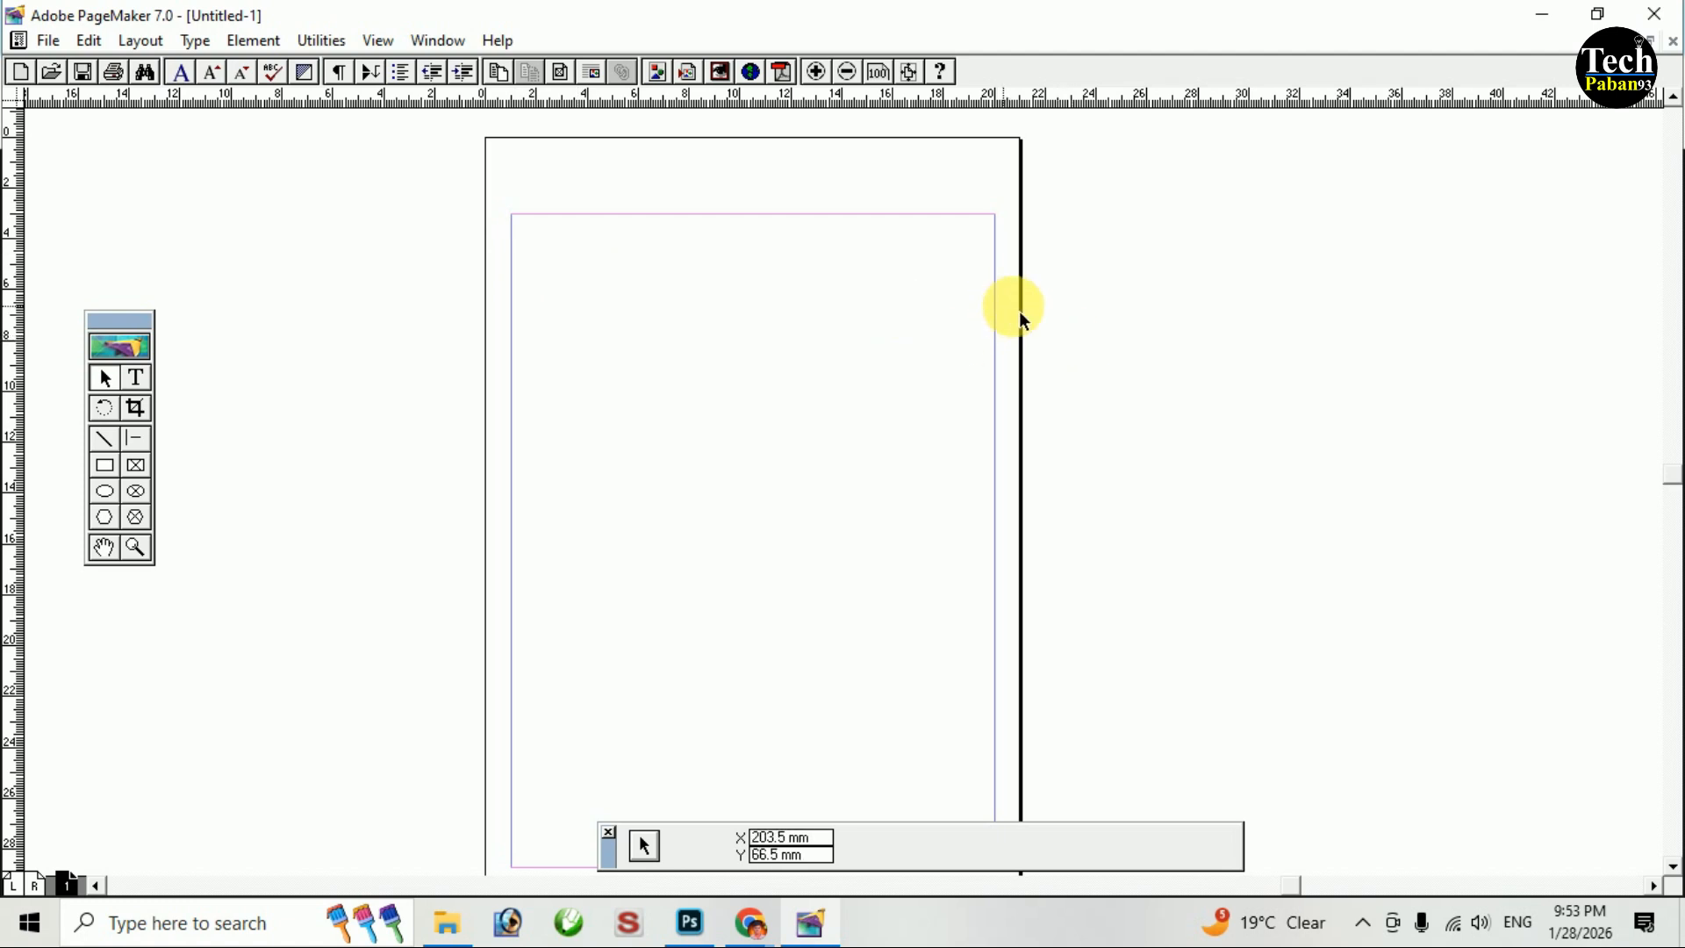
pyautogui.keyDown('alt'); pyautogui.moveTo(801, 283); pyautogui.dragTo(793, 161); pyautogui.keyUp('alt')
pyautogui.keyDown('alt'); pyautogui.moveTo(762, 418); pyautogui.dragTo(732, 544); pyautogui.keyUp('alt')
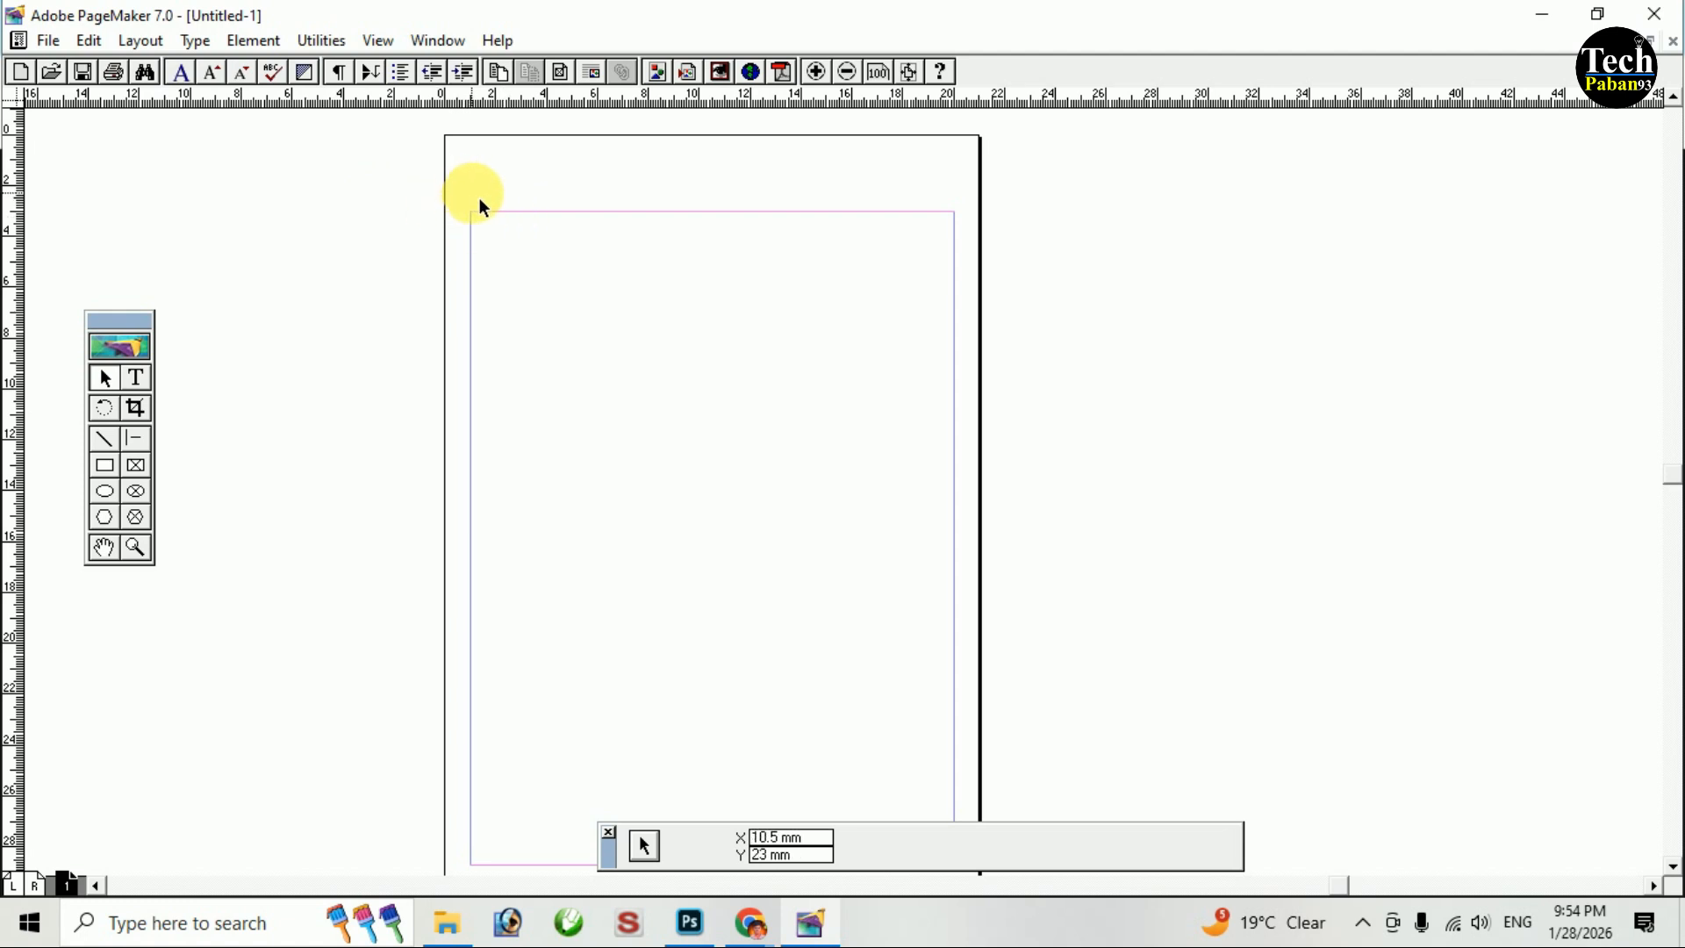
# Insert 4 pages after the current page, based on the Document Master.
pyautogui.rightClick(66, 886)
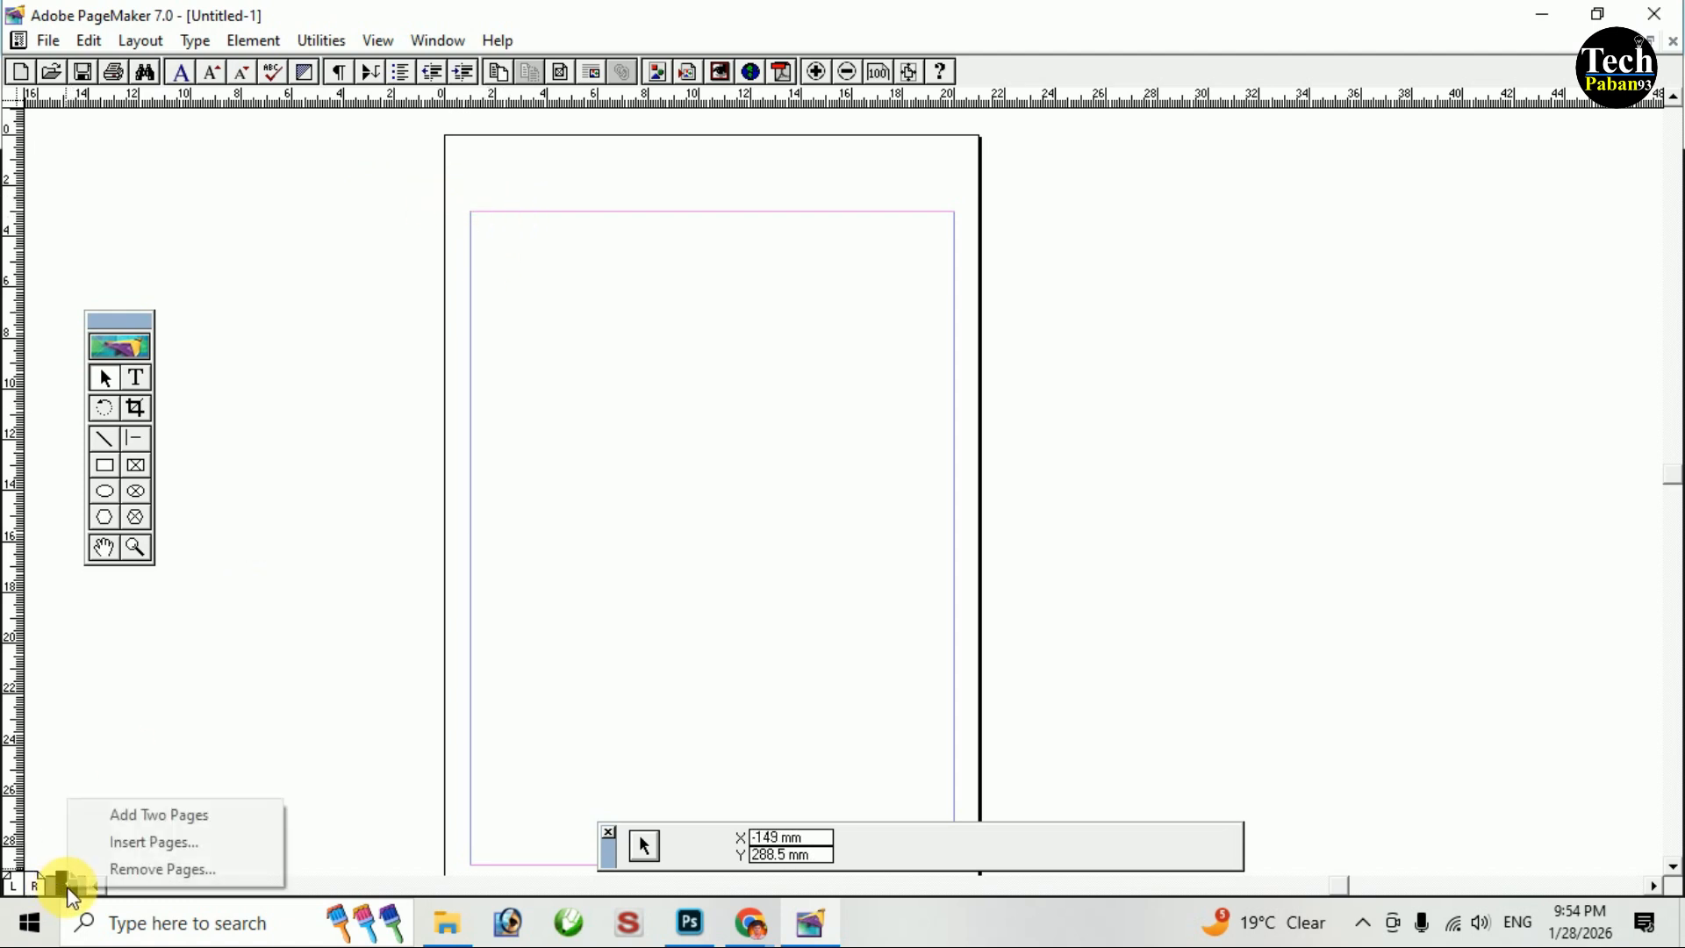
pyautogui.click(142, 843)
pyautogui.click(726, 355)
pyautogui.doubleClick(711, 355)
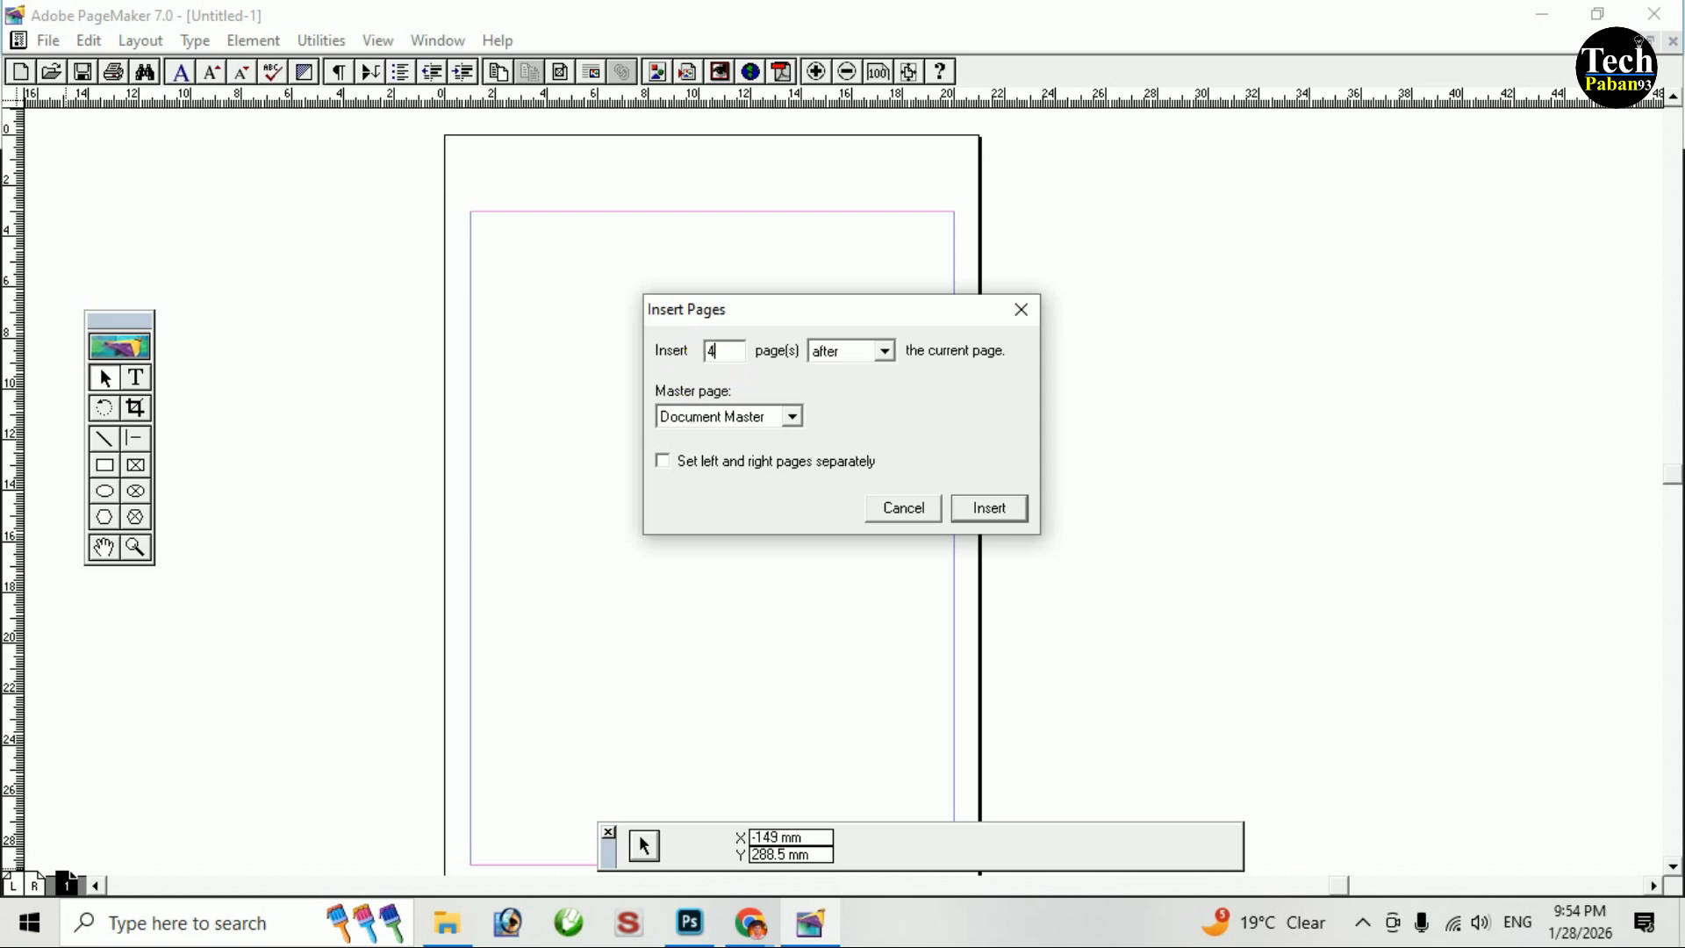
pyautogui.click(987, 507)
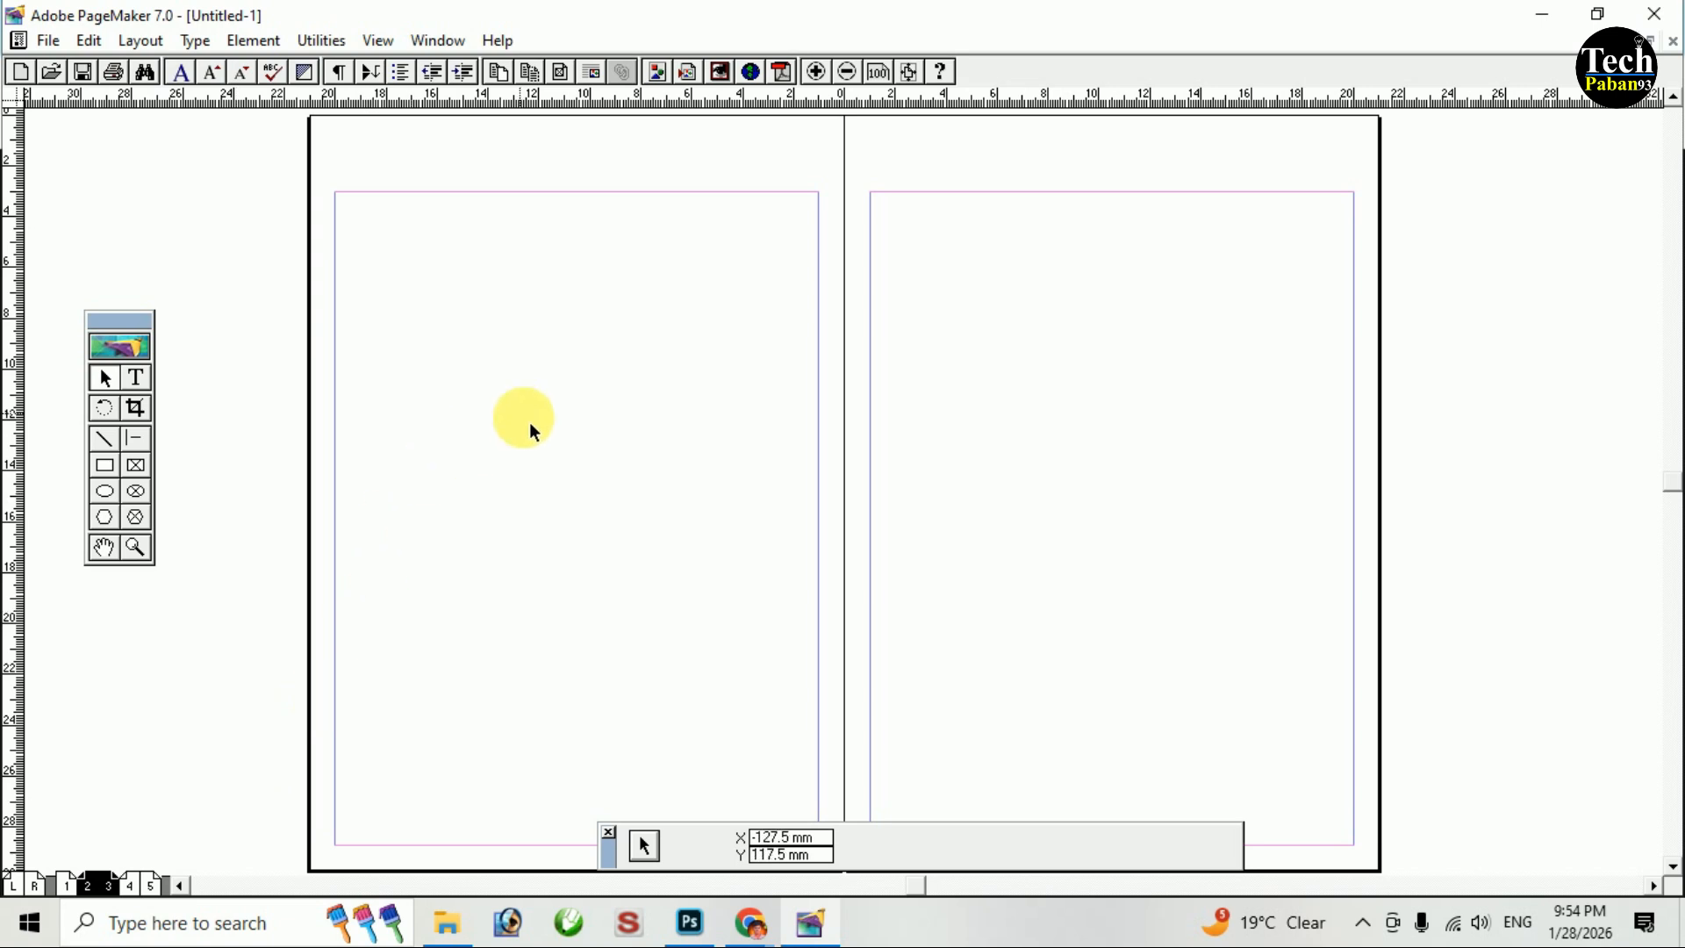
# Look through the publication's pages, from single page 1 to the facing-page spreads.
pyautogui.click(67, 885)
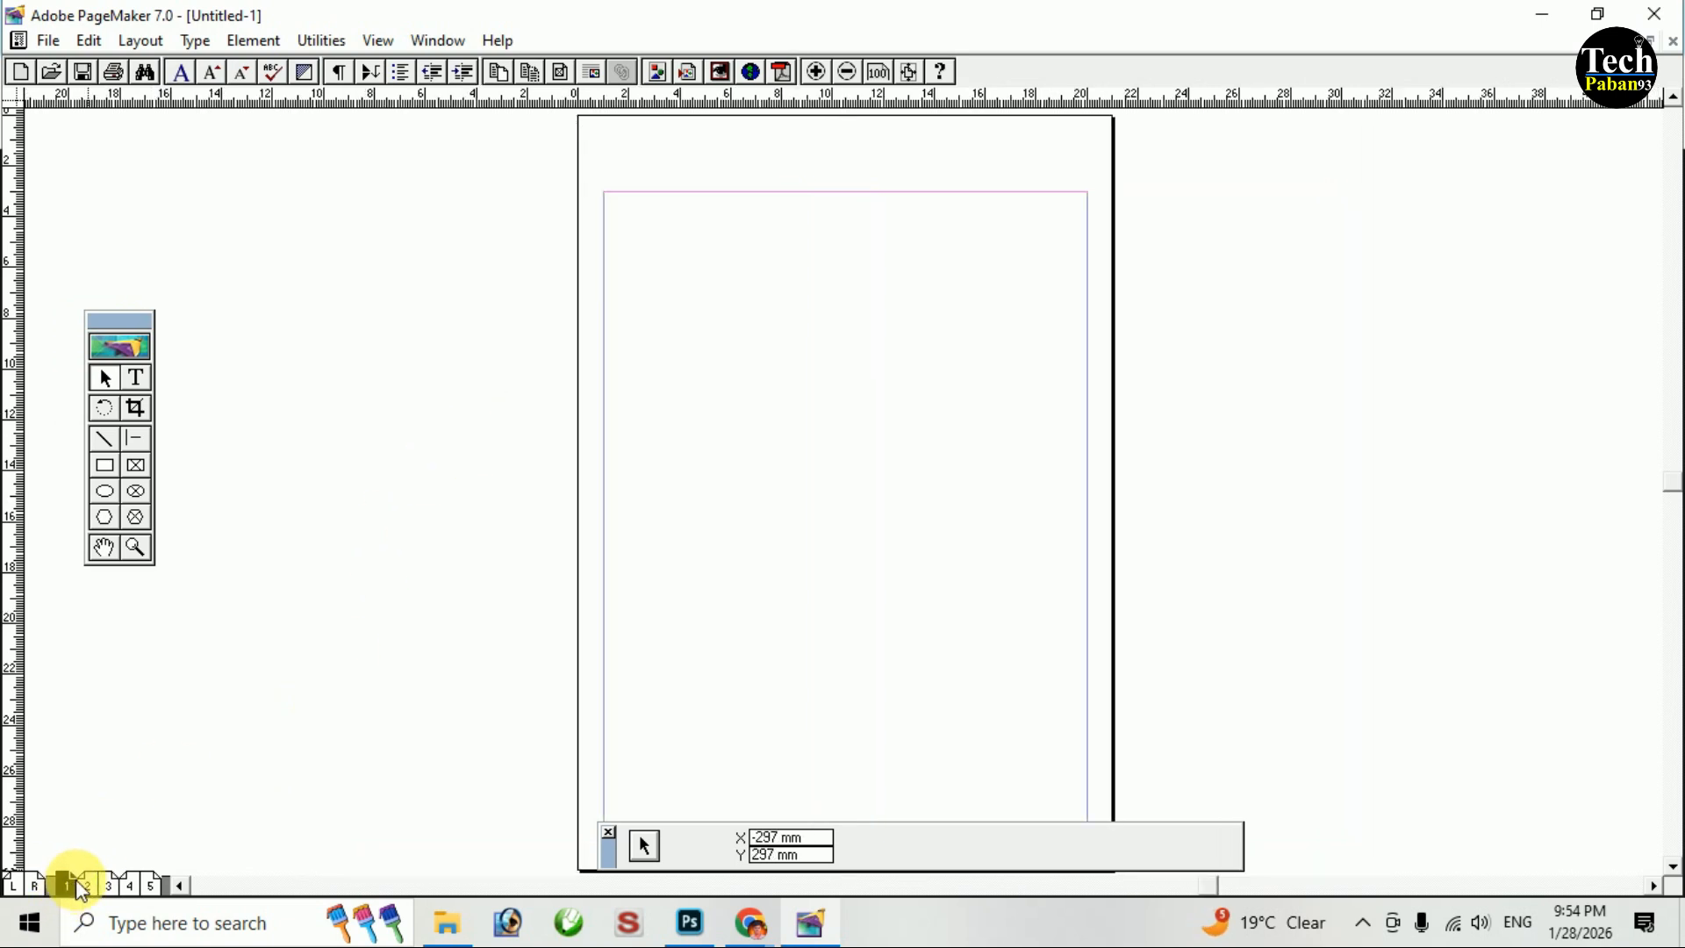
pyautogui.click(91, 886)
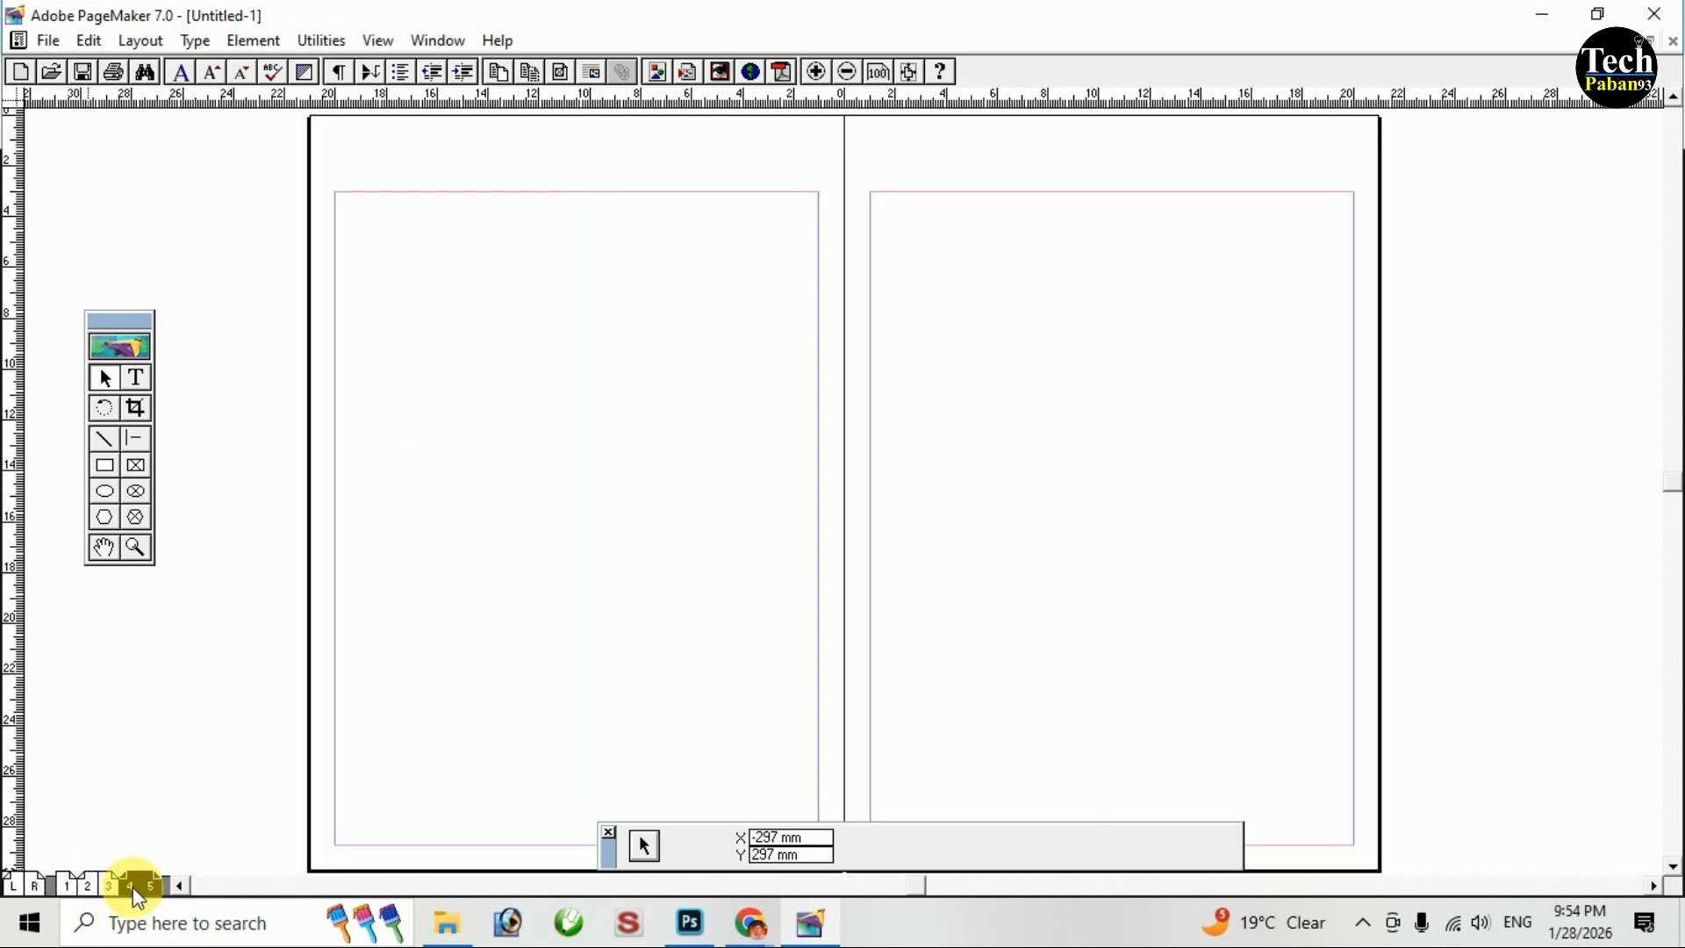